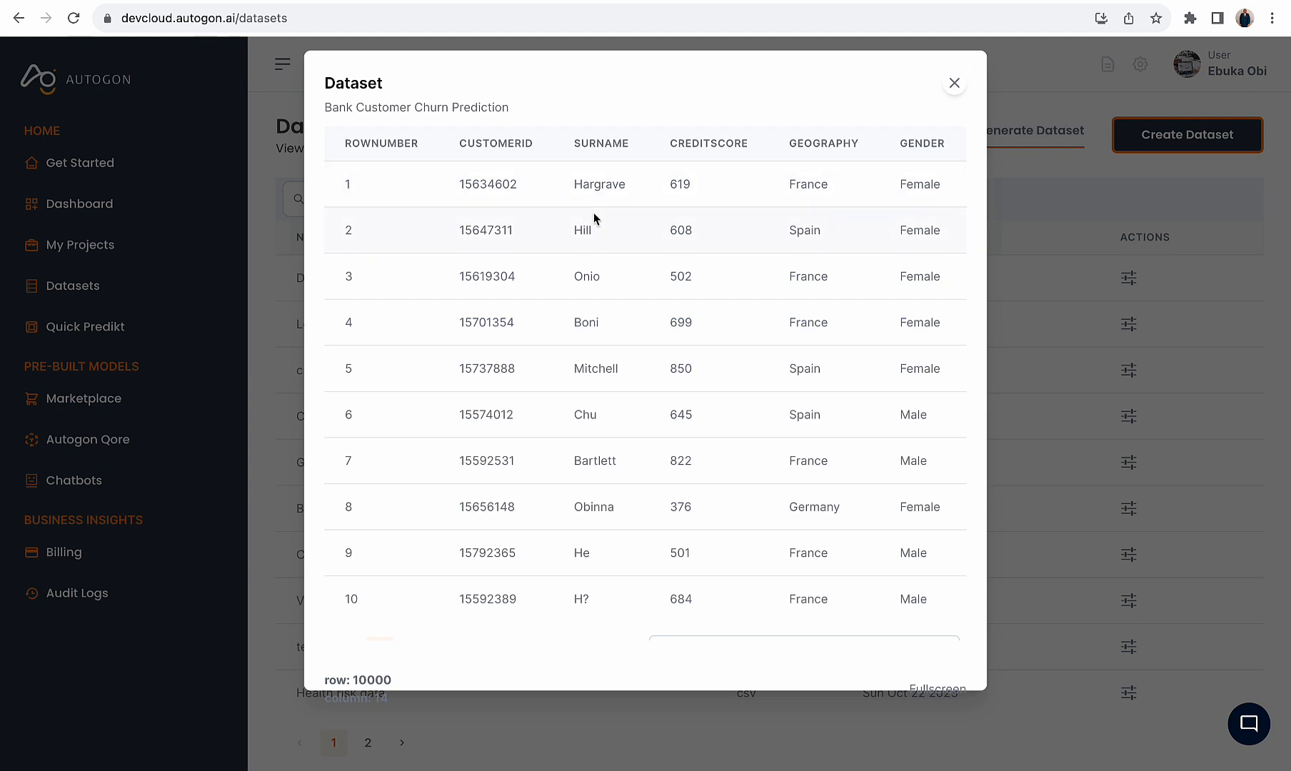
Scroll the dataset preview right and highlight the EXITED target column header
{"action": "scroll", "coordinate": [594, 218], "scroll_direction": "right", "scroll_amount": 5}
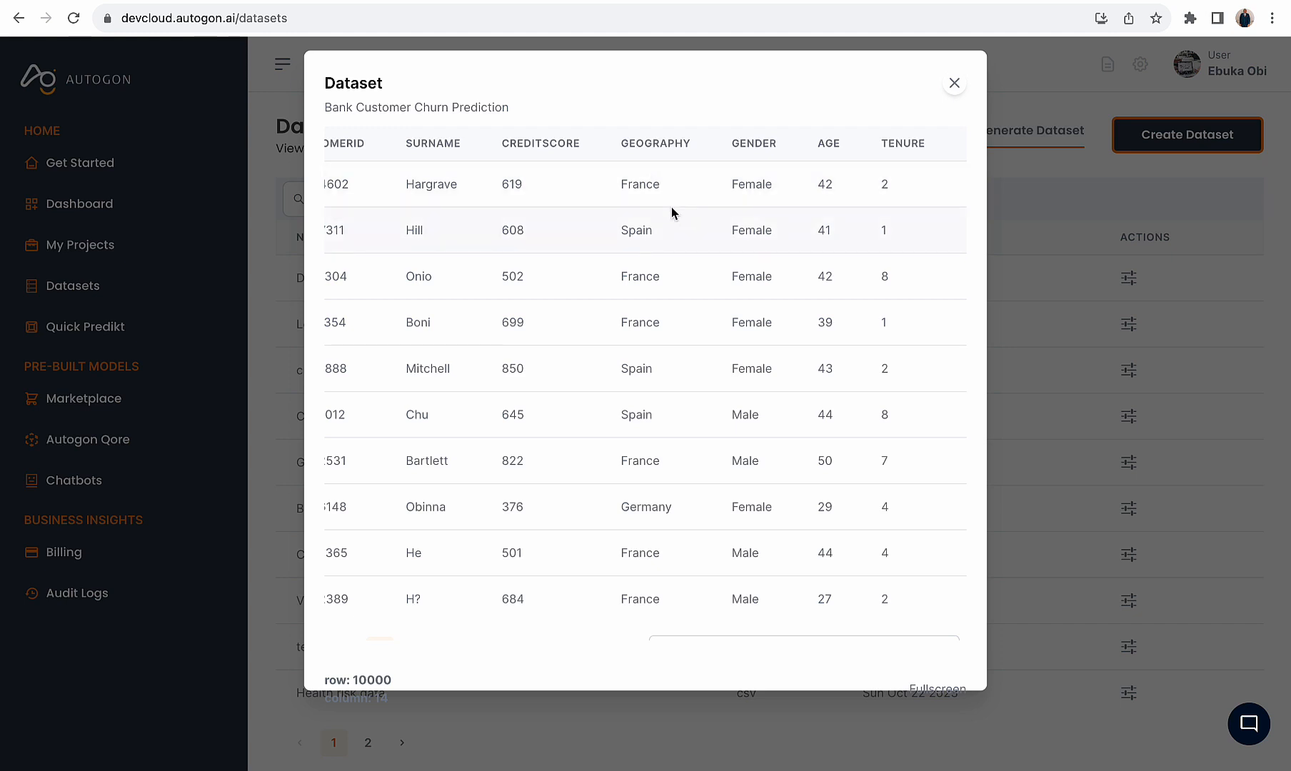
{"action": "scroll", "coordinate": [671, 207], "scroll_direction": "right", "scroll_amount": 5}
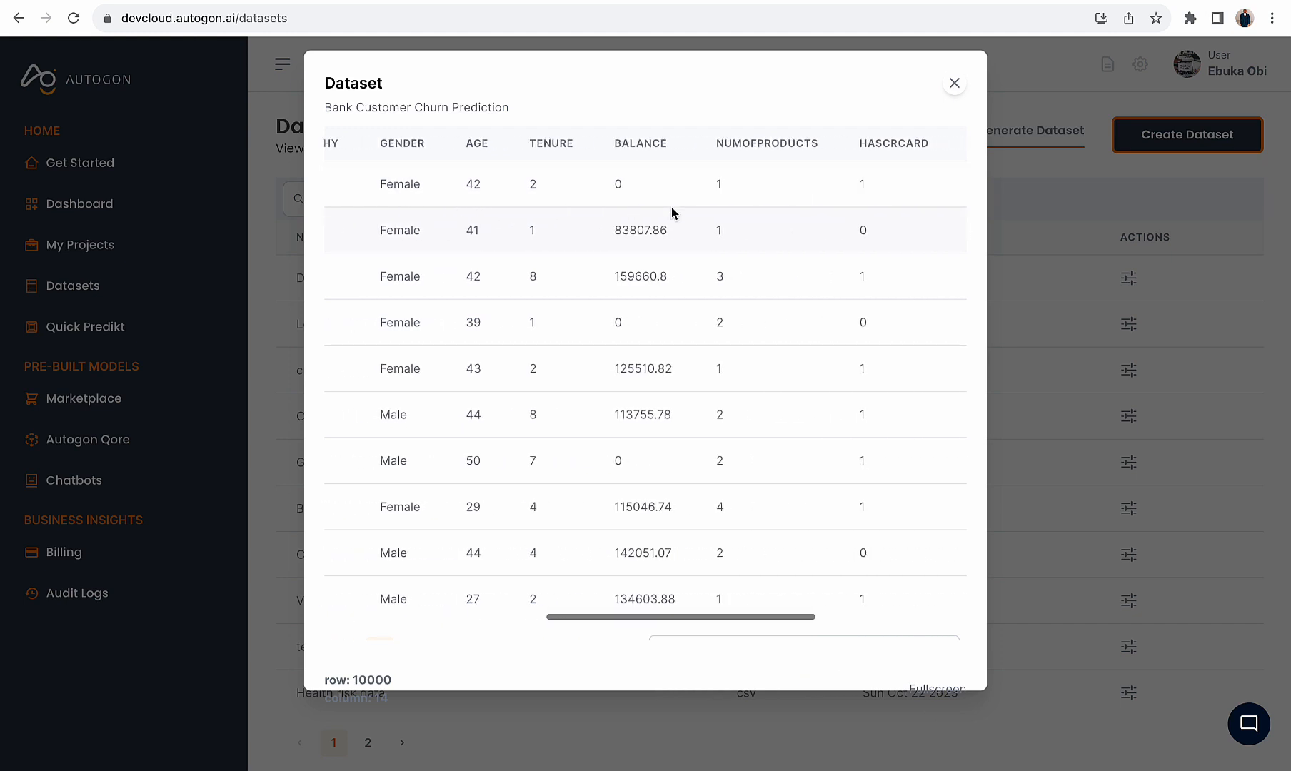
{"action": "scroll", "coordinate": [670, 207], "scroll_direction": "right", "scroll_amount": 5}
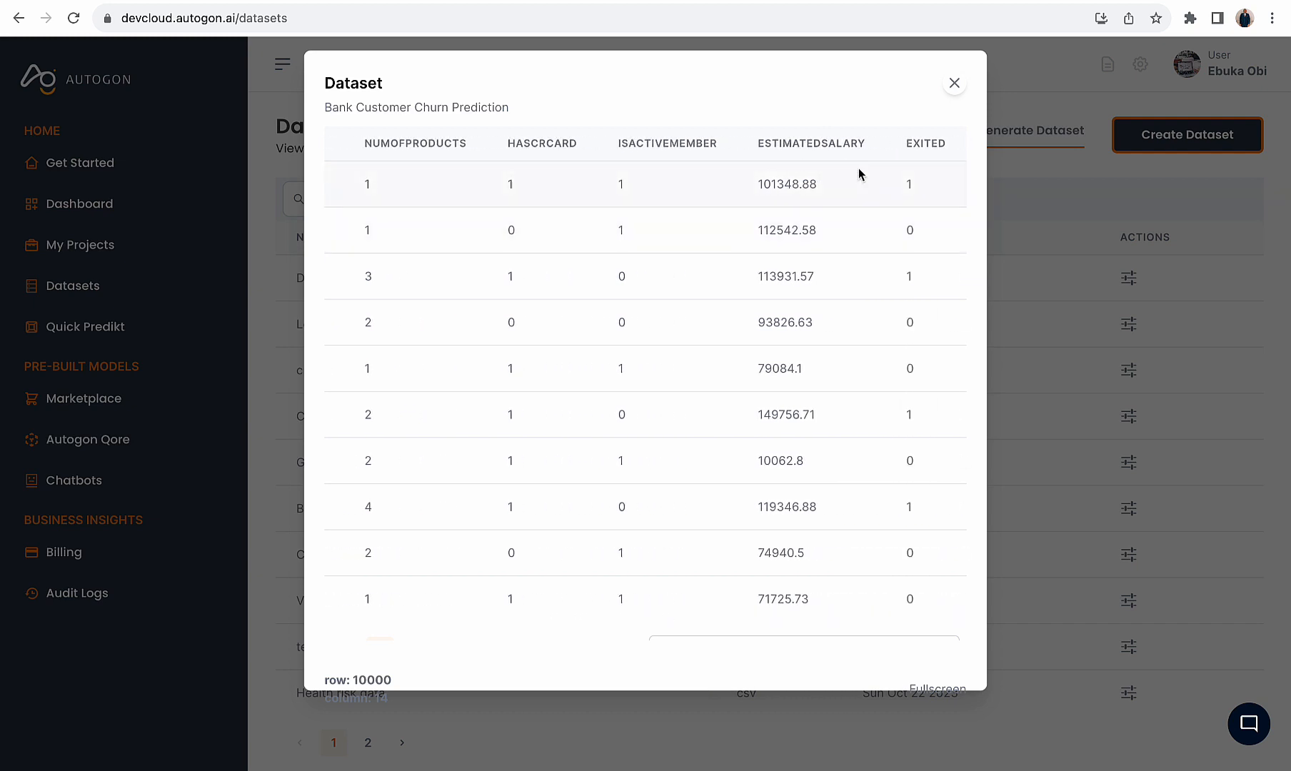
{"action": "left_click_drag", "start_coordinate": [903, 143], "coordinate": [937, 140]}
{"action": "scroll", "coordinate": [851, 297], "scroll_direction": "left", "scroll_amount": 10}
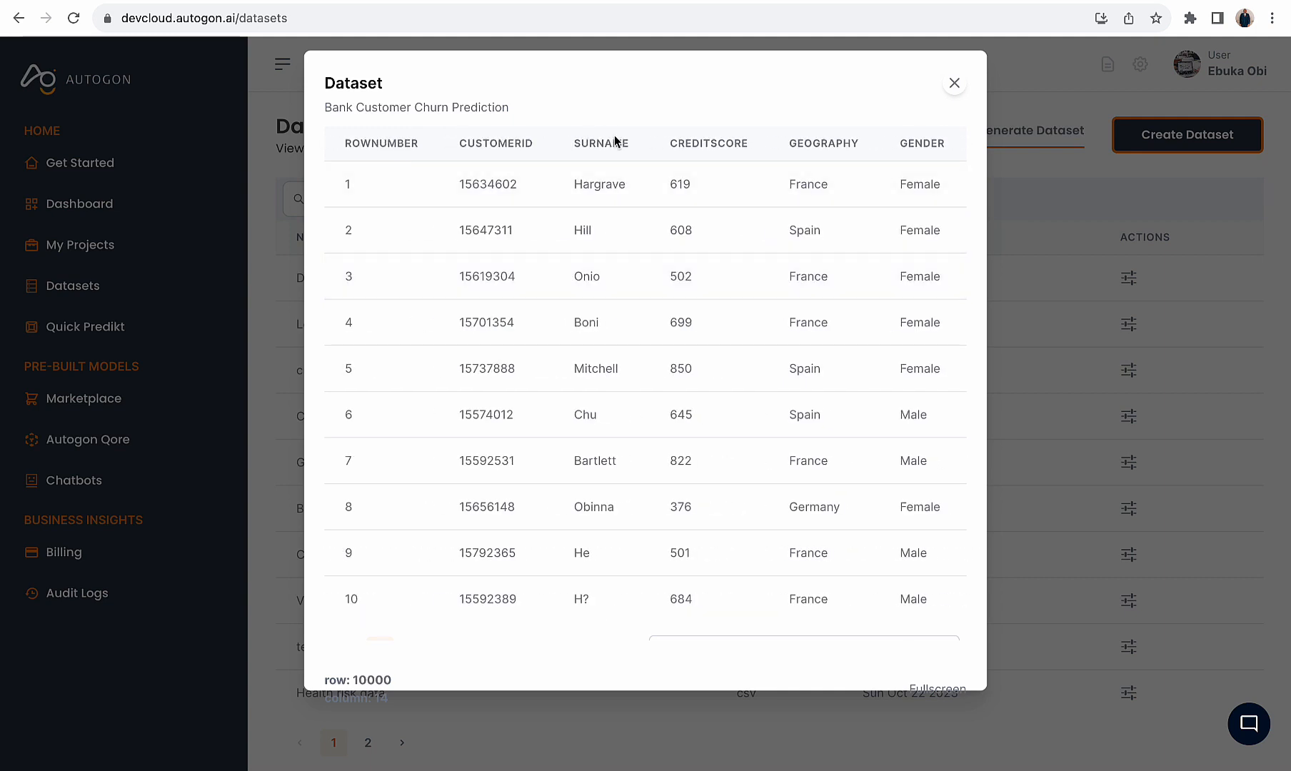
{"action": "scroll", "coordinate": [614, 141], "scroll_direction": "right", "scroll_amount": 10}
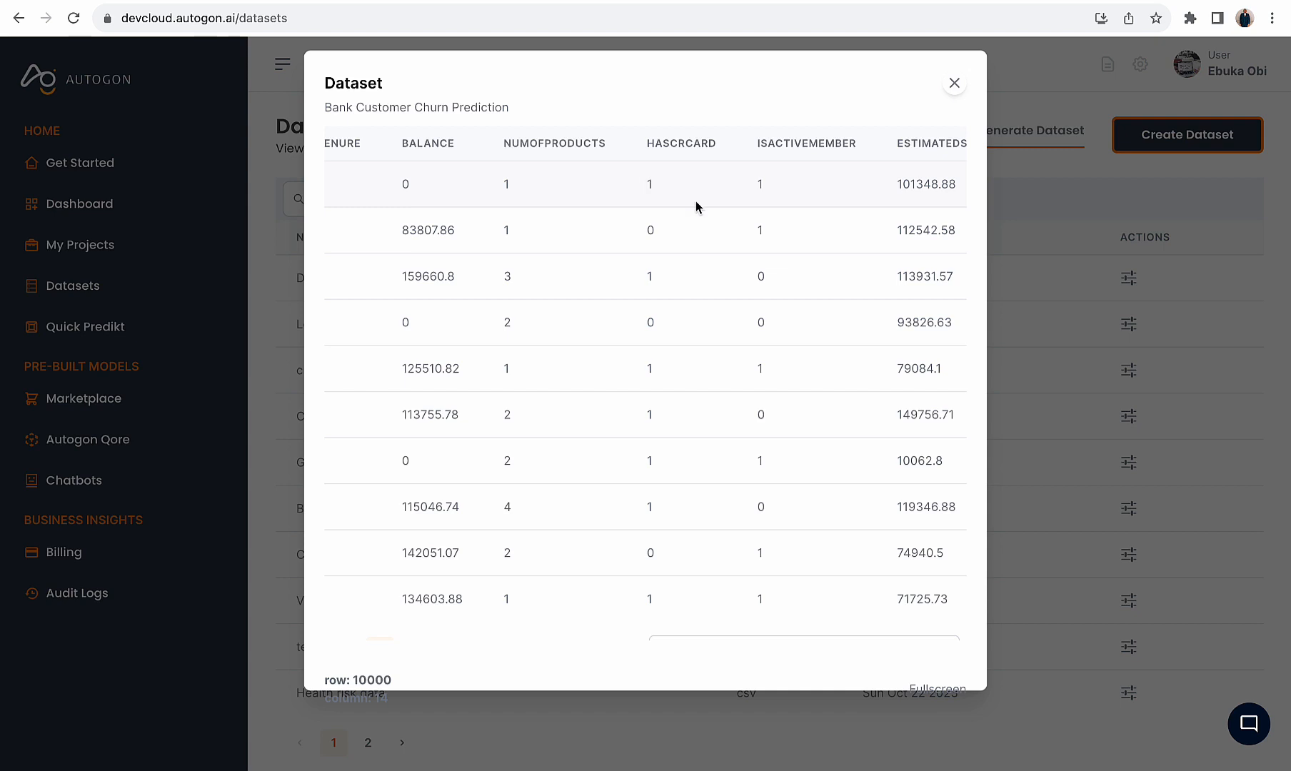
{"action": "scroll", "coordinate": [744, 239], "scroll_direction": "right", "scroll_amount": 3}
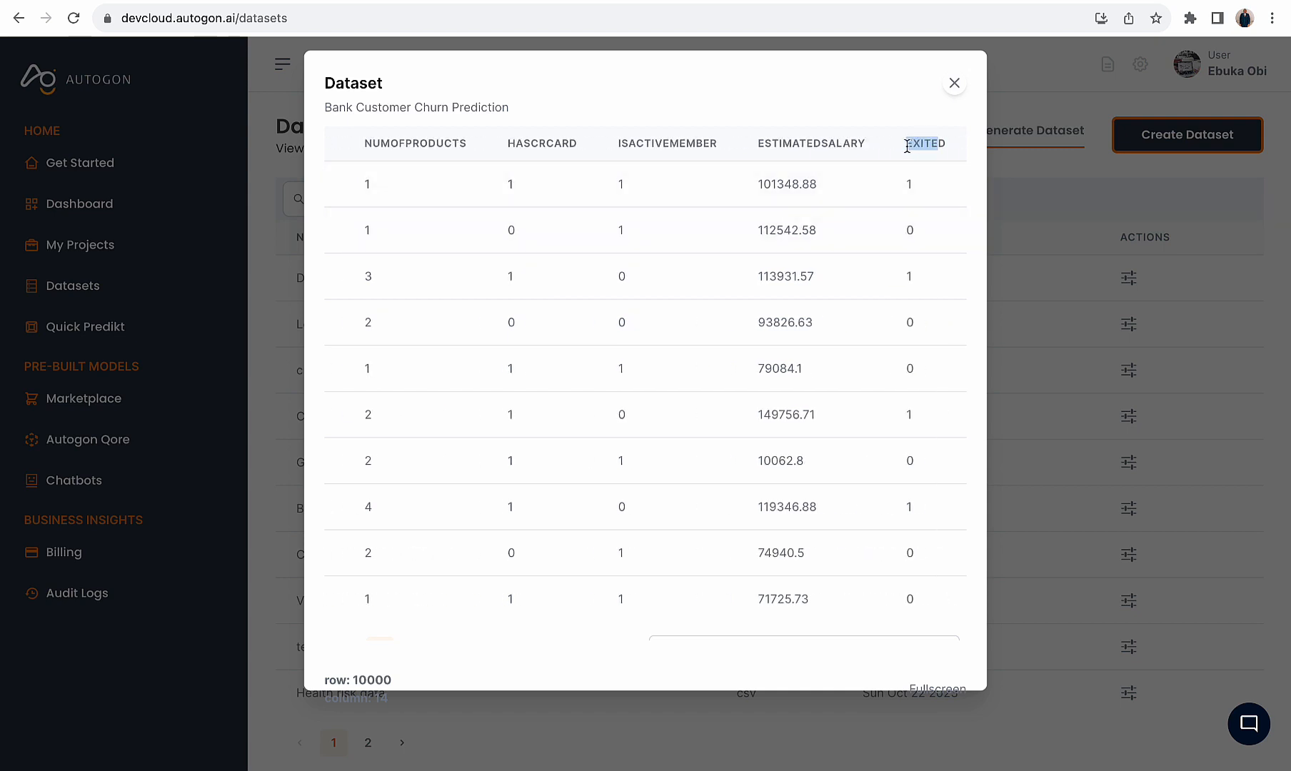
{"action": "left_click_drag", "start_coordinate": [902, 144], "coordinate": [951, 144]}
Highlight the NumOfProducts through EstimatedSalary headers, including HasCrCard and IsActiveMember
{"action": "left_click_drag", "start_coordinate": [881, 150], "coordinate": [334, 149]}
{"action": "left_click", "coordinate": [474, 151]}
{"action": "left_click_drag", "start_coordinate": [580, 143], "coordinate": [366, 140]}
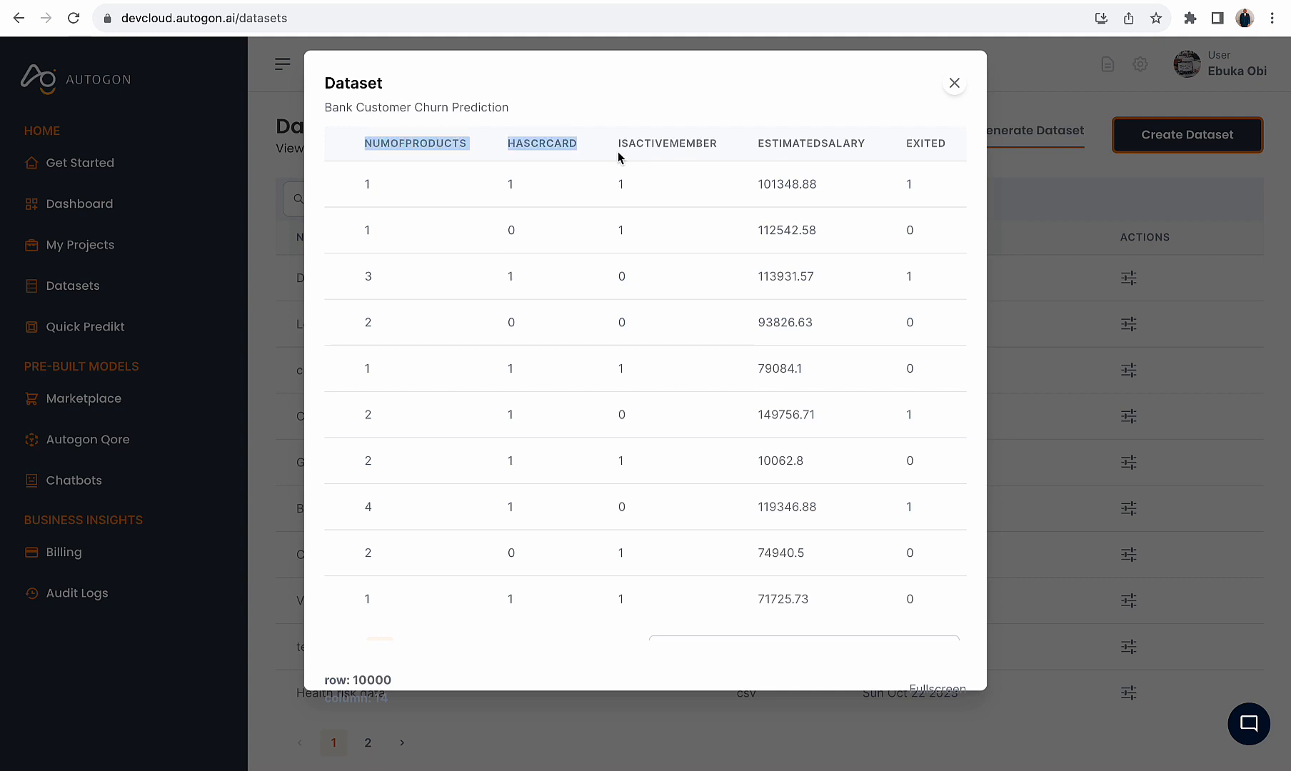
{"action": "left_click", "coordinate": [652, 143]}
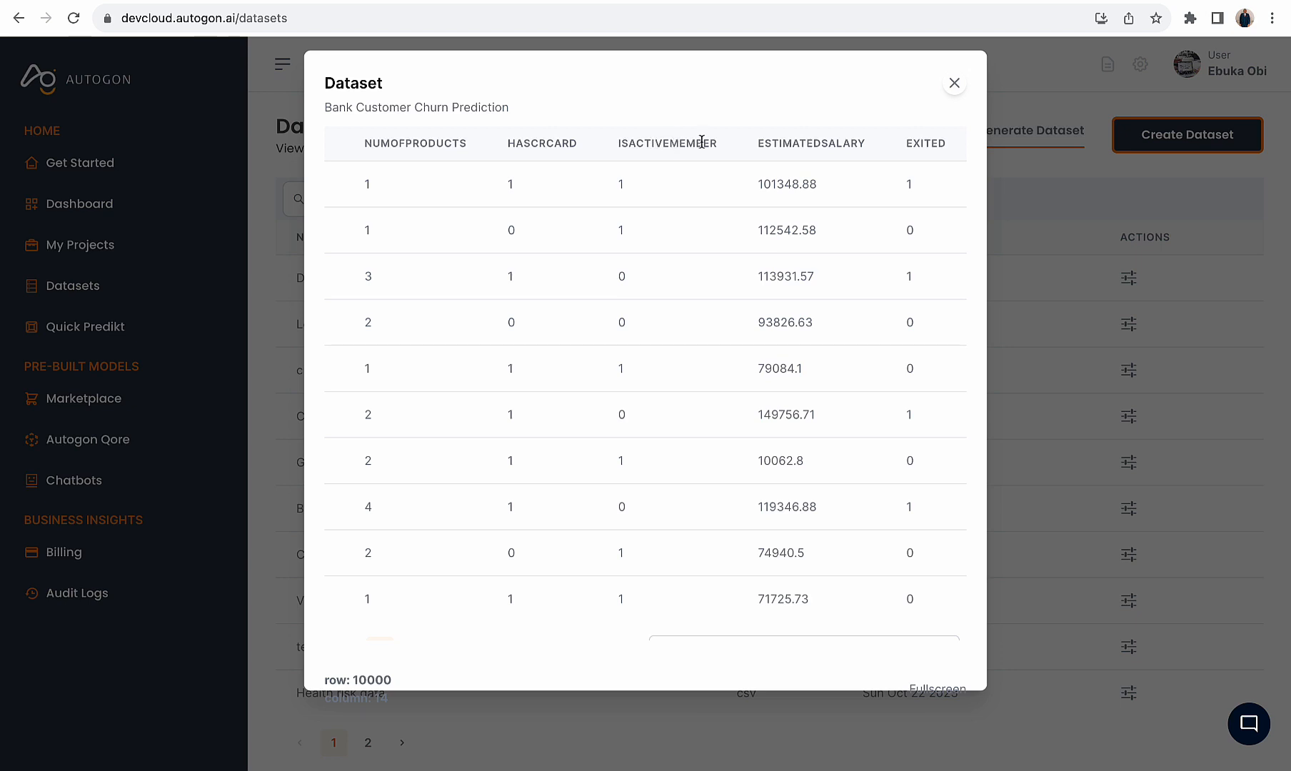
{"action": "left_click_drag", "start_coordinate": [720, 142], "coordinate": [437, 143]}
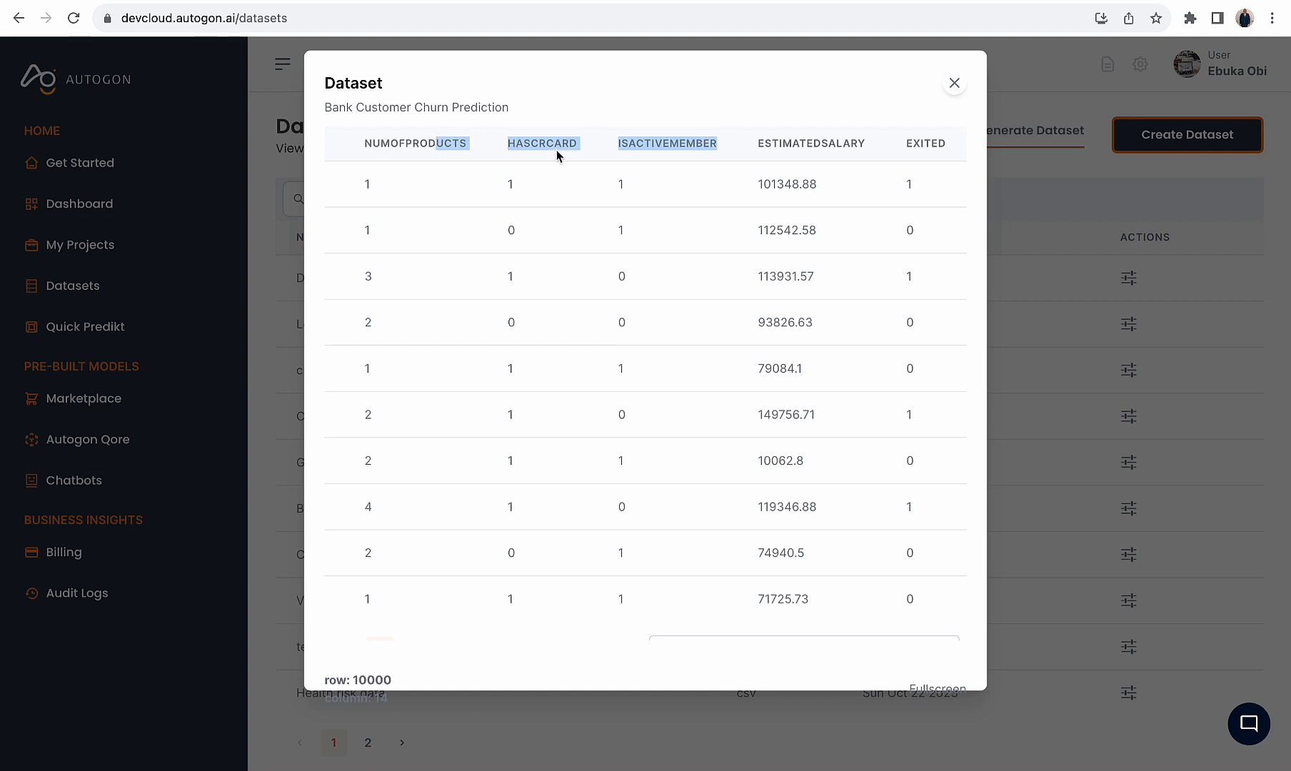
{"action": "left_click", "coordinate": [919, 139]}
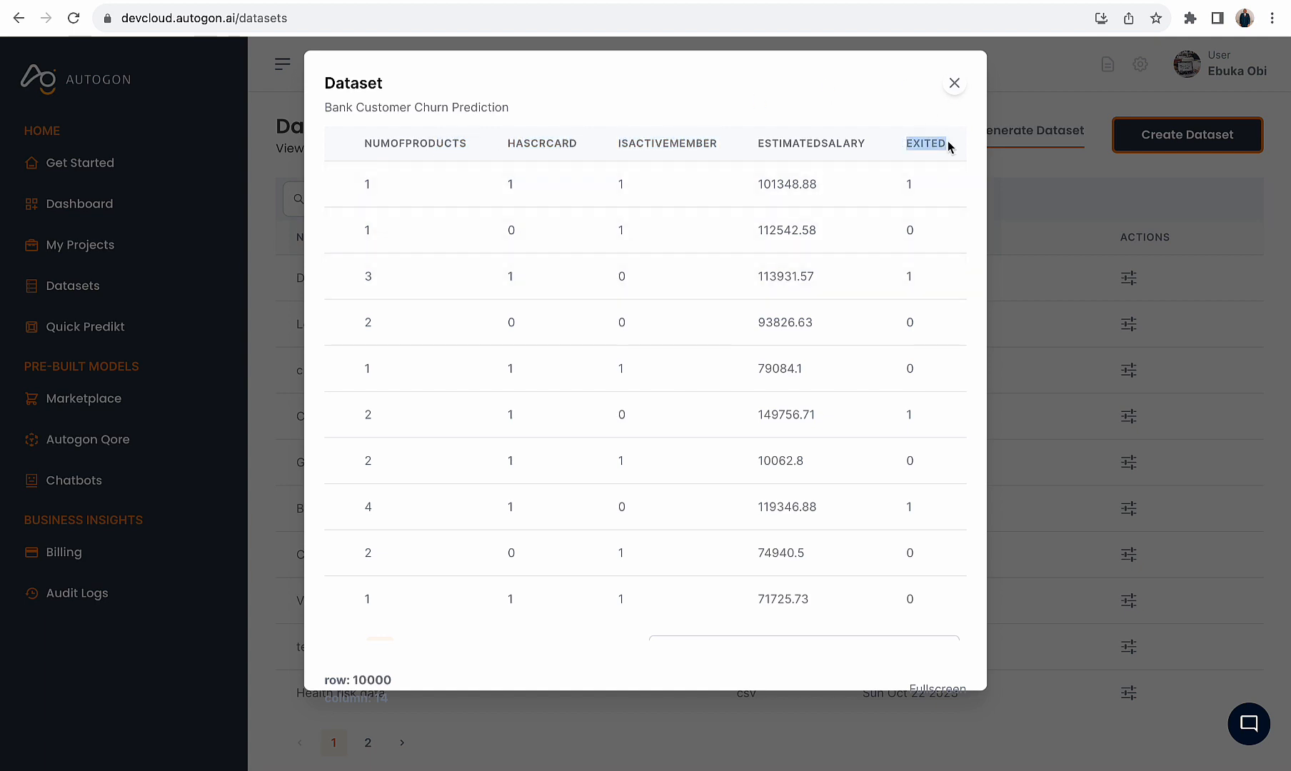
{"action": "left_click", "coordinate": [793, 142]}
{"action": "scroll", "coordinate": [740, 146], "scroll_direction": "left", "scroll_amount": 6}
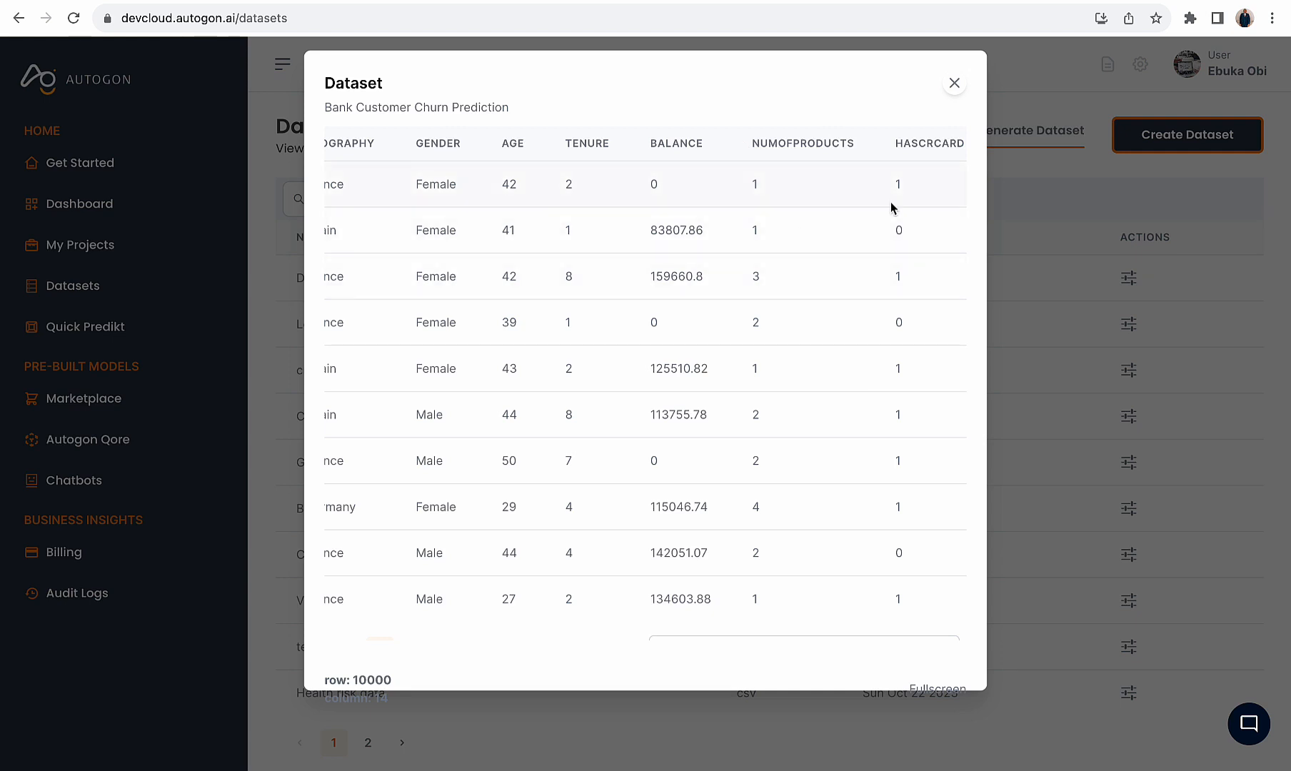
Highlight the EXITED column and its 0 and 1 values in the first rows
{"action": "scroll", "coordinate": [891, 207], "scroll_direction": "right", "scroll_amount": 5}
{"action": "left_click_drag", "start_coordinate": [904, 142], "coordinate": [966, 148]}
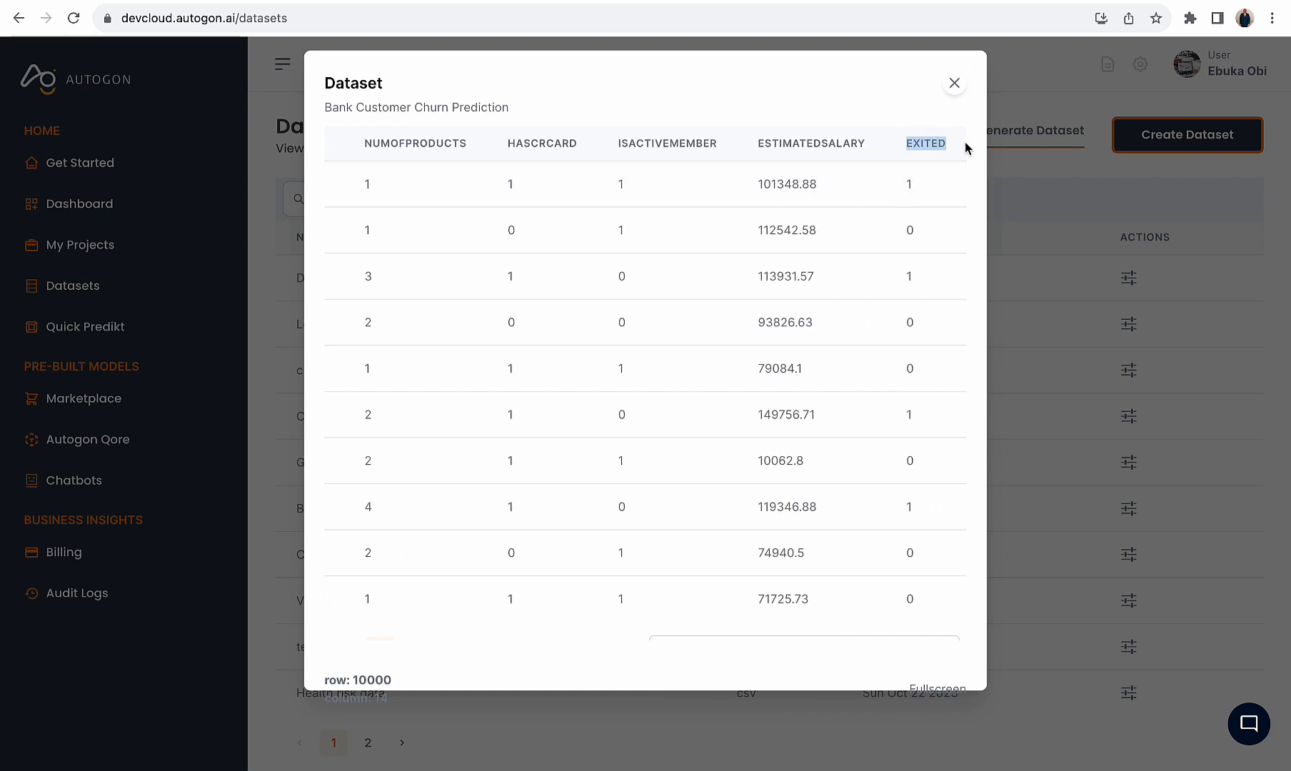
{"action": "left_click", "coordinate": [905, 187]}
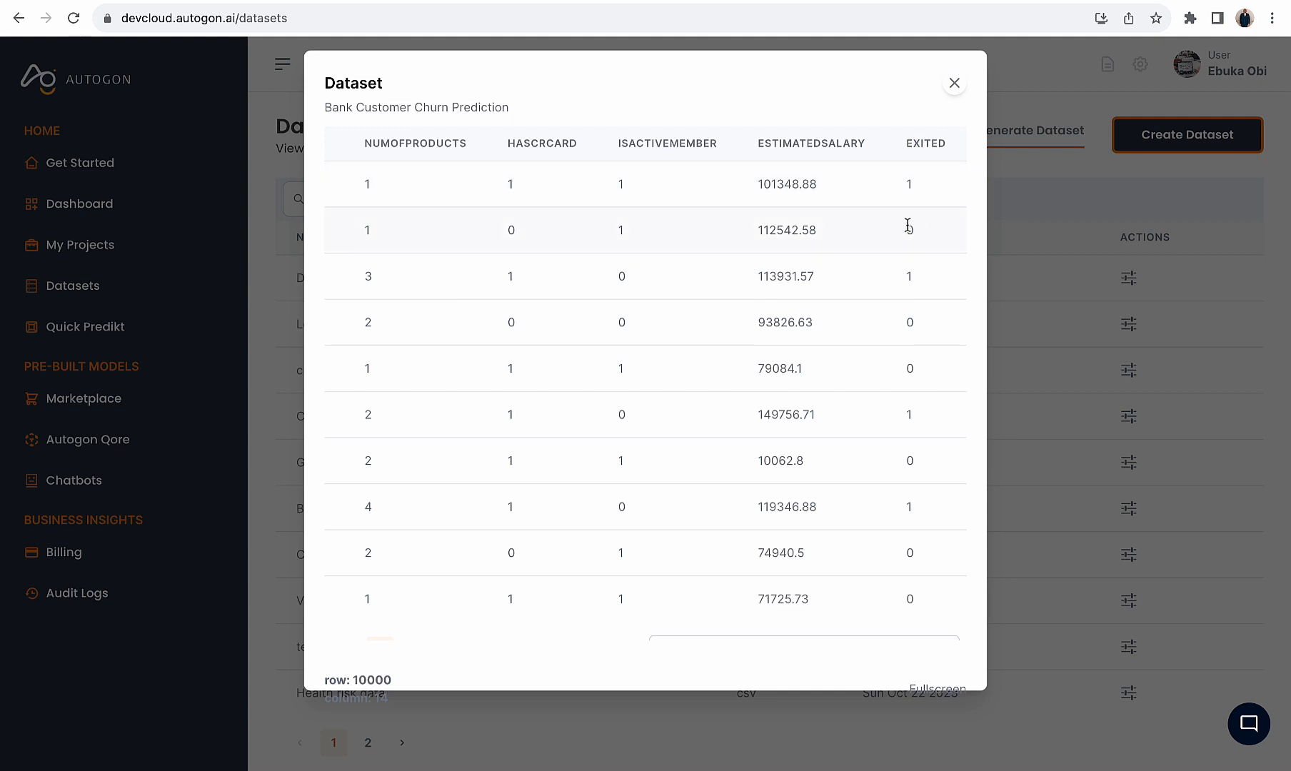
{"action": "left_click_drag", "start_coordinate": [906, 230], "coordinate": [921, 233]}
{"action": "left_click_drag", "start_coordinate": [902, 187], "coordinate": [916, 190]}
{"action": "scroll", "coordinate": [834, 293], "scroll_direction": "left", "scroll_amount": 10}
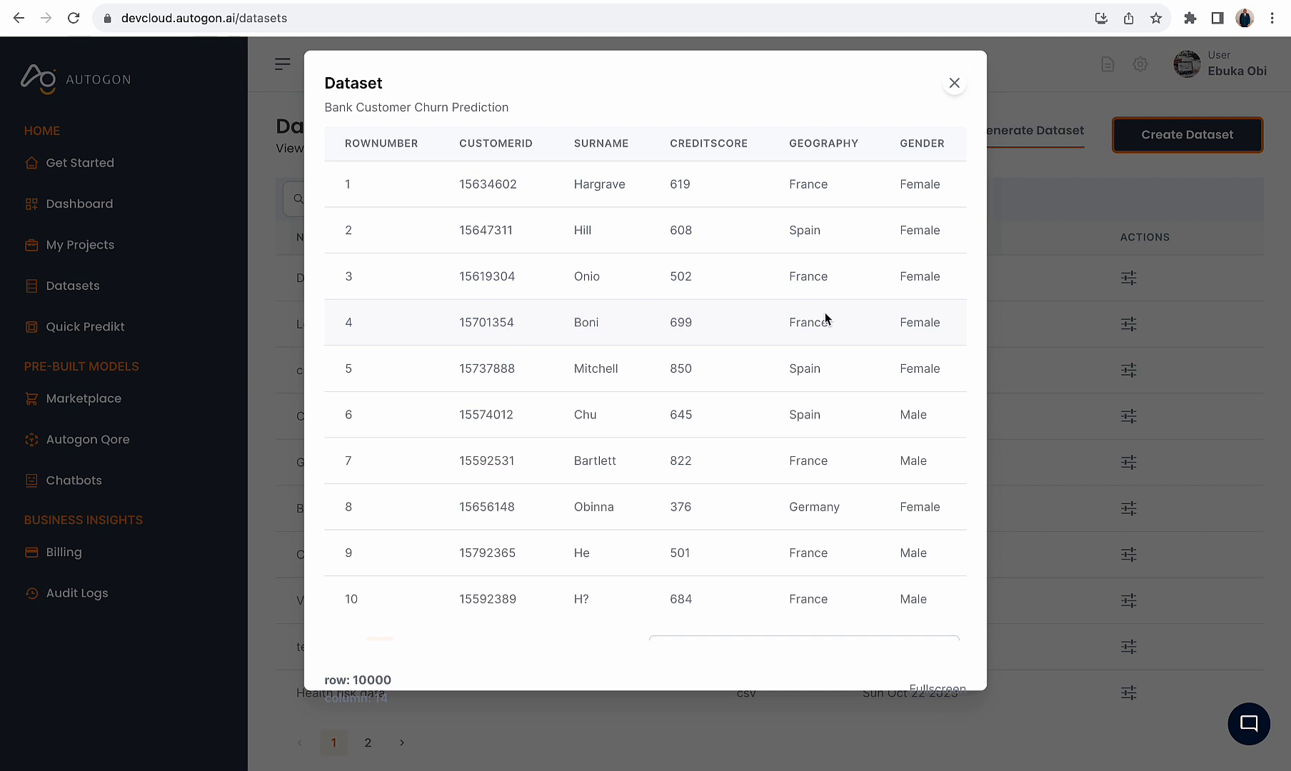
Highlight the 10000 row count and dataset name, then close the preview
{"action": "scroll", "coordinate": [825, 314], "scroll_direction": "right", "scroll_amount": 10}
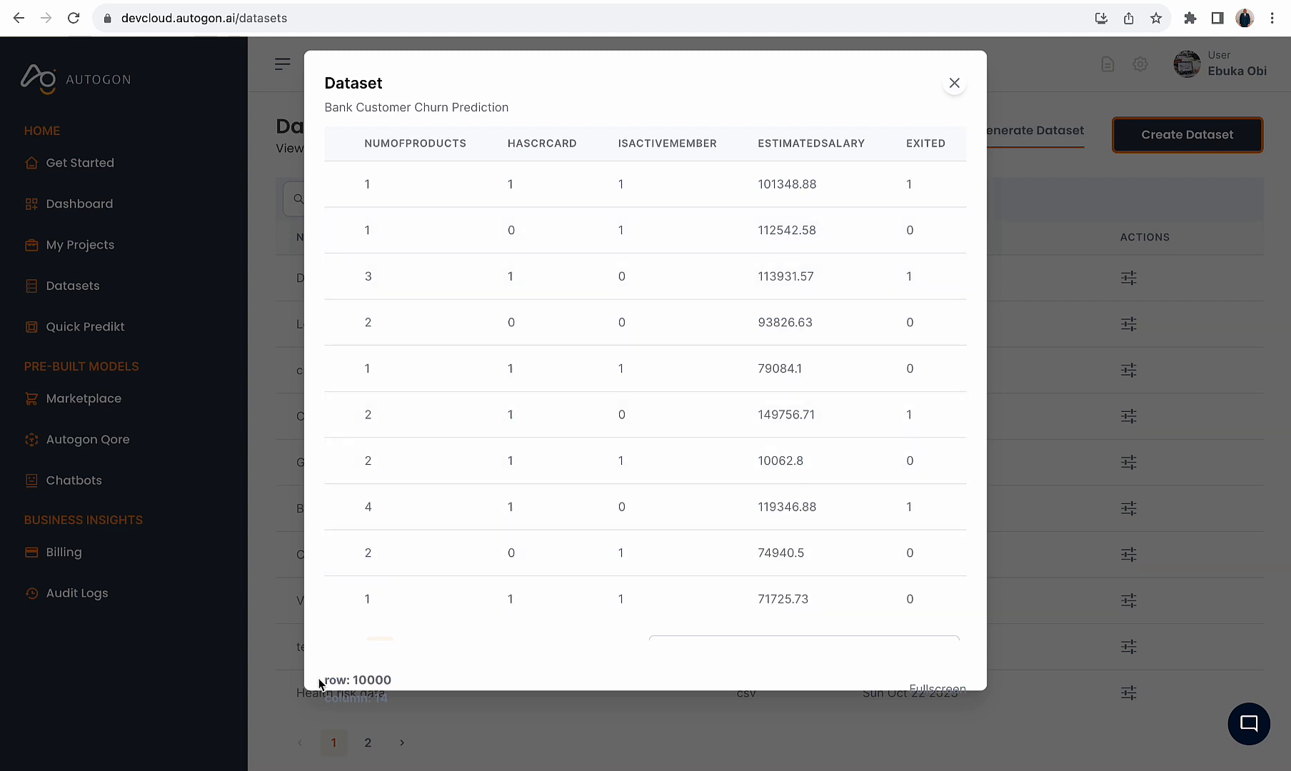
{"action": "left_click_drag", "start_coordinate": [320, 683], "coordinate": [401, 684]}
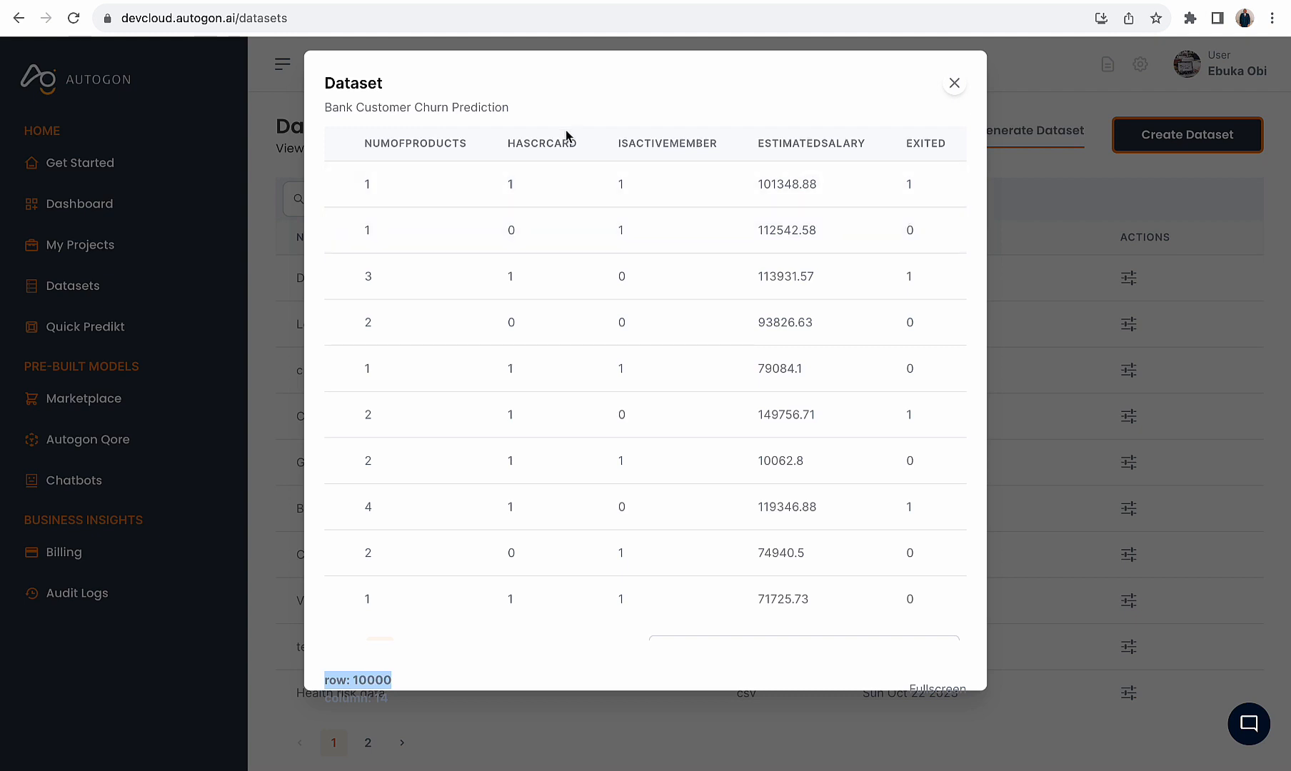
{"action": "left_click_drag", "start_coordinate": [510, 109], "coordinate": [326, 107]}
{"action": "key", "text": "ctrl+c"}
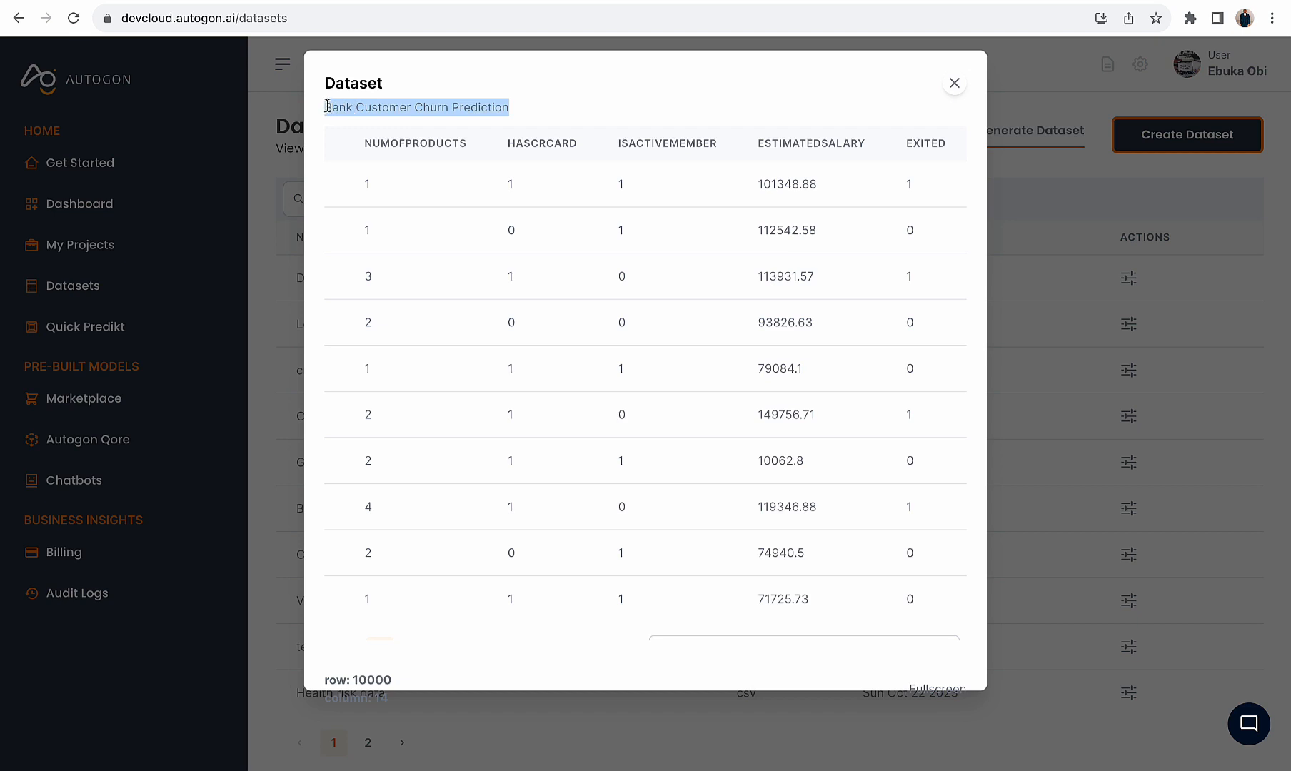
{"action": "left_click", "coordinate": [955, 84]}
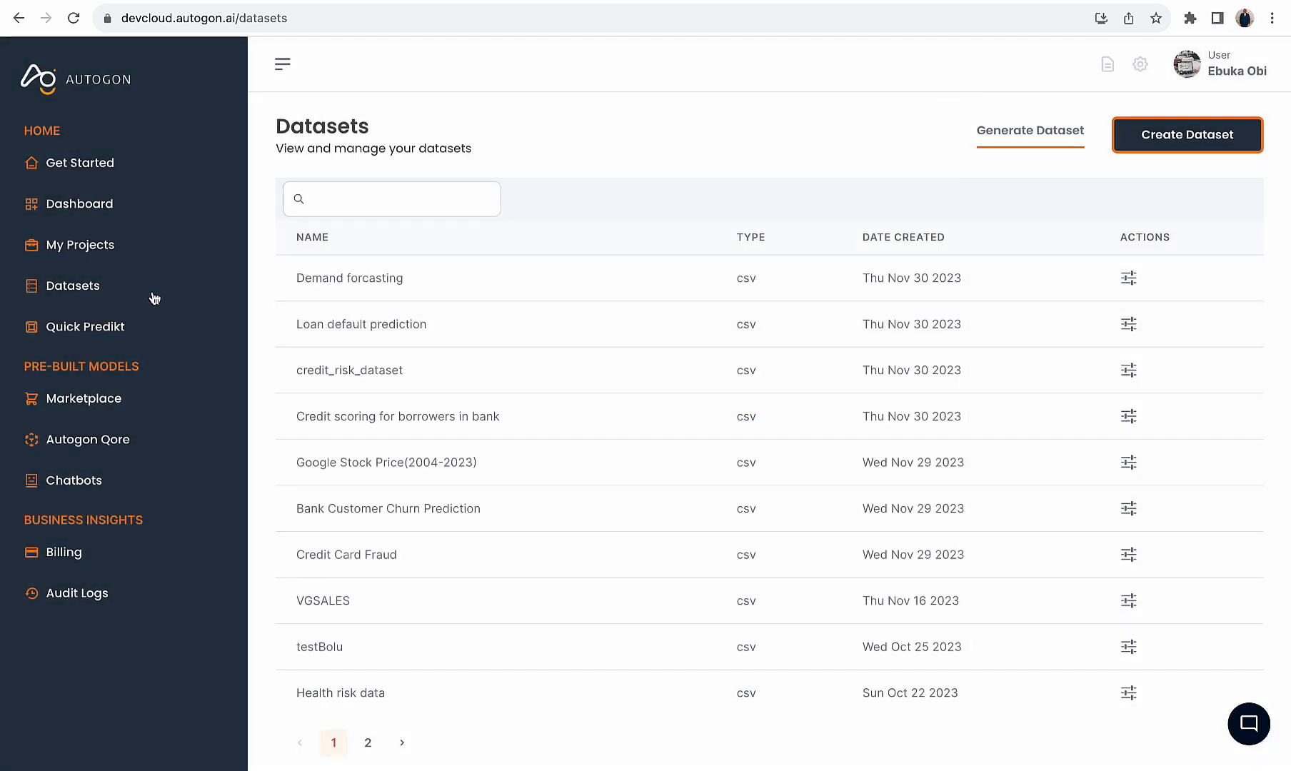
Create the project 'Bank Customer Churn Prediction' from My Projects with its pasted description
{"action": "left_click", "coordinate": [87, 247]}
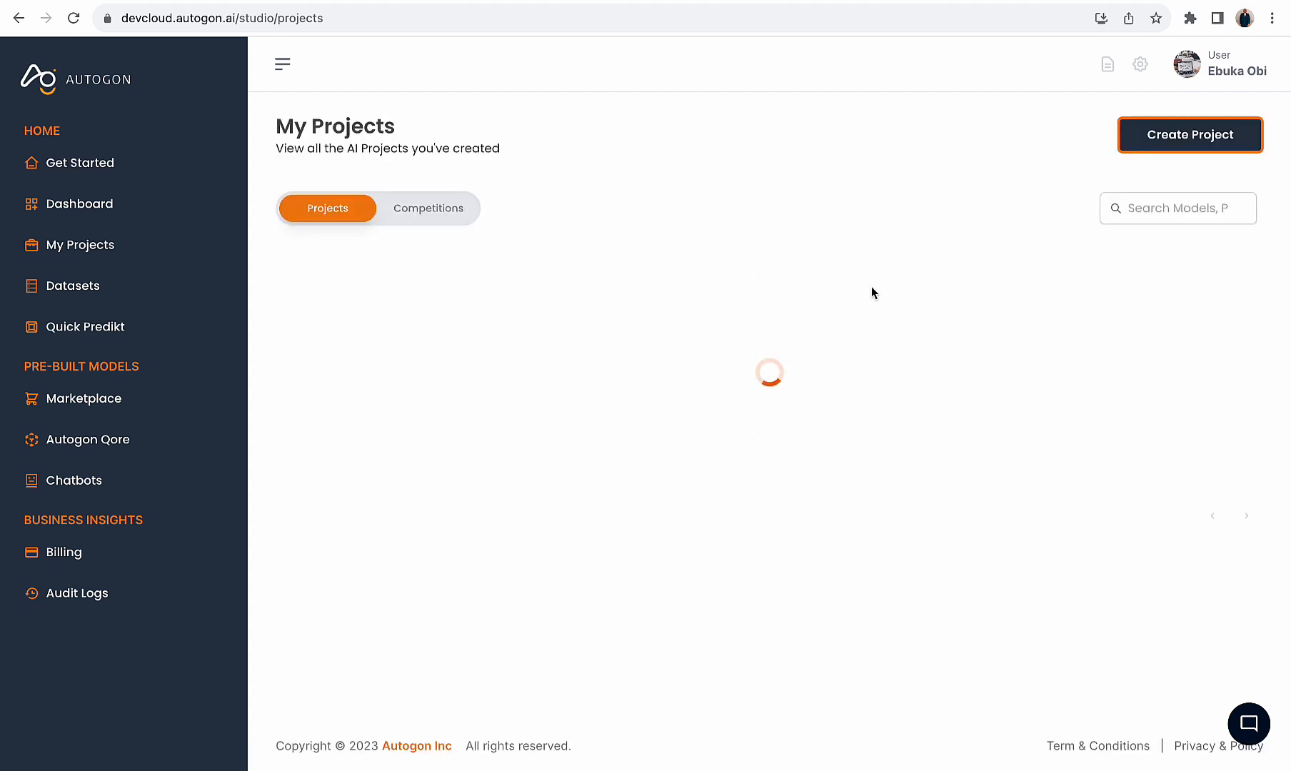
{"action": "left_click", "coordinate": [1190, 135]}
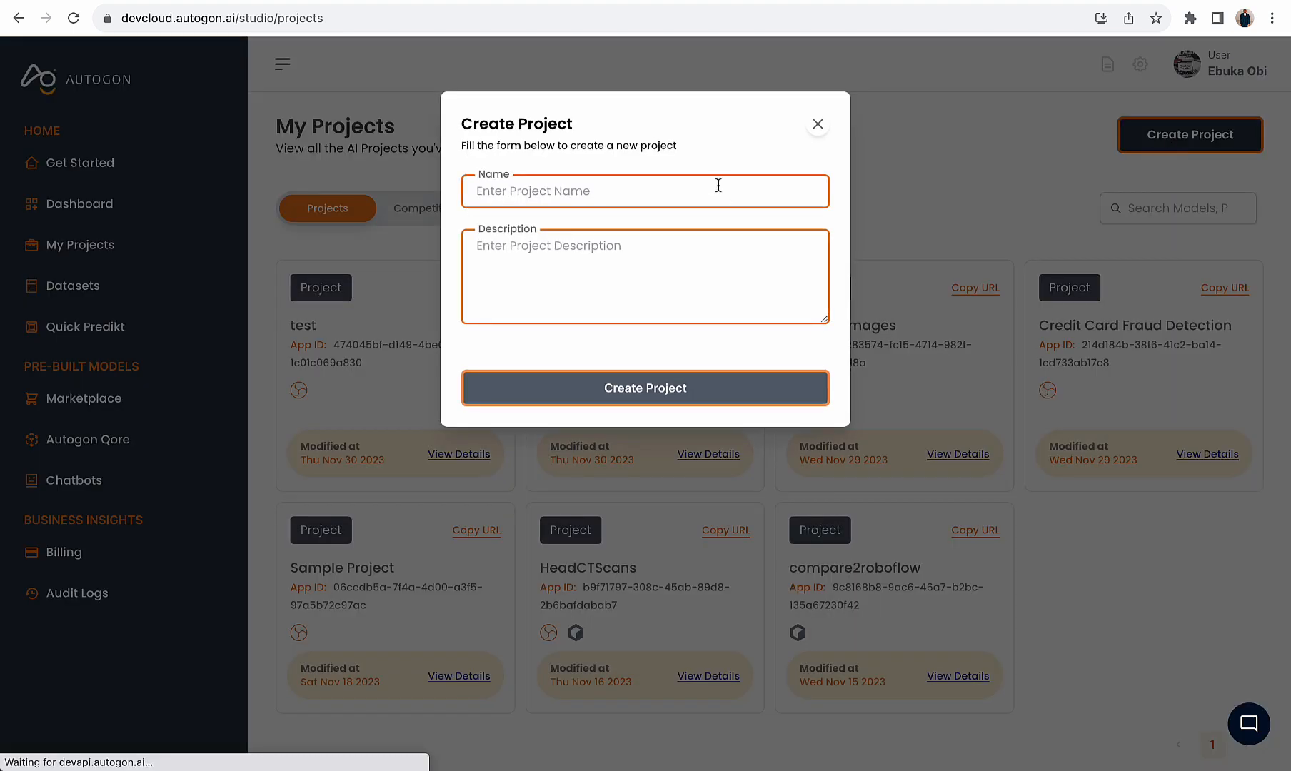
{"action": "left_click", "coordinate": [668, 191]}
{"action": "key", "text": "ctrl+v"}
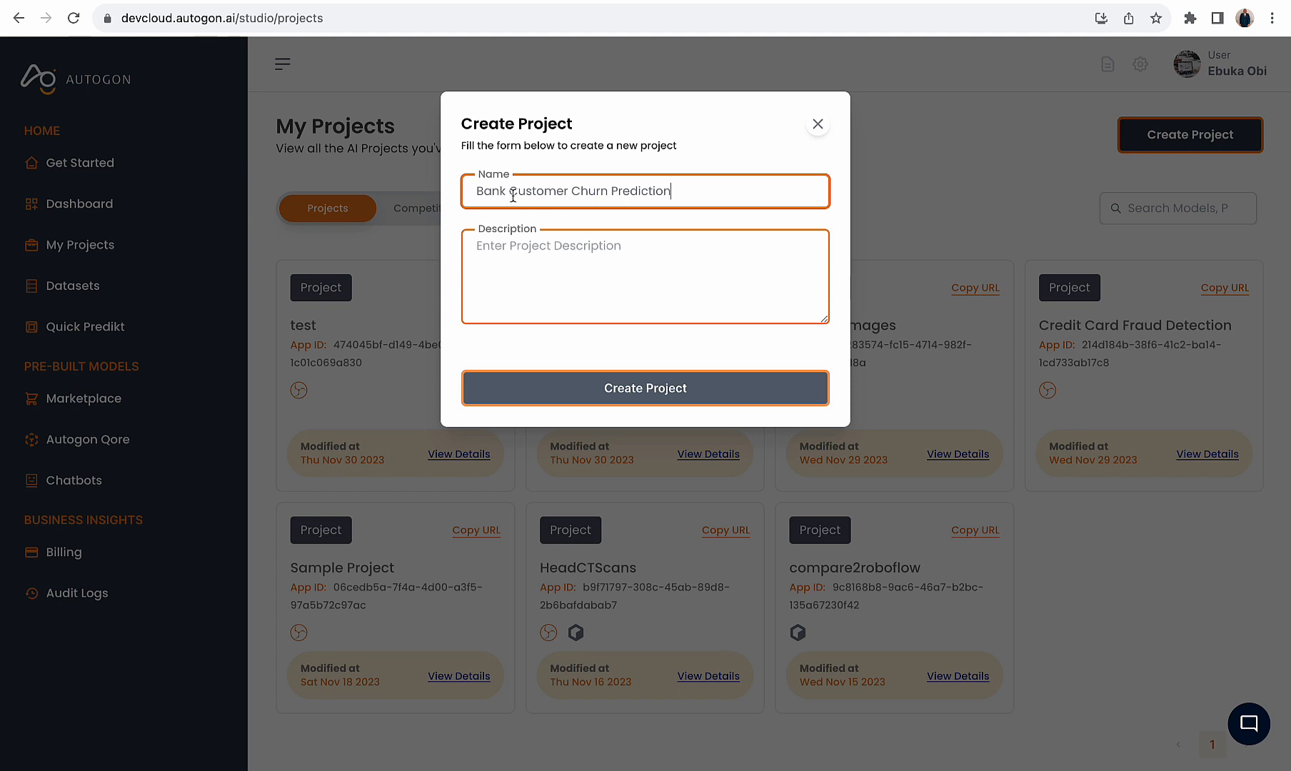
{"action": "left_click", "coordinate": [556, 258]}
{"action": "key", "text": "ctrl+v"}
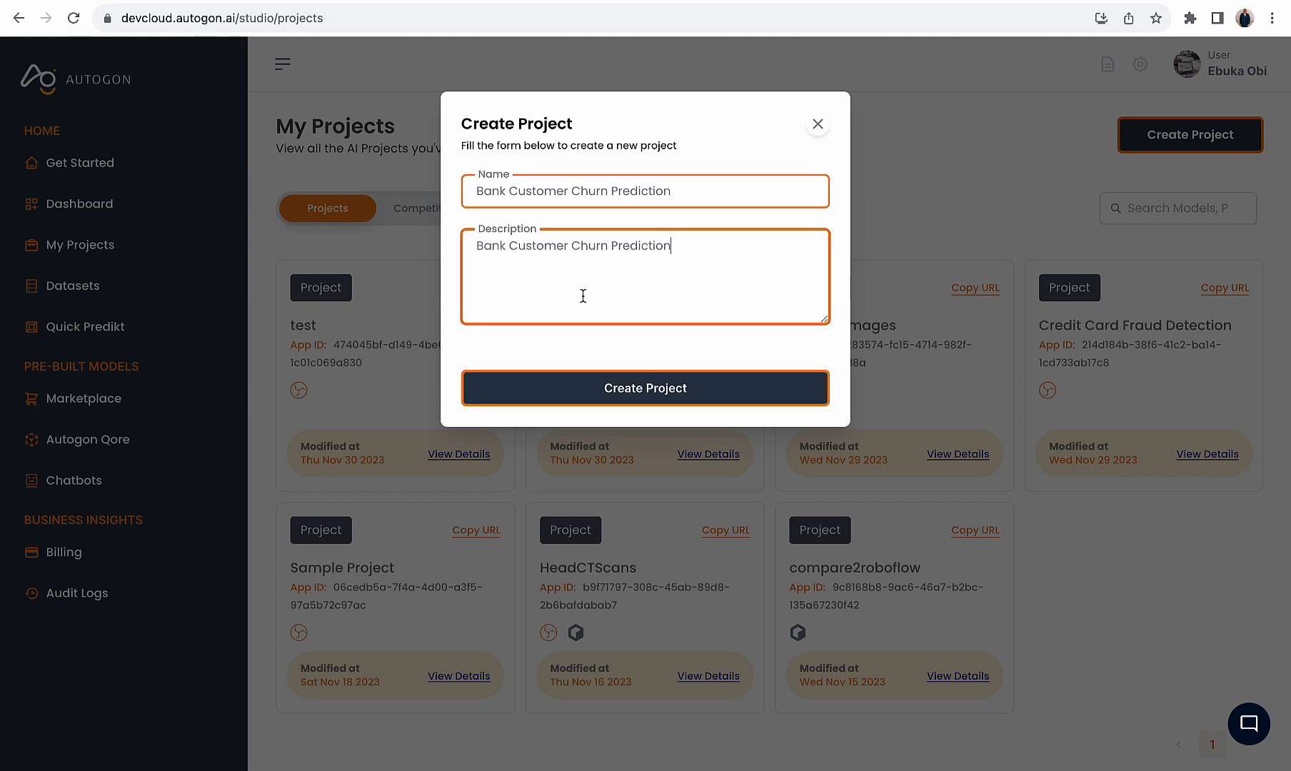
{"action": "left_click", "coordinate": [626, 387]}
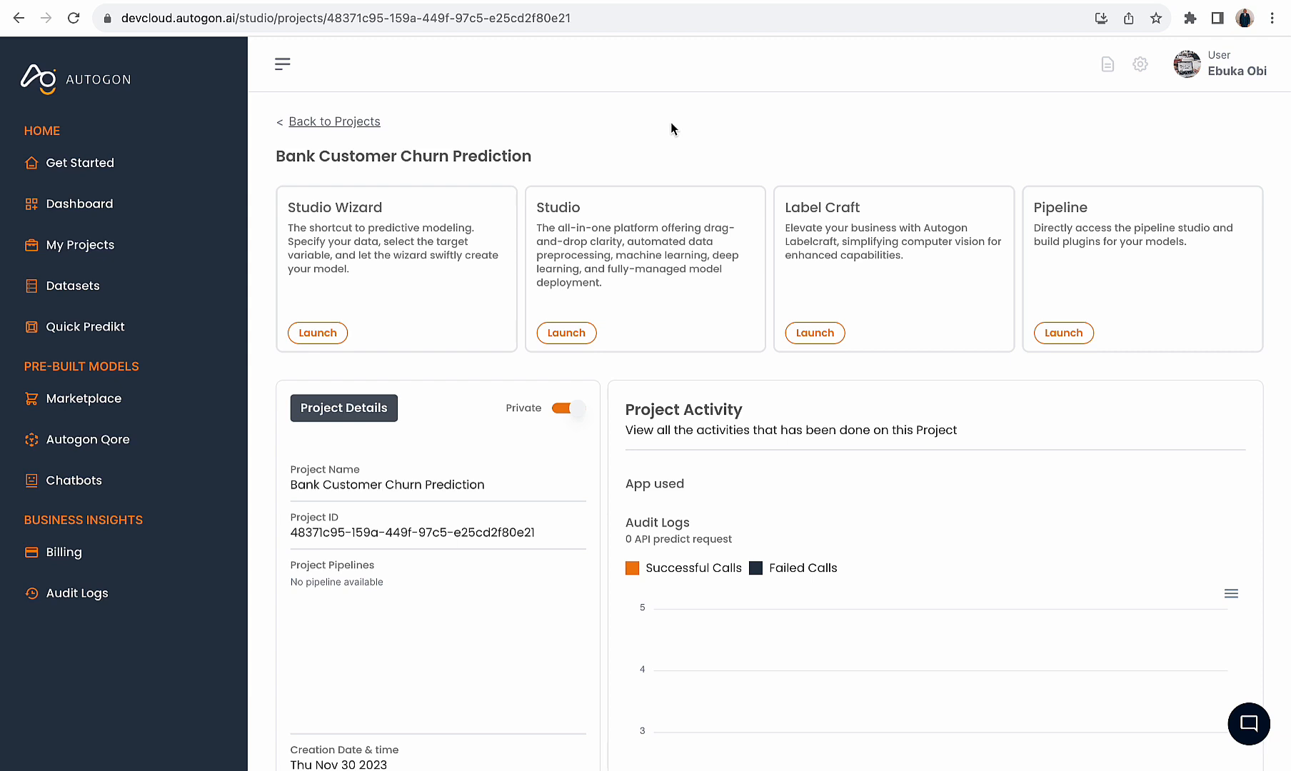
{"action": "left_click_drag", "start_coordinate": [384, 209], "coordinate": [288, 209]}
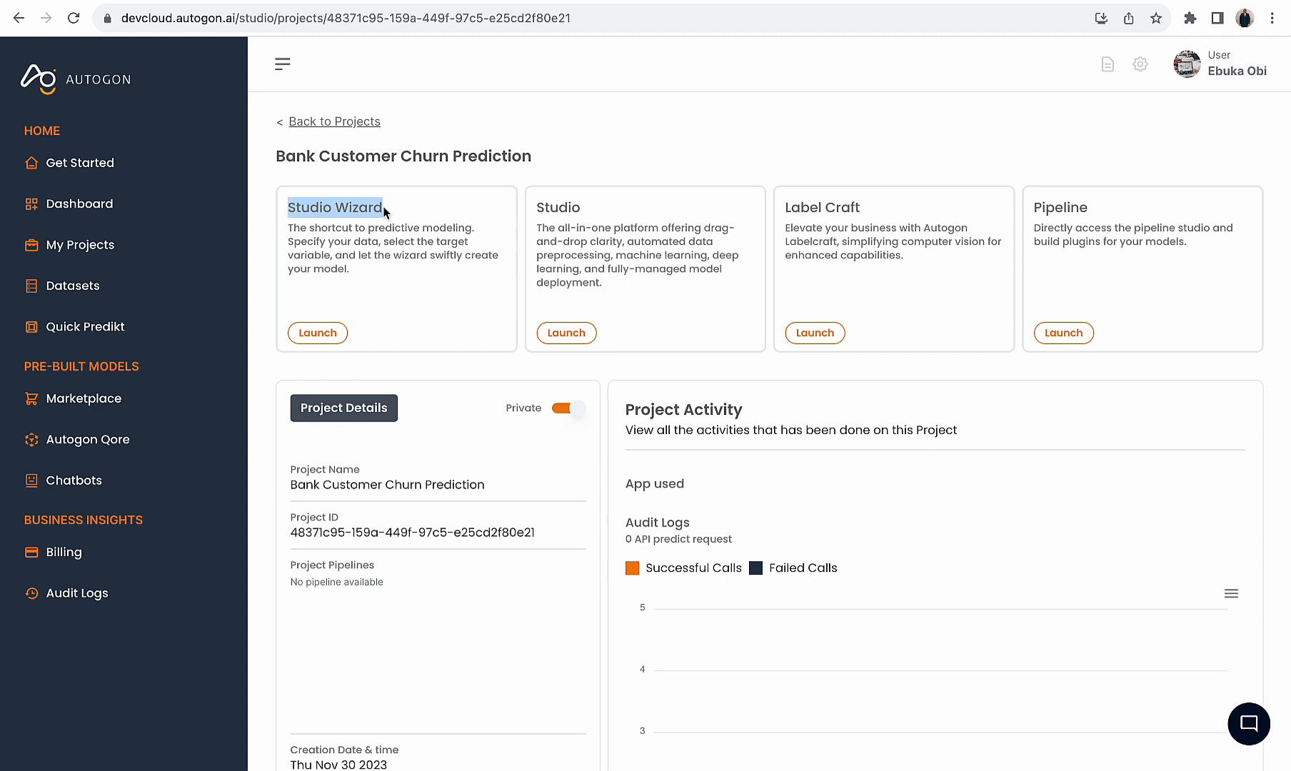
{"action": "left_click_drag", "start_coordinate": [536, 207], "coordinate": [595, 209]}
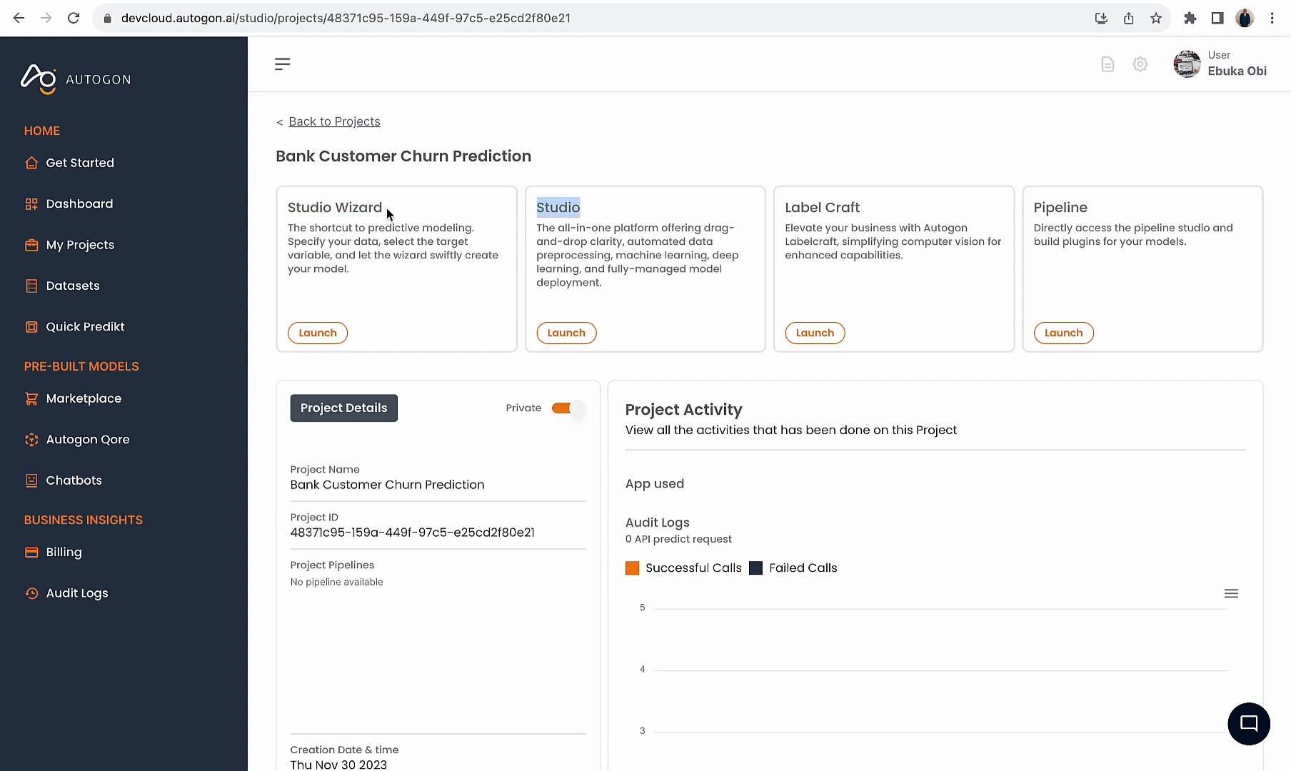
{"action": "left_click_drag", "start_coordinate": [388, 213], "coordinate": [287, 212]}
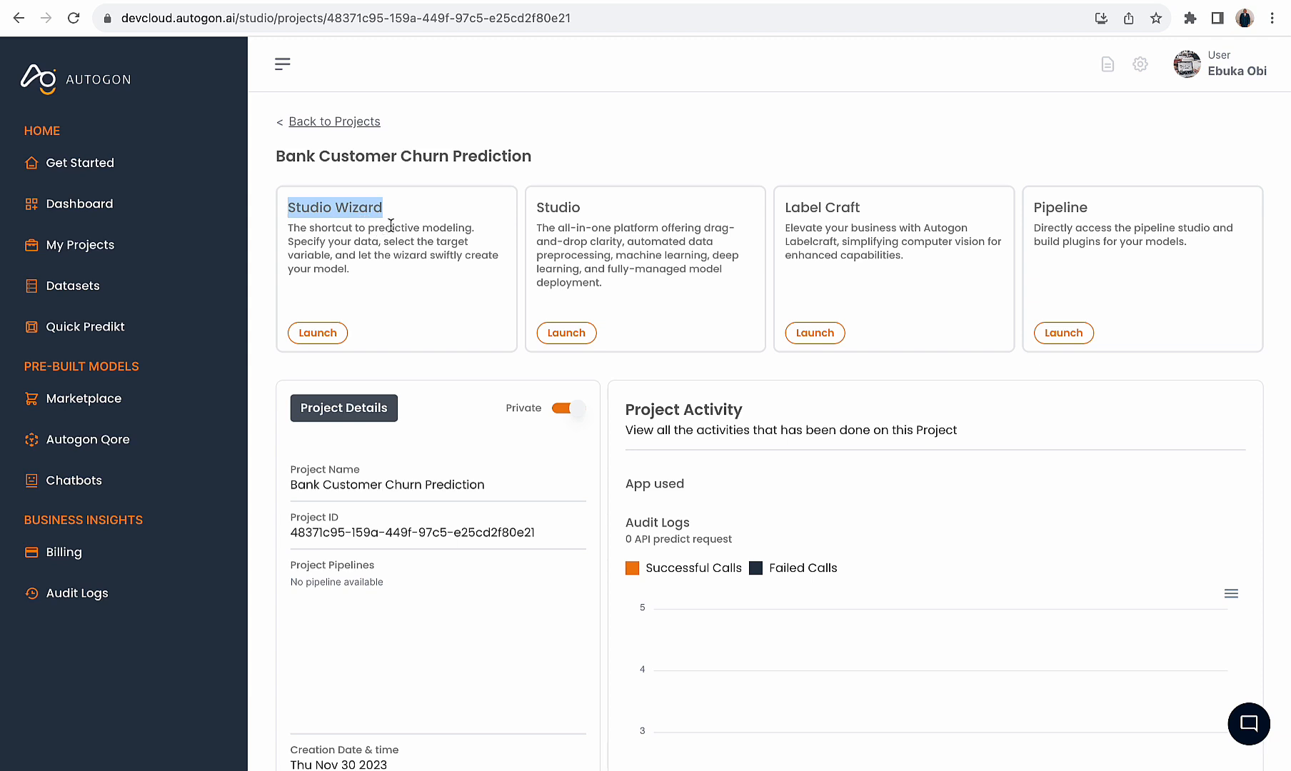
{"action": "left_click_drag", "start_coordinate": [534, 208], "coordinate": [584, 212]}
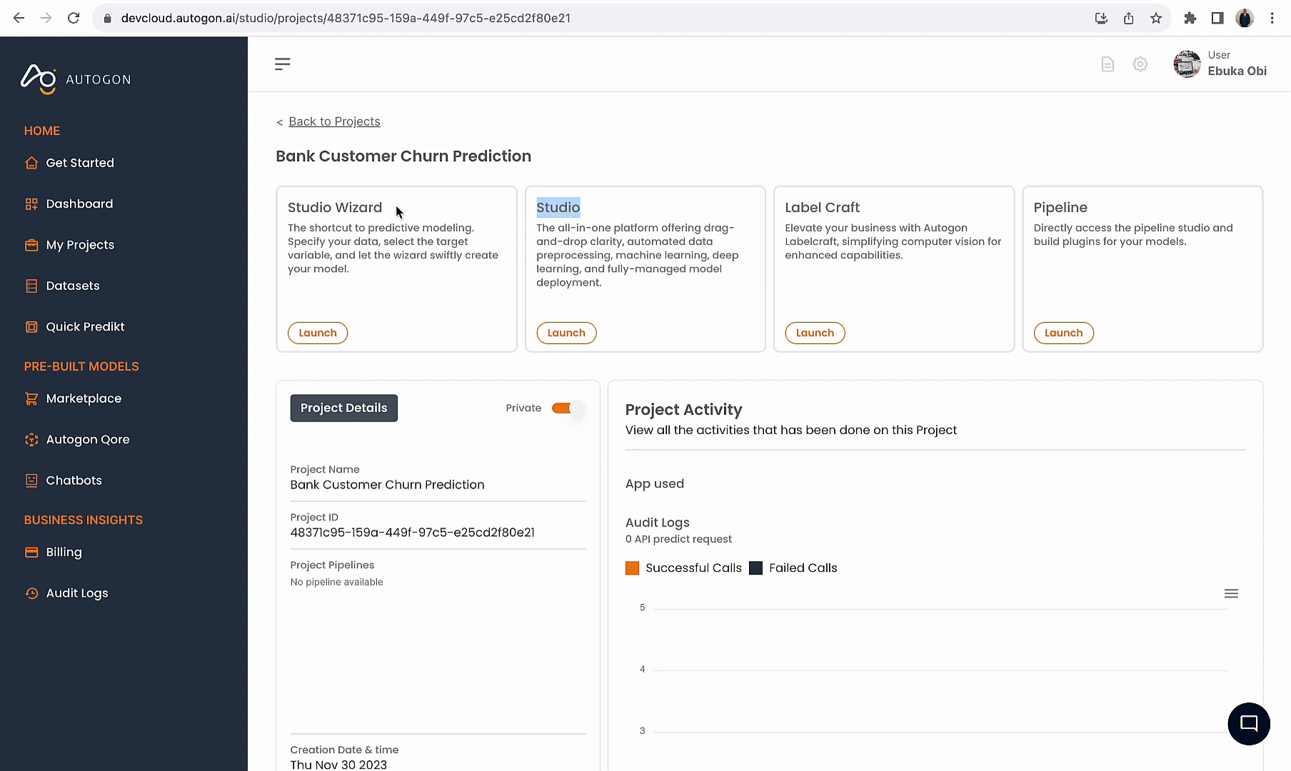
{"action": "left_click", "coordinate": [553, 207]}
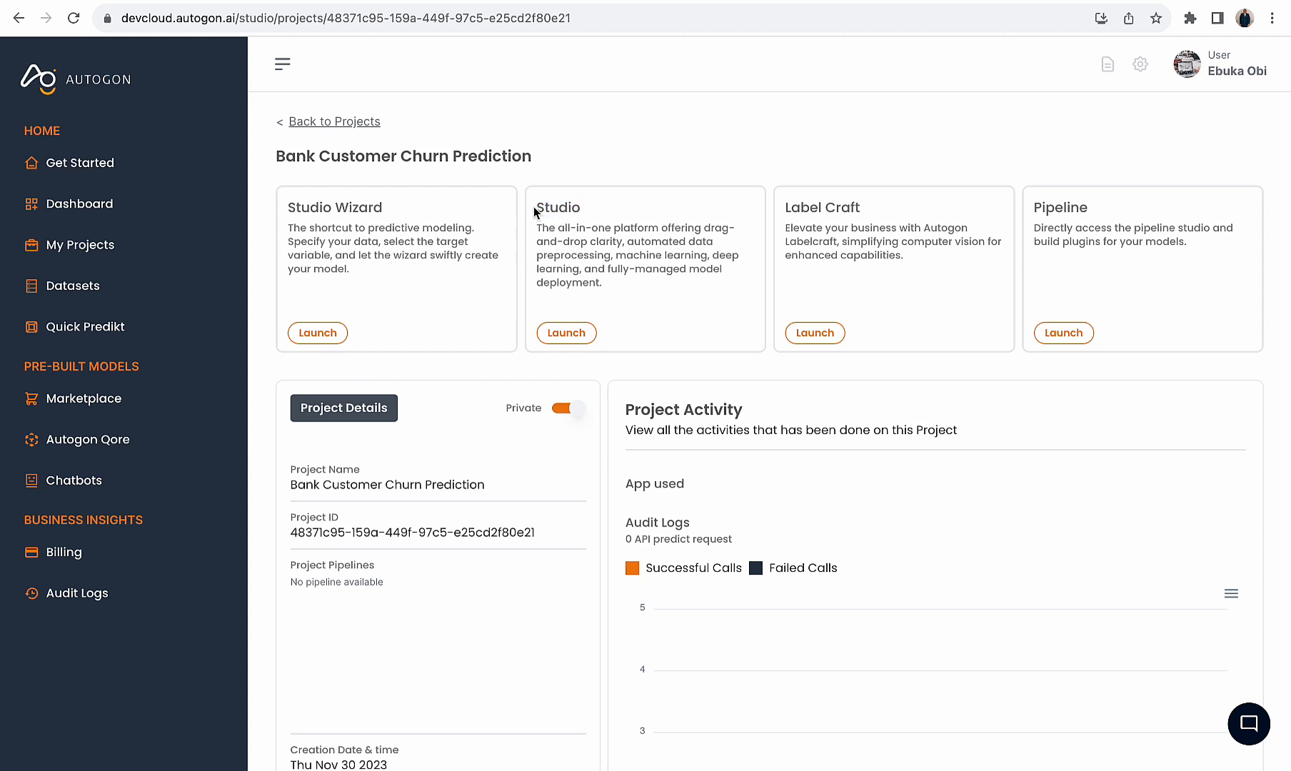
{"action": "left_click_drag", "start_coordinate": [535, 212], "coordinate": [584, 211]}
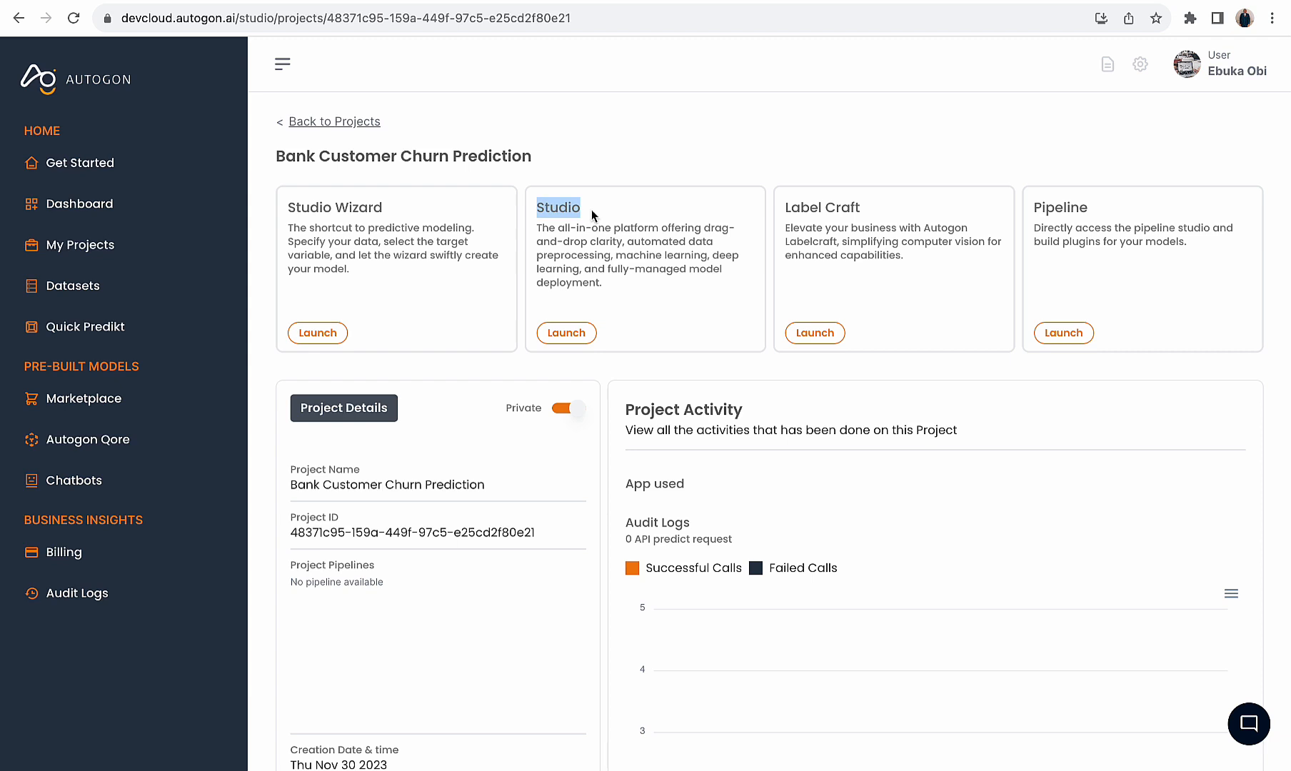
{"action": "left_click", "coordinate": [568, 208]}
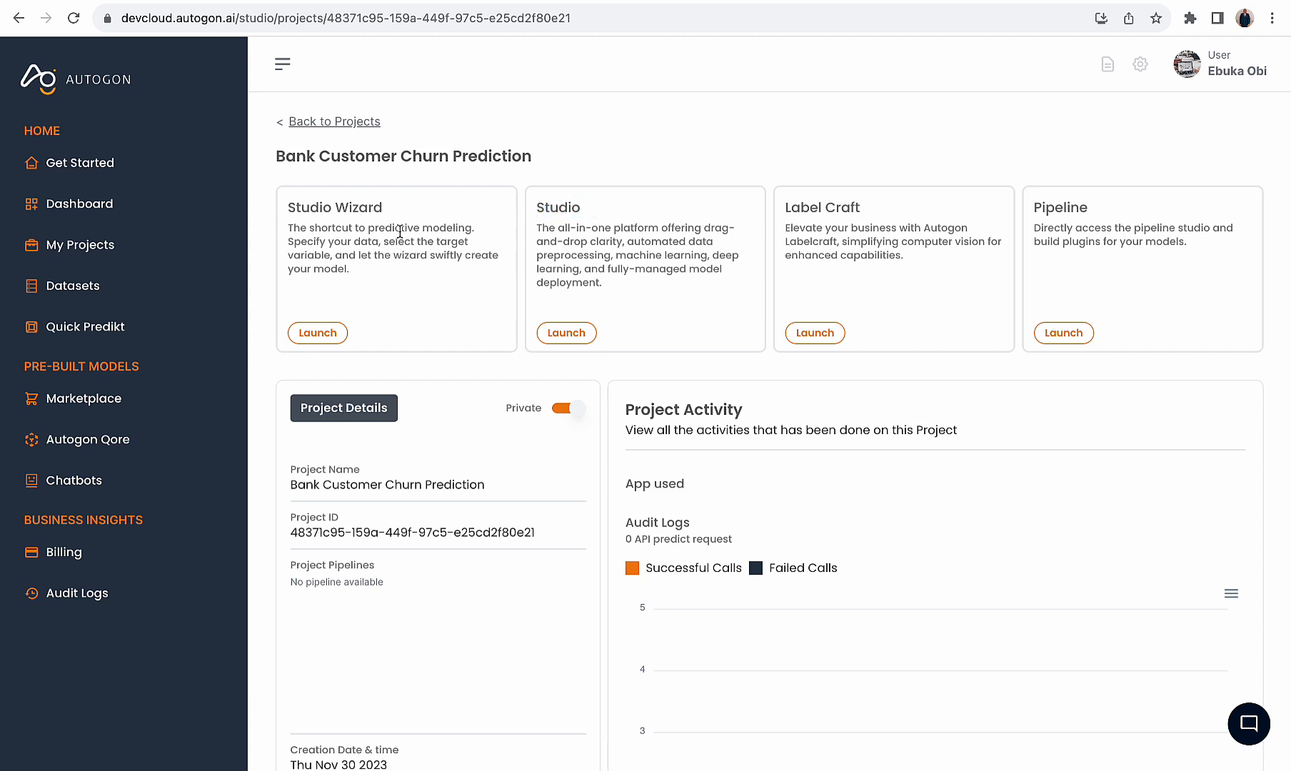
Point out the Studio Wizard and Studio options, then launch the Studio Wizard
{"action": "left_click_drag", "start_coordinate": [382, 207], "coordinate": [285, 209]}
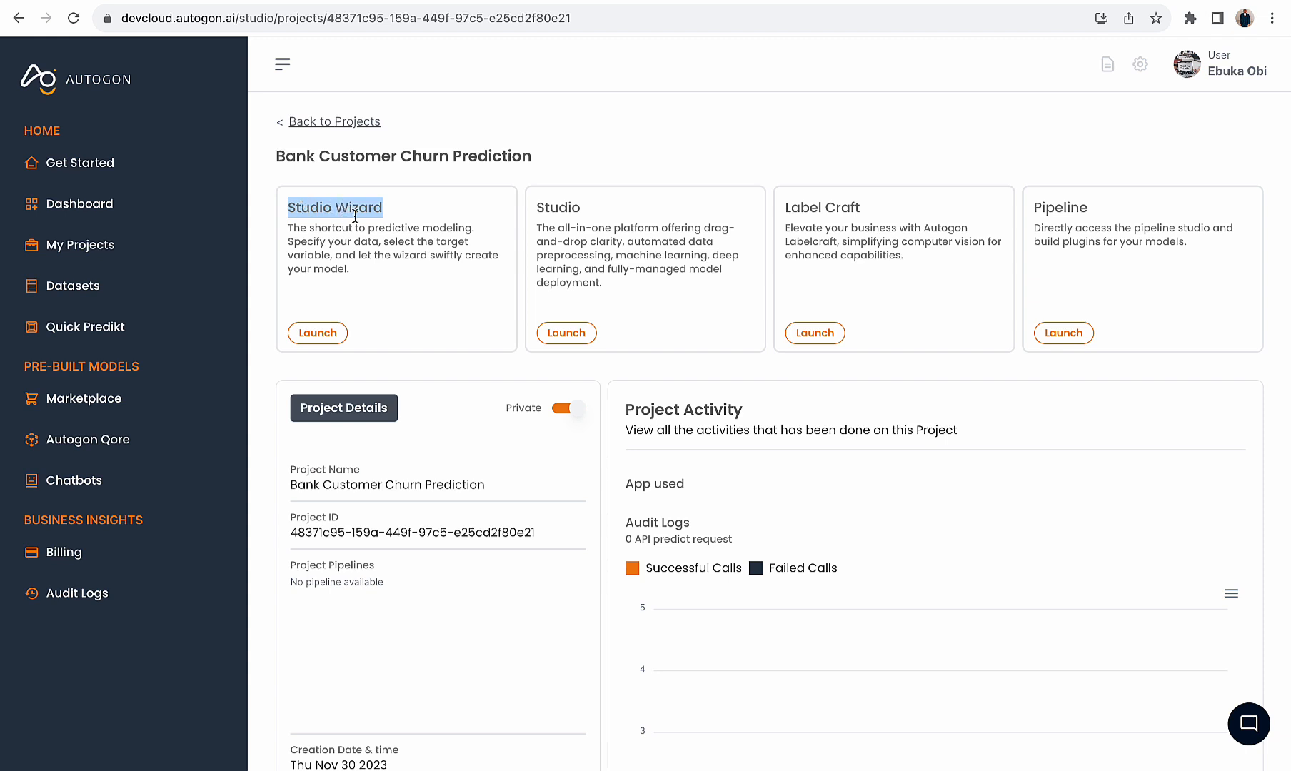
{"action": "left_click", "coordinate": [393, 212]}
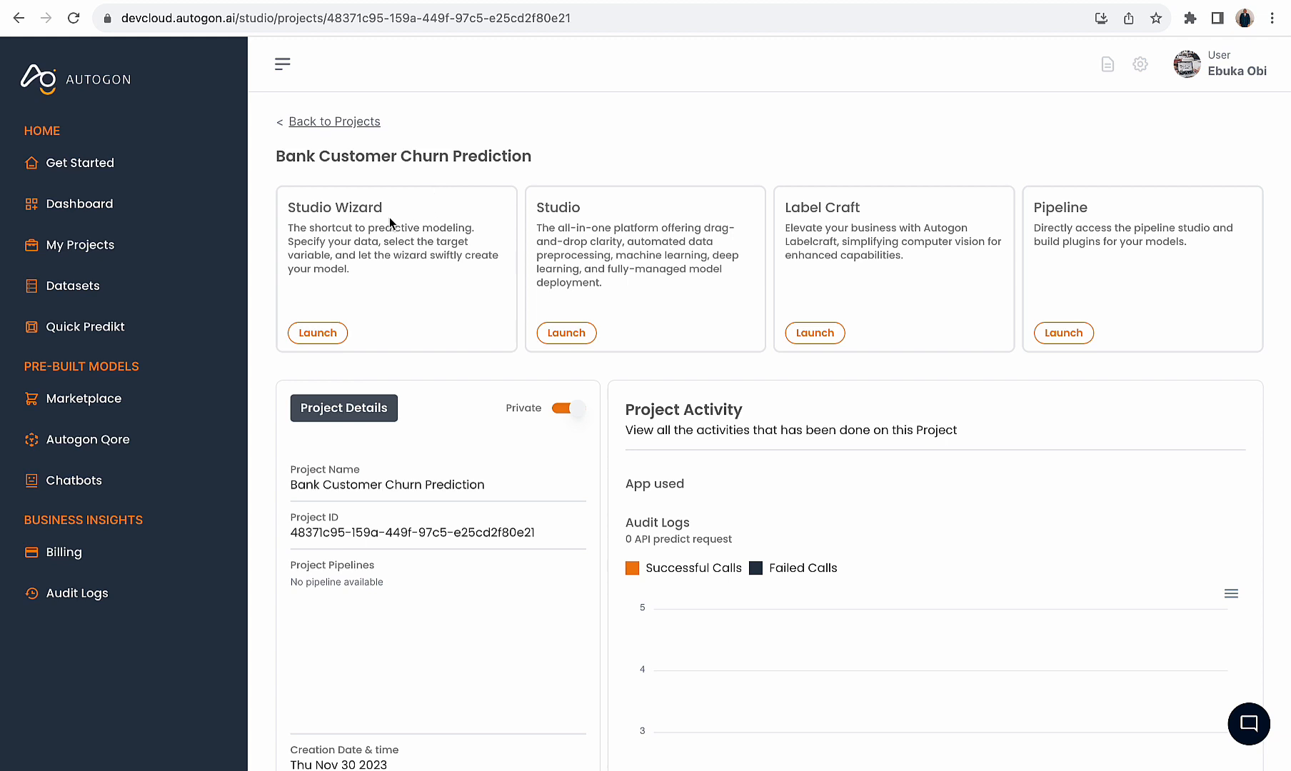
{"action": "left_click_drag", "start_coordinate": [408, 211], "coordinate": [281, 208]}
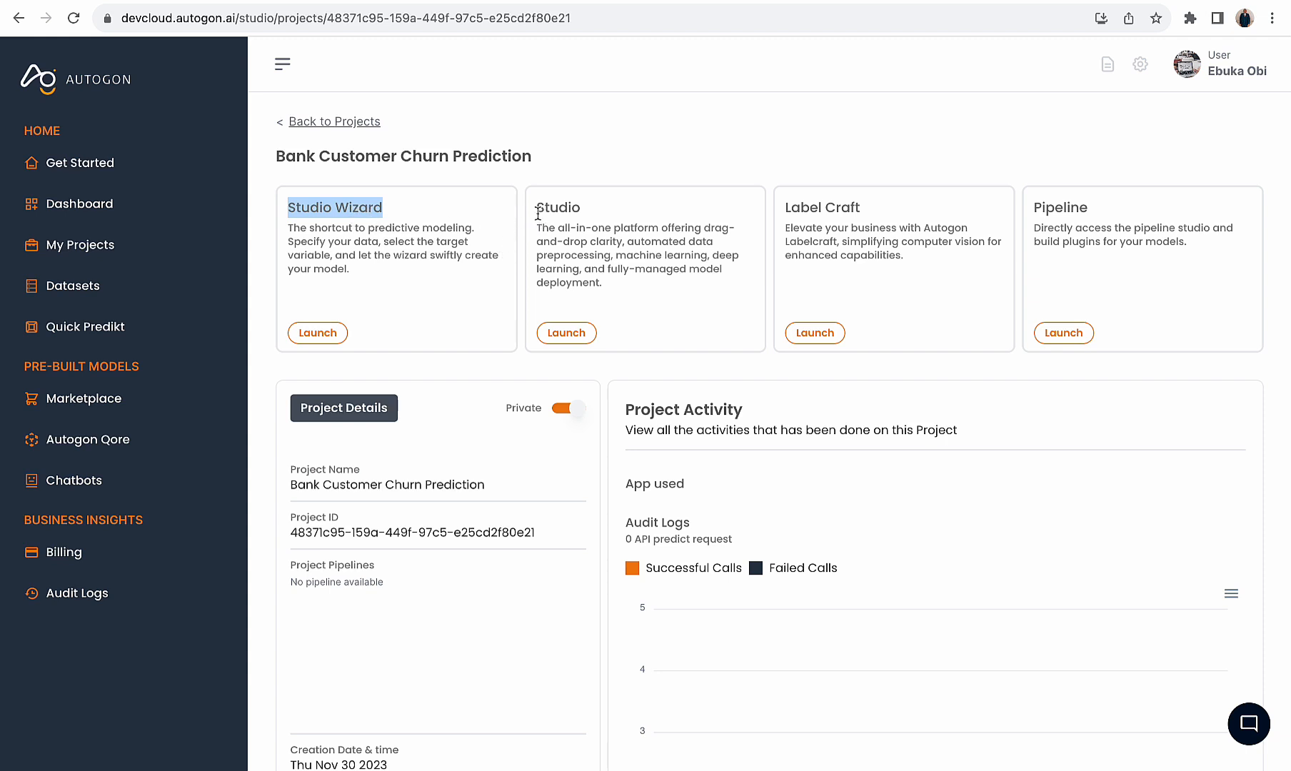
{"action": "left_click_drag", "start_coordinate": [538, 212], "coordinate": [582, 210]}
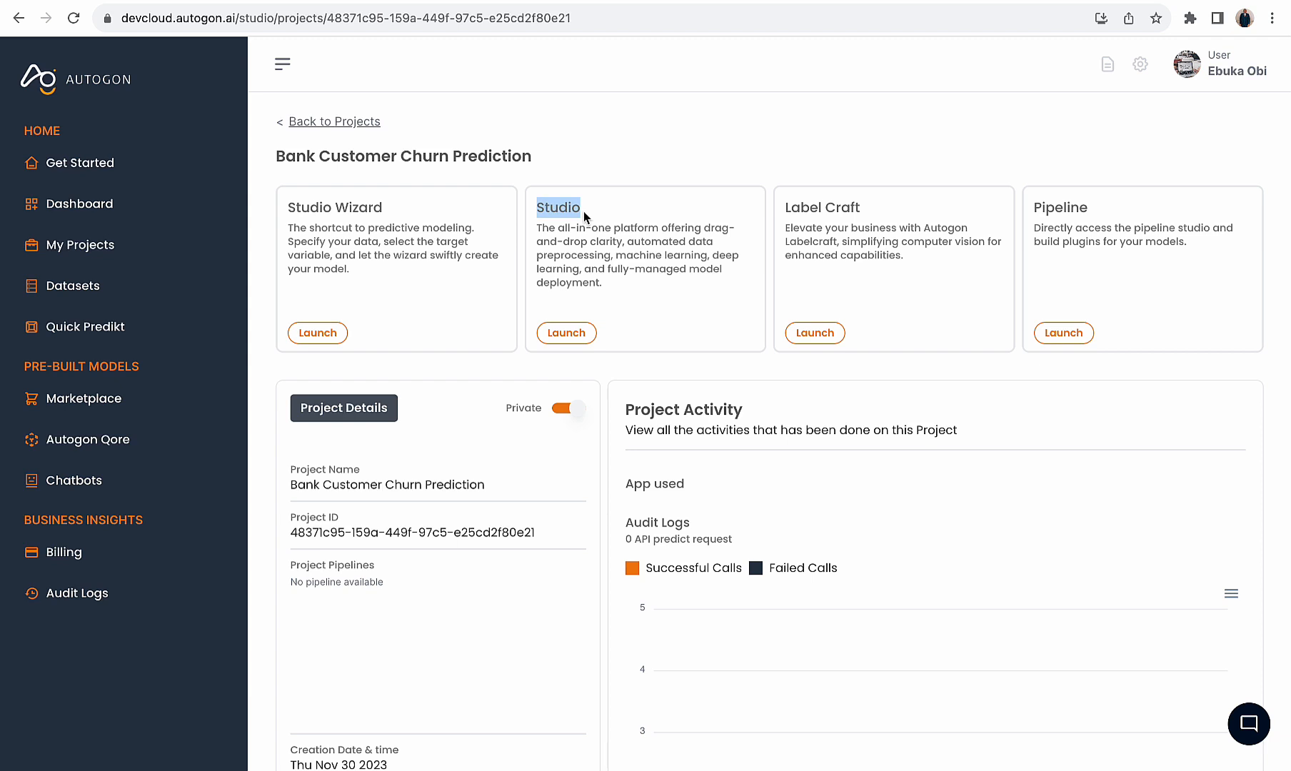
{"action": "left_click", "coordinate": [567, 206]}
{"action": "left_click", "coordinate": [323, 333]}
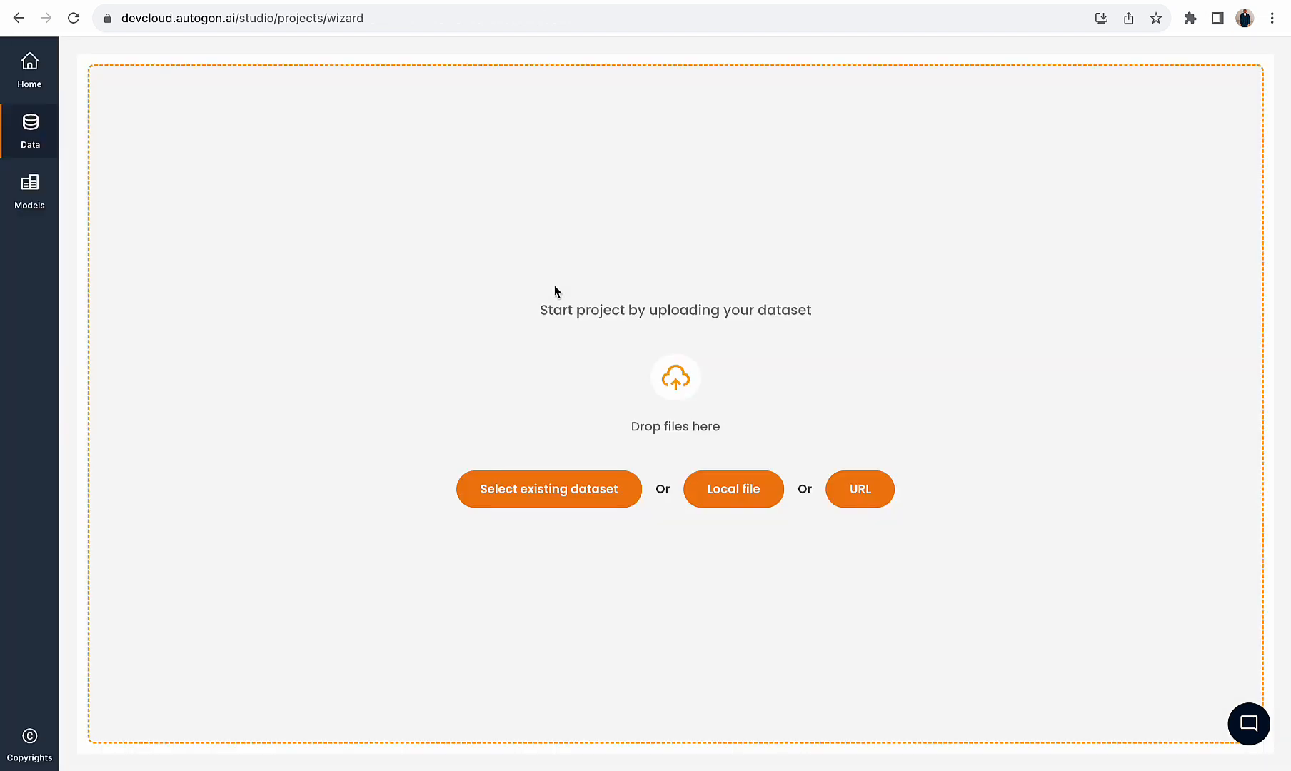
Load the existing Bank Customer Churn Prediction dataset into the wizard
{"action": "left_click", "coordinate": [540, 495]}
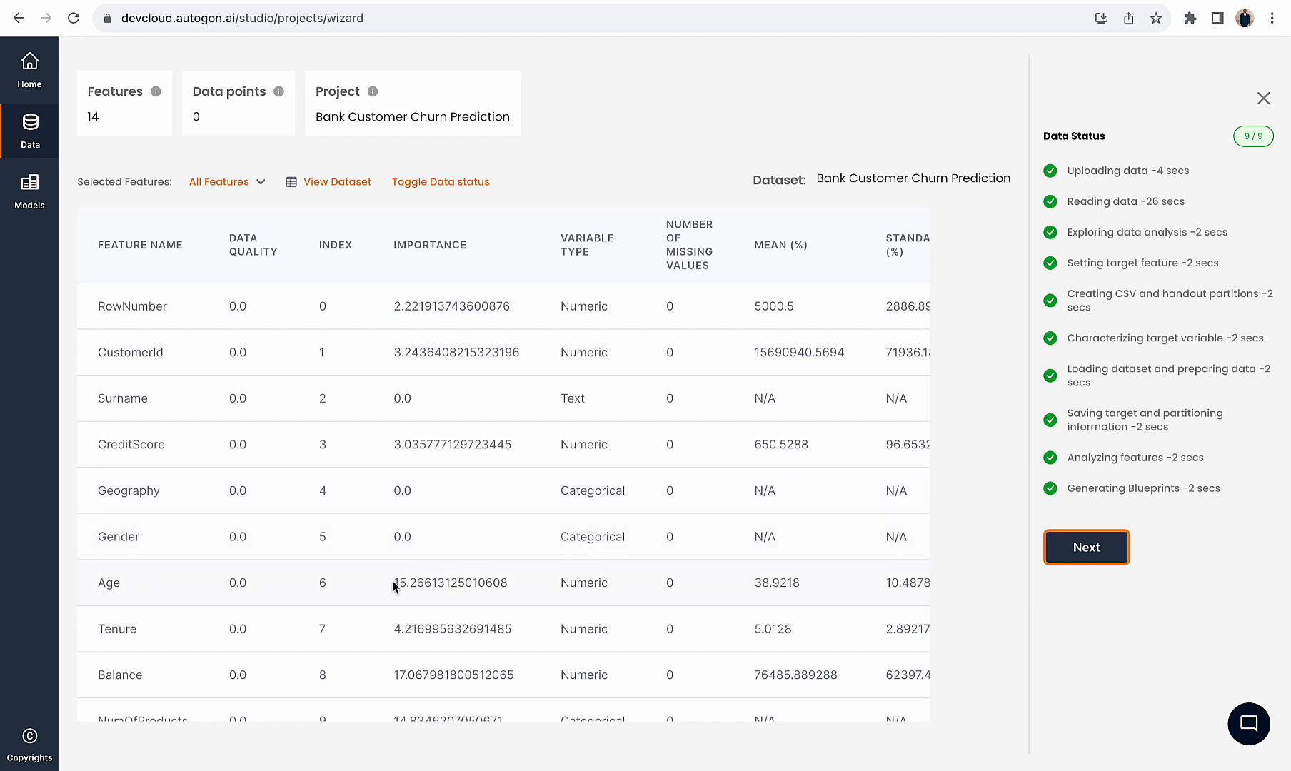
Review the first page of feature importance scores, starting with Age
{"action": "left_click_drag", "start_coordinate": [395, 583], "coordinate": [490, 583]}
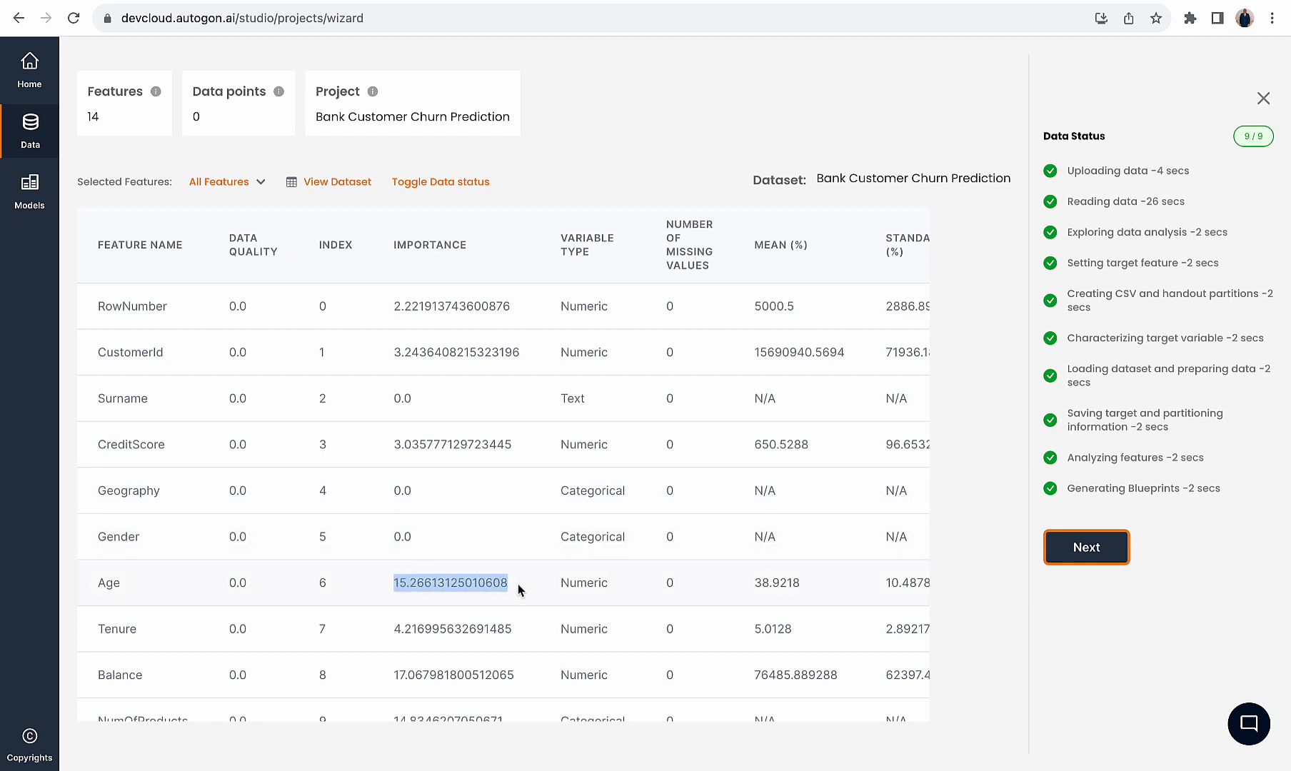
{"action": "scroll", "coordinate": [511, 612], "scroll_direction": "down", "scroll_amount": 1}
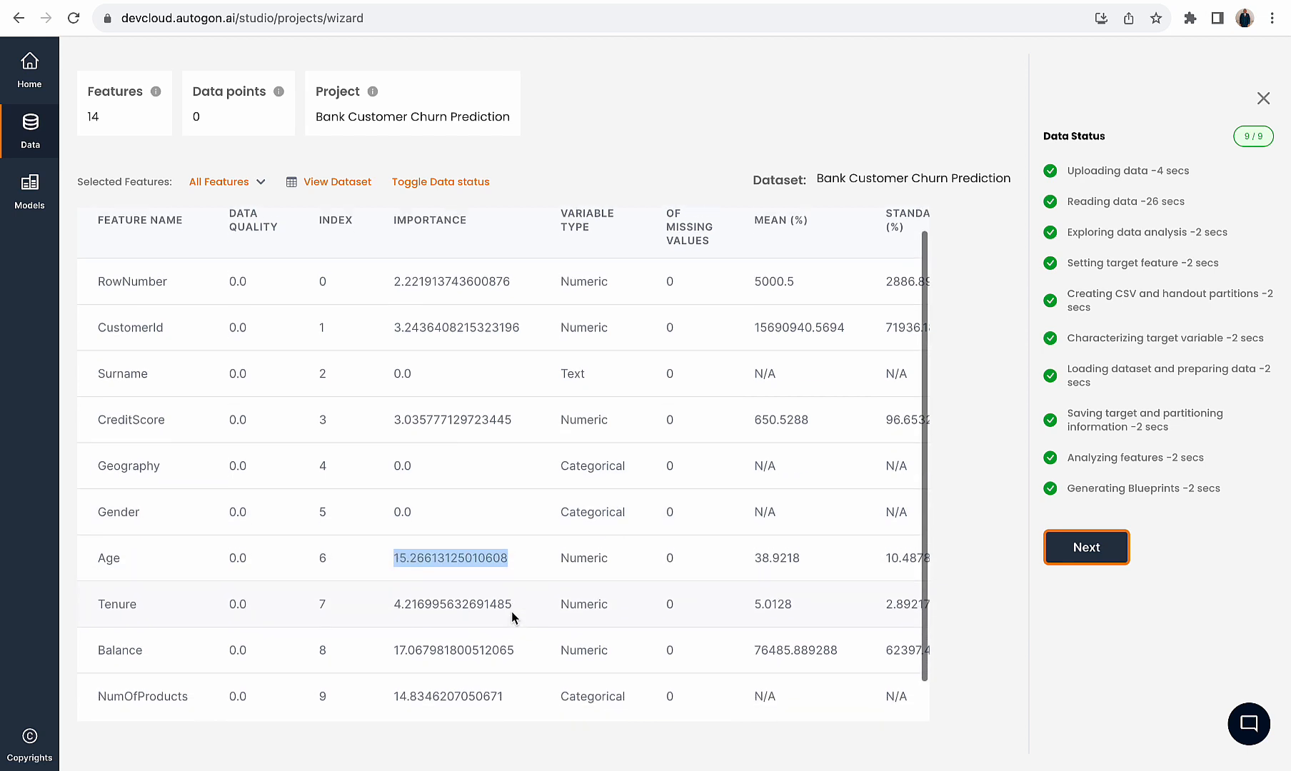
{"action": "left_click_drag", "start_coordinate": [393, 638], "coordinate": [507, 637]}
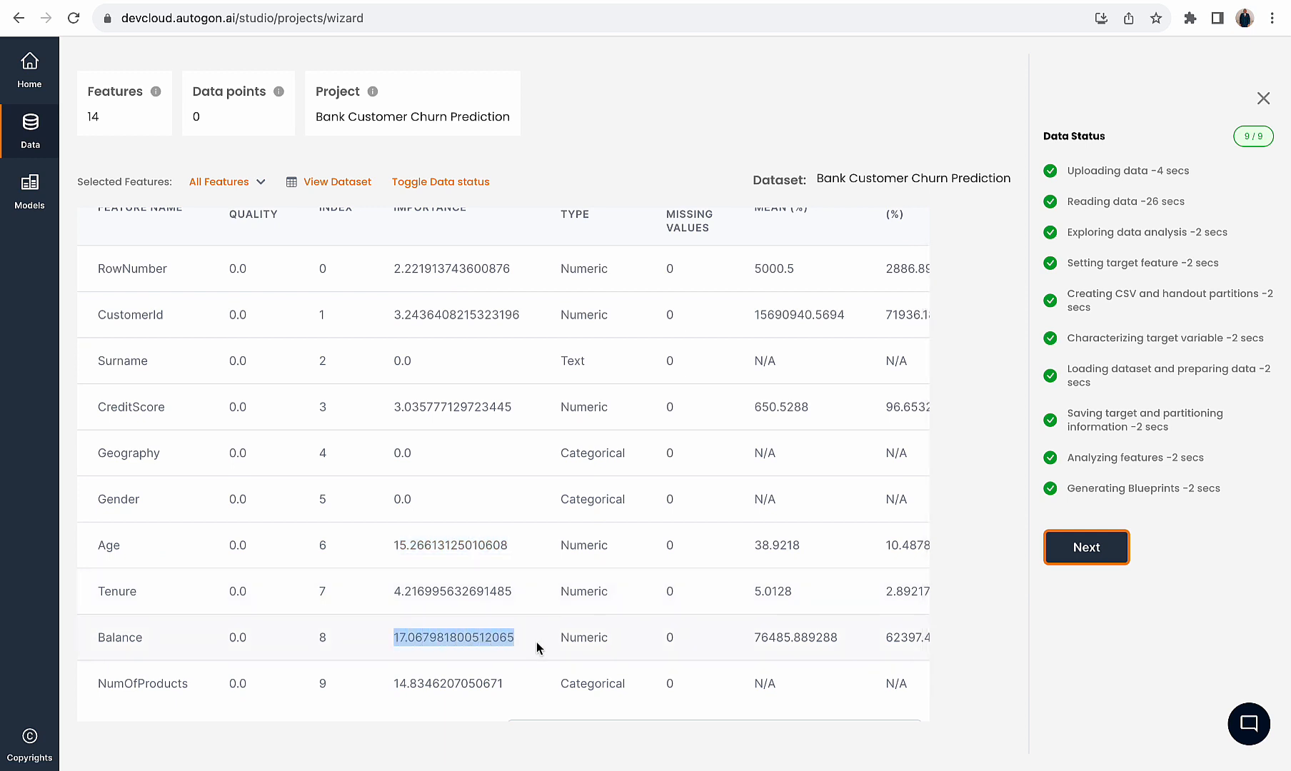
{"action": "scroll", "coordinate": [536, 642], "scroll_direction": "down", "scroll_amount": 1}
{"action": "left_click_drag", "start_coordinate": [387, 657], "coordinate": [518, 667]}
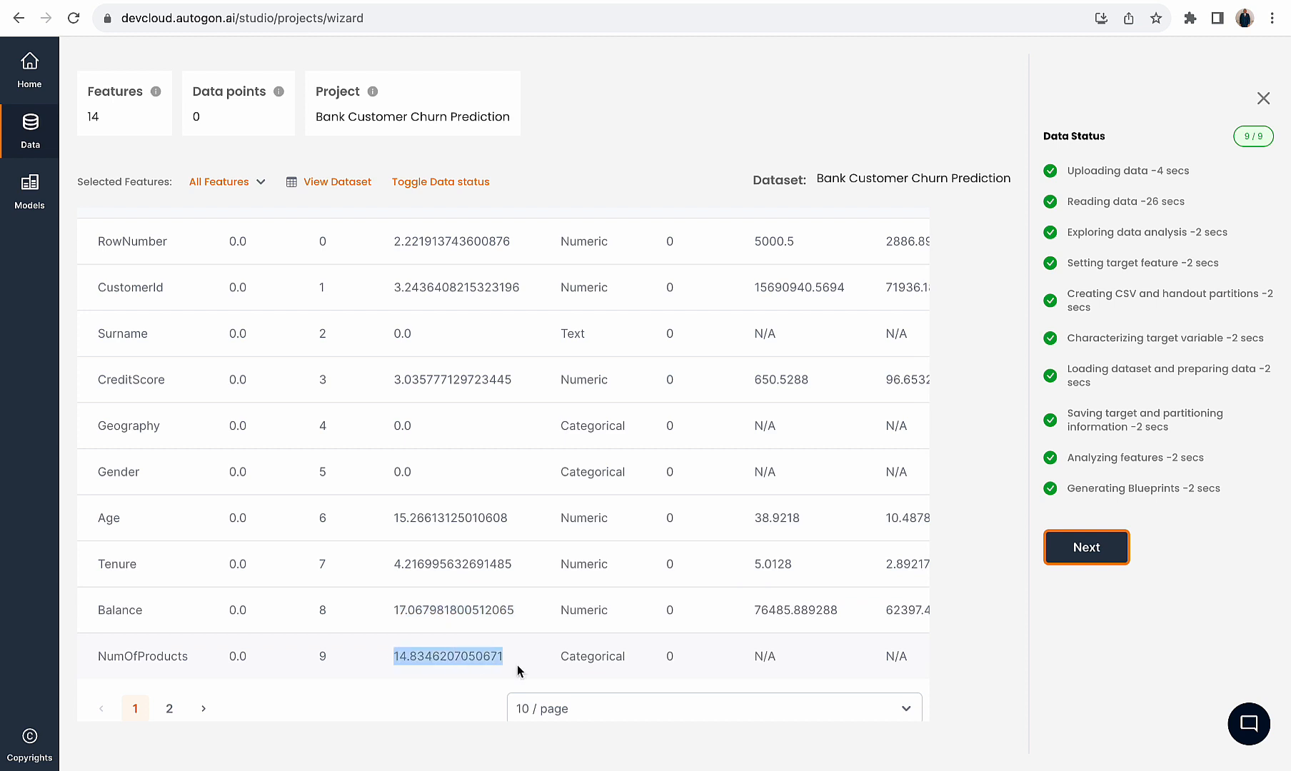
{"action": "scroll", "coordinate": [488, 552], "scroll_direction": "up", "scroll_amount": 1}
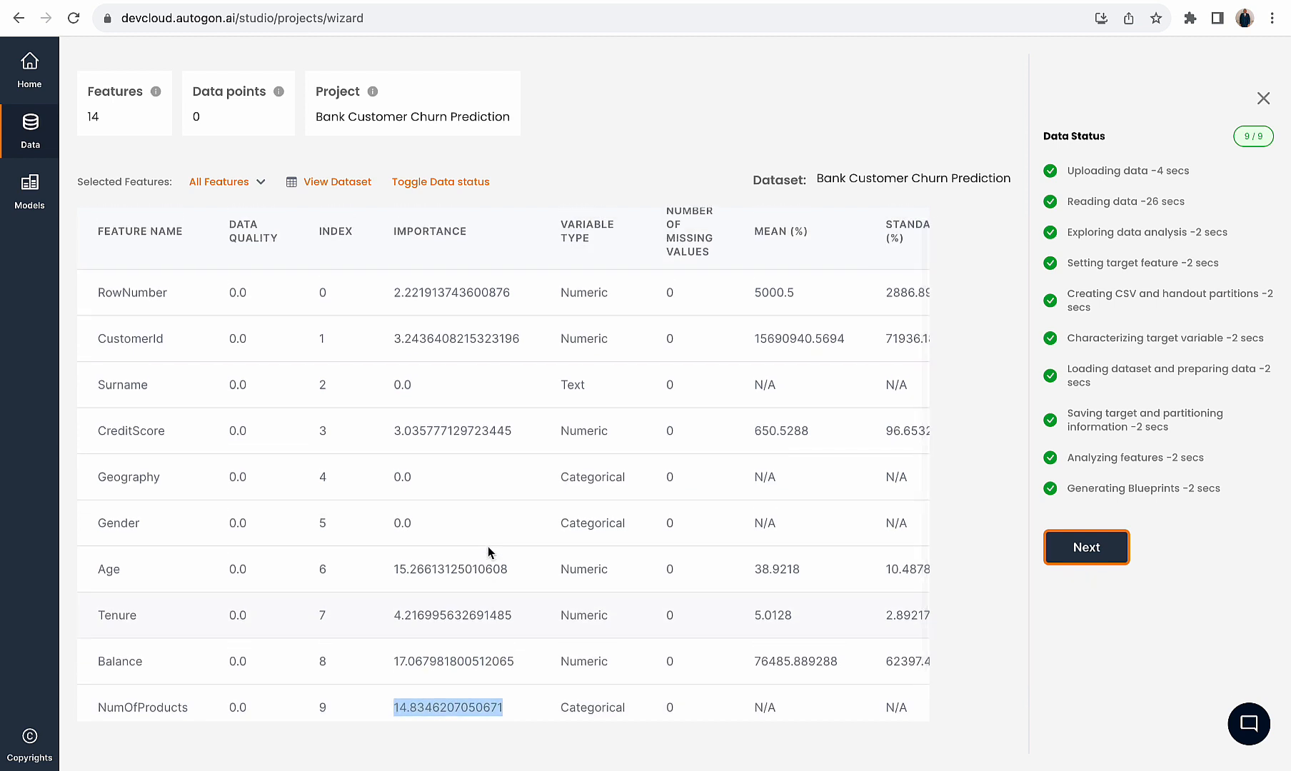
{"action": "scroll", "coordinate": [426, 634], "scroll_direction": "down", "scroll_amount": 1}
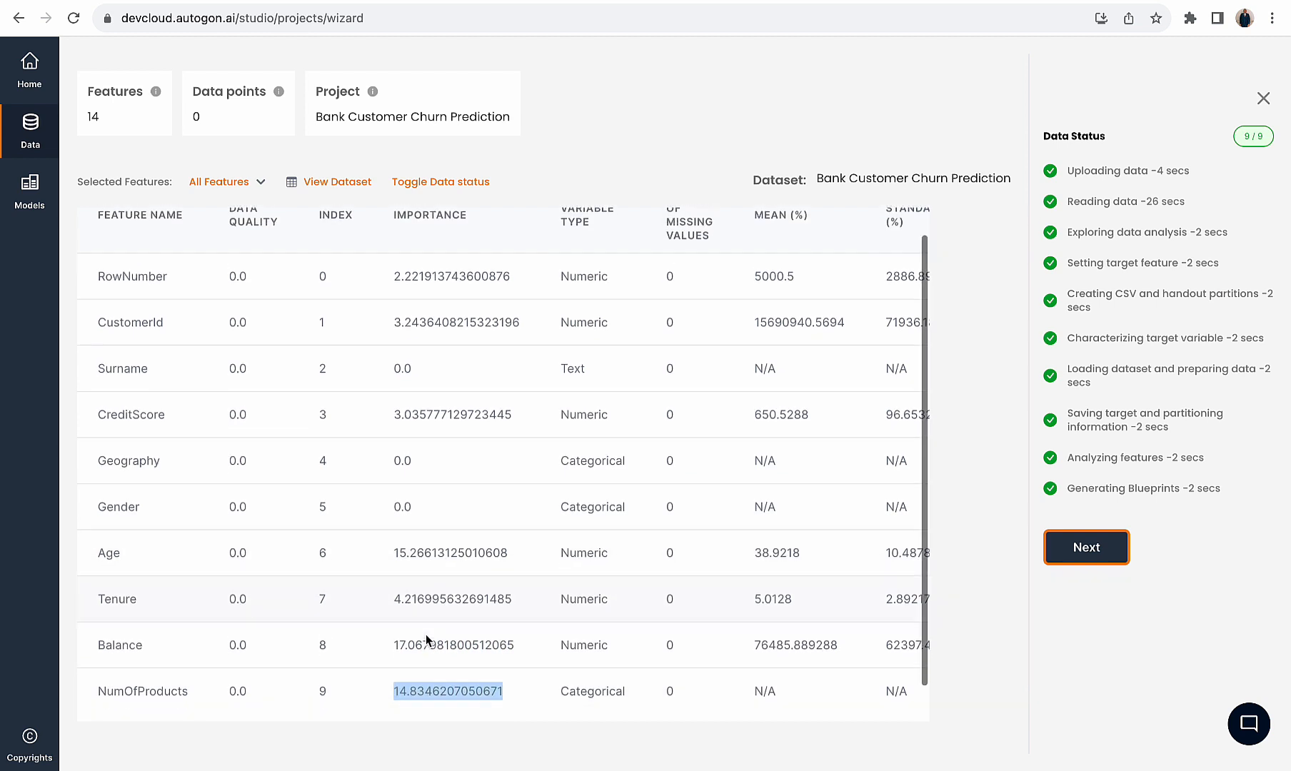
{"action": "scroll", "coordinate": [426, 635], "scroll_direction": "up", "scroll_amount": 1}
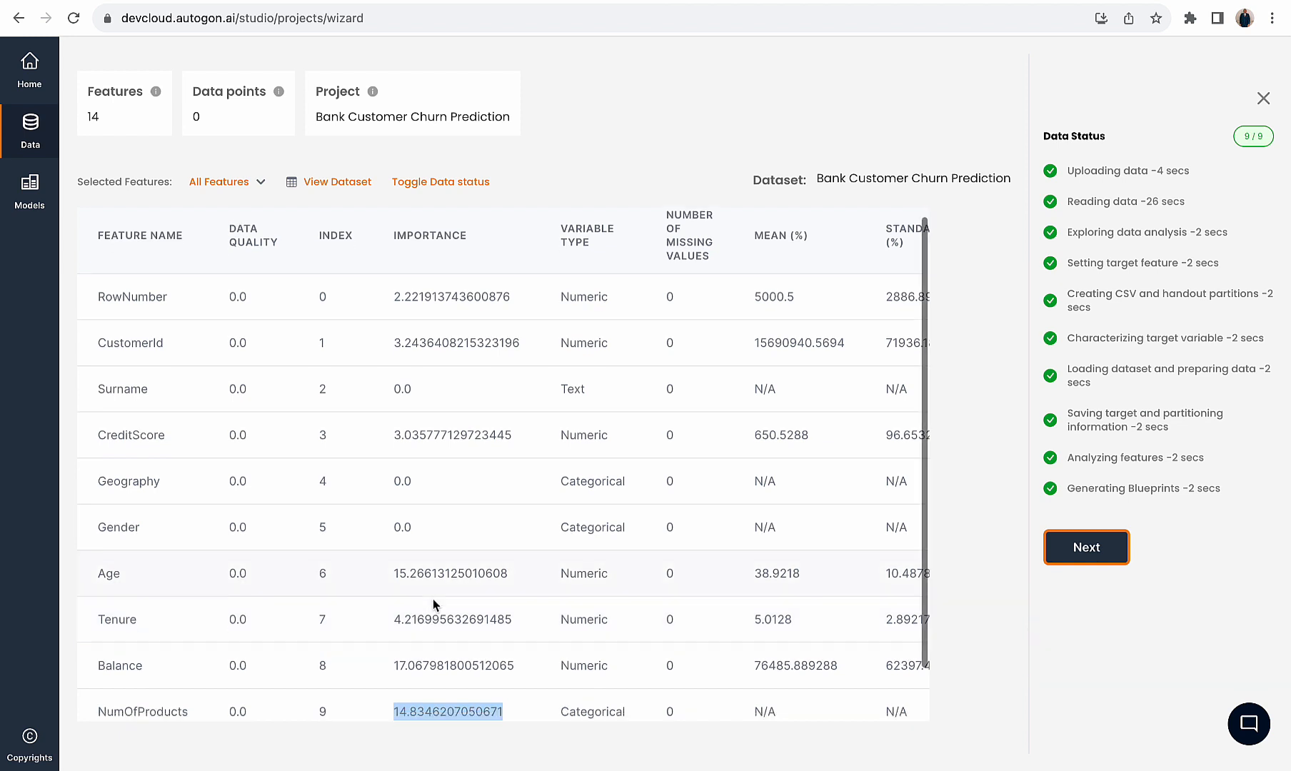
{"action": "scroll", "coordinate": [428, 607], "scroll_direction": "down", "scroll_amount": 1}
Show feature page 2, highlighting Exited's 22.303, IsActiveMember's 11.372 and Exited's Categorical type
{"action": "left_click", "coordinate": [171, 703]}
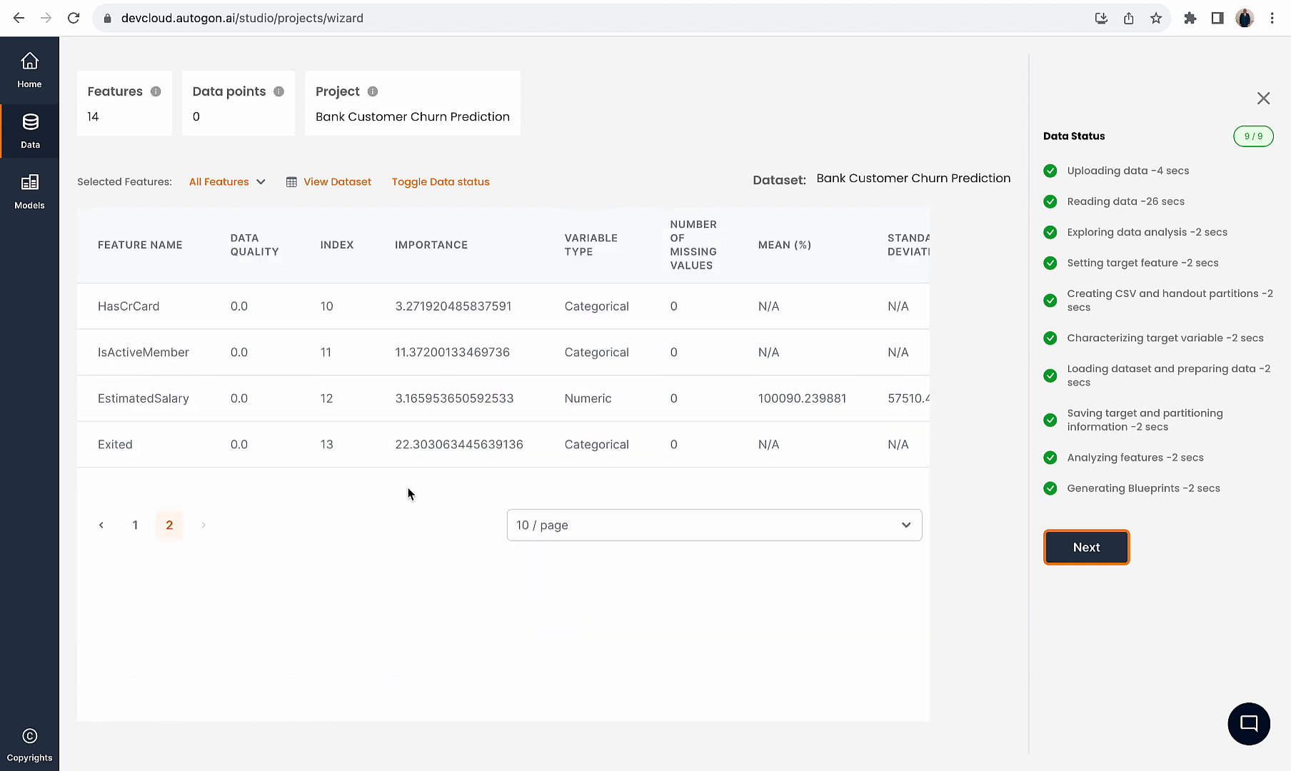
{"action": "left_click_drag", "start_coordinate": [395, 445], "coordinate": [495, 445]}
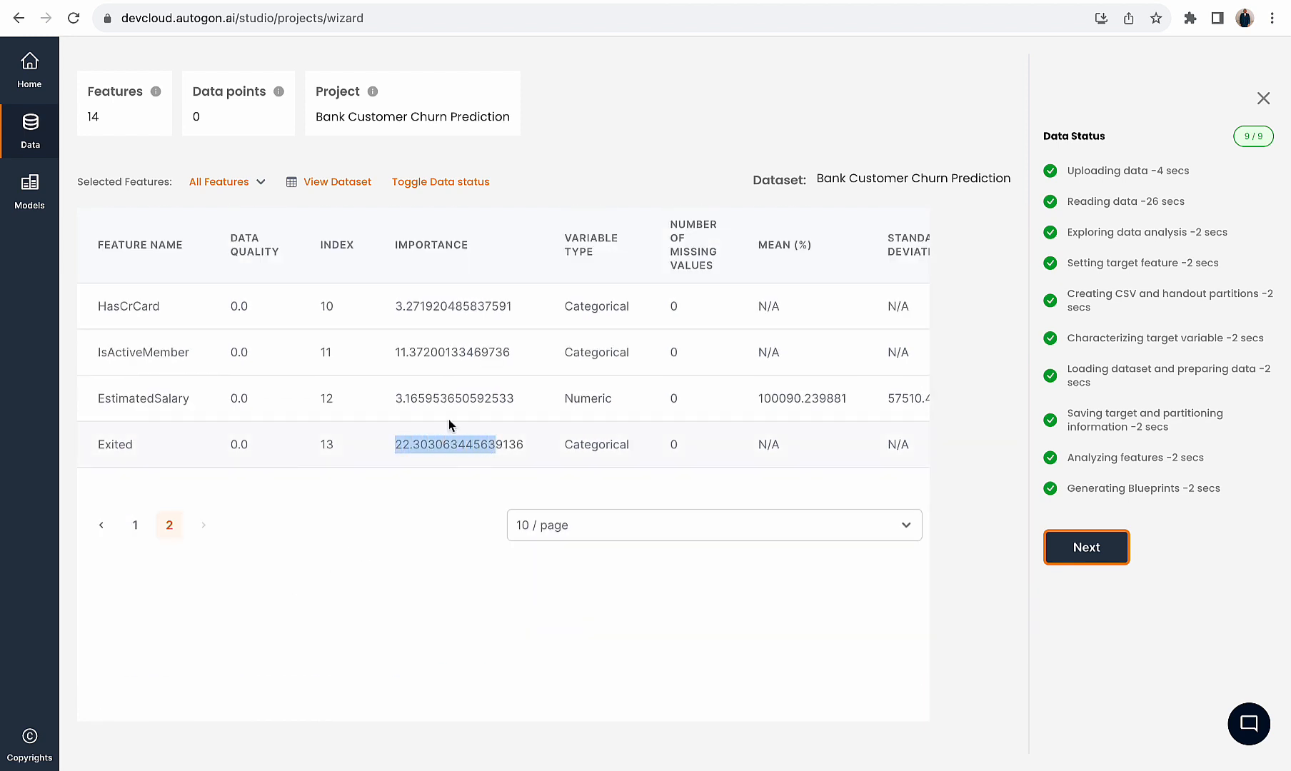
{"action": "left_click_drag", "start_coordinate": [395, 353], "coordinate": [506, 359]}
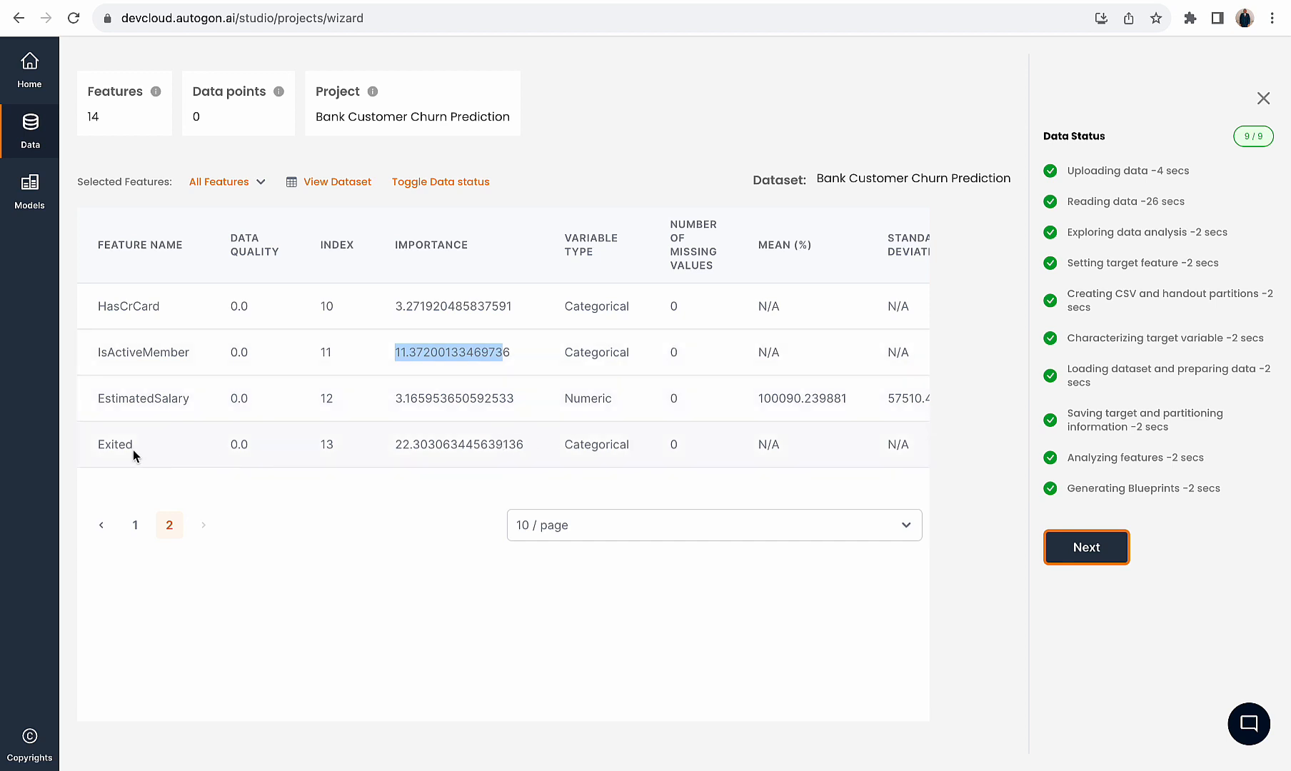
{"action": "left_click_drag", "start_coordinate": [133, 446], "coordinate": [97, 444]}
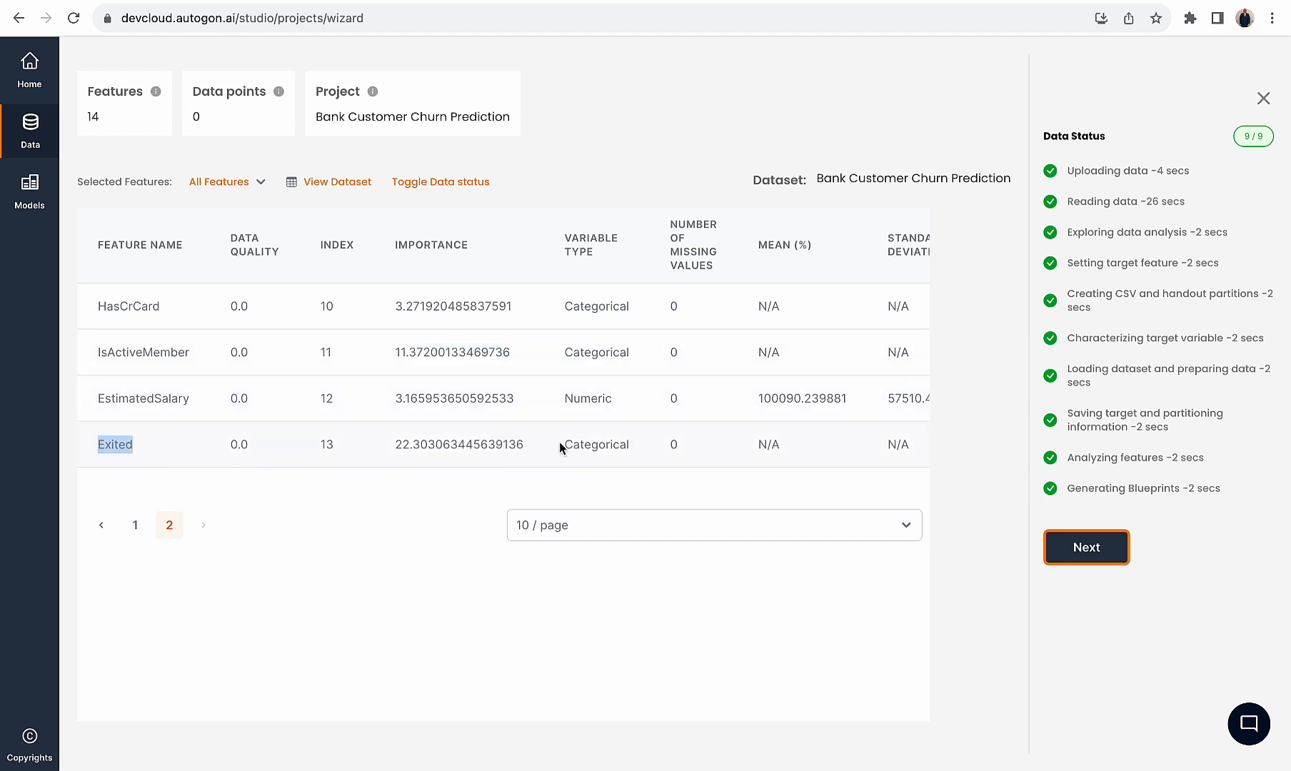
{"action": "left_click_drag", "start_coordinate": [561, 445], "coordinate": [628, 448]}
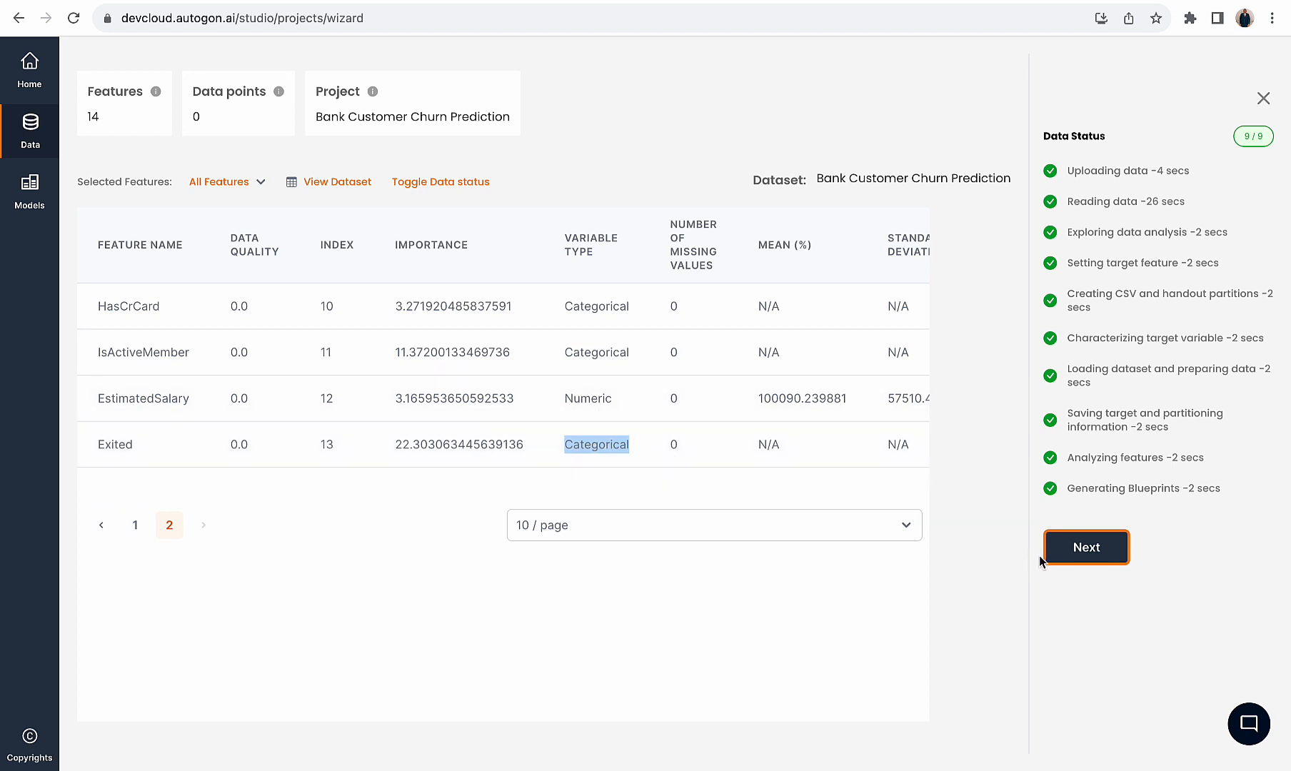
Train a Classification model named 'churn' with Exited as the training target
{"action": "left_click", "coordinate": [1082, 553]}
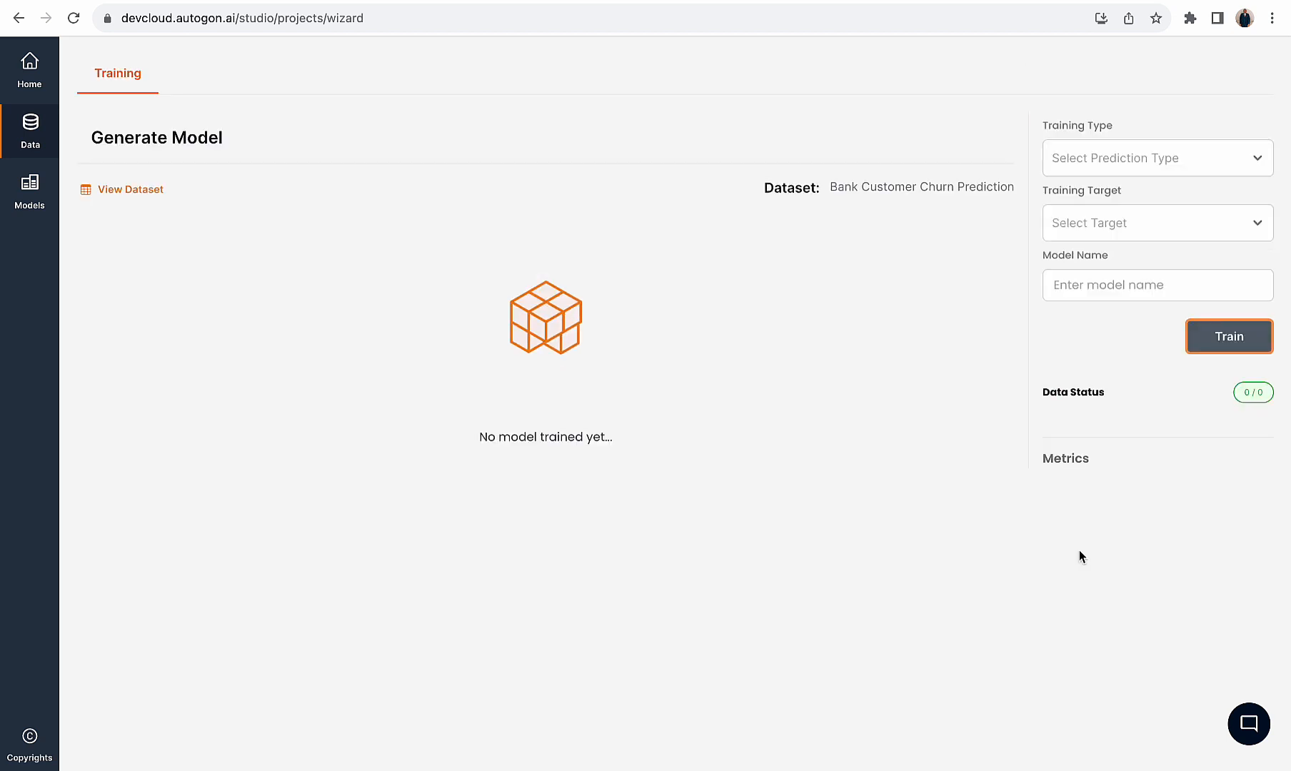
{"action": "left_click", "coordinate": [1107, 161]}
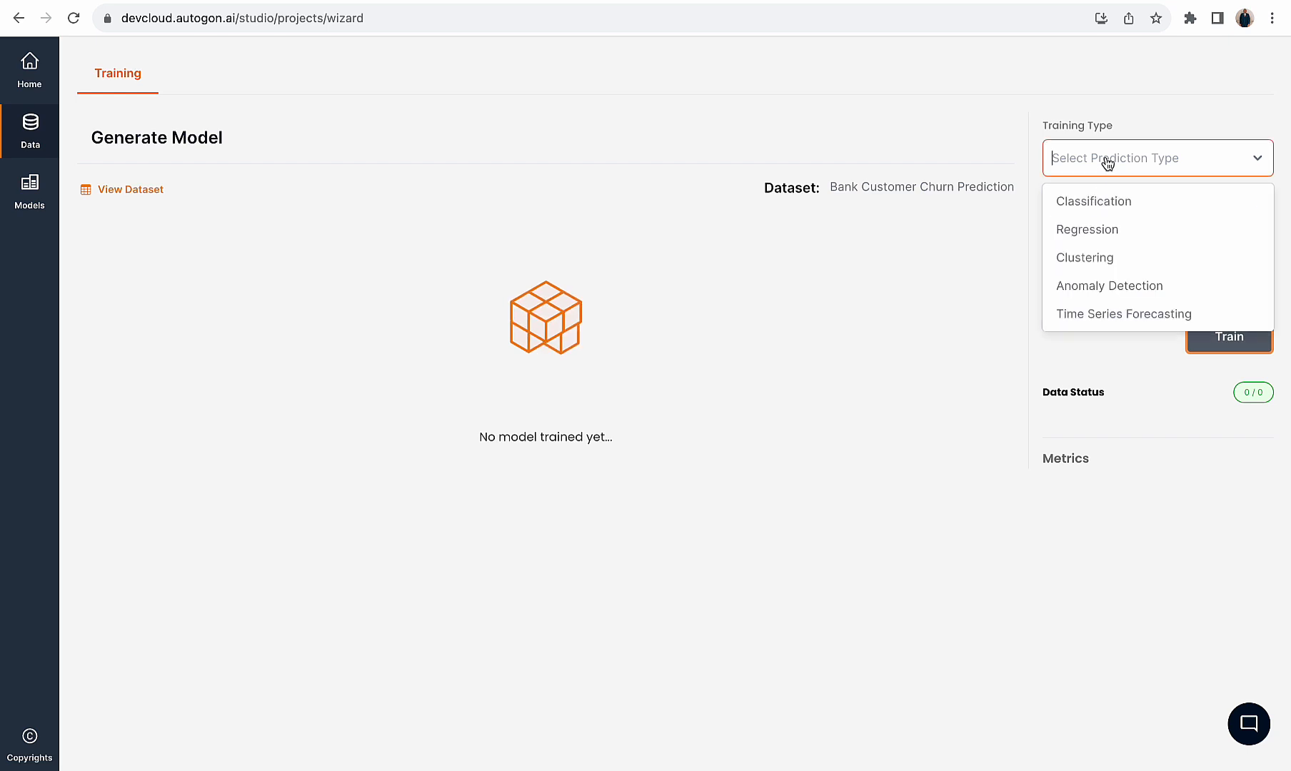
{"action": "left_click", "coordinate": [1090, 201]}
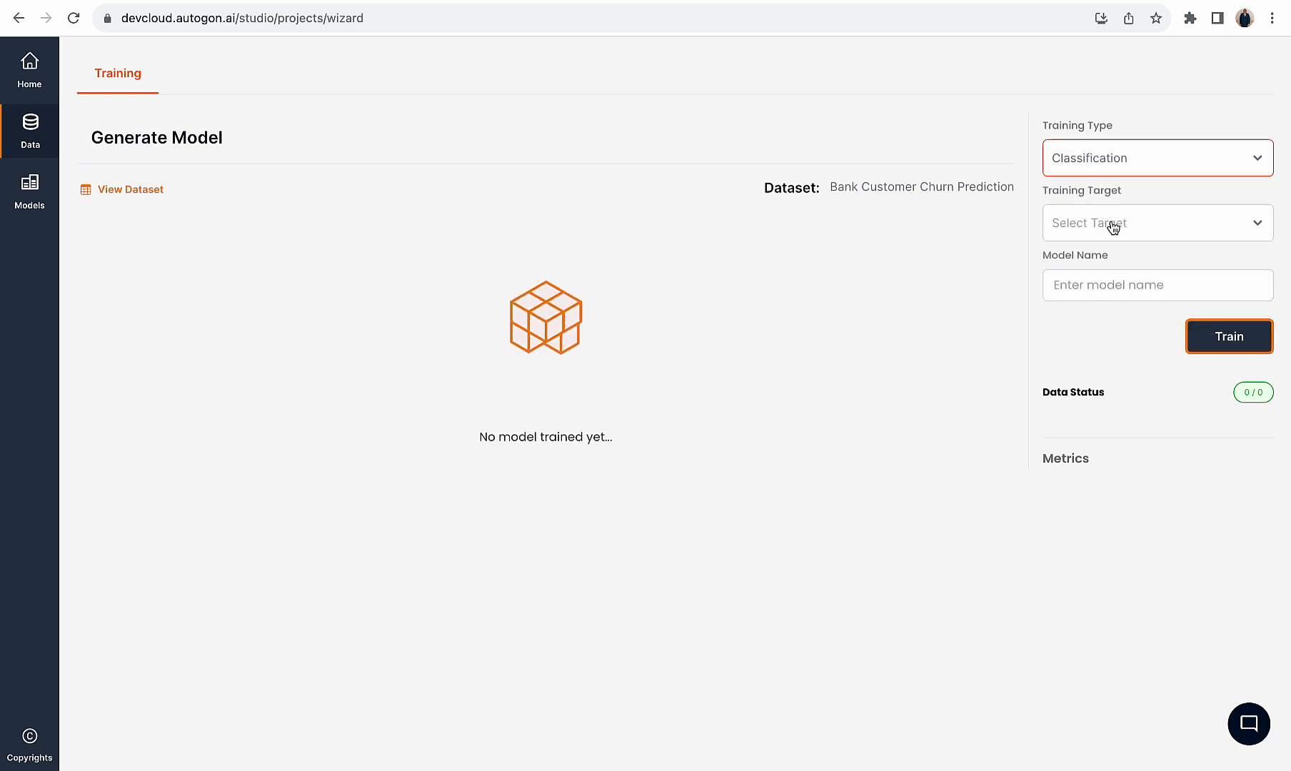
{"action": "left_click", "coordinate": [1113, 222]}
{"action": "scroll", "coordinate": [1113, 430], "scroll_direction": "down", "scroll_amount": 3}
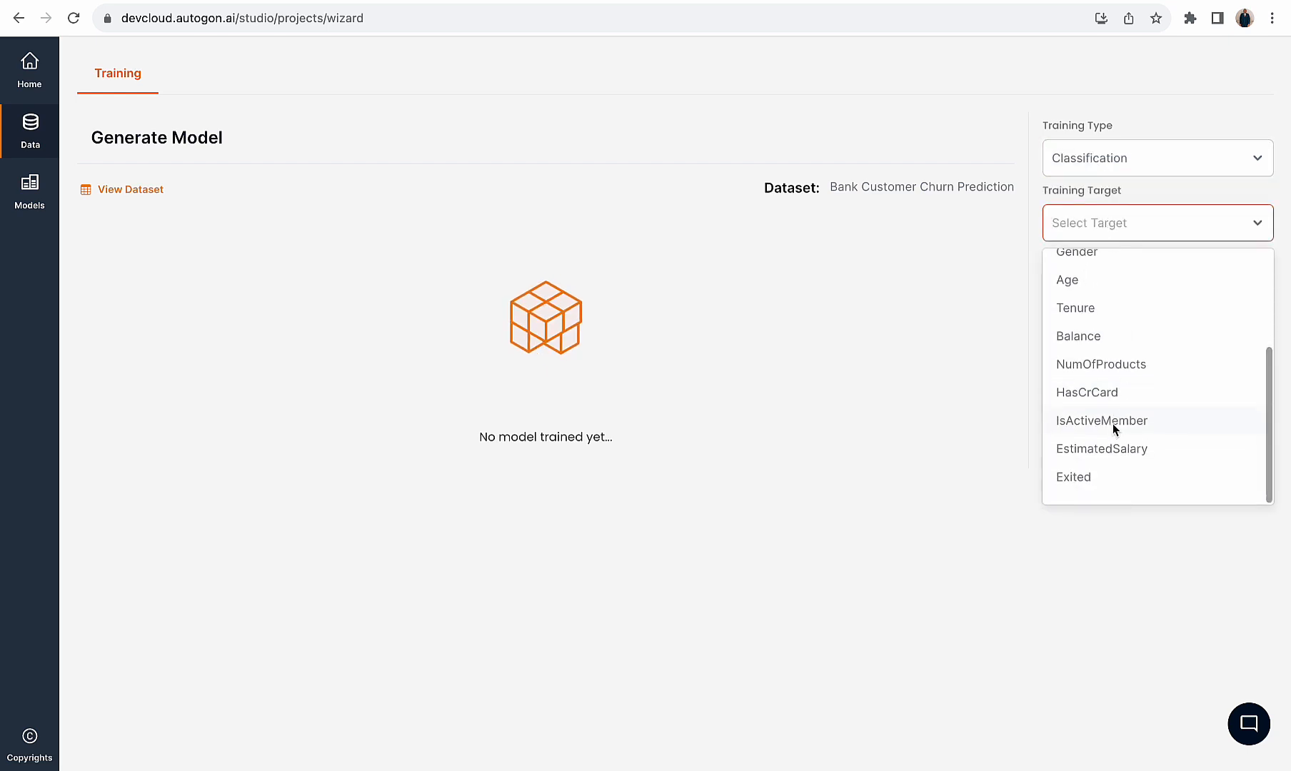
{"action": "left_click", "coordinate": [1098, 479]}
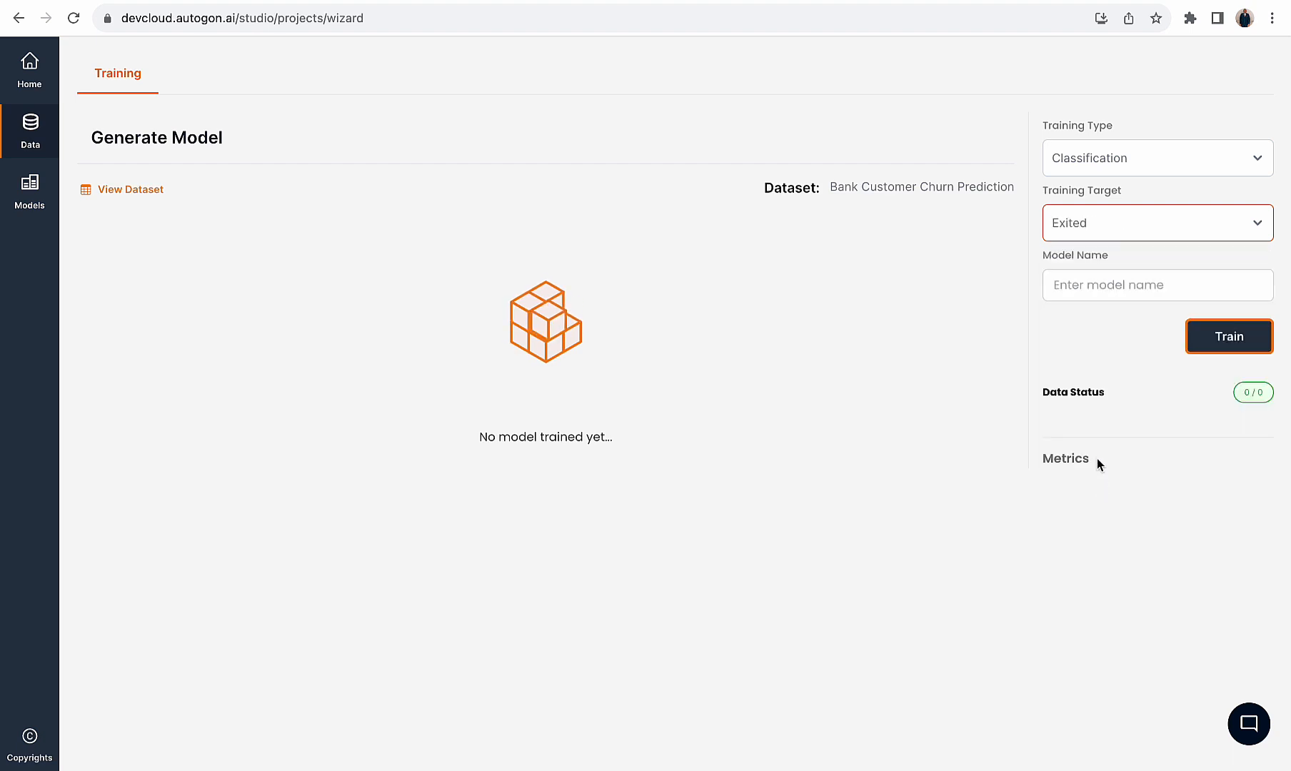
{"action": "left_click", "coordinate": [1120, 290]}
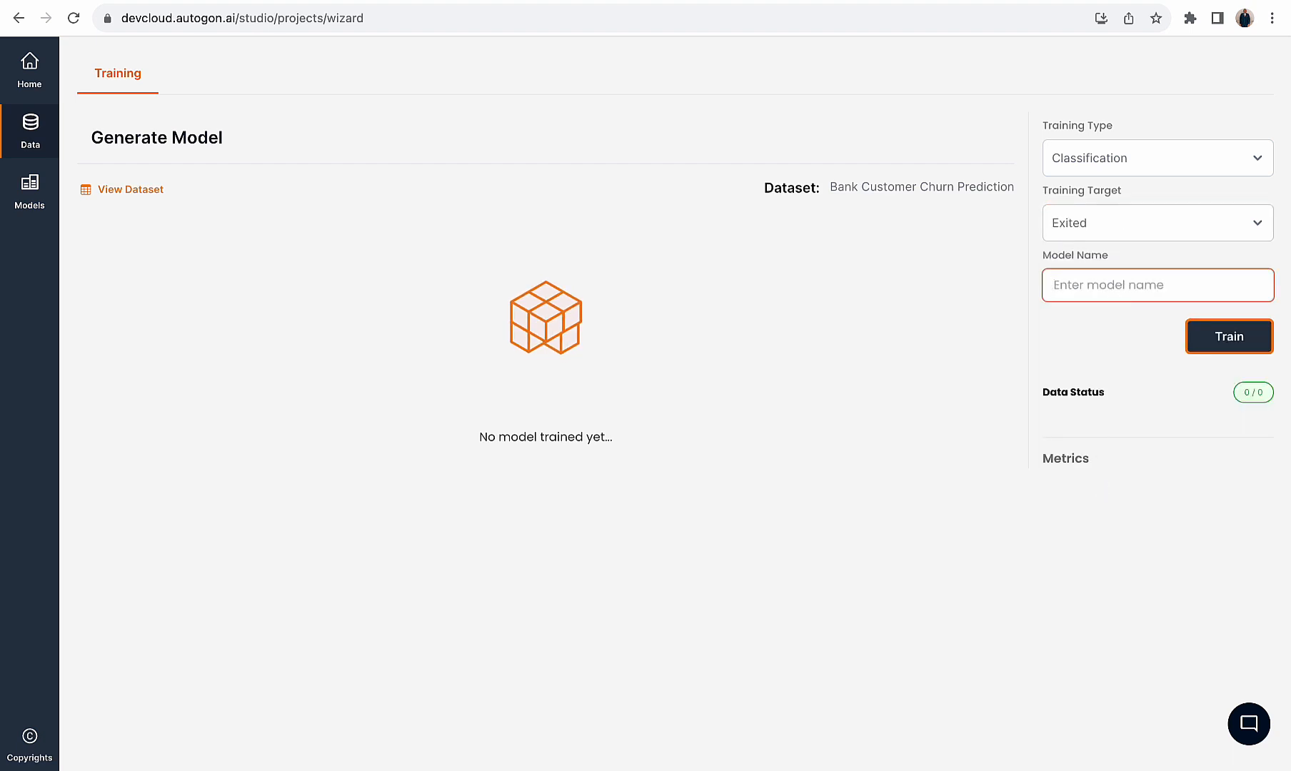
{"action": "type", "text": "churn"}
{"action": "left_click", "coordinate": [1230, 347]}
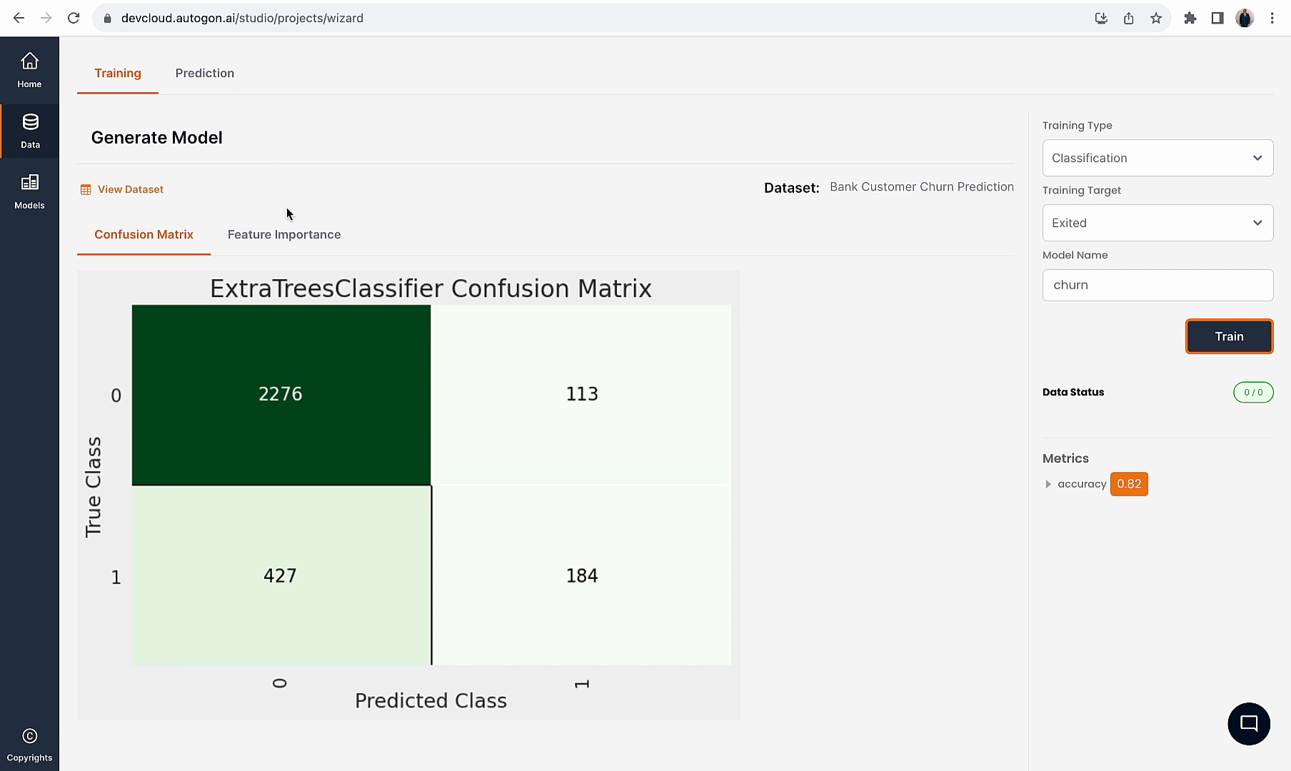
View the churn model's feature importance plot, then move to Prediction
{"action": "left_click", "coordinate": [289, 237]}
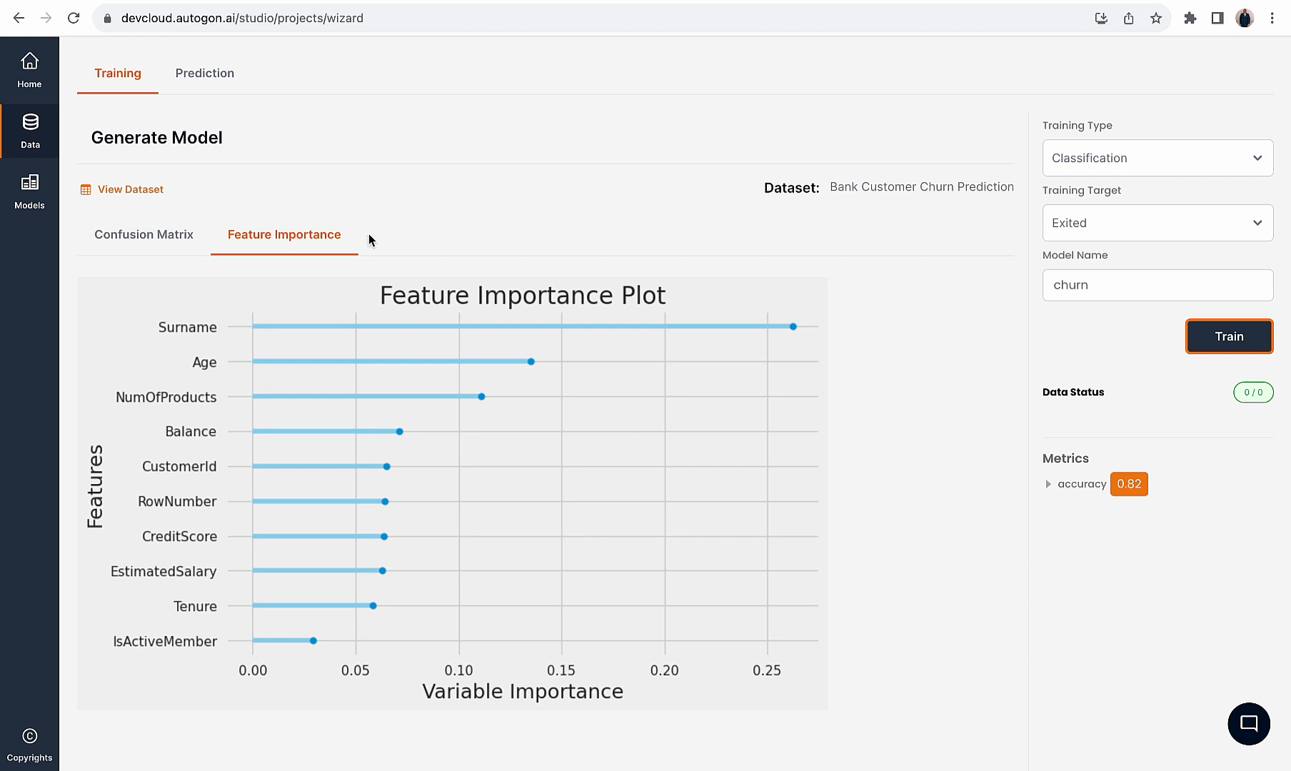
{"action": "left_click", "coordinate": [193, 74]}
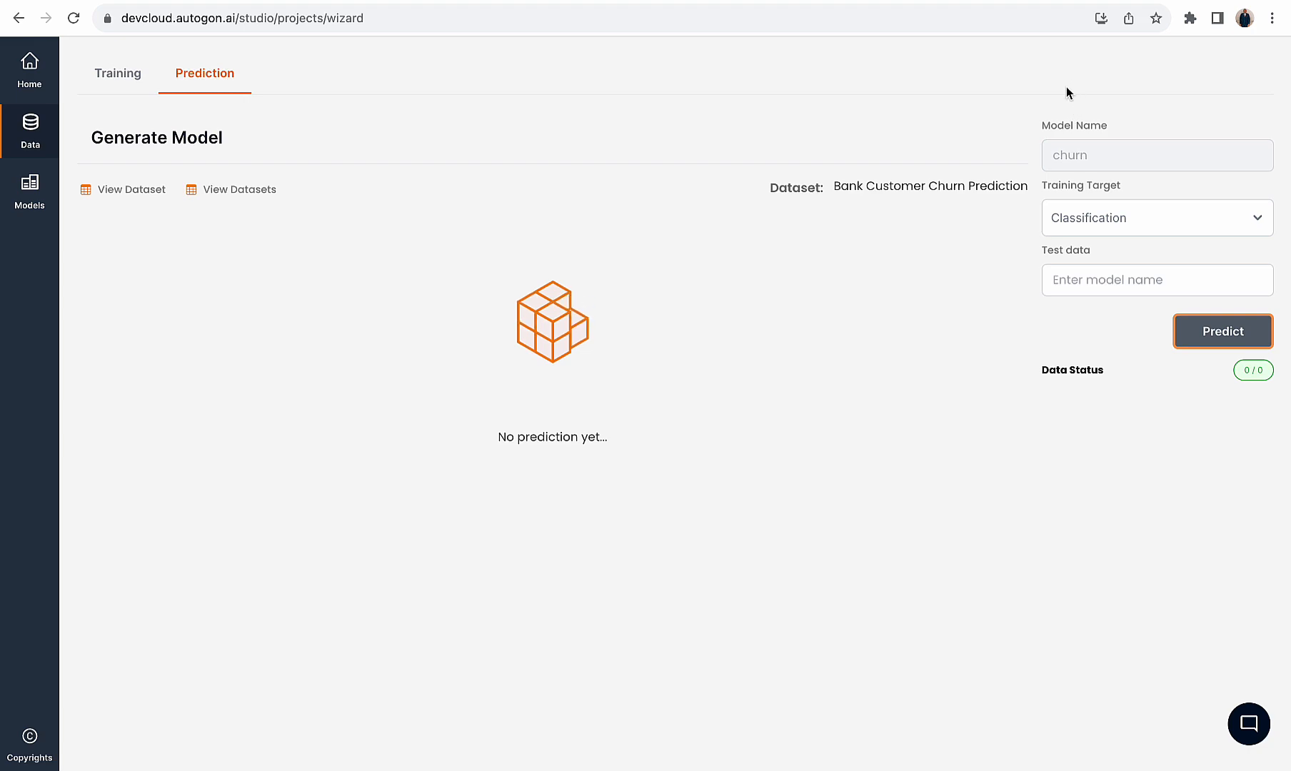
Switch to the raw churn CSV tab and highlight customer row 23
{"action": "left_click", "coordinate": [1095, 1]}
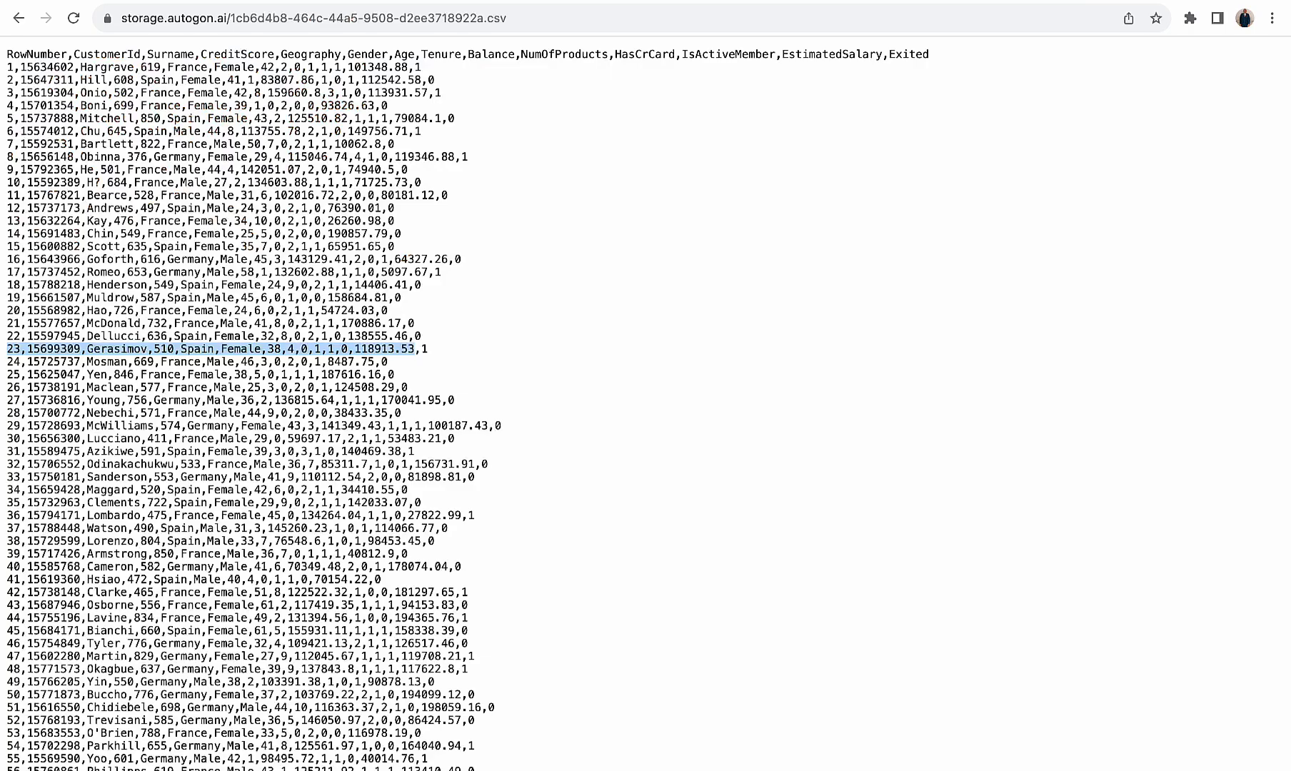
{"action": "left_click", "coordinate": [609, 346]}
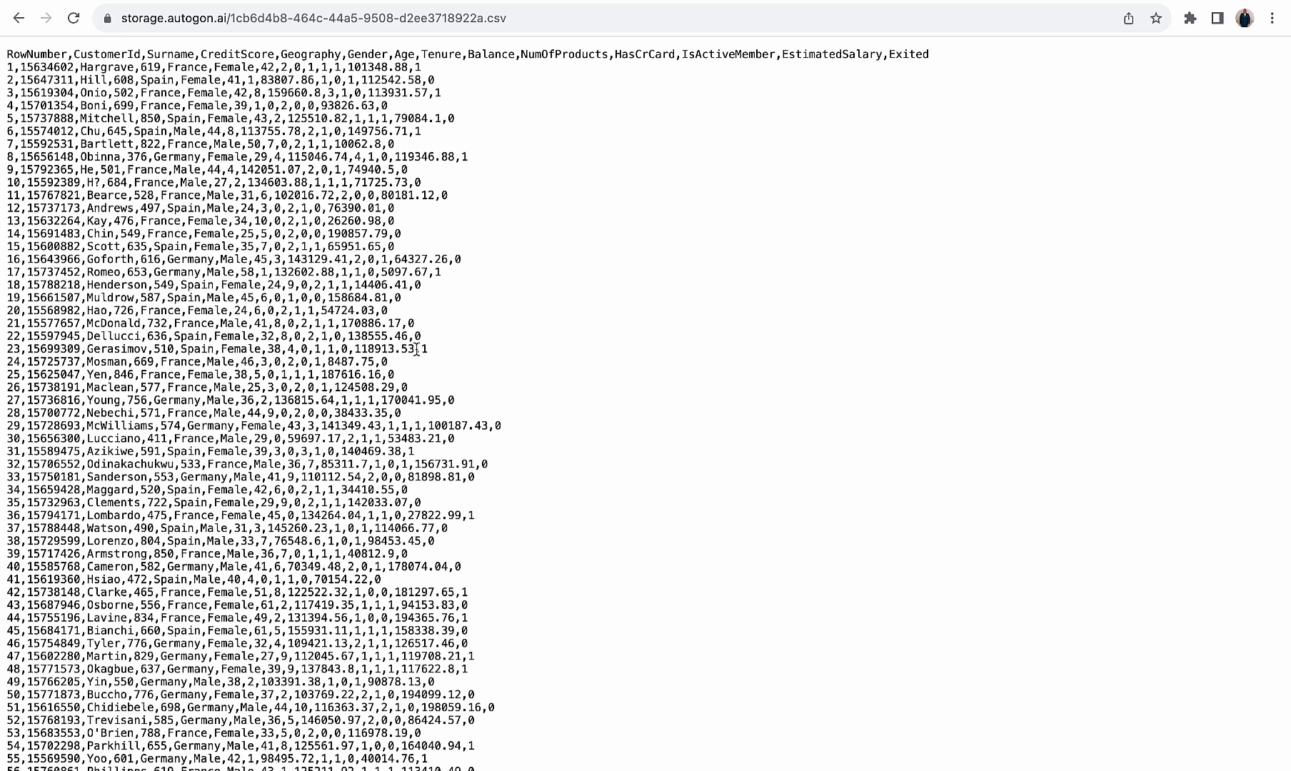
{"action": "left_click_drag", "start_coordinate": [416, 349], "coordinate": [9, 349]}
{"action": "key", "text": "ctrl+c"}
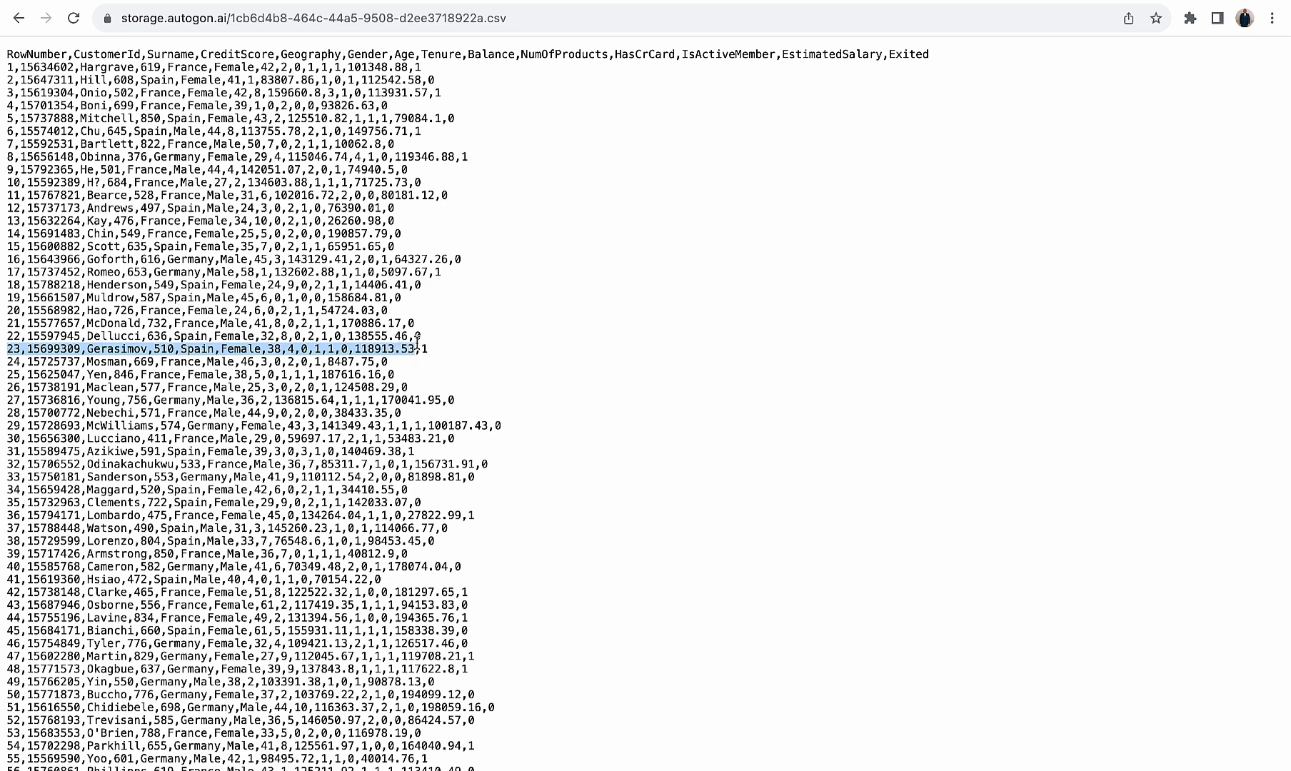
In Quick Predikt, select the Bank Customer Churn Prediction project and Churn model
{"action": "left_click", "coordinate": [954, 0]}
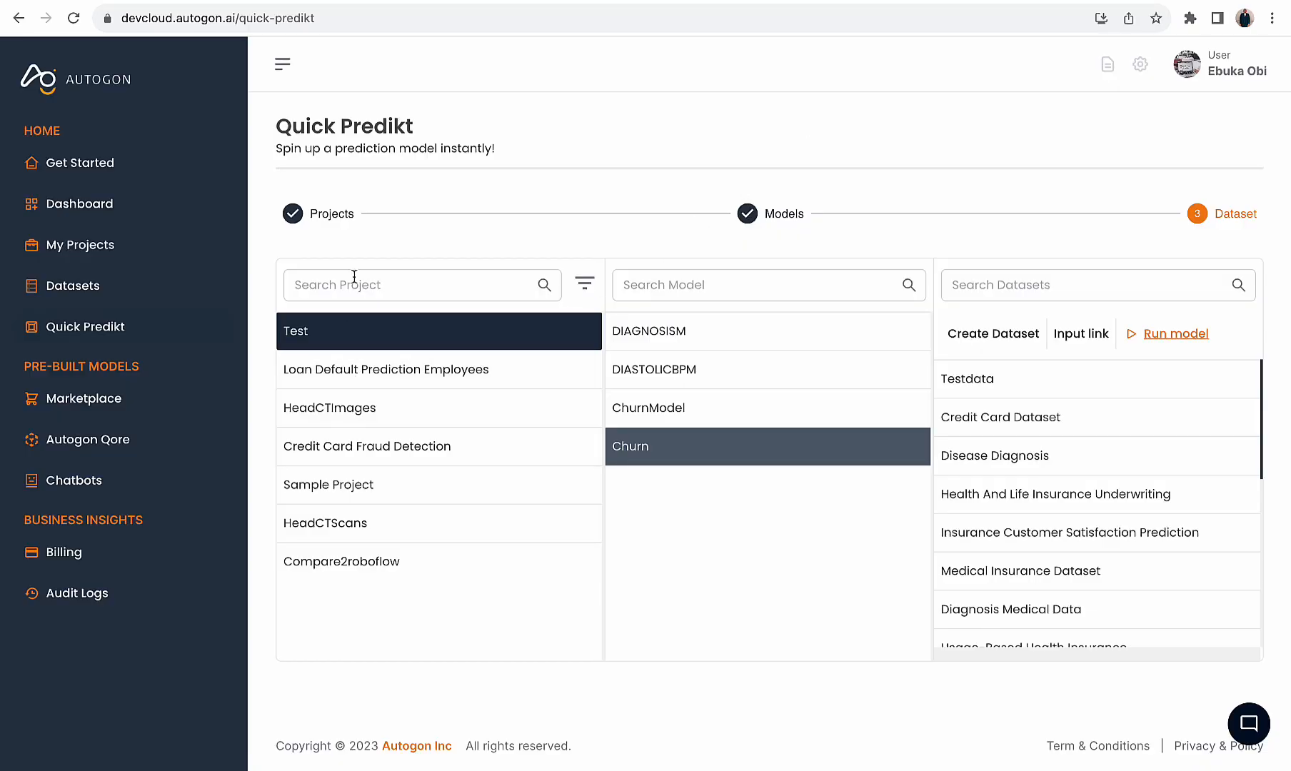
{"action": "left_click", "coordinate": [123, 295]}
{"action": "left_click", "coordinate": [113, 330]}
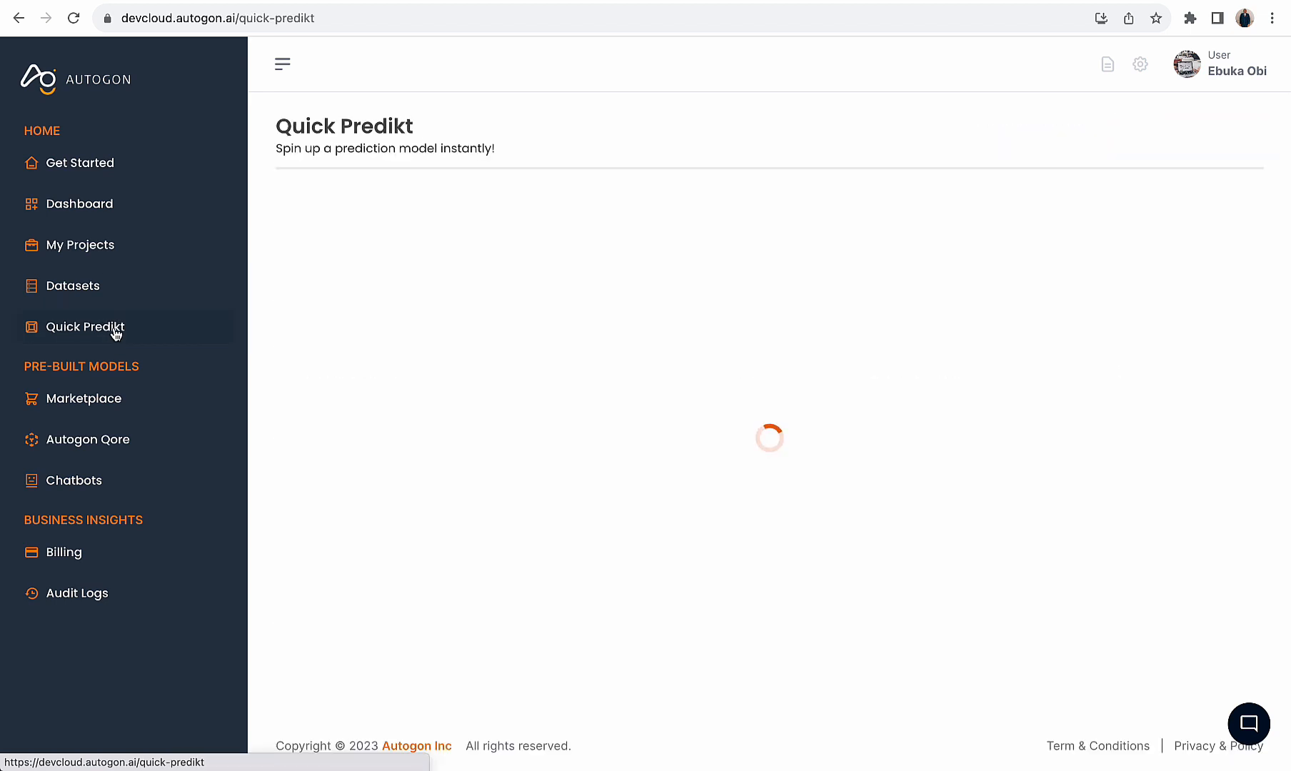
{"action": "left_click", "coordinate": [364, 369]}
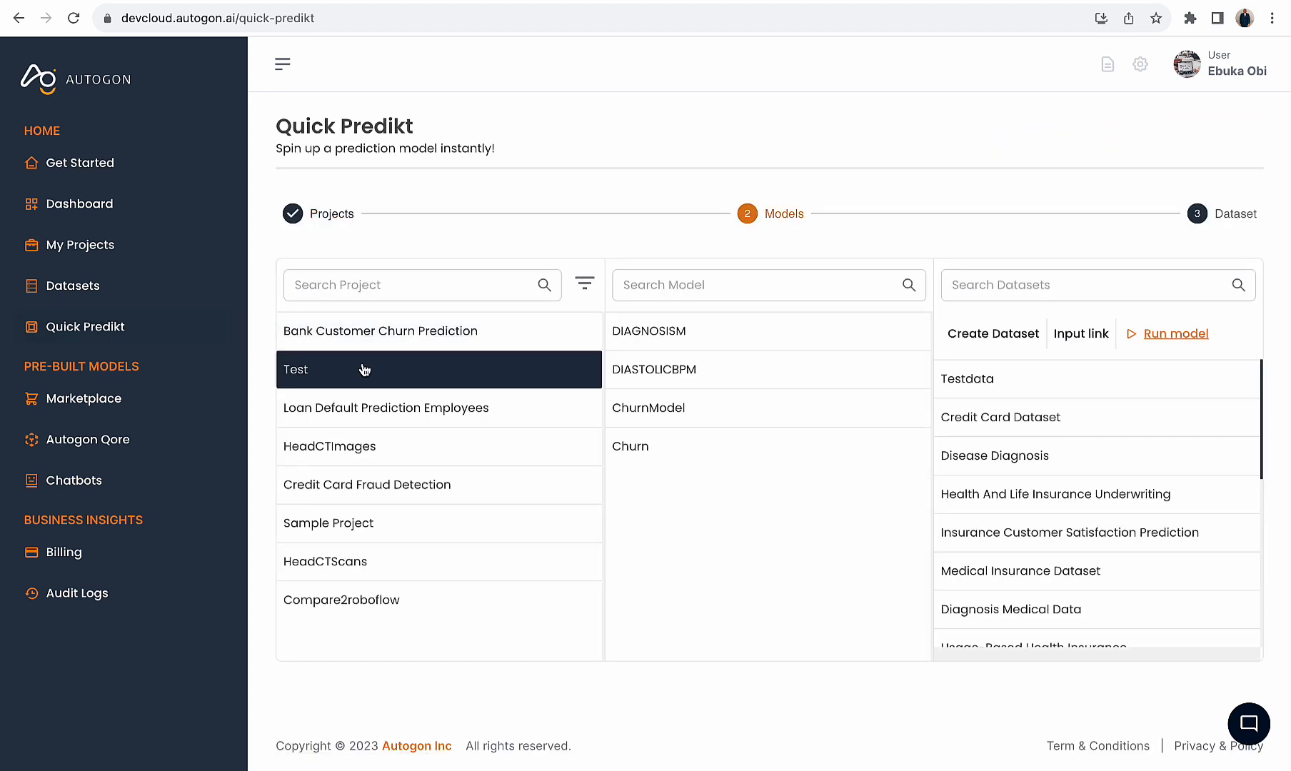
{"action": "left_click", "coordinate": [493, 331]}
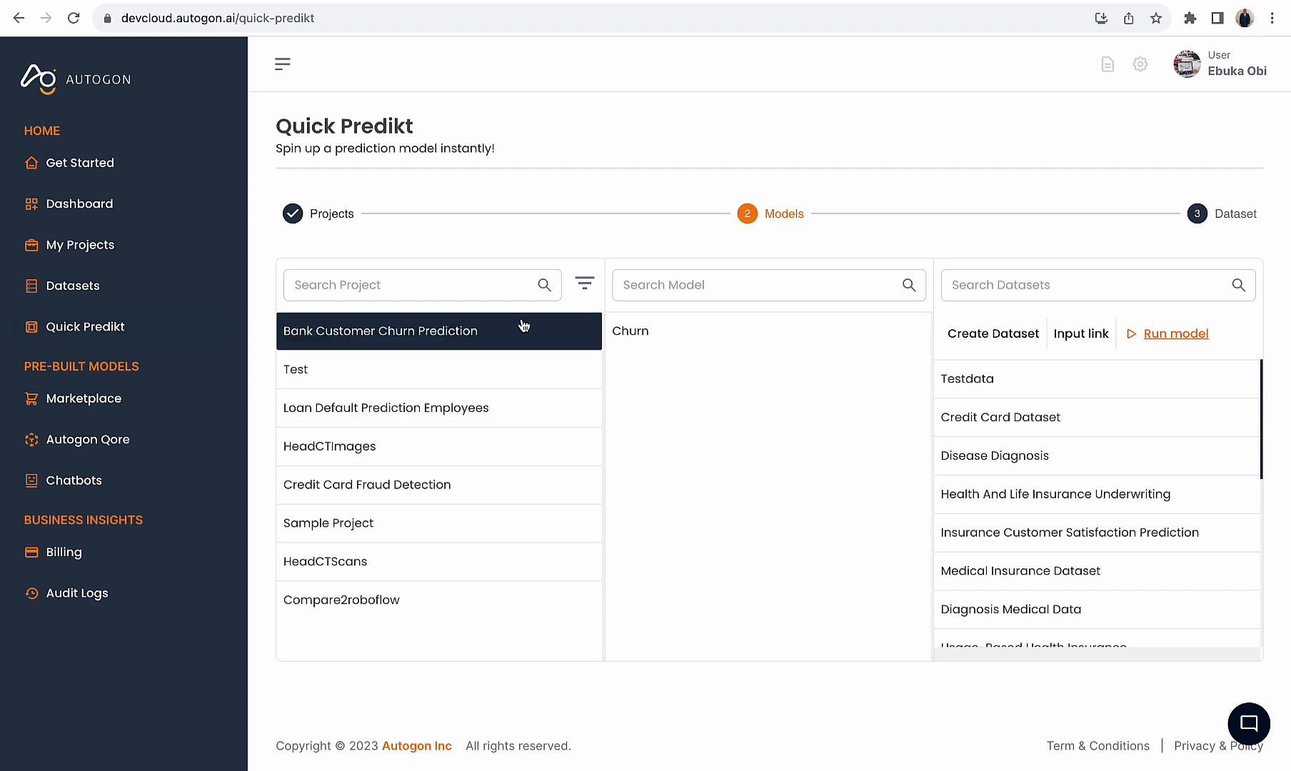
{"action": "left_click", "coordinate": [675, 336]}
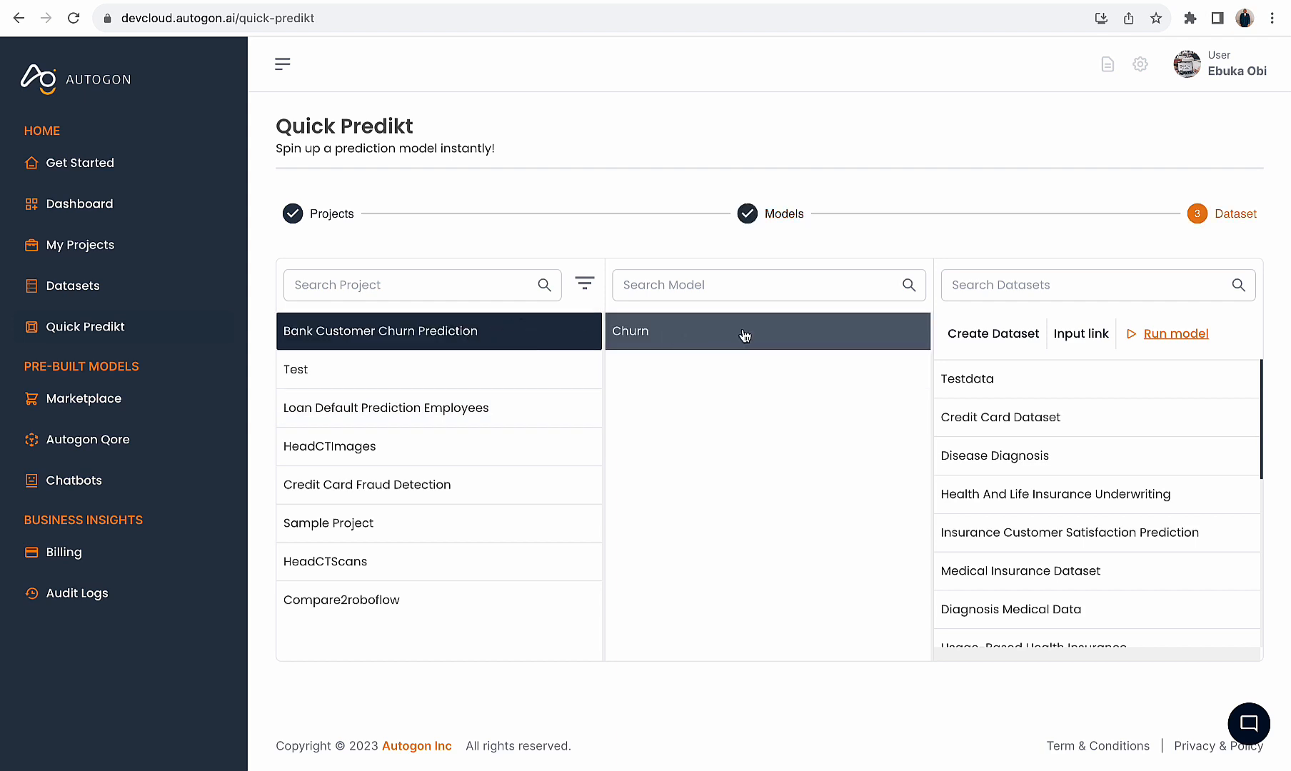
Generate a 1-dimension test dataset from the pasted row 23 and copy its link
{"action": "left_click", "coordinate": [1002, 333]}
{"action": "left_click", "coordinate": [601, 209]}
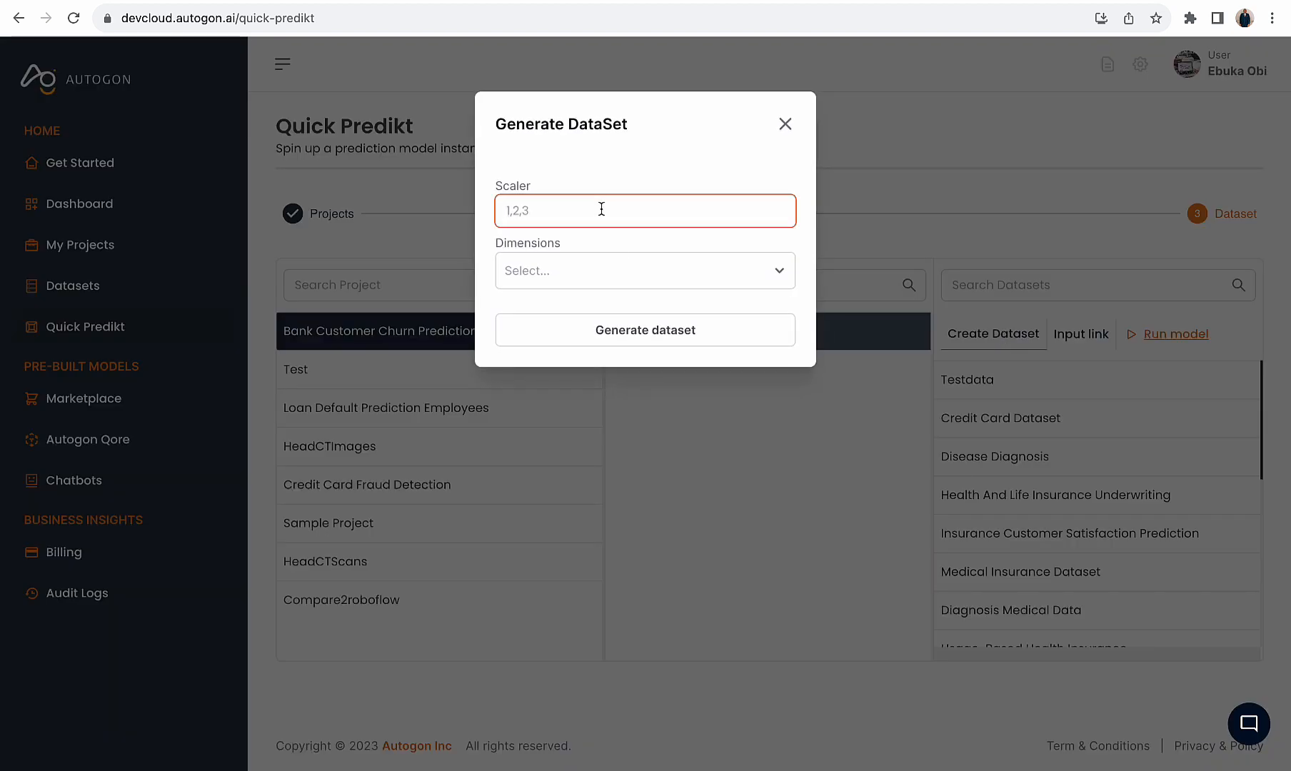
{"action": "key", "text": "ctrl+v"}
{"action": "left_click", "coordinate": [585, 279]}
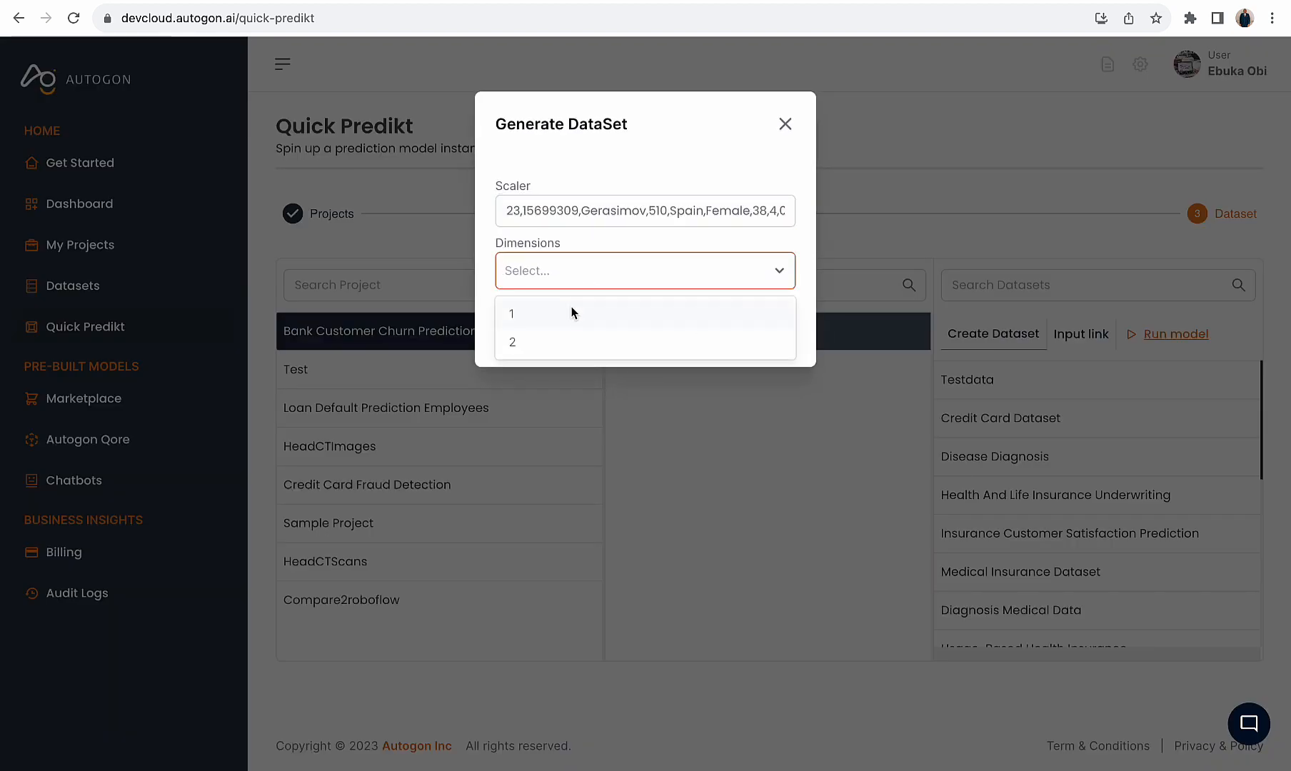
{"action": "left_click", "coordinate": [571, 312]}
{"action": "left_click", "coordinate": [567, 341]}
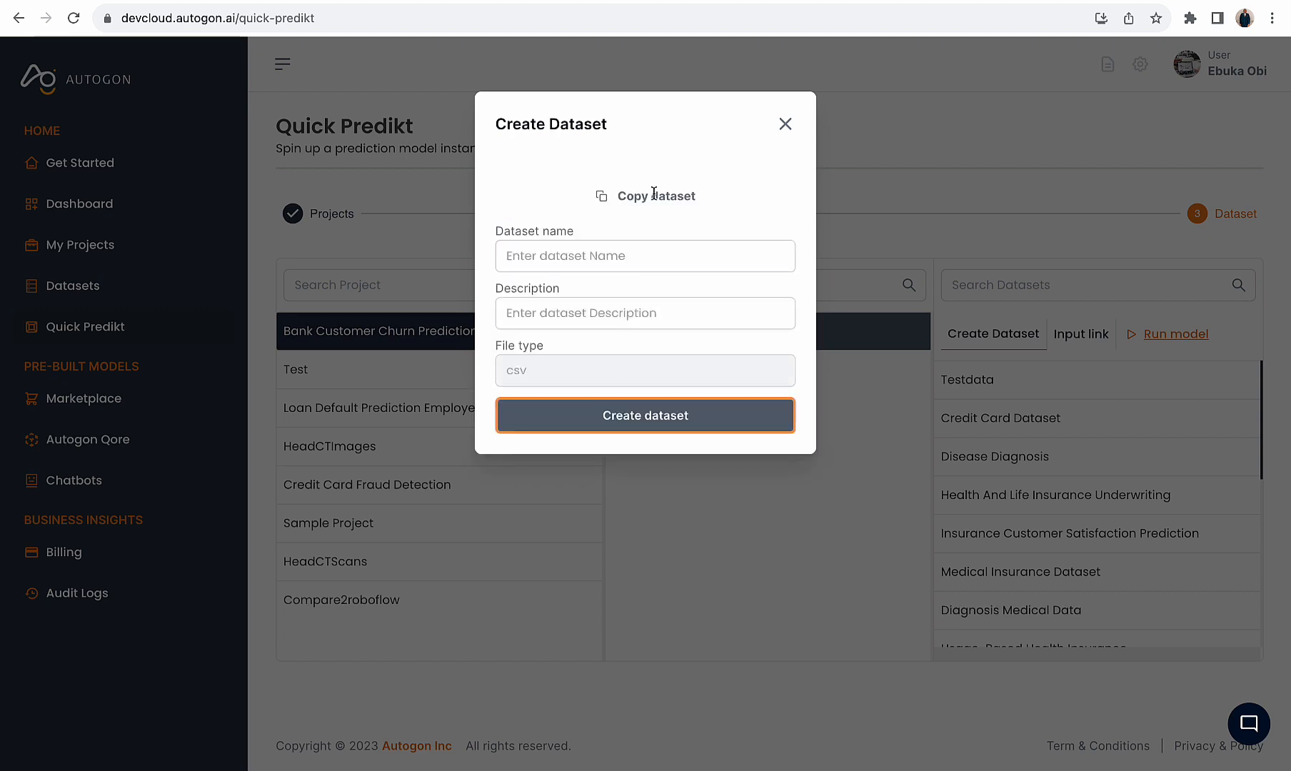
{"action": "left_click", "coordinate": [654, 194]}
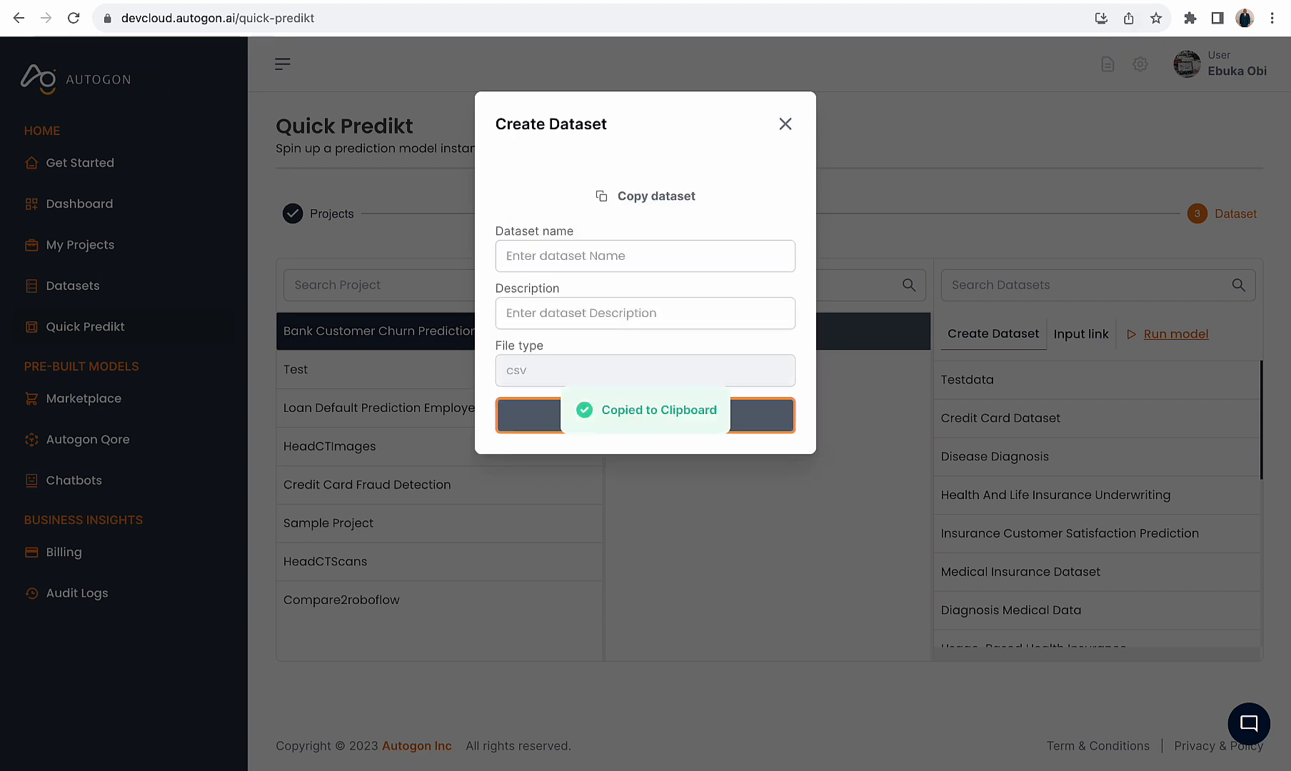
Open the generated dataset link in a new Chrome tab
{"action": "key", "text": "super+t"}
{"action": "left_click", "coordinate": [934, 20]}
{"action": "key", "text": "super+v"}
{"action": "key", "text": "Return"}
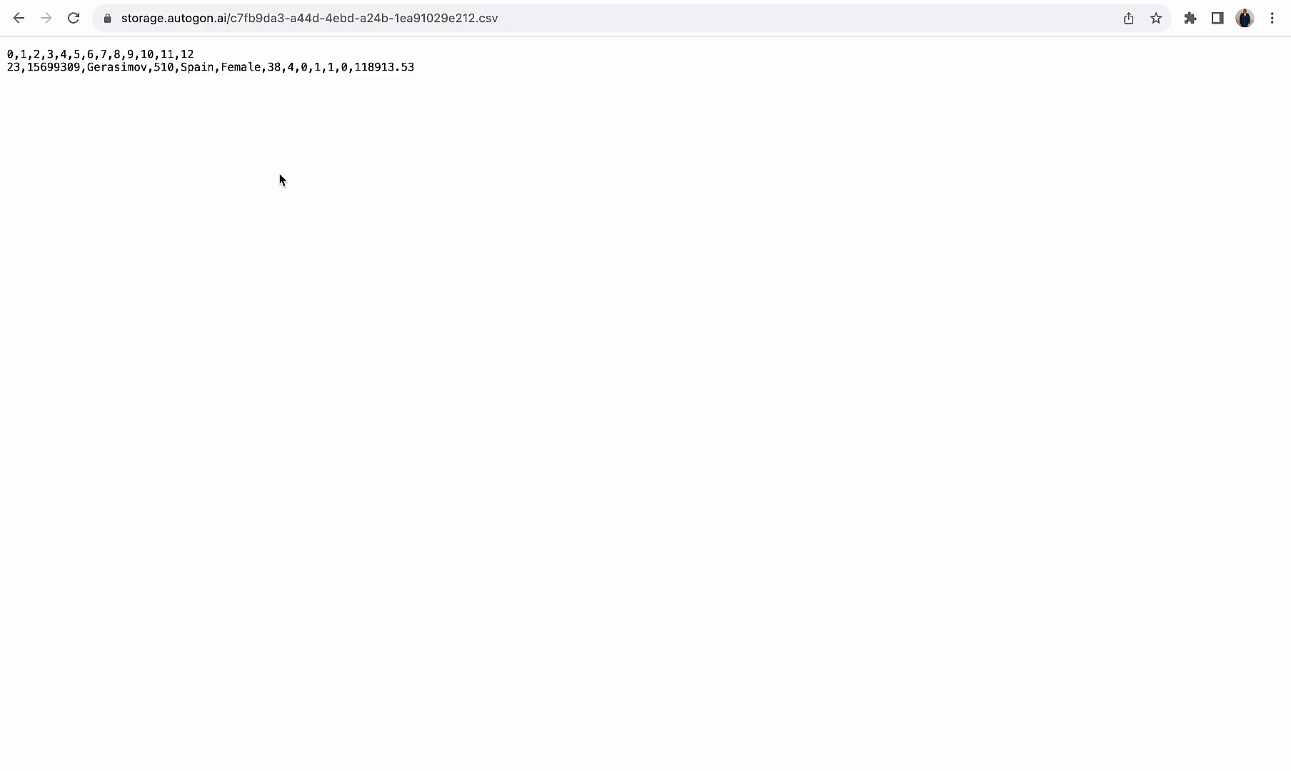
Compare the generated row with row 23 in the full CSV, confirming Exited is 1
{"action": "left_click_drag", "start_coordinate": [6, 80], "coordinate": [1, 72]}
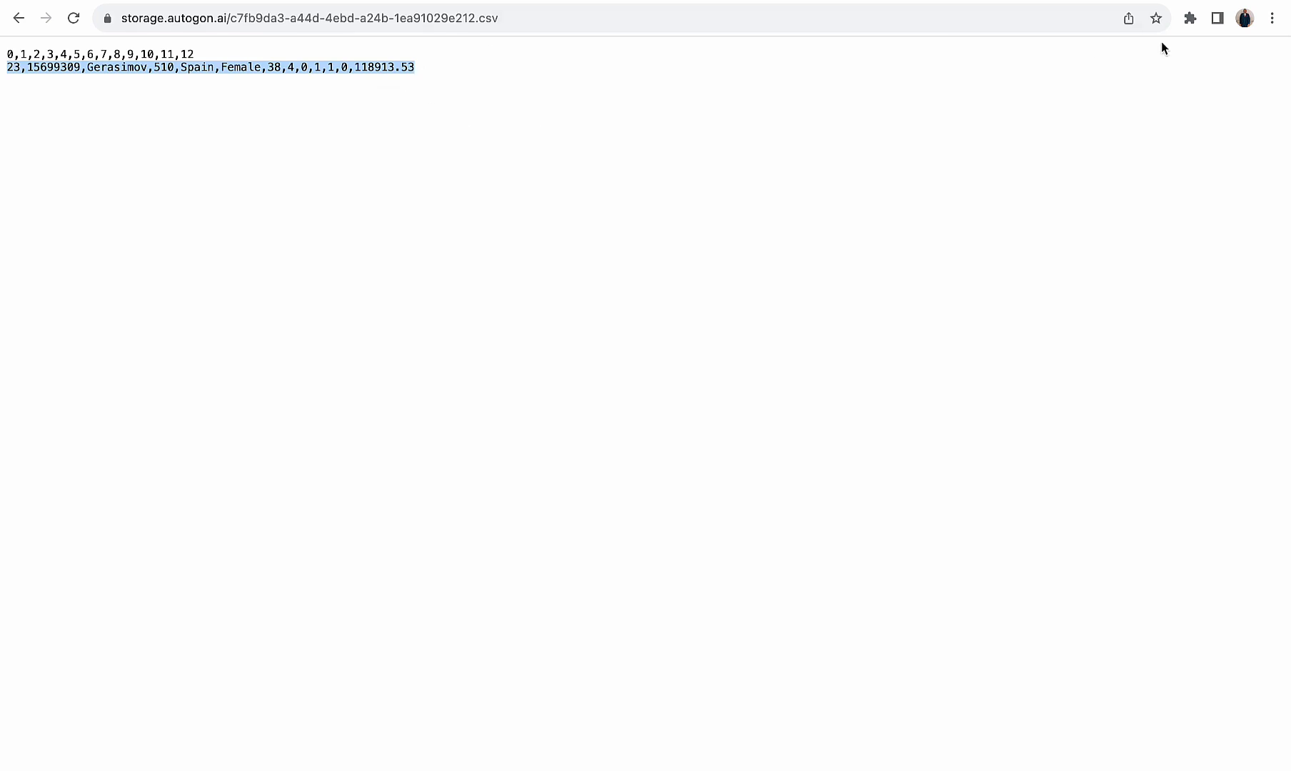
{"action": "key", "text": "super+w"}
{"action": "left_click_drag", "start_coordinate": [415, 350], "coordinate": [2, 355]}
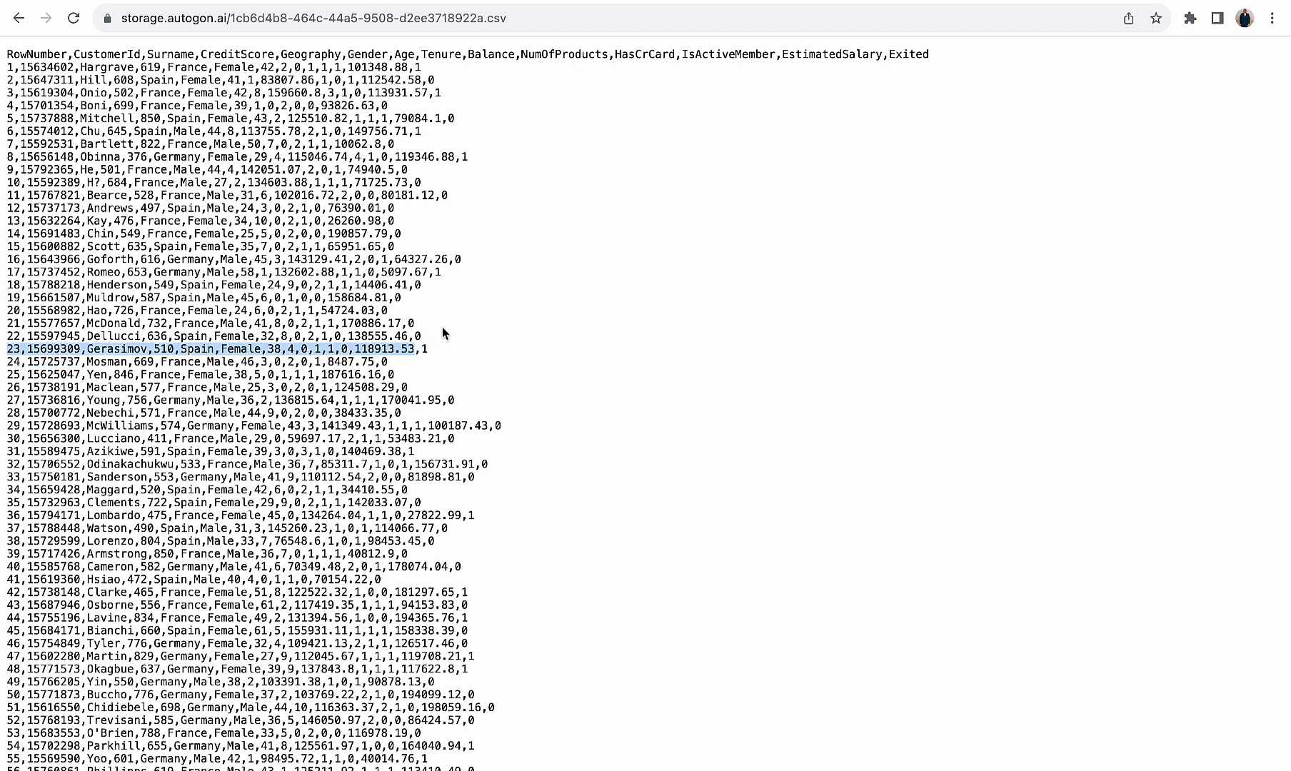
{"action": "left_click", "coordinate": [428, 347]}
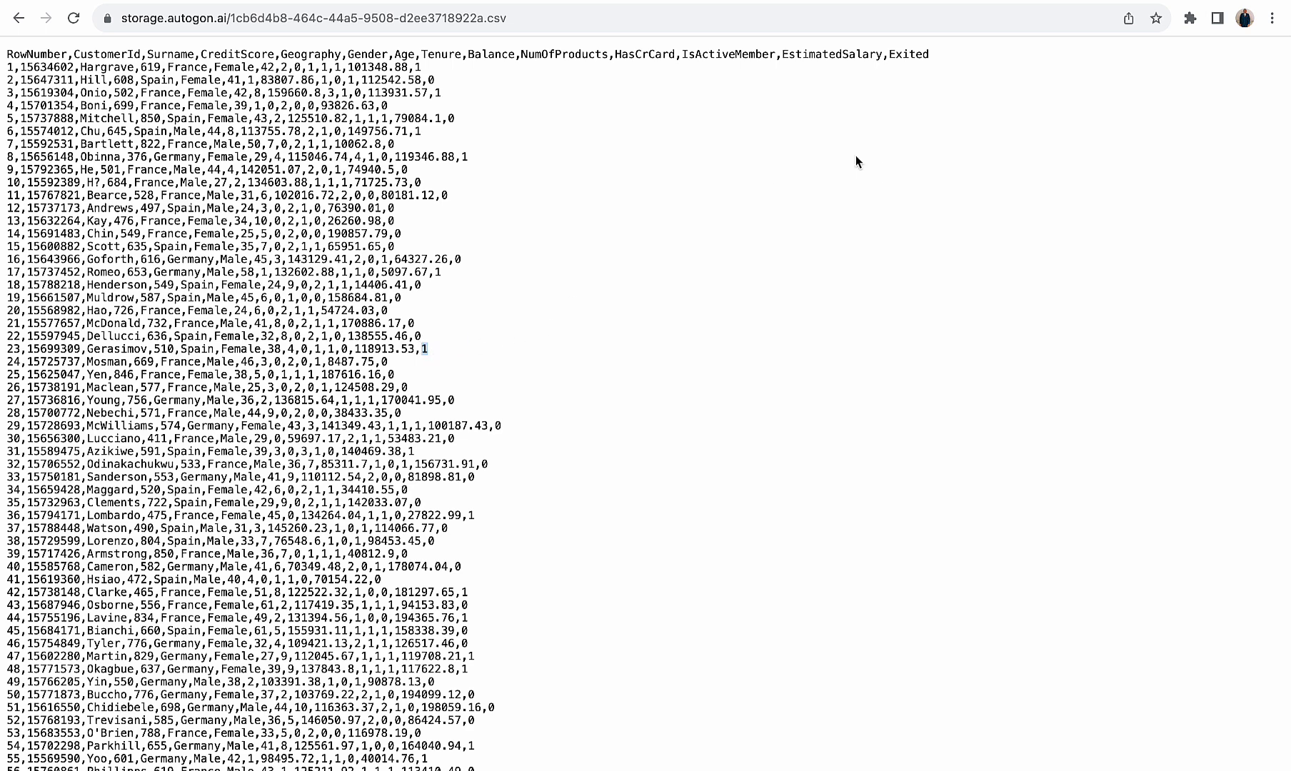
Paste the generated one-row CSV's URL into Test data and predict, returning row 23
{"action": "left_click", "coordinate": [972, 1]}
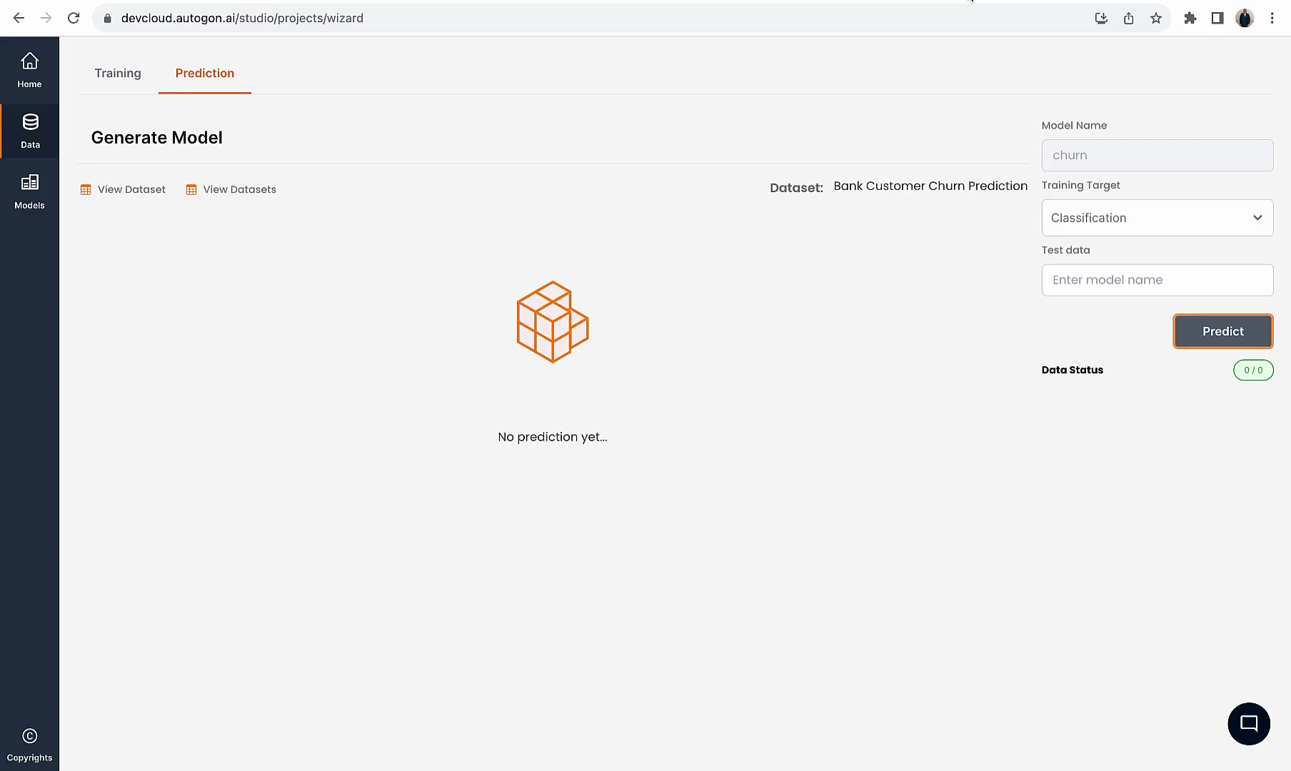
{"action": "left_click", "coordinate": [1119, 2]}
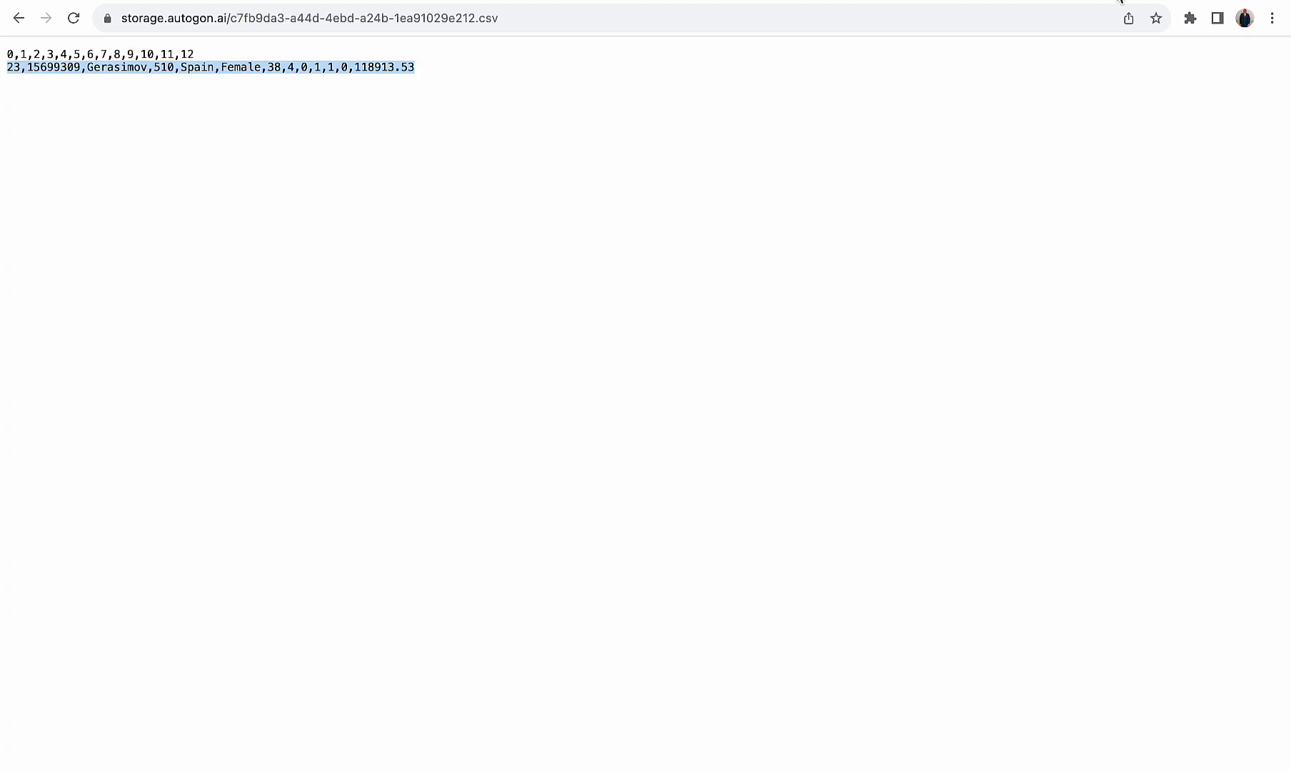
{"action": "left_click", "coordinate": [649, 20]}
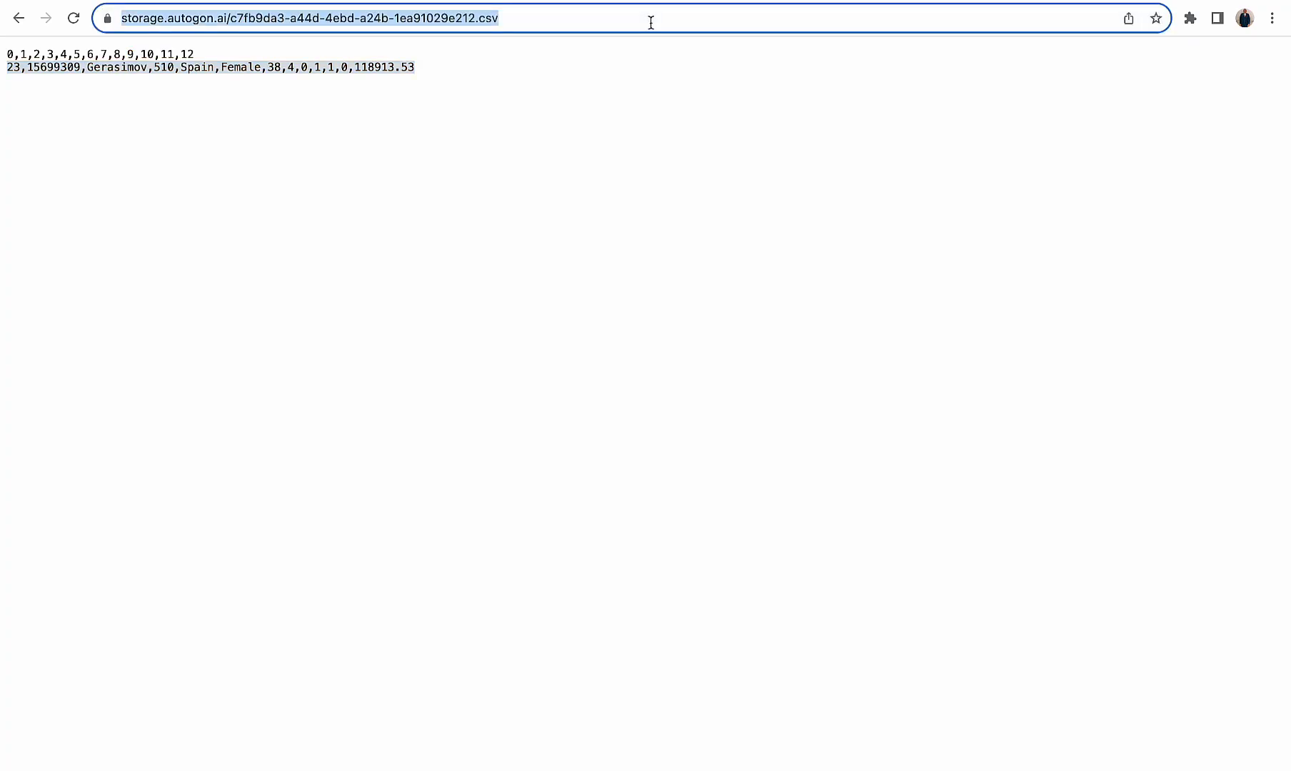
{"action": "left_click", "coordinate": [980, 1]}
{"action": "left_click", "coordinate": [1100, 289]}
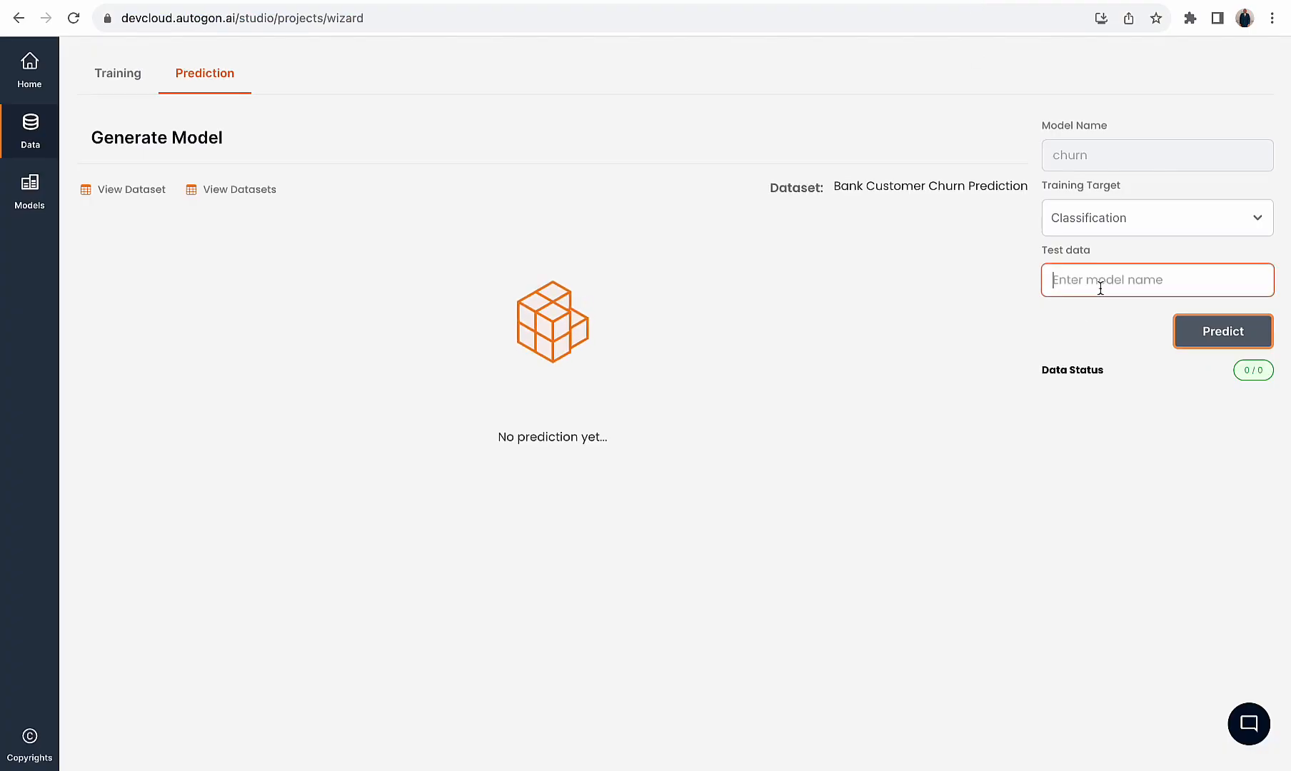
{"action": "key", "text": "super+v"}
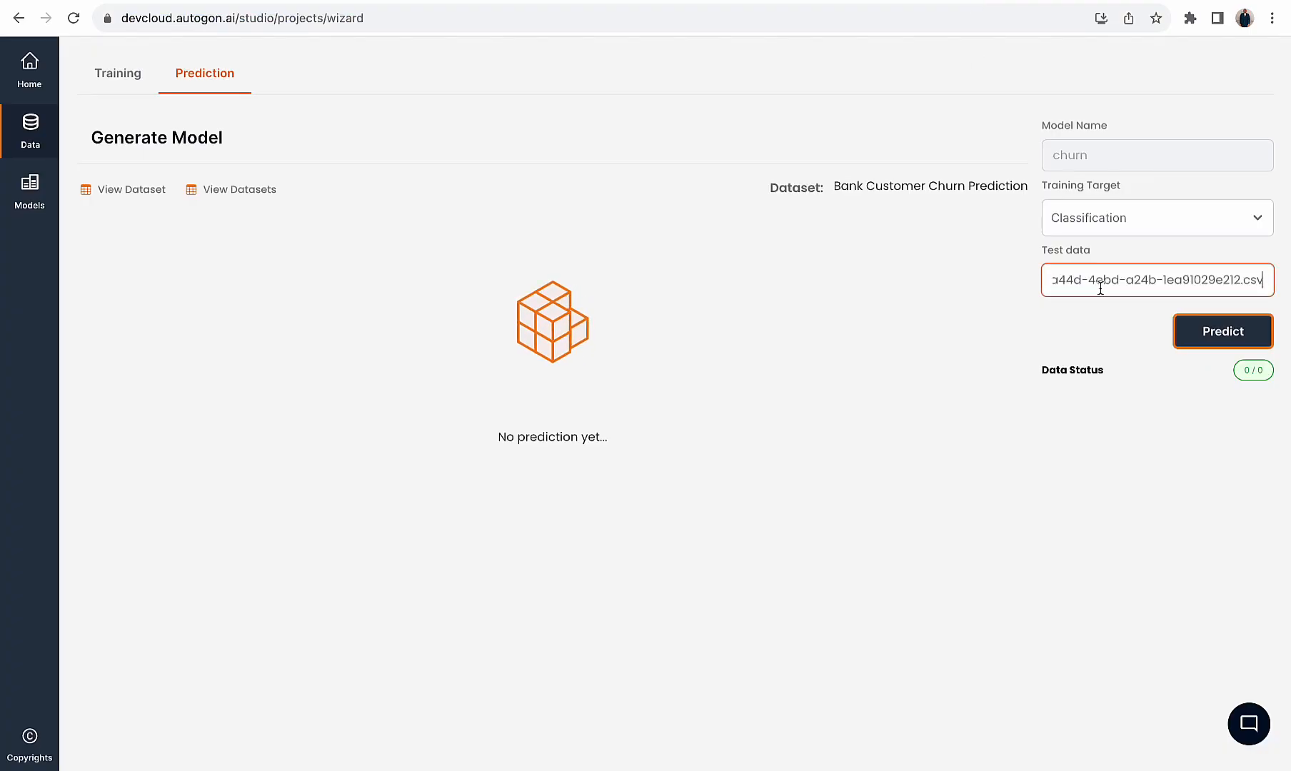
{"action": "left_click", "coordinate": [1210, 334]}
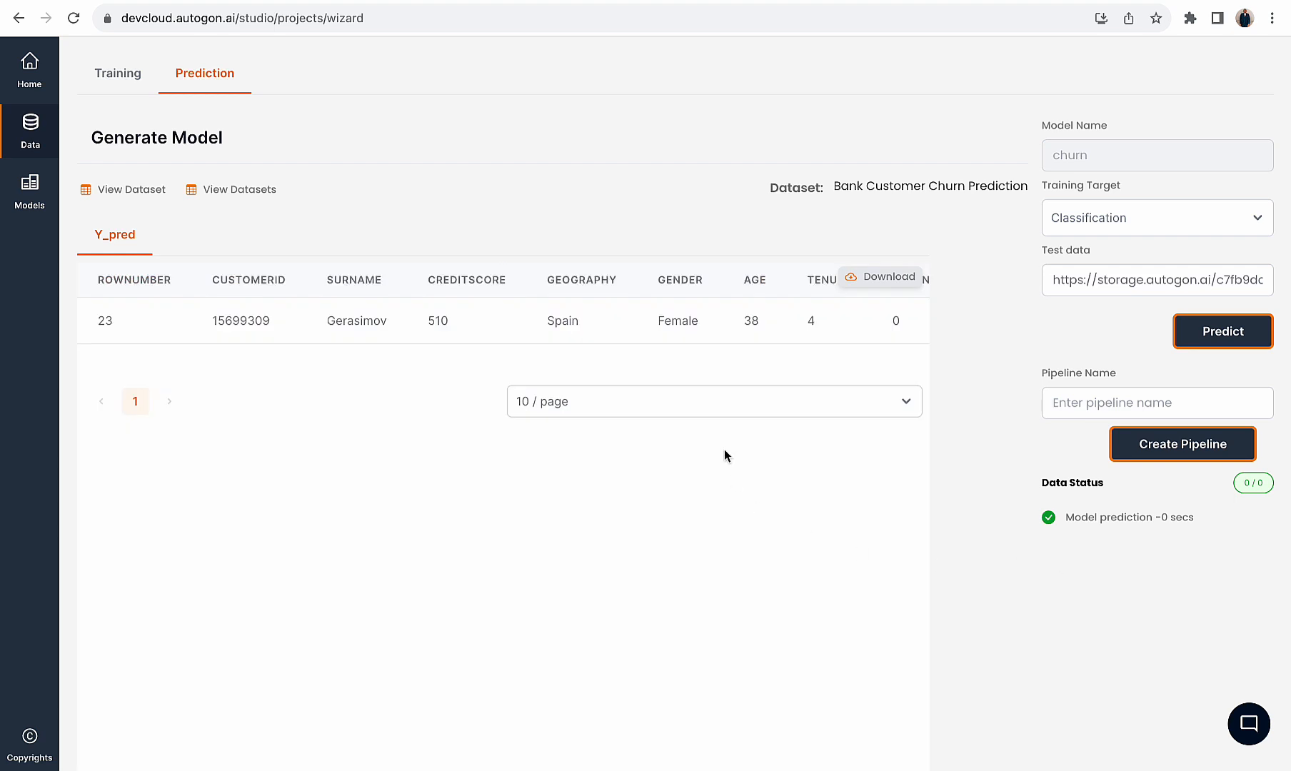
Read row 23's PREDICTION_LABEL in the Y_pred table, then go to the Models page
{"action": "scroll", "coordinate": [603, 329], "scroll_direction": "right", "scroll_amount": 8}
{"action": "scroll", "coordinate": [604, 326], "scroll_direction": "right", "scroll_amount": 5}
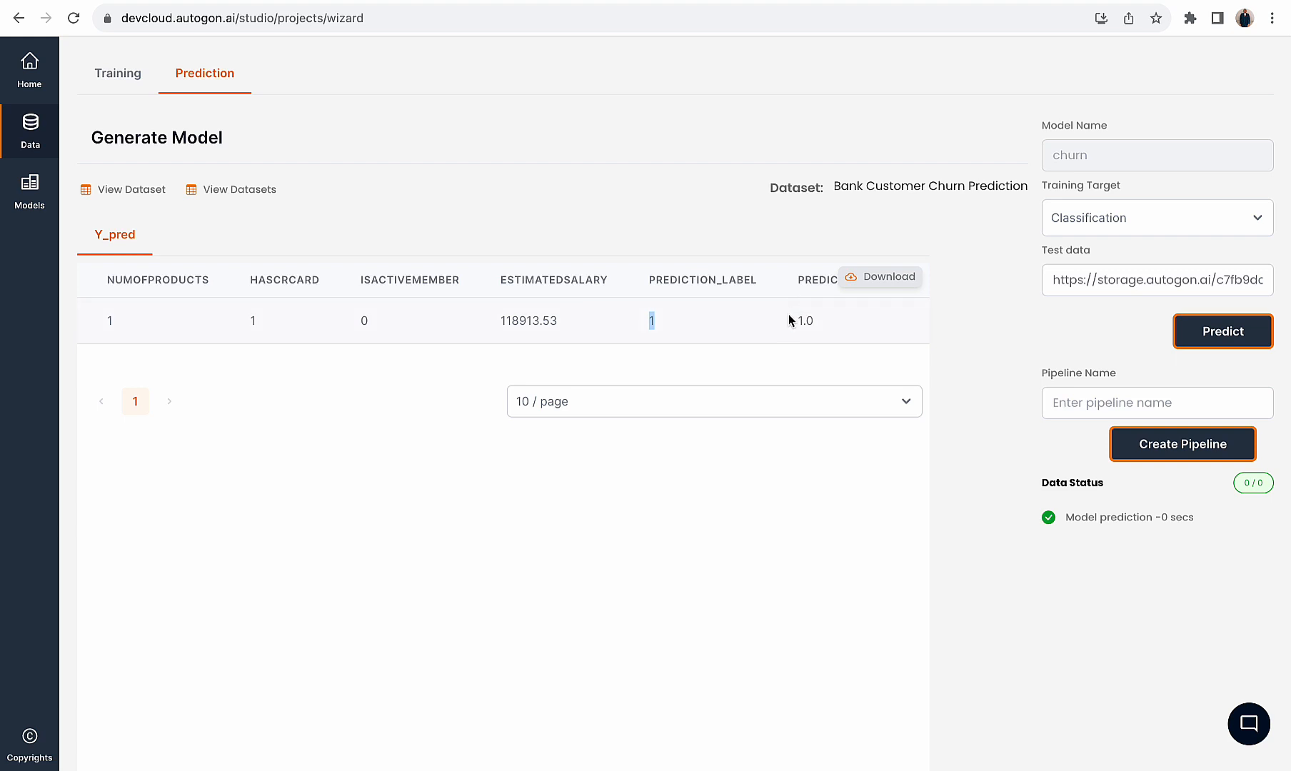
{"action": "scroll", "coordinate": [790, 315], "scroll_direction": "left", "scroll_amount": 2}
{"action": "scroll", "coordinate": [789, 315], "scroll_direction": "right", "scroll_amount": 2}
{"action": "left_click_drag", "start_coordinate": [797, 314], "coordinate": [837, 321]}
{"action": "left_click", "coordinate": [37, 202]}
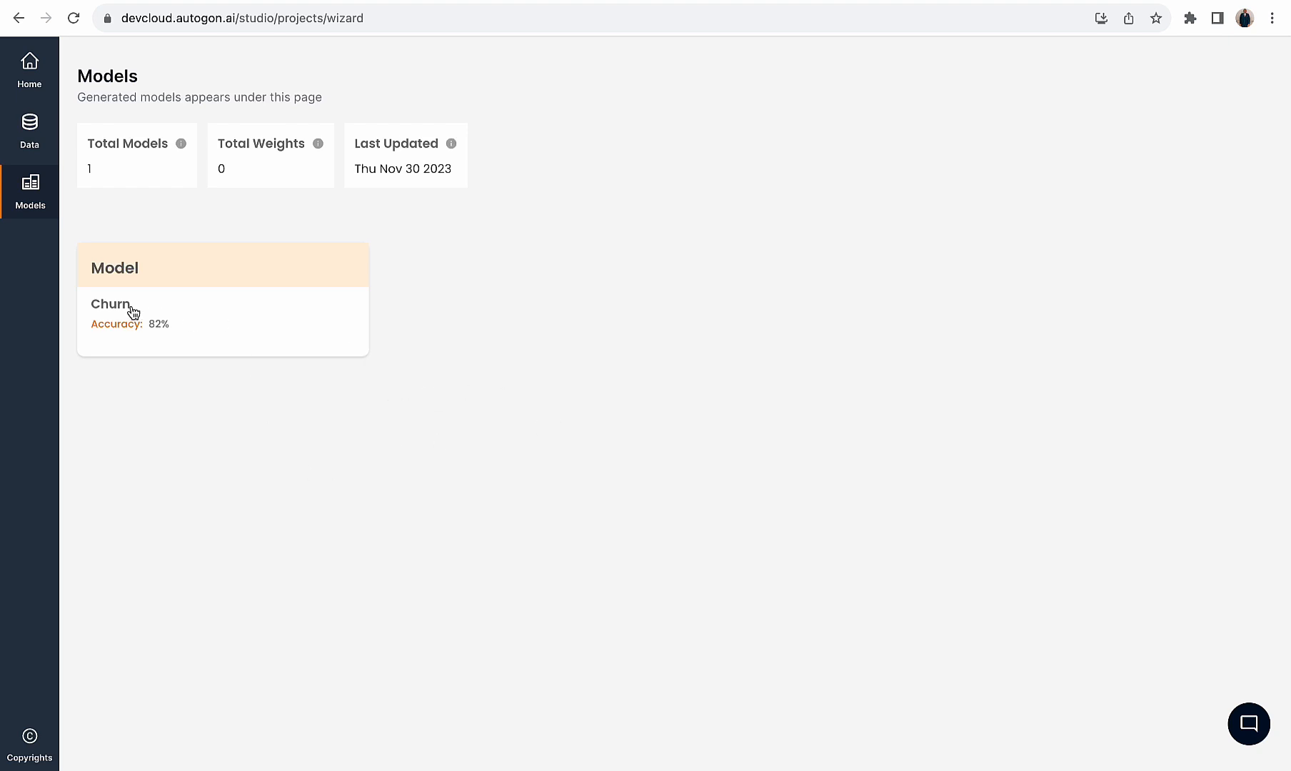
Review the Churn model's confusion matrix, feature importance and Y_pred tabs, then return to the dataset CSV
{"action": "left_click", "coordinate": [161, 326]}
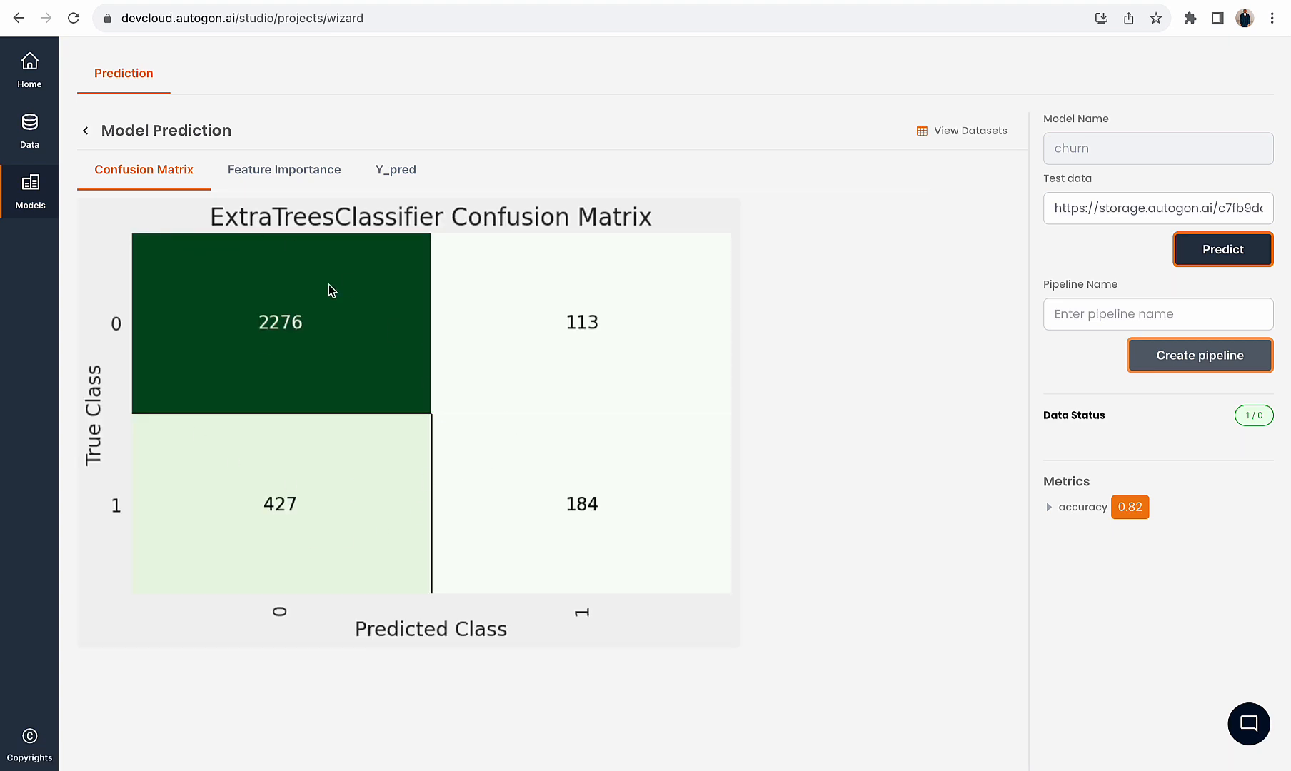
{"action": "left_click", "coordinate": [285, 175]}
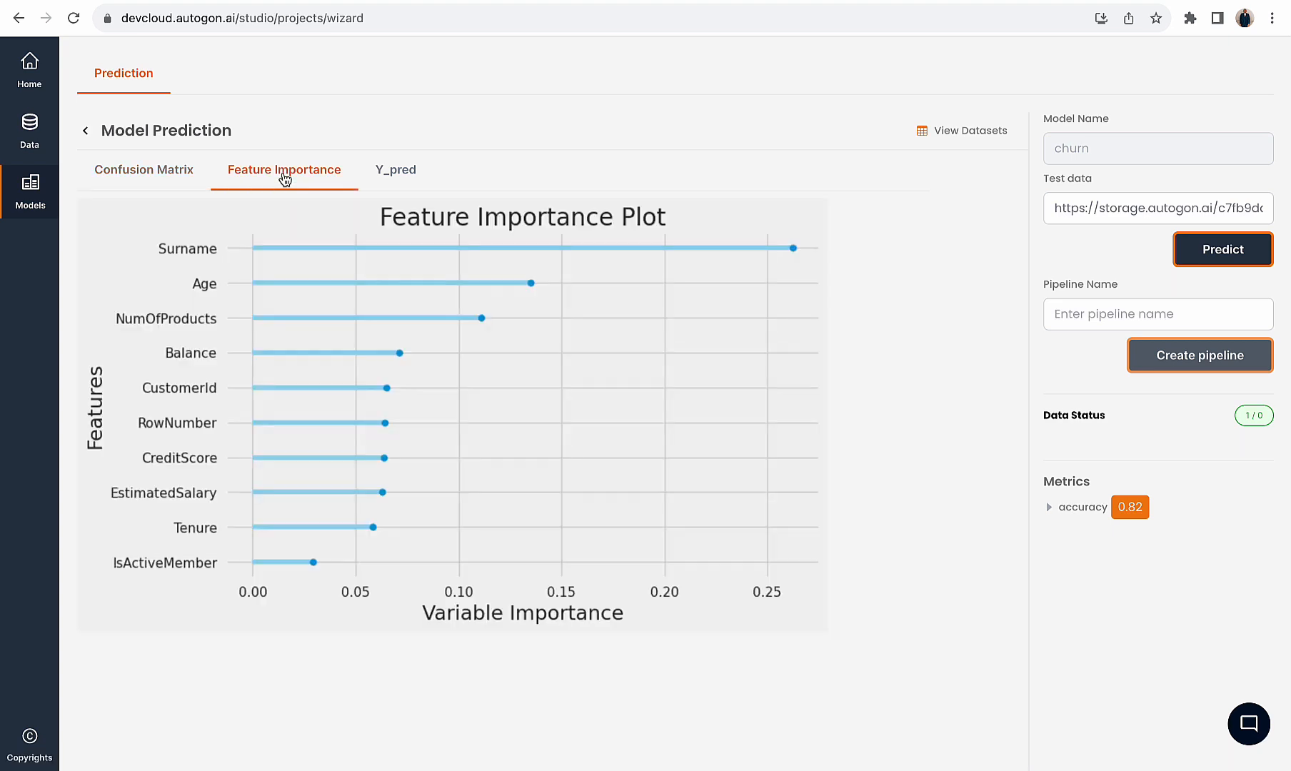
{"action": "left_click", "coordinate": [386, 174]}
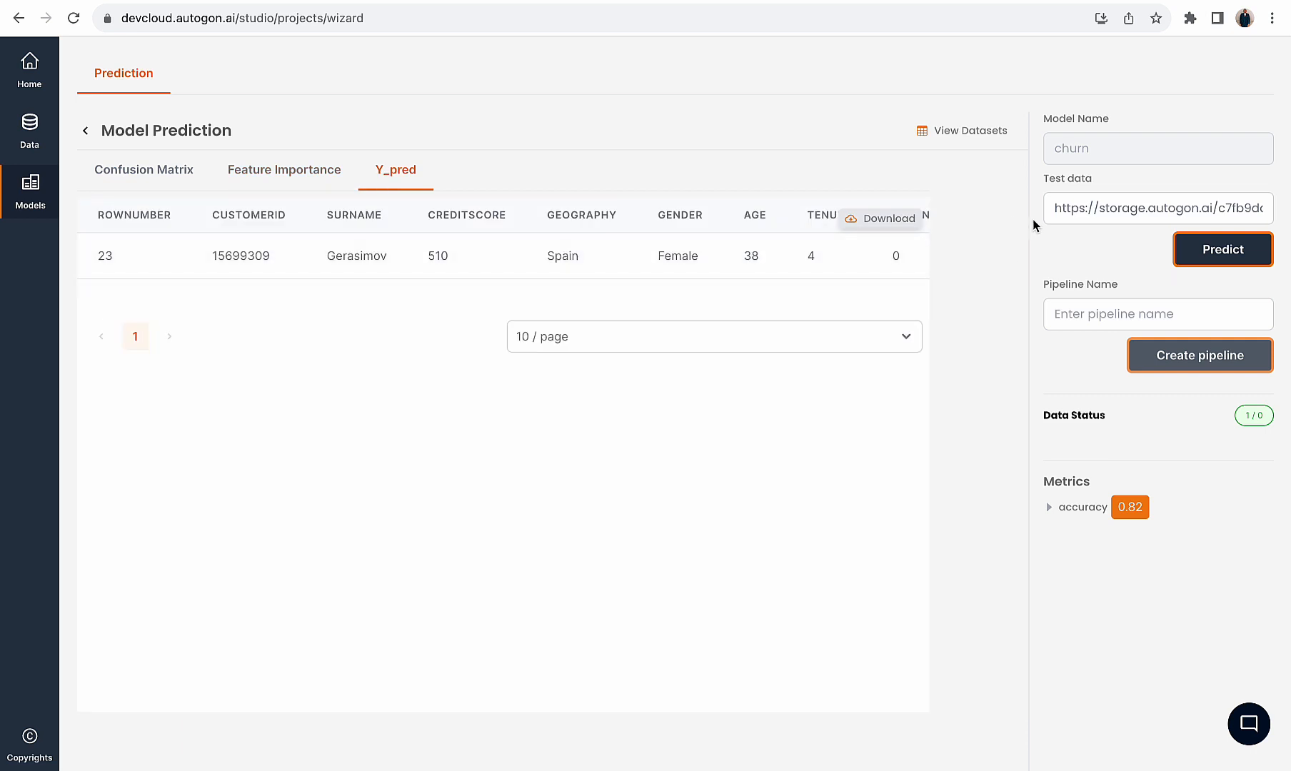
{"action": "left_click", "coordinate": [1051, 0]}
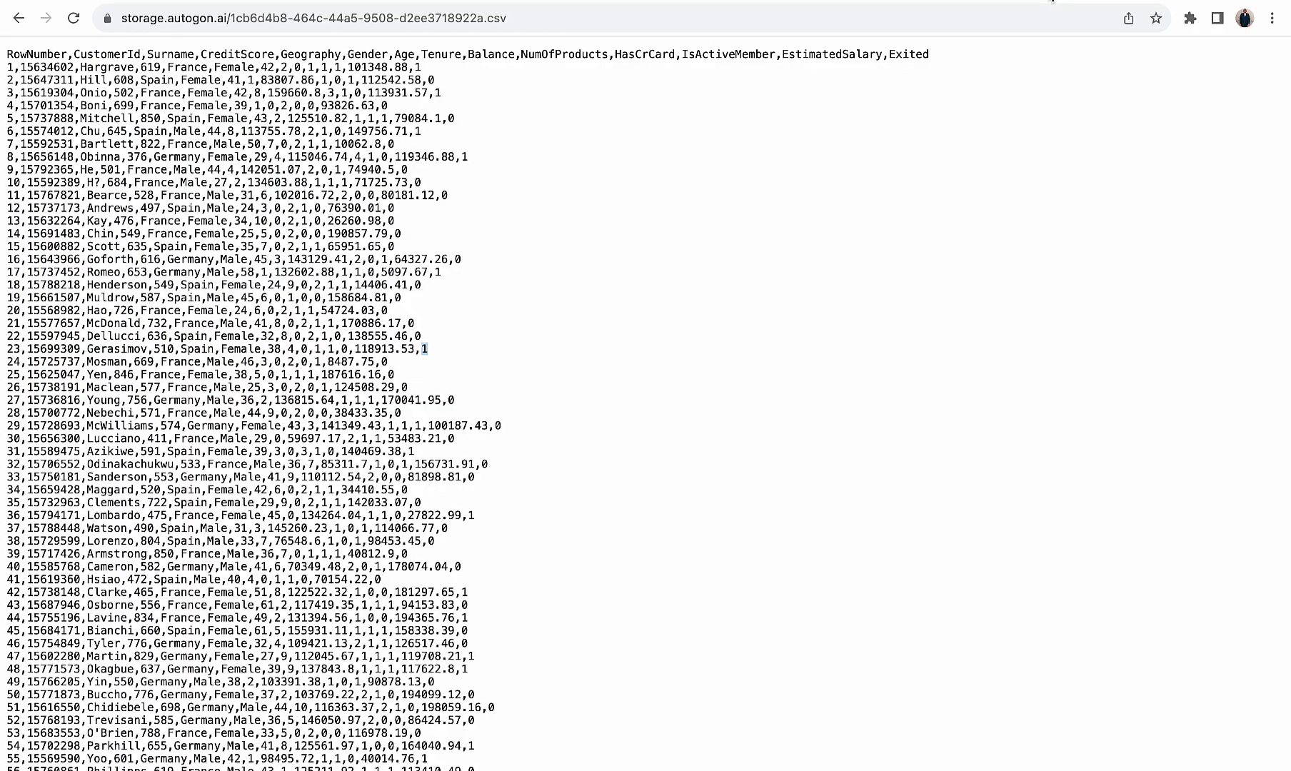
{"action": "scroll", "coordinate": [616, 438], "scroll_direction": "down", "scroll_amount": 20}
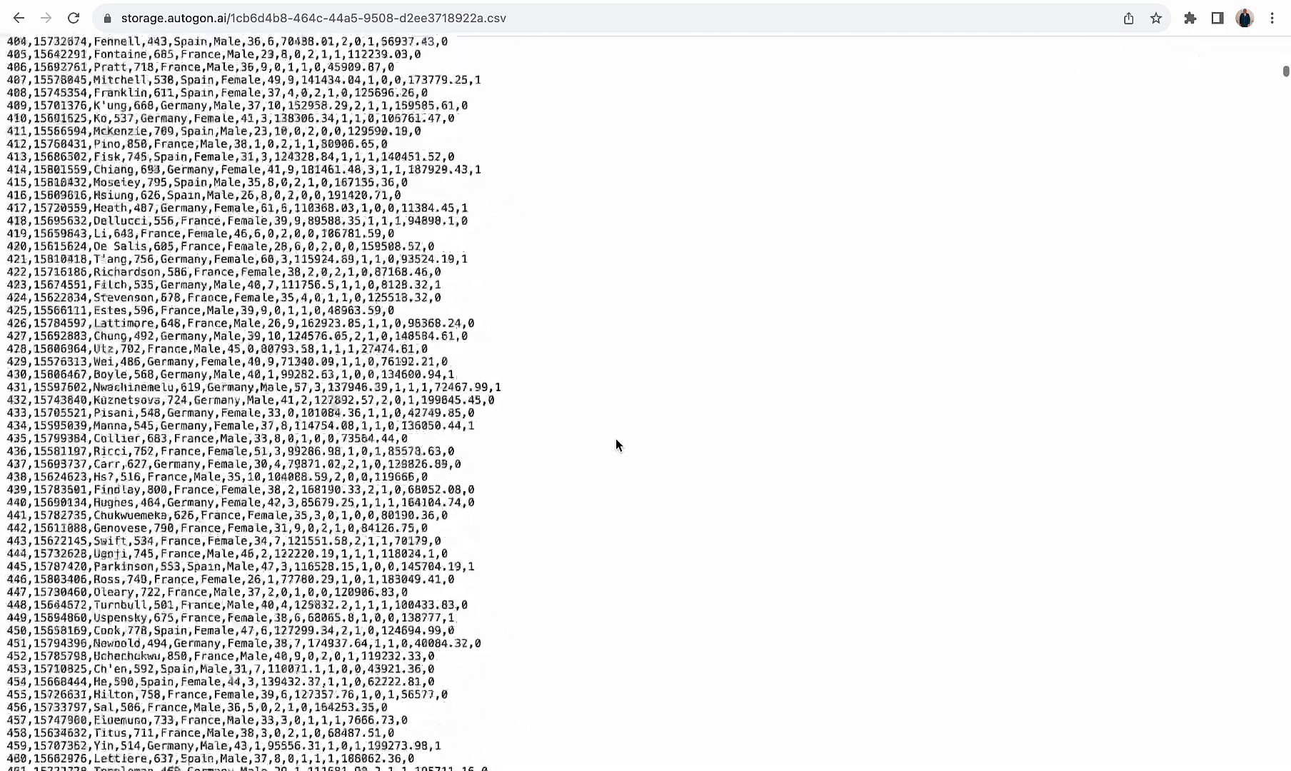
Copy CSV row 796 and create a one-row dataset from it in Quick Predikt with Dimensions 1
{"action": "scroll", "coordinate": [615, 438], "scroll_direction": "down", "scroll_amount": 3}
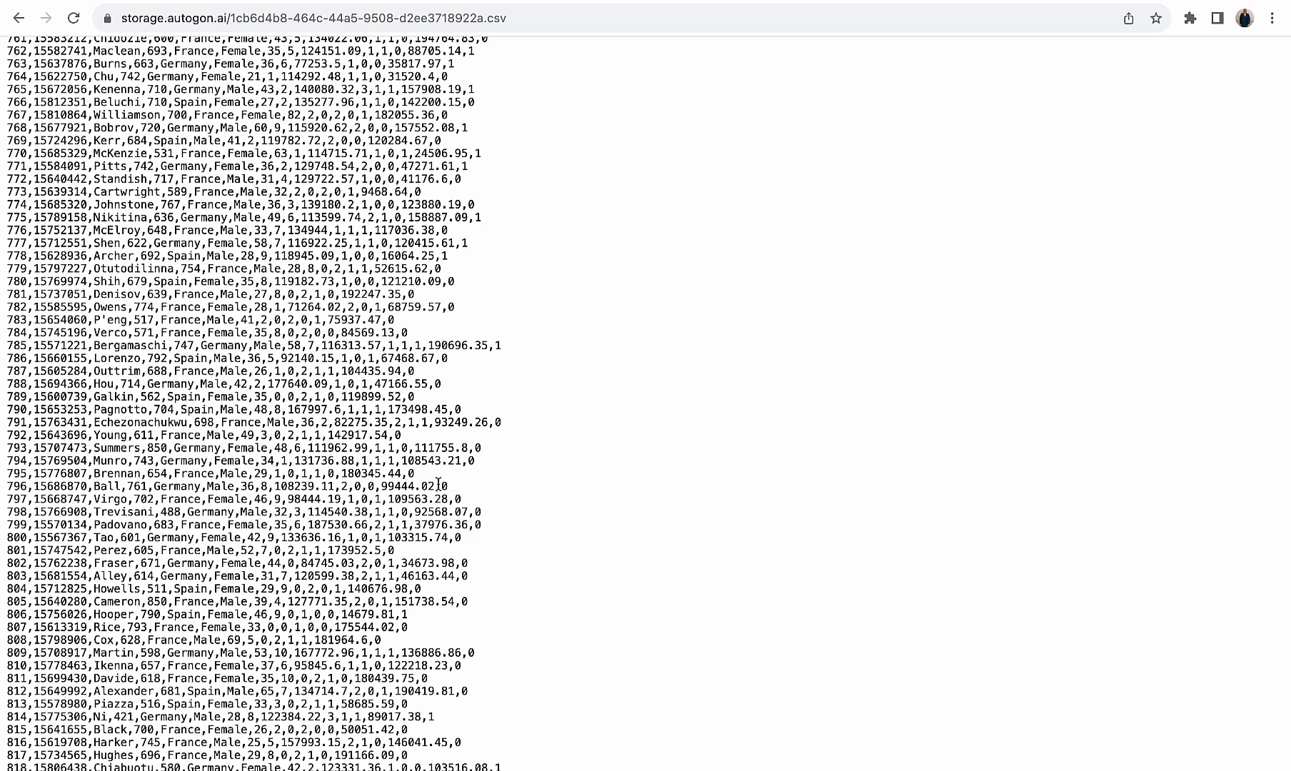
{"action": "left_click_drag", "start_coordinate": [436, 487], "coordinate": [3, 490]}
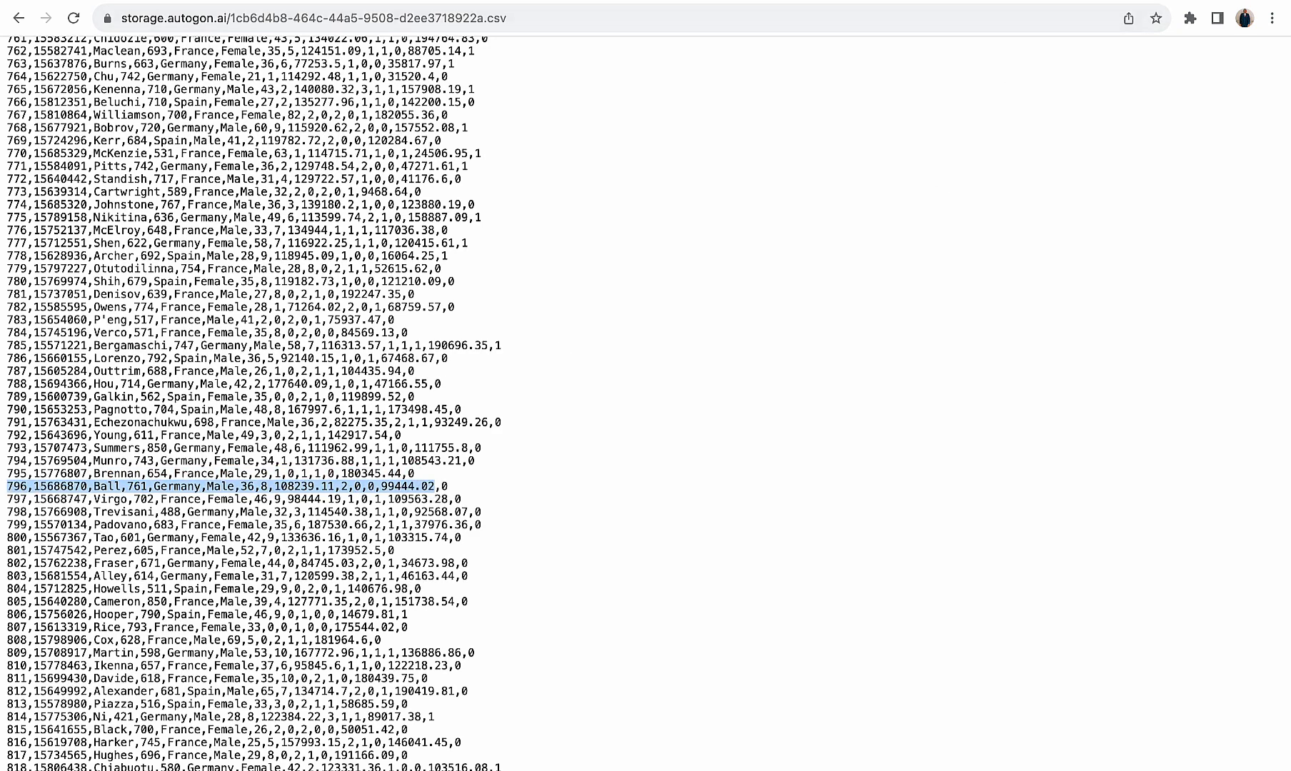
{"action": "left_click", "coordinate": [893, 2]}
{"action": "left_click", "coordinate": [886, 2]}
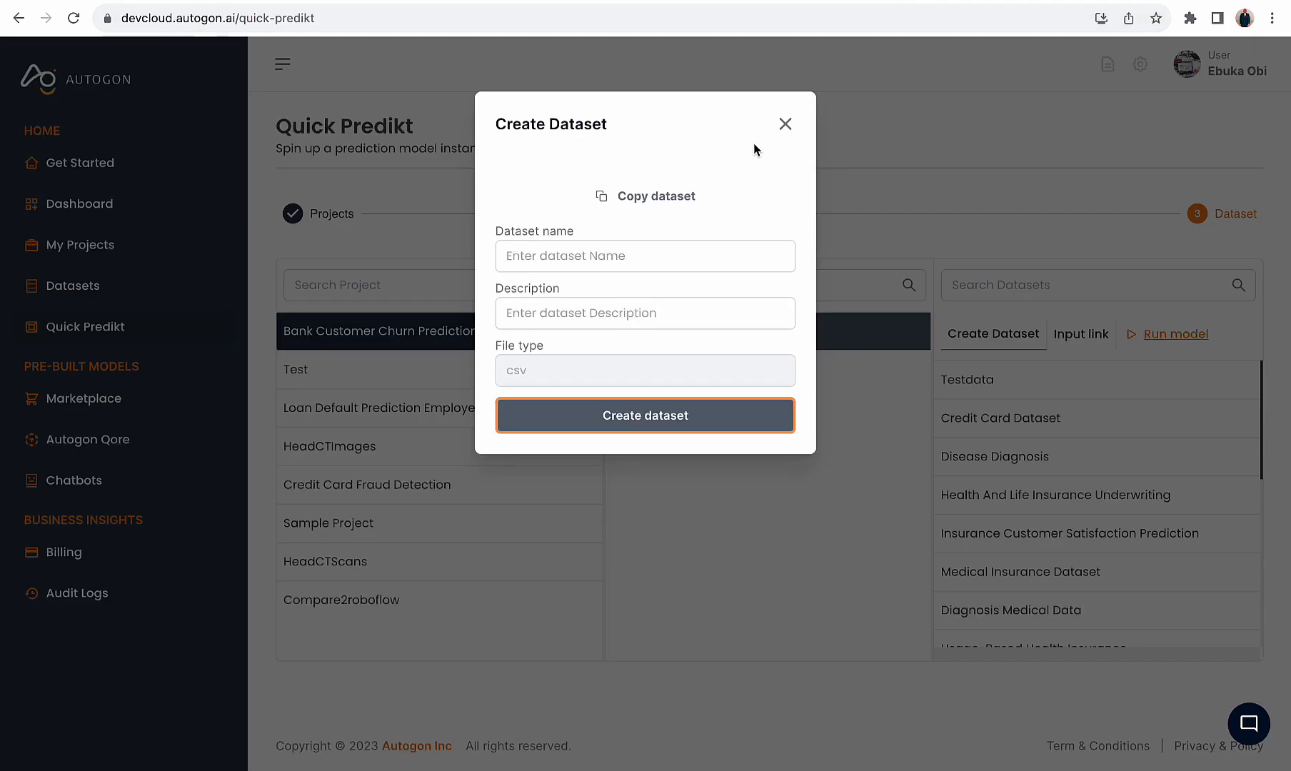
{"action": "left_click", "coordinate": [786, 124]}
{"action": "left_click", "coordinate": [983, 334]}
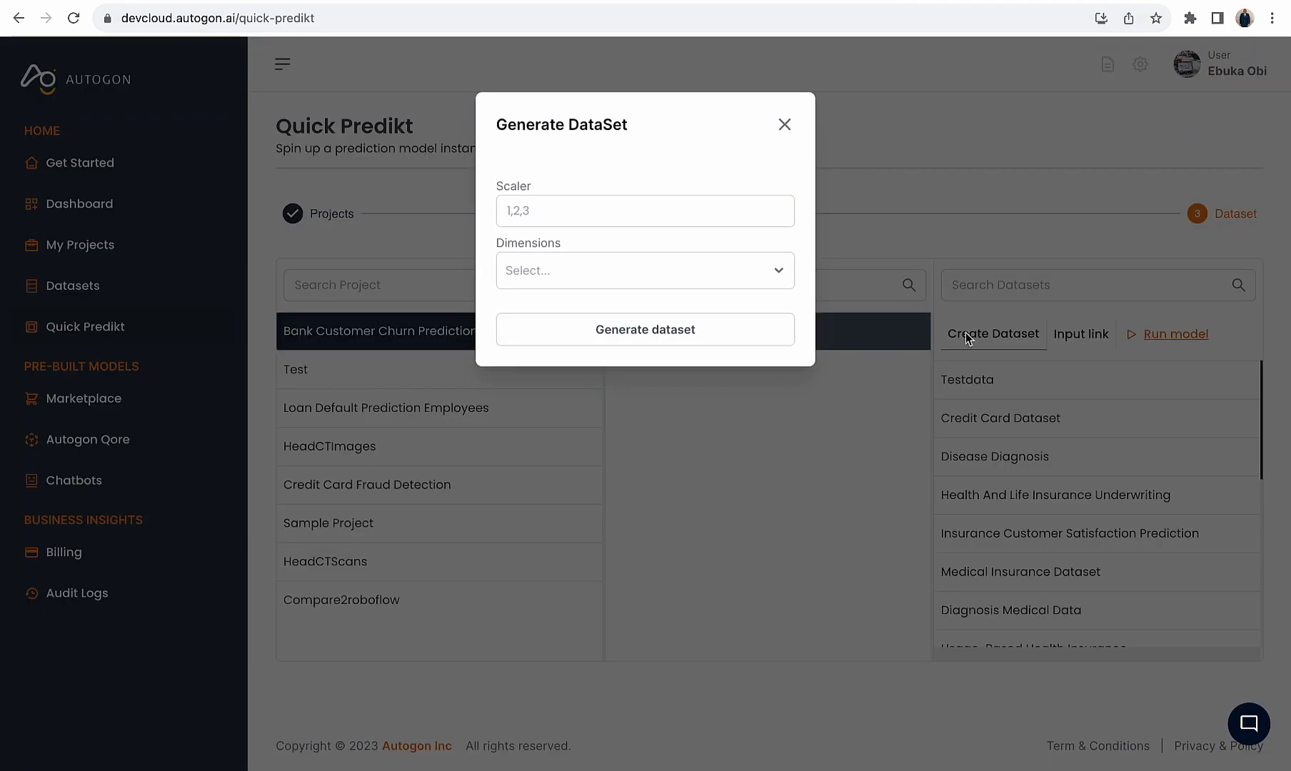
{"action": "left_click", "coordinate": [611, 214]}
{"action": "type", "text": "796,15686870,Ball,761,Germany,Male,36,8,108239.02,2,0,0,99444.02"}
{"action": "left_click", "coordinate": [614, 276]}
{"action": "left_click", "coordinate": [596, 312]}
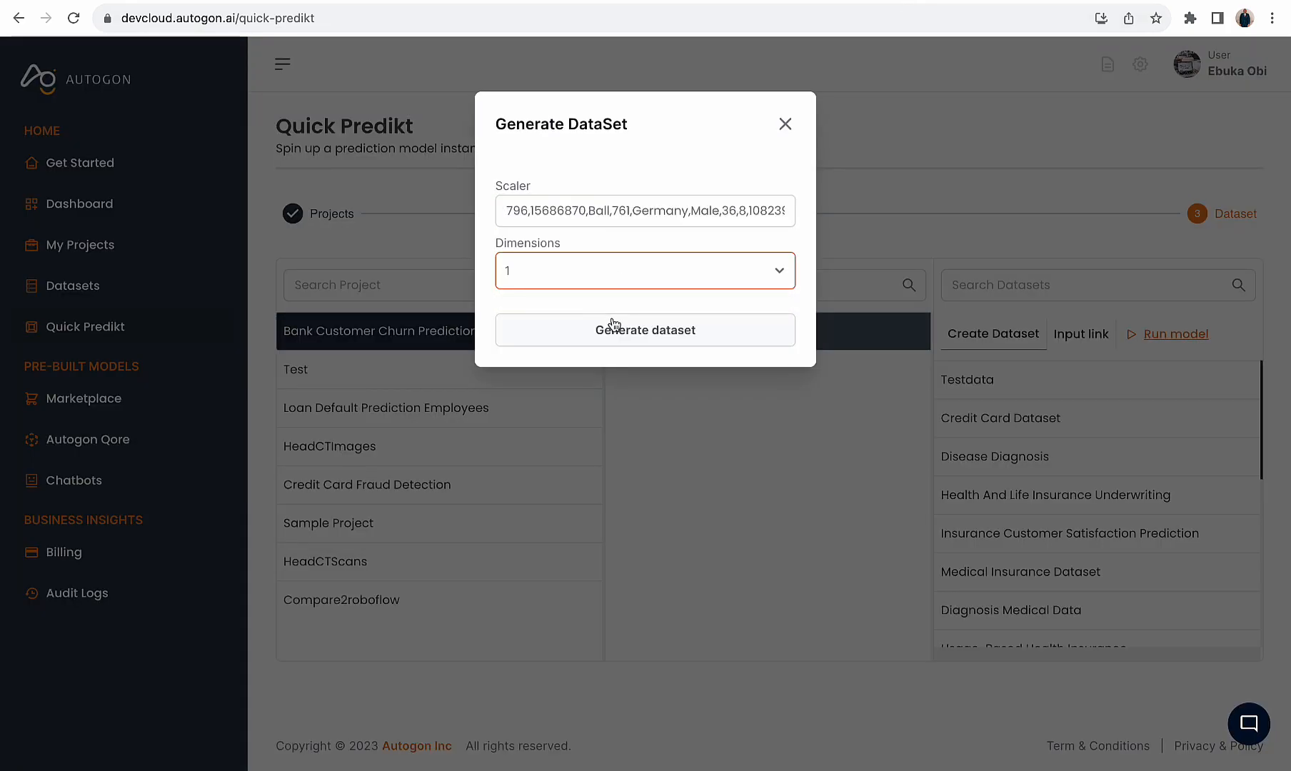
{"action": "left_click", "coordinate": [614, 323]}
Replace the Test data link with the new dataset's link and predict, showing row 796
{"action": "left_click", "coordinate": [642, 195]}
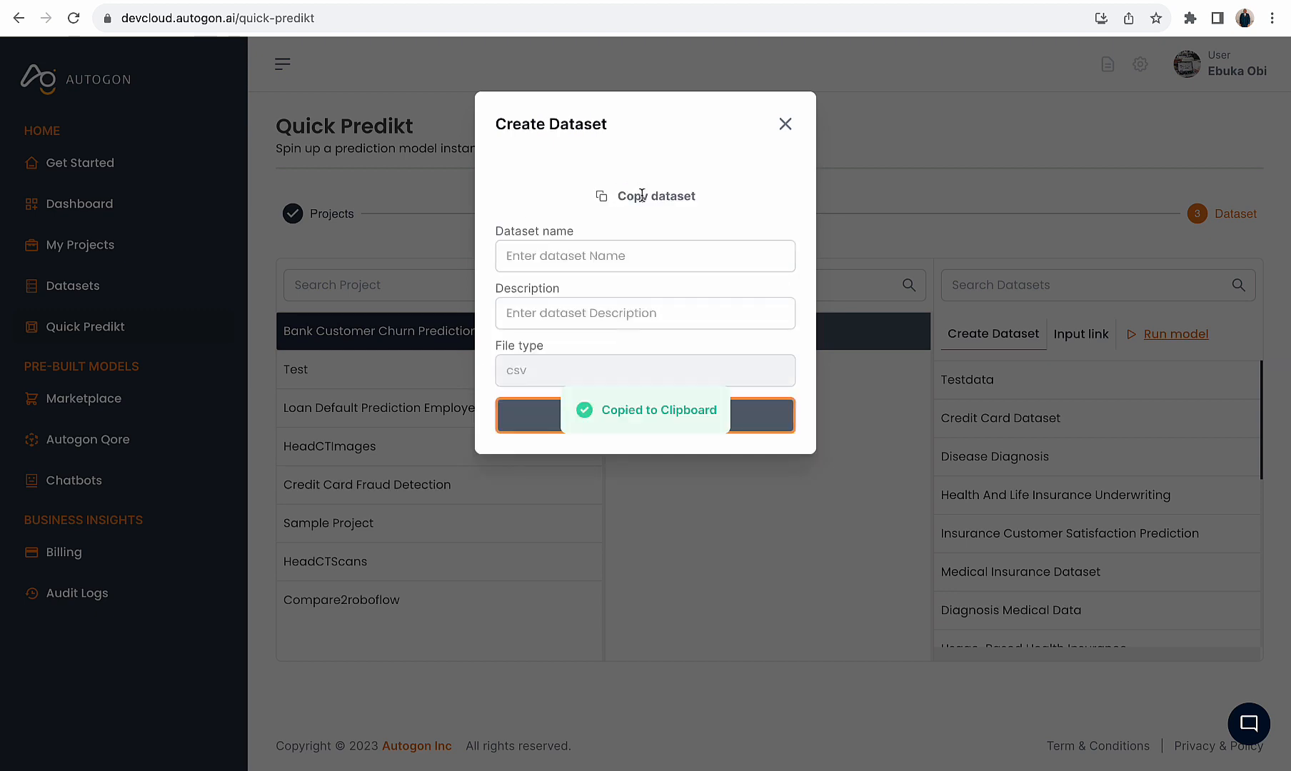
{"action": "left_click", "coordinate": [983, 2]}
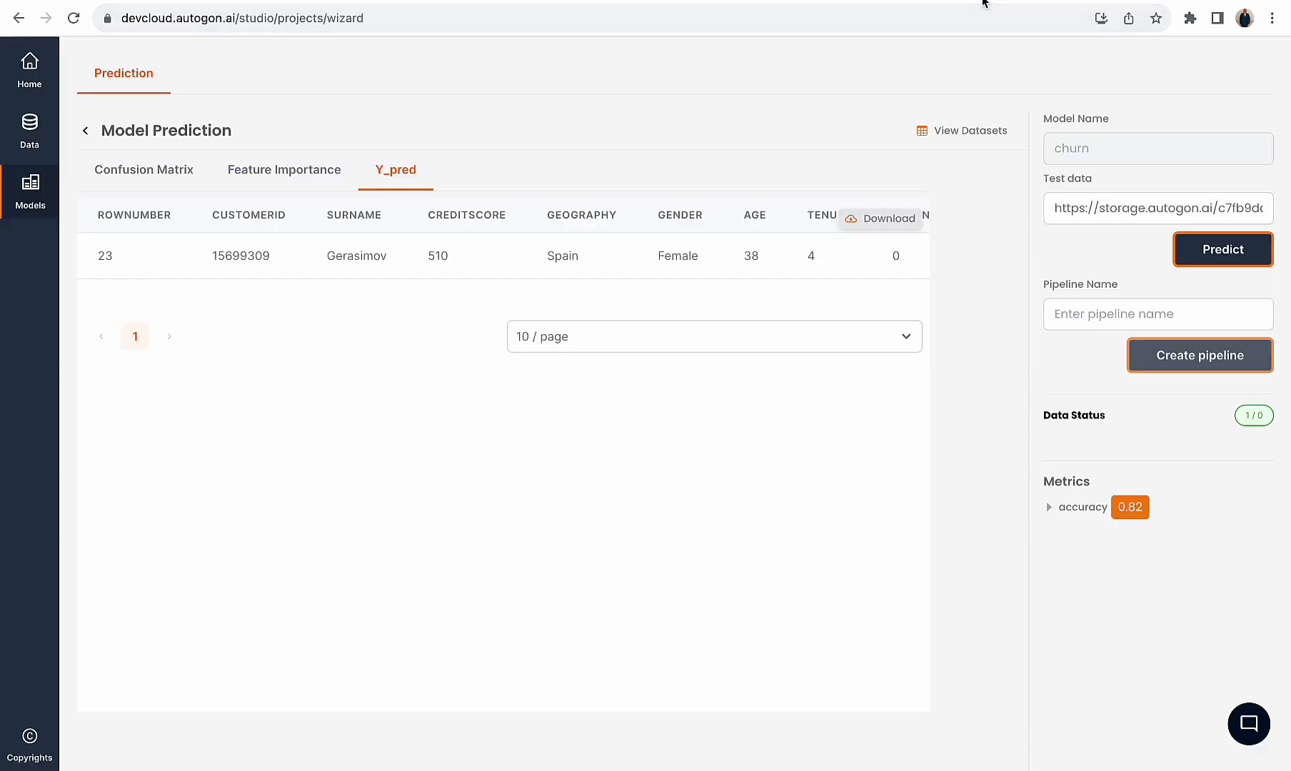
{"action": "left_click", "coordinate": [1122, 199]}
{"action": "key", "text": "ctrl+a"}
{"action": "key", "text": "ctrl+v"}
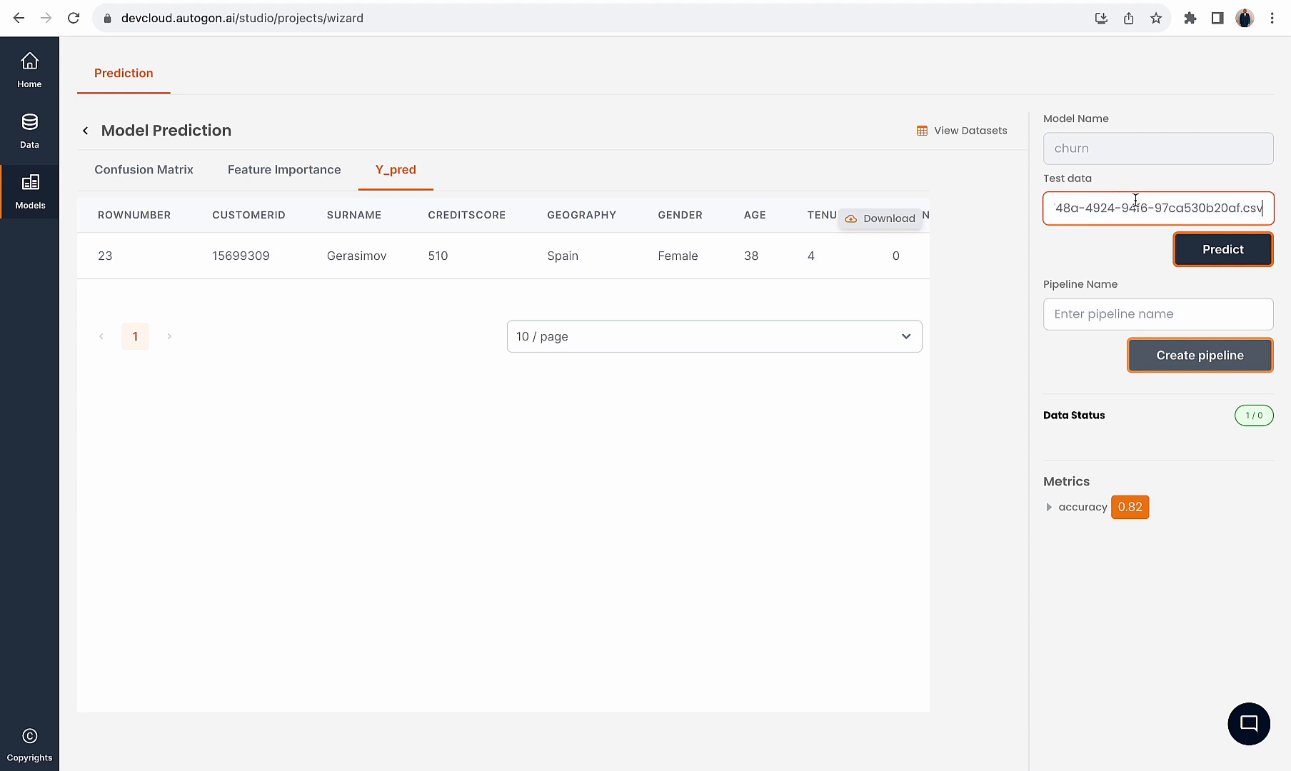
{"action": "left_click", "coordinate": [1220, 248]}
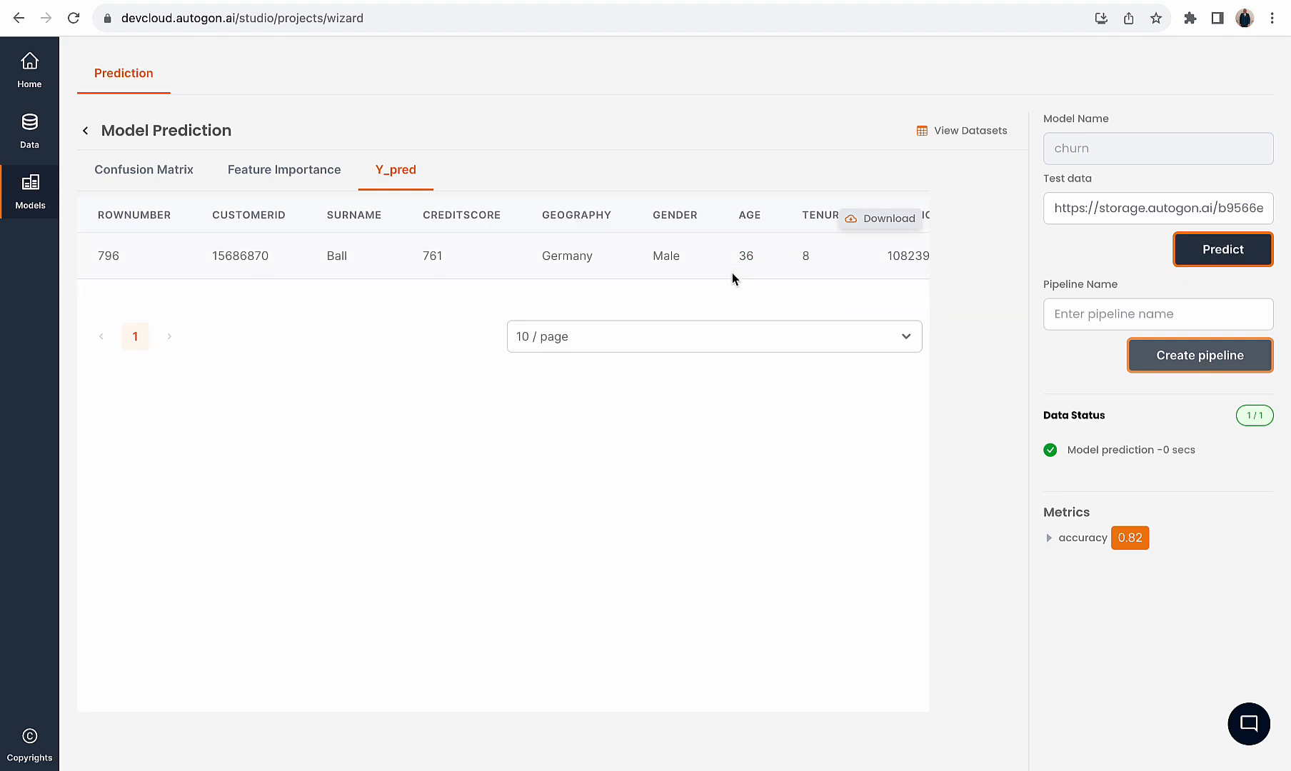
{"action": "scroll", "coordinate": [732, 272], "scroll_direction": "right", "scroll_amount": 10}
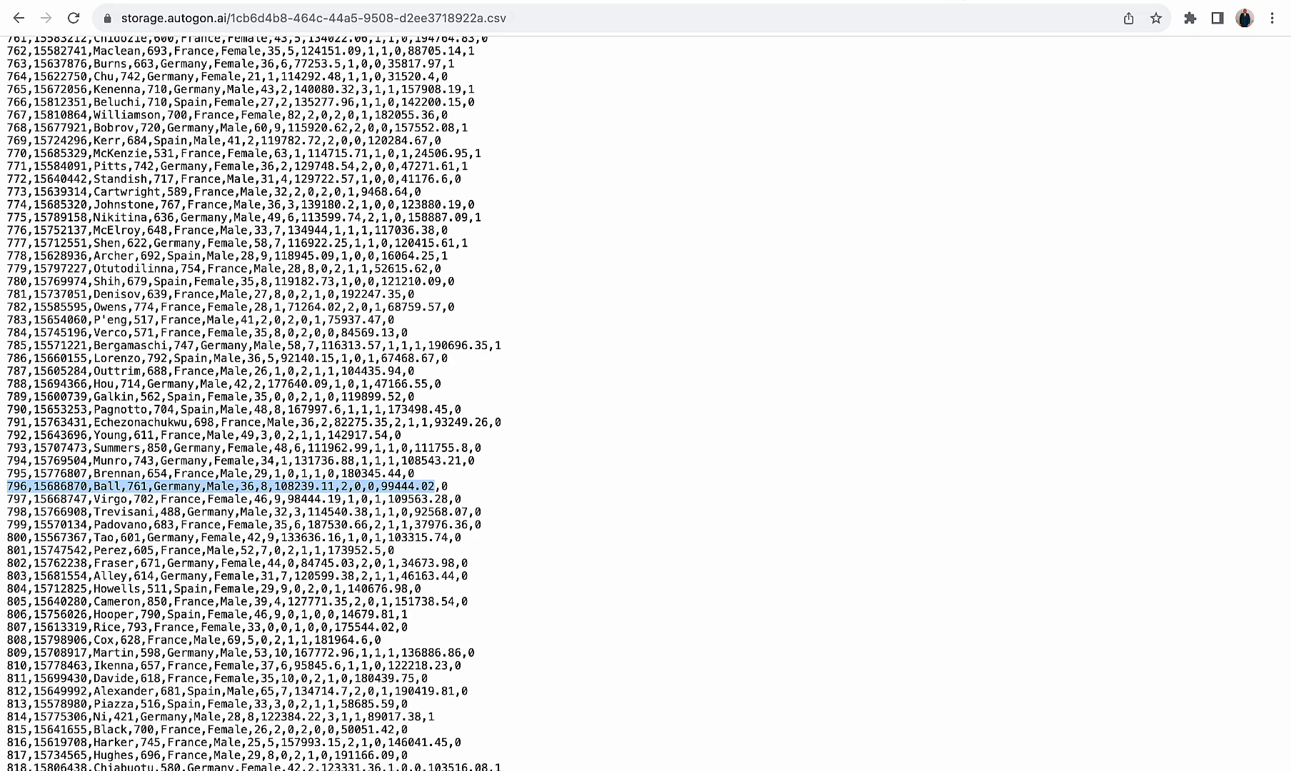
Select and copy row 982 from the raw churn CSV
{"action": "left_click", "coordinate": [964, 0]}
{"action": "left_click", "coordinate": [1033, 0]}
{"action": "scroll", "coordinate": [427, 646], "scroll_direction": "down", "scroll_amount": 15}
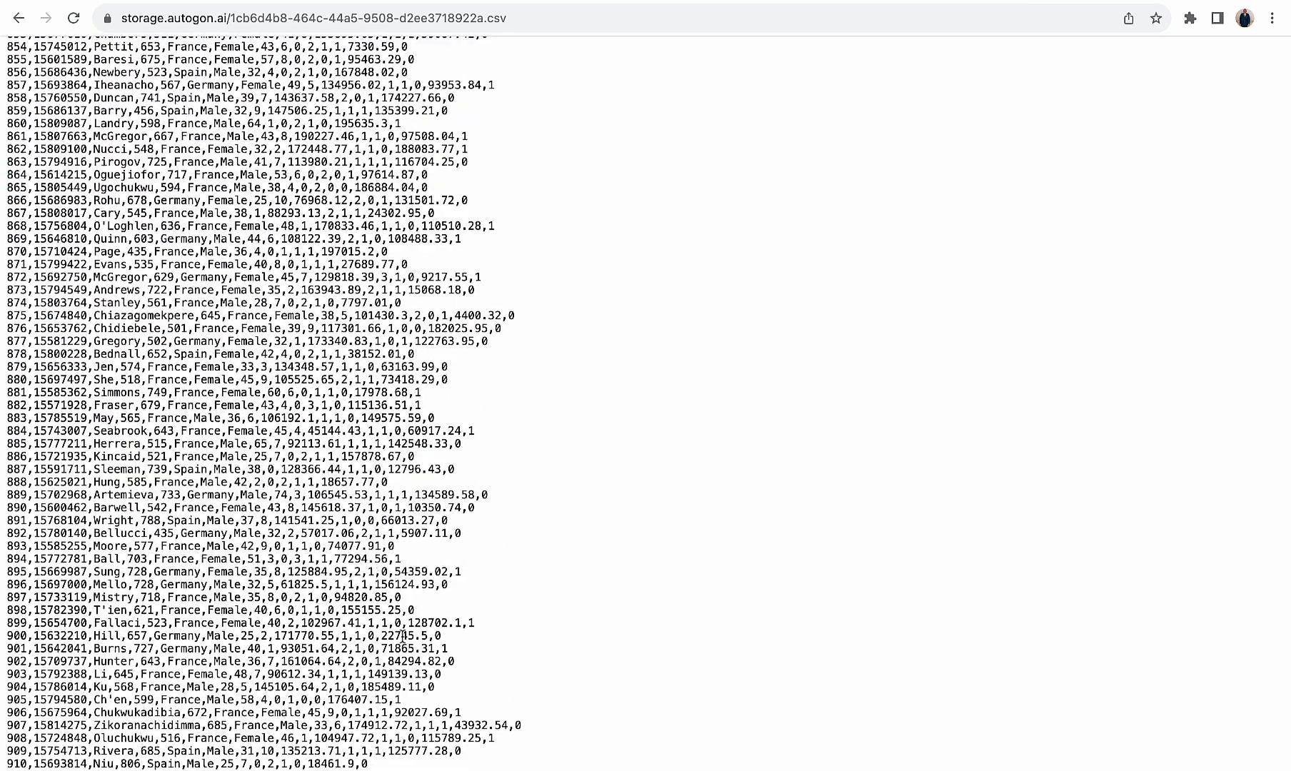
{"action": "scroll", "coordinate": [402, 637], "scroll_direction": "down", "scroll_amount": 15}
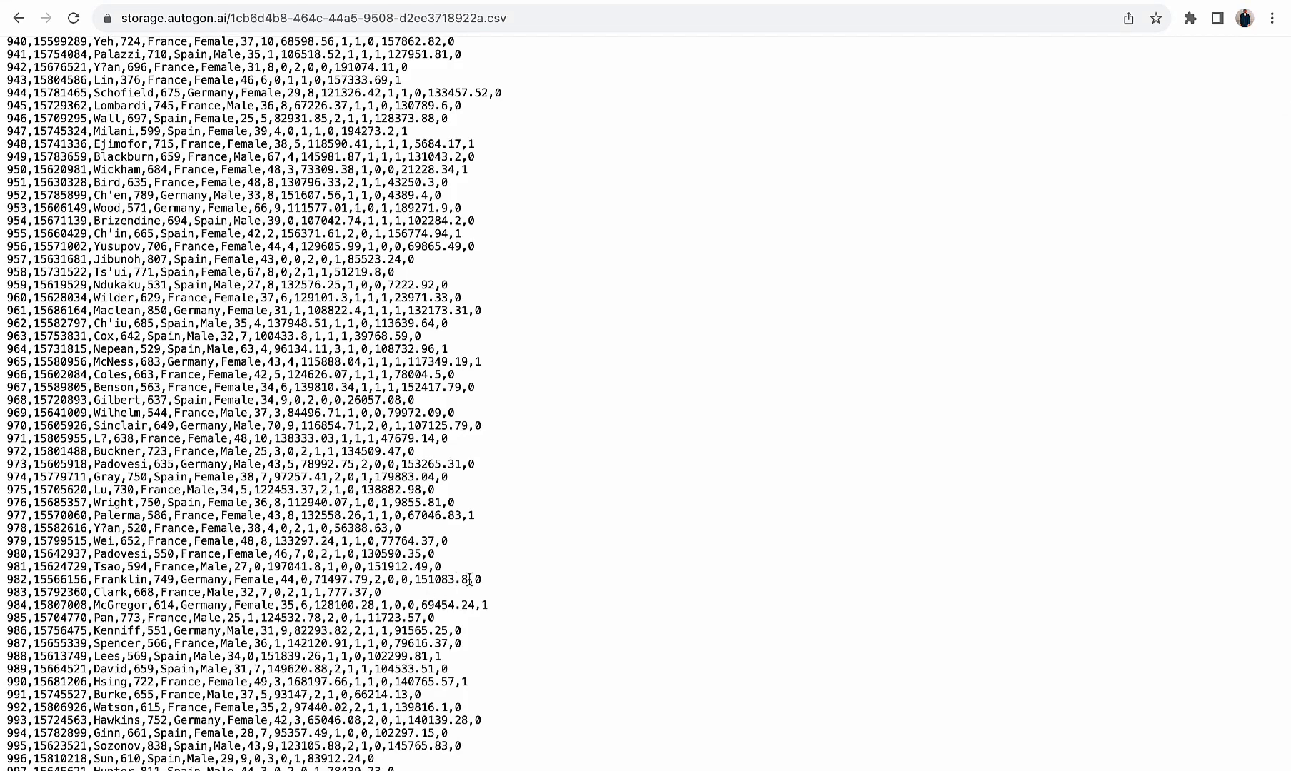
{"action": "left_click_drag", "start_coordinate": [470, 579], "coordinate": [6, 582]}
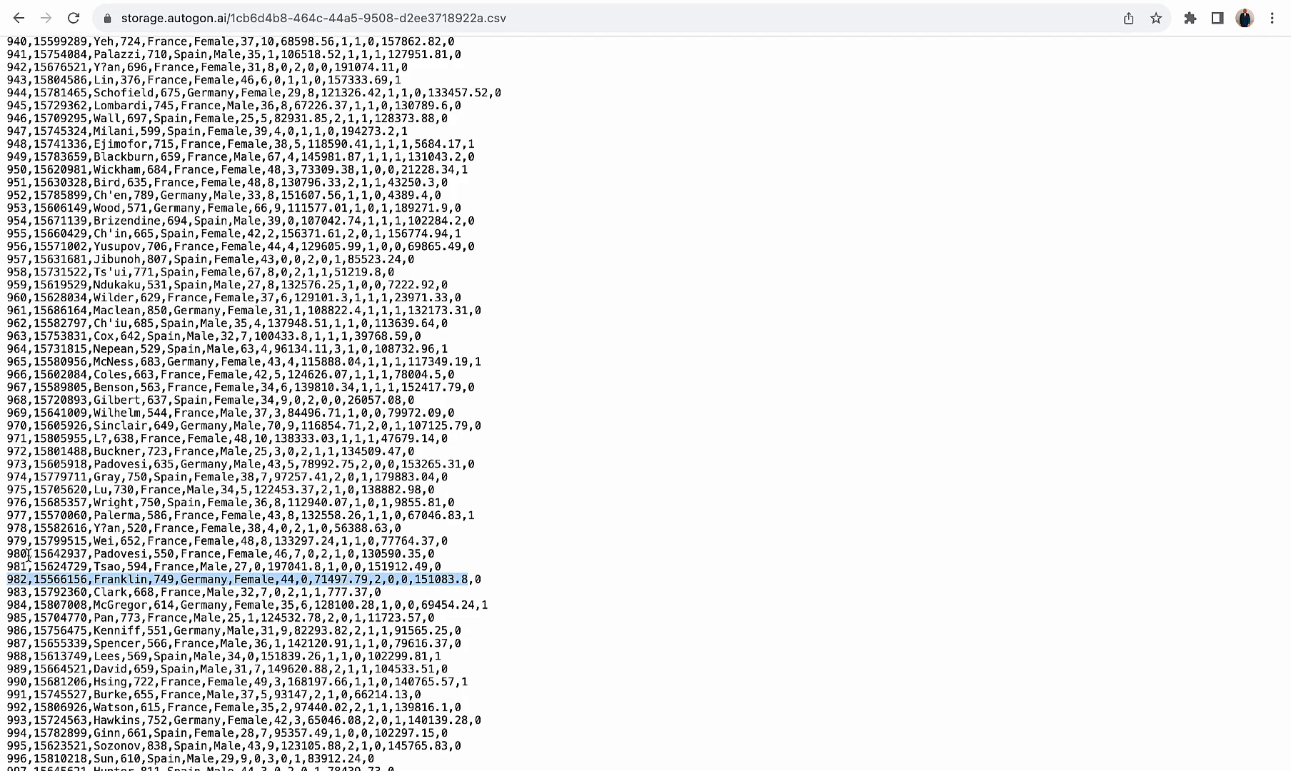
Create a one-row dataset from row 982 in Quick Predikt with Dimensions 1
{"action": "left_click", "coordinate": [965, 1]}
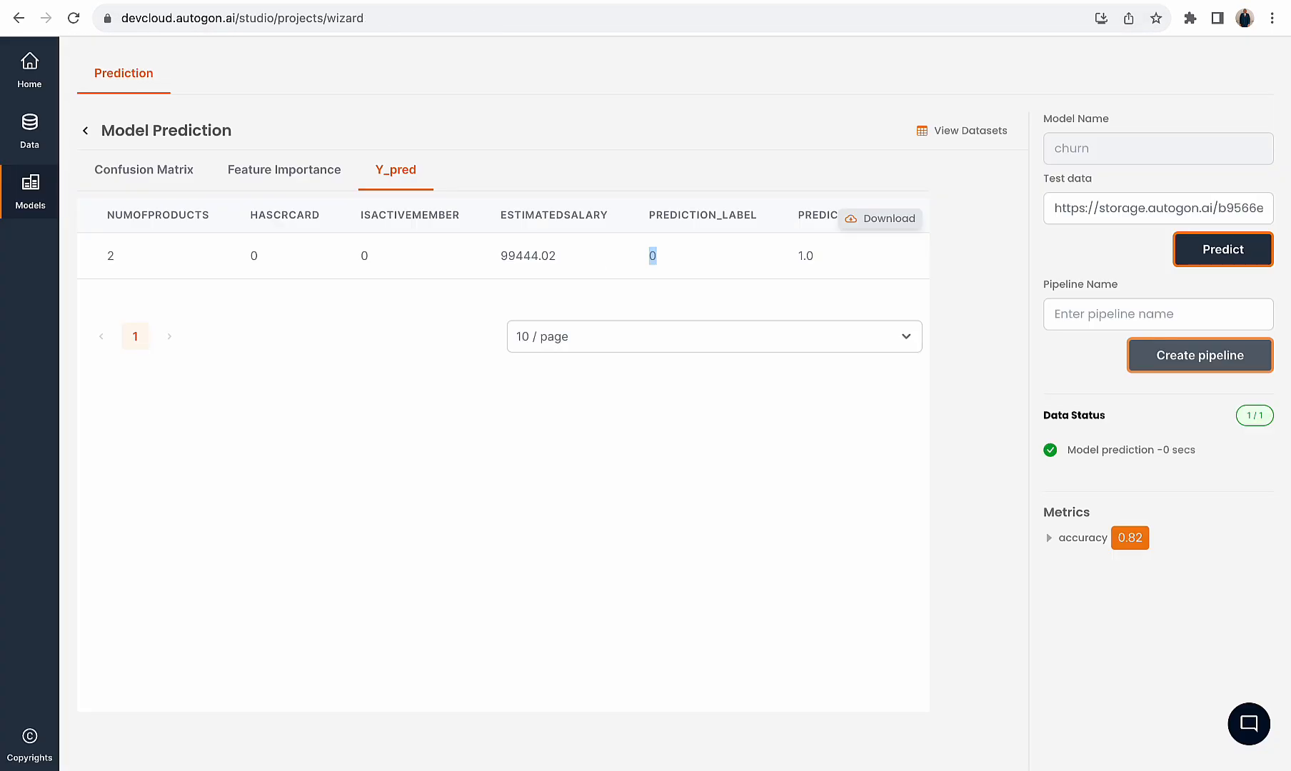
{"action": "left_click", "coordinate": [893, 2]}
{"action": "left_click", "coordinate": [783, 127]}
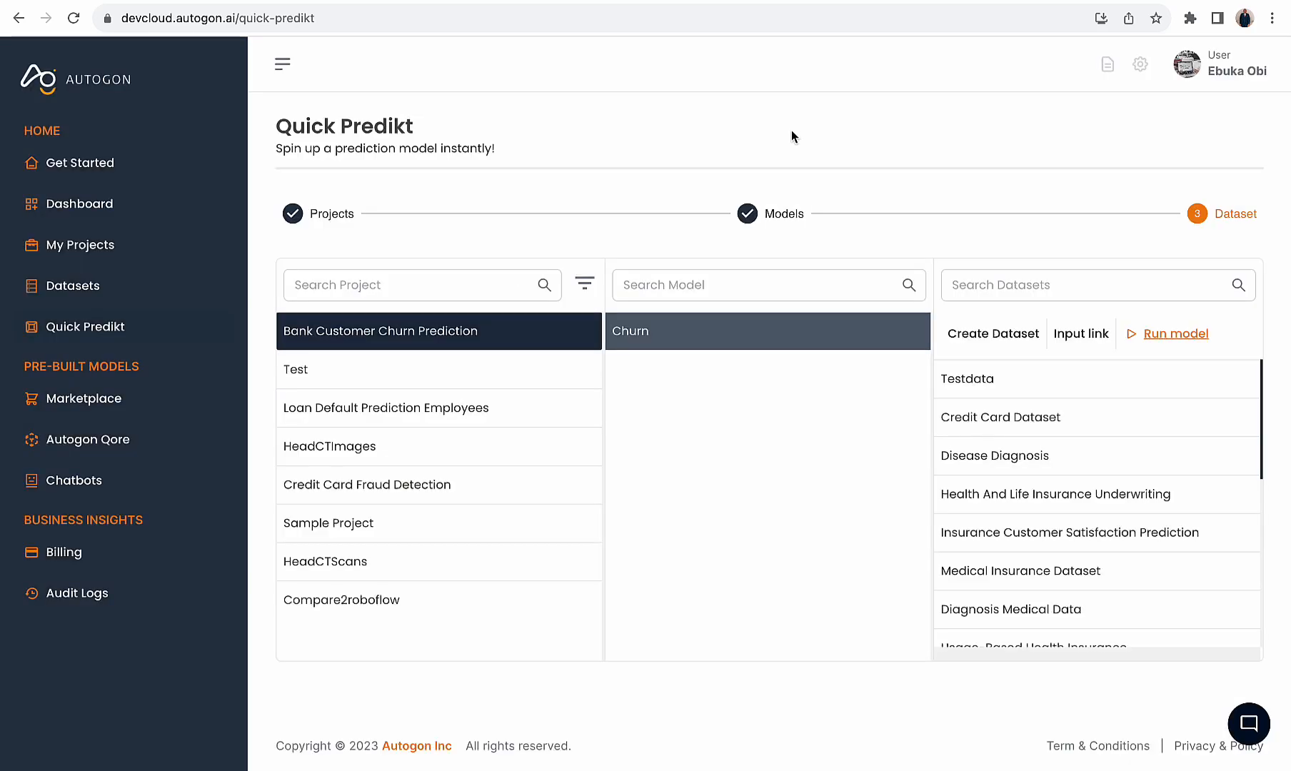
{"action": "left_click", "coordinate": [993, 333]}
{"action": "left_click", "coordinate": [590, 214]}
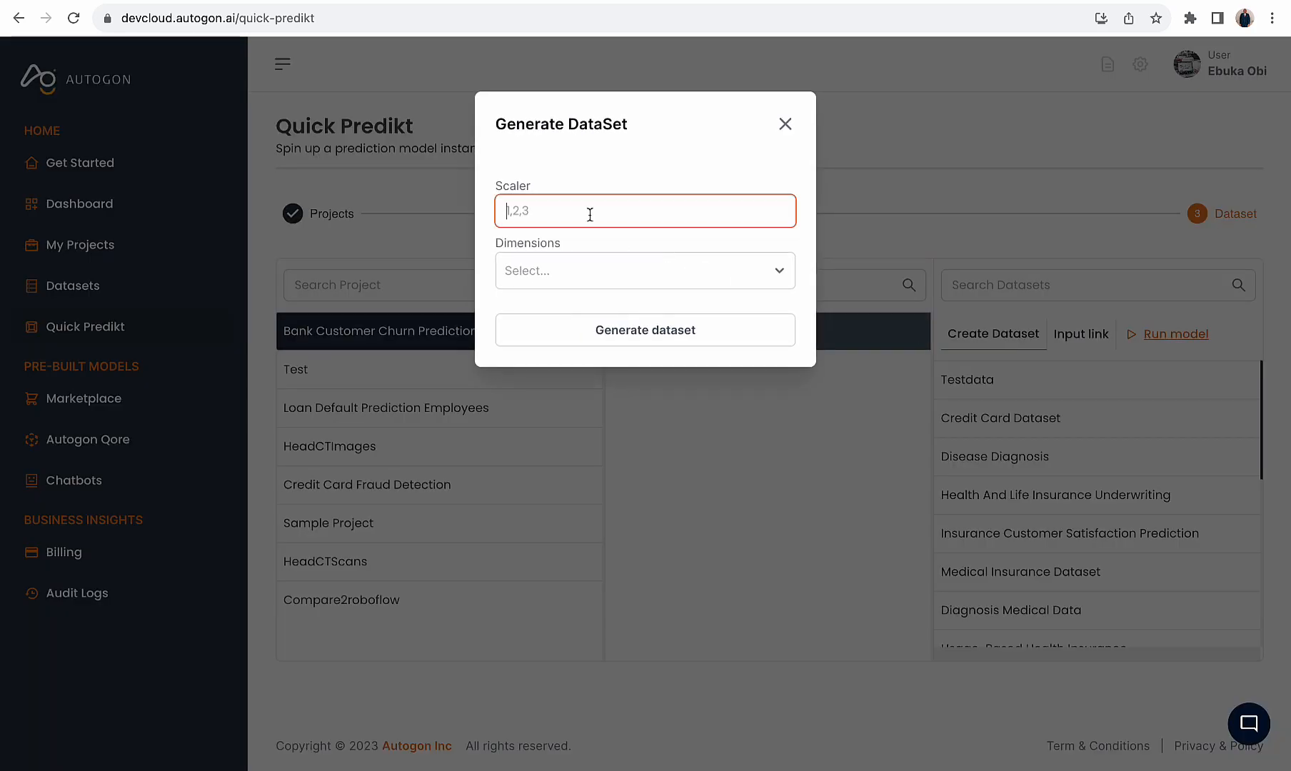
{"action": "key", "text": "ctrl+v"}
{"action": "left_click", "coordinate": [587, 279]}
{"action": "left_click", "coordinate": [575, 312]}
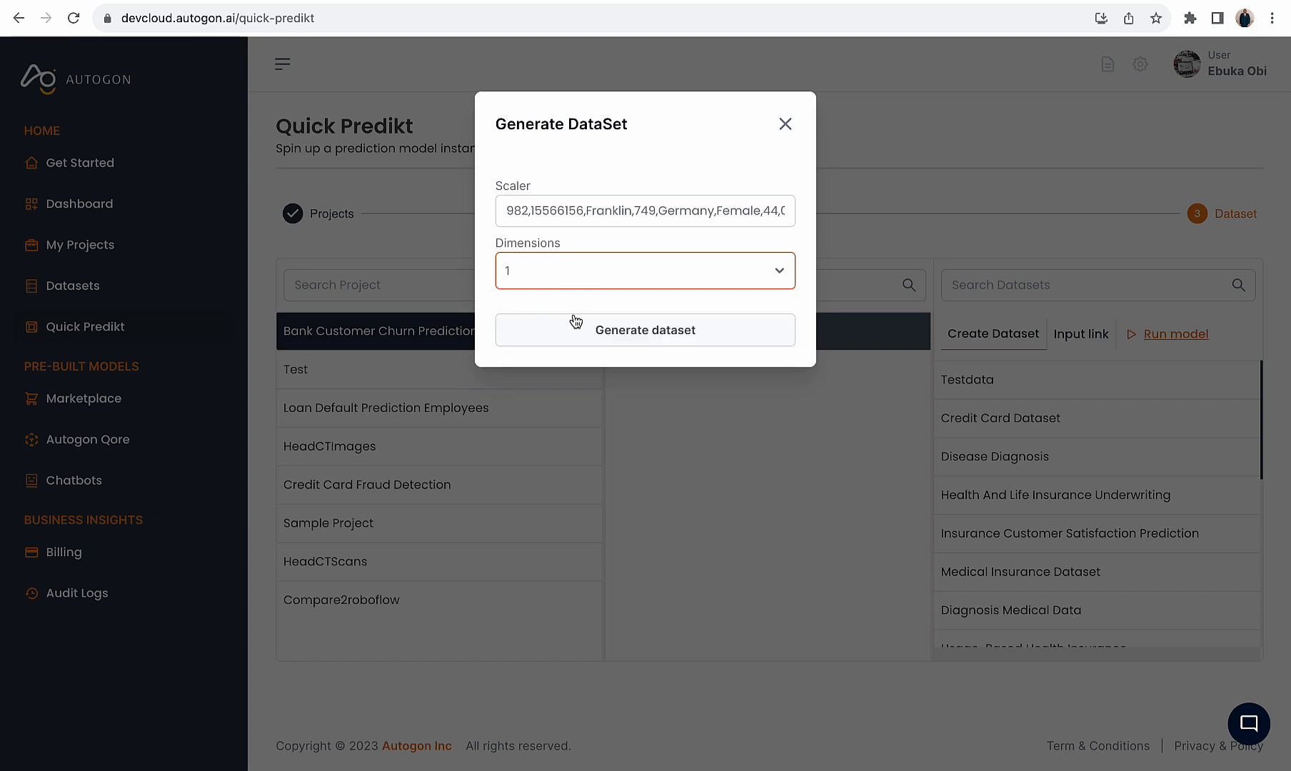
{"action": "left_click", "coordinate": [613, 344]}
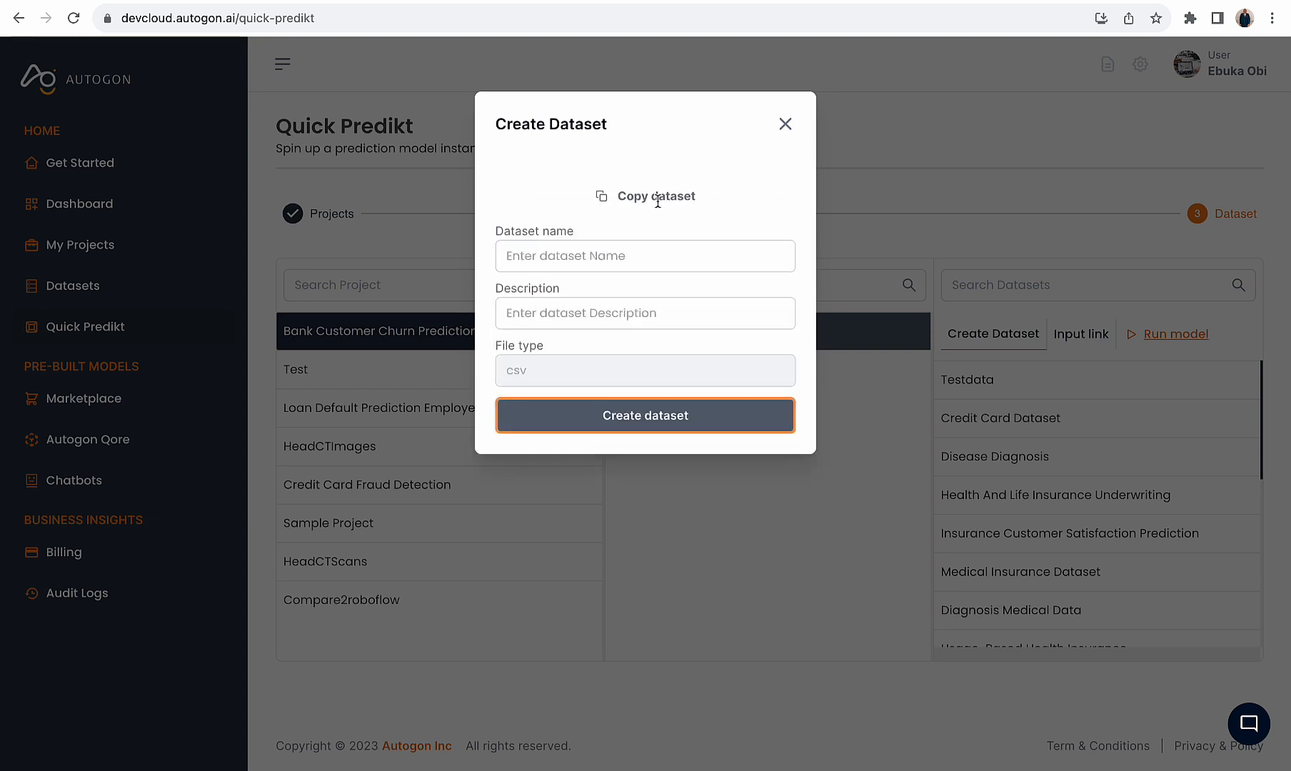
Replace the Test data link with the new dataset's link and predict on row 982
{"action": "left_click", "coordinate": [655, 197]}
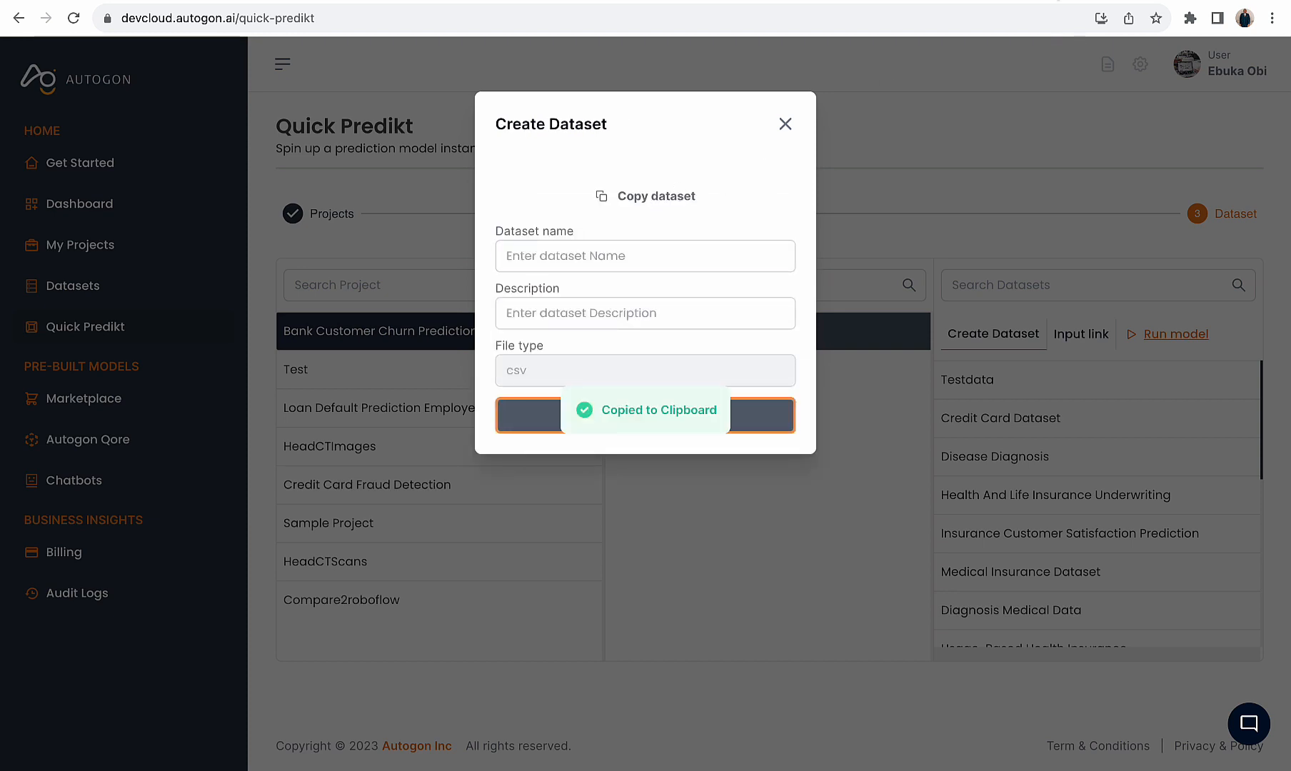
{"action": "left_click", "coordinate": [1051, 0]}
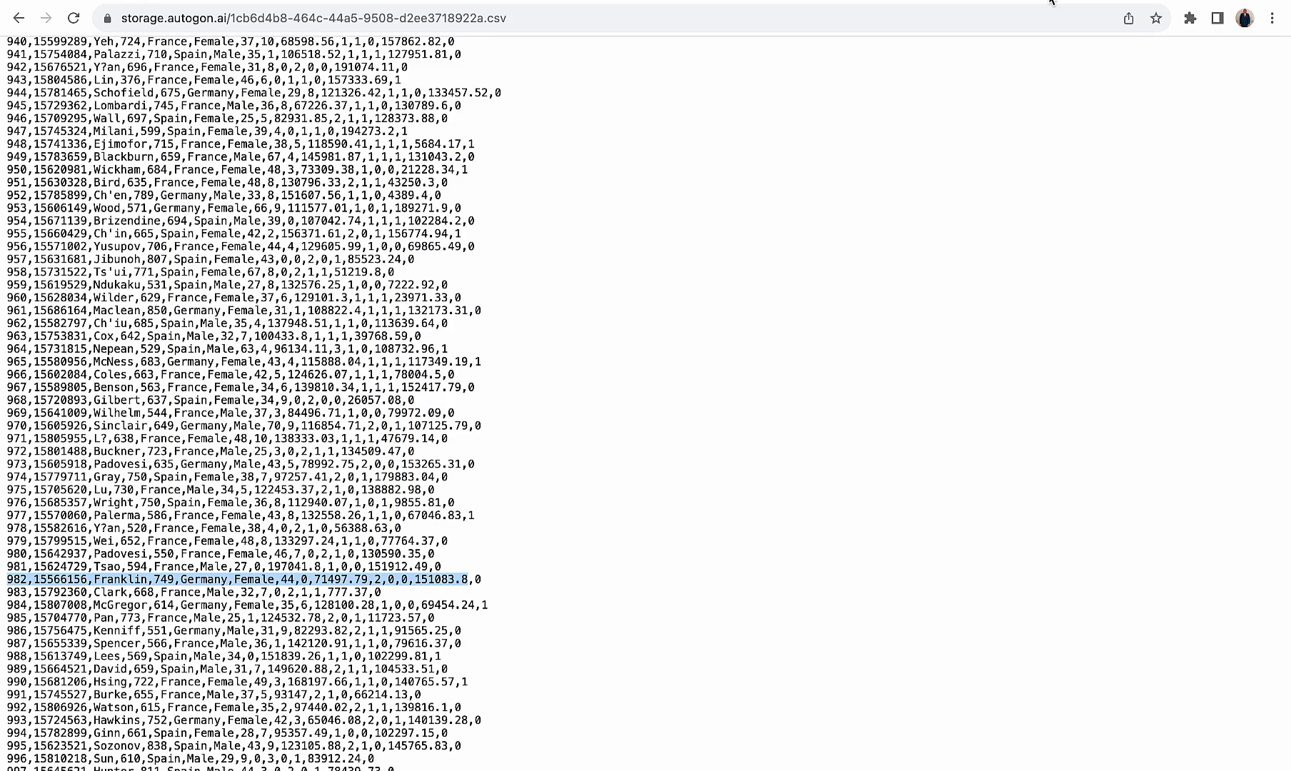
{"action": "left_click", "coordinate": [912, 1]}
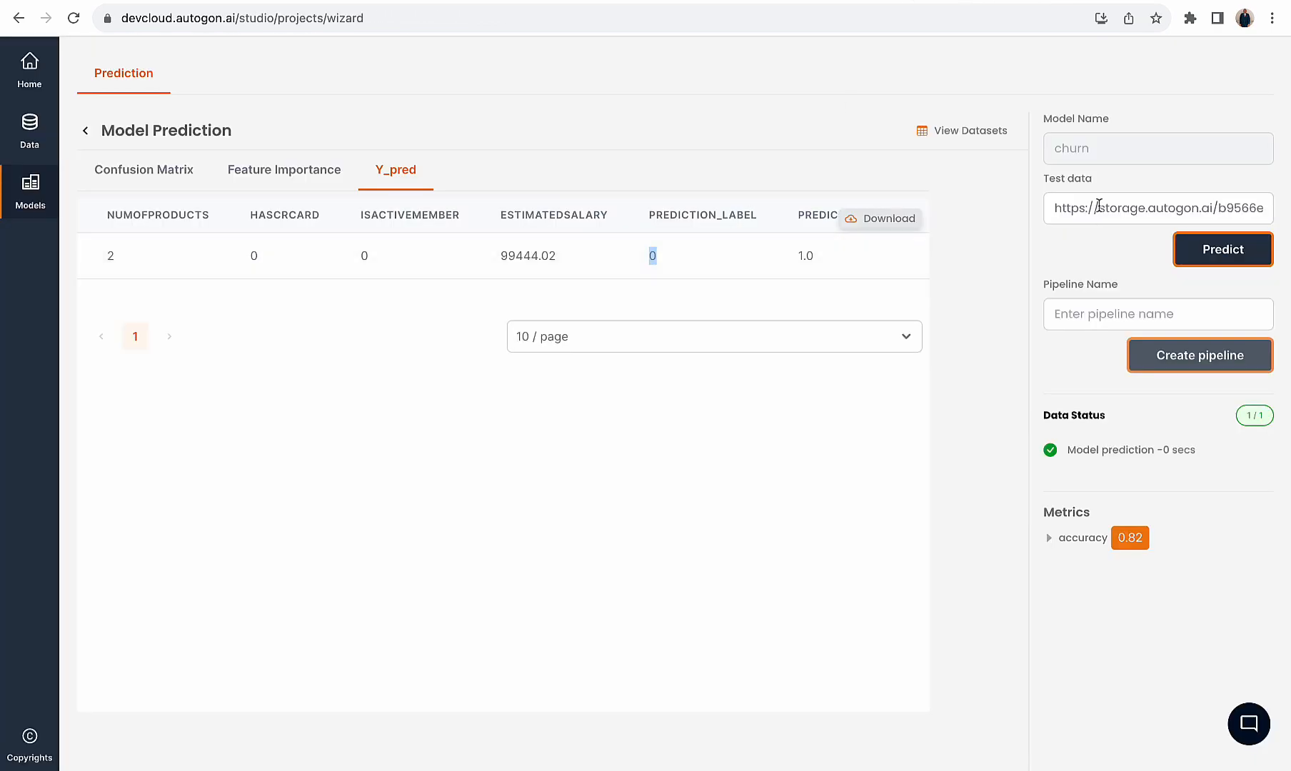
{"action": "left_click", "coordinate": [1099, 205]}
{"action": "key", "text": "ctrl+a"}
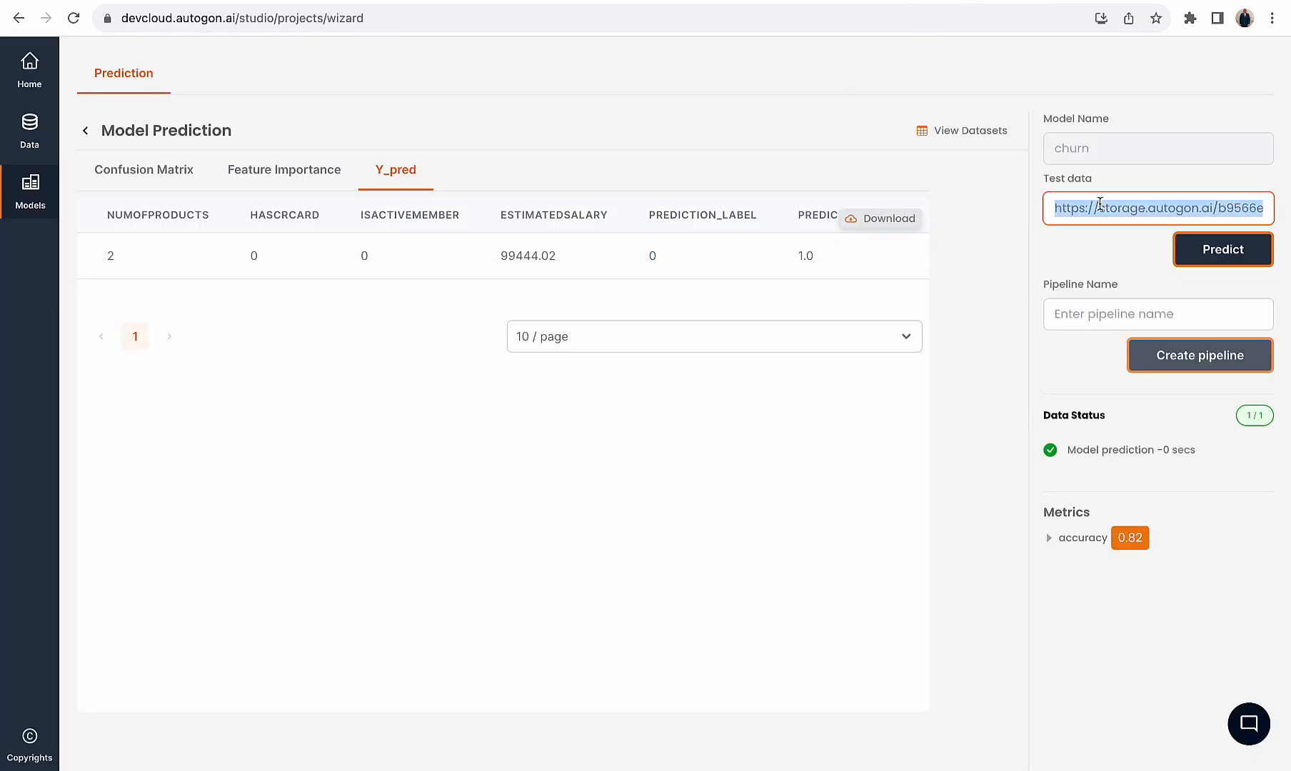
{"action": "key", "text": "ctrl+v"}
{"action": "left_click", "coordinate": [1198, 262]}
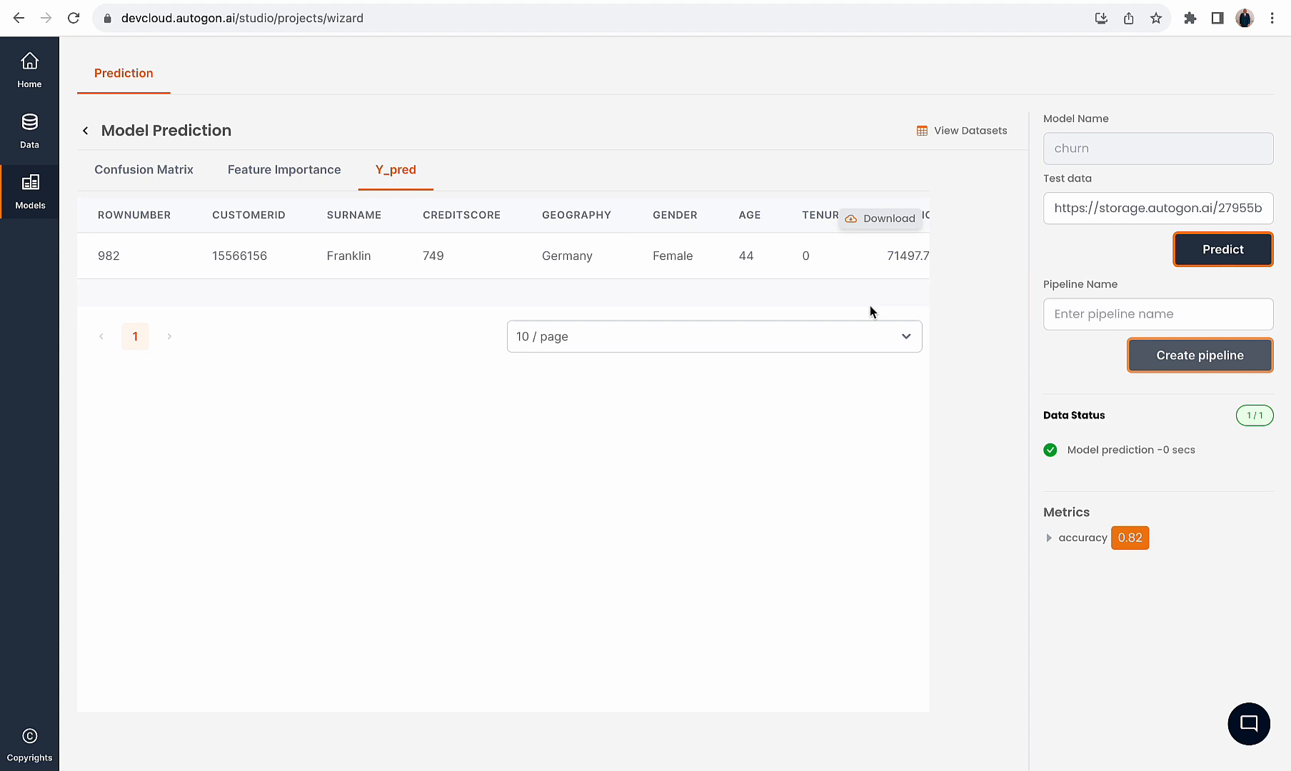
{"action": "scroll", "coordinate": [781, 279], "scroll_direction": "right", "scroll_amount": 10}
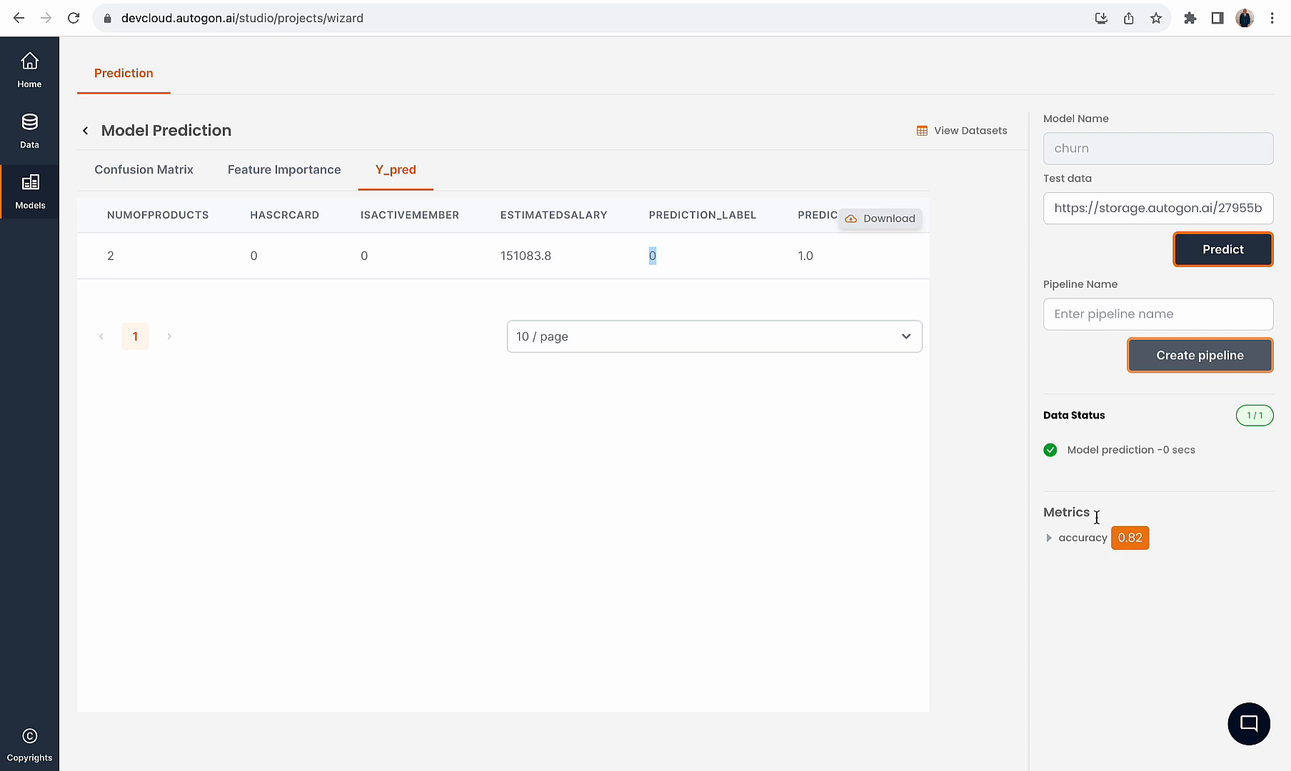
{"action": "left_click", "coordinate": [1075, 305]}
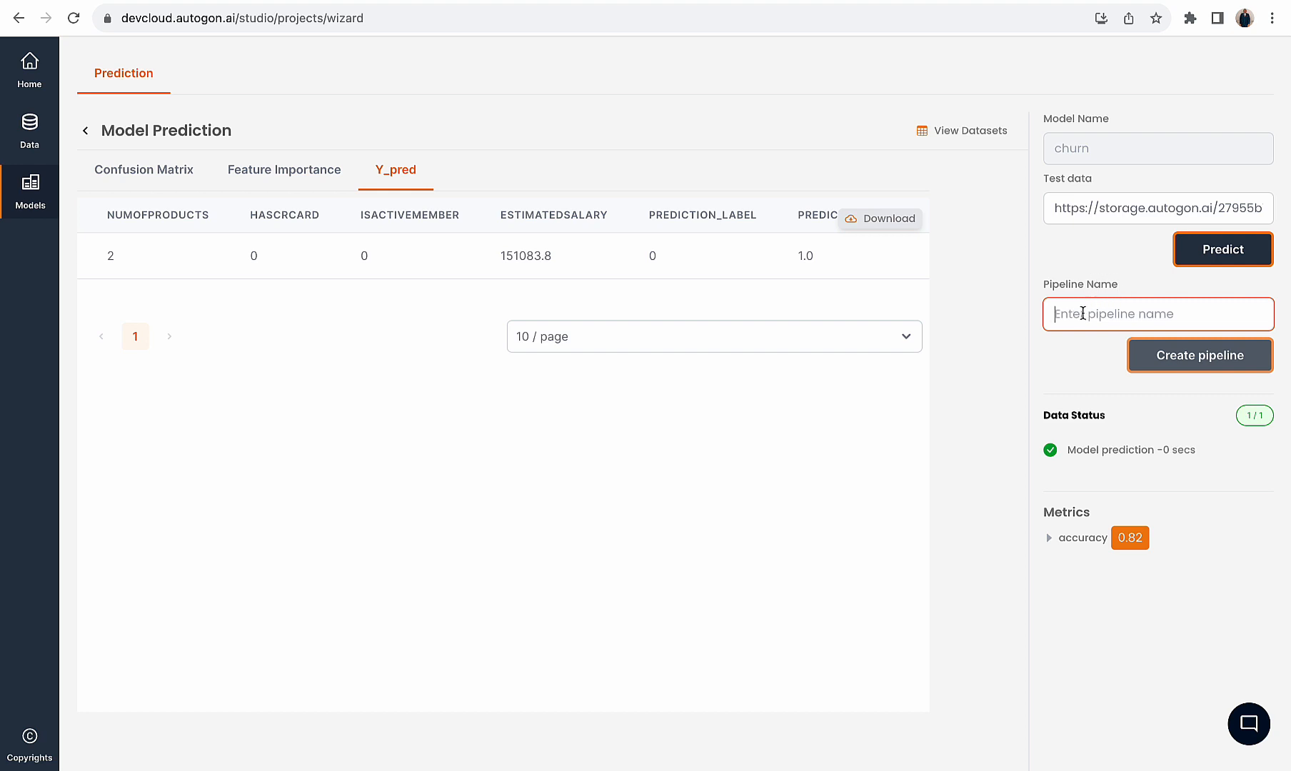
Create a pipeline named churn_pipeline, copy its id, and head back to Home
{"action": "type", "text": "churn_"}
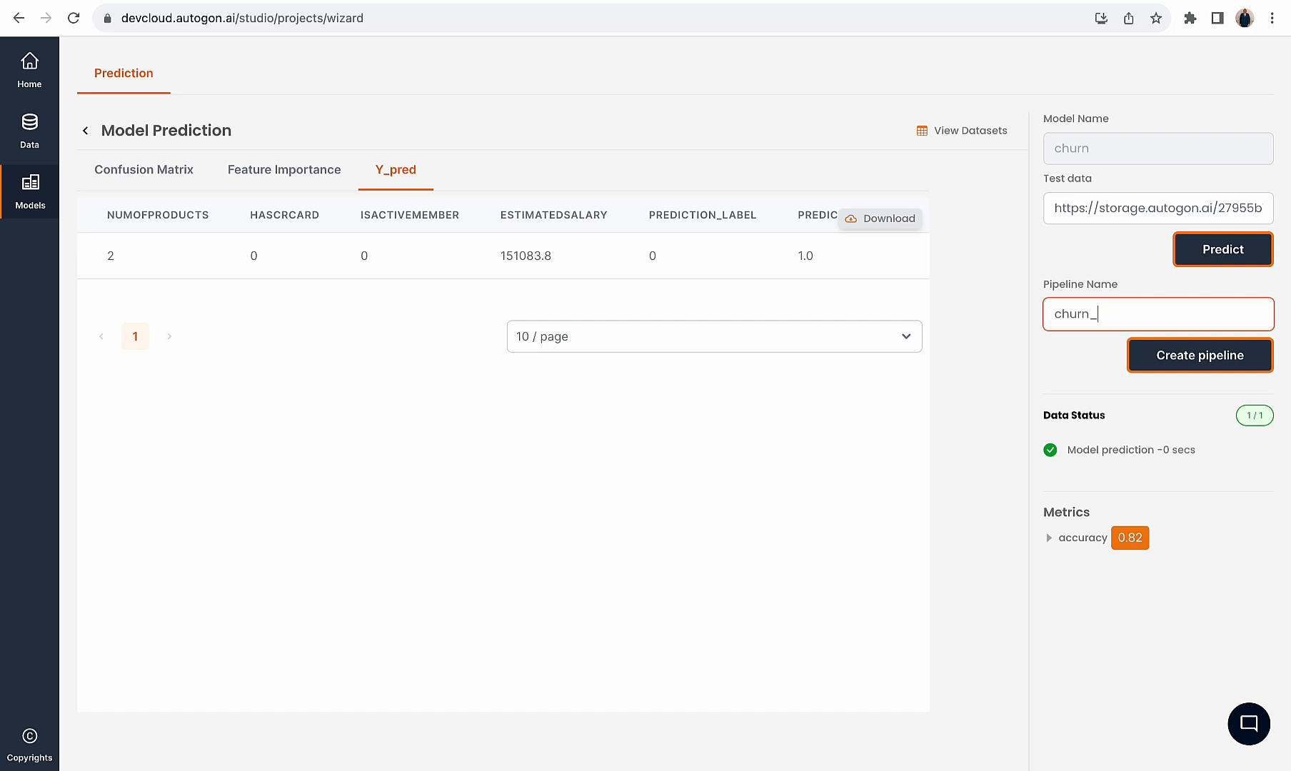
{"action": "type", "text": "pipelin"}
{"action": "double_click", "coordinate": [1143, 315]}
{"action": "left_click", "coordinate": [1175, 311]}
{"action": "type", "text": "e"}
{"action": "key", "text": "shift+Left"}
{"action": "key", "text": "shift+Left"}
{"action": "key", "text": "shift+Left"}
{"action": "key", "text": "shift+Left"}
{"action": "key", "text": "shift+Left"}
{"action": "key", "text": "shift+Left"}
{"action": "left_click", "coordinate": [1200, 363]}
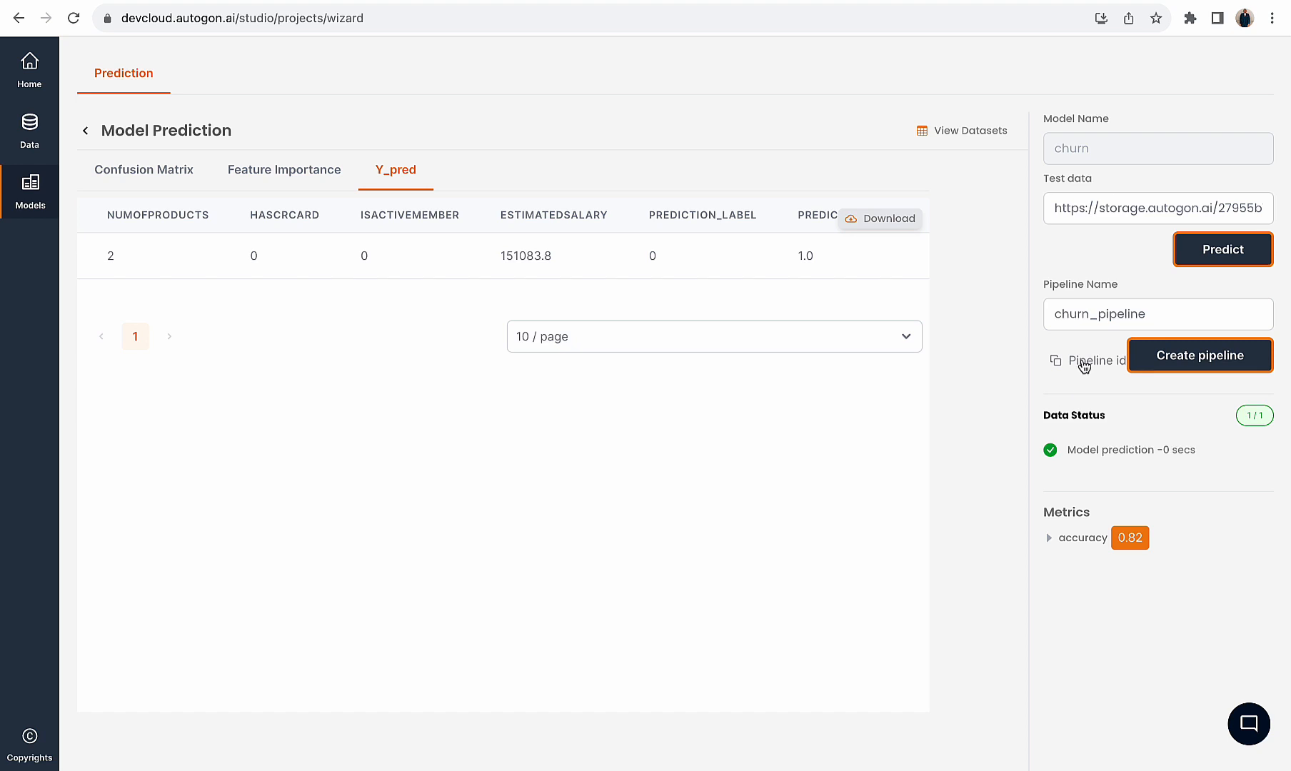
{"action": "left_click", "coordinate": [1080, 364]}
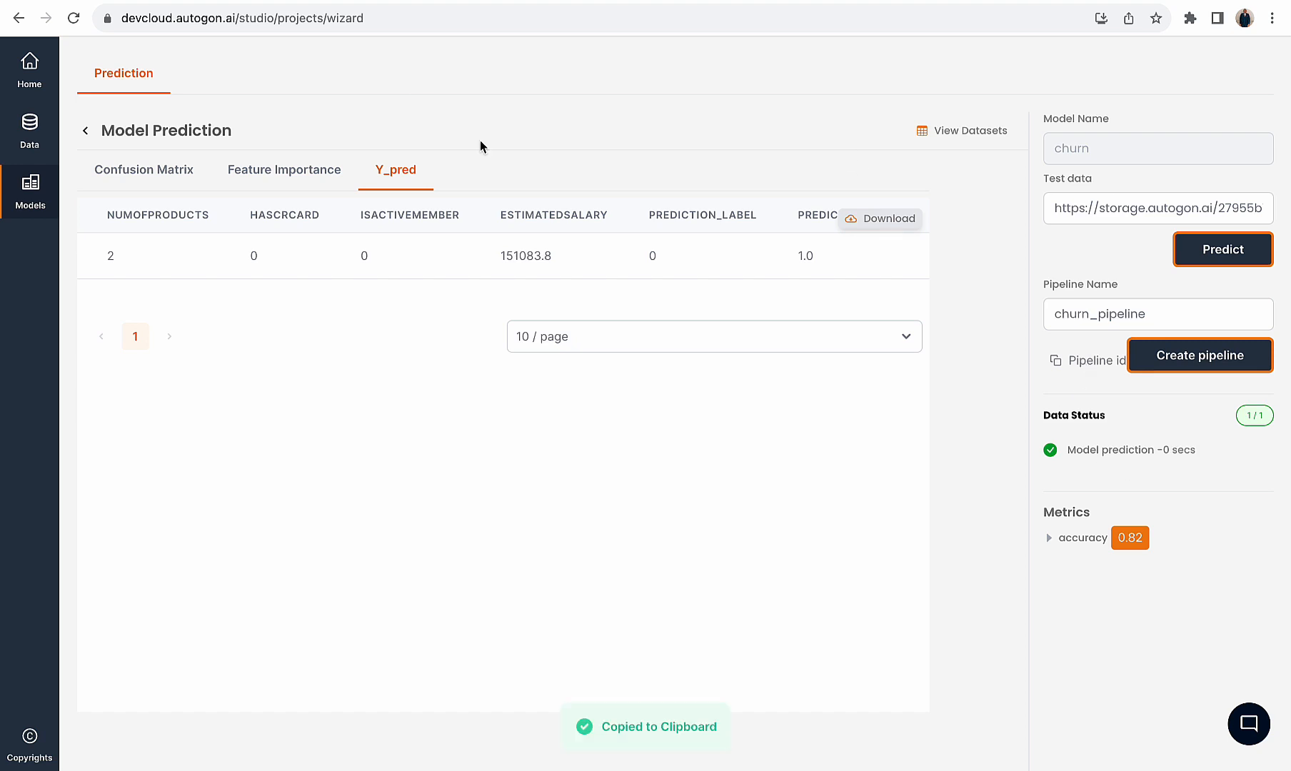
{"action": "left_click", "coordinate": [23, 64]}
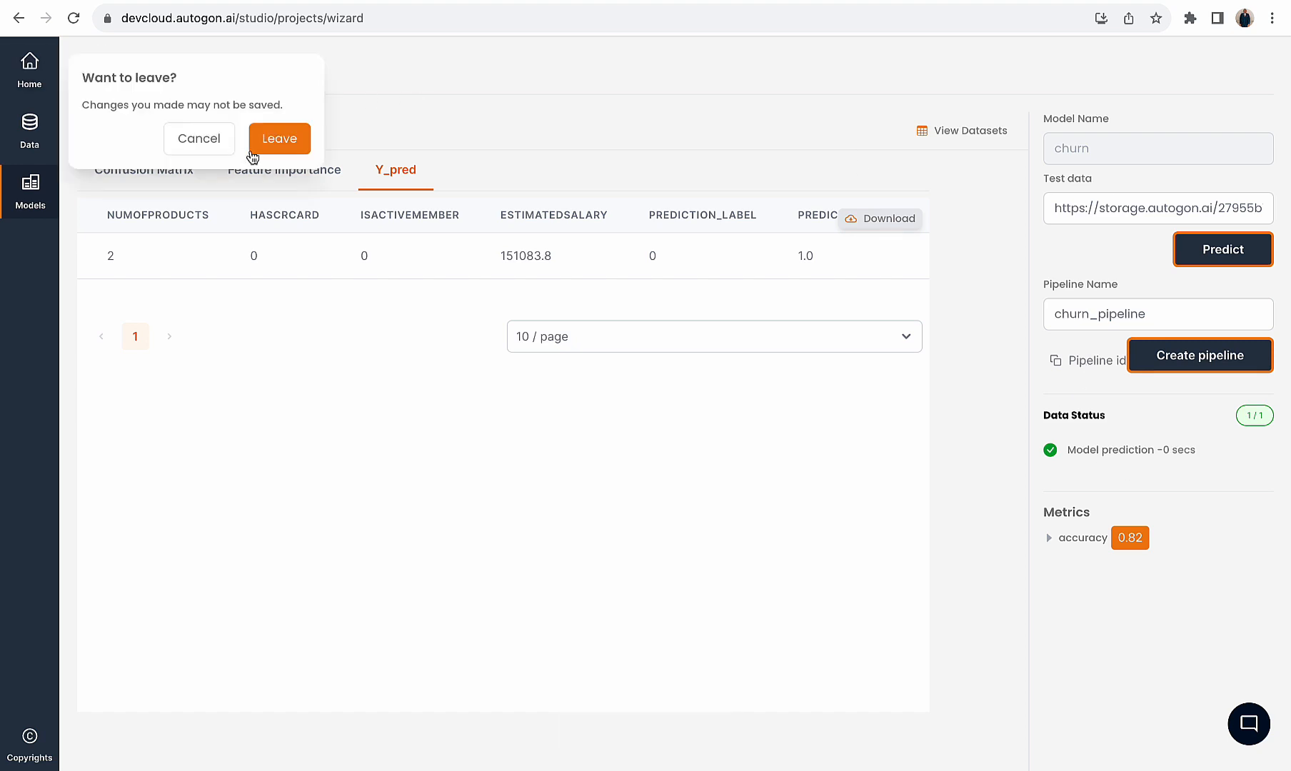
In Quick Predikt, select the Bank Customer Churn Prediction project, Churn model and link input
{"action": "left_click", "coordinate": [275, 145]}
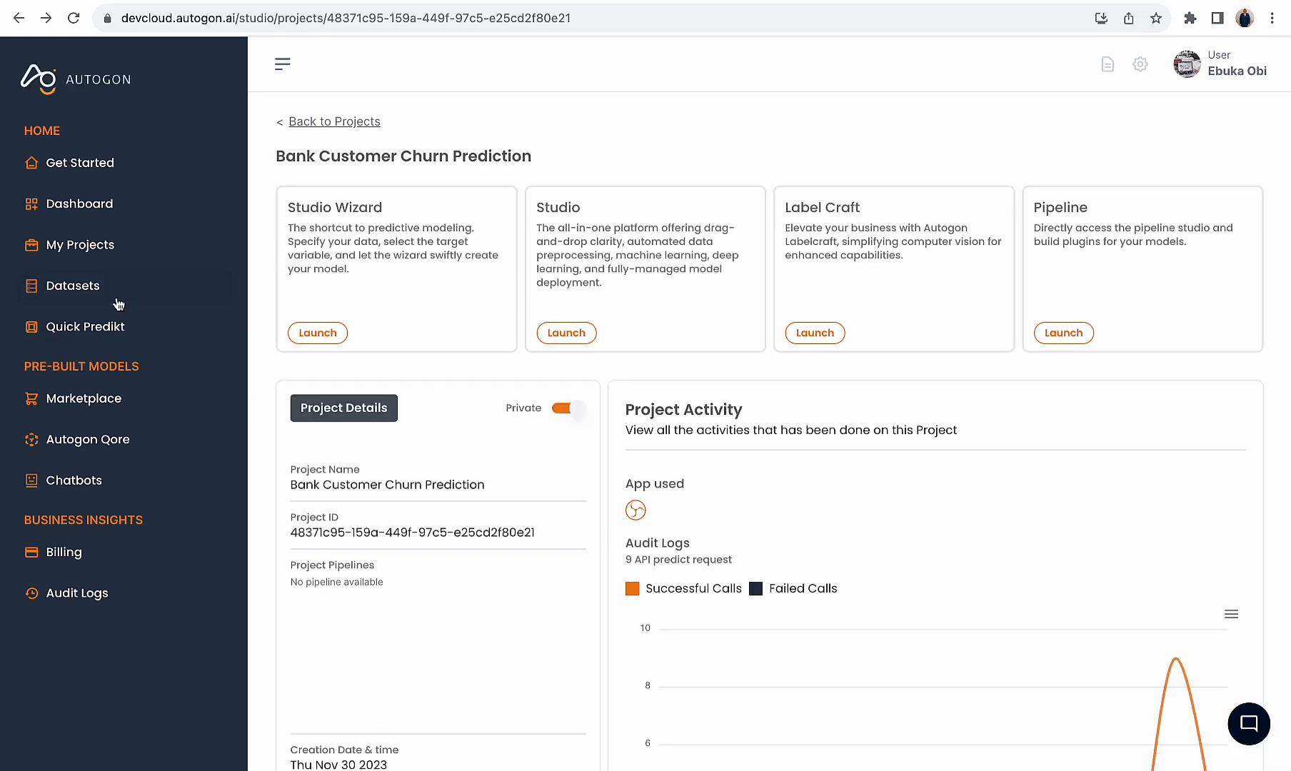
{"action": "left_click", "coordinate": [136, 320]}
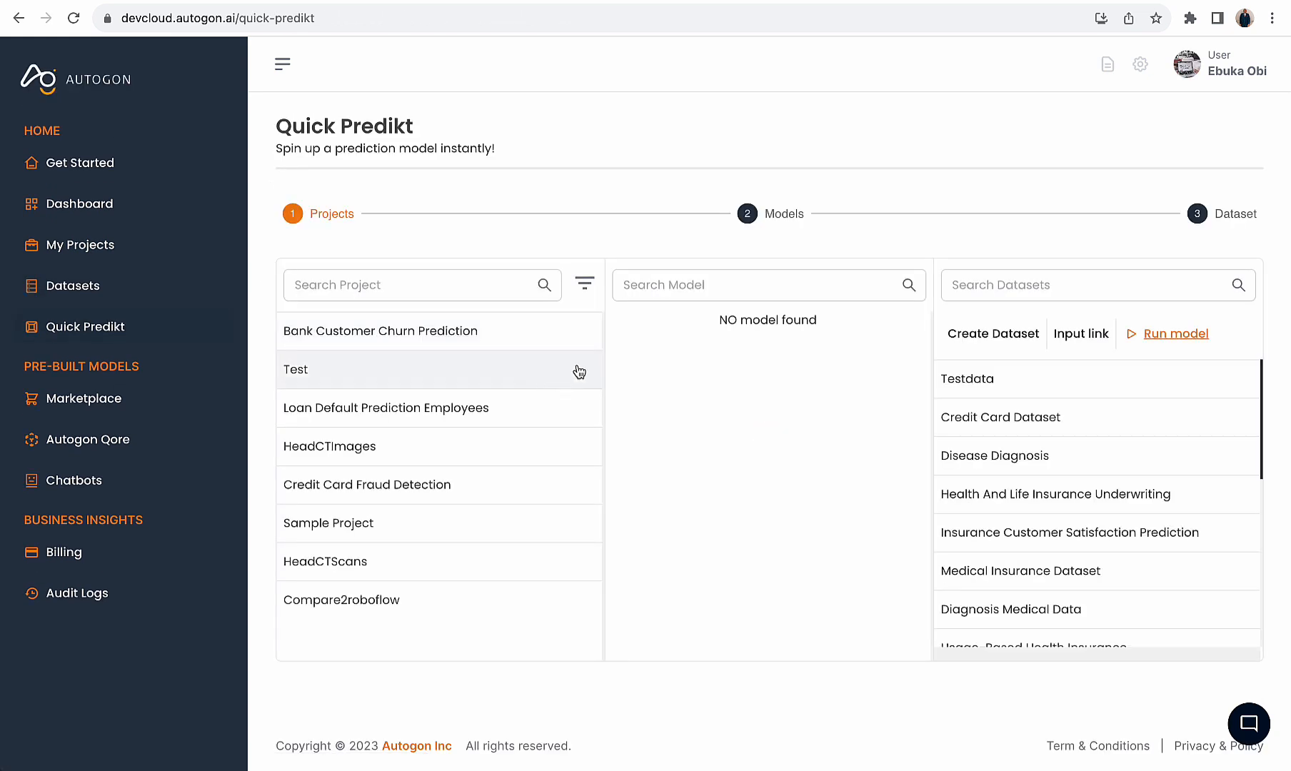
{"action": "left_click", "coordinate": [394, 334]}
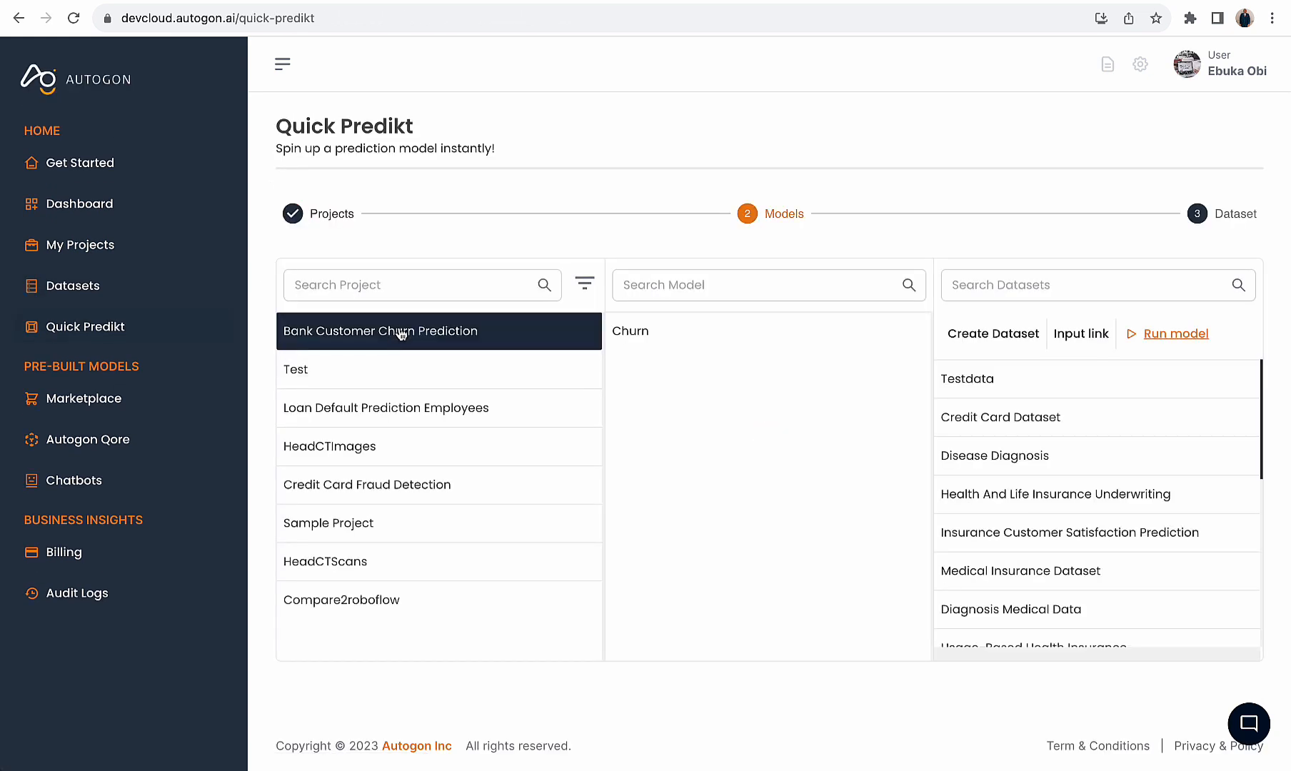
{"action": "left_click", "coordinate": [647, 335]}
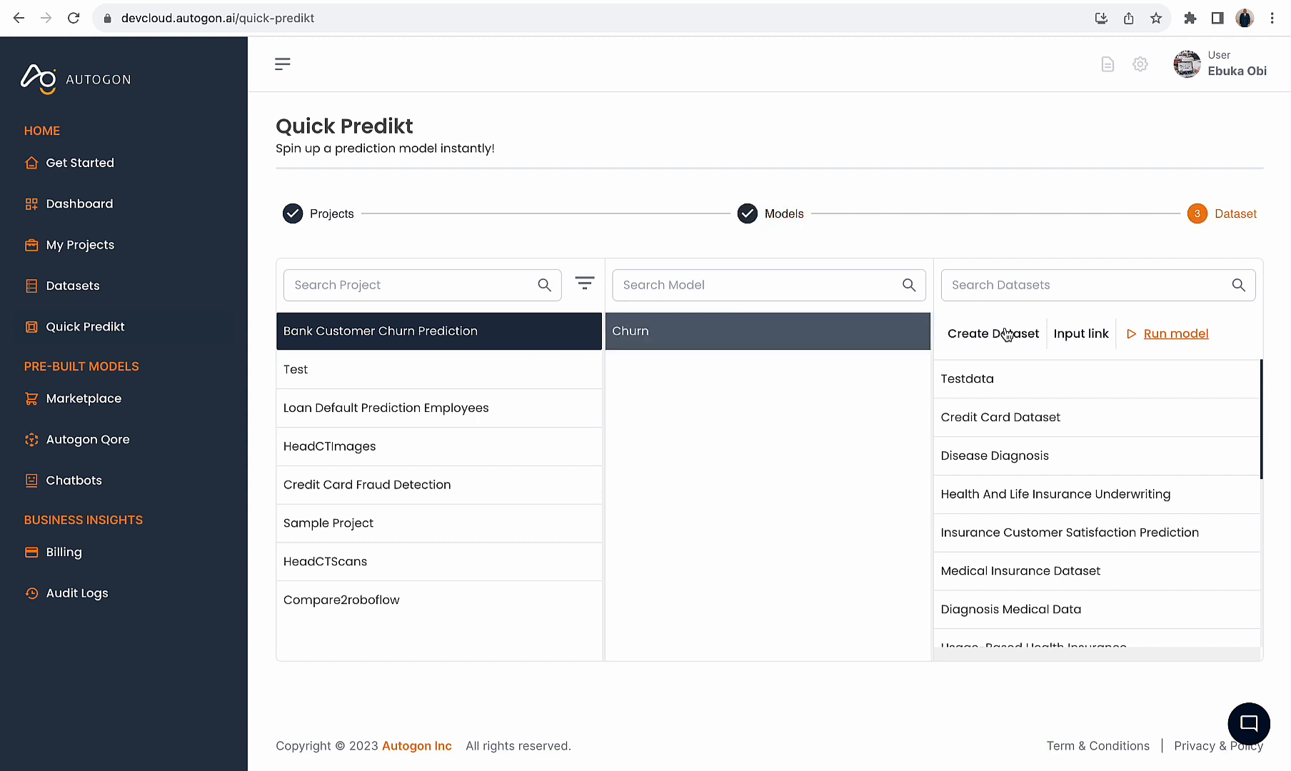
{"action": "left_click", "coordinate": [1082, 335]}
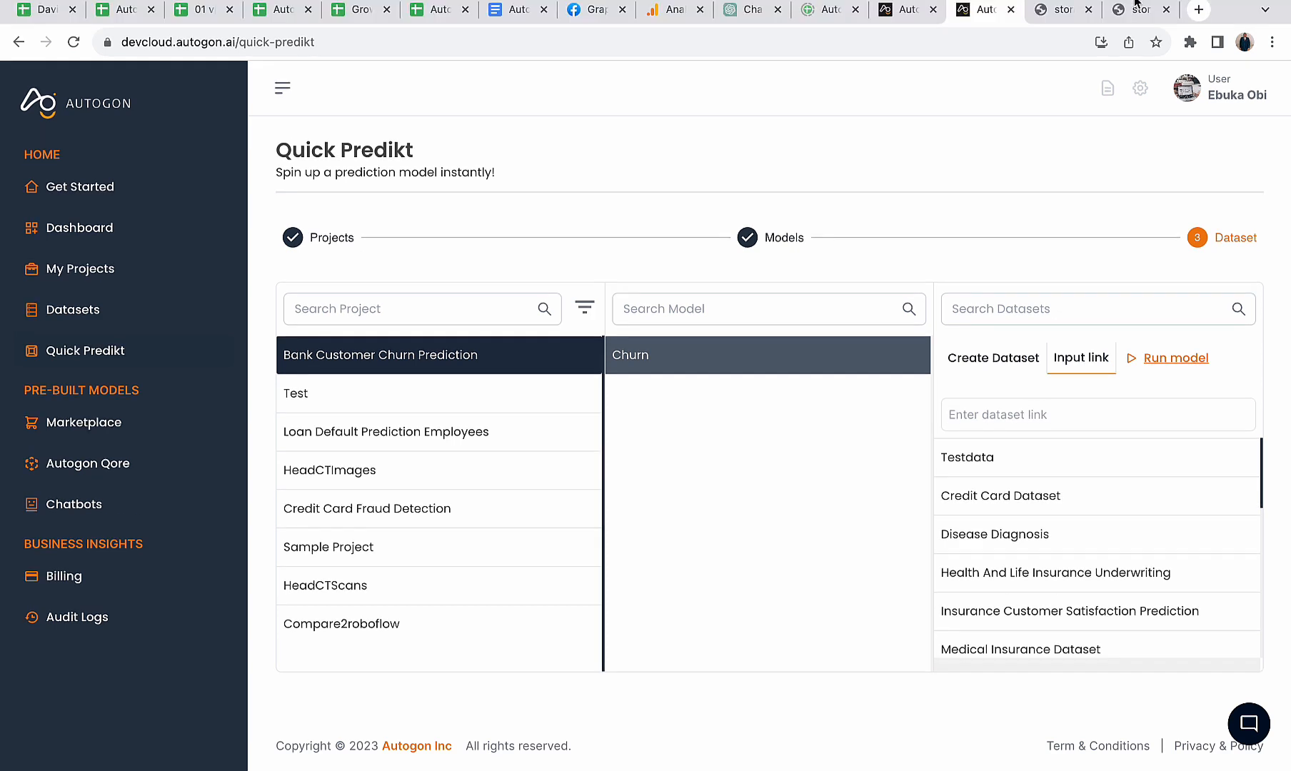
Paste the one-row CSV's address as the dataset link and open Quick Predict
{"action": "left_click", "coordinate": [1135, 11]}
{"action": "left_click", "coordinate": [643, 38]}
{"action": "key", "text": "super+a"}
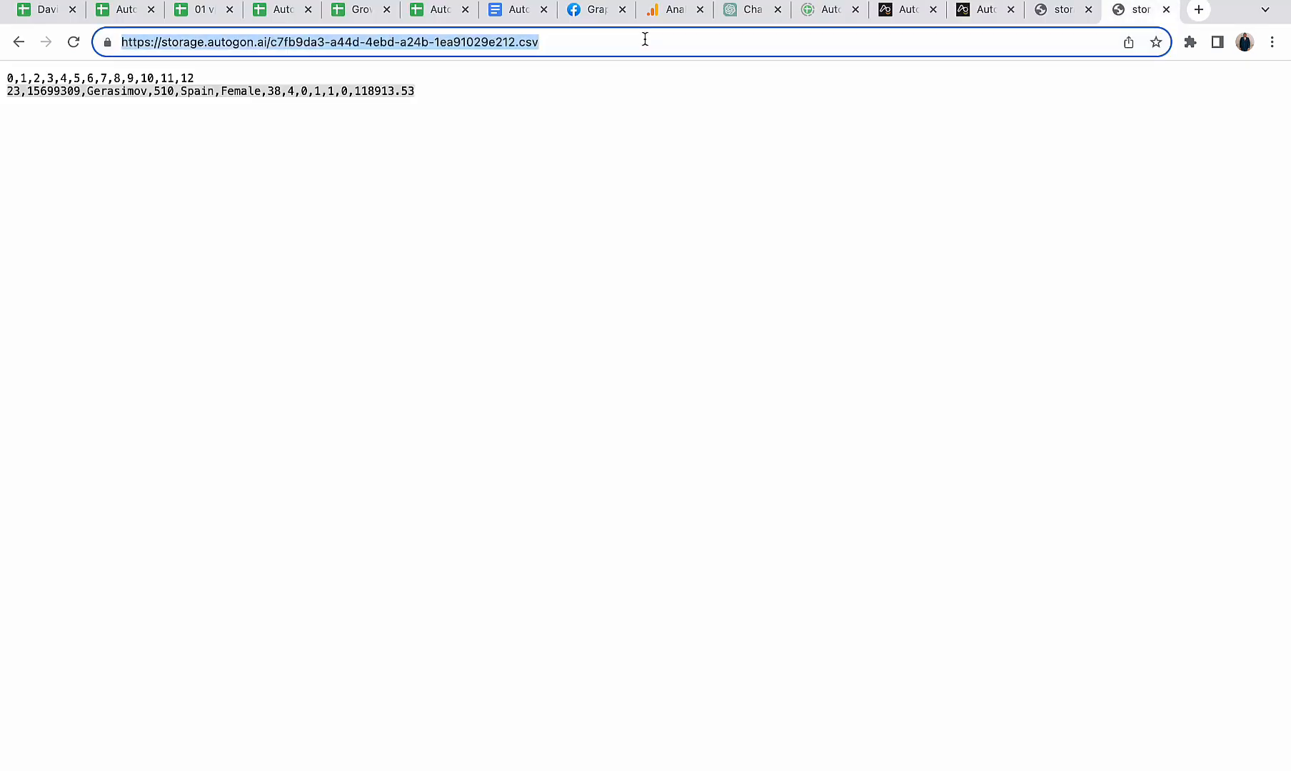
{"action": "left_click", "coordinate": [1052, 17]}
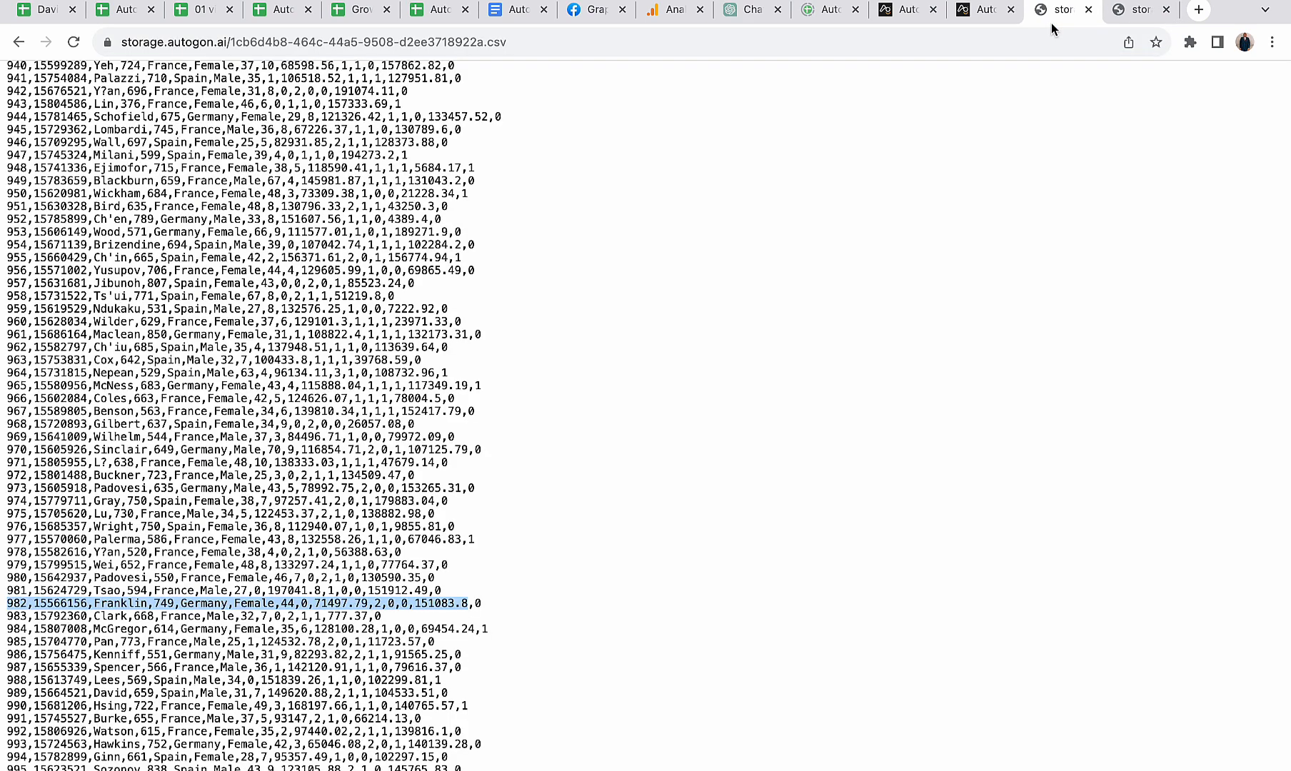
{"action": "left_click", "coordinate": [971, 12]}
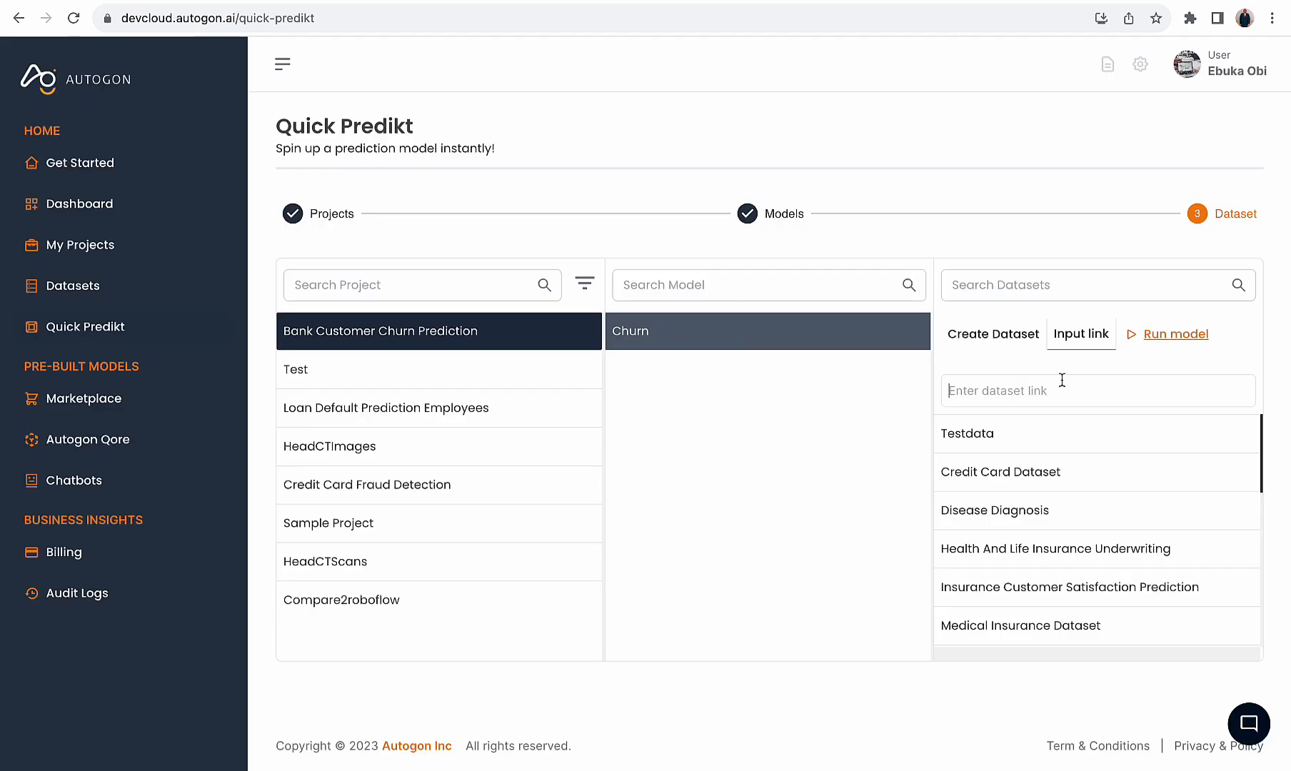
{"action": "key", "text": "super+v"}
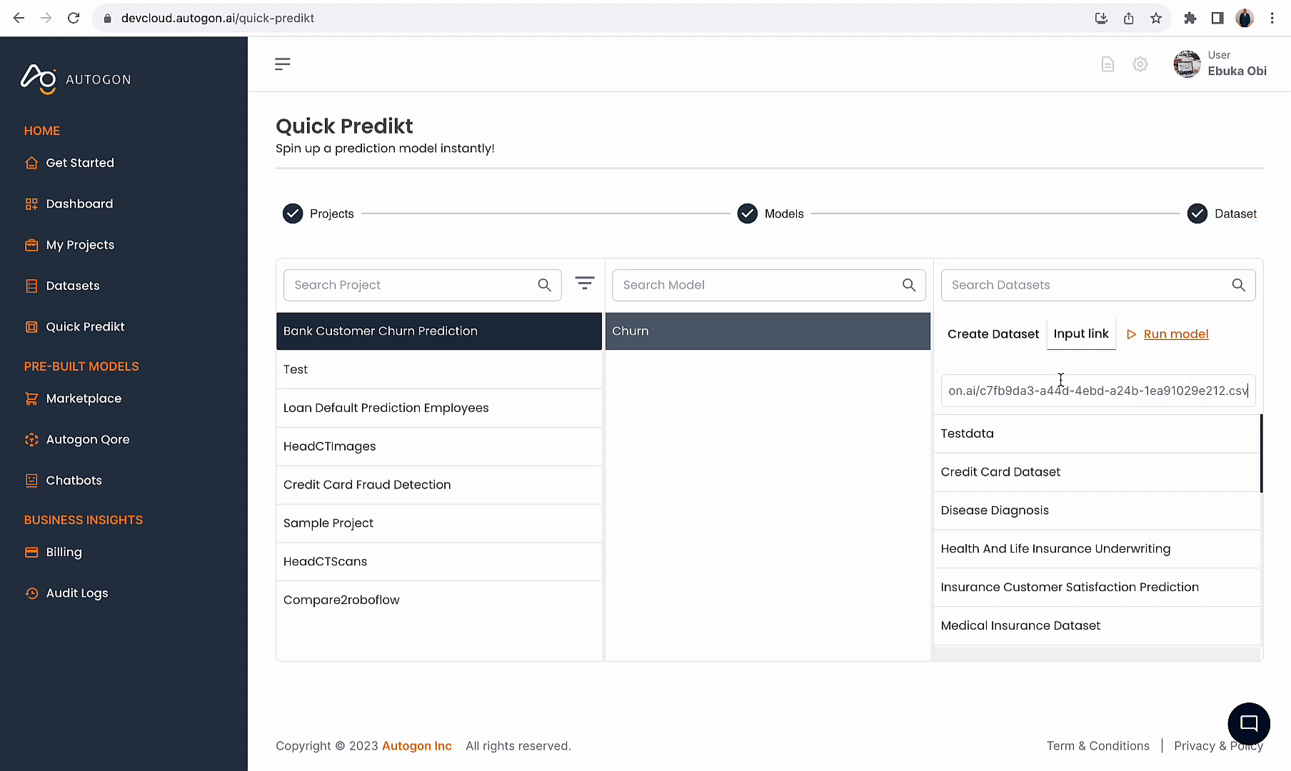
{"action": "left_click", "coordinate": [1172, 334]}
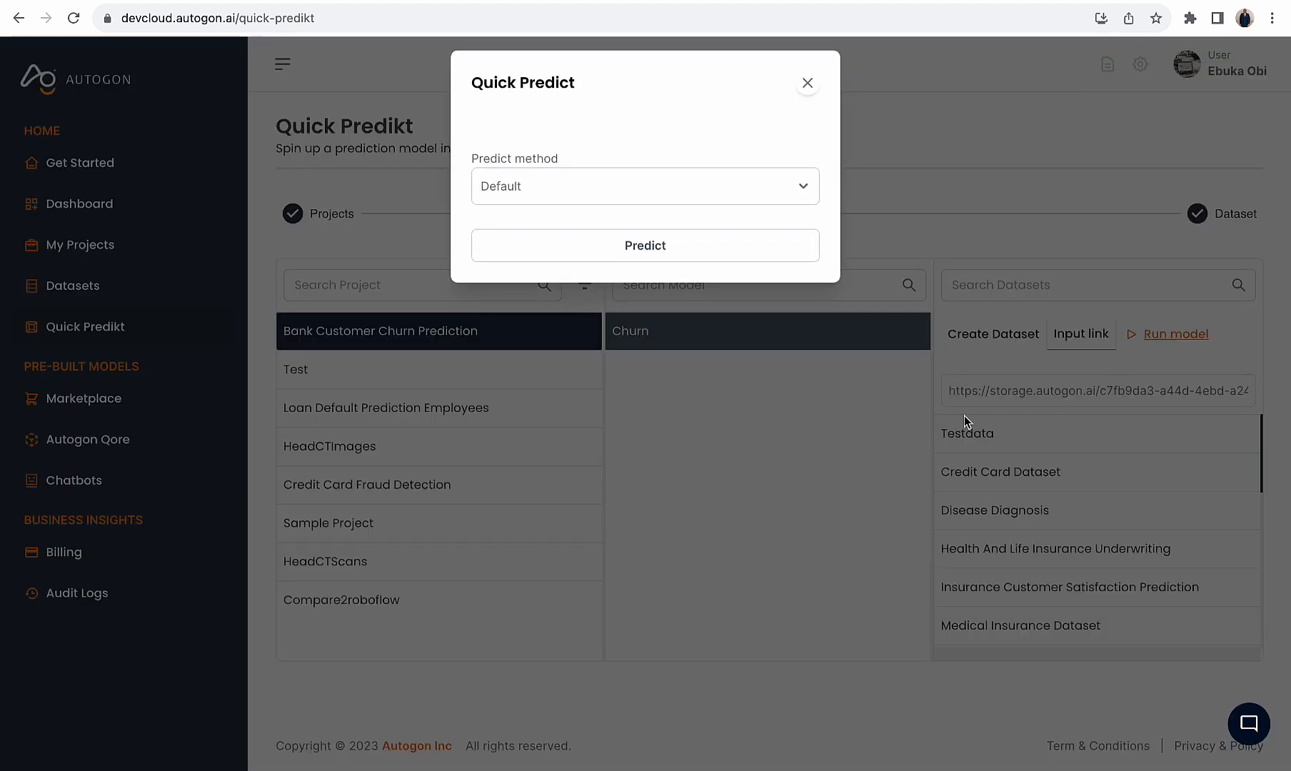
Predict using the Pipeline method with churn_pipeline selected
{"action": "left_click", "coordinate": [686, 188]}
{"action": "left_click", "coordinate": [614, 257]}
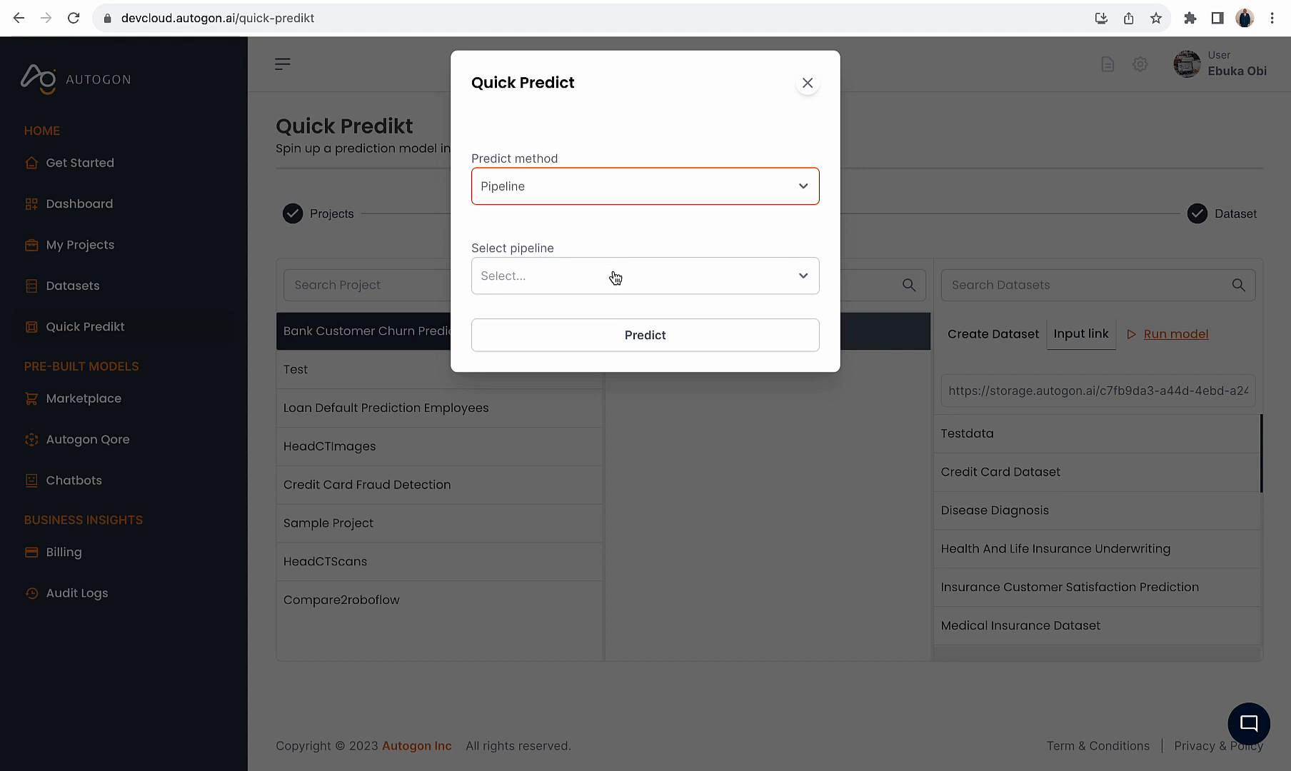
{"action": "left_click", "coordinate": [613, 280]}
{"action": "left_click", "coordinate": [596, 319]}
{"action": "left_click", "coordinate": [597, 335]}
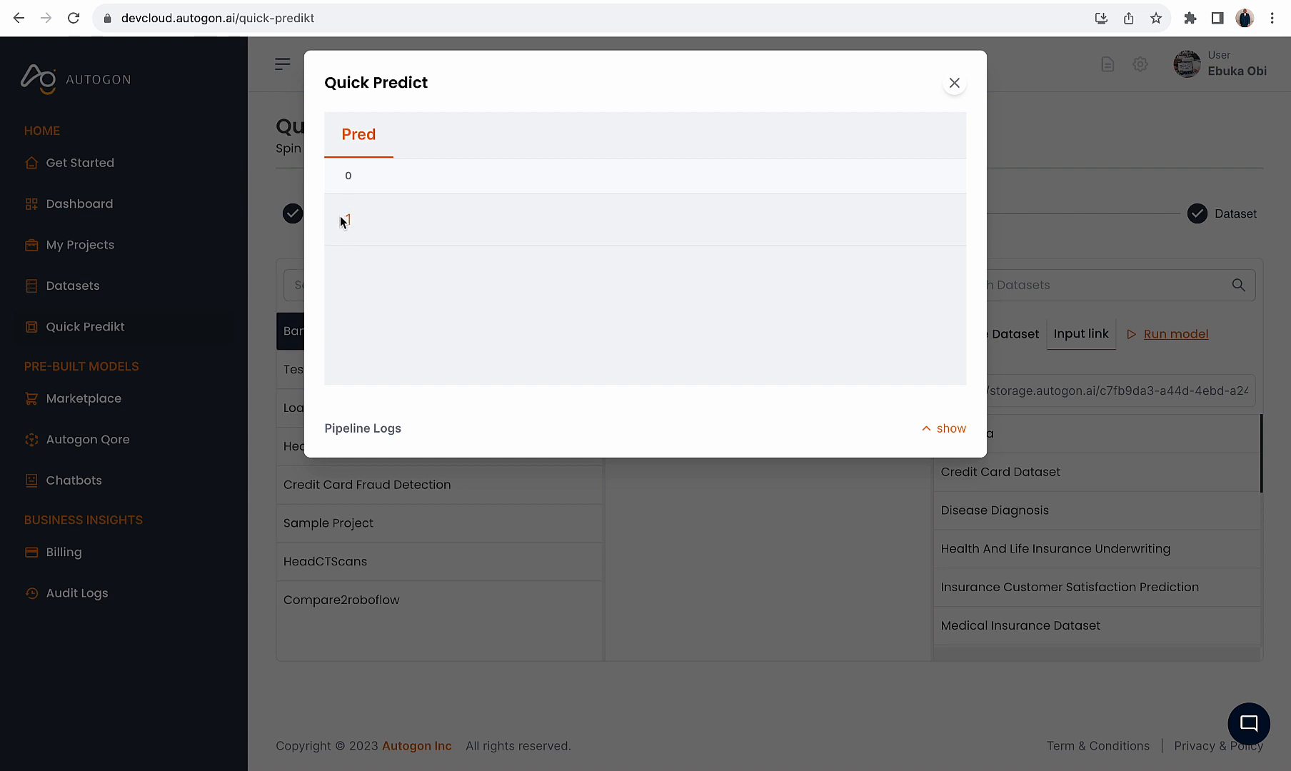
Review the 0 and 1 predictions, close the results, and go to My Projects
{"action": "double_click", "coordinate": [343, 221]}
{"action": "left_click", "coordinate": [953, 85]}
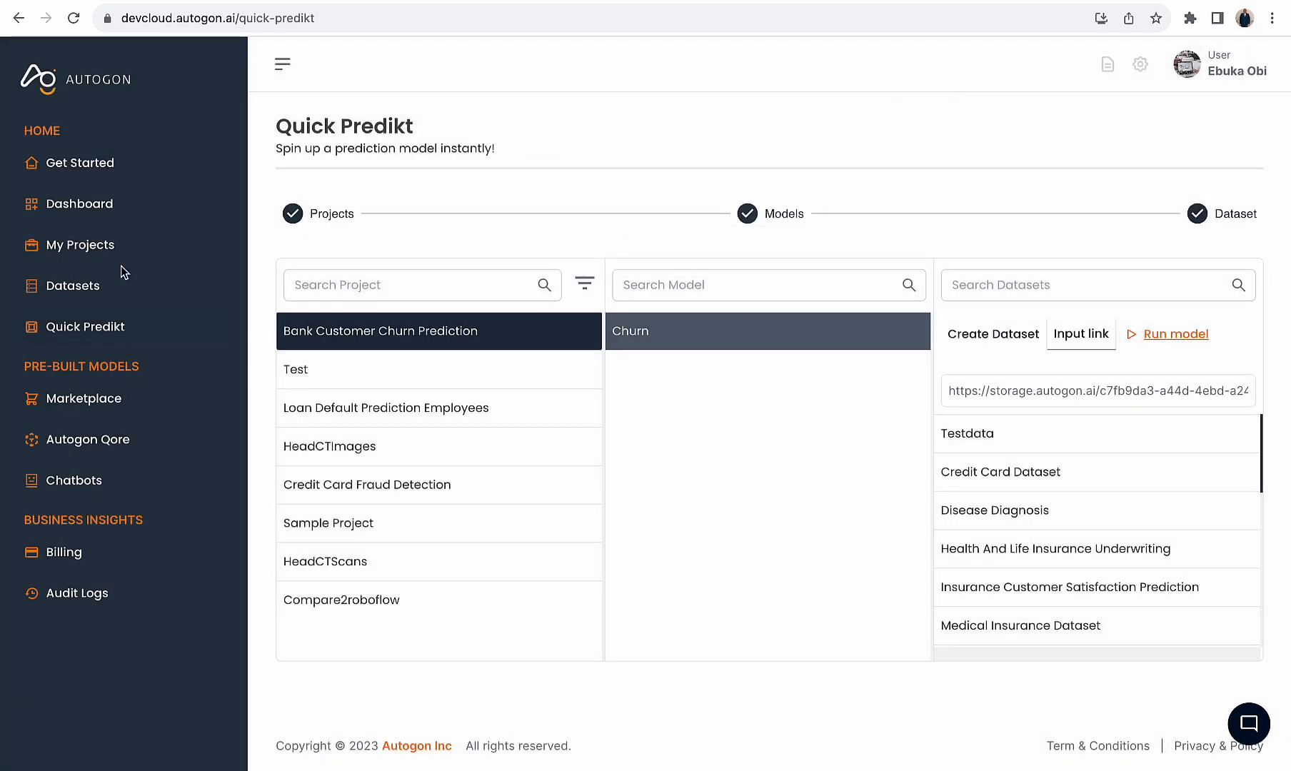
{"action": "left_click", "coordinate": [113, 253]}
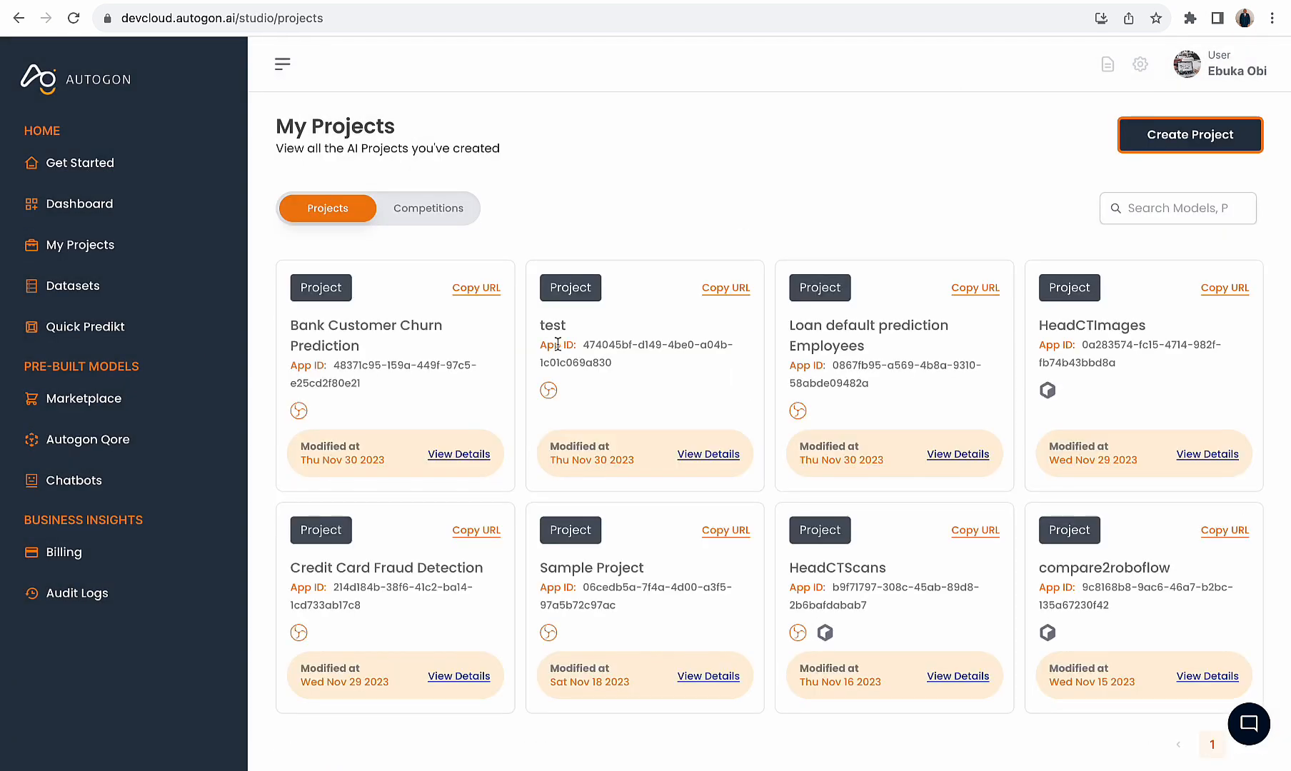
Open the Bank Customer Churn Prediction project's details and launch it in Studio
{"action": "left_click", "coordinate": [459, 455]}
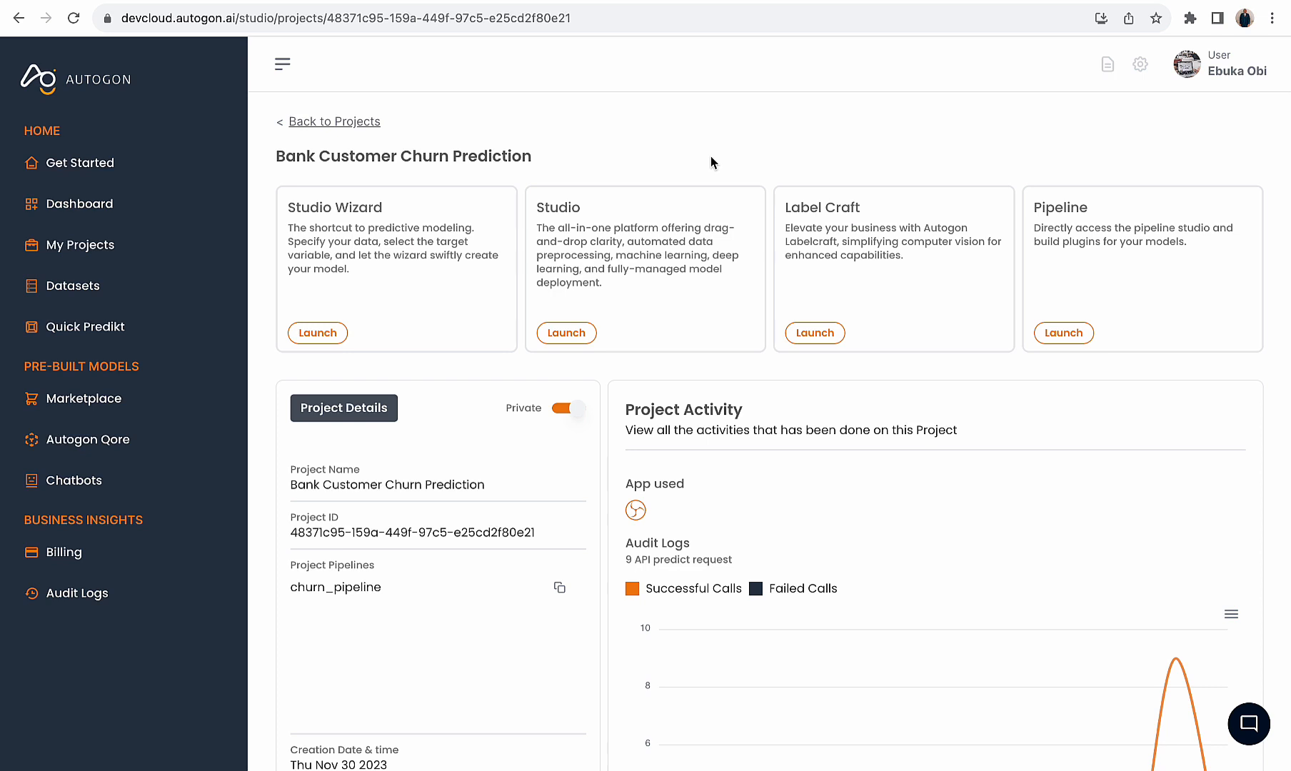
{"action": "left_click", "coordinate": [566, 333]}
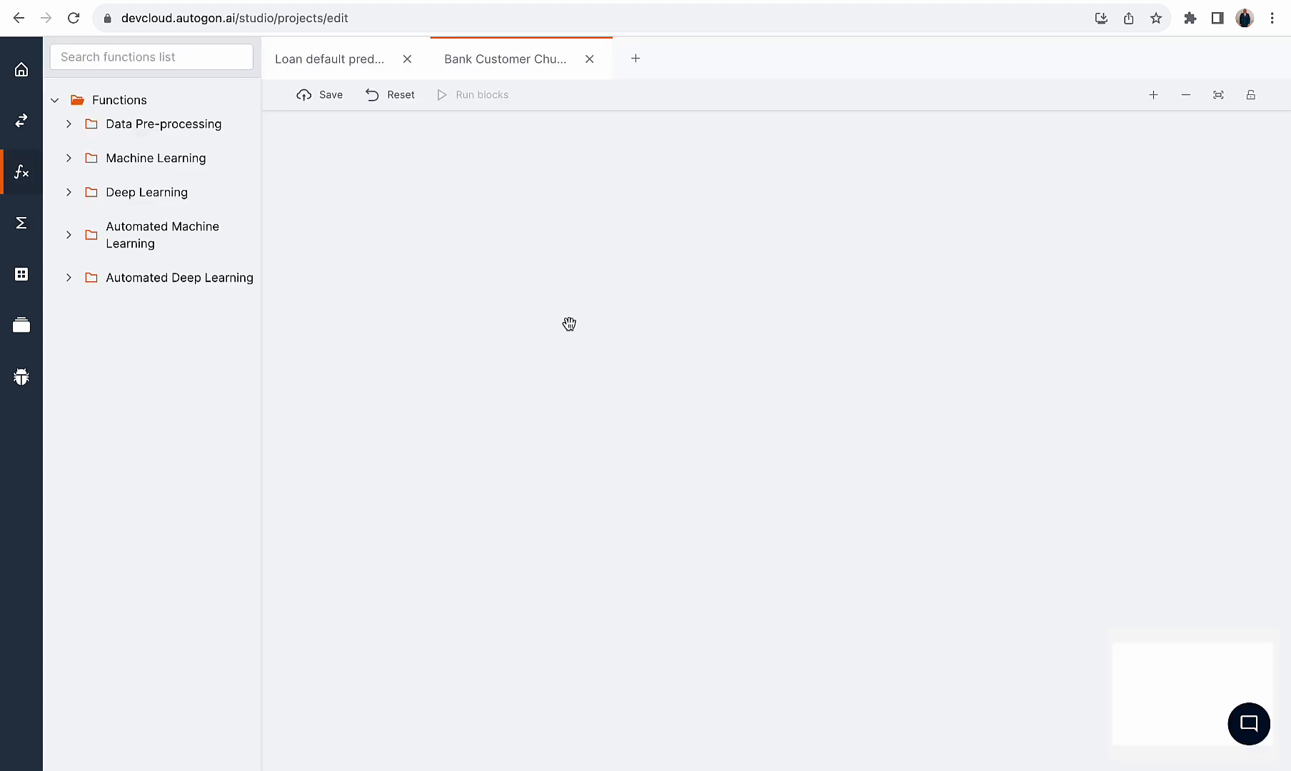
Close the Loan default tab and place a Data Input block from Data Pre-processing on the canvas
{"action": "left_click", "coordinate": [407, 60]}
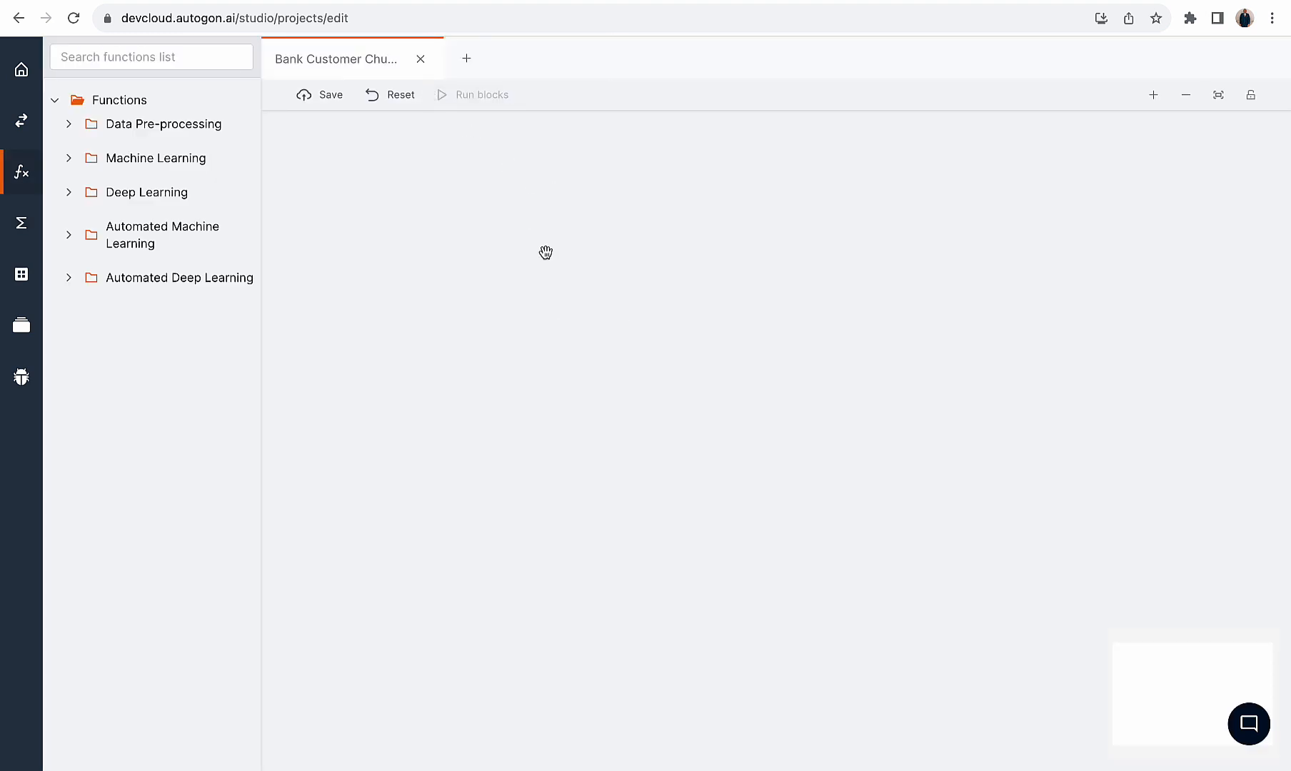
{"action": "left_click", "coordinate": [159, 123]}
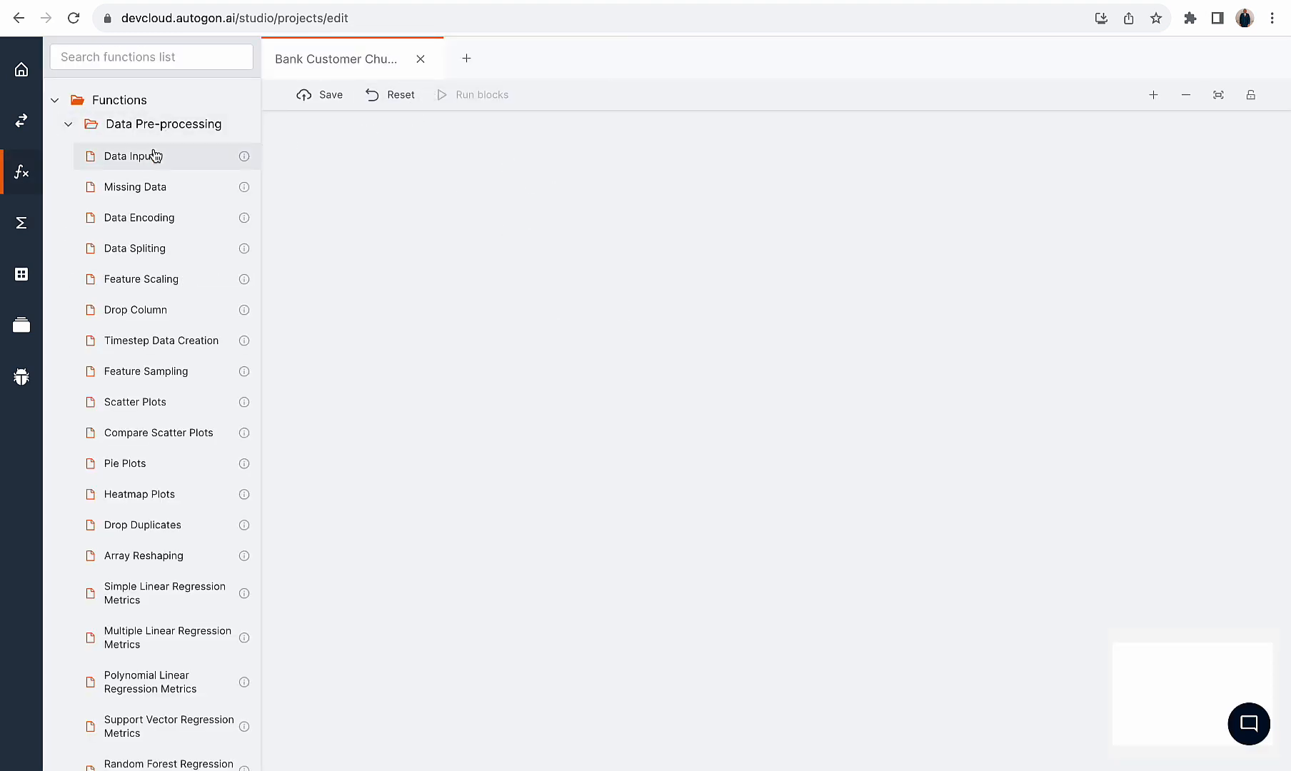
{"action": "left_click_drag", "start_coordinate": [121, 158], "coordinate": [564, 162]}
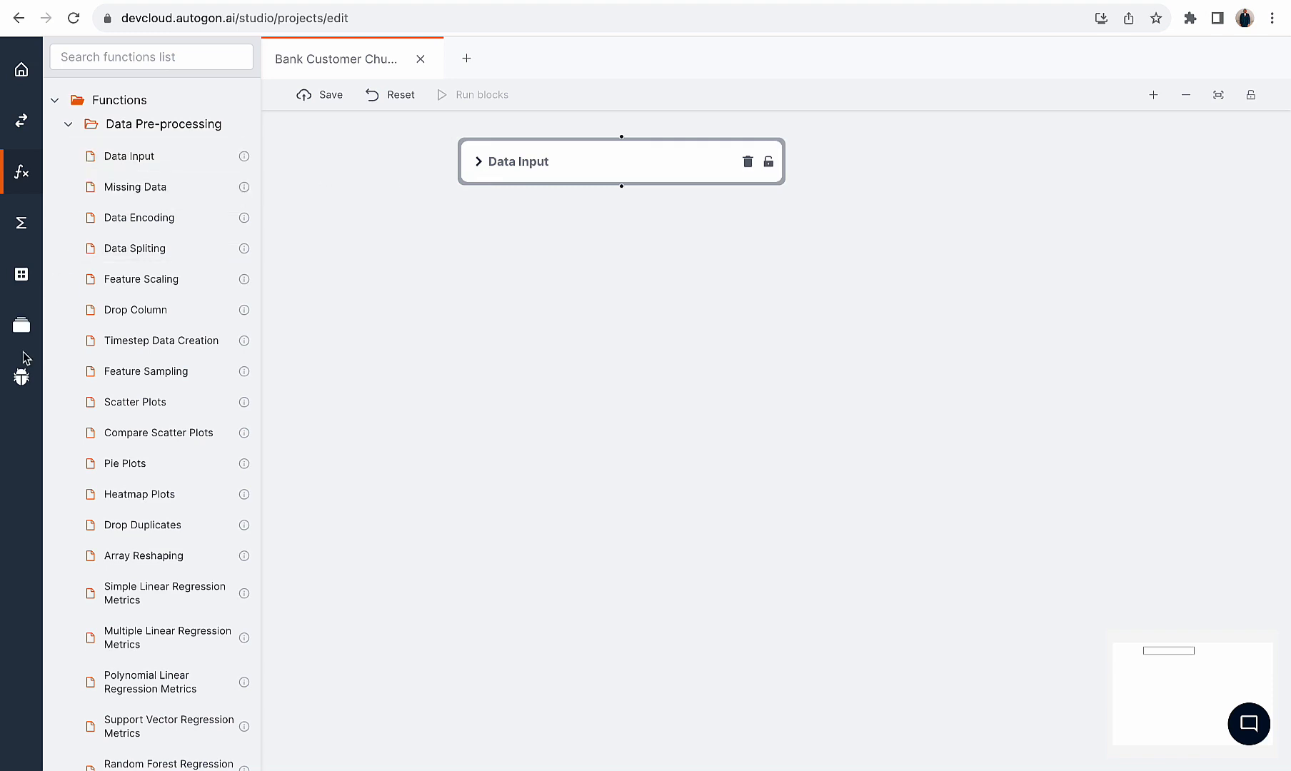
Set the Data Input block's file type to CSV
{"action": "left_click", "coordinate": [22, 275]}
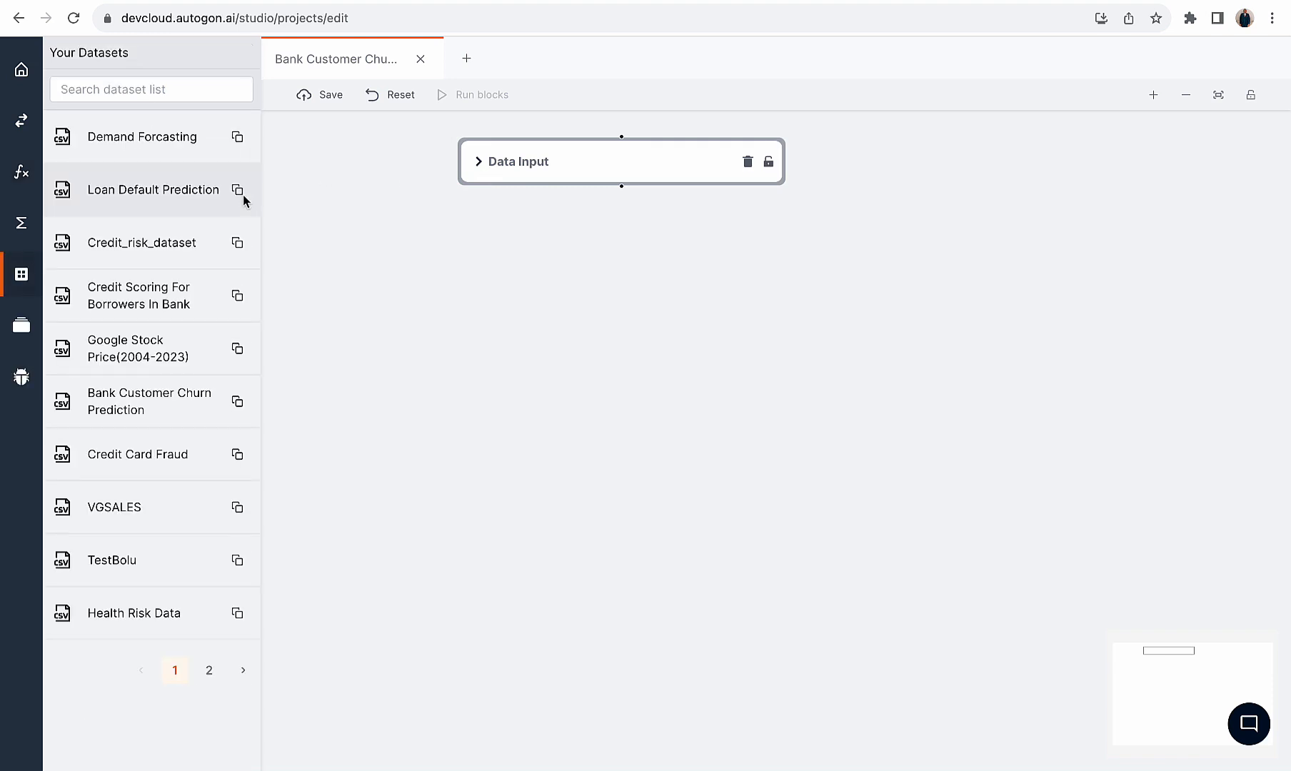
{"action": "left_click", "coordinate": [629, 164]}
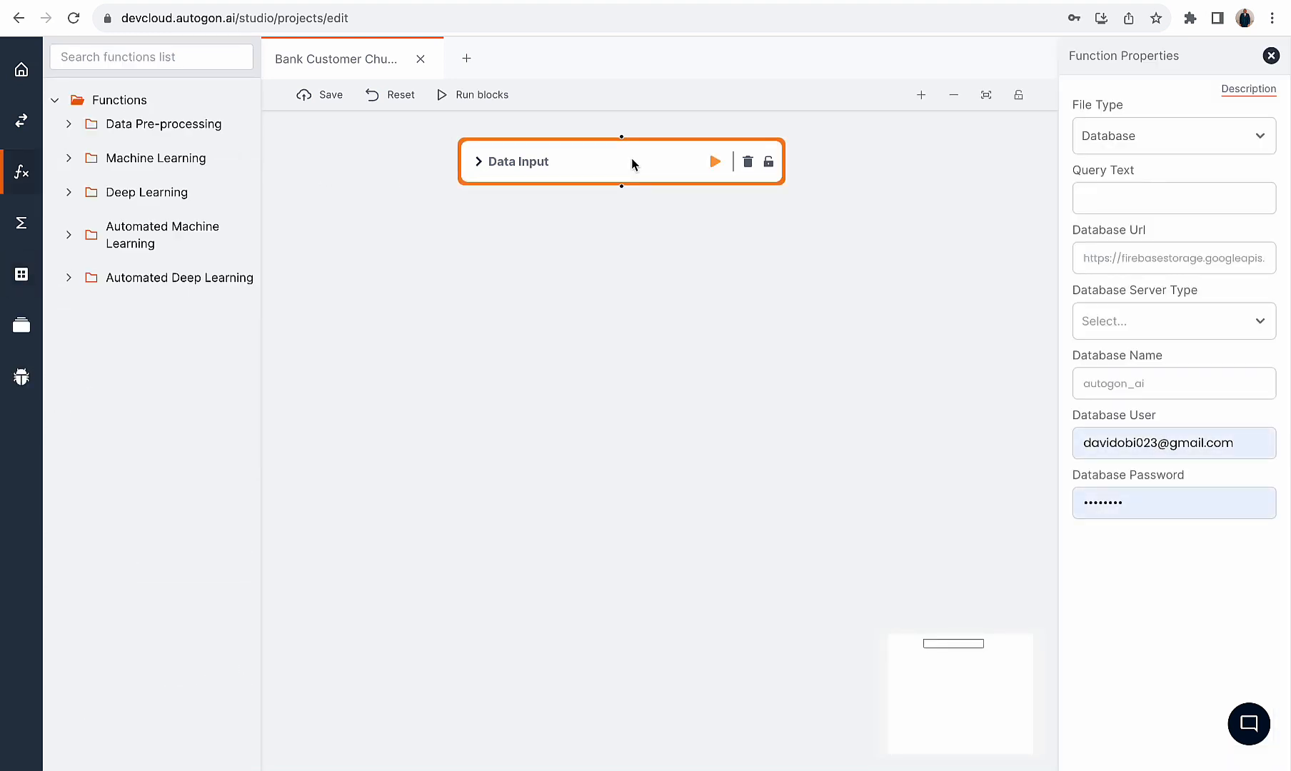
{"action": "left_click", "coordinate": [1178, 134]}
{"action": "left_click", "coordinate": [1141, 201]}
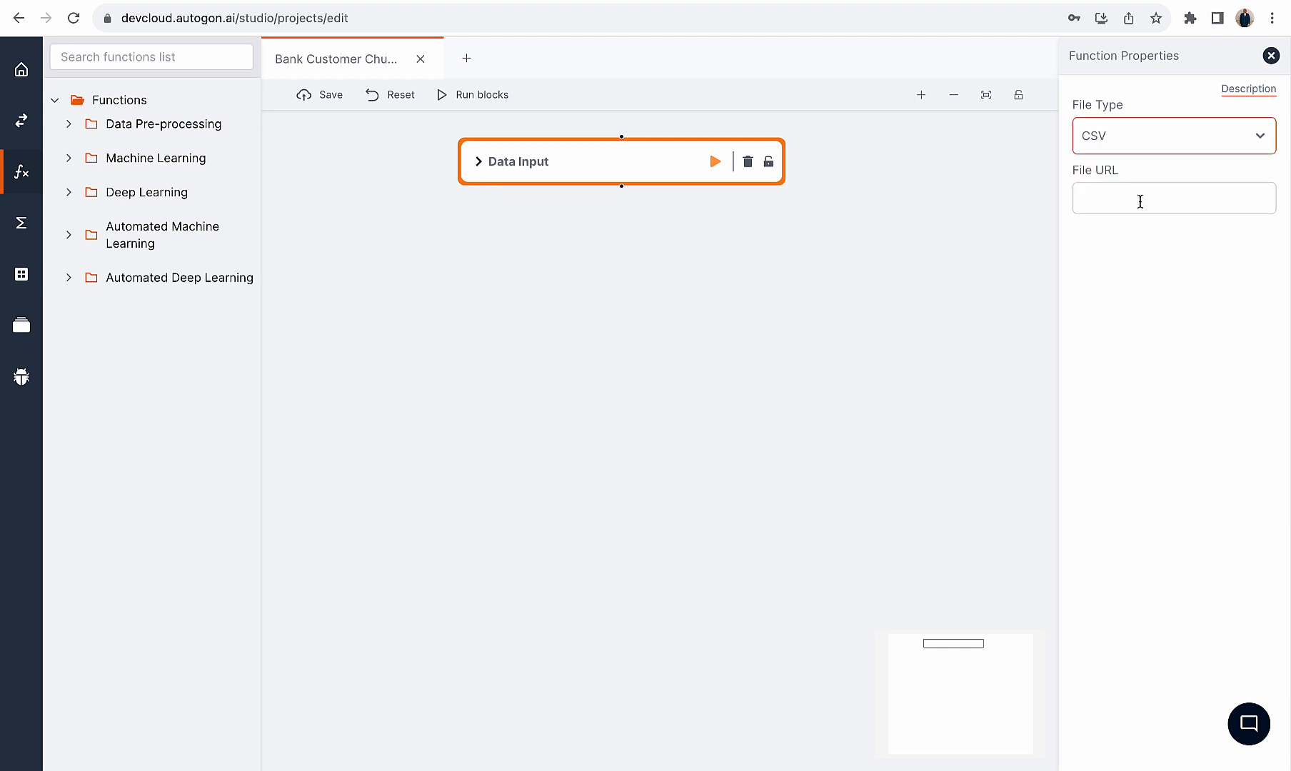
Paste the Bank Customer Churn Prediction dataset URL as File URL, run the block, and check its Dataset output
{"action": "left_click", "coordinate": [21, 279]}
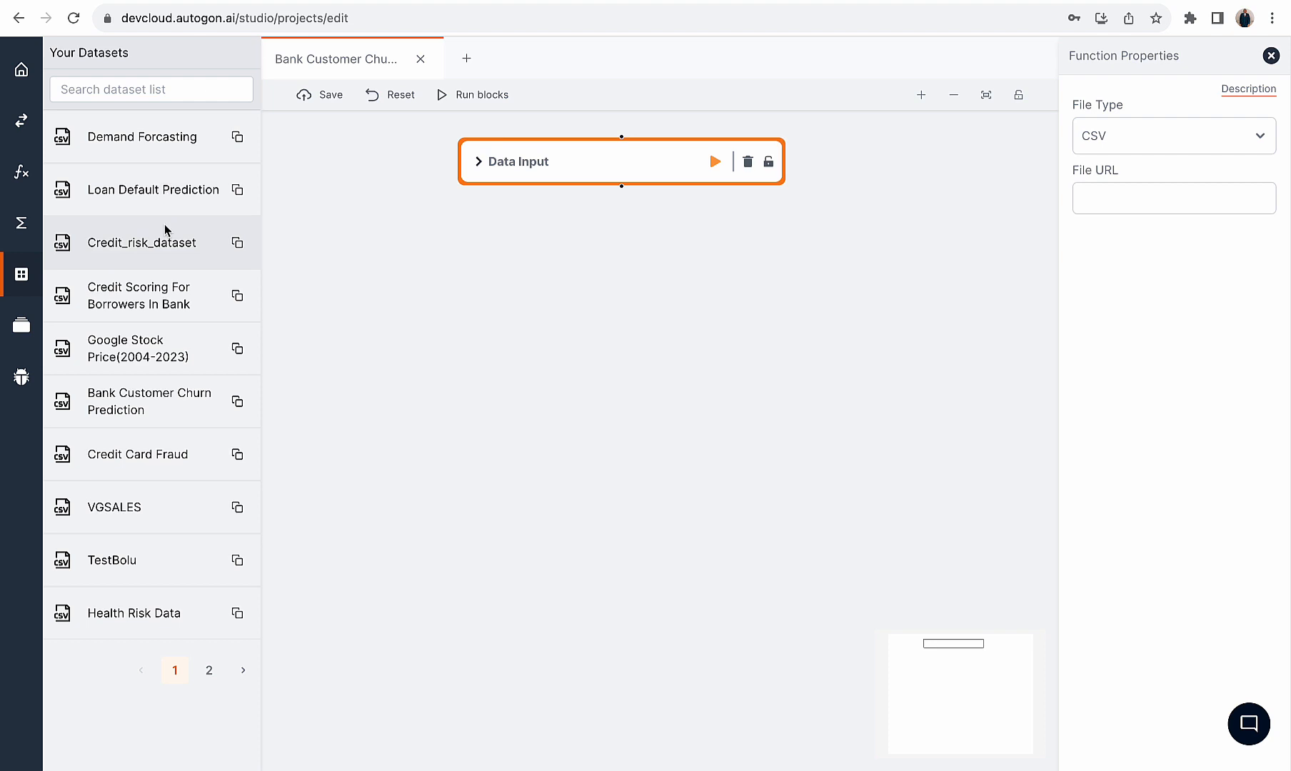
{"action": "left_click", "coordinate": [236, 401]}
{"action": "left_click", "coordinate": [1088, 207]}
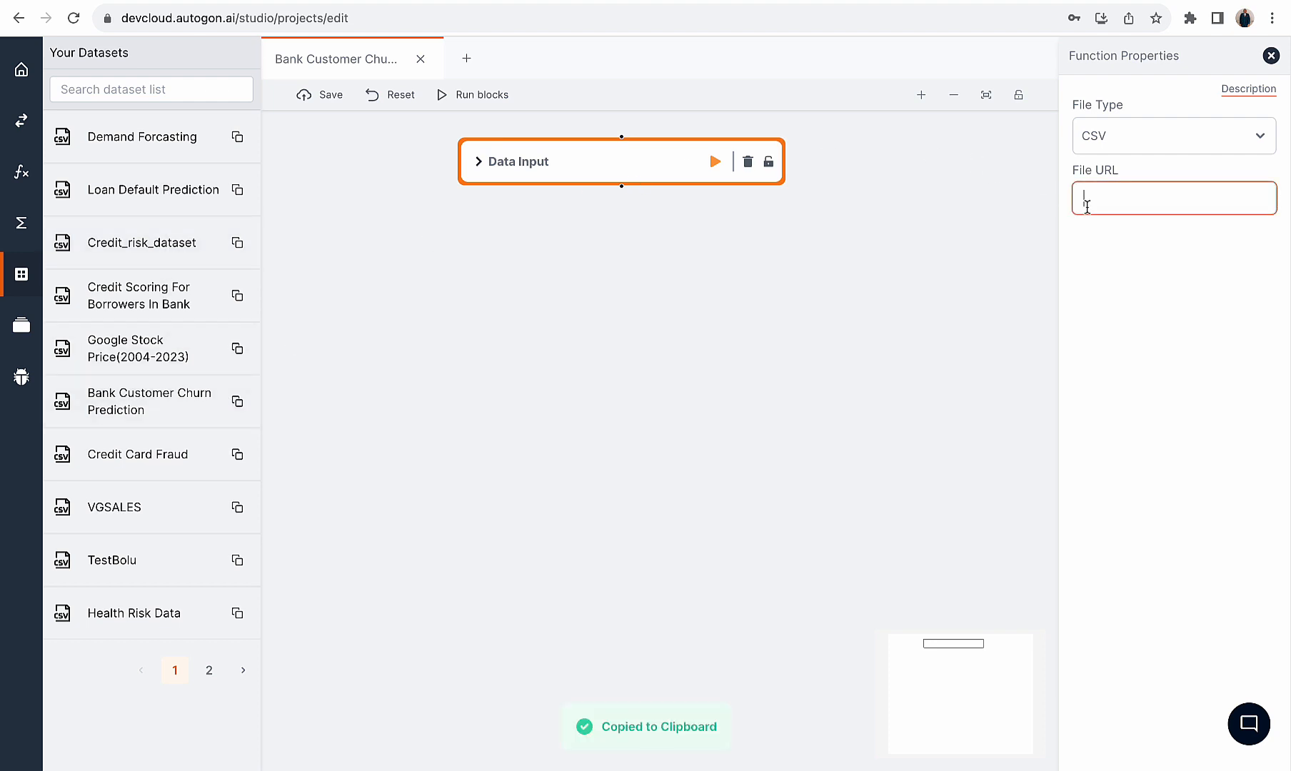
{"action": "key", "text": "ctrl+v"}
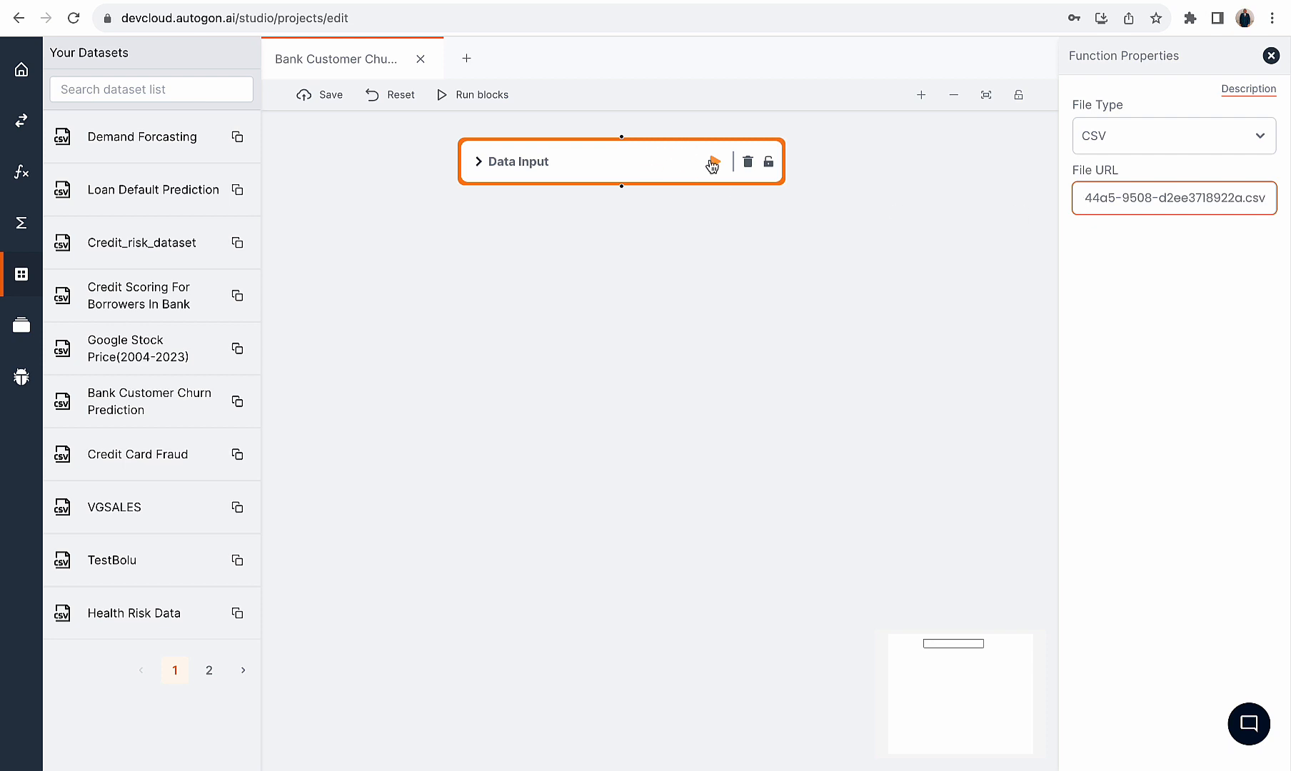
{"action": "left_click", "coordinate": [715, 161]}
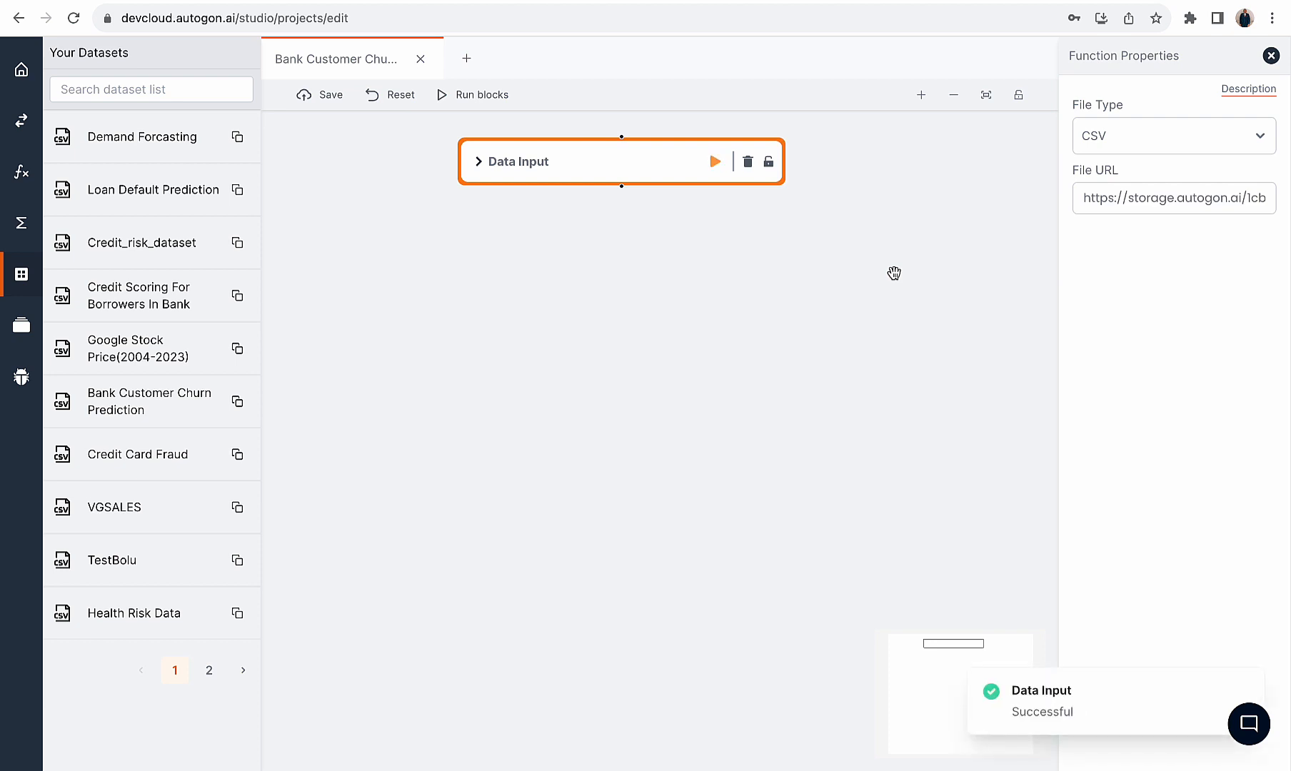
{"action": "left_click", "coordinate": [21, 223]}
{"action": "left_click", "coordinate": [76, 85]}
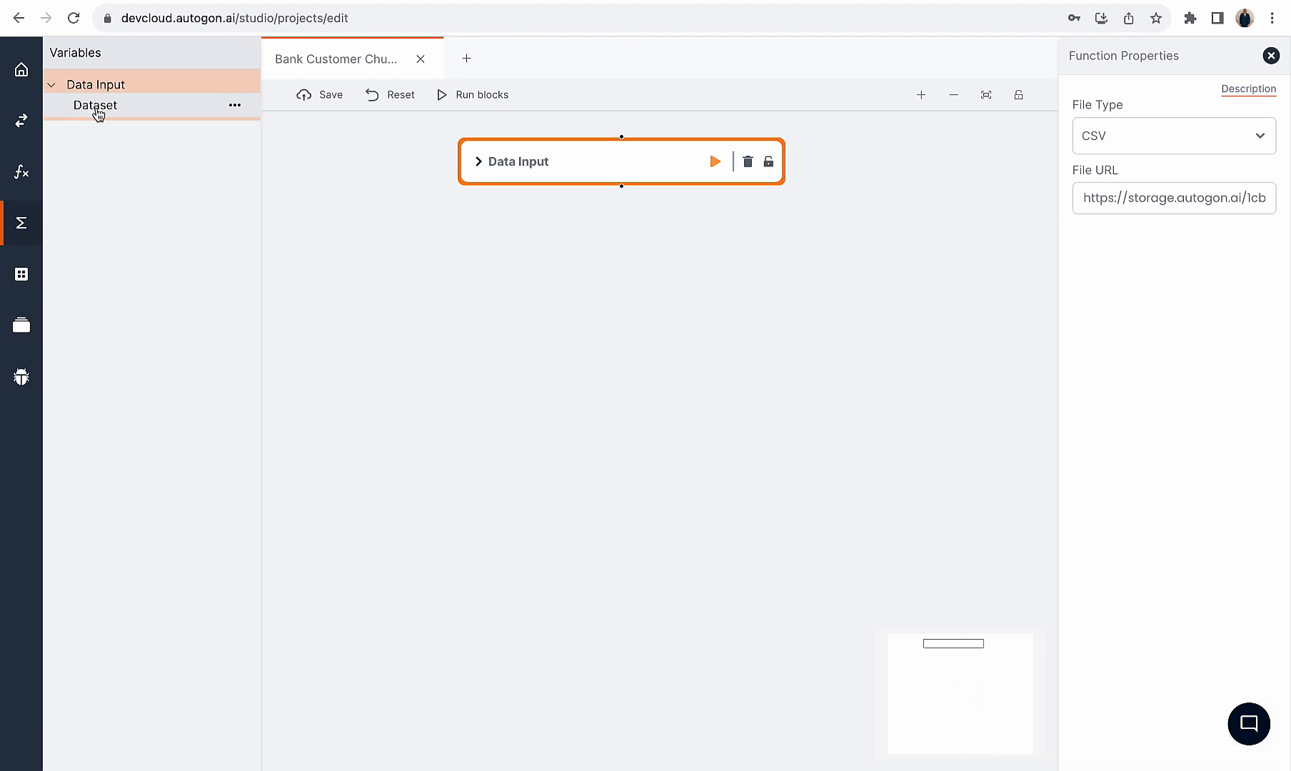
{"action": "left_click", "coordinate": [93, 105]}
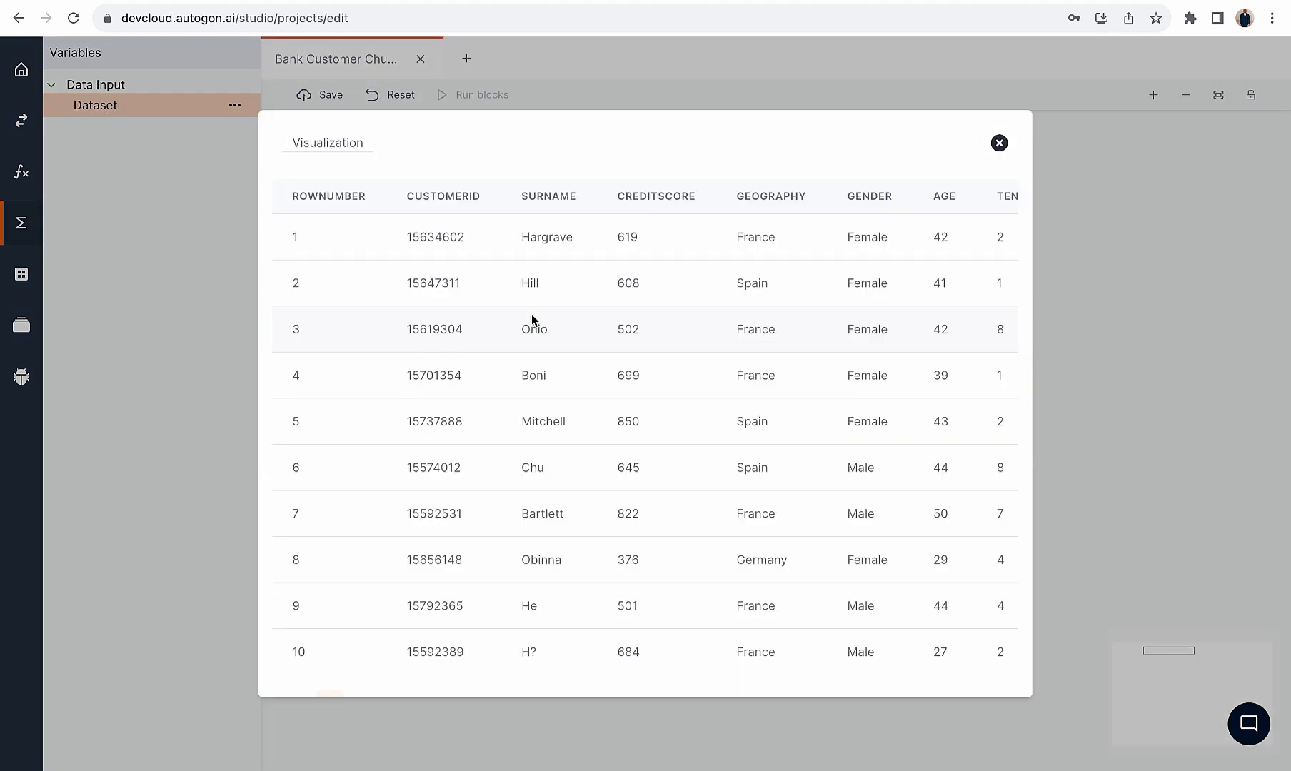
{"action": "left_click_drag", "start_coordinate": [375, 203], "coordinate": [274, 202]}
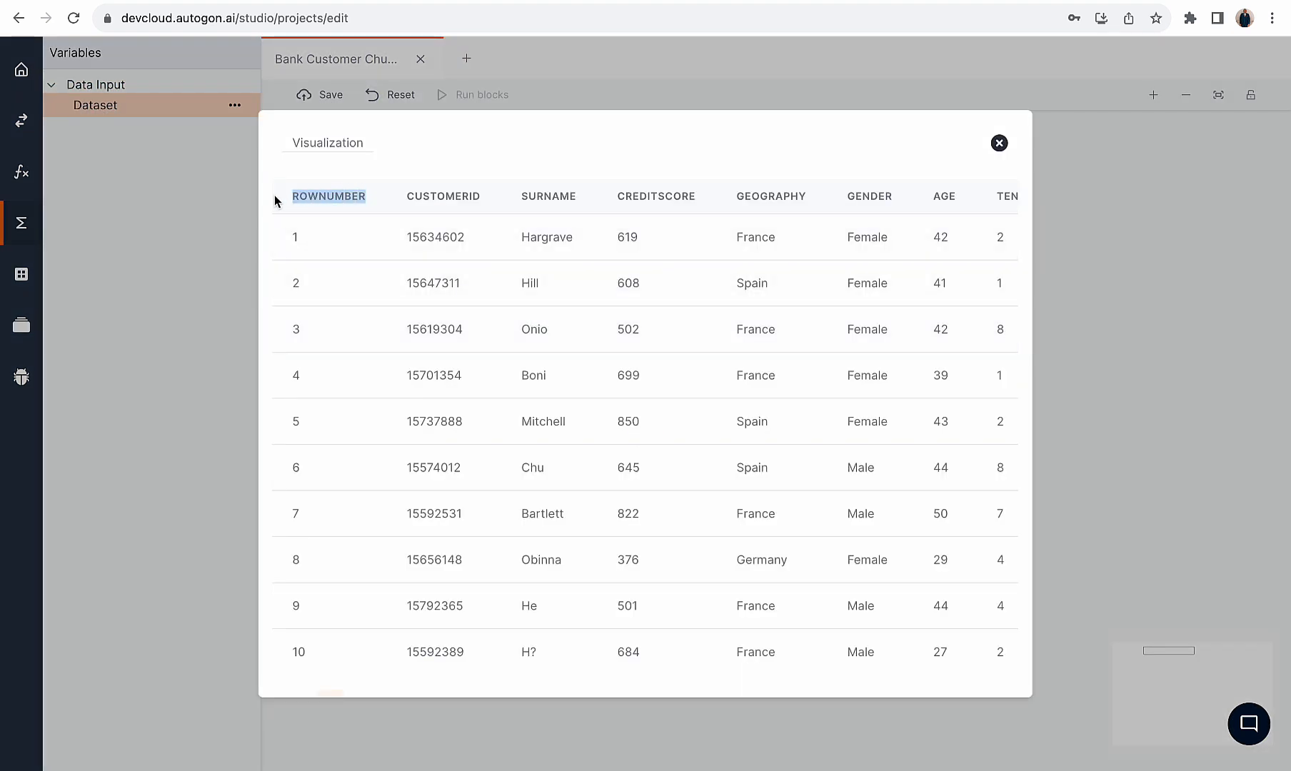
{"action": "left_click", "coordinate": [336, 201]}
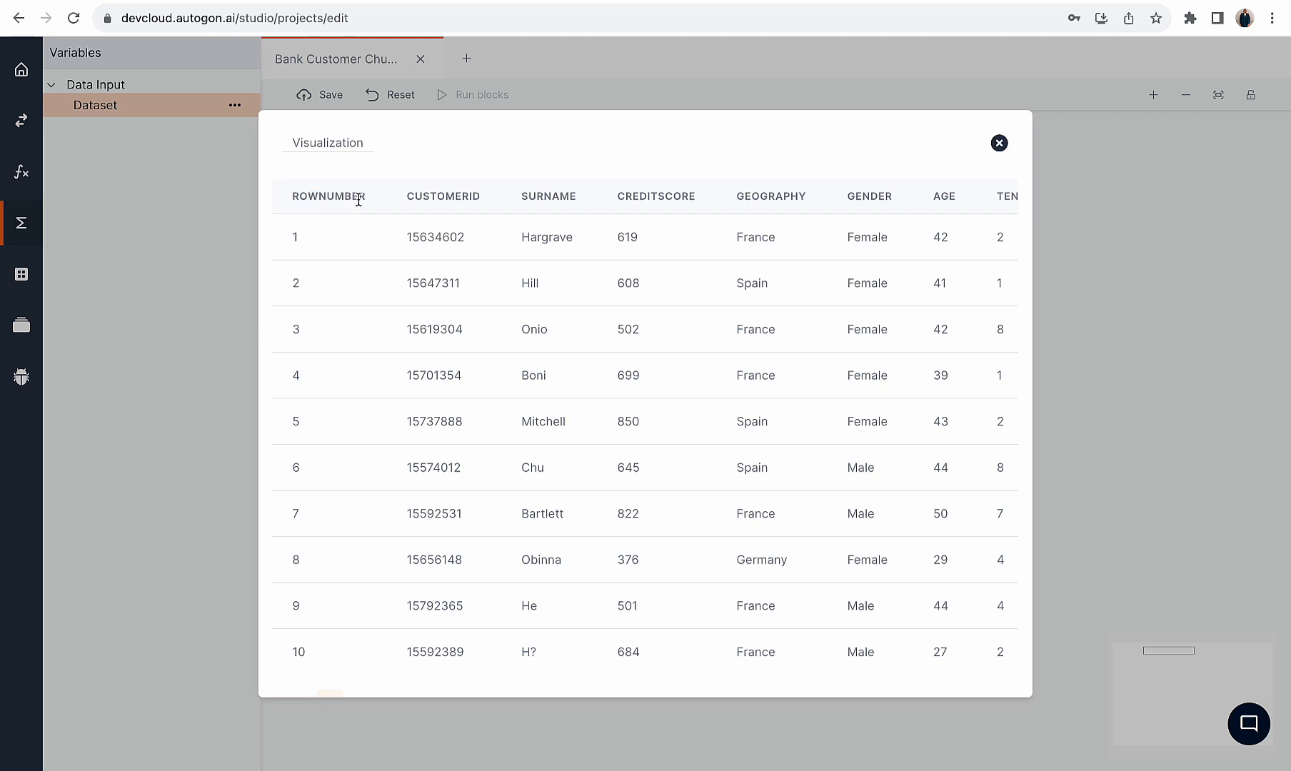
{"action": "left_click_drag", "start_coordinate": [367, 202], "coordinate": [293, 200]}
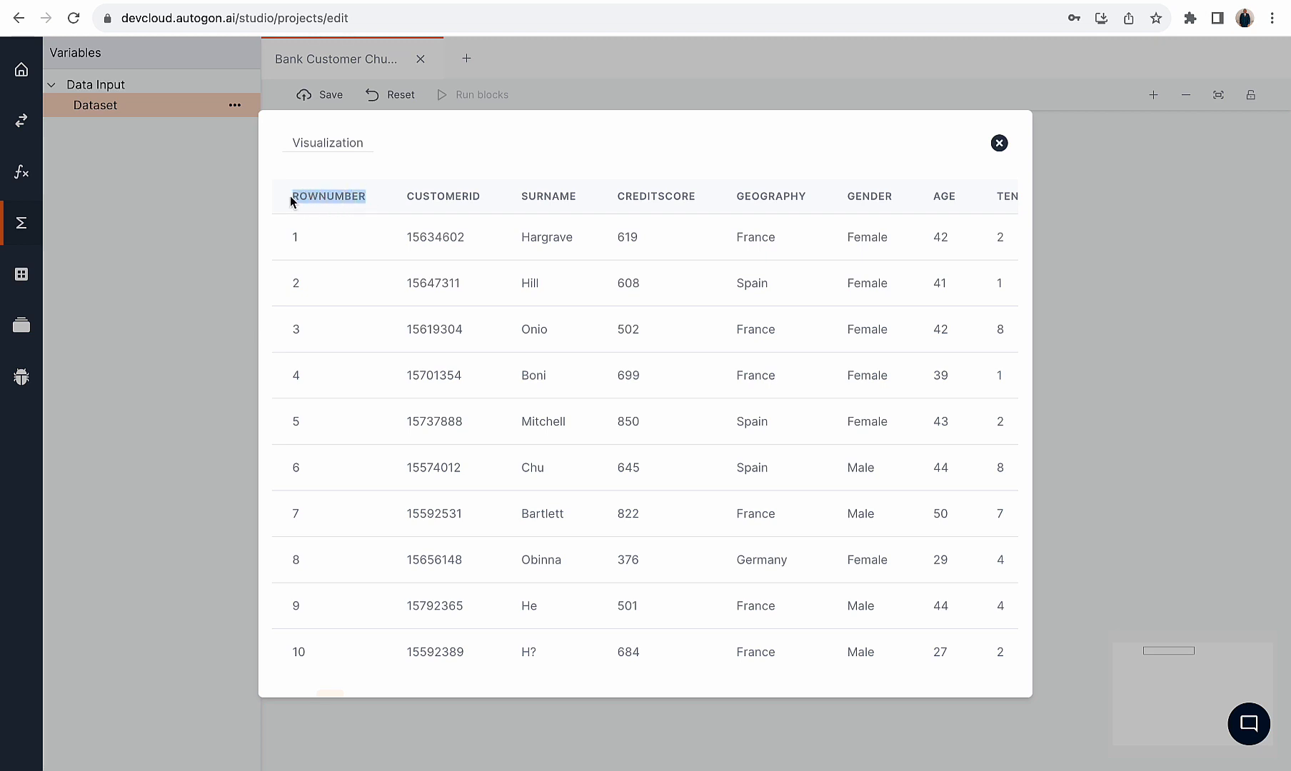
{"action": "left_click", "coordinate": [359, 198]}
{"action": "left_click_drag", "start_coordinate": [364, 200], "coordinate": [286, 201]}
{"action": "left_click_drag", "start_coordinate": [481, 197], "coordinate": [405, 203]}
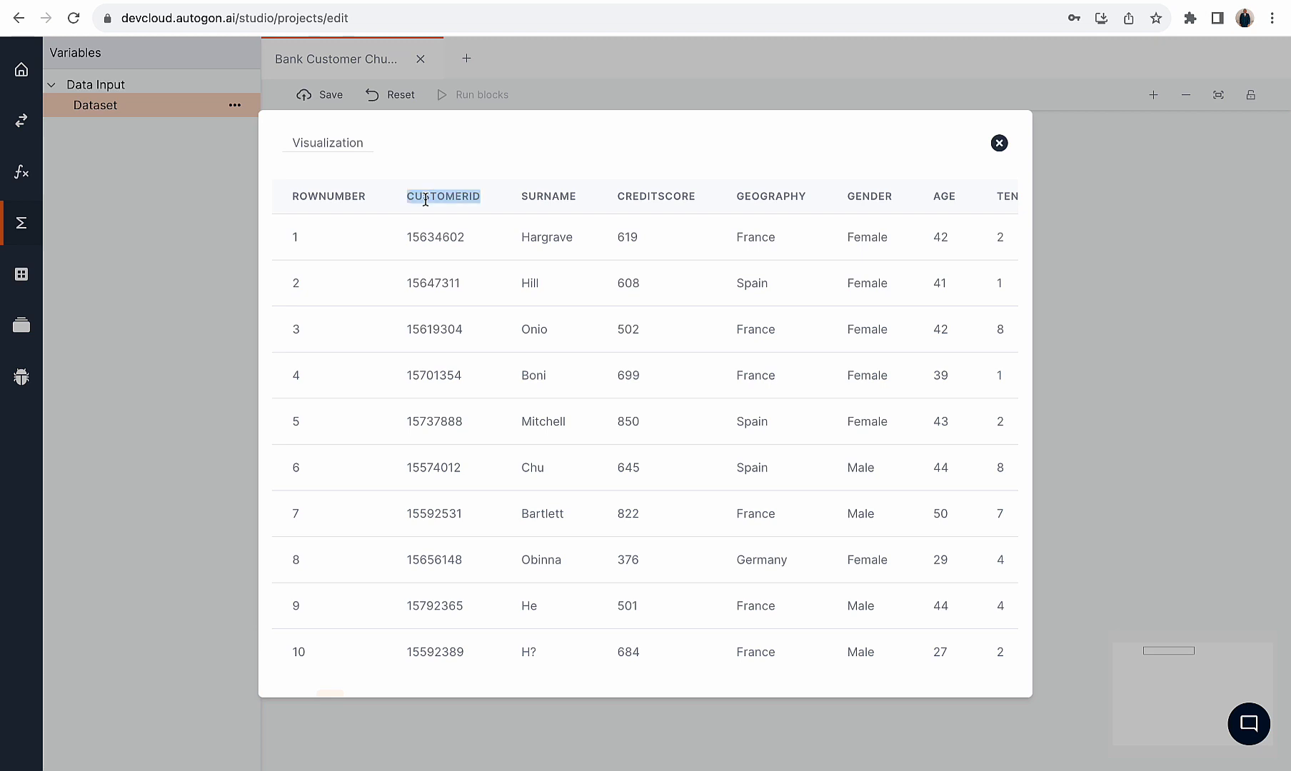
{"action": "double_click", "coordinate": [550, 202]}
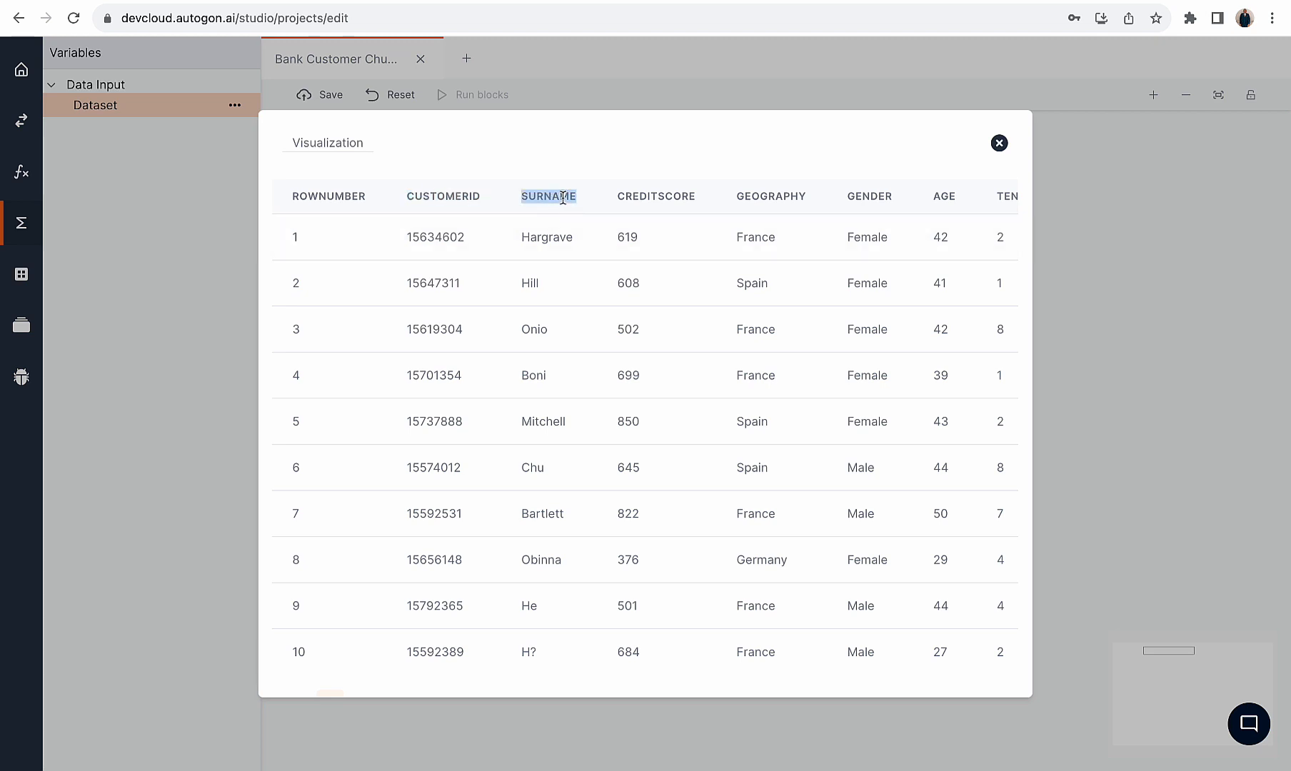
{"action": "left_click", "coordinate": [574, 191]}
{"action": "scroll", "coordinate": [640, 293], "scroll_direction": "right", "scroll_amount": 7}
{"action": "scroll", "coordinate": [640, 293], "scroll_direction": "left", "scroll_amount": 8}
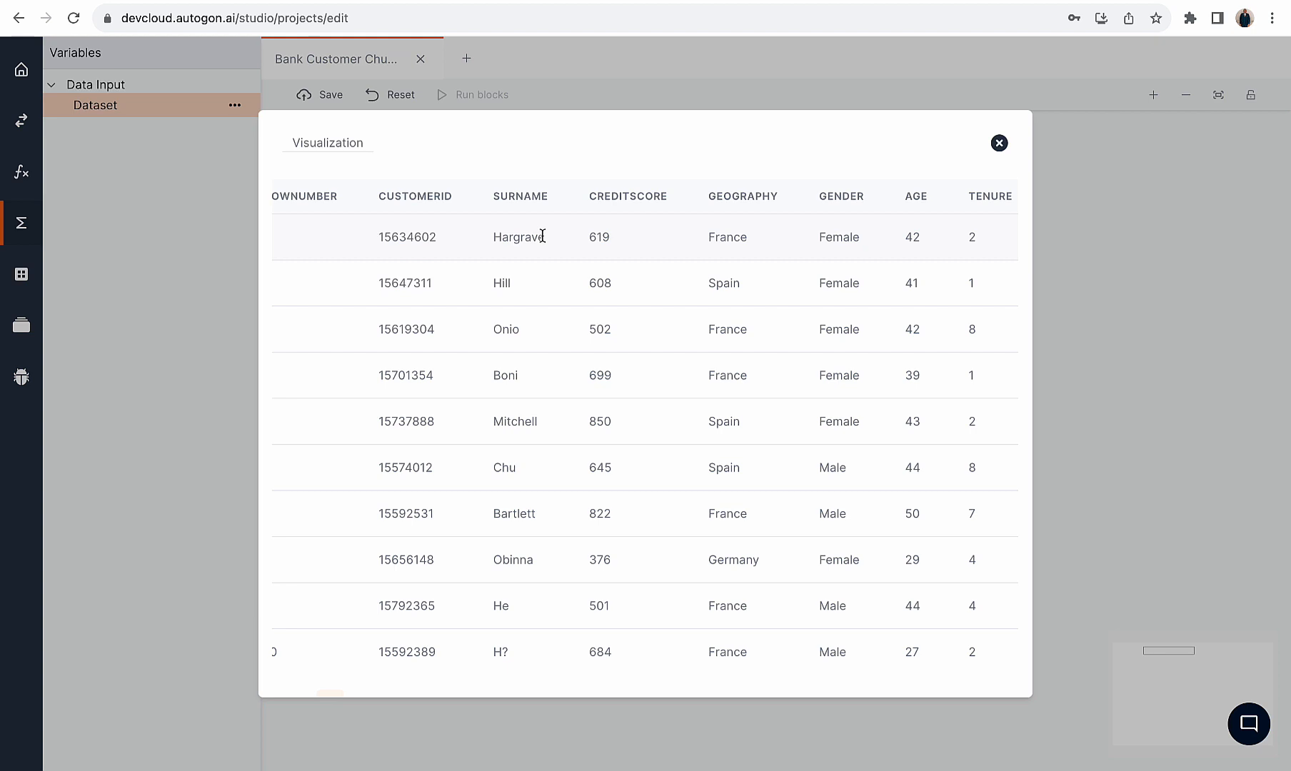
{"action": "left_click", "coordinate": [997, 142]}
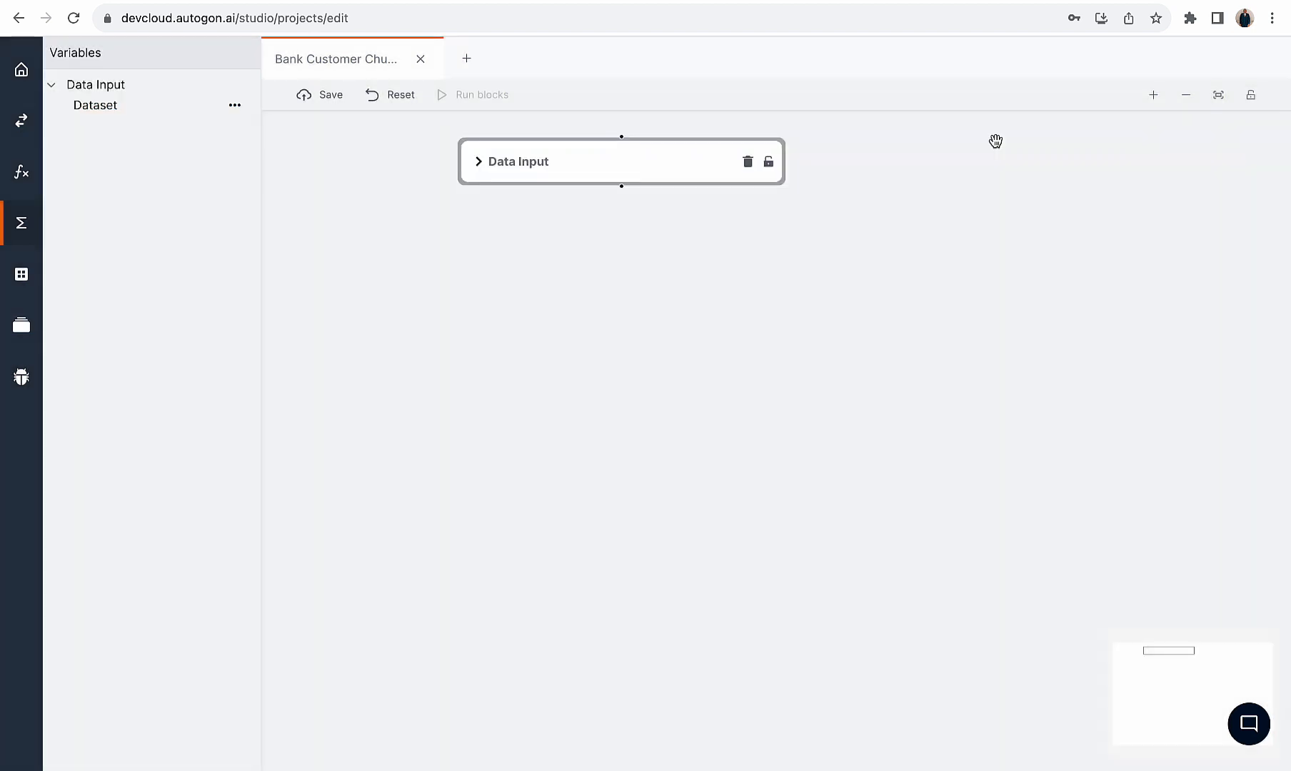
Add a Drop Column block from Data Pre-processing and connect Data Input into it
{"action": "left_click", "coordinate": [26, 158]}
{"action": "left_click", "coordinate": [70, 125]}
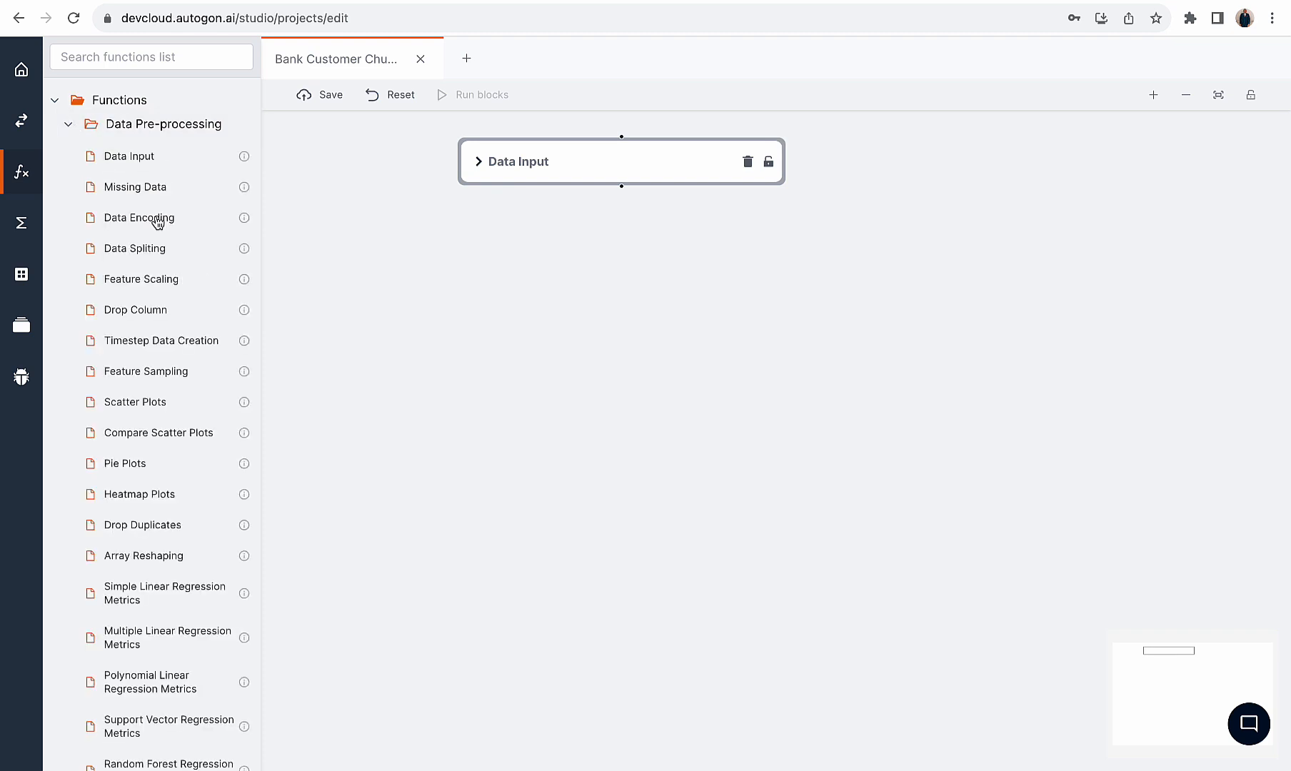
{"action": "left_click_drag", "start_coordinate": [129, 312], "coordinate": [740, 276]}
{"action": "left_click_drag", "start_coordinate": [622, 186], "coordinate": [818, 265]}
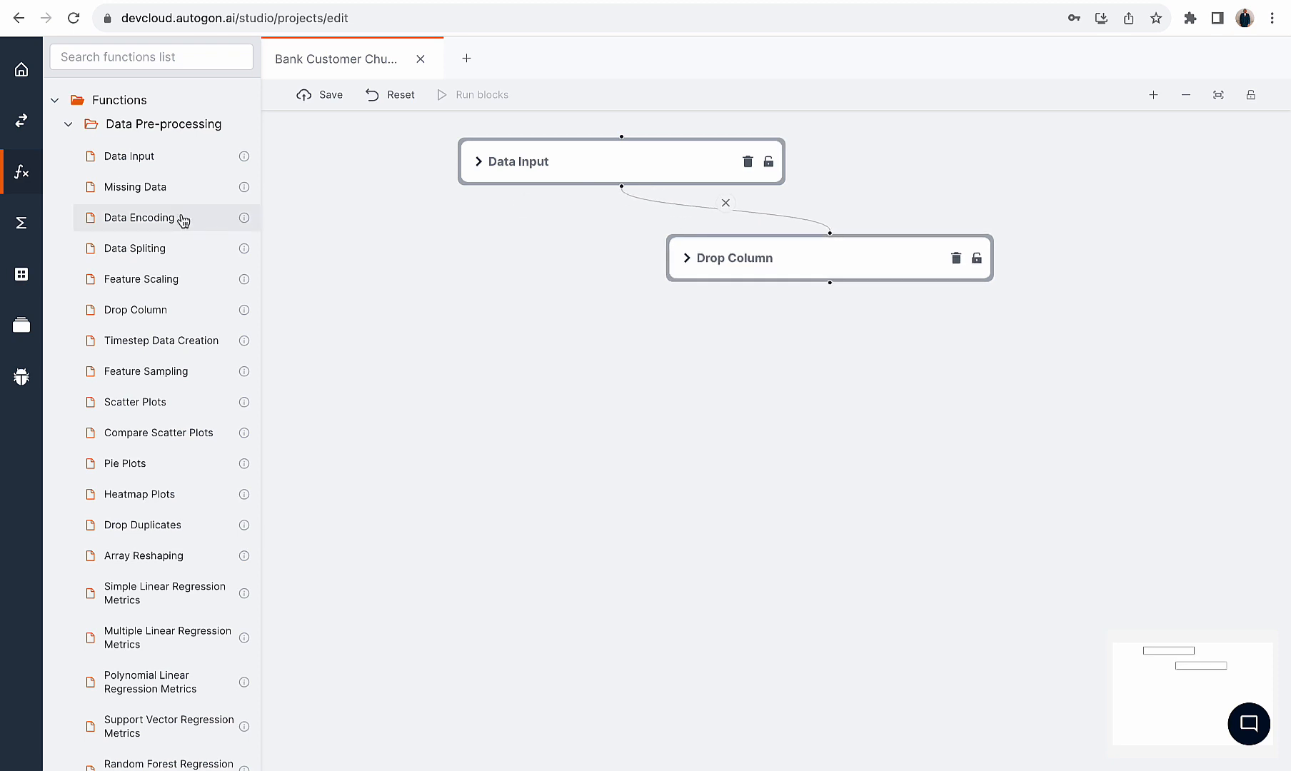
Preview the Data Input dataset to check its columns
{"action": "left_click", "coordinate": [22, 223]}
{"action": "left_click", "coordinate": [99, 85]}
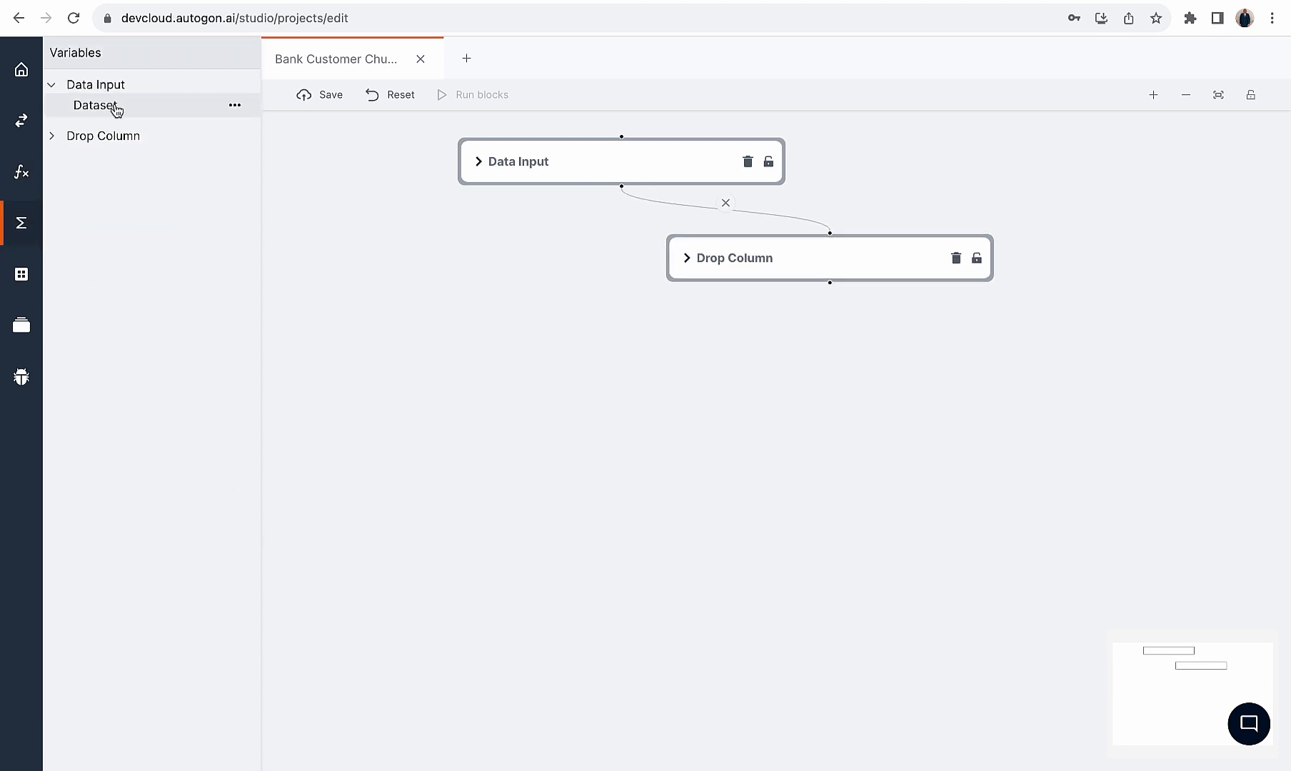
{"action": "left_click", "coordinate": [114, 108]}
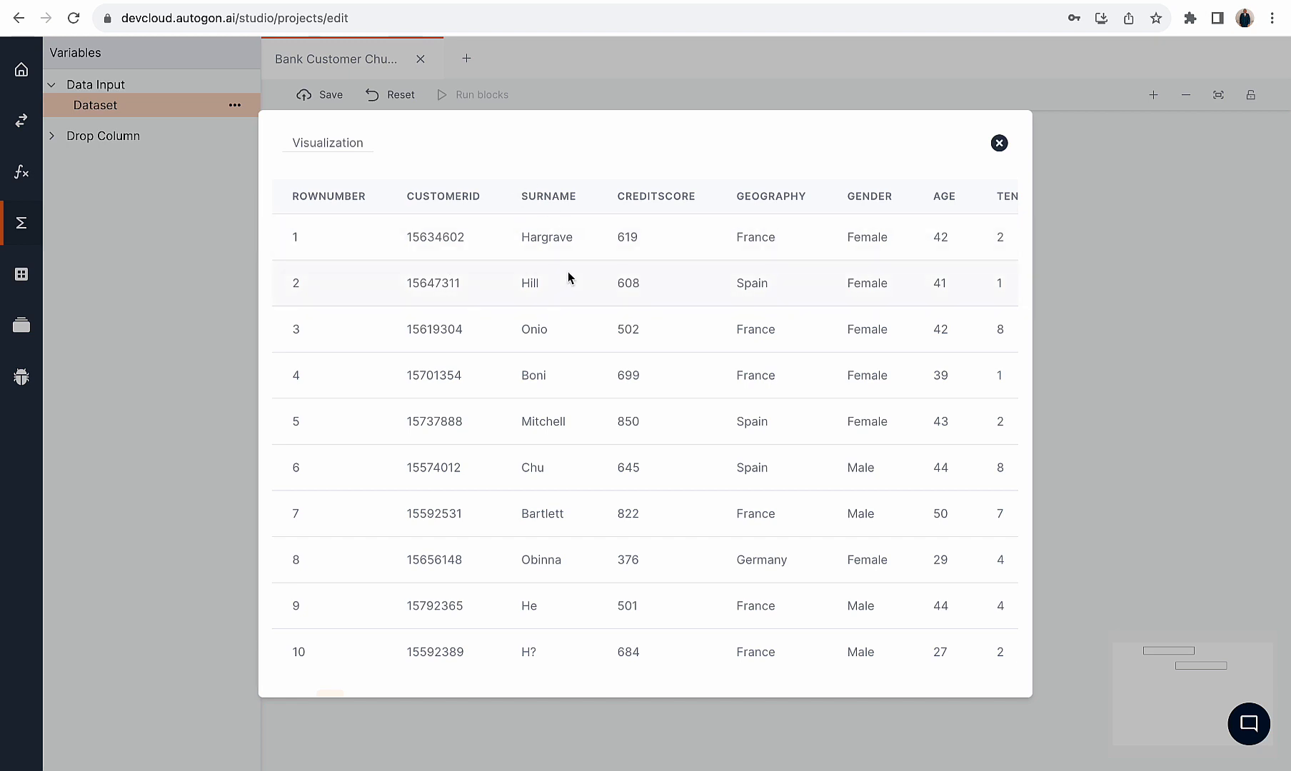
{"action": "left_click", "coordinate": [999, 143]}
Set Drop Column's dataset columns to 0,1,2, run it, and view its output
{"action": "left_click", "coordinate": [743, 253]}
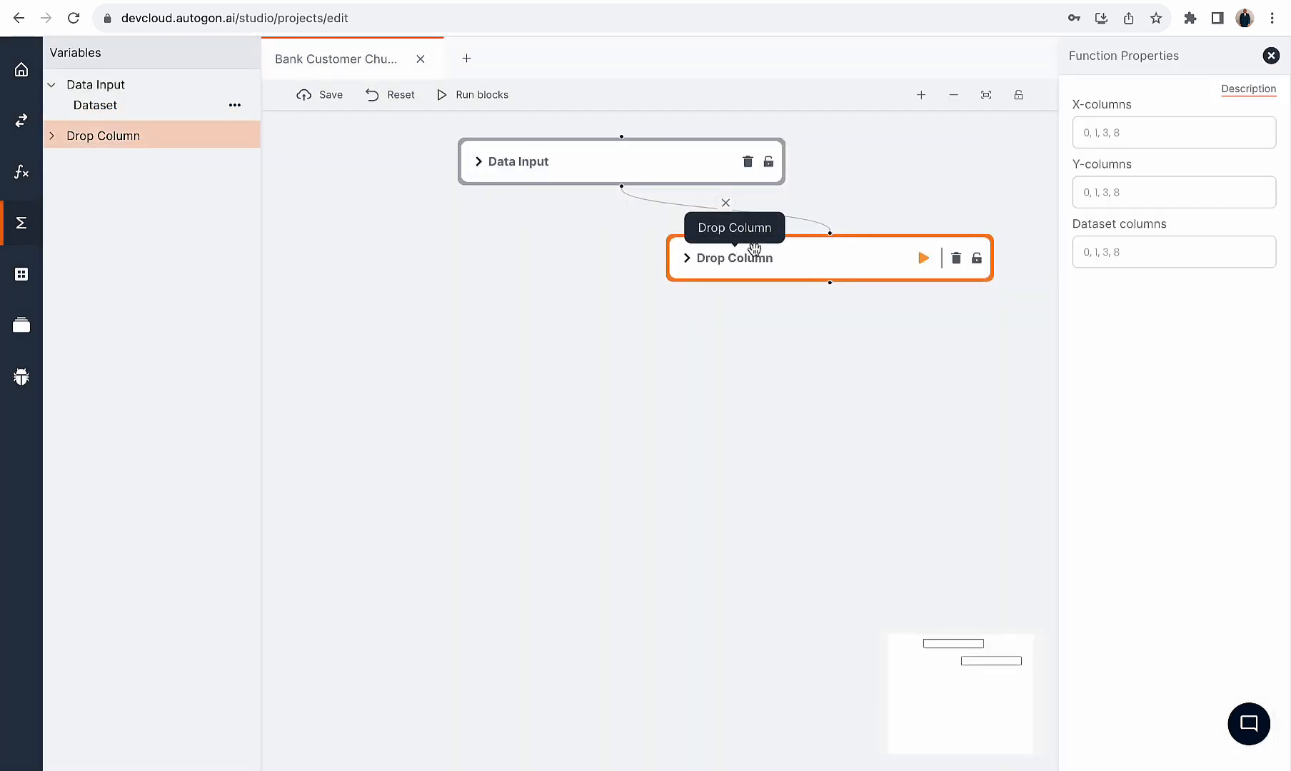
{"action": "left_click", "coordinate": [1119, 254]}
{"action": "type", "text": "0,1,2"}
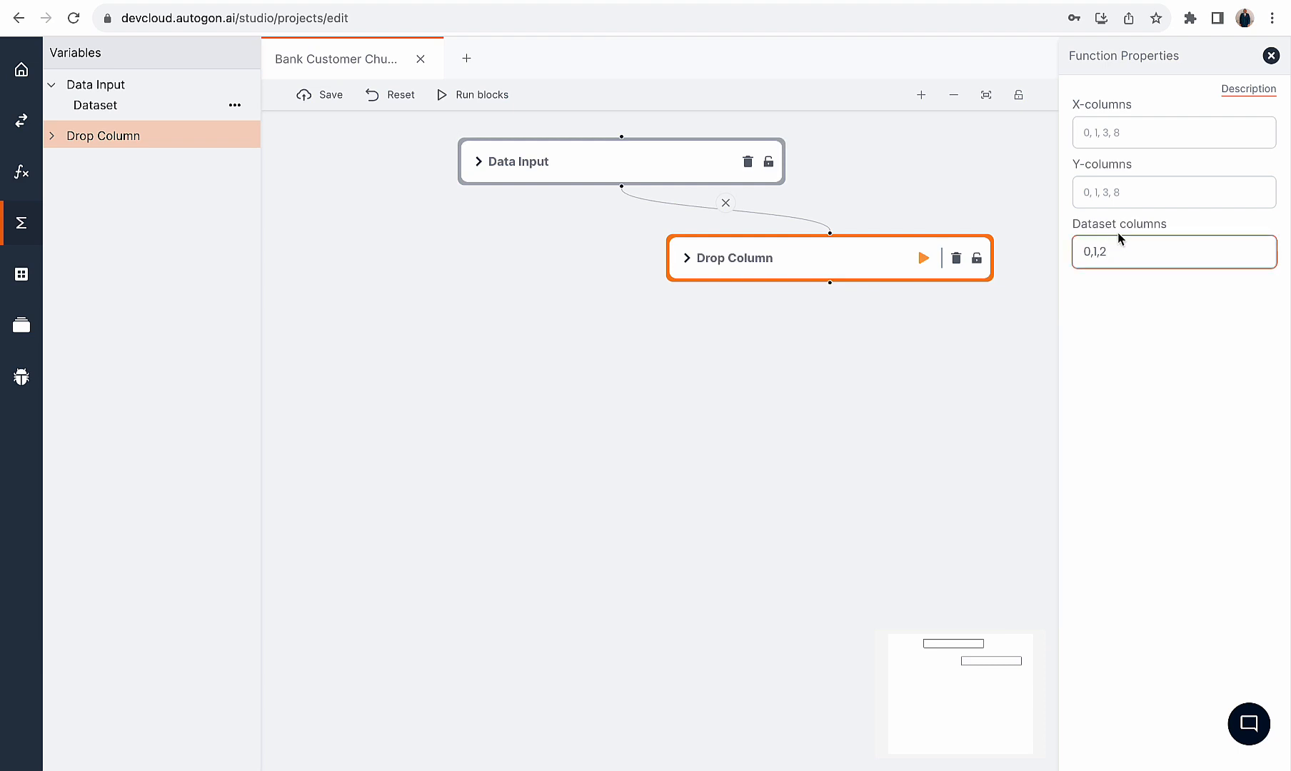
{"action": "left_click", "coordinate": [922, 259]}
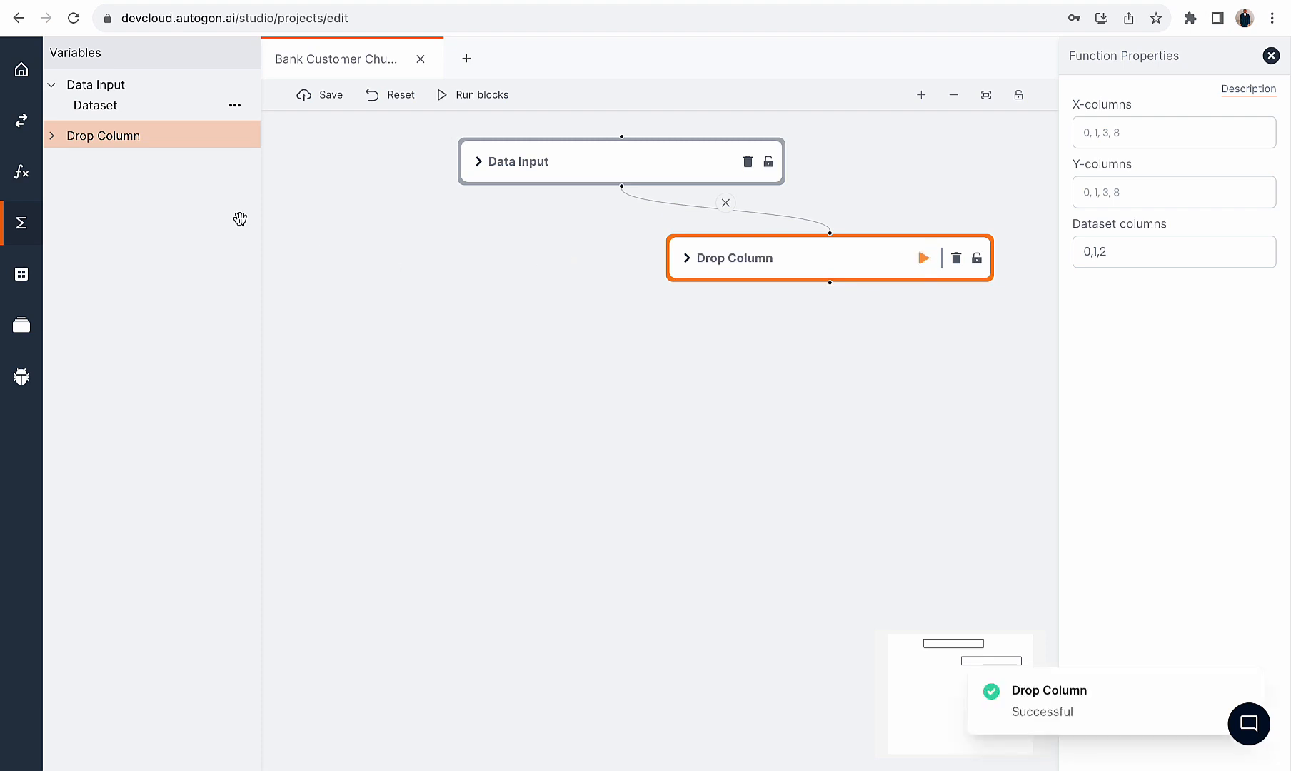
{"action": "left_click", "coordinate": [70, 137]}
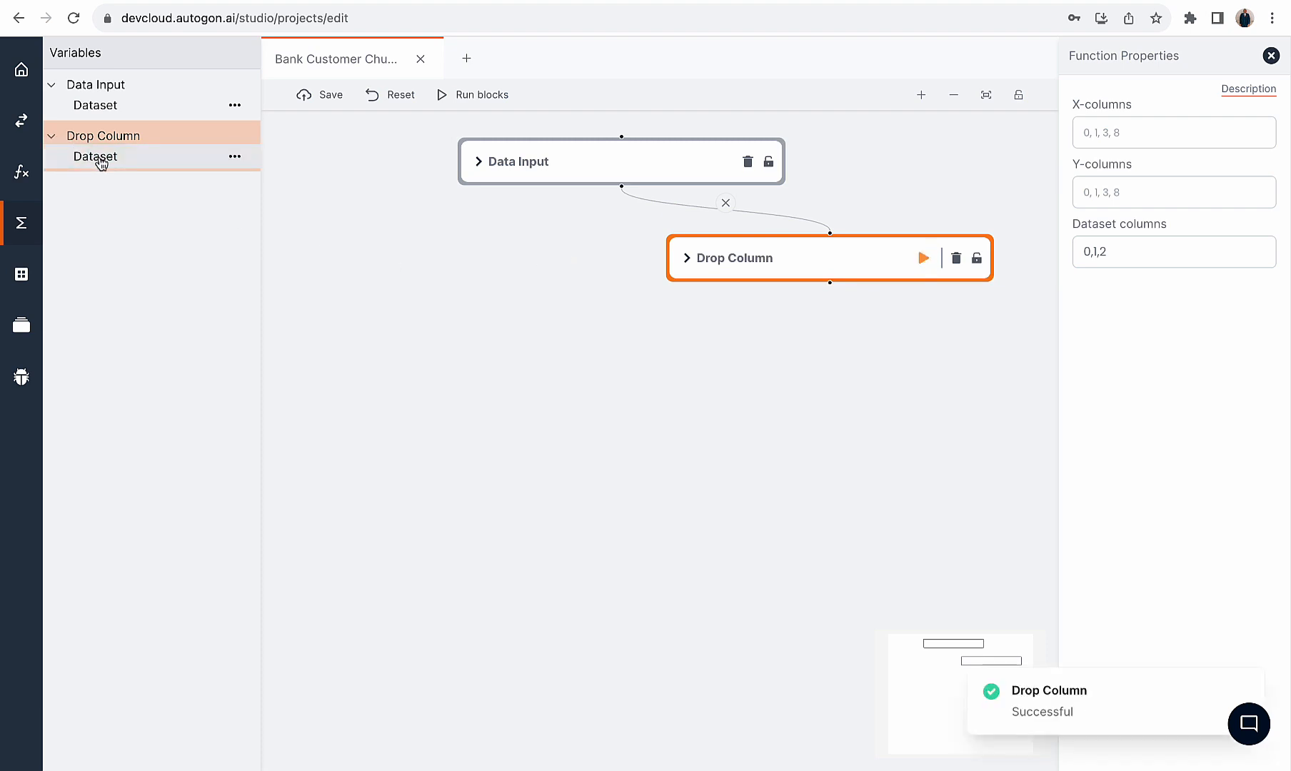
{"action": "left_click", "coordinate": [97, 157]}
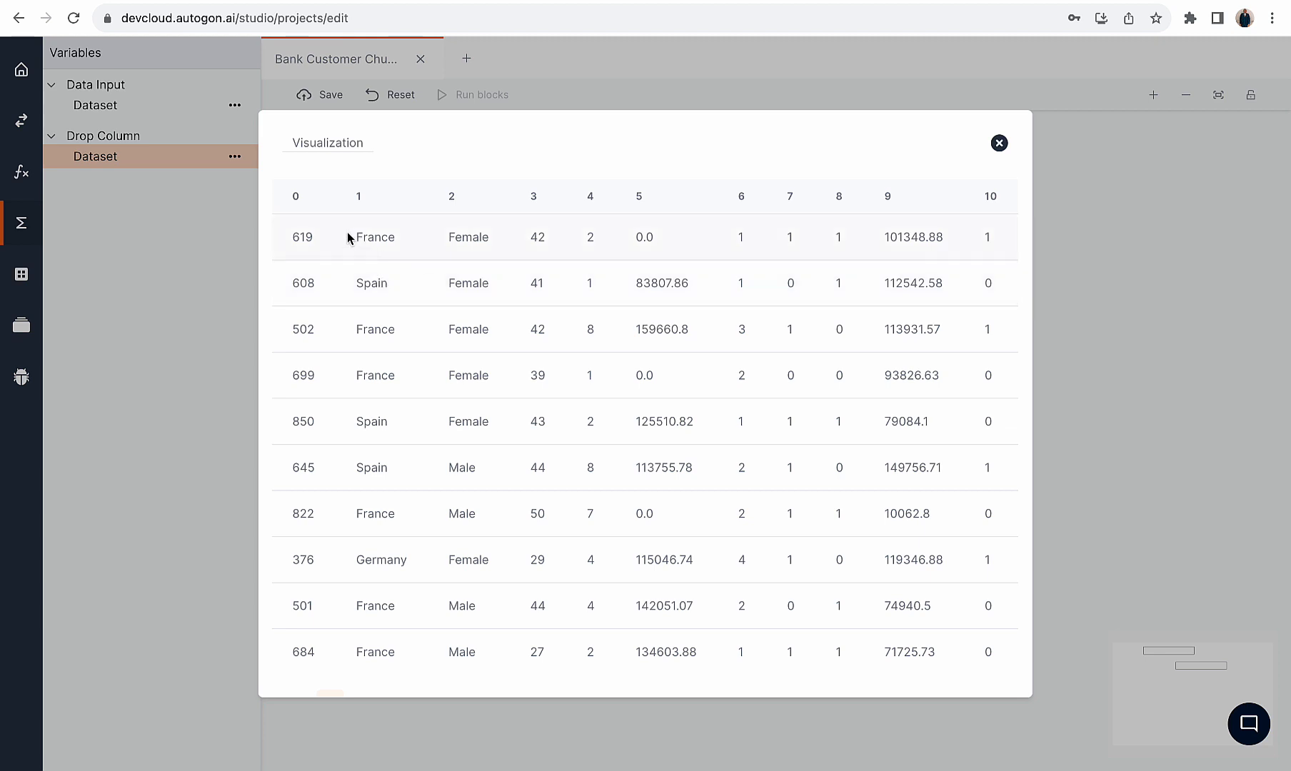
{"action": "left_click_drag", "start_coordinate": [353, 238], "coordinate": [495, 243]}
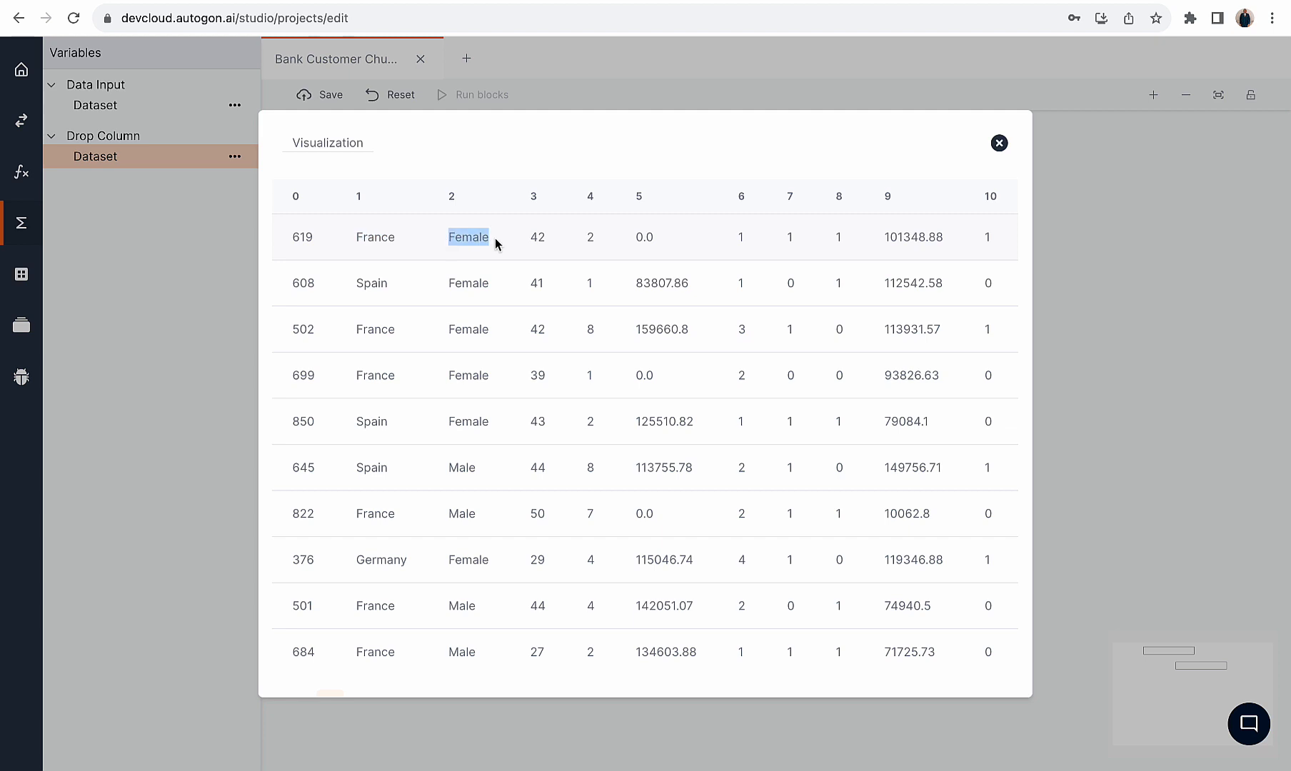
{"action": "left_click_drag", "start_coordinate": [354, 288], "coordinate": [490, 289]}
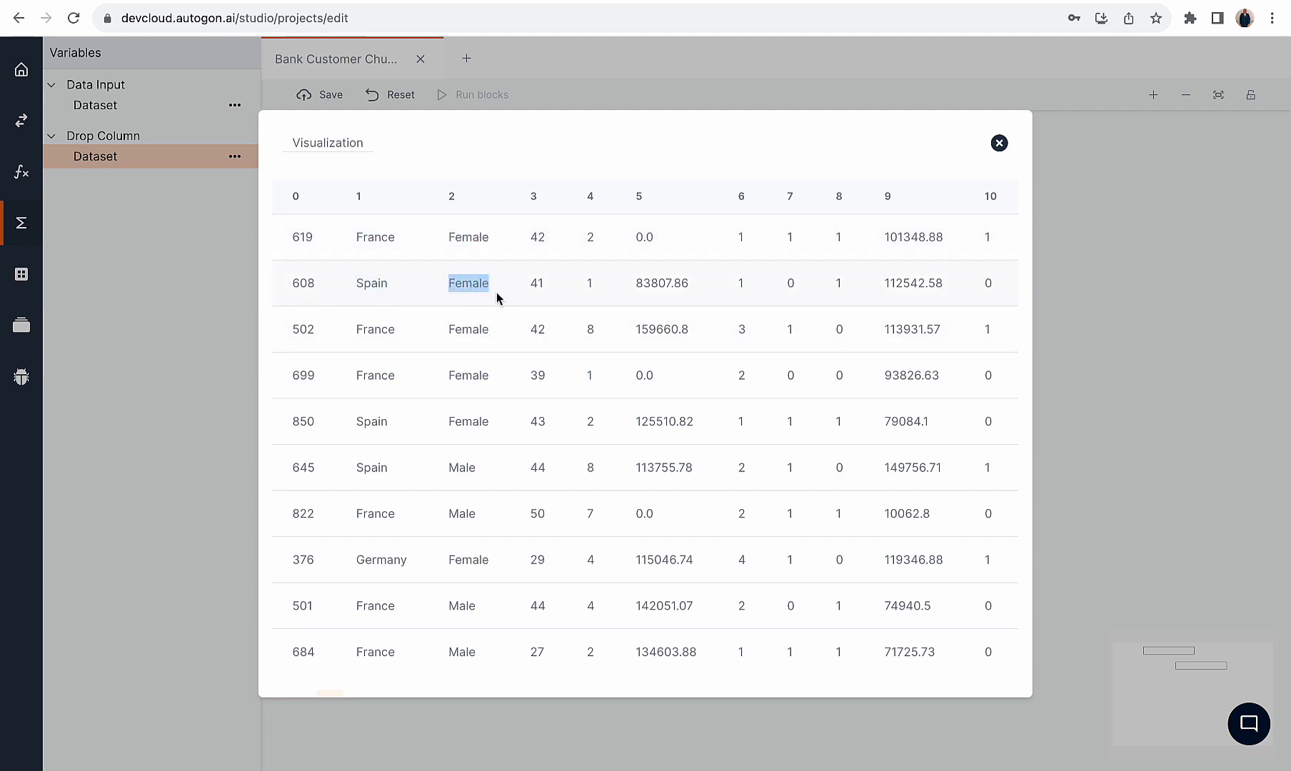
{"action": "left_click_drag", "start_coordinate": [356, 237], "coordinate": [404, 245]}
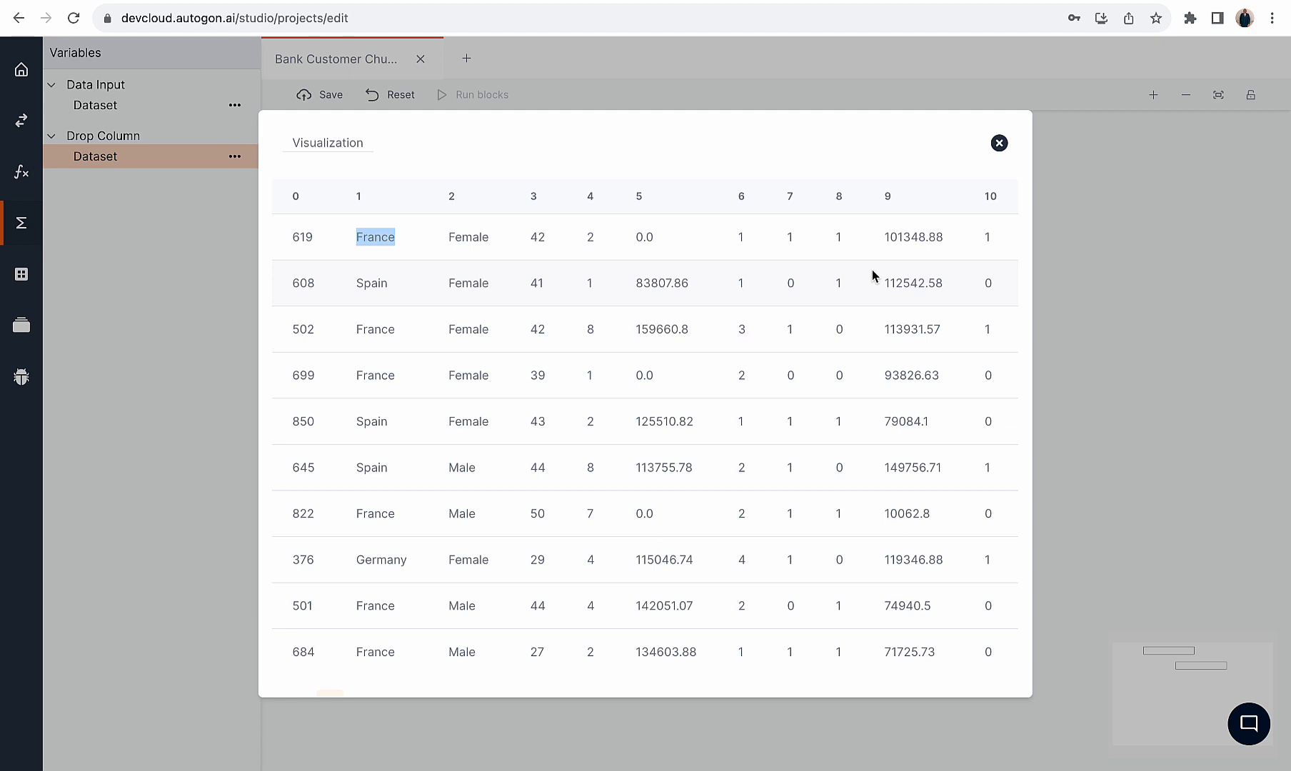
{"action": "left_click", "coordinate": [1000, 143]}
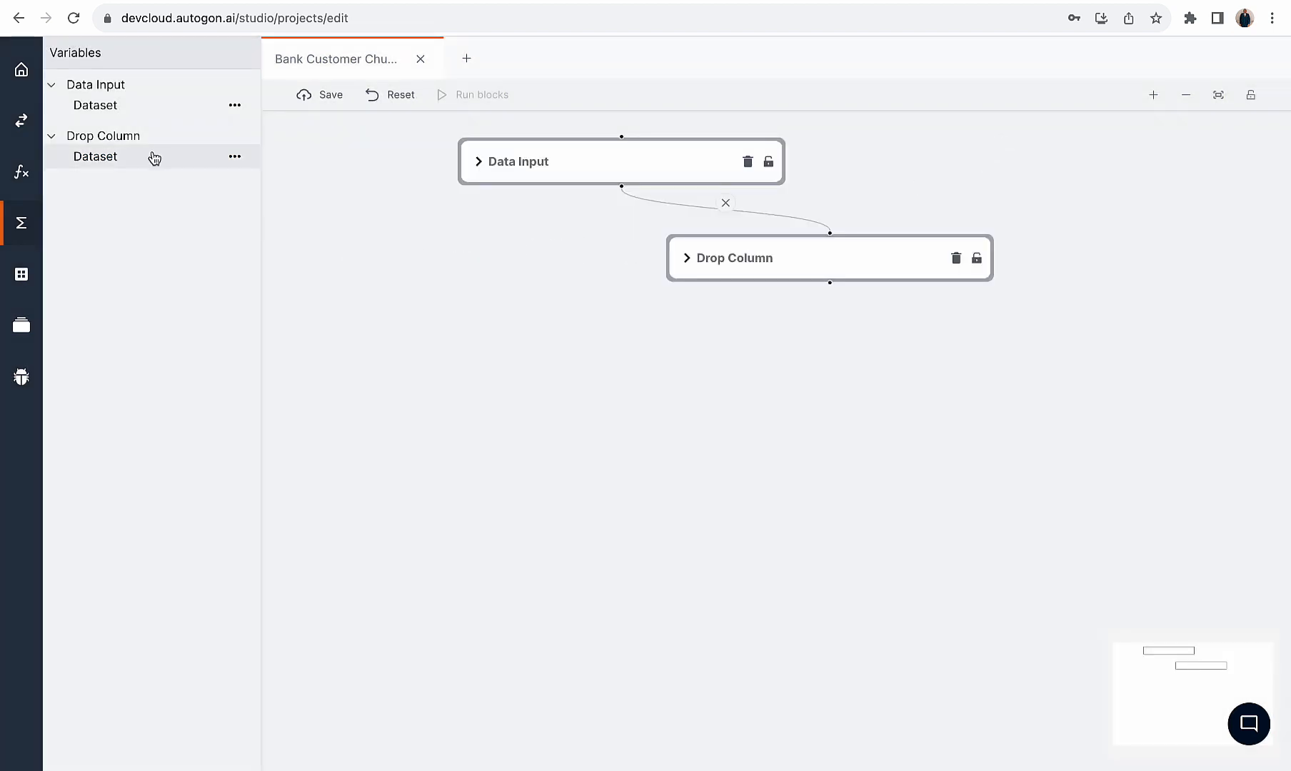
Drag a Data Encoding block from Data Pre-processing onto the canvas below Drop Column
{"action": "left_click", "coordinate": [21, 170]}
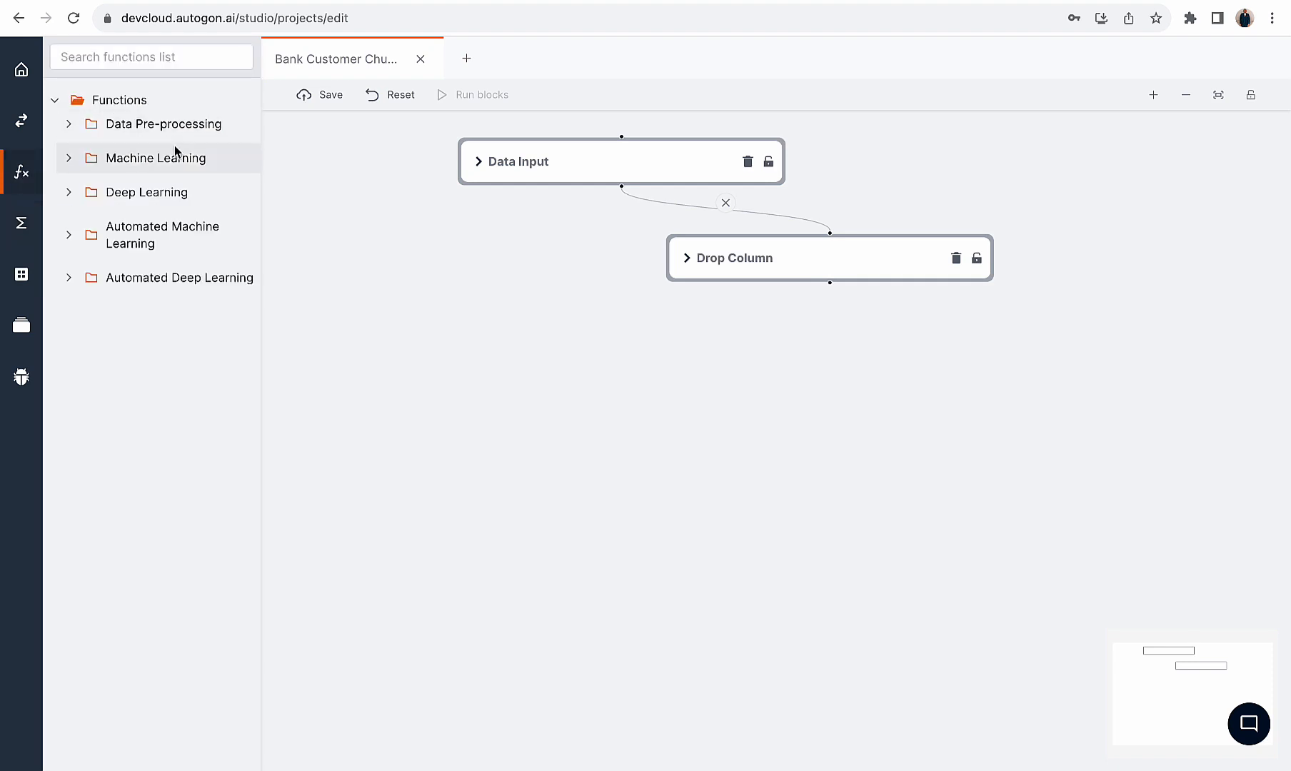
{"action": "left_click", "coordinate": [119, 126]}
{"action": "scroll", "coordinate": [171, 357], "scroll_direction": "down", "scroll_amount": 3}
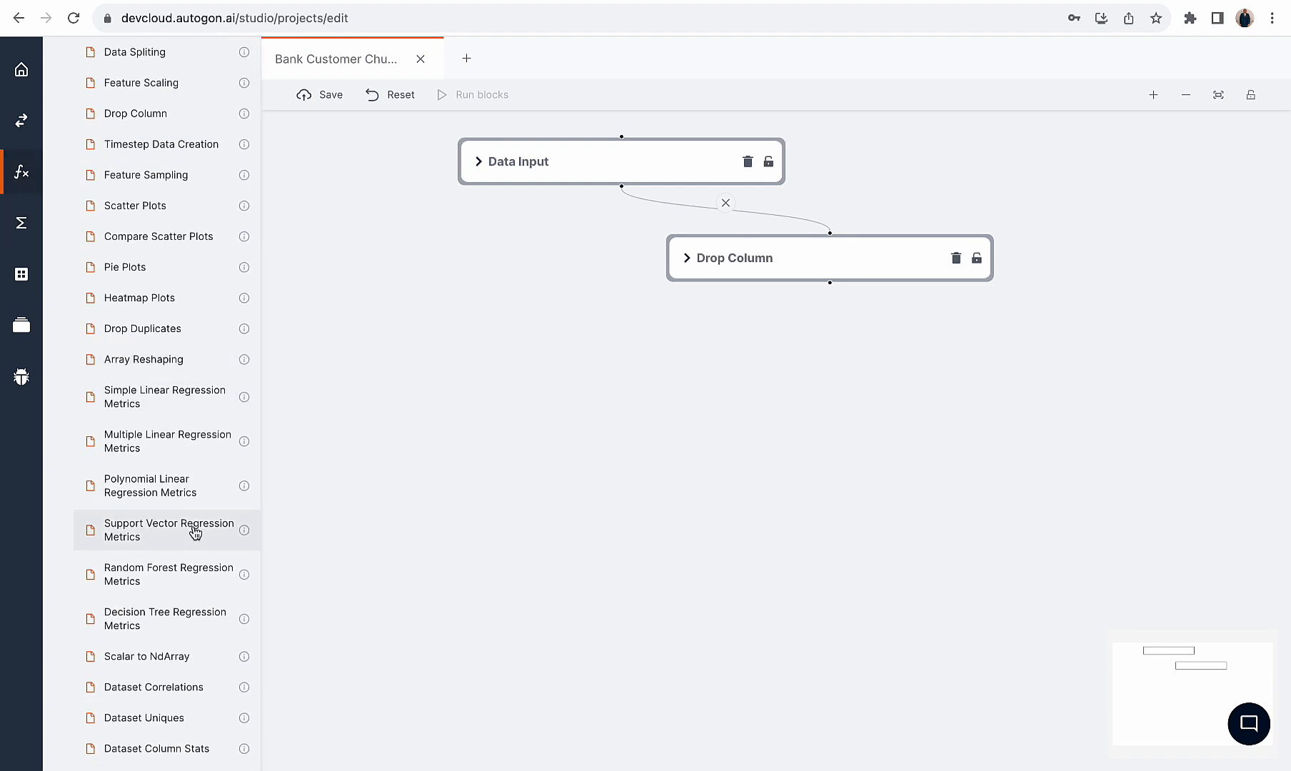
{"action": "scroll", "coordinate": [192, 643], "scroll_direction": "down", "scroll_amount": 1}
{"action": "scroll", "coordinate": [191, 660], "scroll_direction": "down", "scroll_amount": 3}
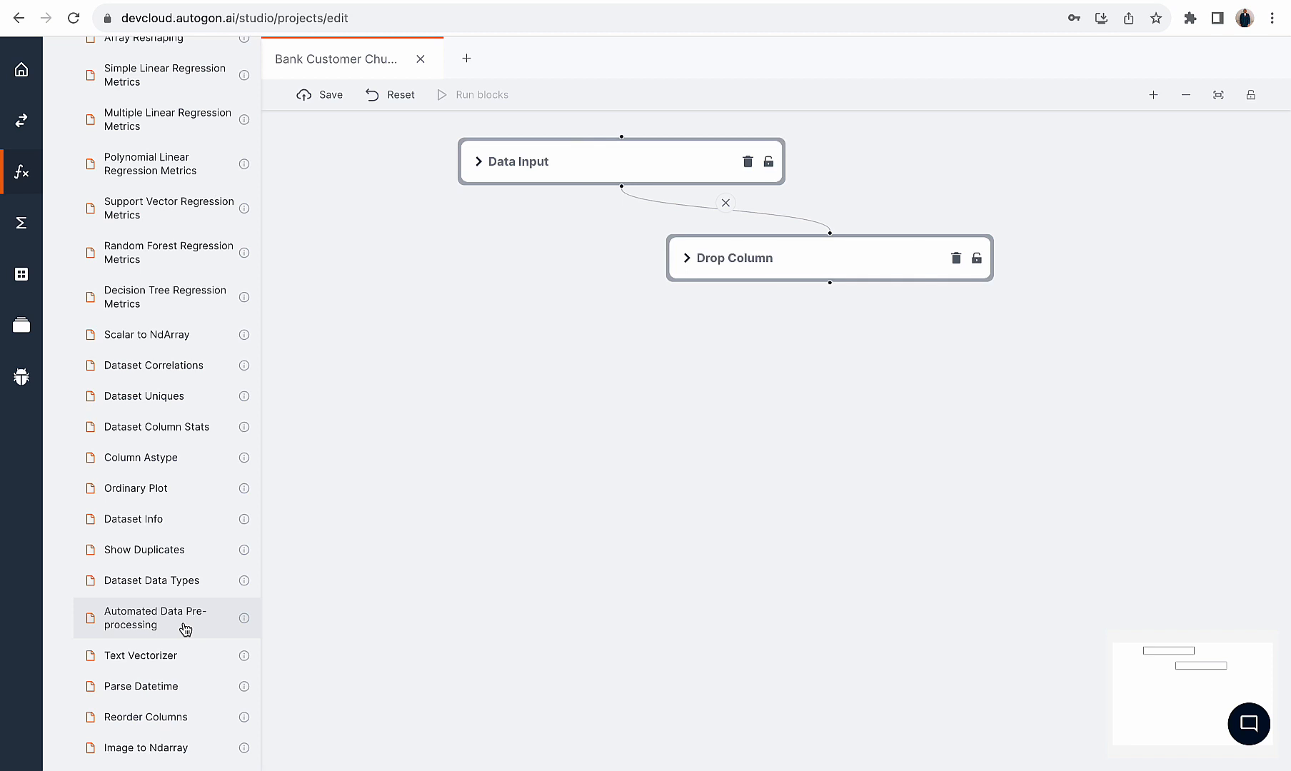
{"action": "scroll", "coordinate": [164, 575], "scroll_direction": "up", "scroll_amount": 5}
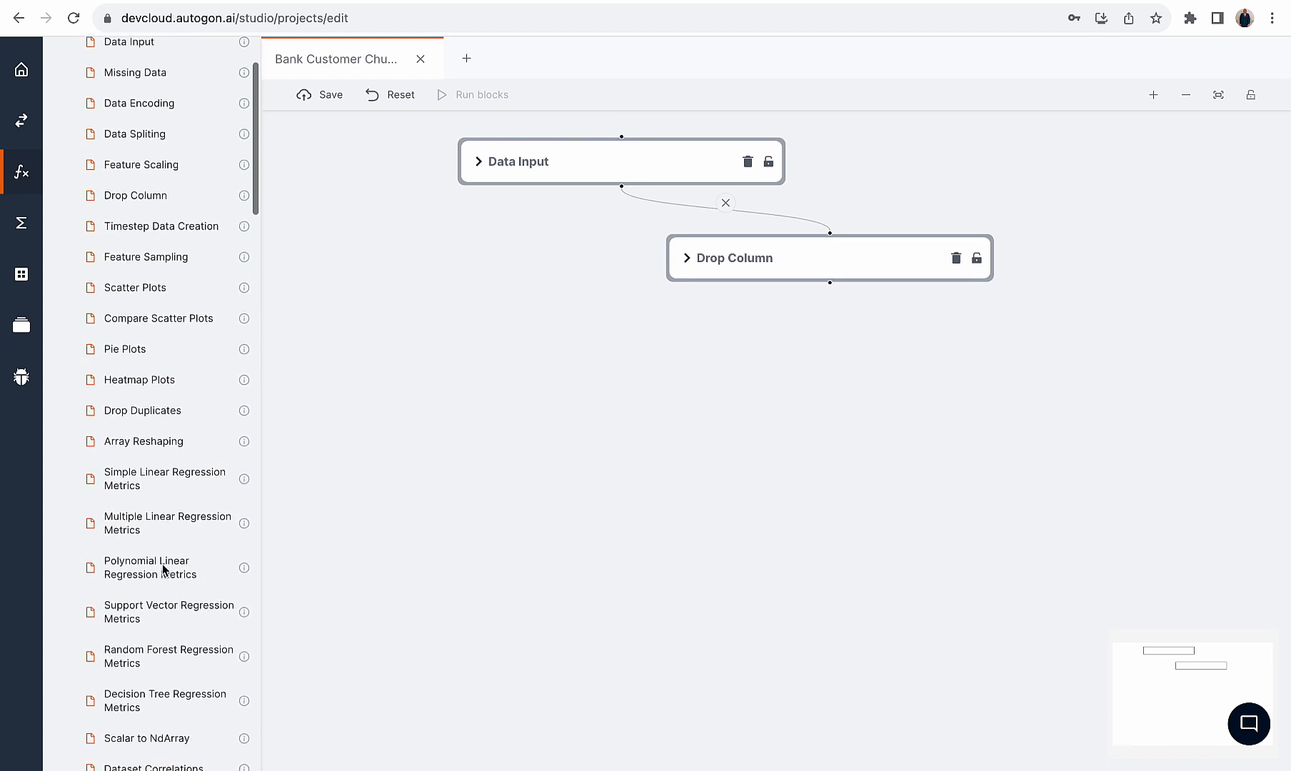
{"action": "scroll", "coordinate": [190, 317], "scroll_direction": "up", "scroll_amount": 2}
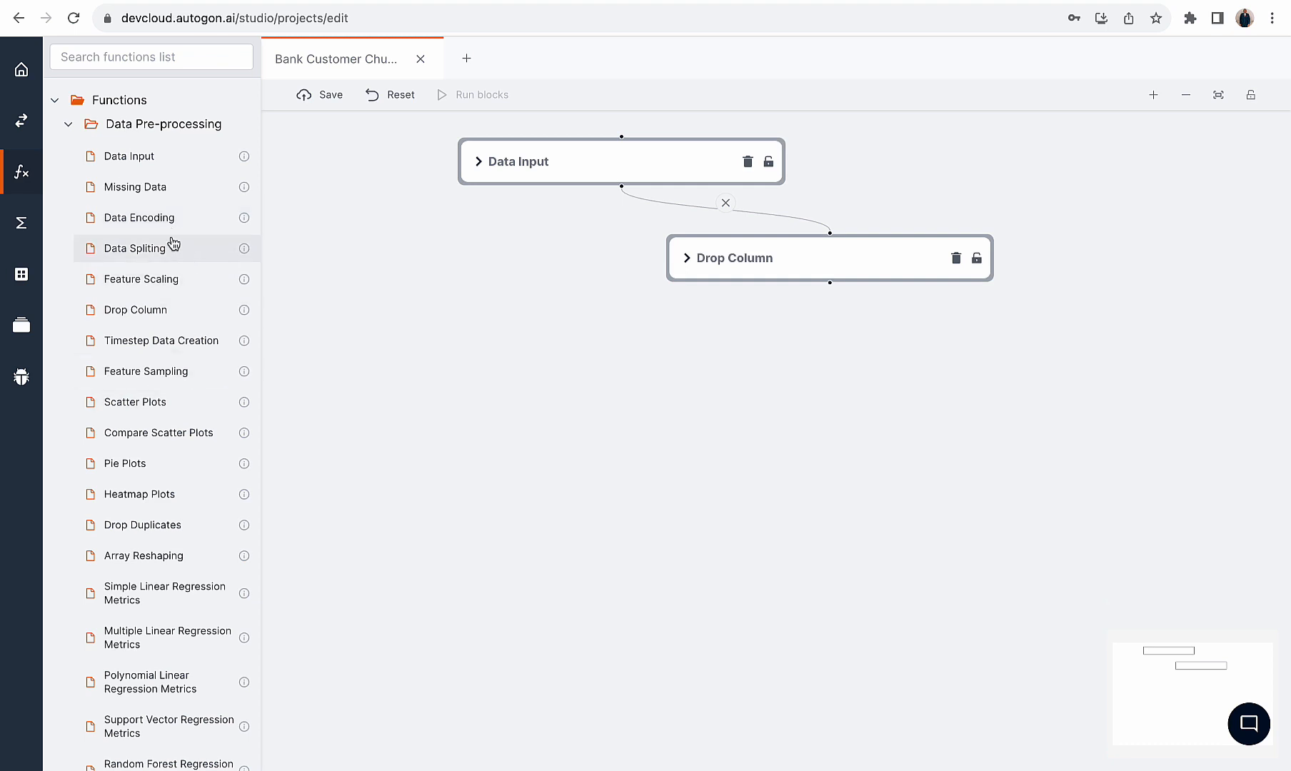
{"action": "left_click_drag", "start_coordinate": [165, 218], "coordinate": [827, 287]}
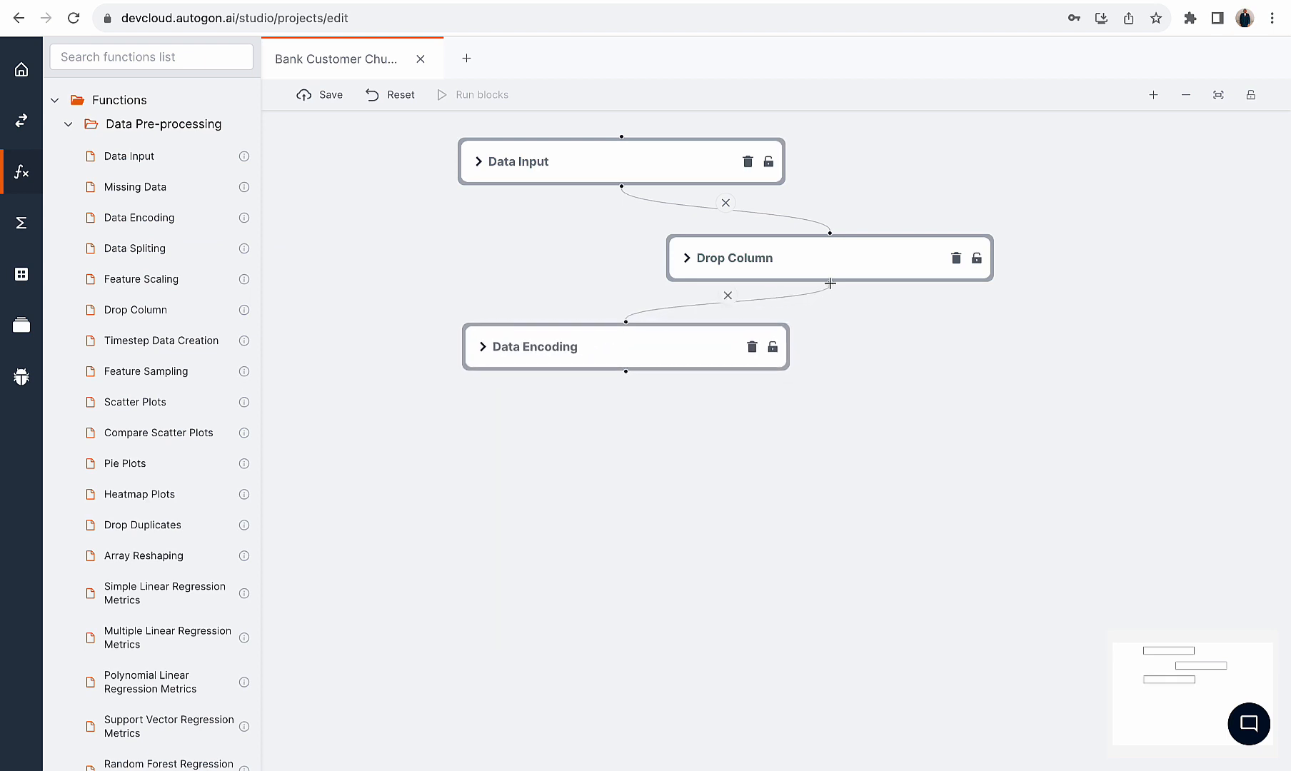
Link Drop Column's output into Data Encoding and preview the Drop Column Dataset
{"action": "left_click", "coordinate": [629, 350]}
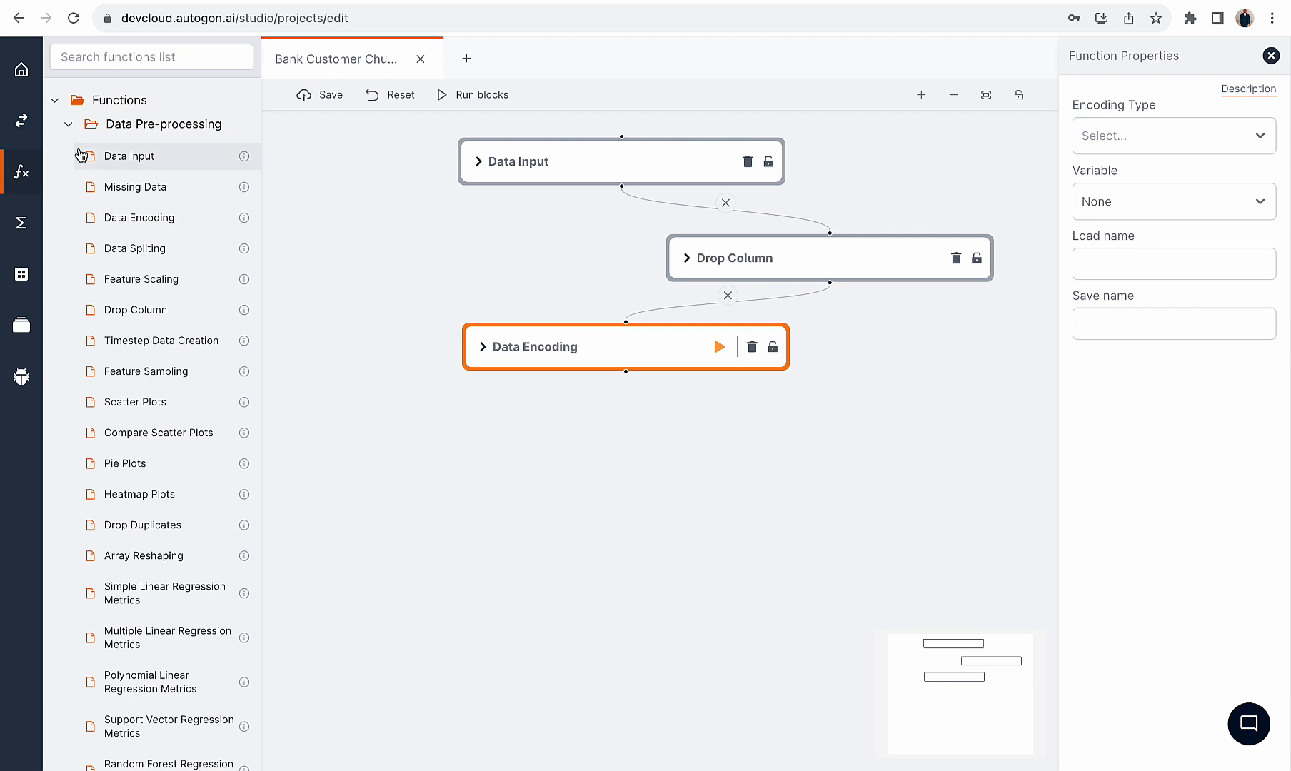
{"action": "left_click", "coordinate": [30, 224]}
{"action": "left_click", "coordinate": [92, 114]}
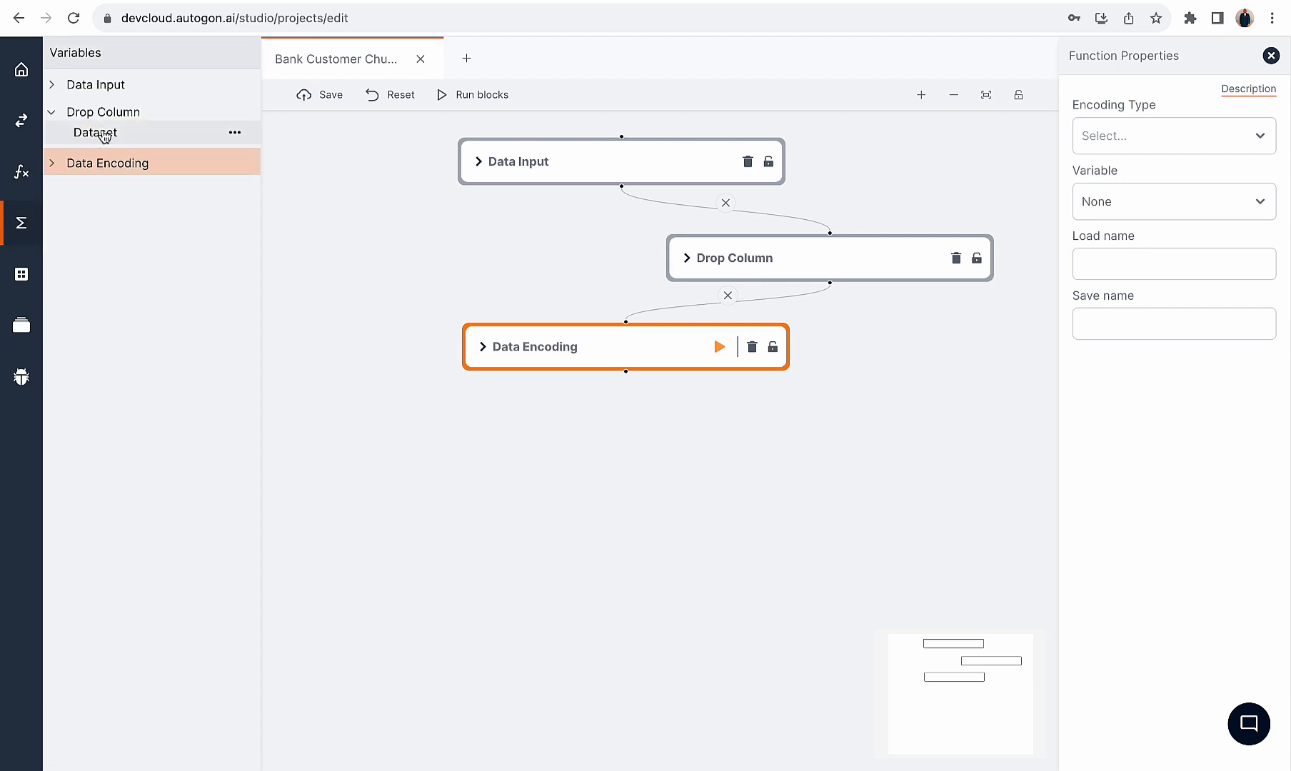
{"action": "left_click", "coordinate": [100, 133]}
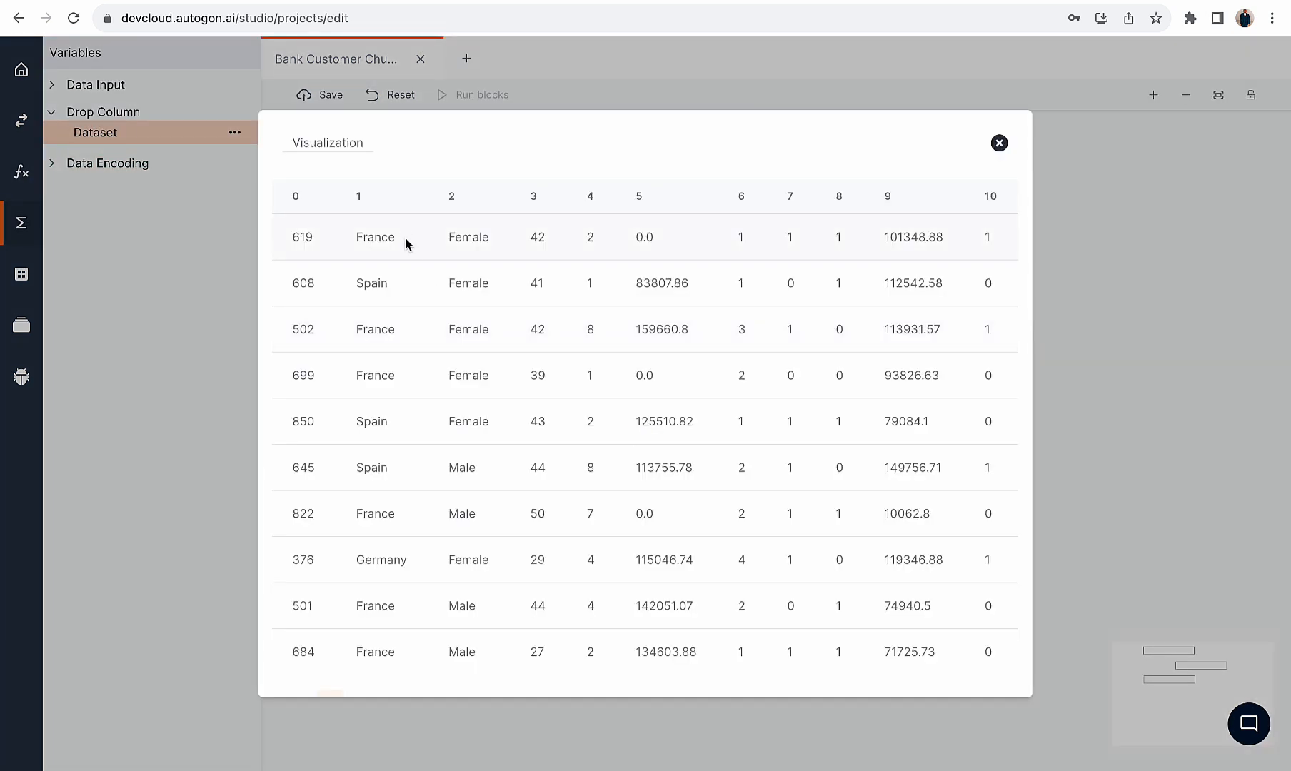
Inspect the preview's first two columns, with France and Female in row one, then close it
{"action": "left_click_drag", "start_coordinate": [353, 197], "coordinate": [483, 202]}
{"action": "double_click", "coordinate": [358, 197]}
{"action": "double_click", "coordinate": [450, 198]}
{"action": "scroll", "coordinate": [473, 397], "scroll_direction": "down", "scroll_amount": 2}
{"action": "scroll", "coordinate": [473, 397], "scroll_direction": "up", "scroll_amount": 2}
{"action": "double_click", "coordinate": [454, 237]}
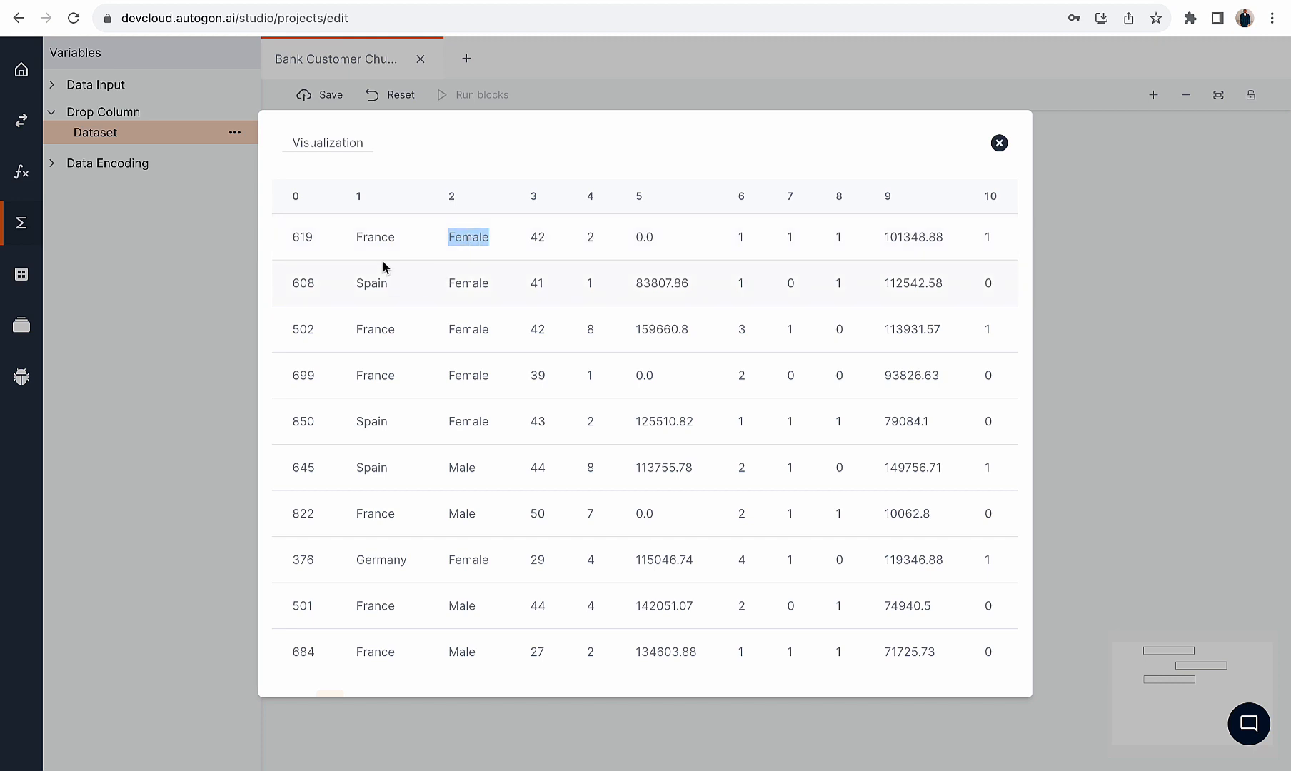
{"action": "left_click_drag", "start_coordinate": [353, 242], "coordinate": [390, 237]}
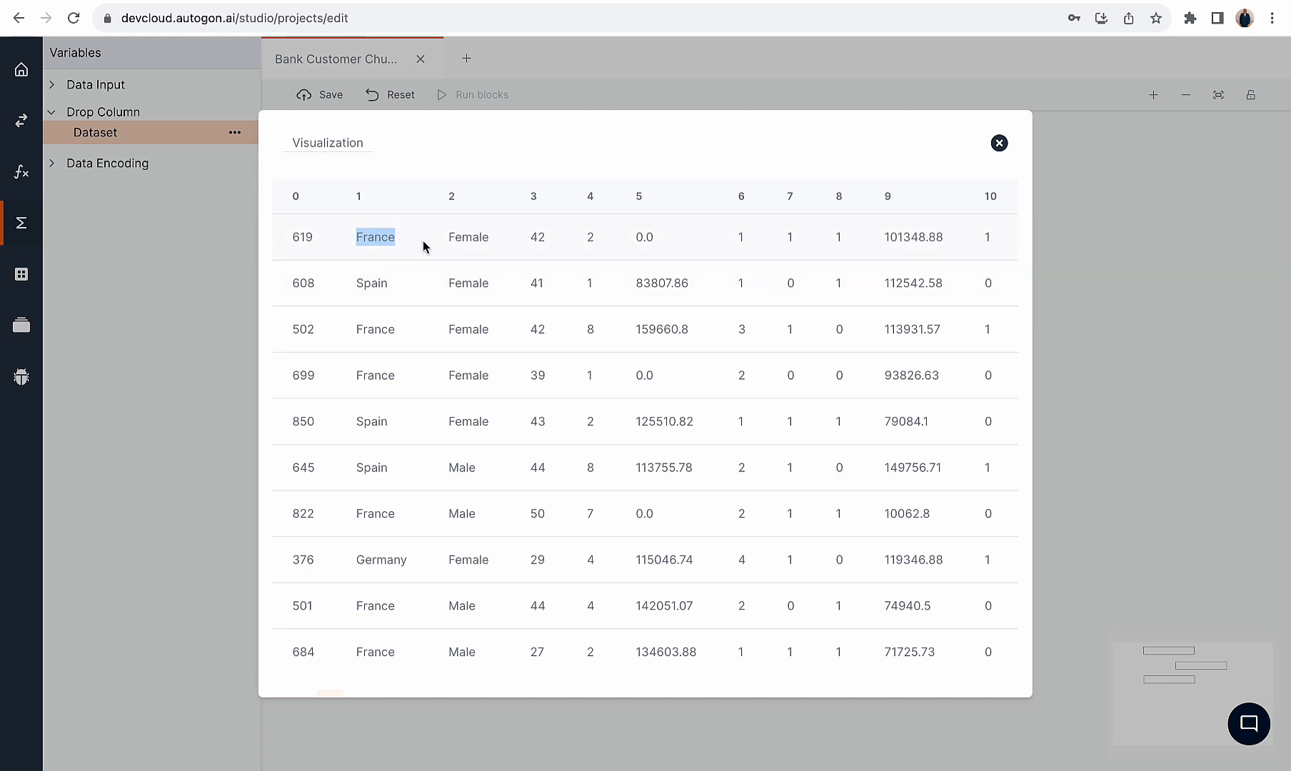
{"action": "left_click_drag", "start_coordinate": [447, 239], "coordinate": [491, 241]}
{"action": "left_click_drag", "start_coordinate": [398, 231], "coordinate": [350, 234]}
{"action": "left_click_drag", "start_coordinate": [448, 238], "coordinate": [463, 240]}
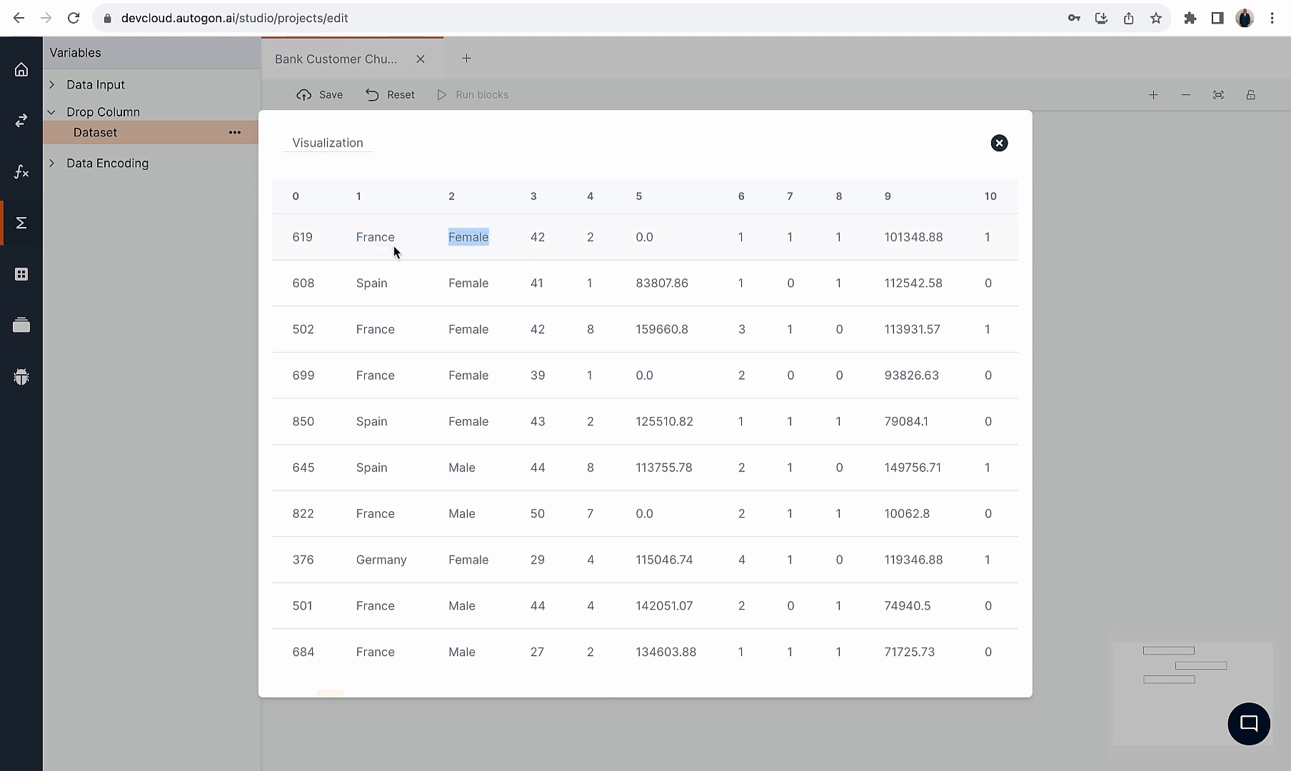
{"action": "left_click_drag", "start_coordinate": [396, 238], "coordinate": [347, 239]}
{"action": "left_click", "coordinate": [999, 143]}
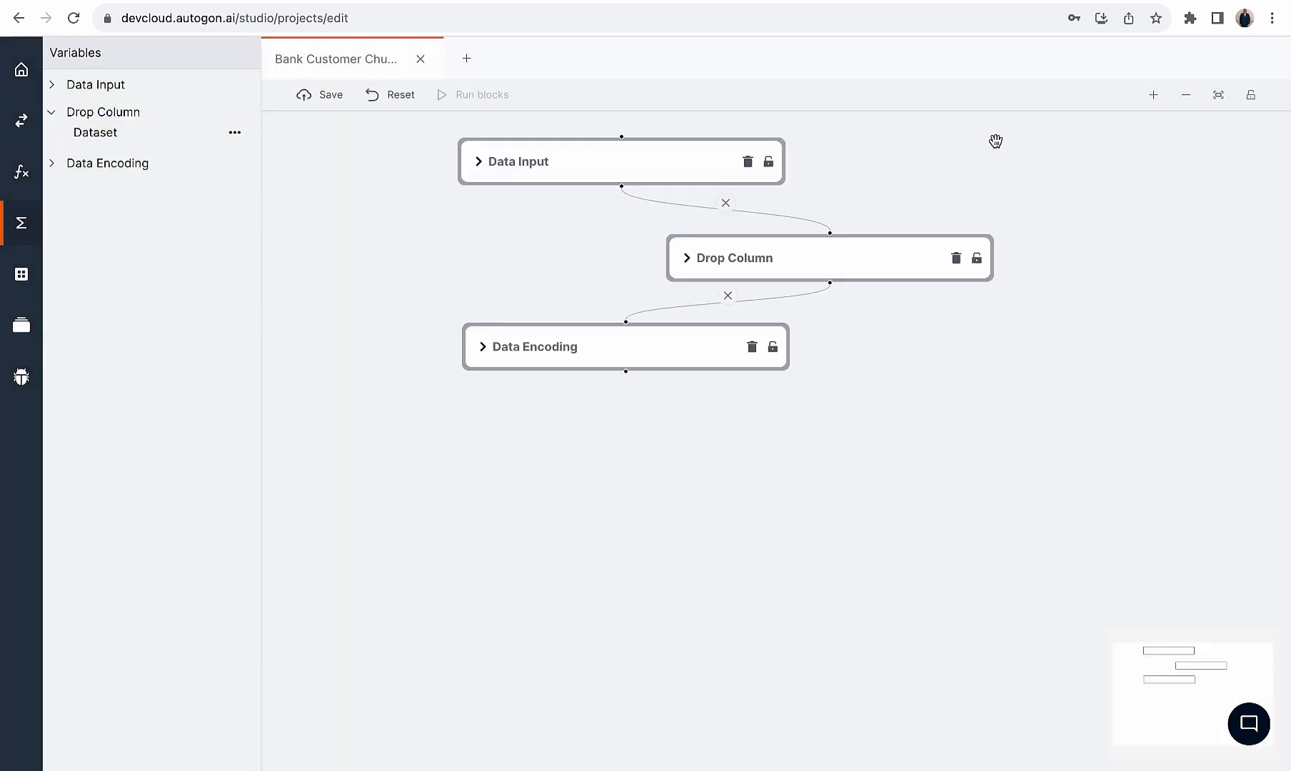
Configure Data Encoding with Label Encoding on the Dataset variable and Passthrough remainder
{"action": "left_click", "coordinate": [670, 340]}
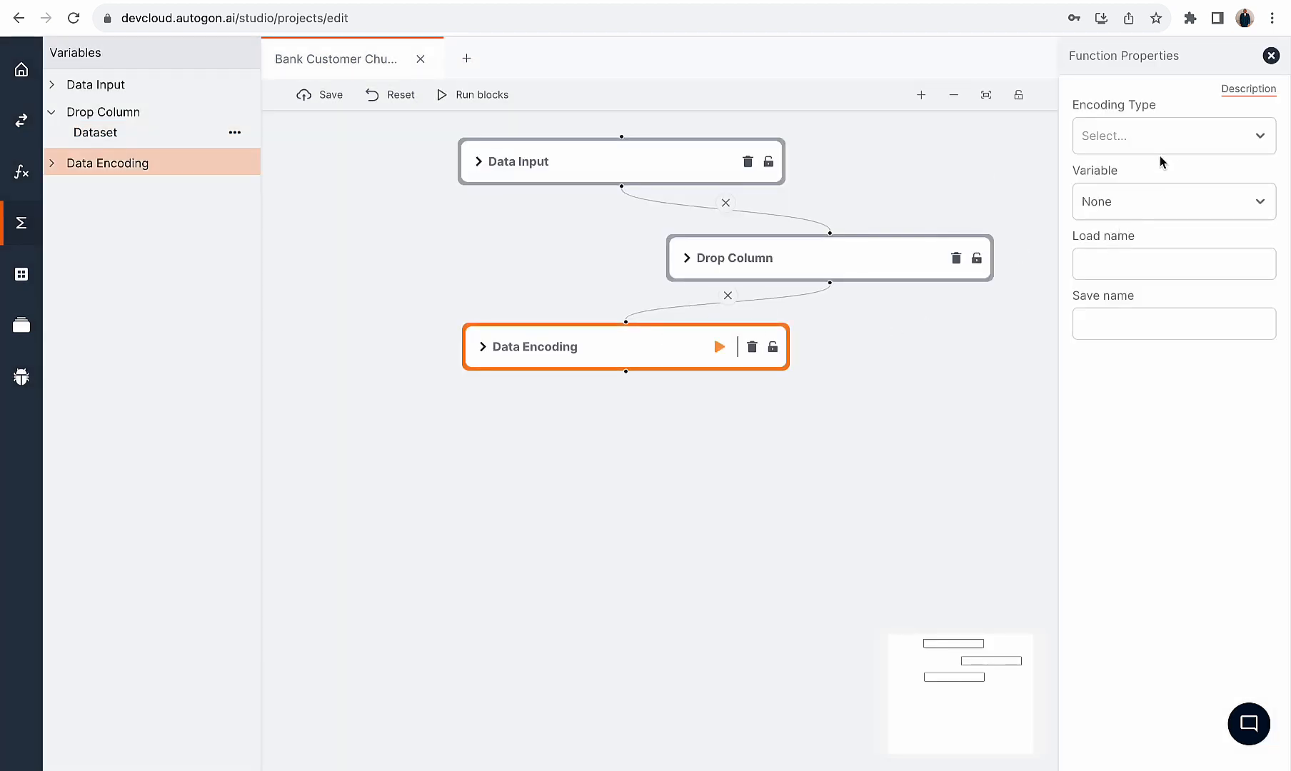
{"action": "left_click", "coordinate": [1179, 137]}
{"action": "left_click", "coordinate": [1158, 203]}
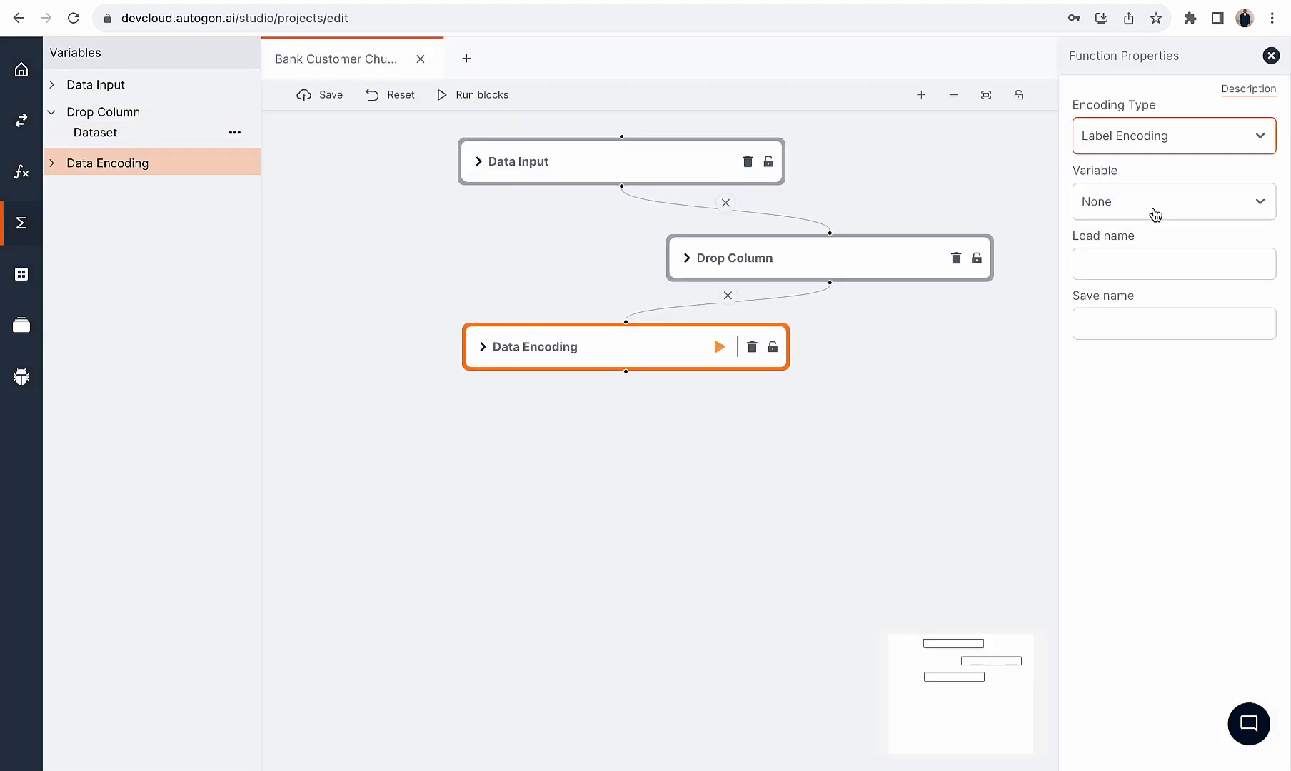
{"action": "left_click", "coordinate": [1155, 204]}
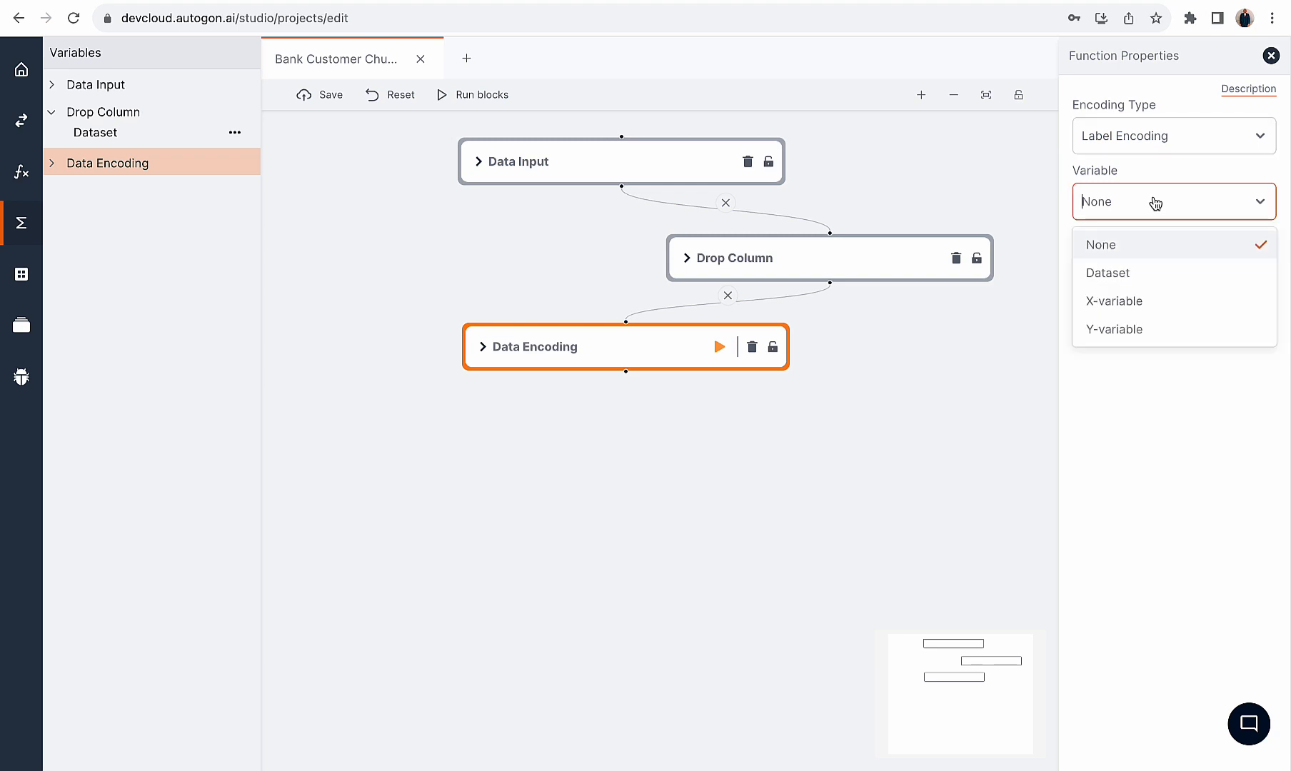
{"action": "left_click", "coordinate": [1137, 274]}
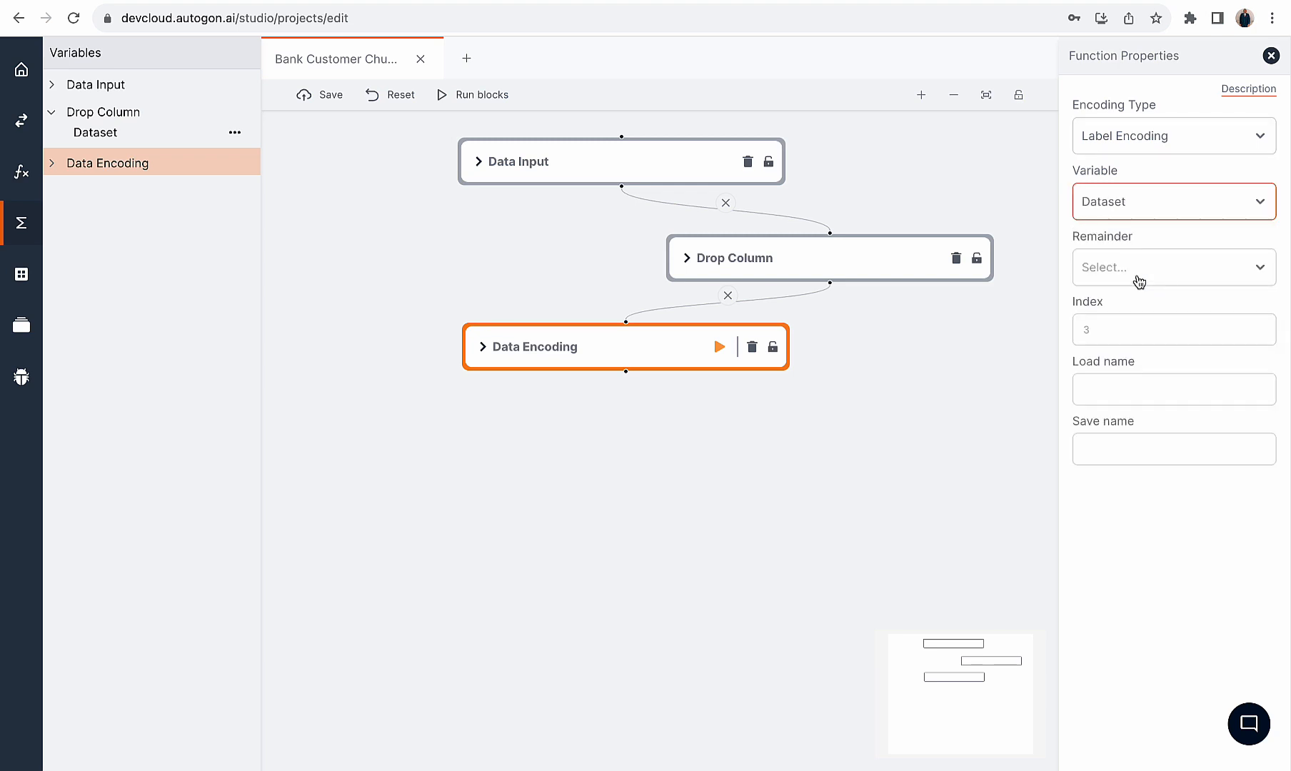
{"action": "left_click", "coordinate": [1143, 273]}
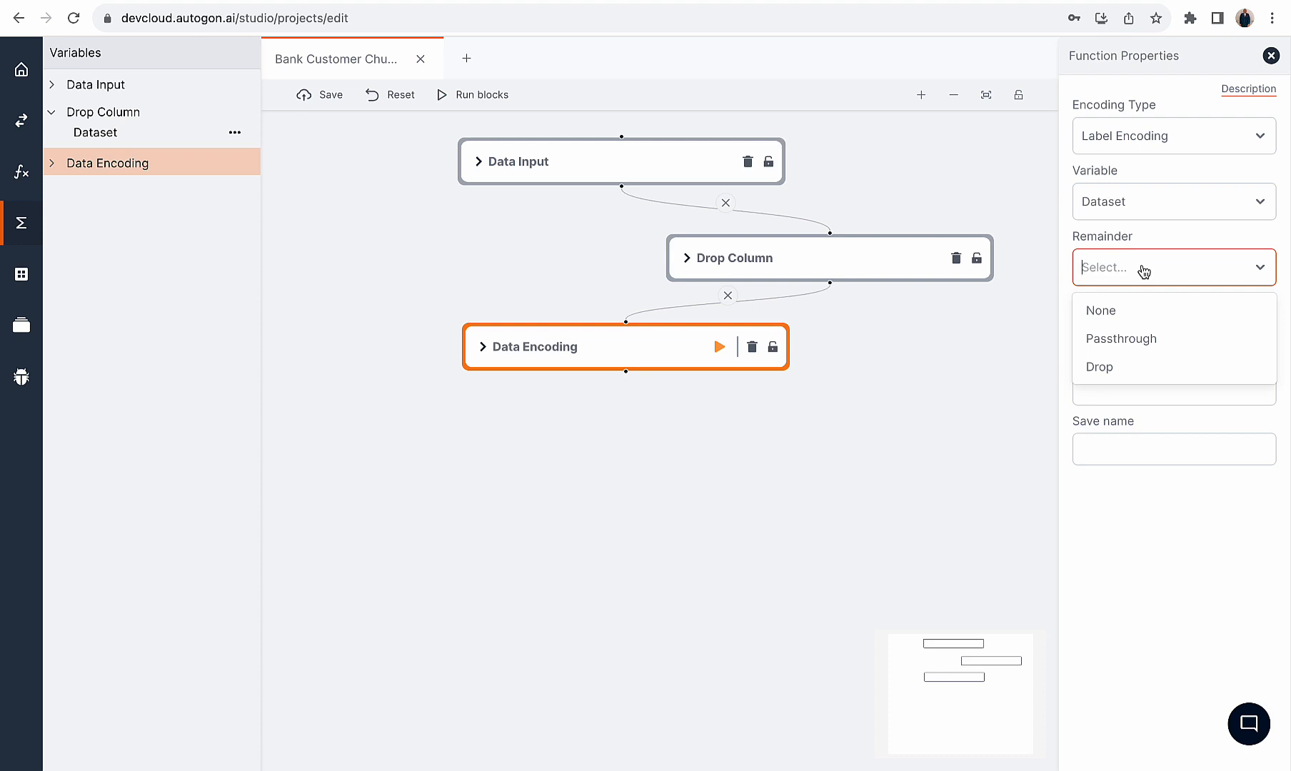
{"action": "left_click", "coordinate": [1133, 335]}
Set the encoding index to 2 and save name gender_w, then run the block
{"action": "left_click", "coordinate": [1136, 334]}
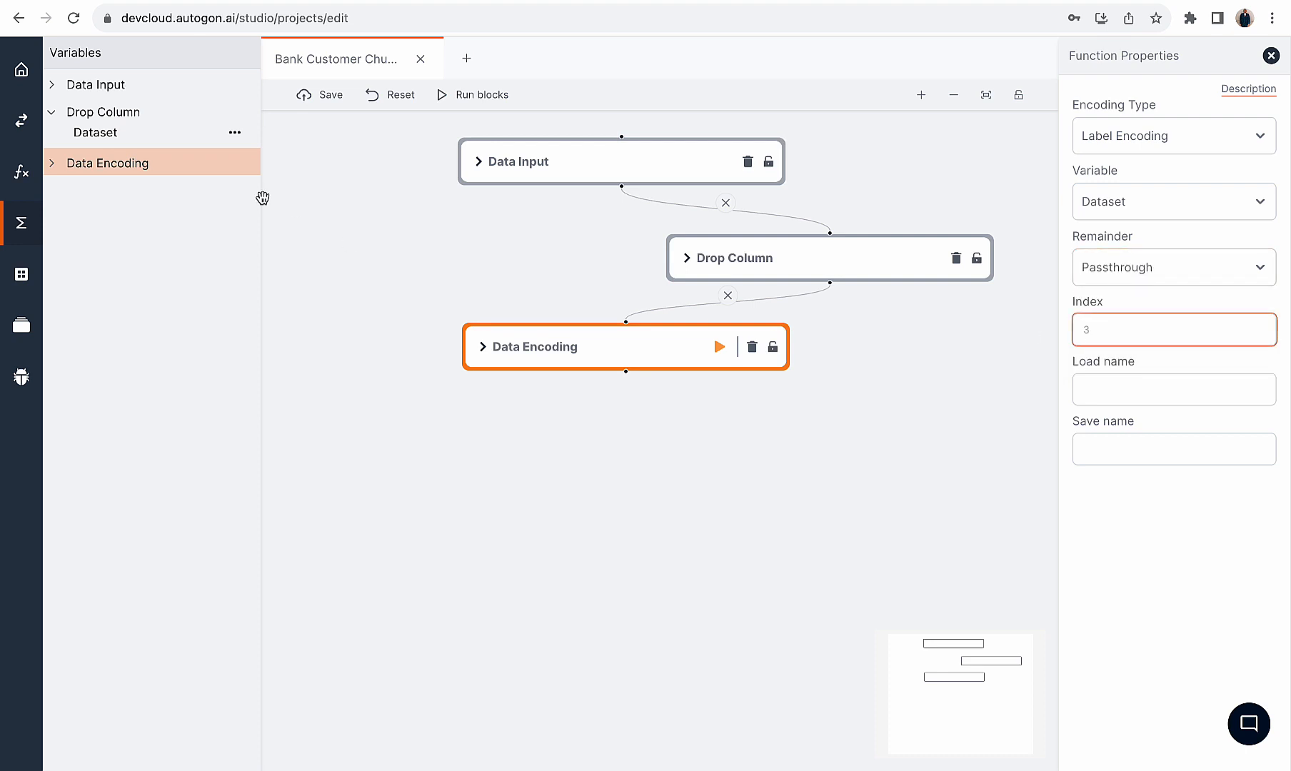
{"action": "left_click", "coordinate": [100, 132]}
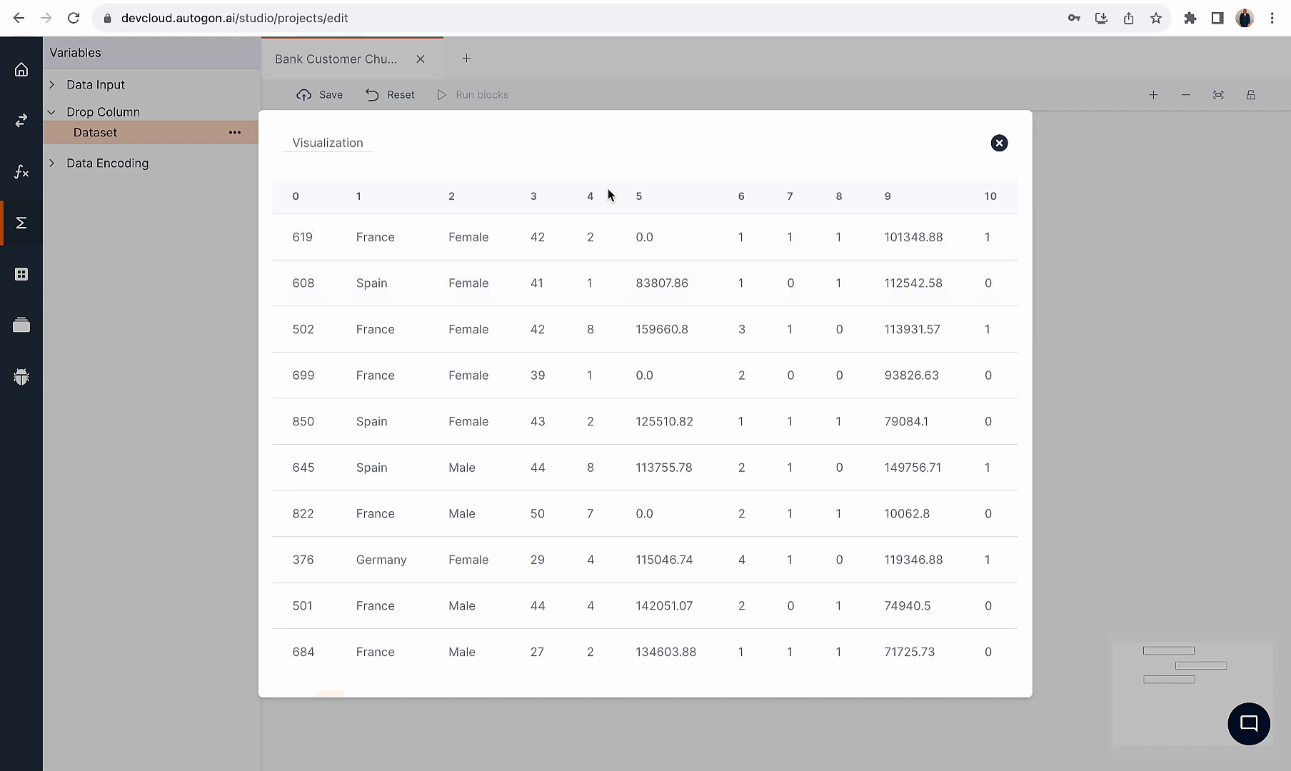
{"action": "left_click", "coordinate": [1000, 144]}
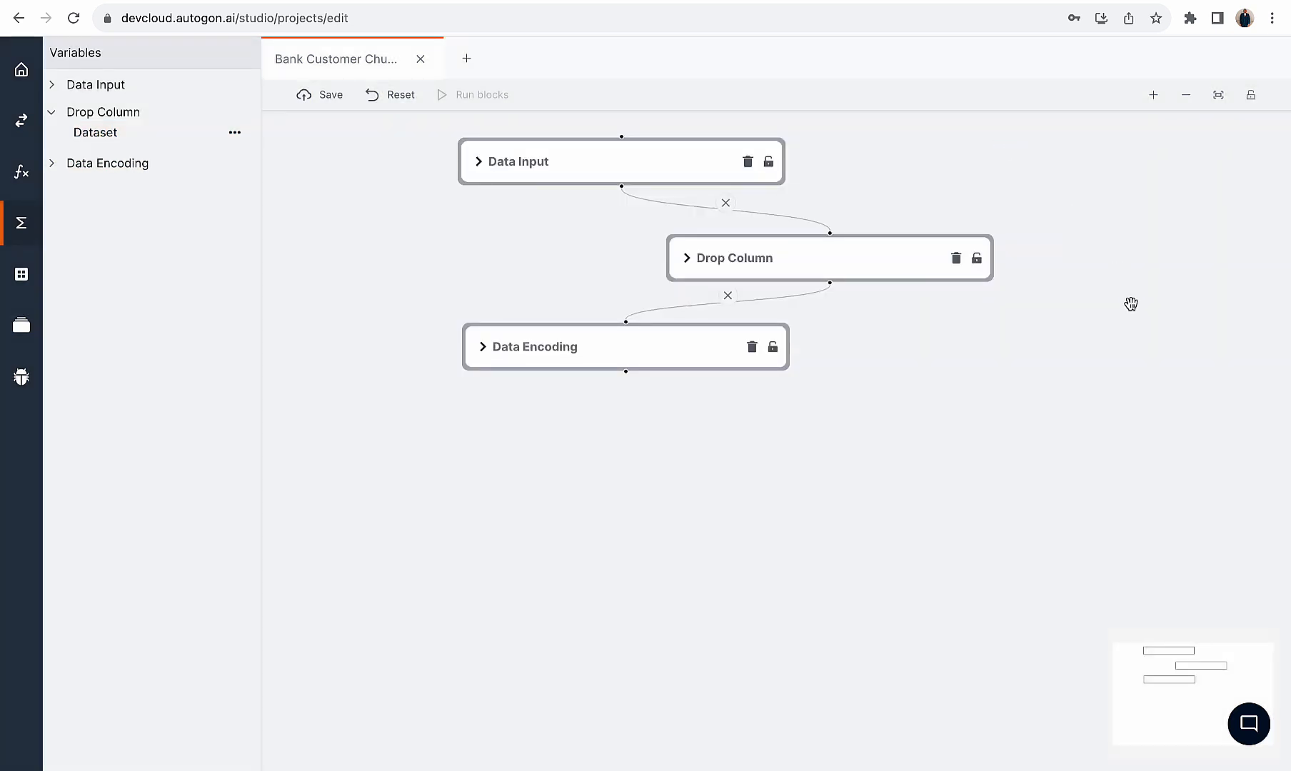
{"action": "left_click", "coordinate": [702, 341]}
{"action": "left_click", "coordinate": [1141, 327]}
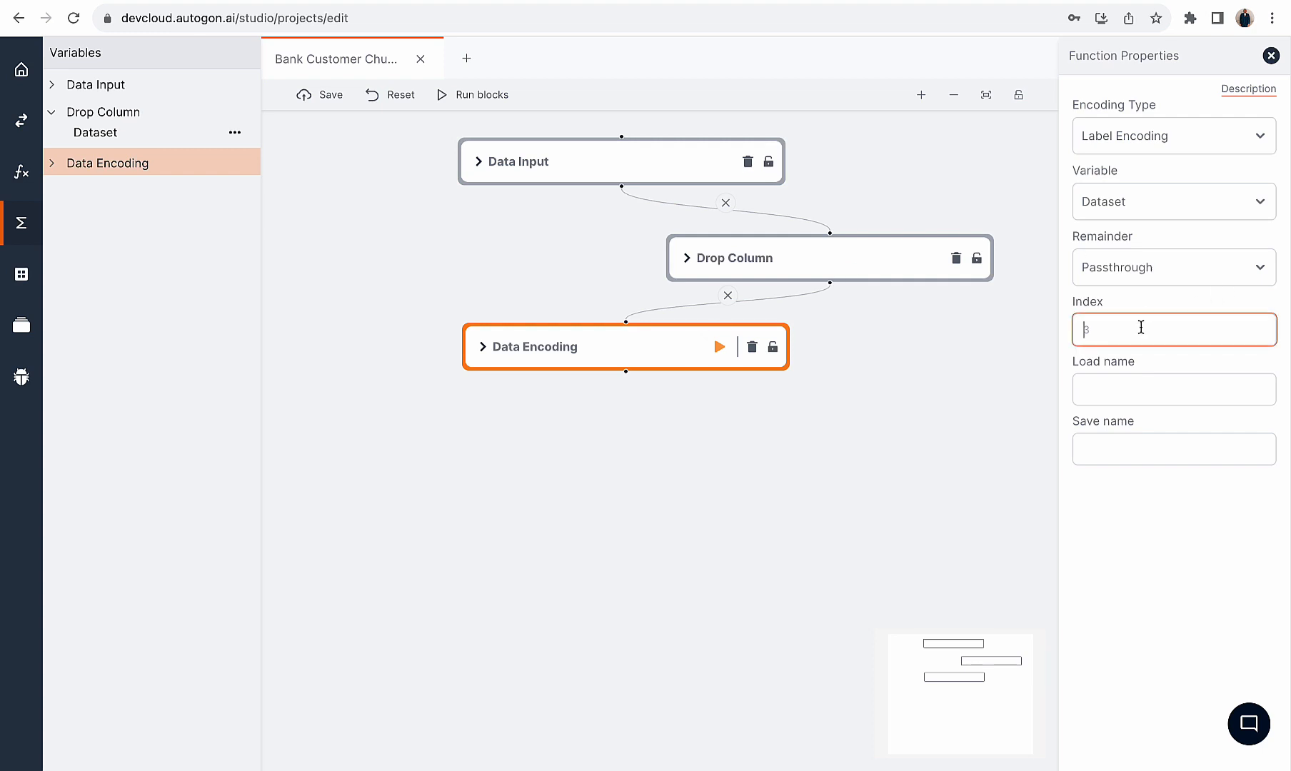
{"action": "left_click", "coordinate": [1115, 446]}
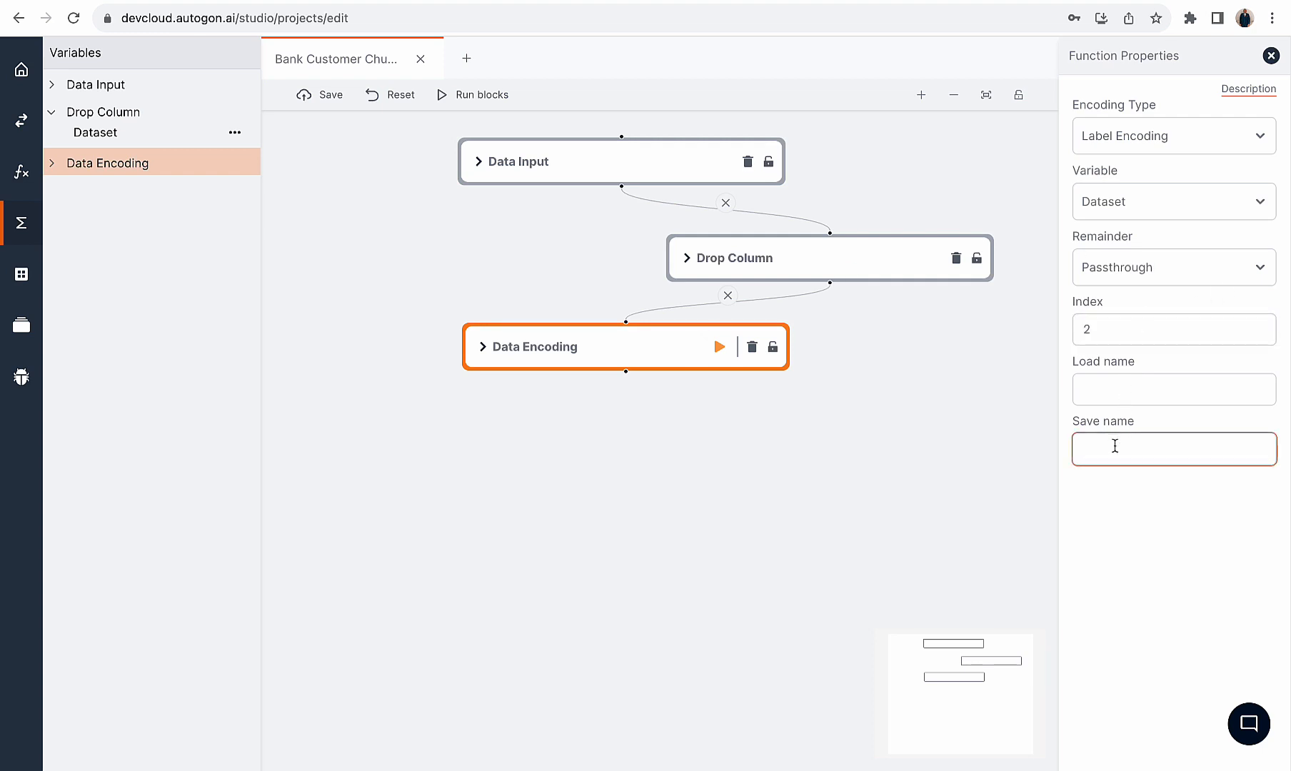
{"action": "type", "text": "gender_w"}
{"action": "left_click", "coordinate": [720, 346]}
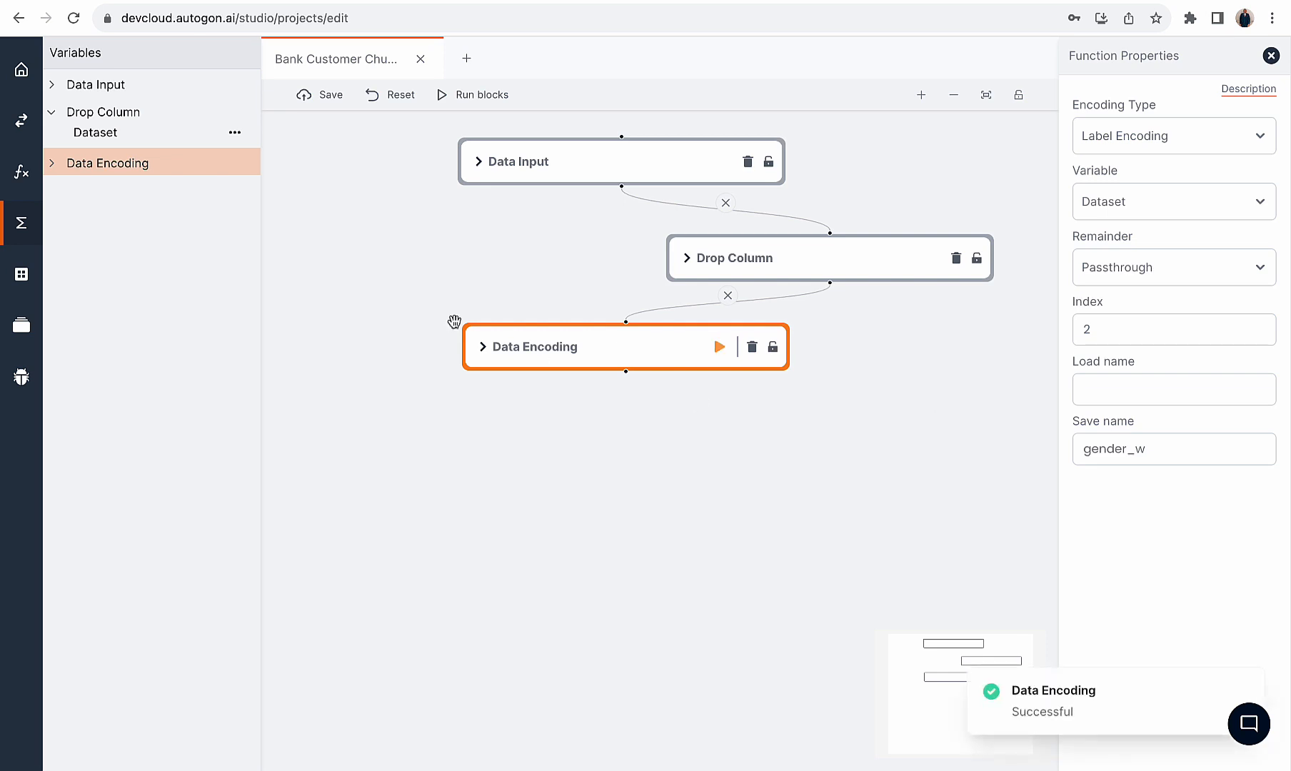
Preview the label-encoded Data Encoding output, showing Female as 0 and Male as 1
{"action": "left_click", "coordinate": [50, 163]}
{"action": "left_click", "coordinate": [84, 186]}
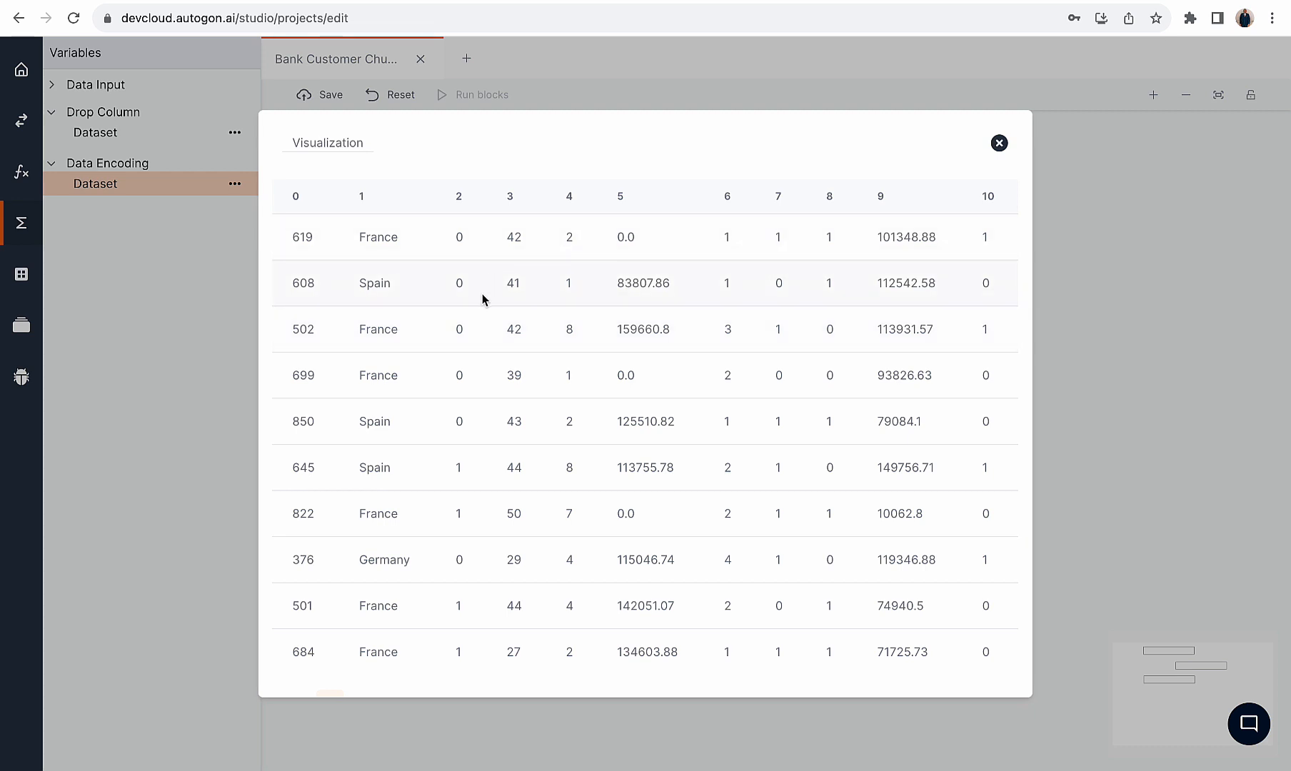
{"action": "left_click_drag", "start_coordinate": [457, 230], "coordinate": [470, 236]}
{"action": "left_click", "coordinate": [460, 291]}
{"action": "left_click", "coordinate": [1000, 145]}
Compare the Drop Column and Data Encoding previews, then list the Data Pre-processing functions
{"action": "left_click", "coordinate": [138, 133]}
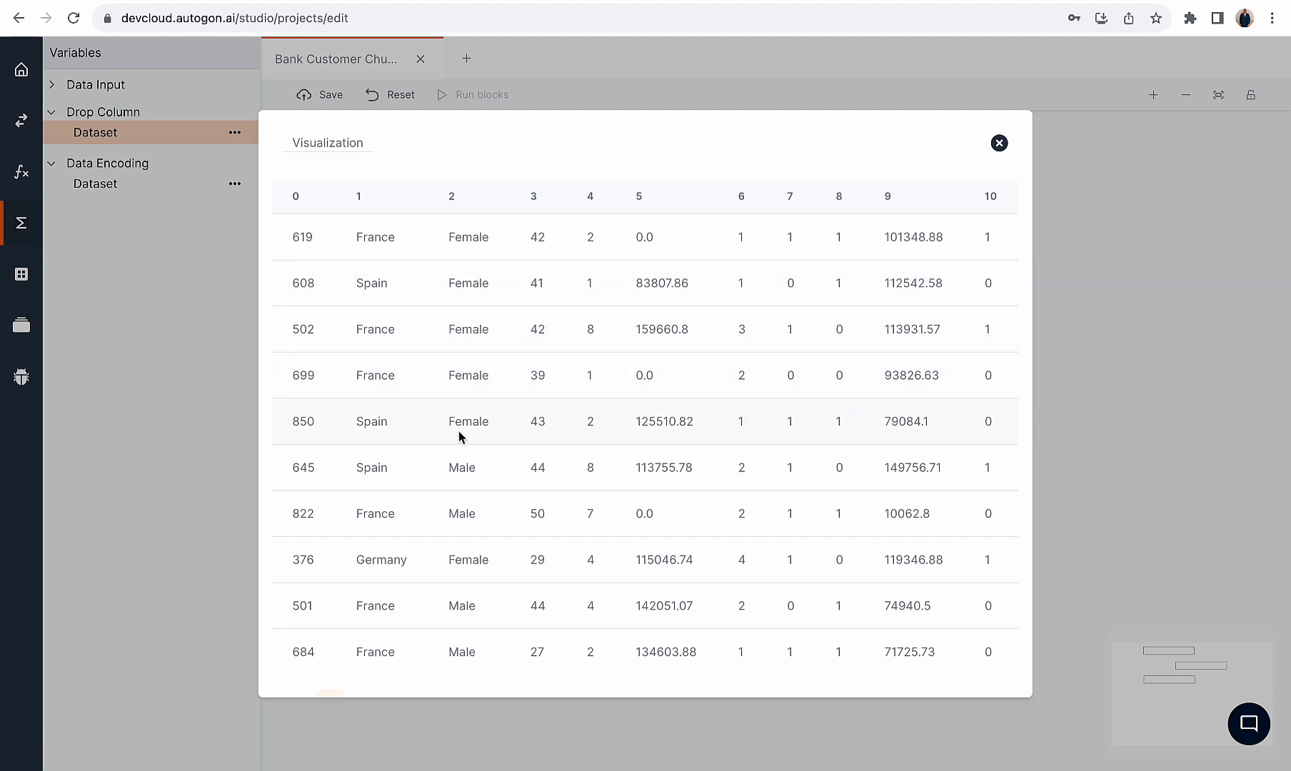
{"action": "left_click", "coordinate": [999, 143]}
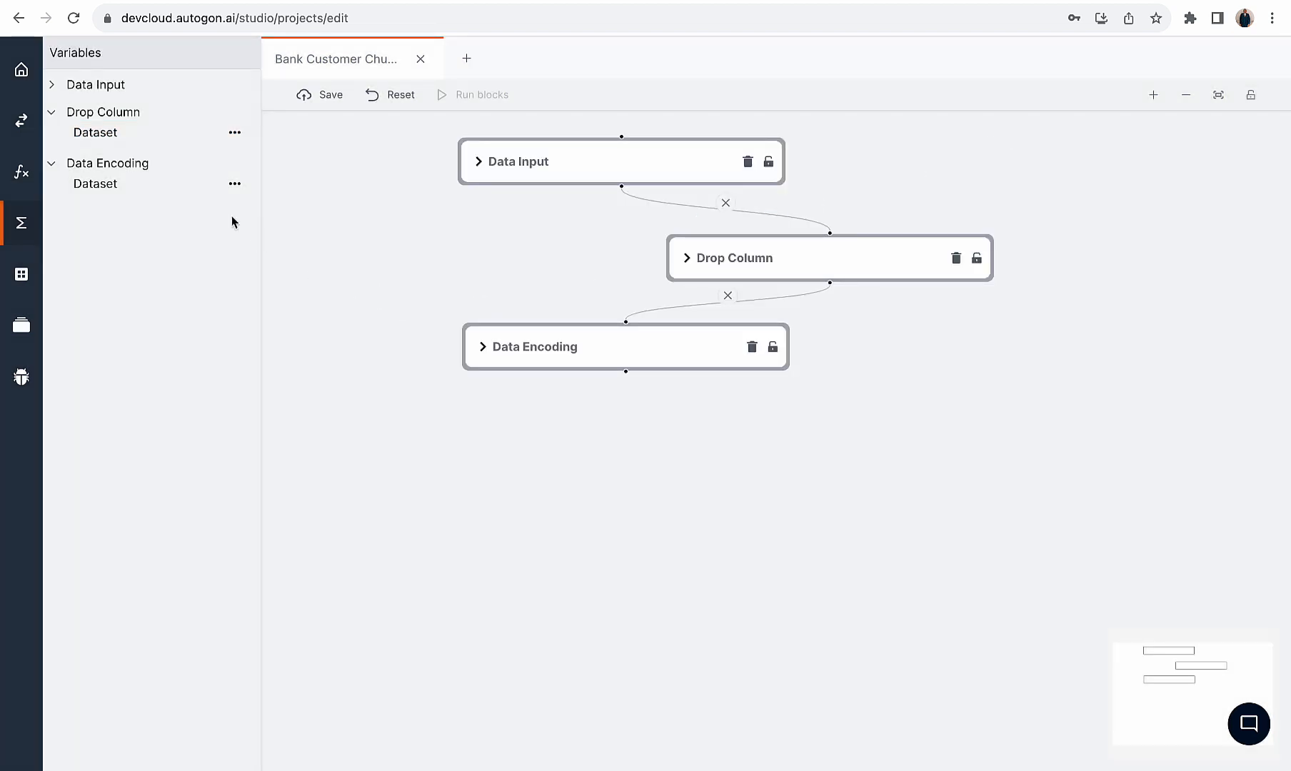
{"action": "left_click", "coordinate": [90, 138]}
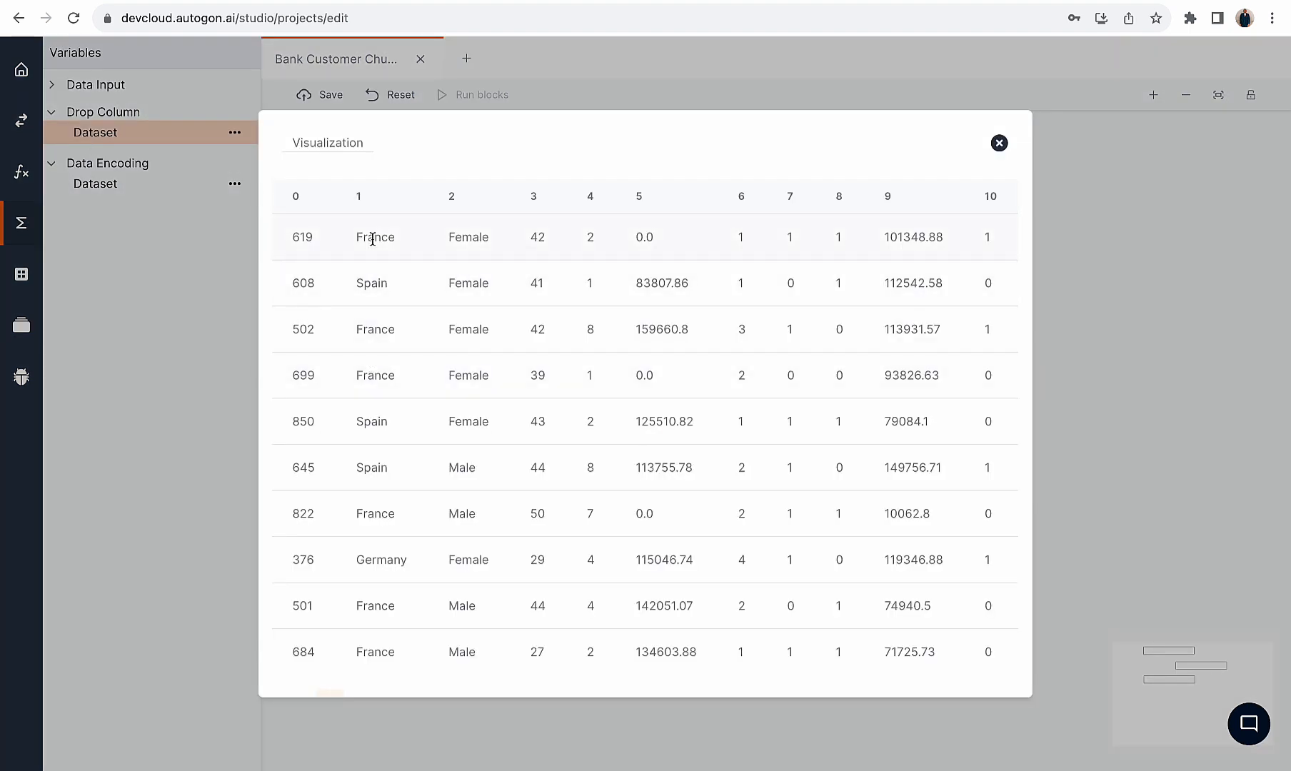
{"action": "left_click", "coordinate": [1002, 146]}
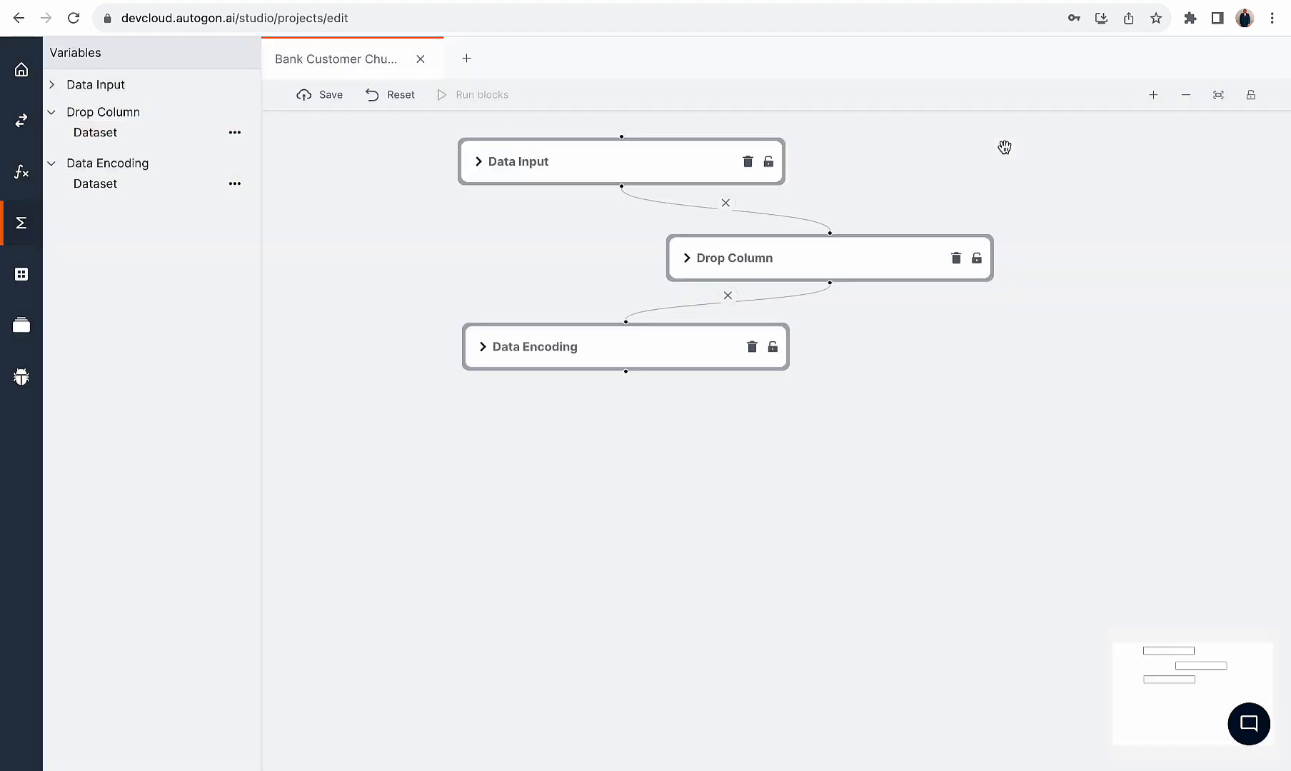
{"action": "left_click", "coordinate": [127, 187]}
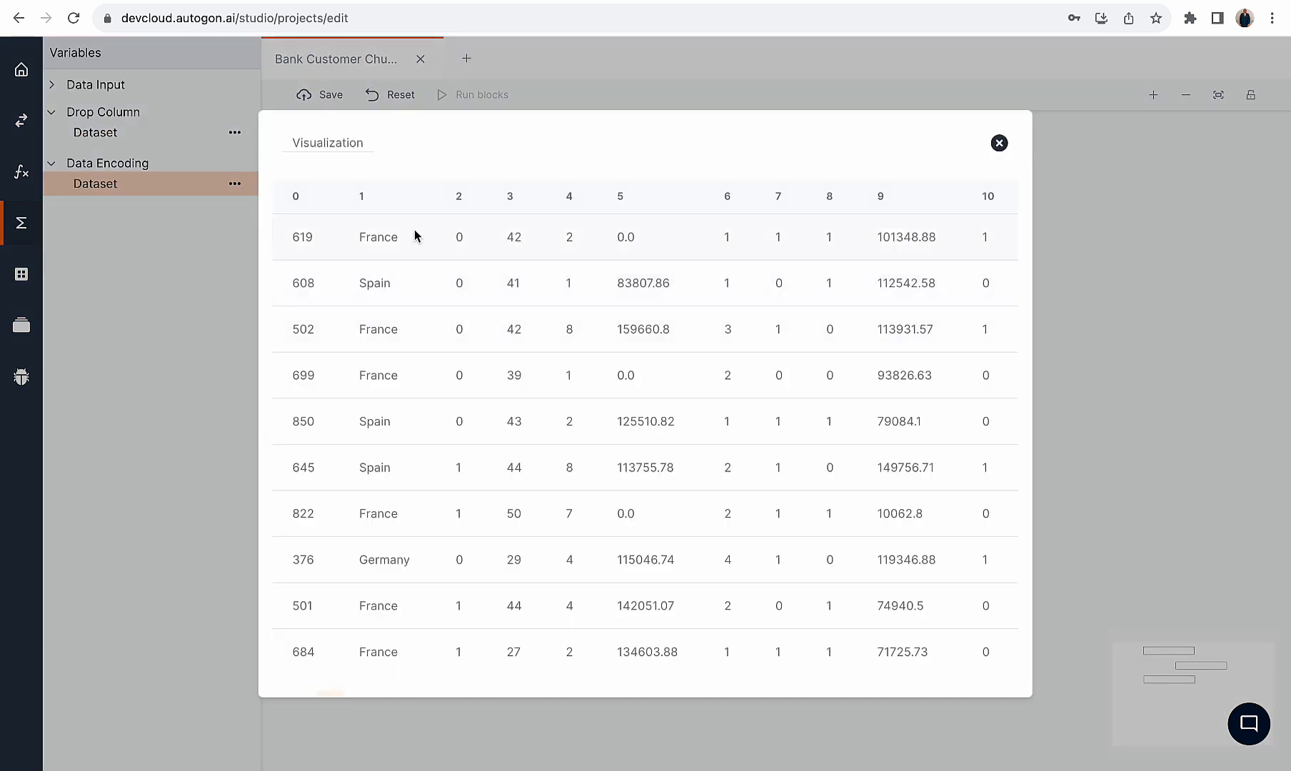
{"action": "left_click", "coordinate": [999, 142]}
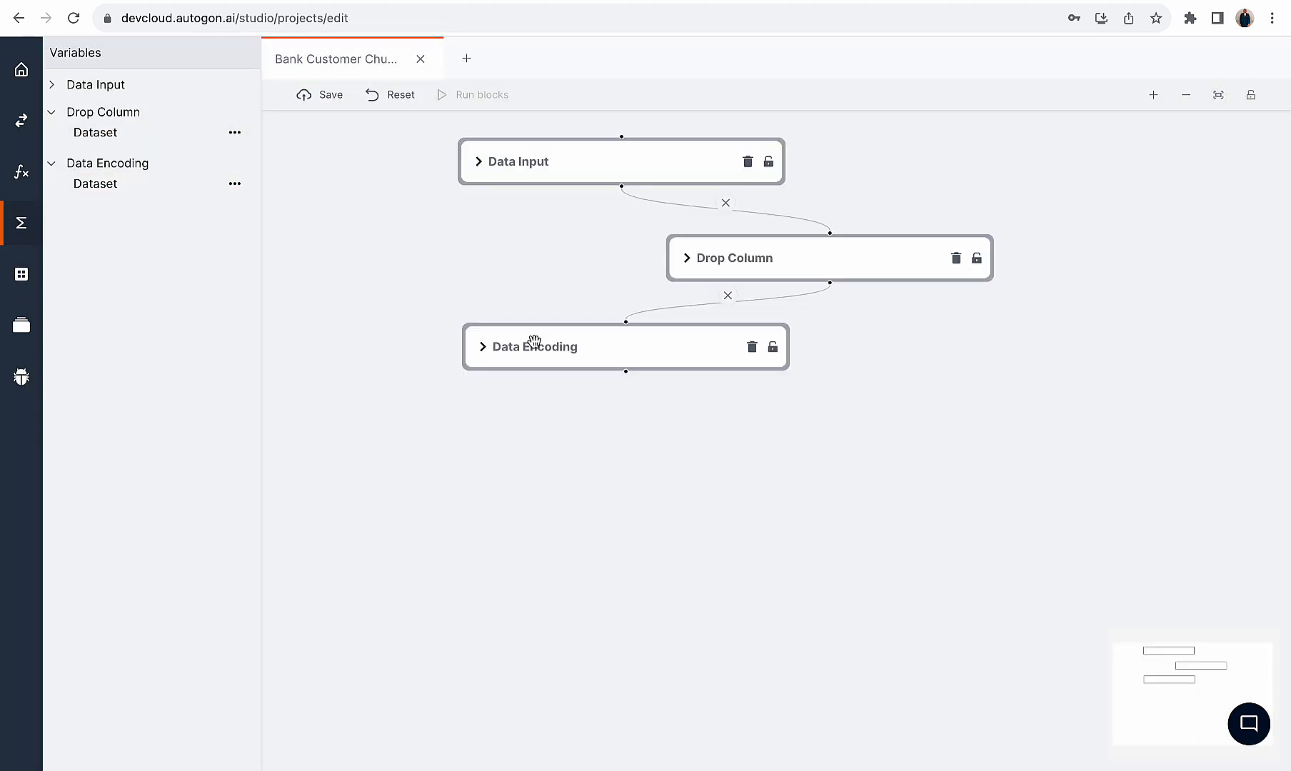
{"action": "left_click", "coordinate": [20, 168]}
{"action": "left_click", "coordinate": [150, 123]}
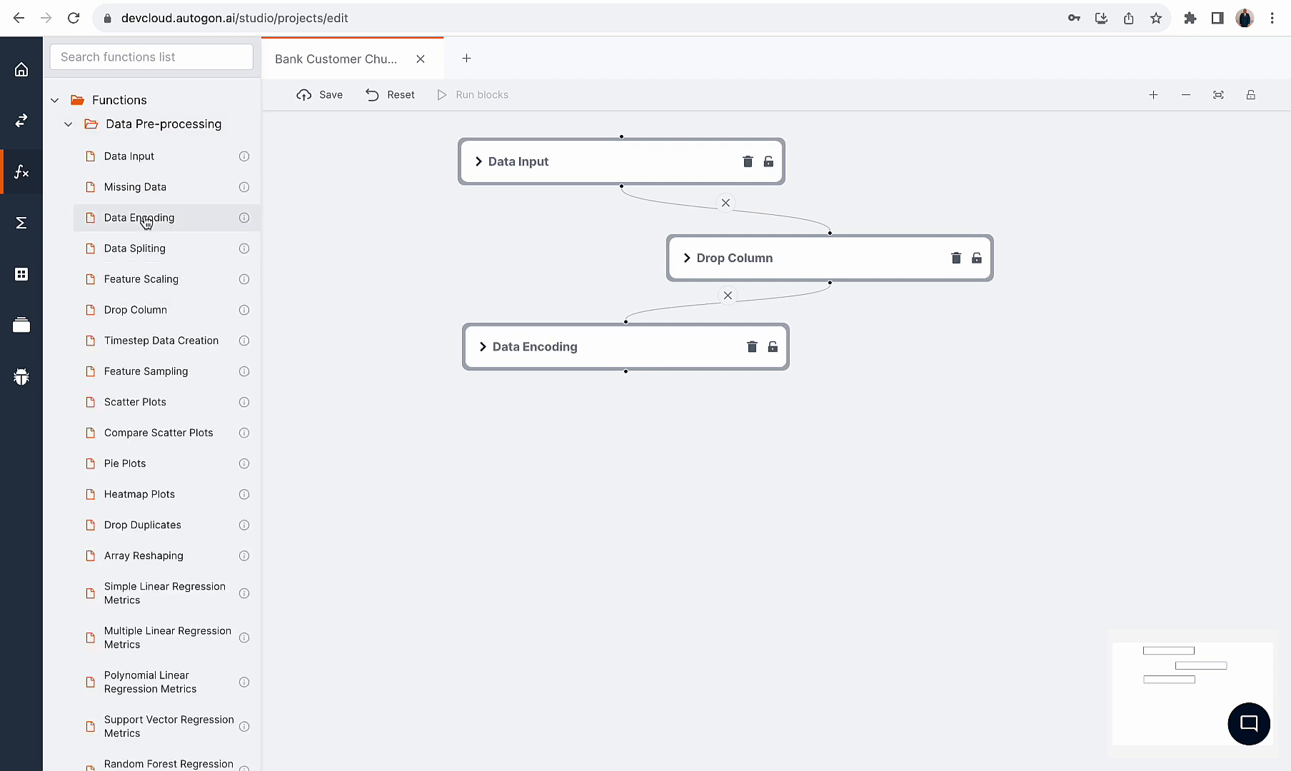
Add a second Data Encoding block below the first and connect them
{"action": "left_click_drag", "start_coordinate": [160, 216], "coordinate": [776, 434]}
{"action": "left_click_drag", "start_coordinate": [850, 452], "coordinate": [727, 432]}
{"action": "left_click_drag", "start_coordinate": [626, 372], "coordinate": [818, 407]}
{"action": "left_click", "coordinate": [816, 431]}
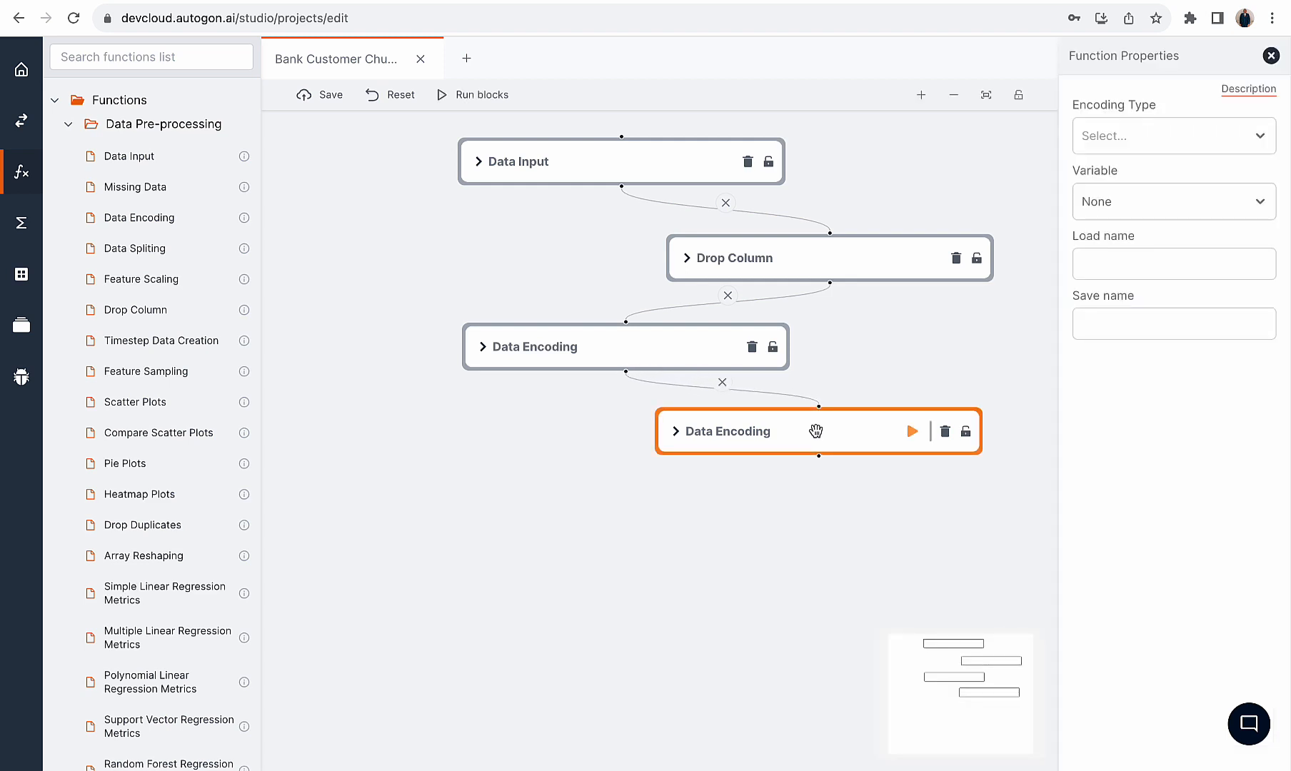
Set One Hot Encoding on Dataset, Passthrough remainder, index 1, save name country_w, and run it
{"action": "left_click", "coordinate": [1133, 134]}
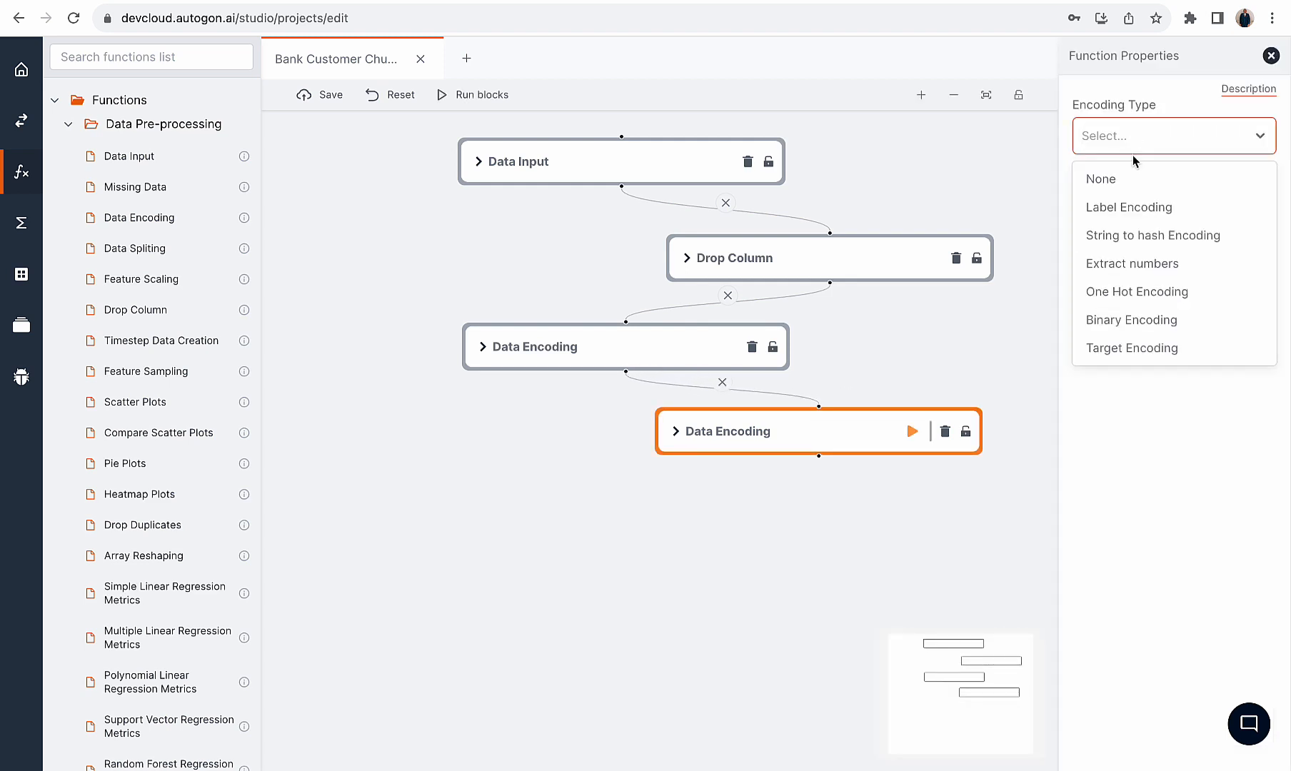
{"action": "left_click", "coordinate": [1148, 289]}
{"action": "left_click", "coordinate": [1150, 211]}
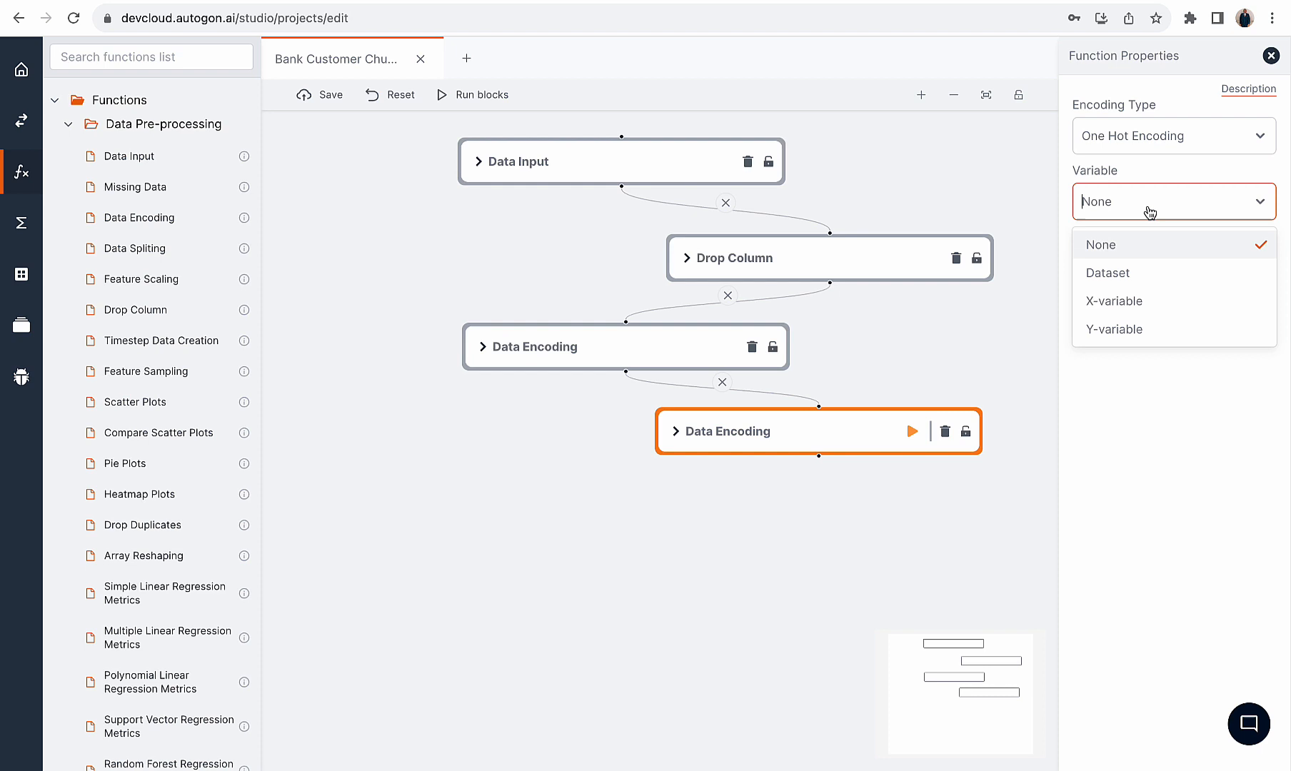
{"action": "left_click", "coordinate": [1136, 272]}
{"action": "left_click", "coordinate": [1120, 270]}
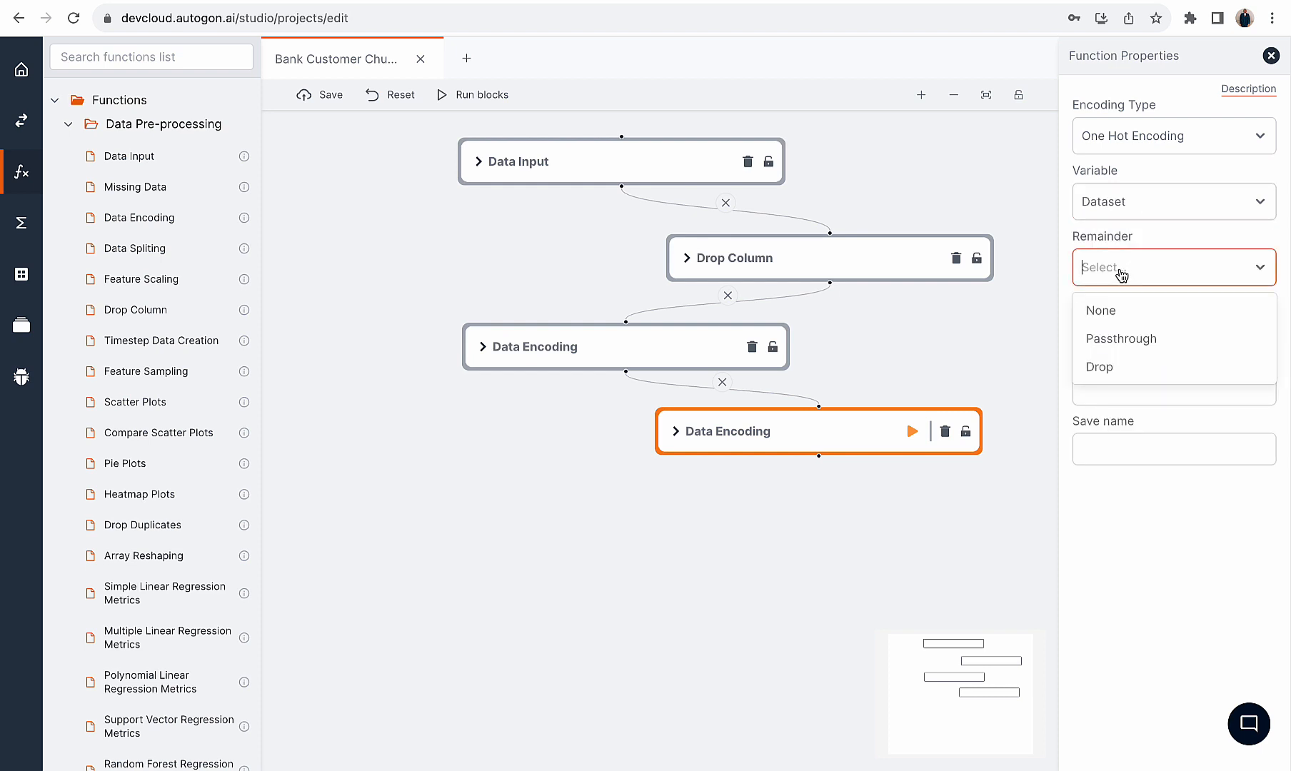
{"action": "left_click", "coordinate": [1124, 342]}
{"action": "left_click", "coordinate": [1122, 335]}
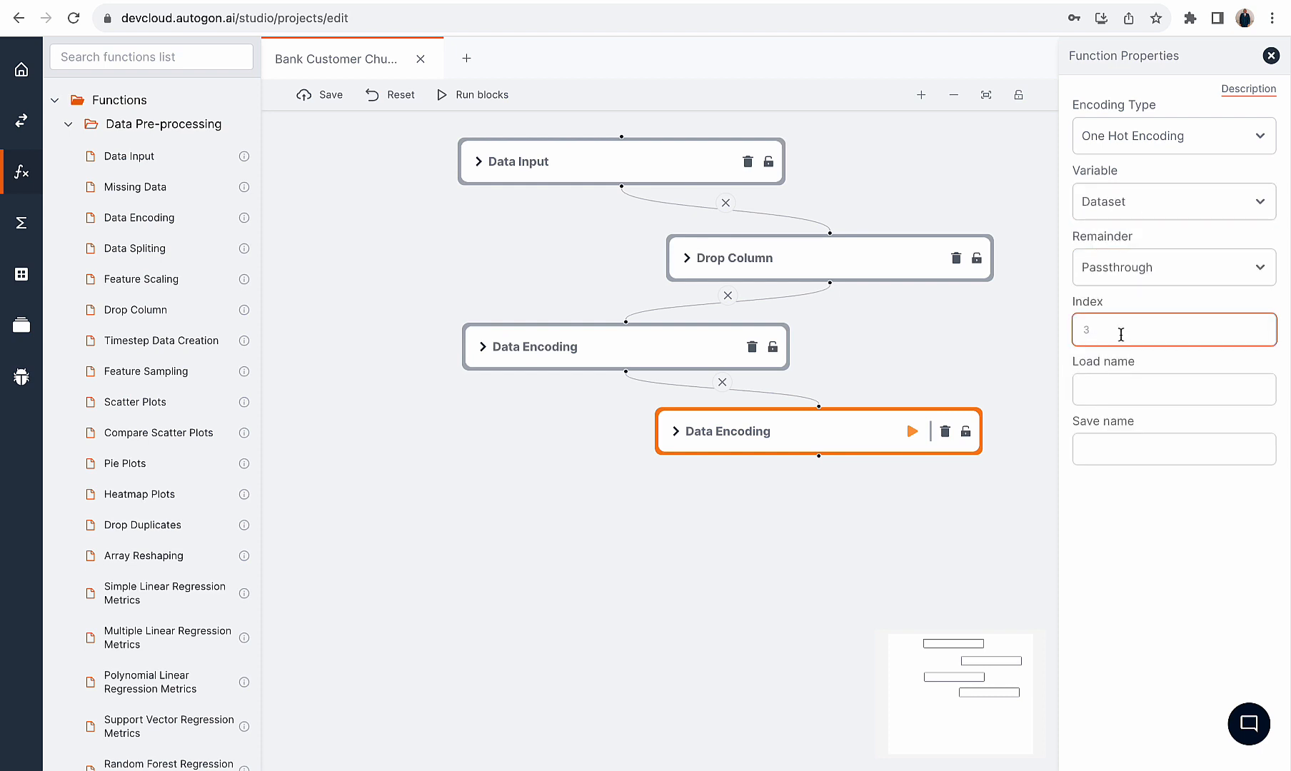
{"action": "type", "text": "1"}
{"action": "left_click", "coordinate": [1130, 450]}
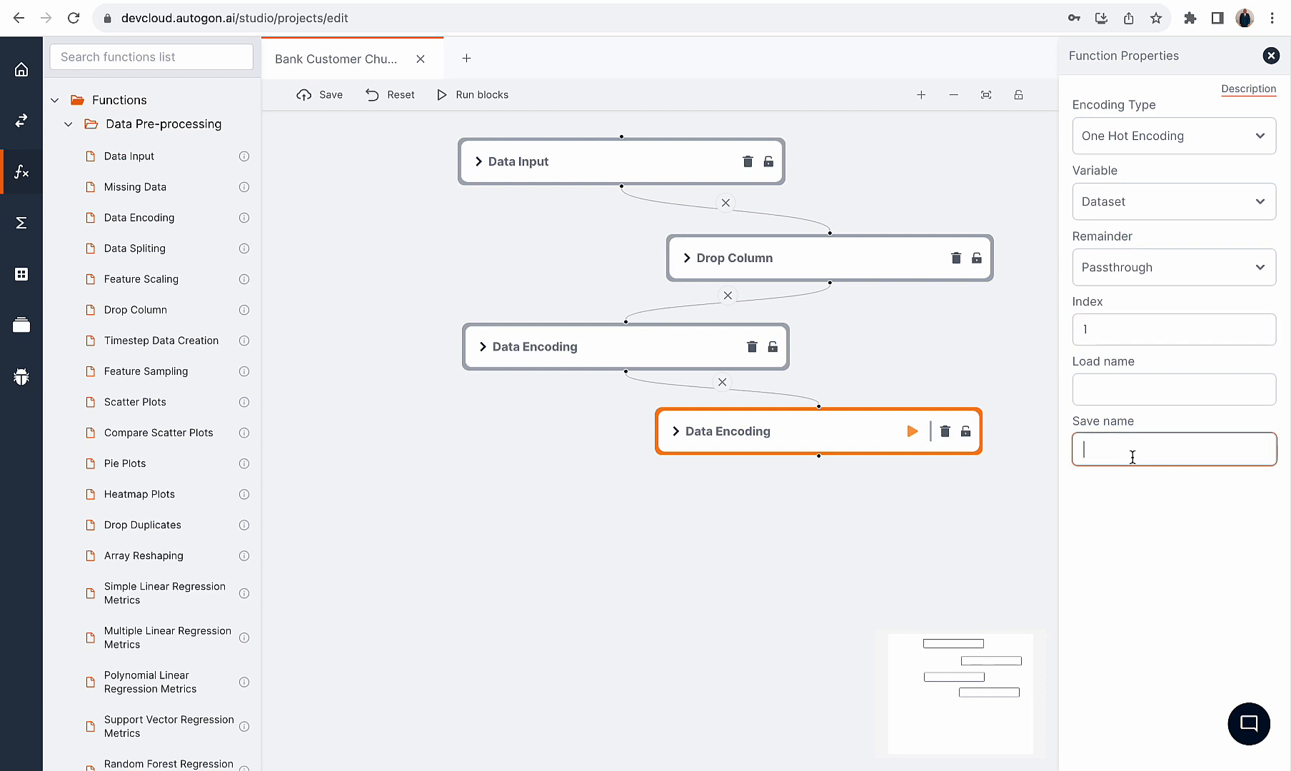
{"action": "type", "text": "country_w"}
{"action": "left_click", "coordinate": [912, 431]}
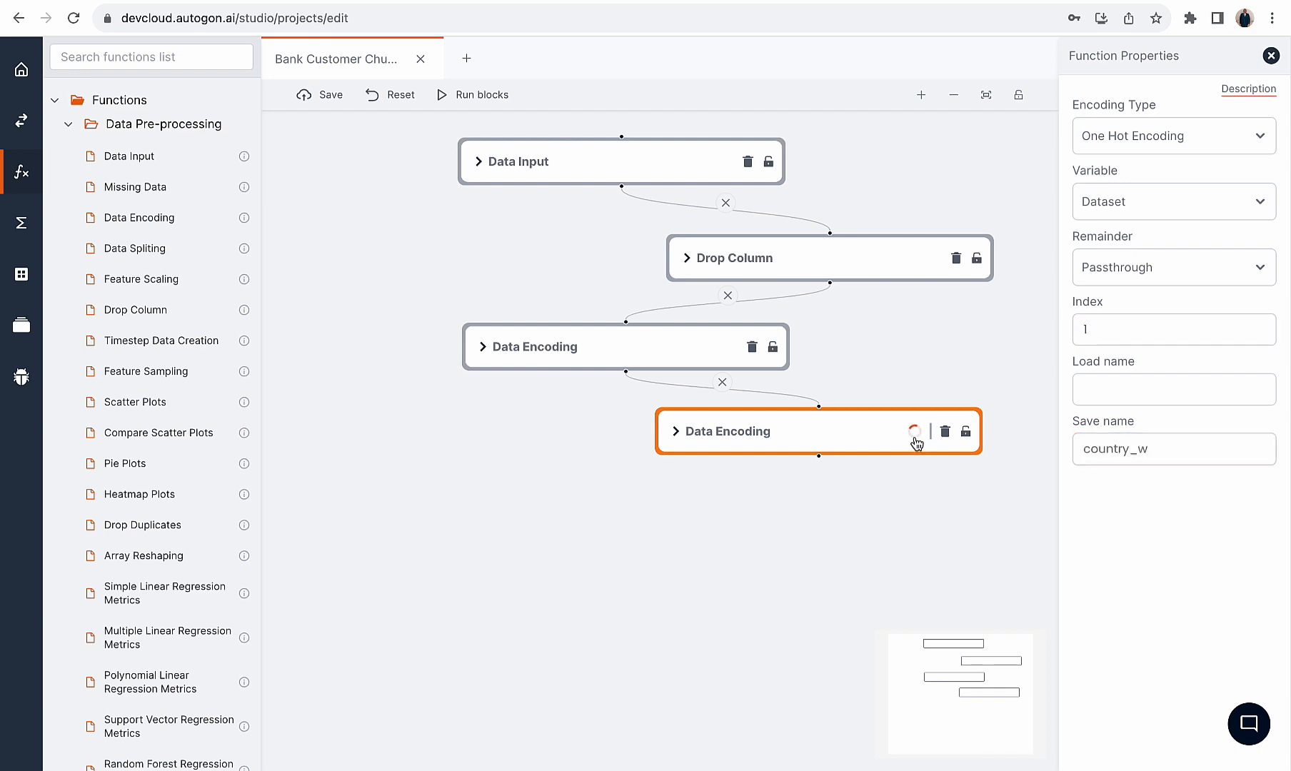
{"action": "left_click_drag", "start_coordinate": [957, 355], "coordinate": [890, 352]}
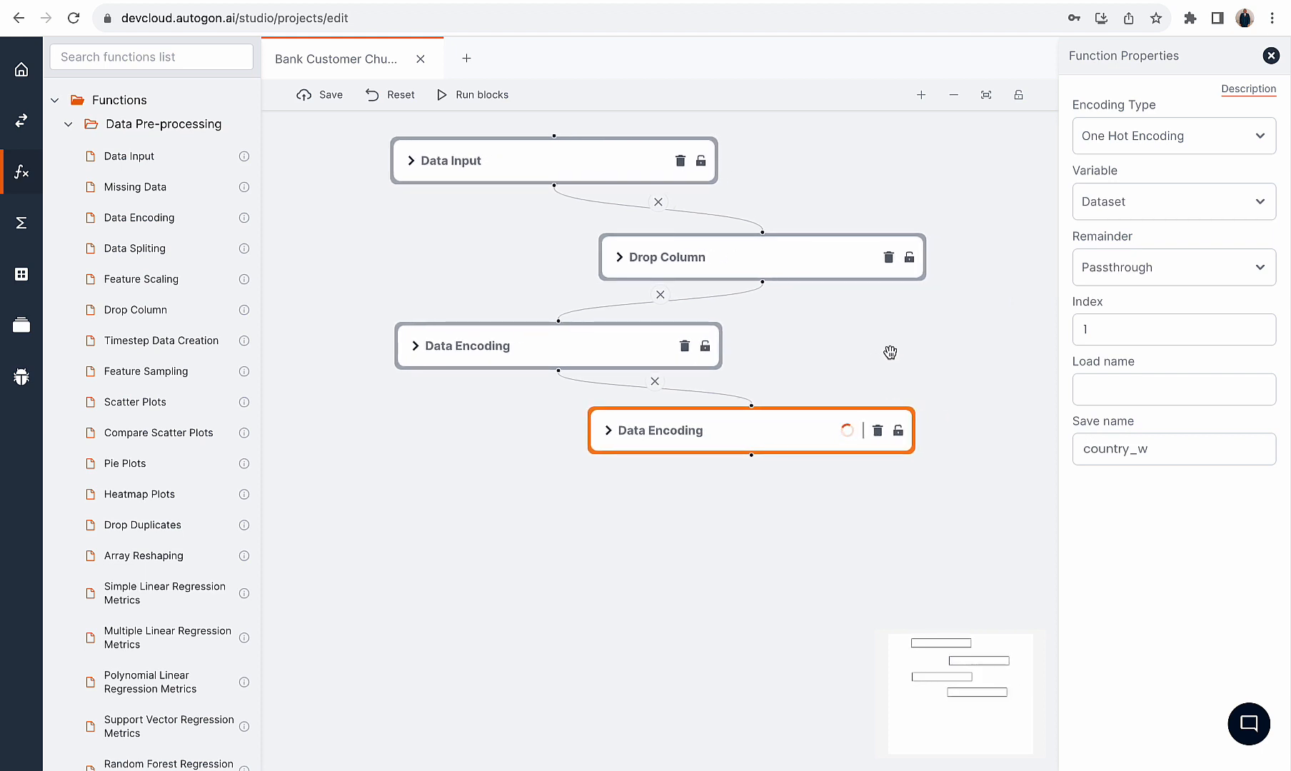
{"action": "left_click_drag", "start_coordinate": [1162, 447], "coordinate": [1077, 442]}
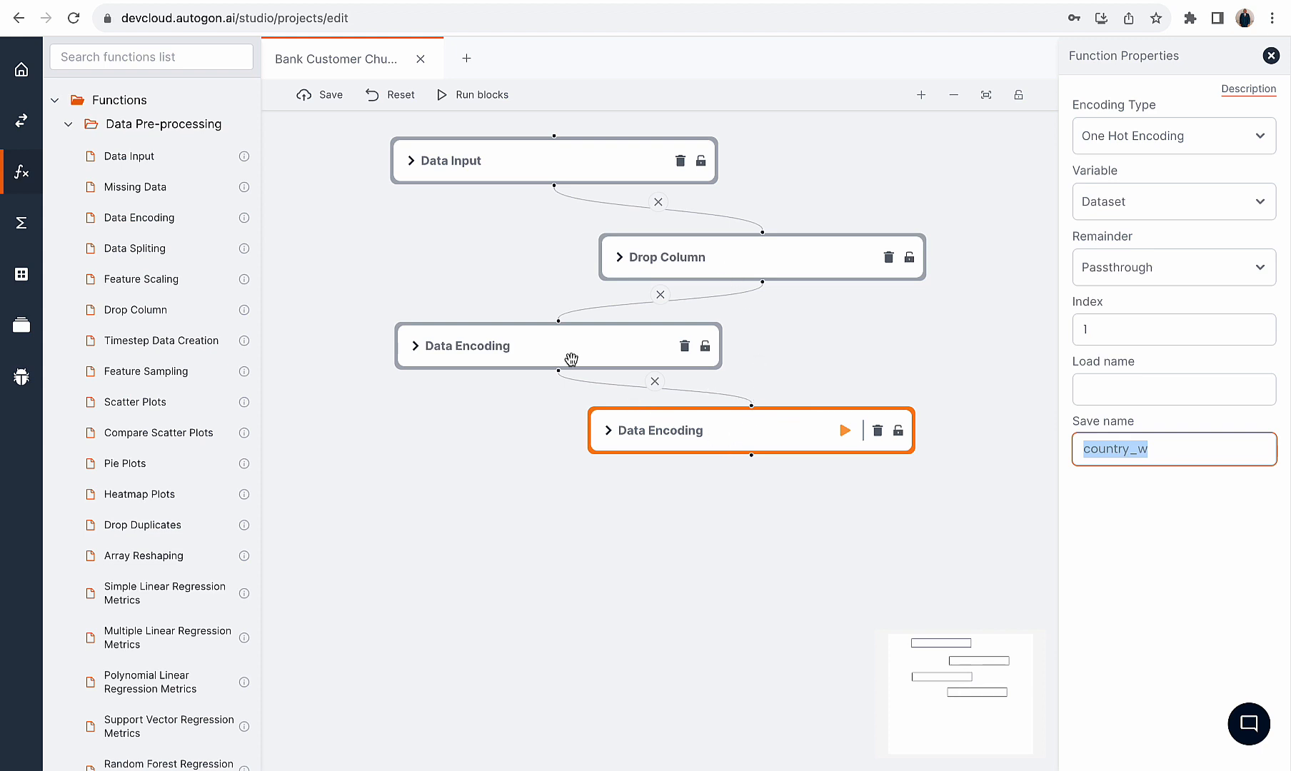
Preview the second then the first Data Encoding outputs, where country still reads France
{"action": "left_click", "coordinate": [23, 222]}
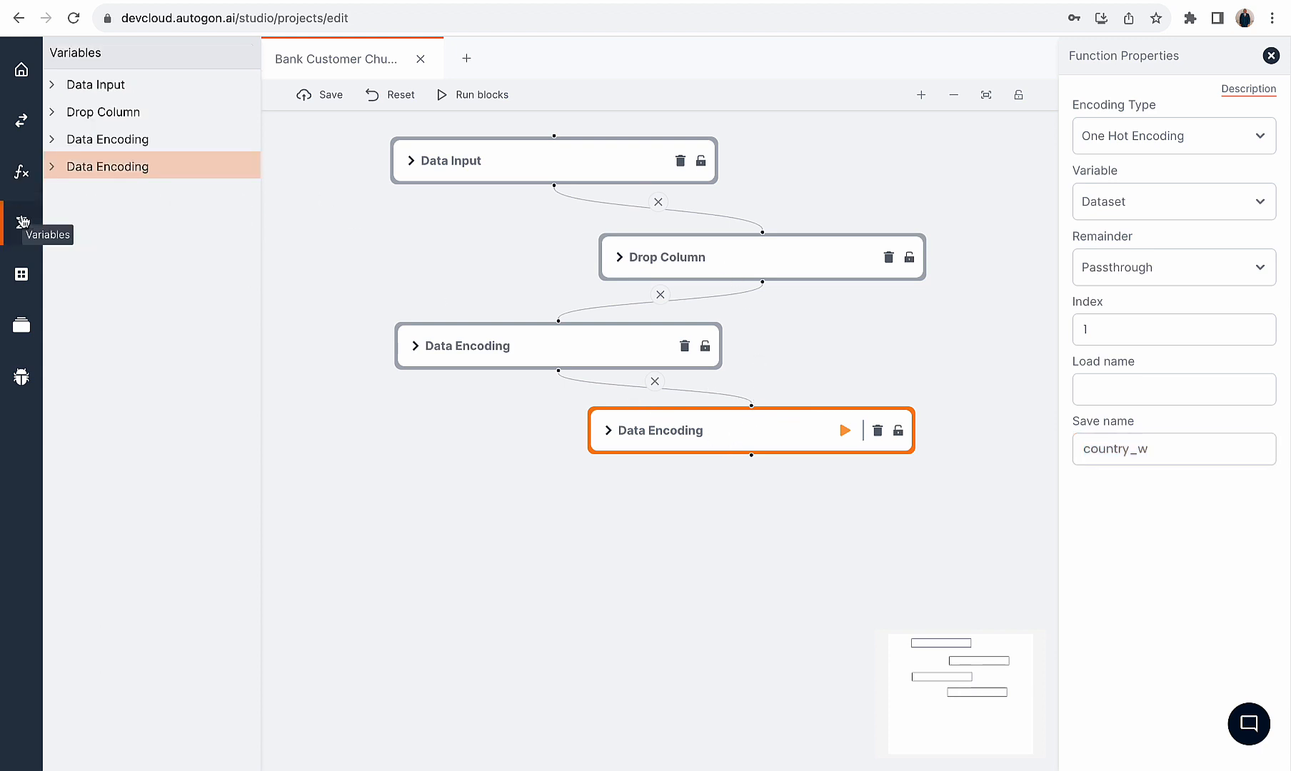
{"action": "left_click", "coordinate": [53, 169]}
{"action": "left_click", "coordinate": [103, 190]}
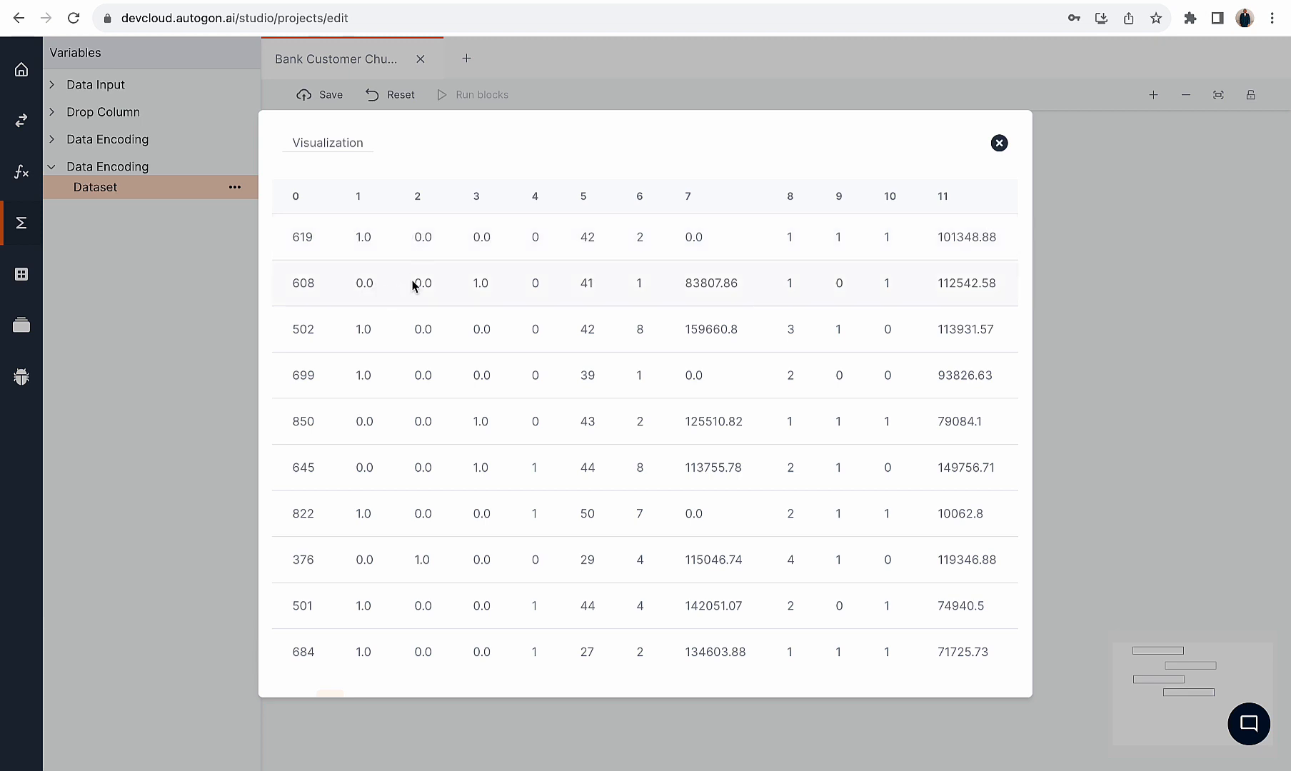
{"action": "left_click", "coordinate": [1000, 142]}
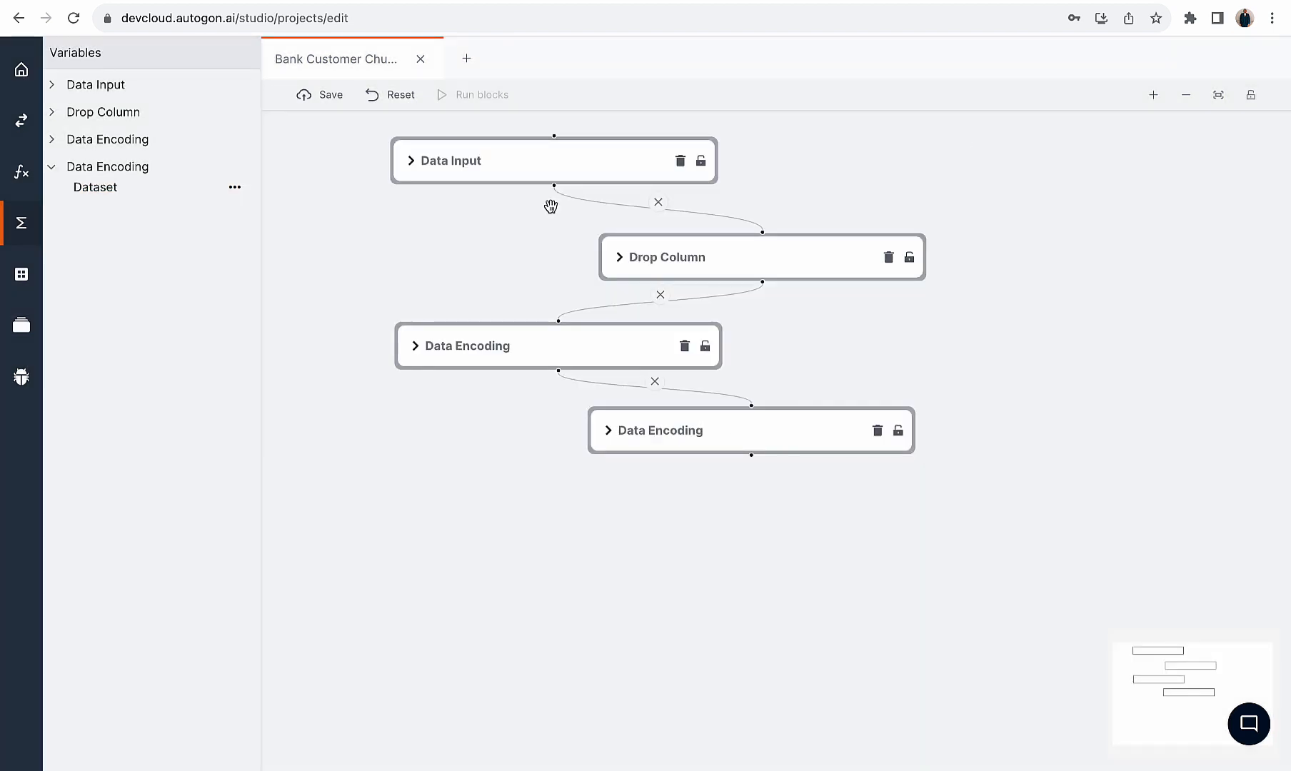
{"action": "left_click", "coordinate": [129, 140]}
{"action": "left_click", "coordinate": [125, 160]}
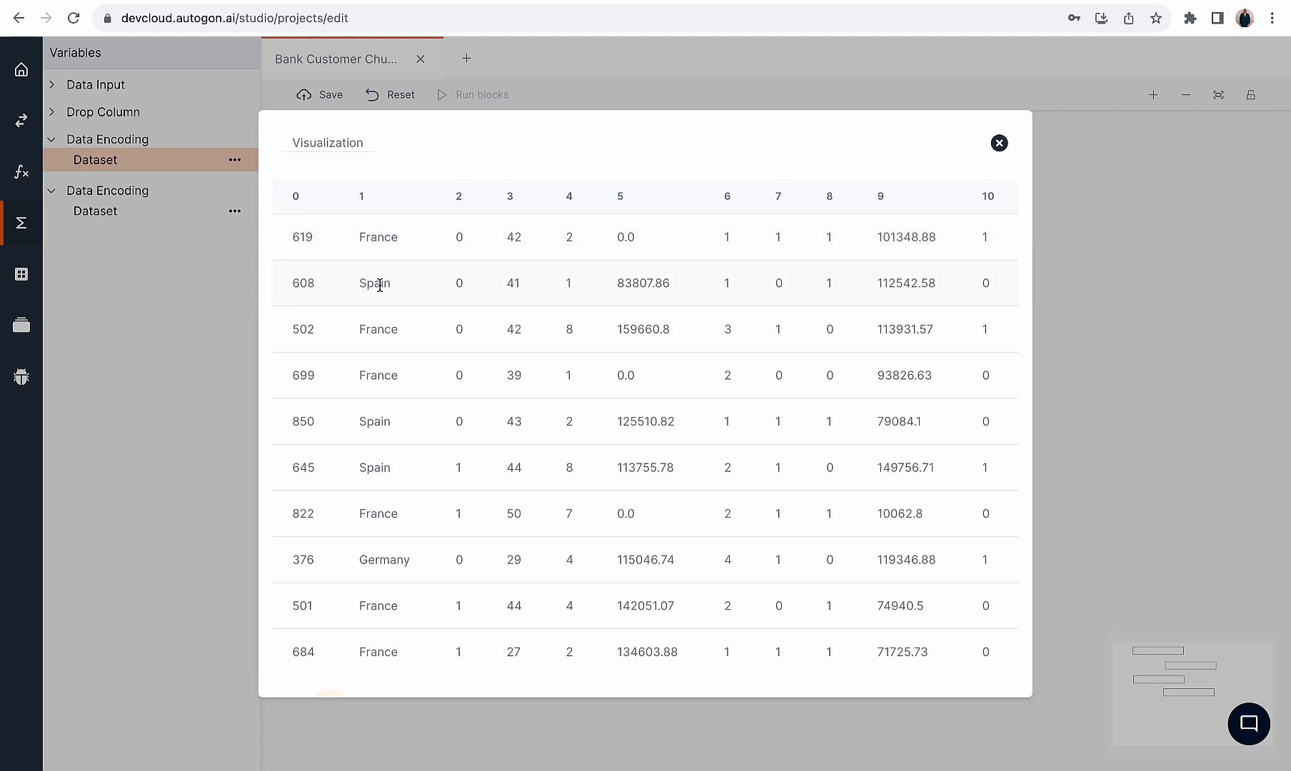
{"action": "left_click_drag", "start_coordinate": [360, 329], "coordinate": [418, 334]}
{"action": "left_click", "coordinate": [997, 142]}
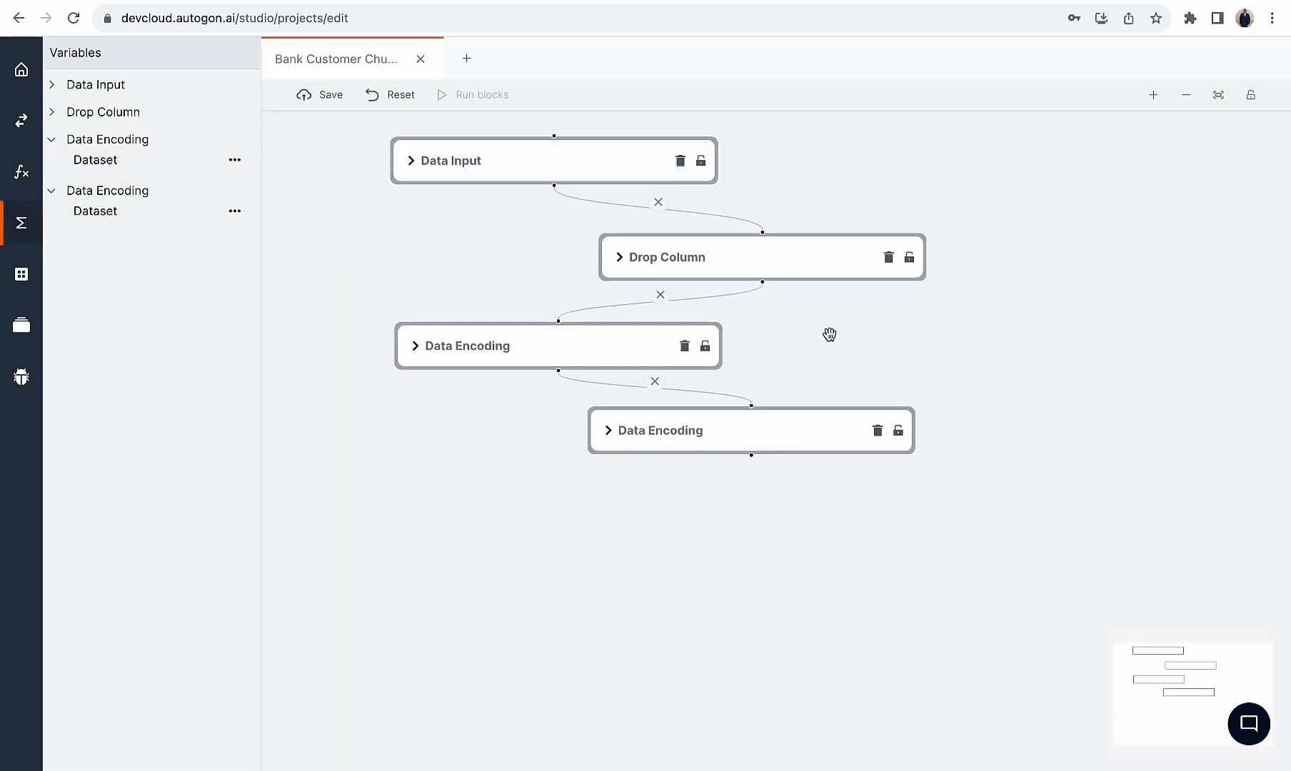
Reopen the second Data Encoding preview and scroll right to its three 1.0/0.0 country columns
{"action": "left_click", "coordinate": [133, 217]}
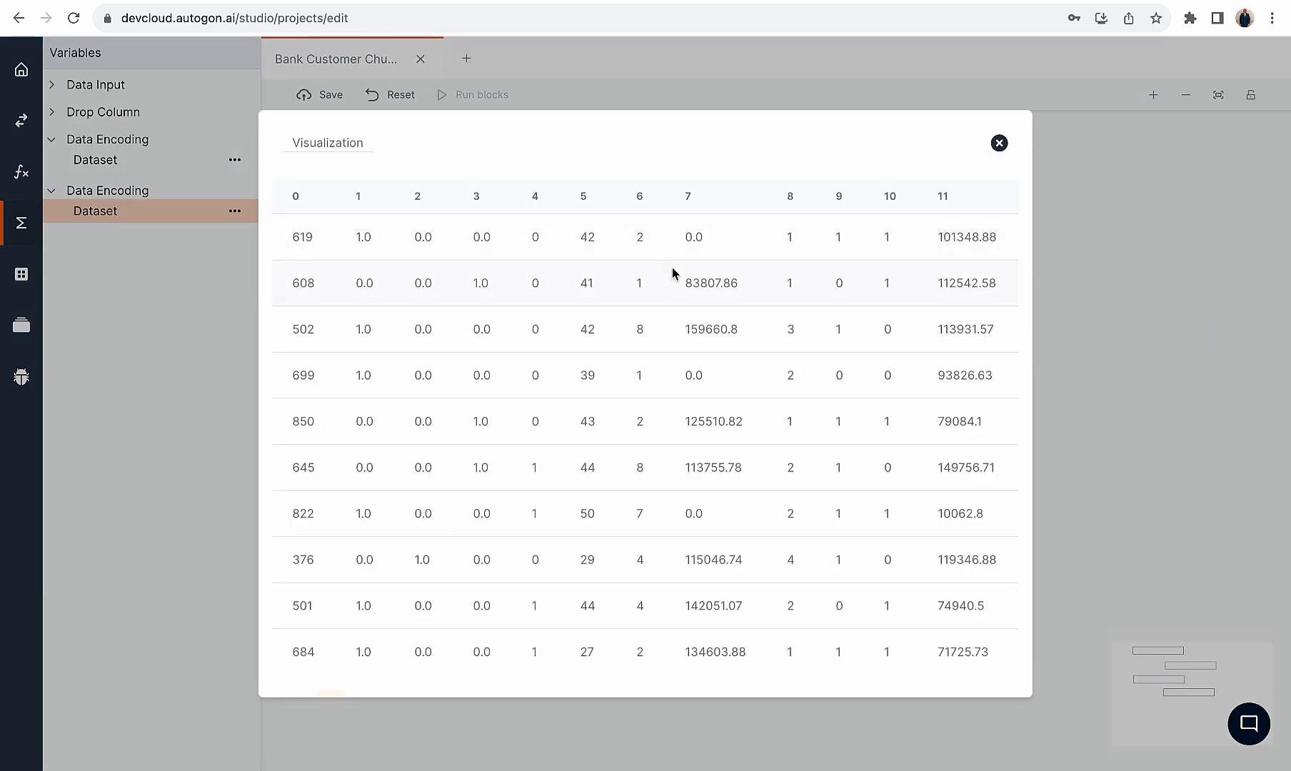
{"action": "scroll", "coordinate": [672, 267], "scroll_direction": "right", "scroll_amount": 2}
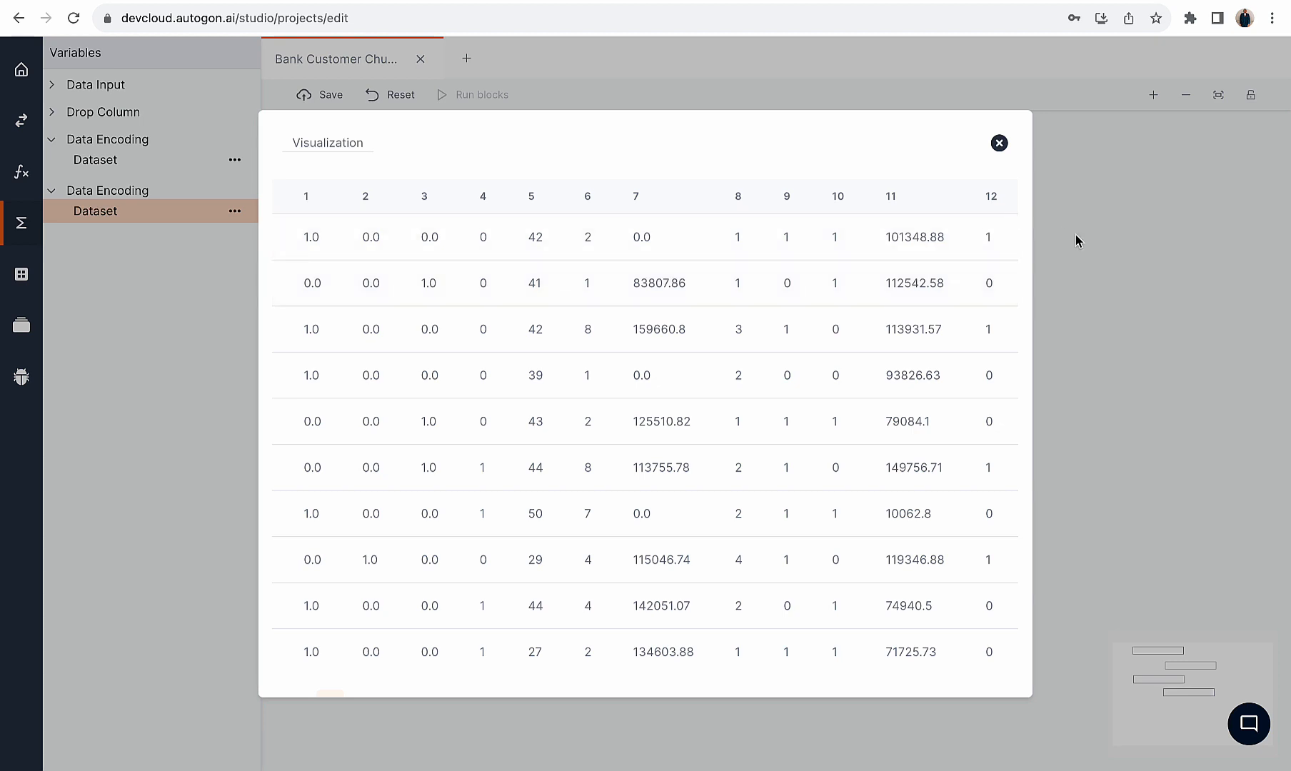
{"action": "left_click_drag", "start_coordinate": [983, 193], "coordinate": [1024, 207]}
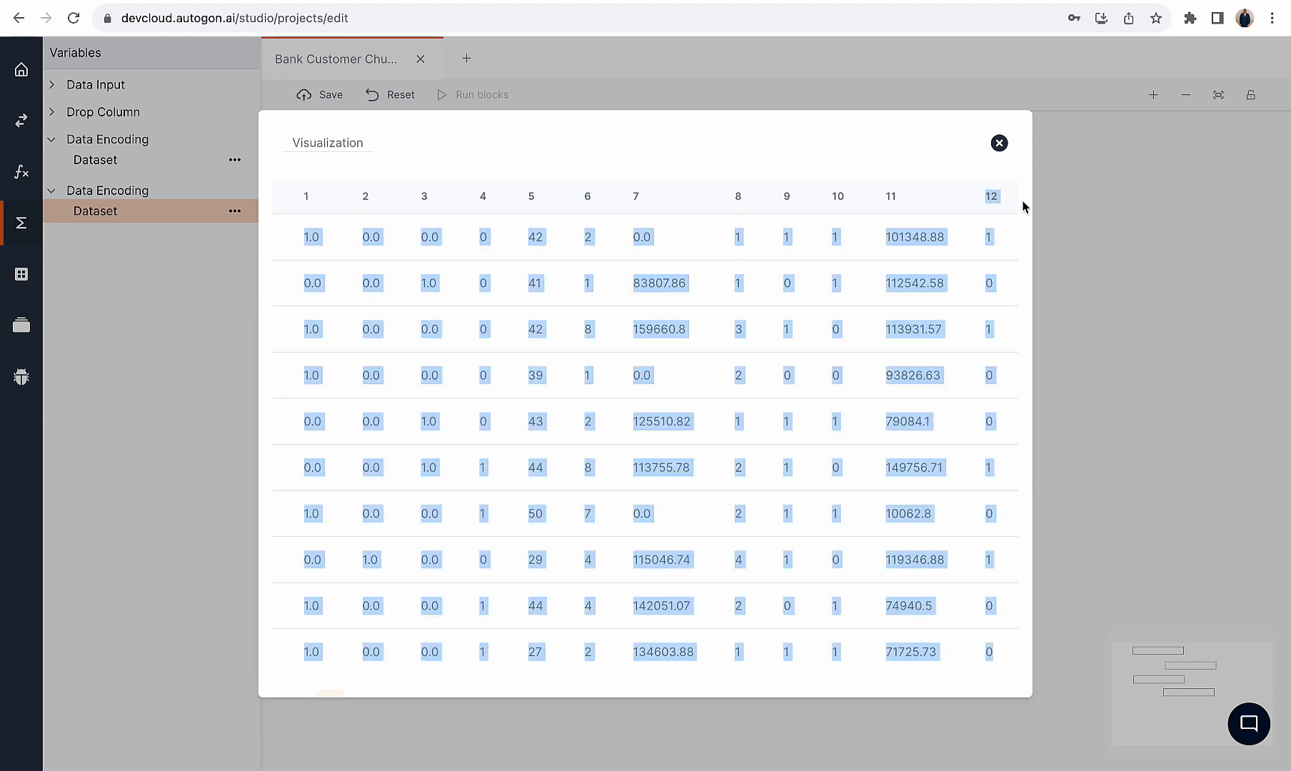
{"action": "left_click", "coordinate": [905, 184]}
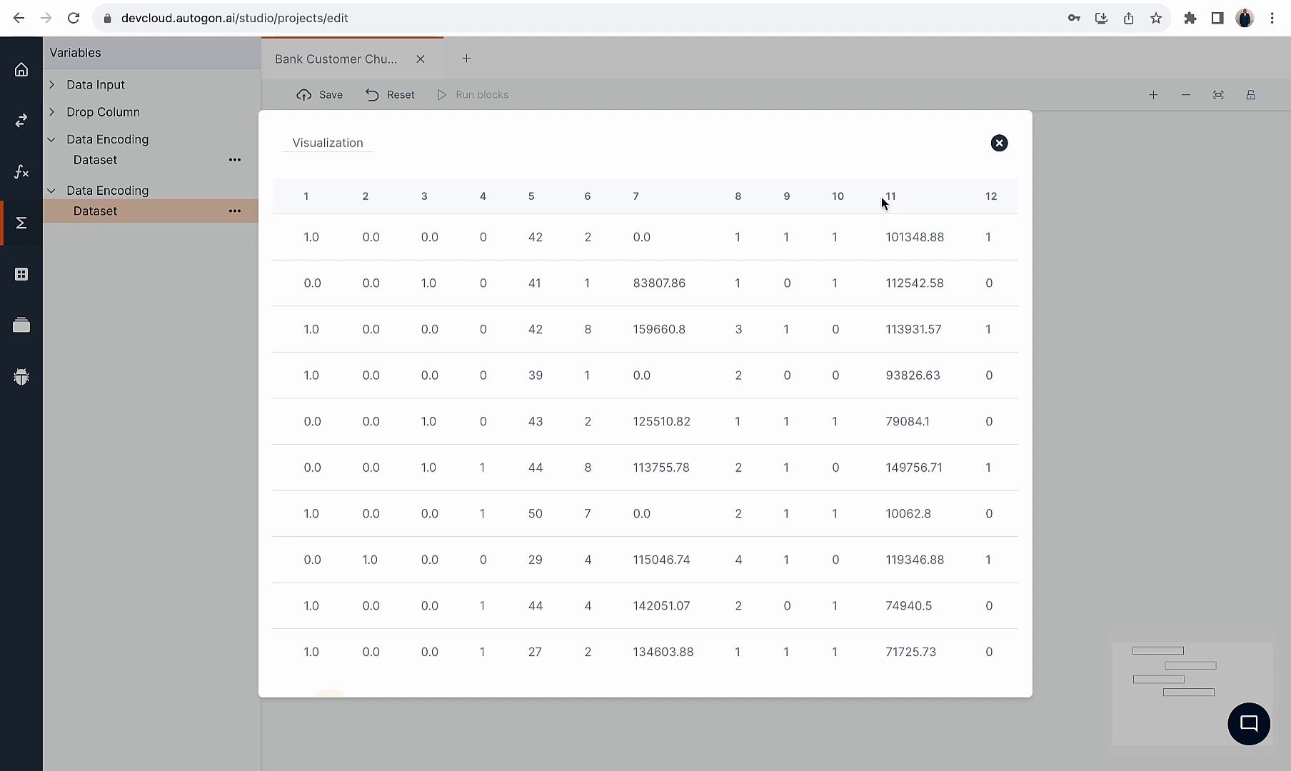
Close the encoded preview and zoom out twice to fit Data Input through the second Data Encoding
{"action": "left_click", "coordinate": [1000, 145]}
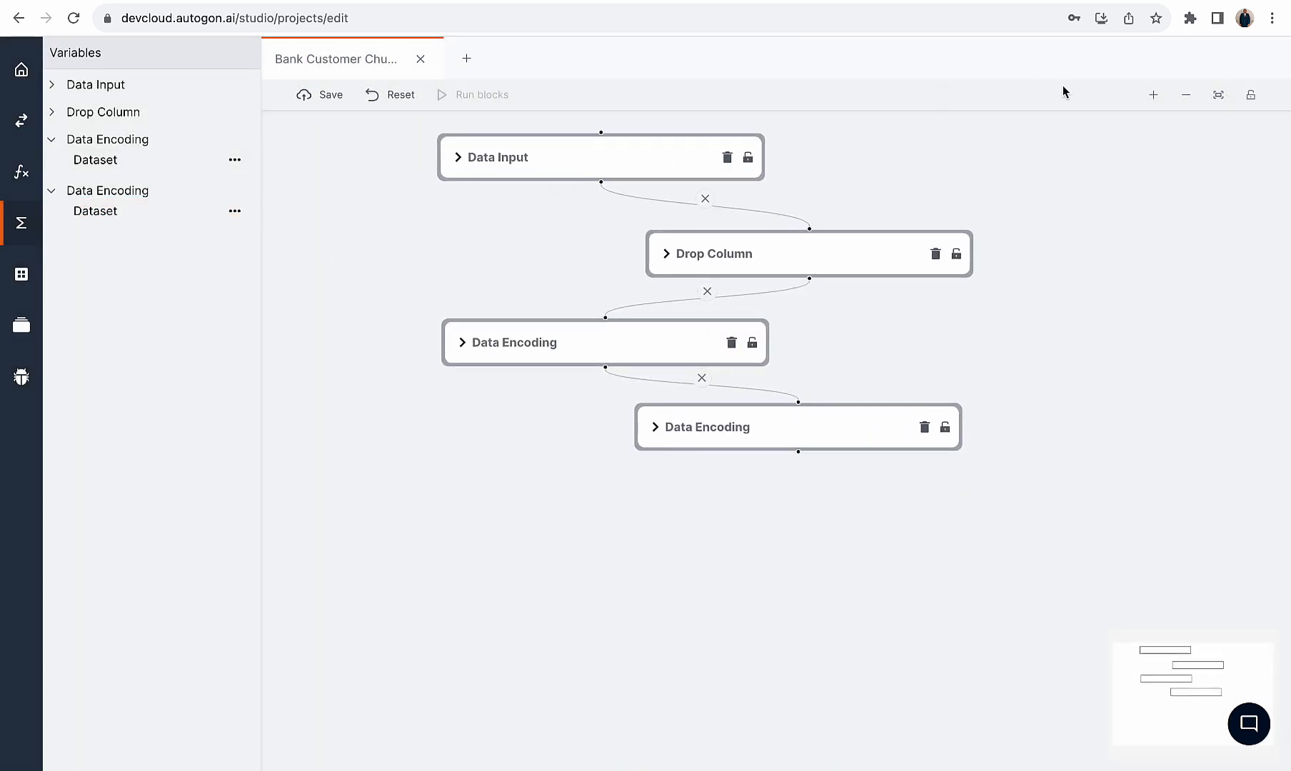
{"action": "left_click", "coordinate": [1186, 95]}
{"action": "left_click", "coordinate": [1186, 95]}
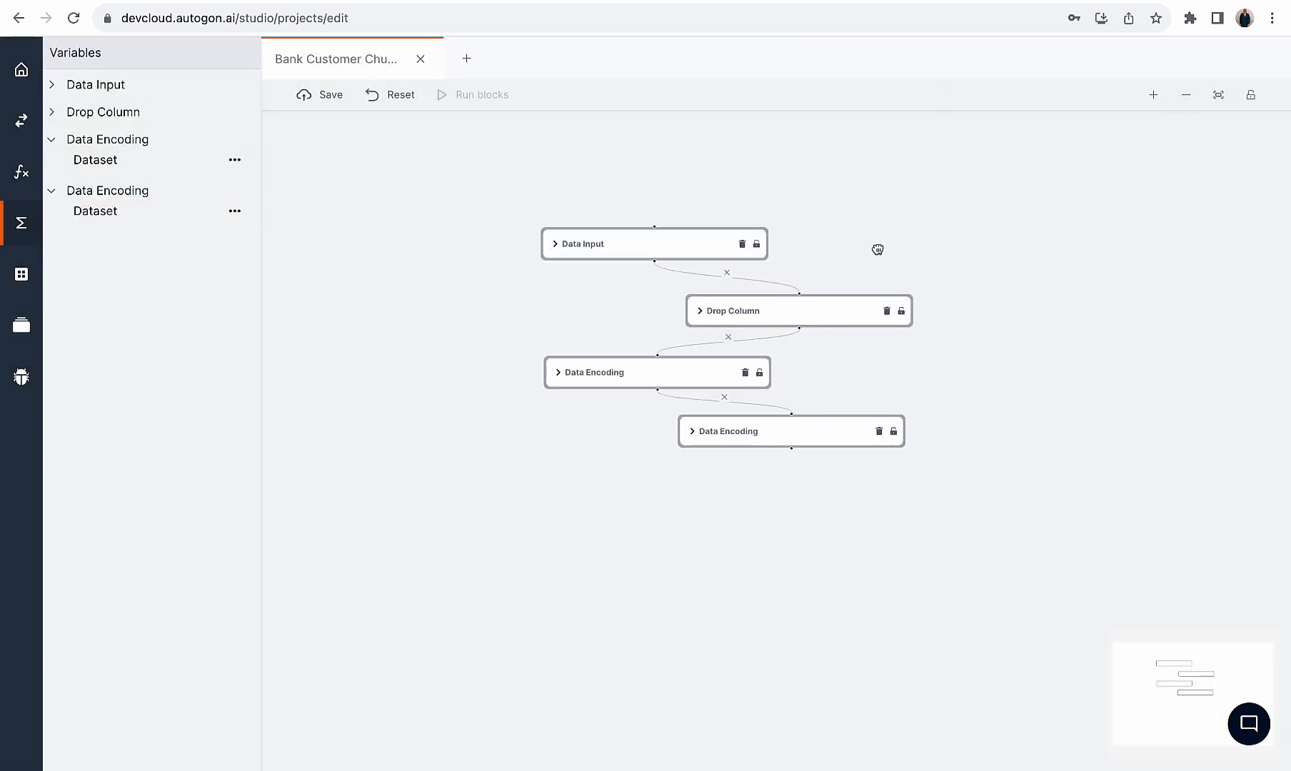
{"action": "left_click_drag", "start_coordinate": [879, 250], "coordinate": [738, 165]}
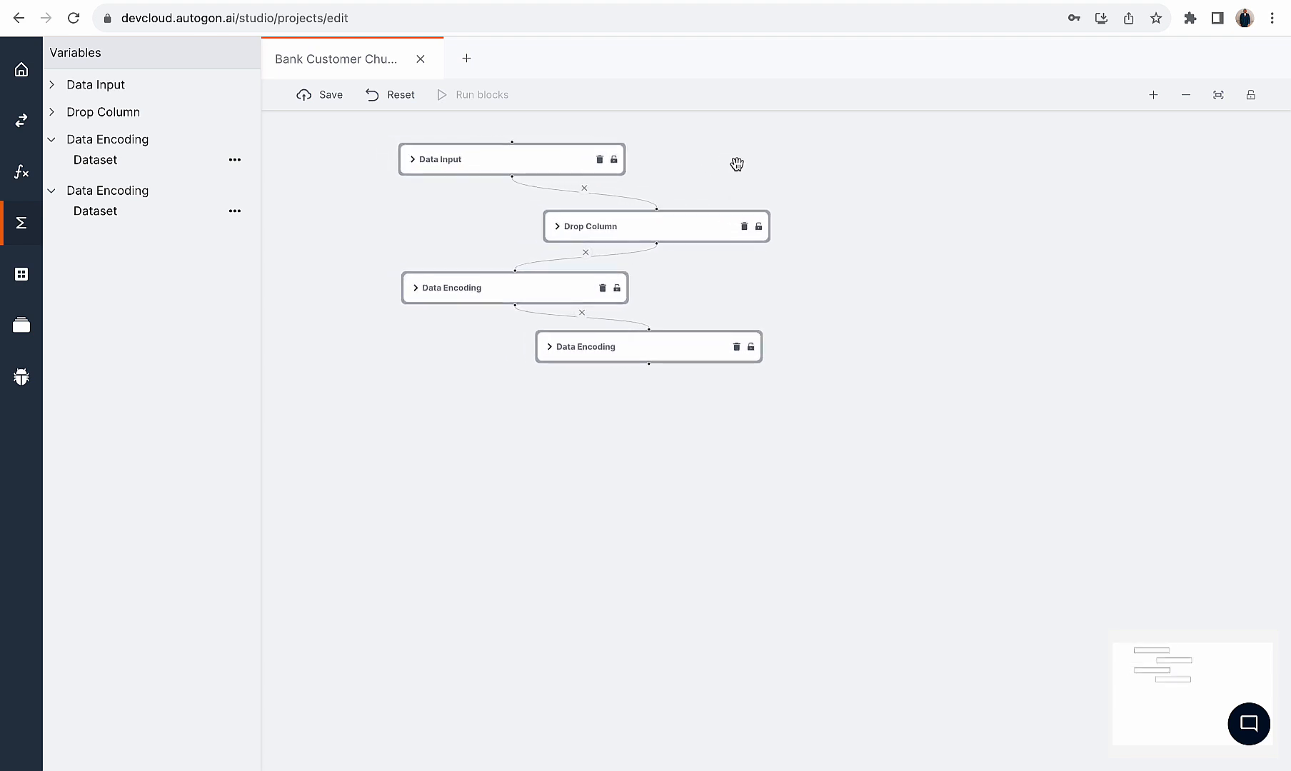
Add a Feature Sampling block from Data Pre-processing below the second Data Encoding
{"action": "left_click", "coordinate": [21, 171]}
{"action": "left_click", "coordinate": [117, 127]}
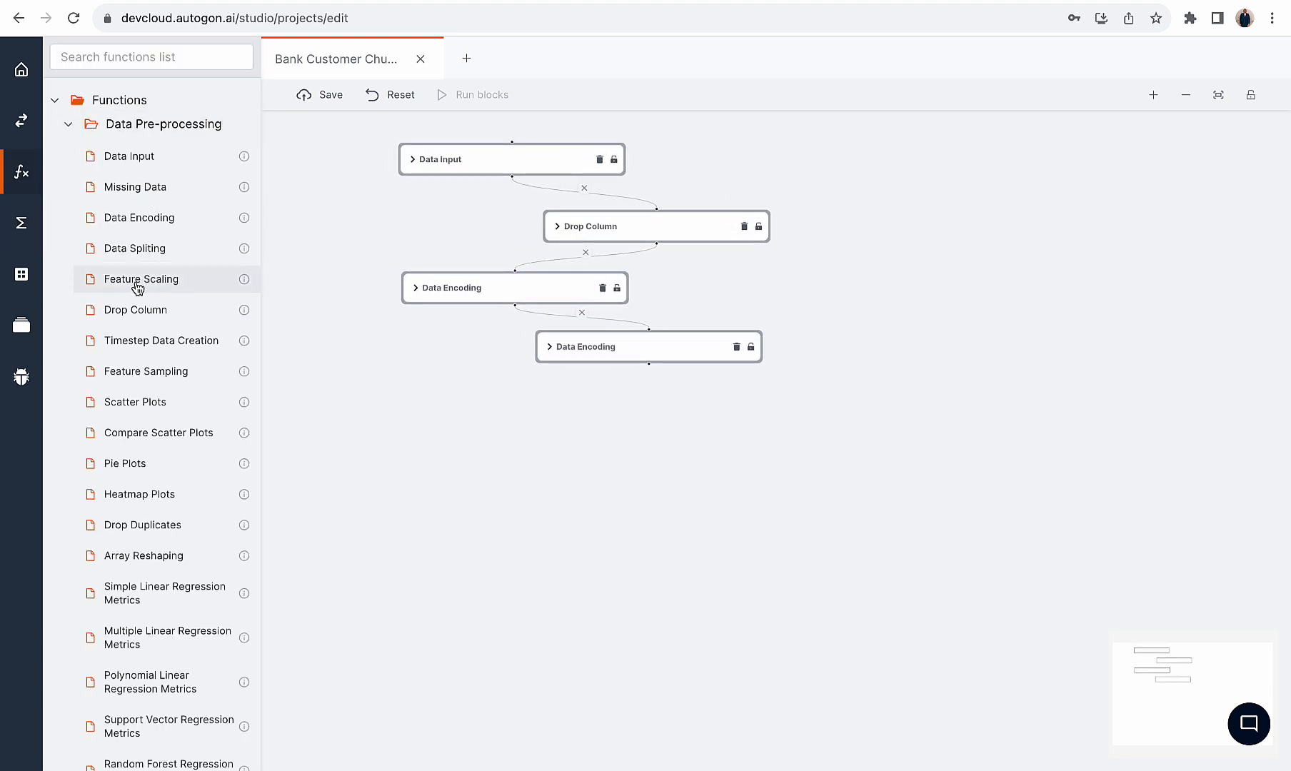
{"action": "left_click_drag", "start_coordinate": [132, 371], "coordinate": [645, 362]}
{"action": "left_click", "coordinate": [484, 421]}
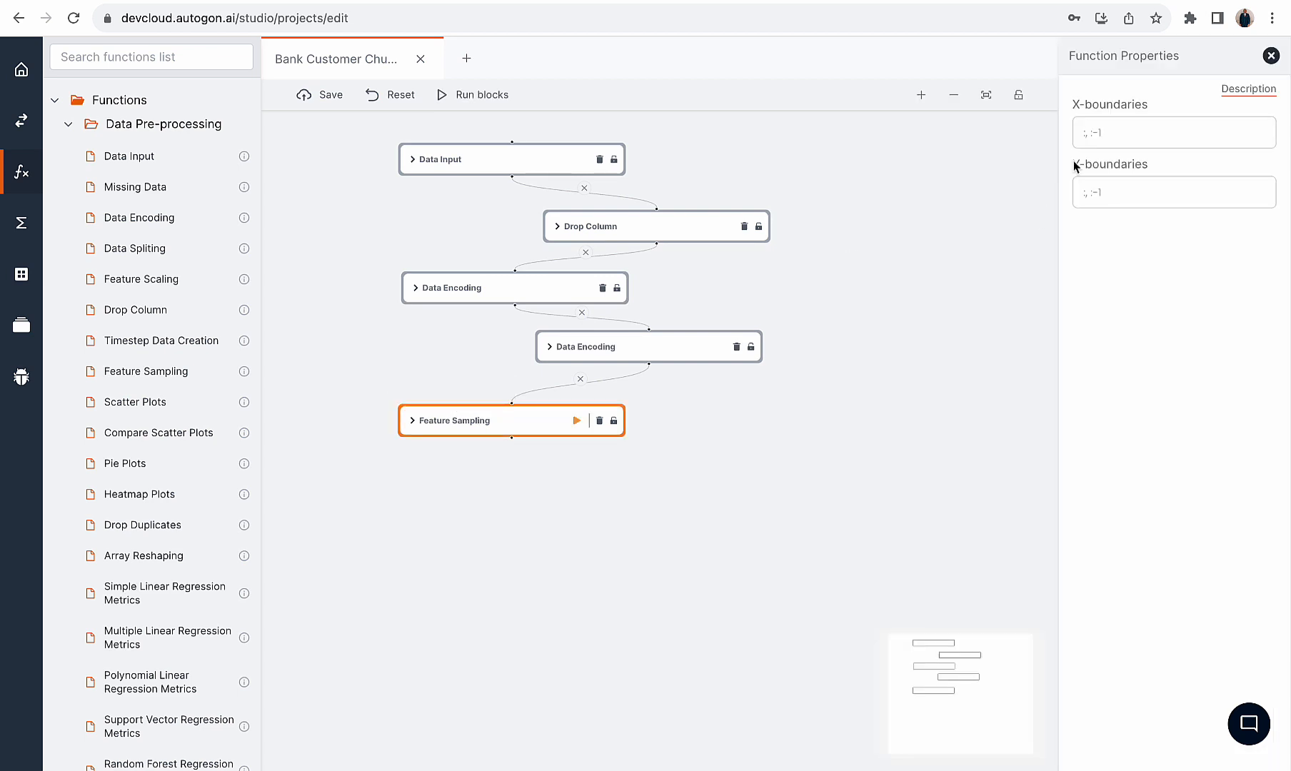
Inspect Feature Sampling's X-boundaries :,:-1 and Y-boundaries :,-1 values
{"action": "left_click", "coordinate": [1121, 127]}
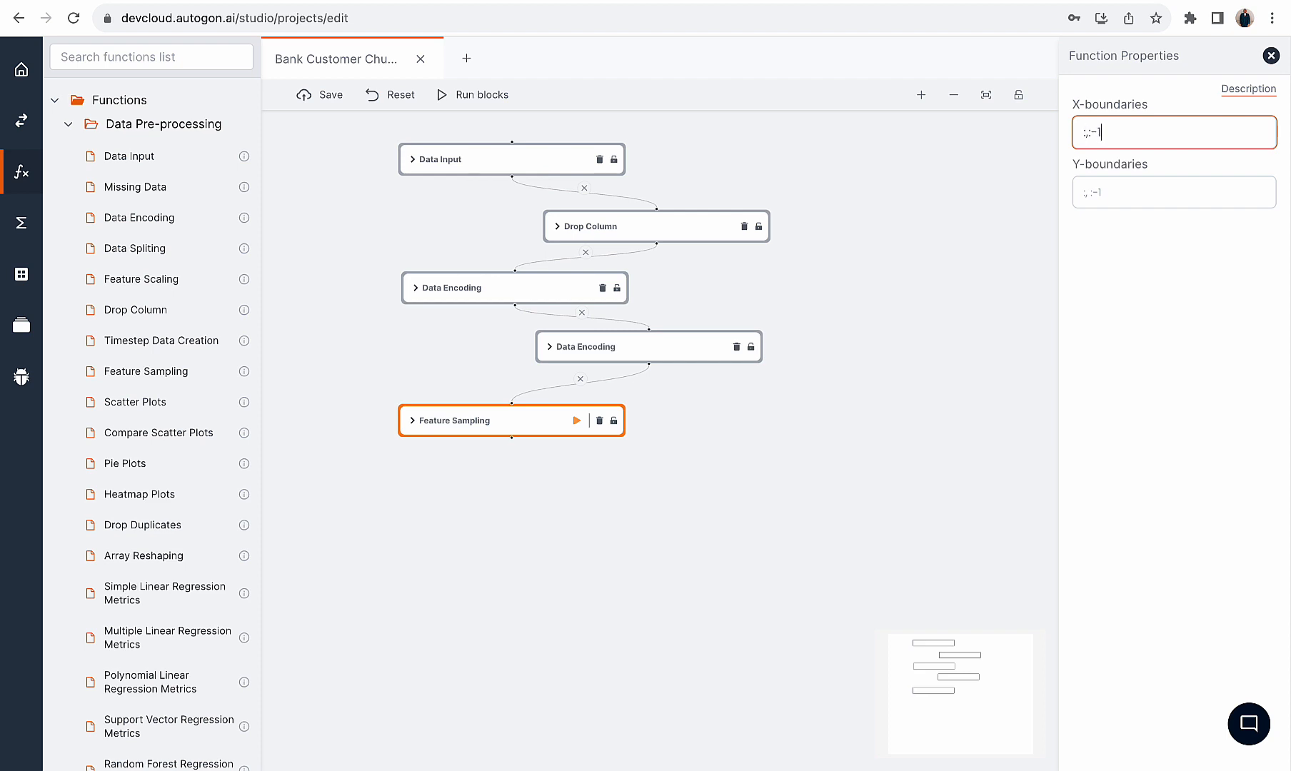
{"action": "left_click", "coordinate": [1139, 183]}
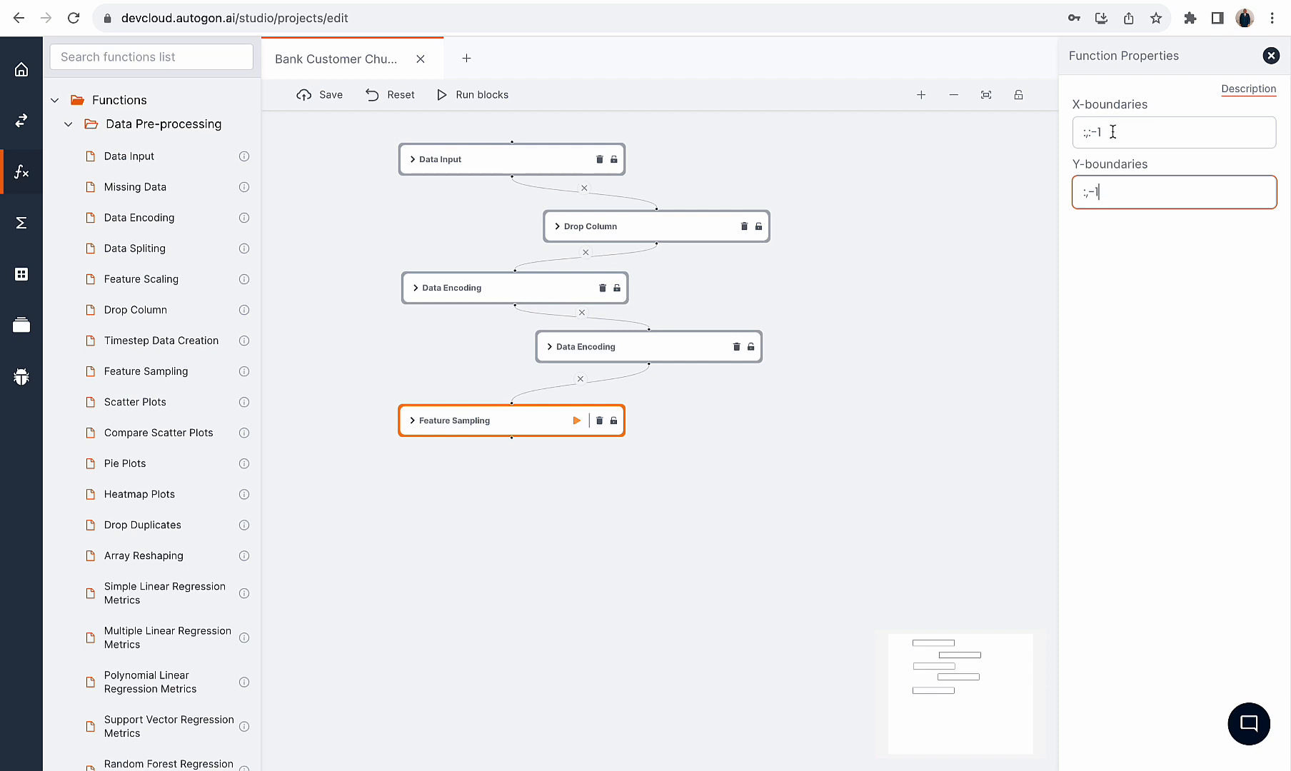
{"action": "left_click", "coordinate": [1115, 132]}
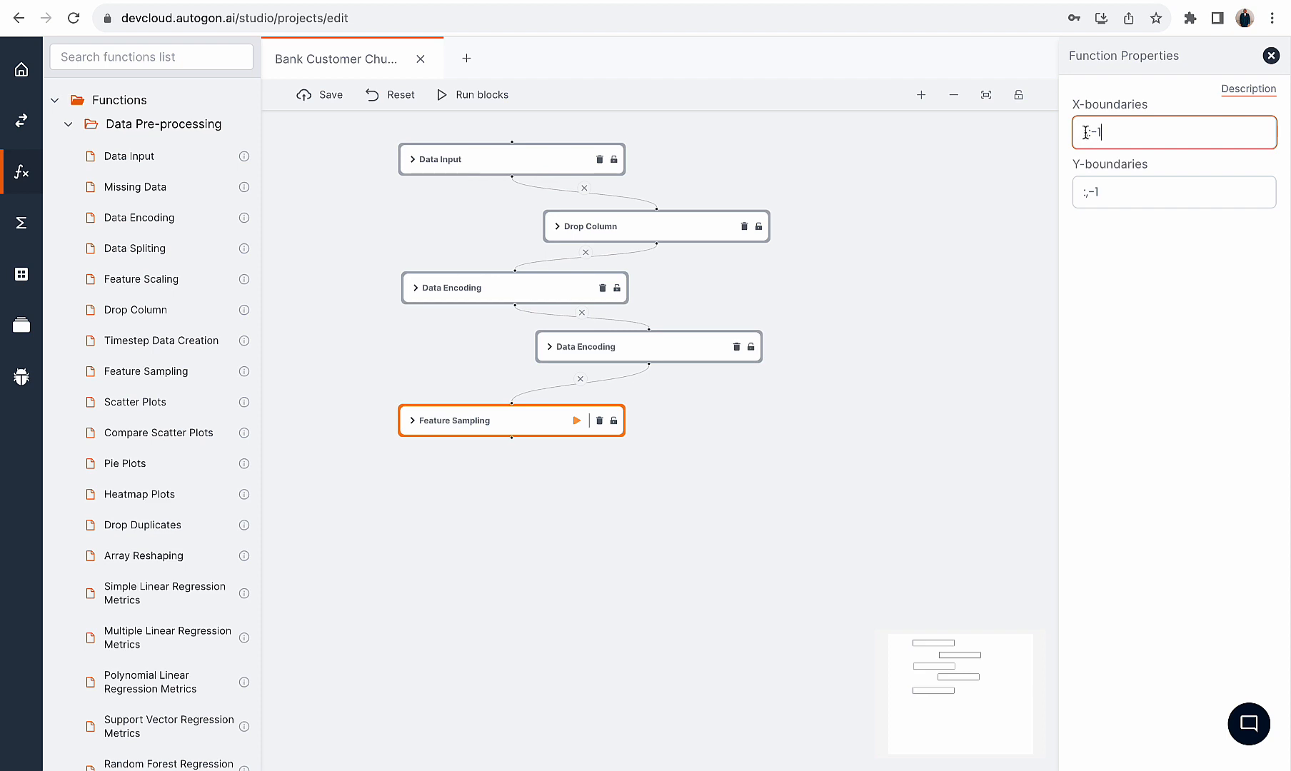
{"action": "left_click", "coordinate": [1108, 135]}
{"action": "left_click_drag", "start_coordinate": [1087, 133], "coordinate": [1081, 133]}
{"action": "left_click_drag", "start_coordinate": [1088, 132], "coordinate": [1107, 134]}
{"action": "left_click_drag", "start_coordinate": [1091, 133], "coordinate": [1105, 133]}
{"action": "left_click", "coordinate": [1129, 201]}
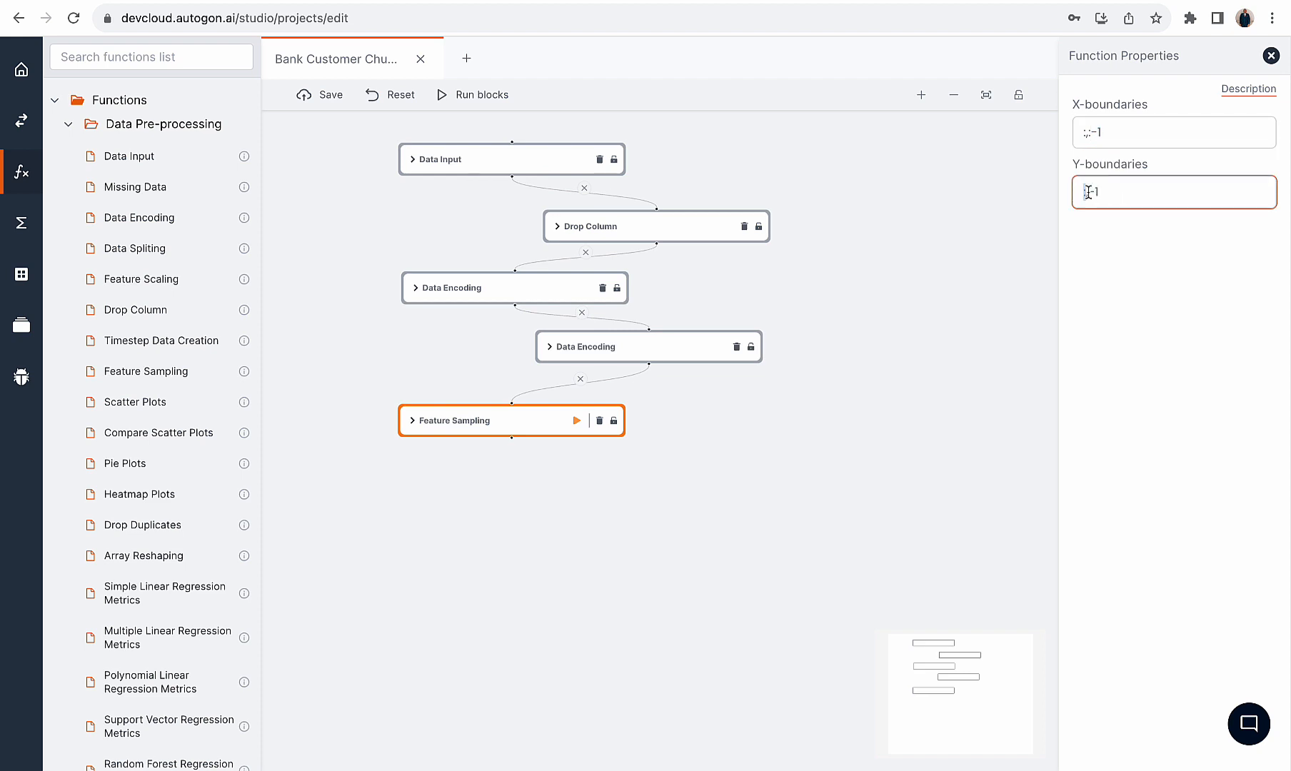
{"action": "left_click_drag", "start_coordinate": [1091, 194], "coordinate": [1106, 194]}
{"action": "left_click", "coordinate": [1108, 131]}
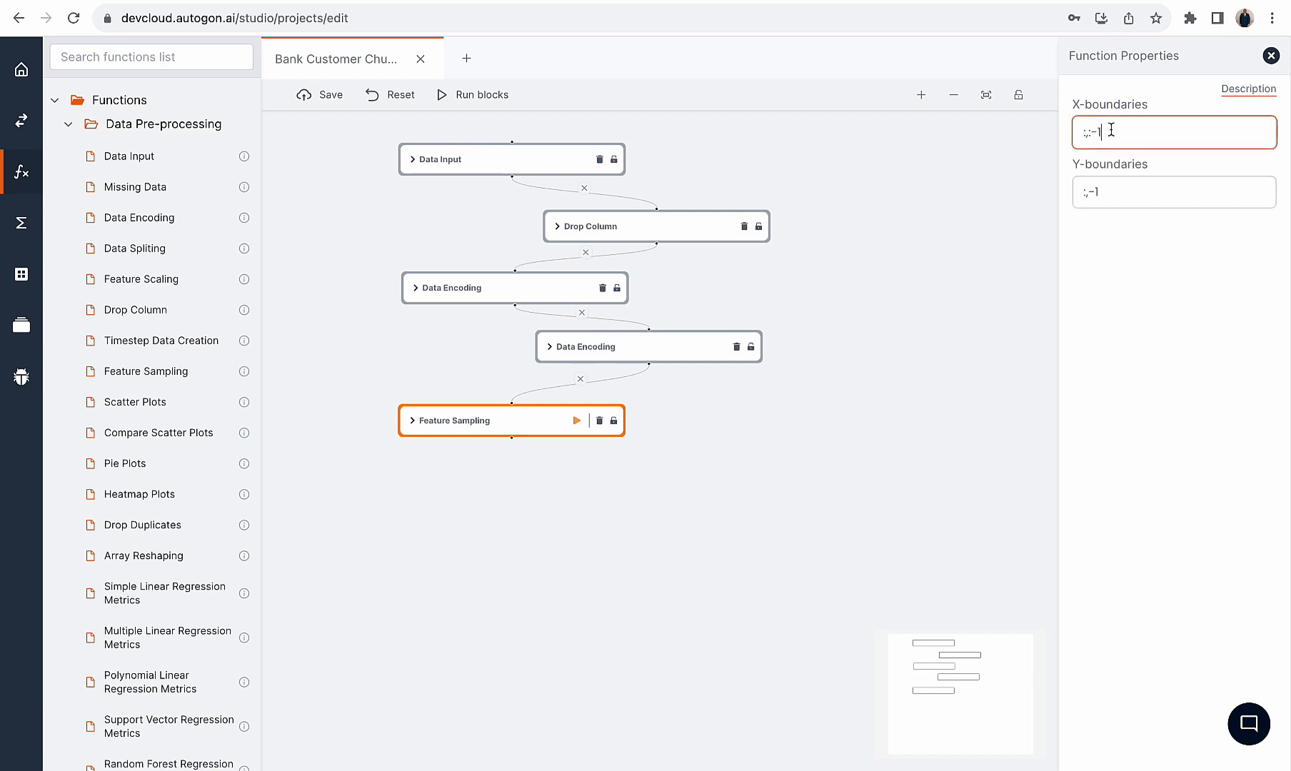
{"action": "left_click", "coordinate": [1113, 187]}
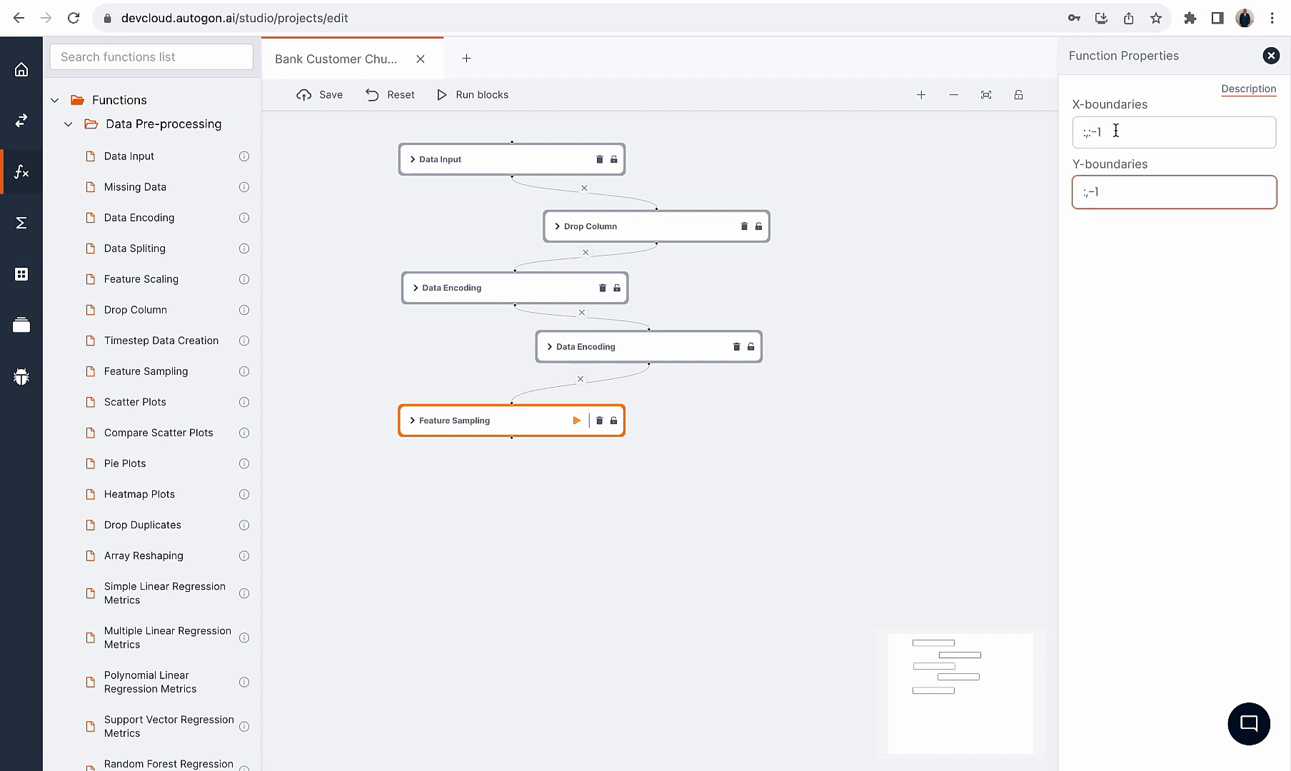
Read the Feature Sampling description, keep boundaries :,:-1 and :,-1, and run the block
{"action": "left_click", "coordinate": [1247, 92]}
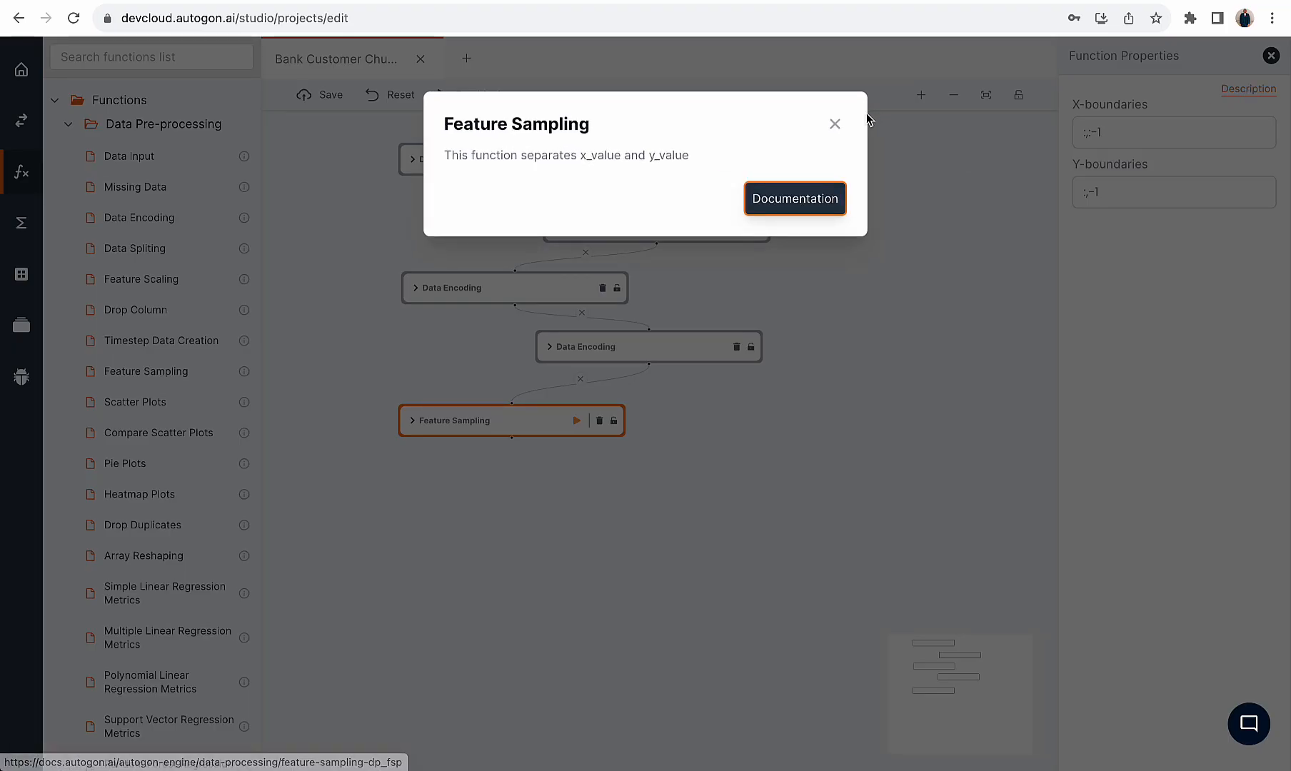
{"action": "left_click", "coordinate": [835, 124]}
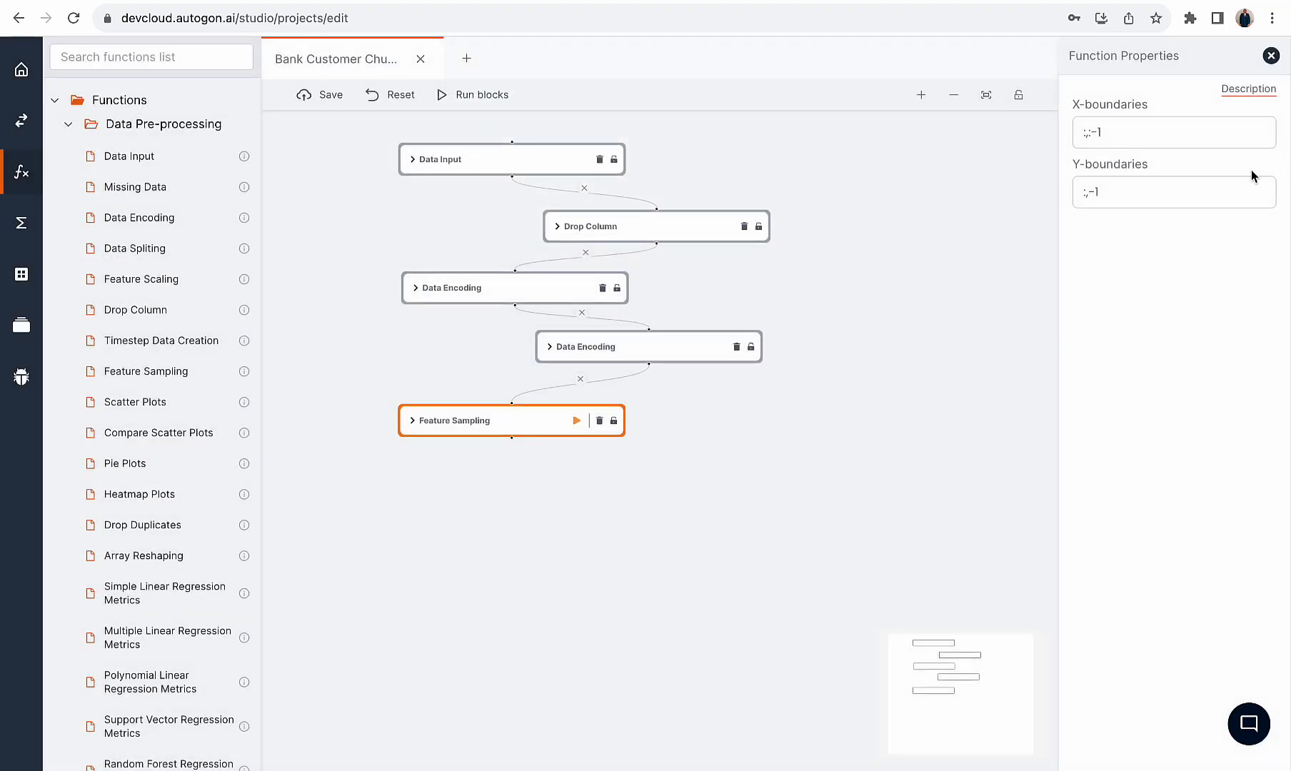
{"action": "left_click", "coordinate": [1129, 133]}
{"action": "left_click_drag", "start_coordinate": [1132, 134], "coordinate": [1071, 136]}
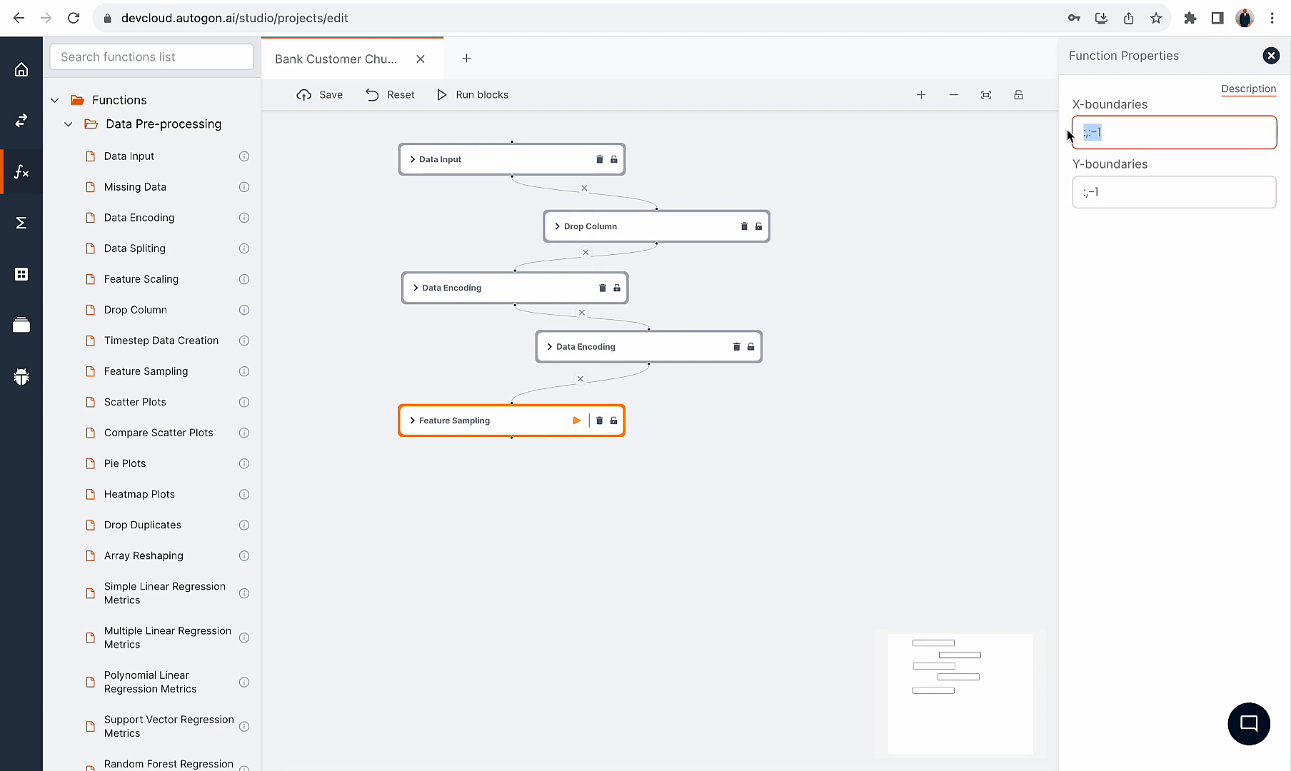
{"action": "left_click", "coordinate": [1118, 186]}
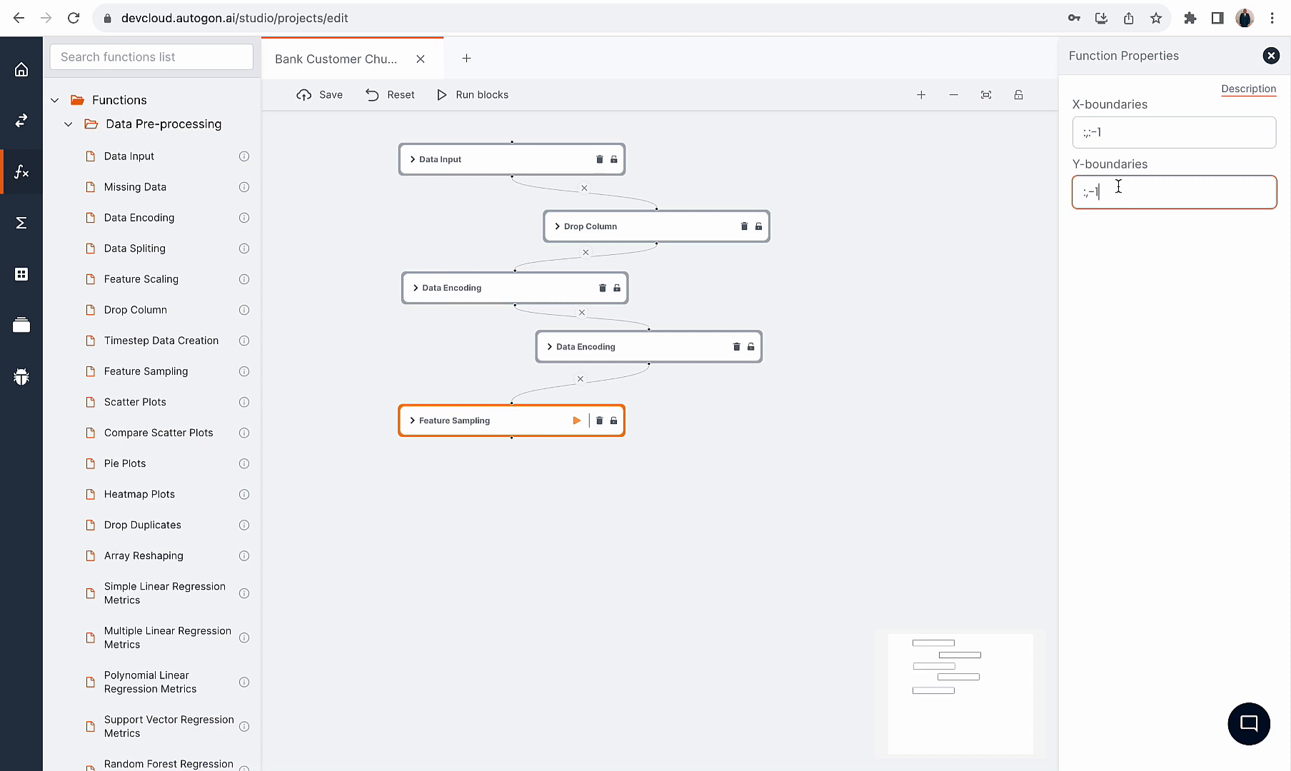
{"action": "left_click", "coordinate": [1128, 133]}
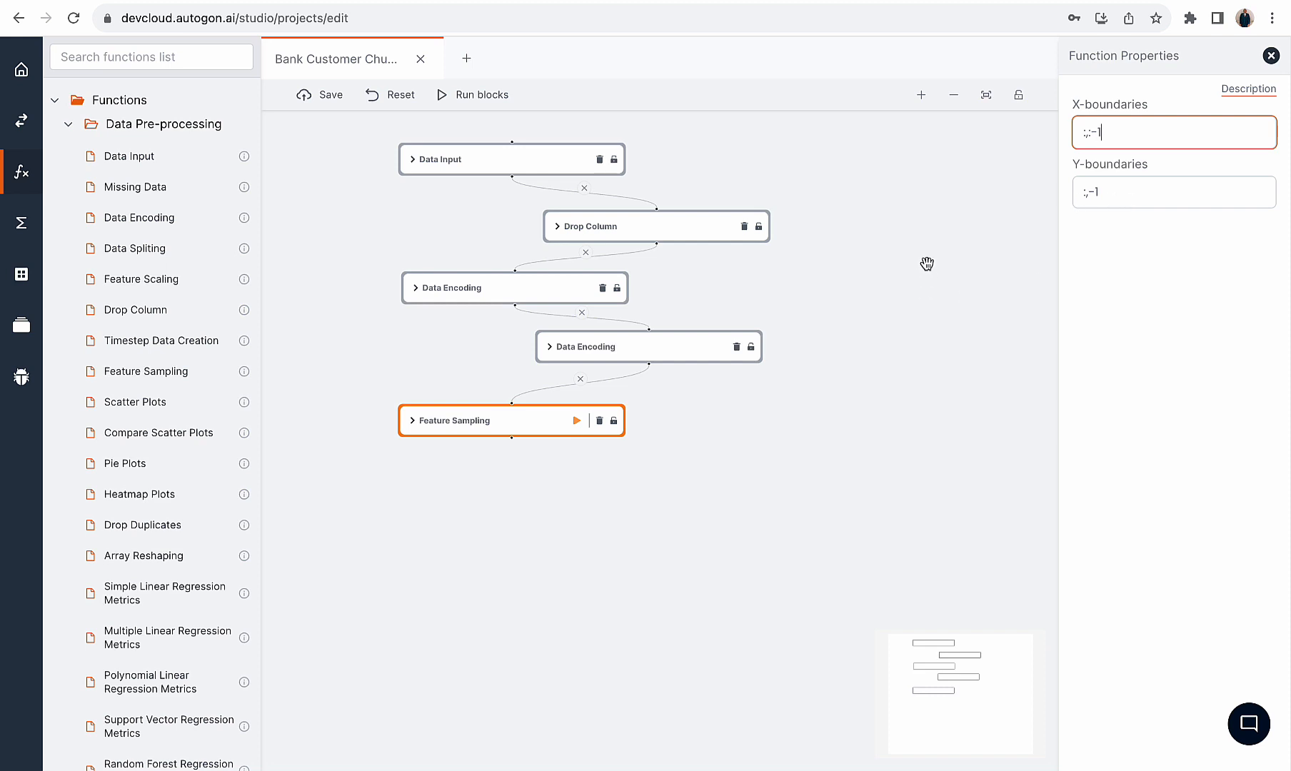
{"action": "left_click_drag", "start_coordinate": [889, 254], "coordinate": [980, 245]}
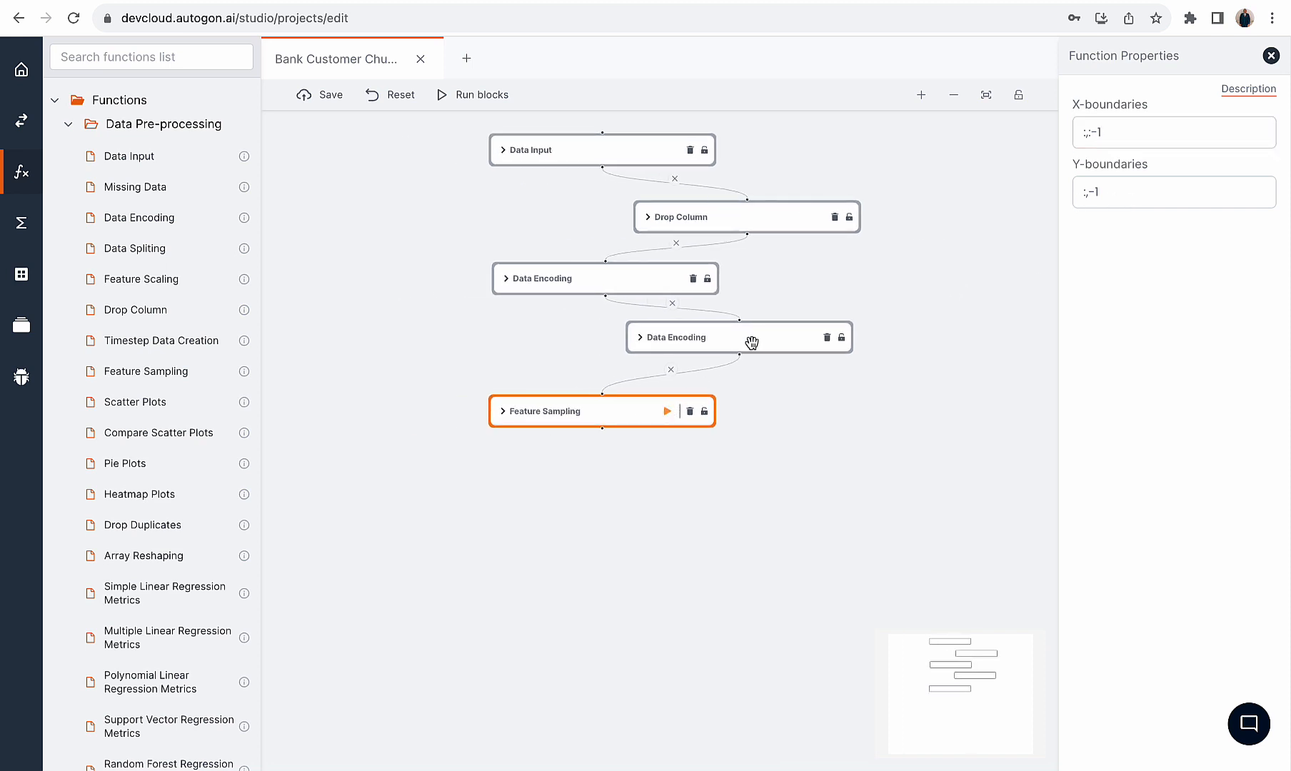
{"action": "left_click", "coordinate": [668, 412]}
Preview Feature Sampling's X_value feature table and its 0/1 Y_value target
{"action": "left_click", "coordinate": [22, 224]}
{"action": "left_click", "coordinate": [83, 199]}
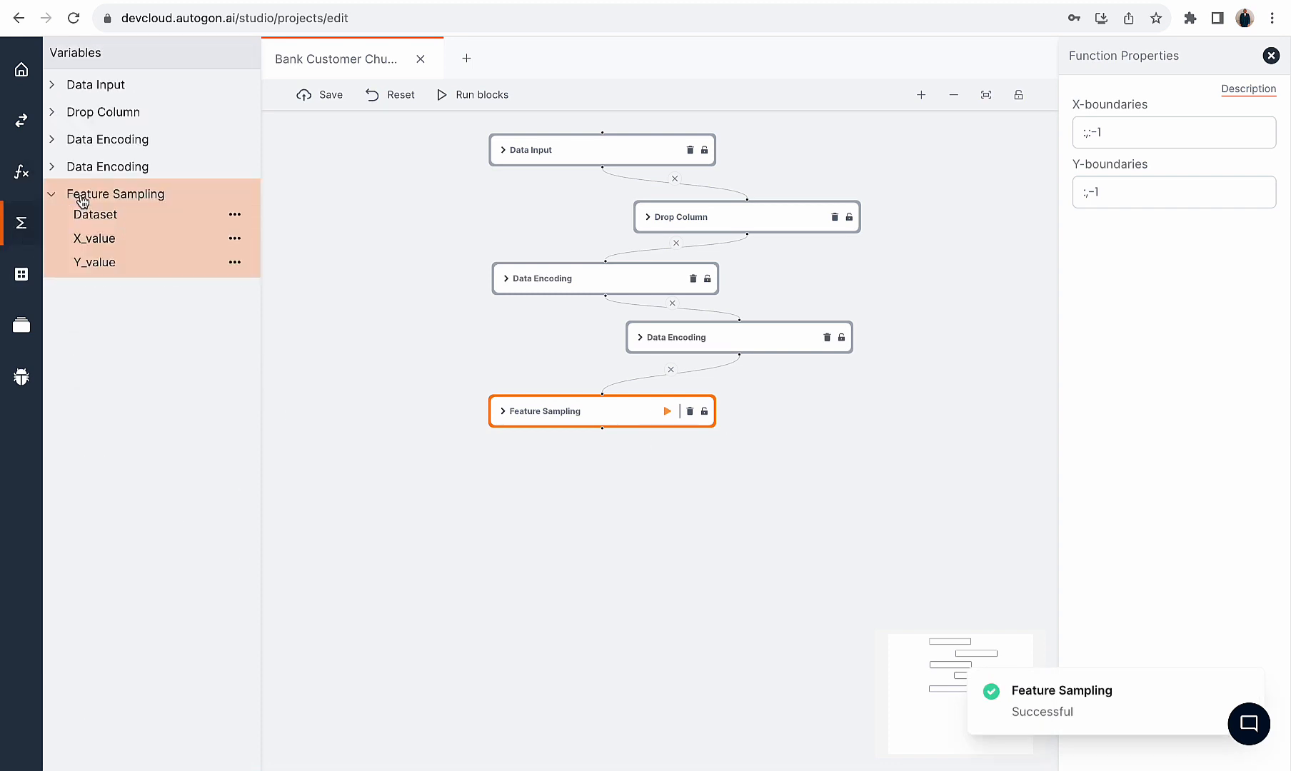
{"action": "left_click", "coordinate": [94, 239]}
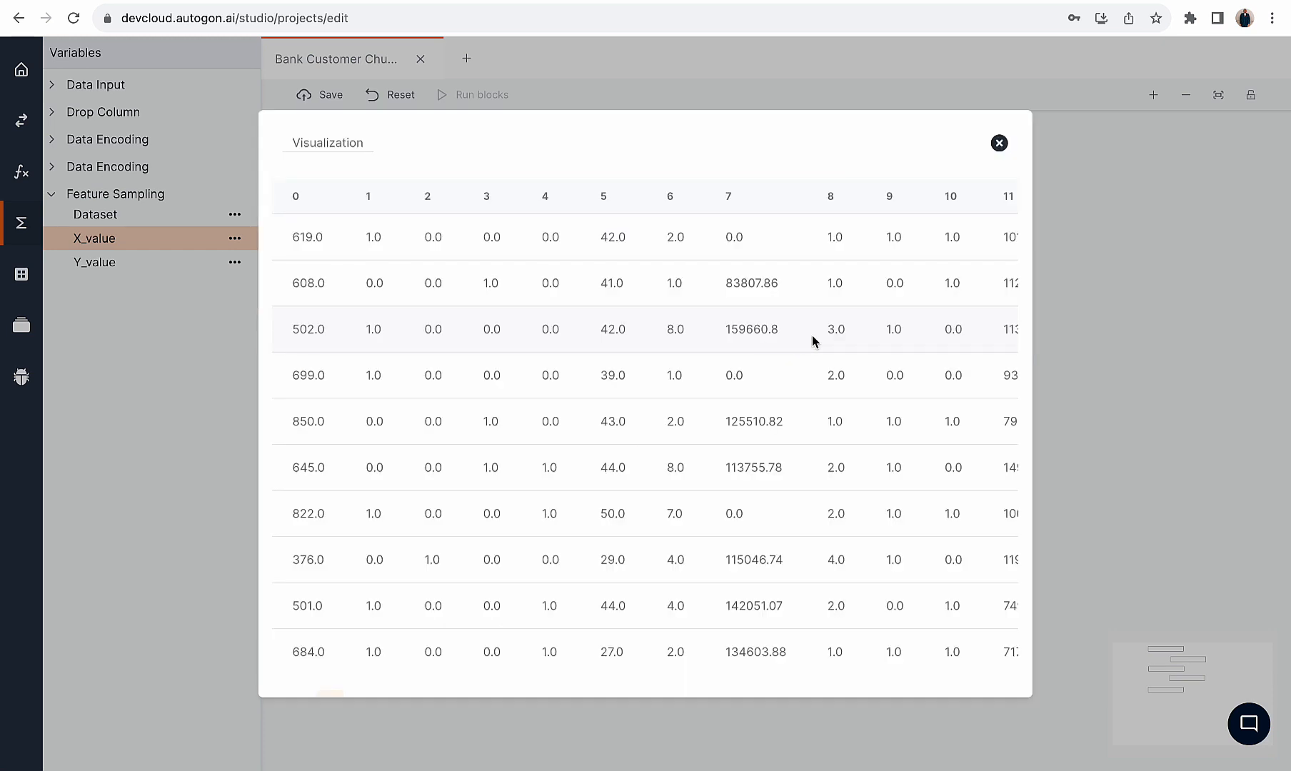
{"action": "scroll", "coordinate": [812, 335], "scroll_direction": "right", "scroll_amount": 2}
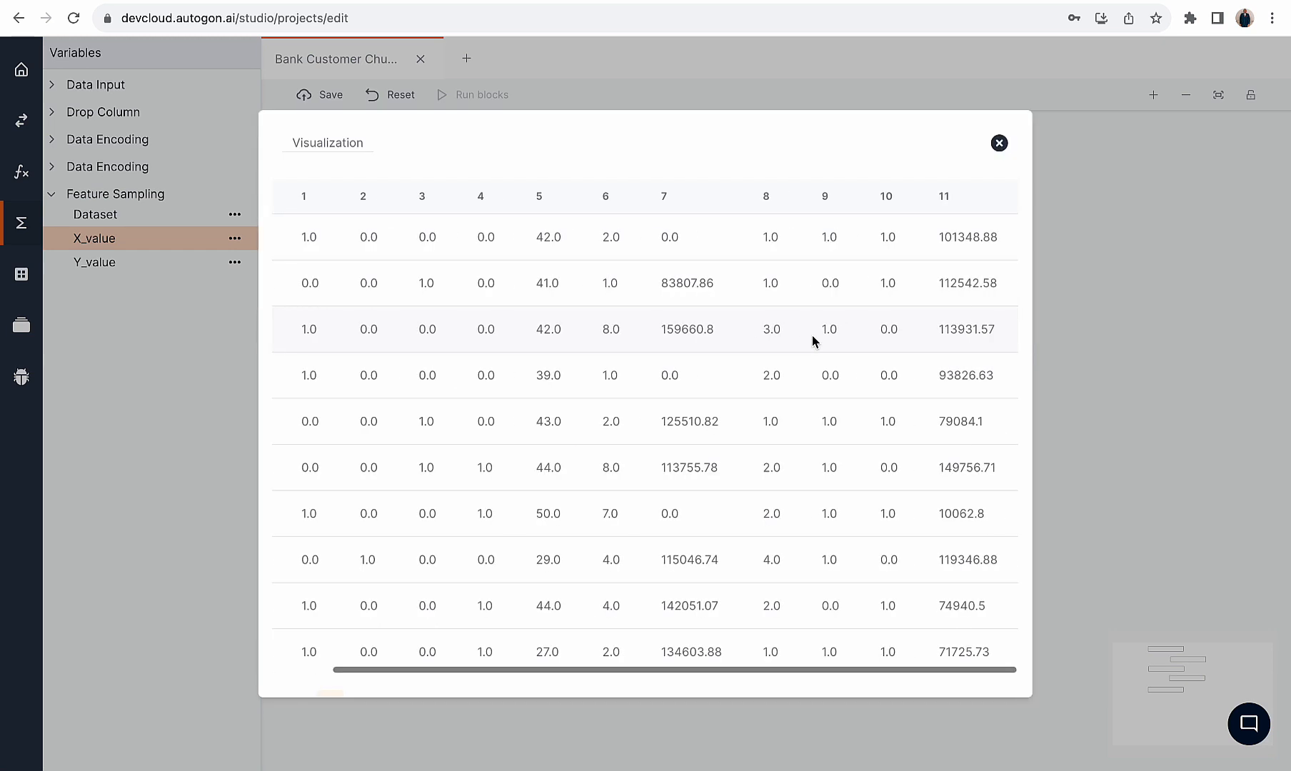
{"action": "left_click", "coordinate": [999, 143]}
{"action": "left_click", "coordinate": [129, 269]}
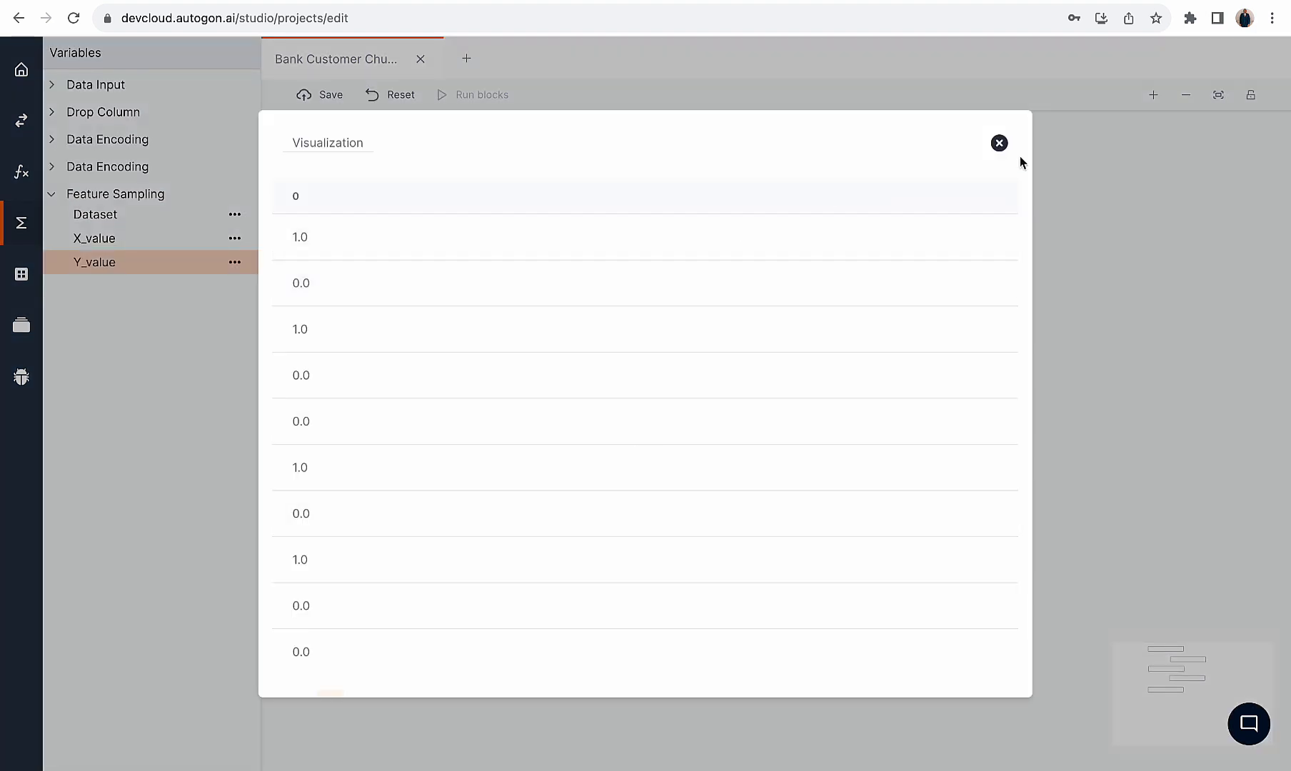
{"action": "left_click", "coordinate": [1000, 144]}
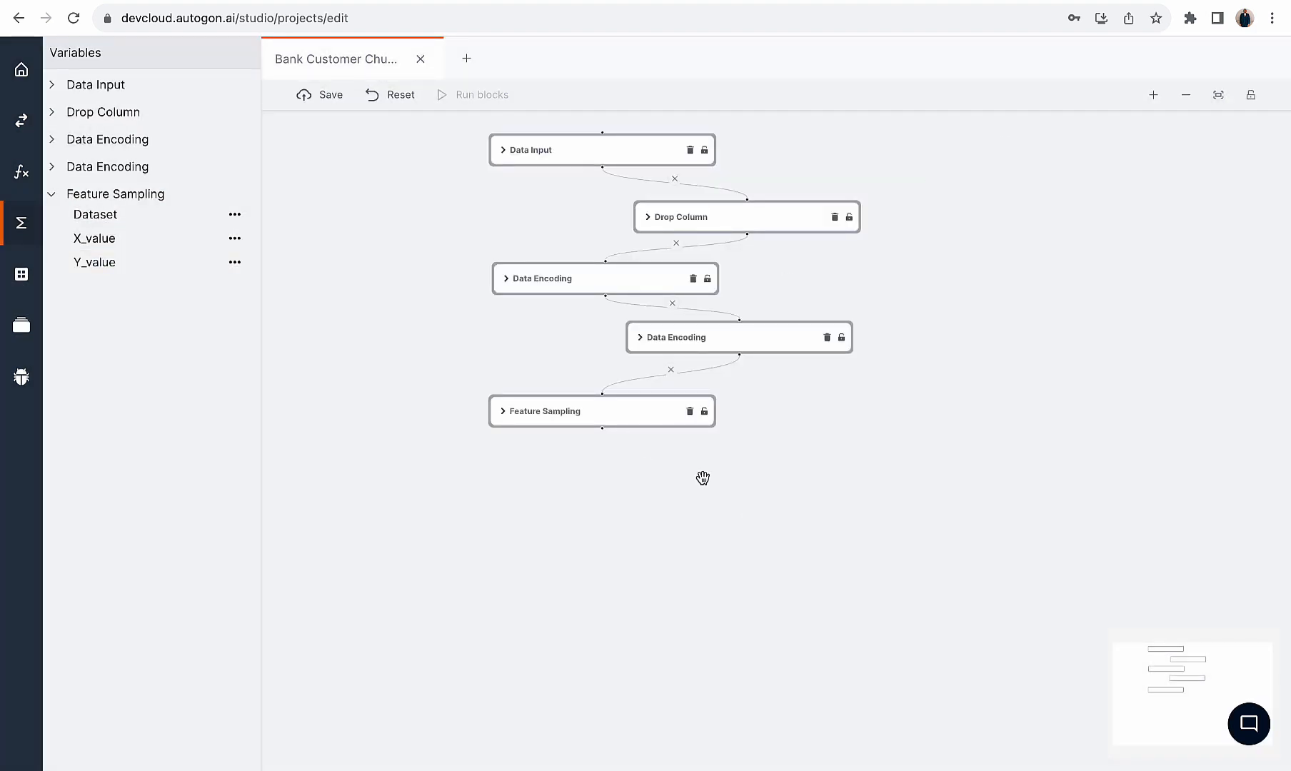
Add a Data Spliting block from Data Pre-processing and connect Feature Sampling to it
{"action": "left_click", "coordinate": [22, 171]}
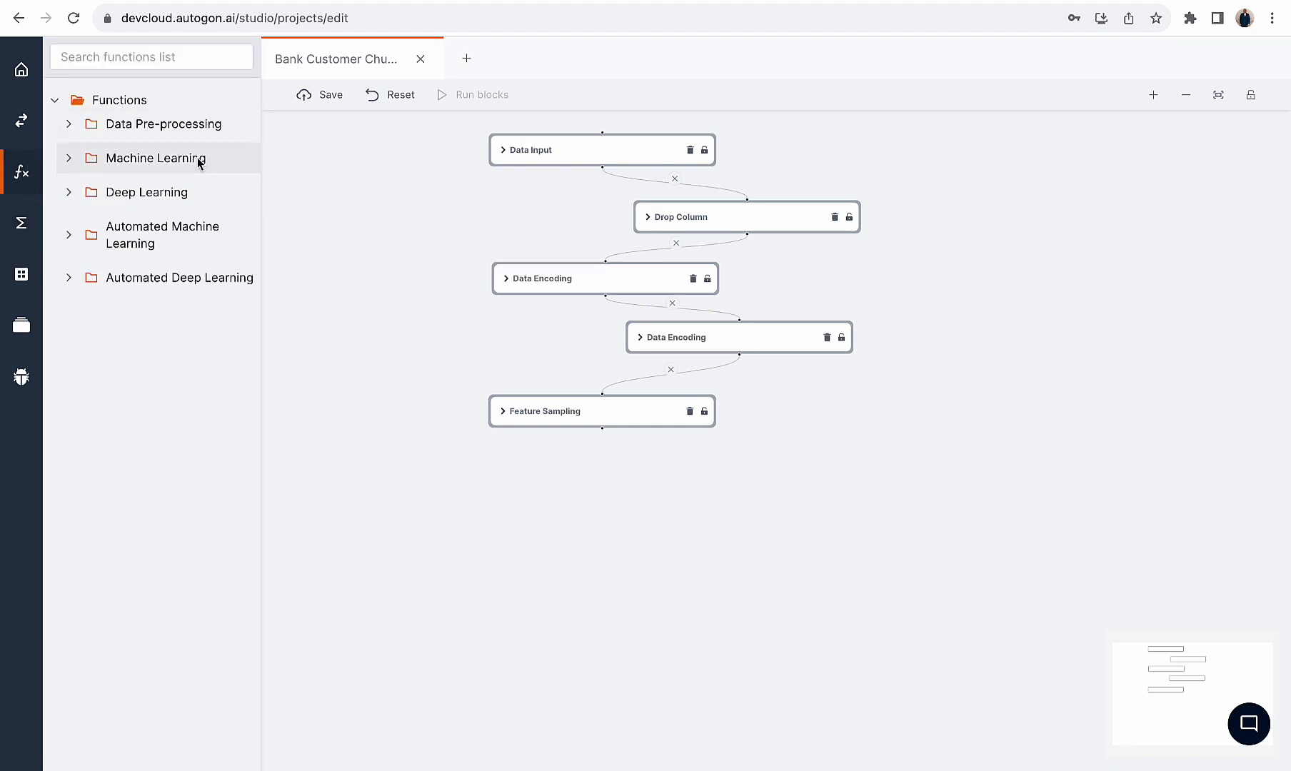
{"action": "left_click", "coordinate": [157, 125]}
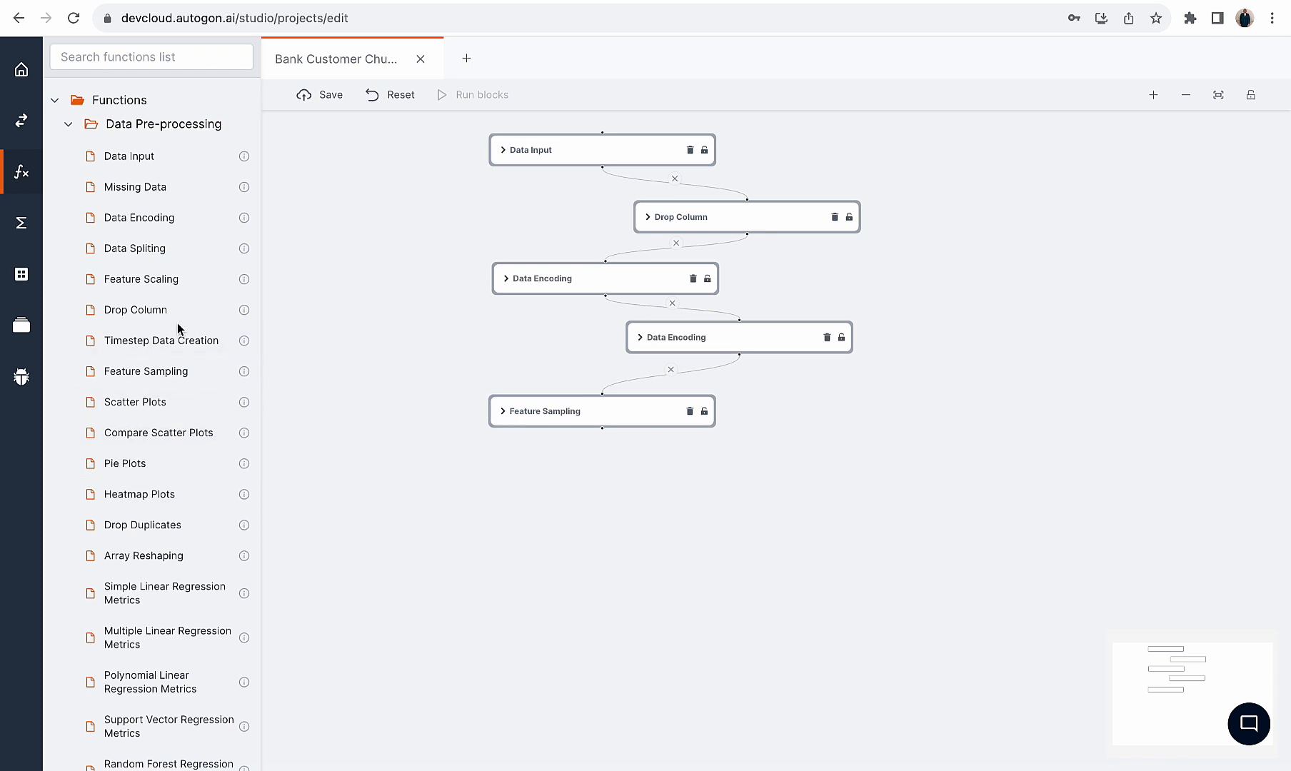
{"action": "scroll", "coordinate": [172, 344], "scroll_direction": "down", "scroll_amount": 1}
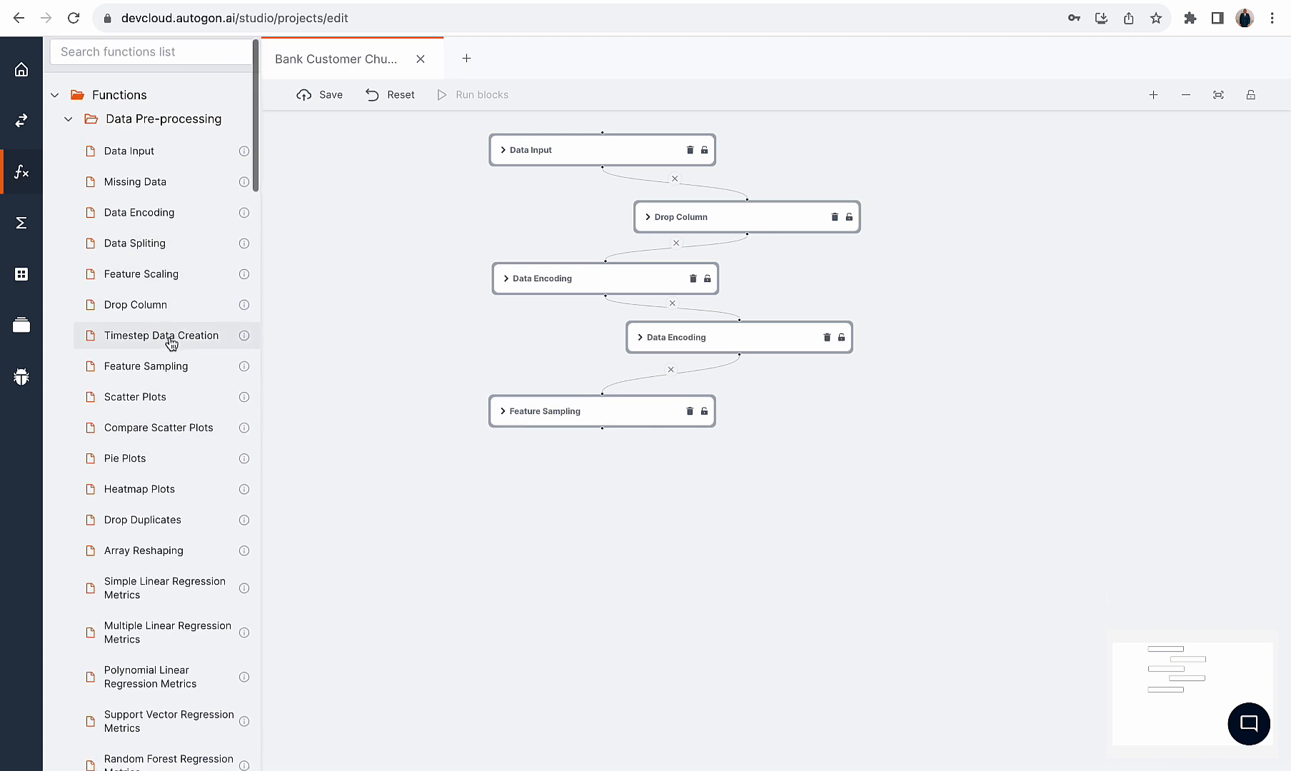
{"action": "scroll", "coordinate": [171, 344], "scroll_direction": "down", "scroll_amount": 2}
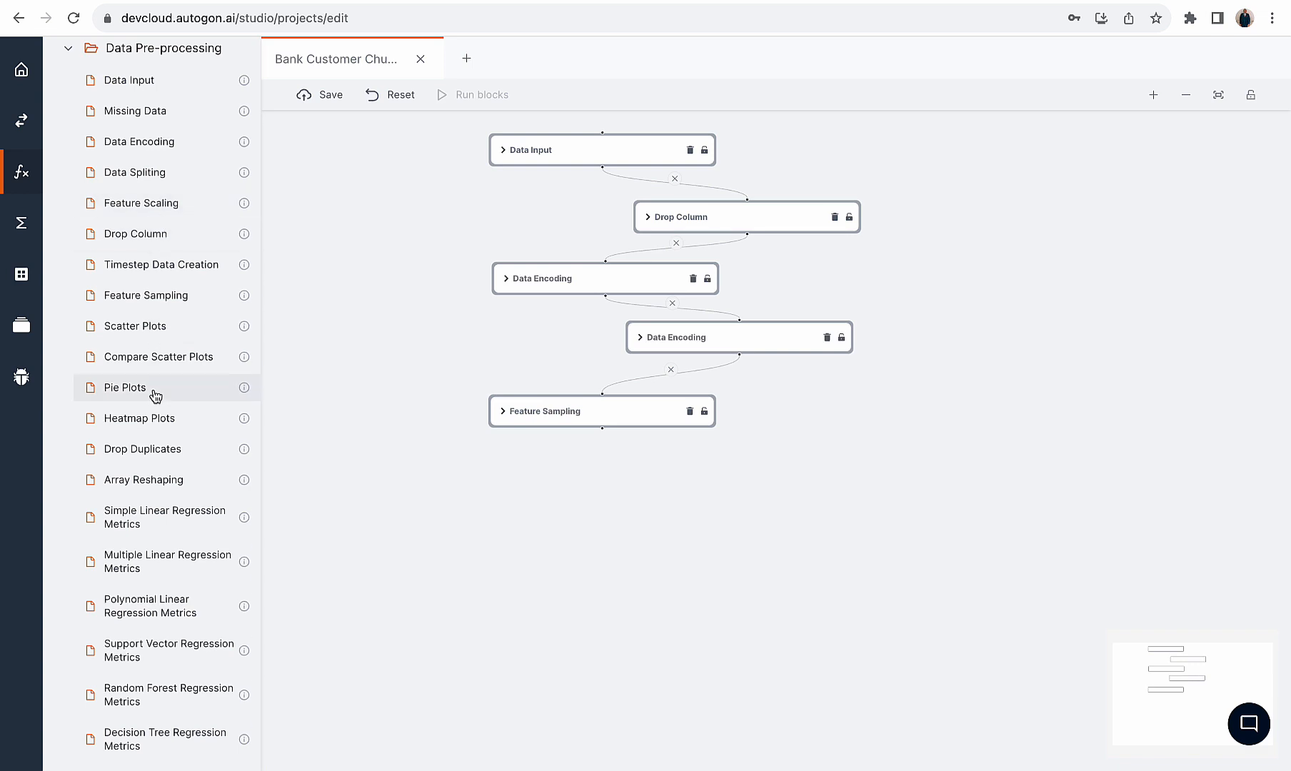
{"action": "scroll", "coordinate": [156, 397], "scroll_direction": "down", "scroll_amount": 5}
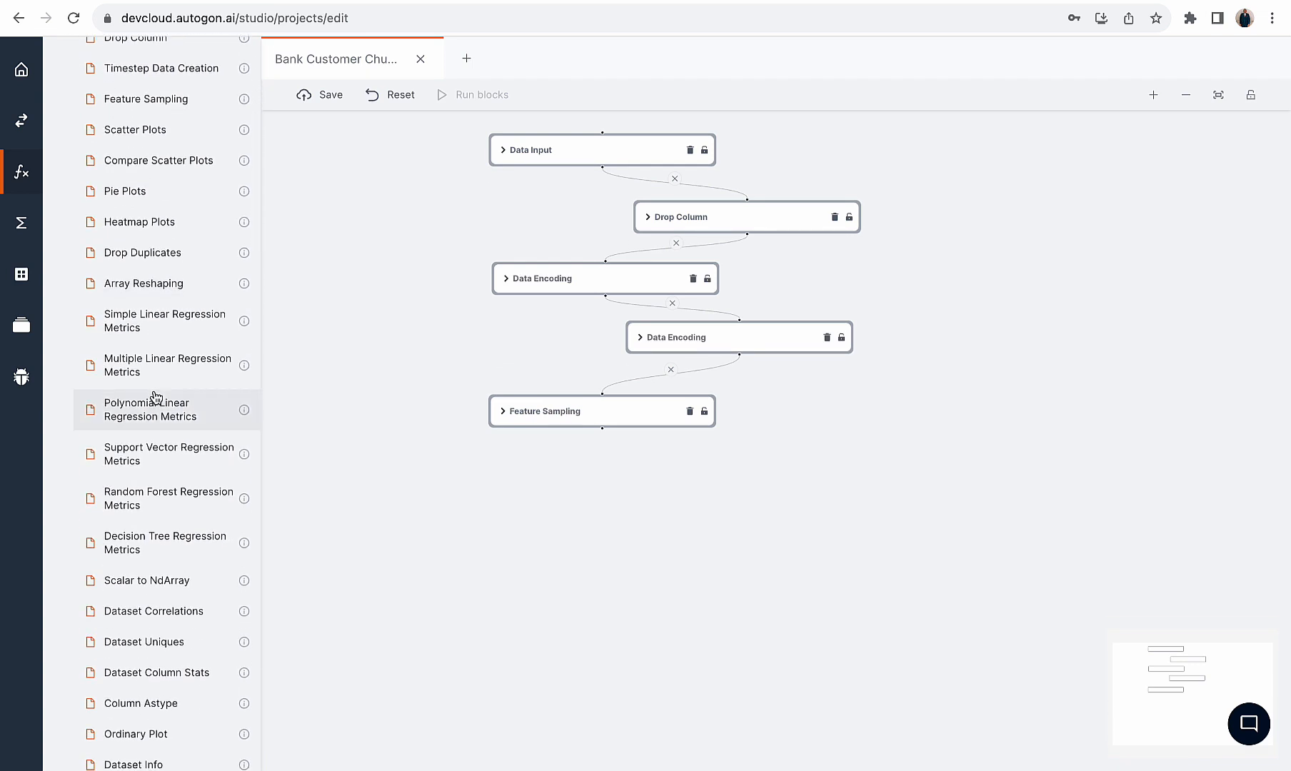
{"action": "scroll", "coordinate": [156, 397], "scroll_direction": "up", "scroll_amount": 7}
{"action": "left_click_drag", "start_coordinate": [157, 247], "coordinate": [655, 477]}
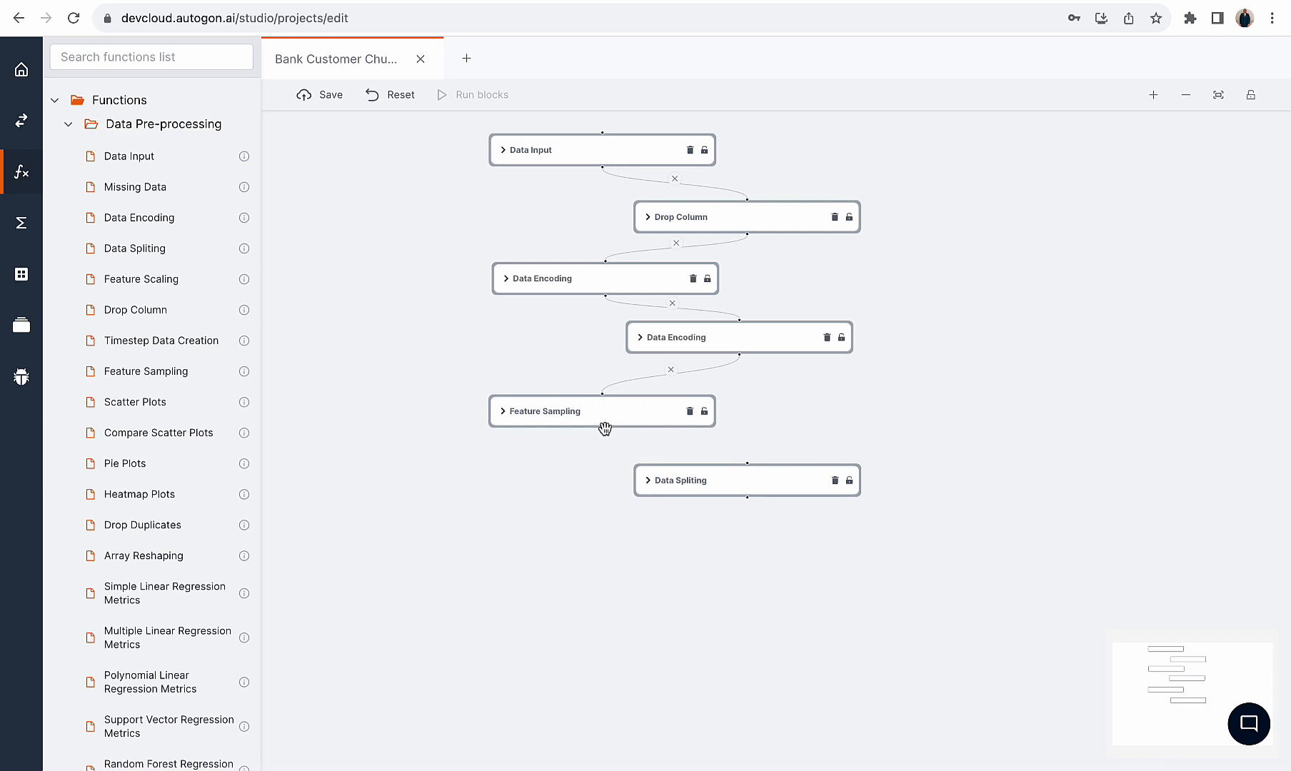
{"action": "mouse_move", "coordinate": [602, 427]}
{"action": "left_mouse_down"}
{"action": "mouse_move", "coordinate": [741, 456]}
{"action": "mouse_move", "coordinate": [726, 482]}
{"action": "left_mouse_up"}
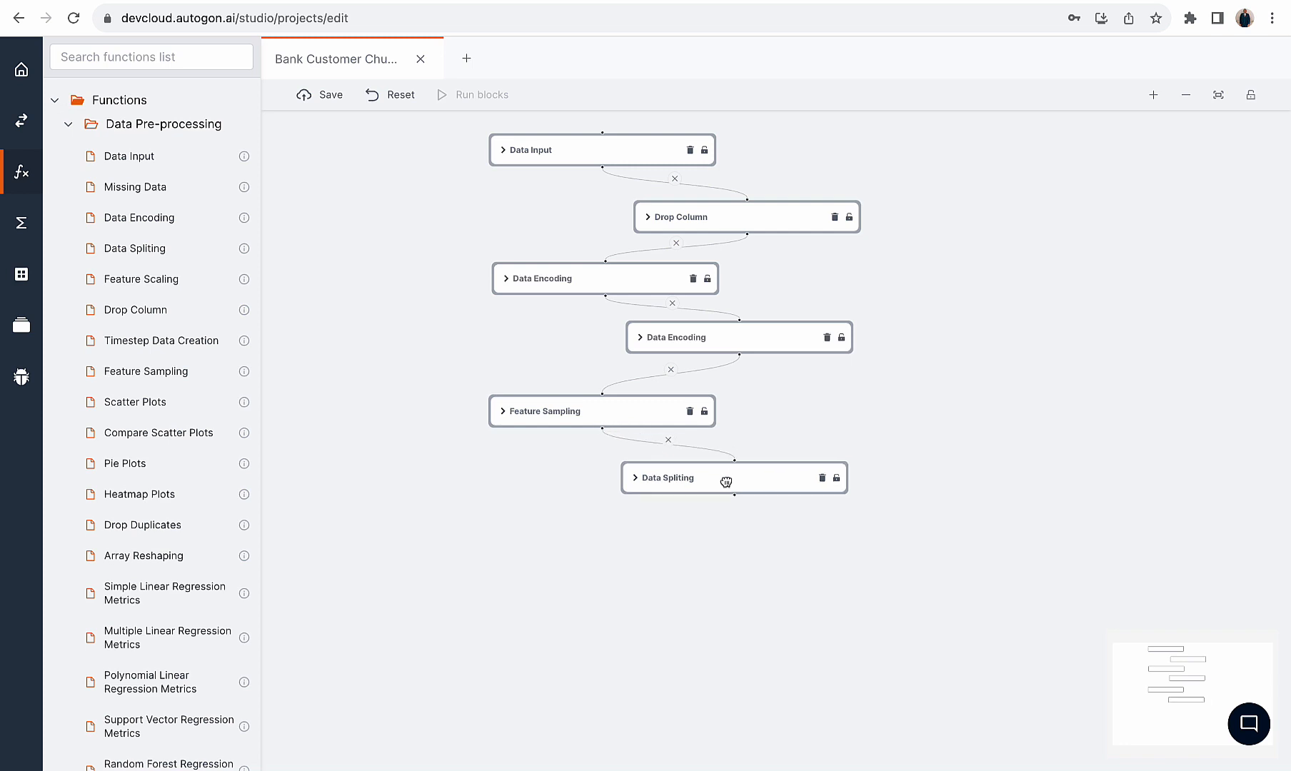
Set Data Spliting's test data size to 0.2 and random state to 0
{"action": "left_click", "coordinate": [725, 480]}
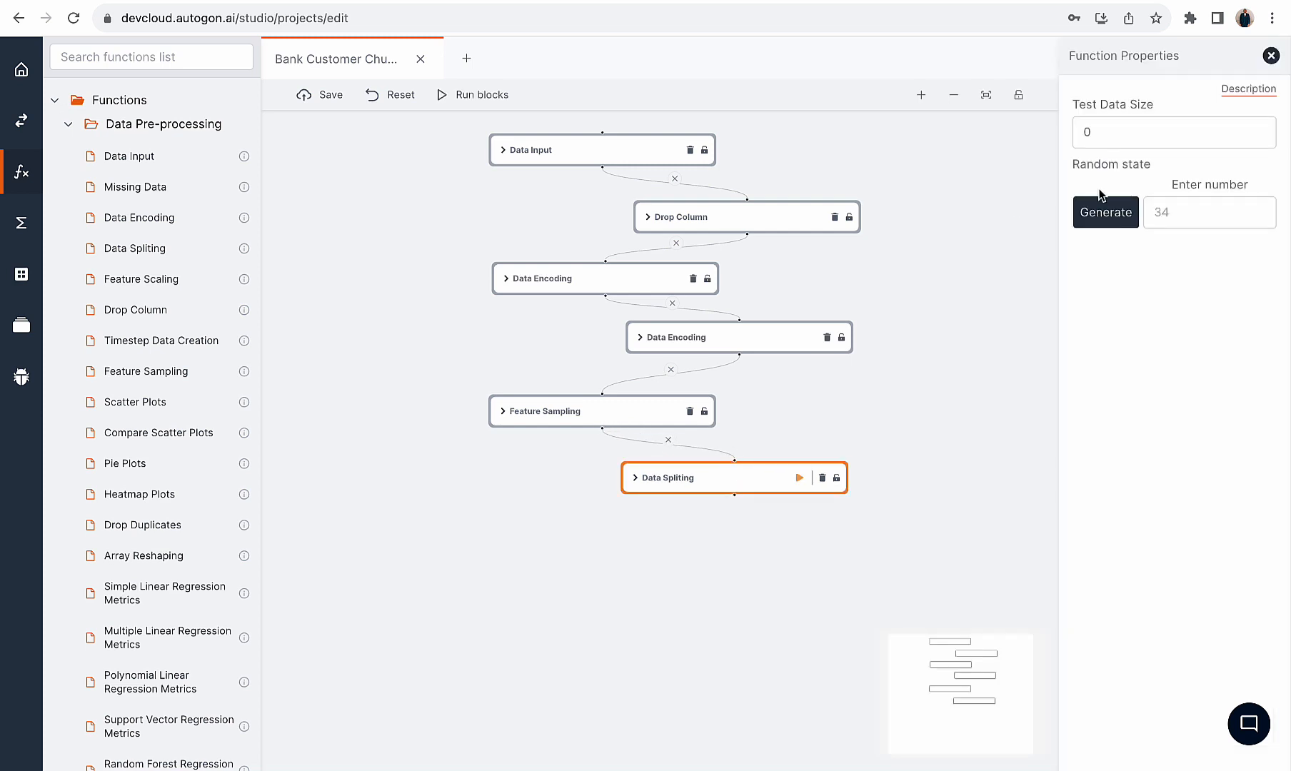
{"action": "left_click", "coordinate": [1140, 133]}
{"action": "type", "text": ".2"}
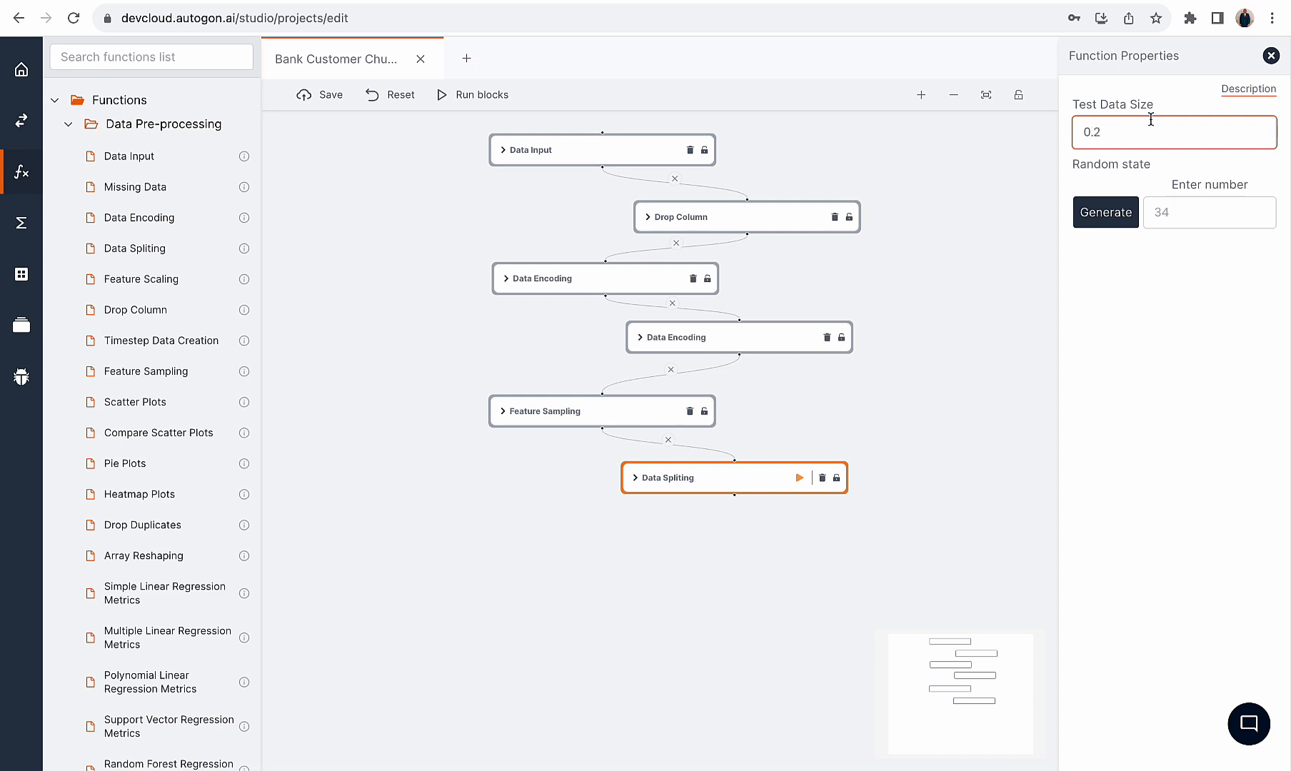
{"action": "double_click", "coordinate": [1101, 130]}
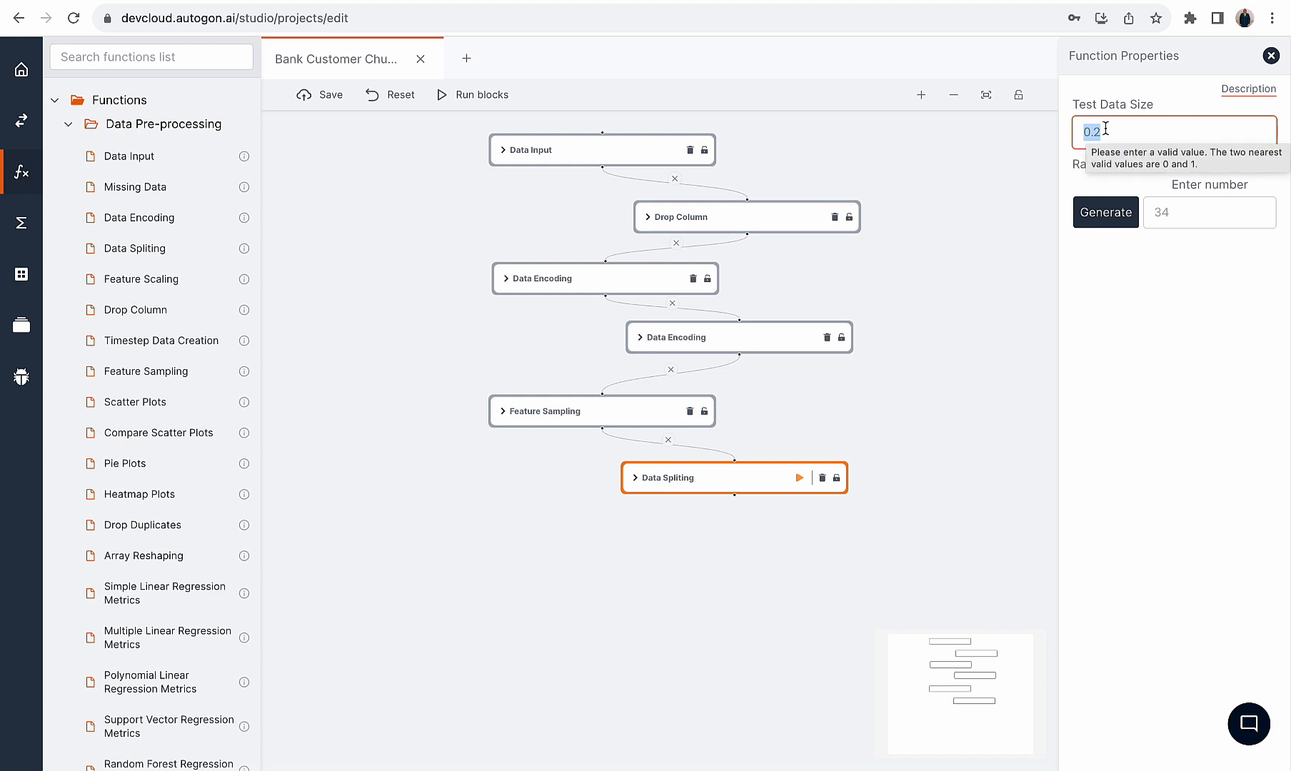
{"action": "left_click", "coordinate": [1165, 213]}
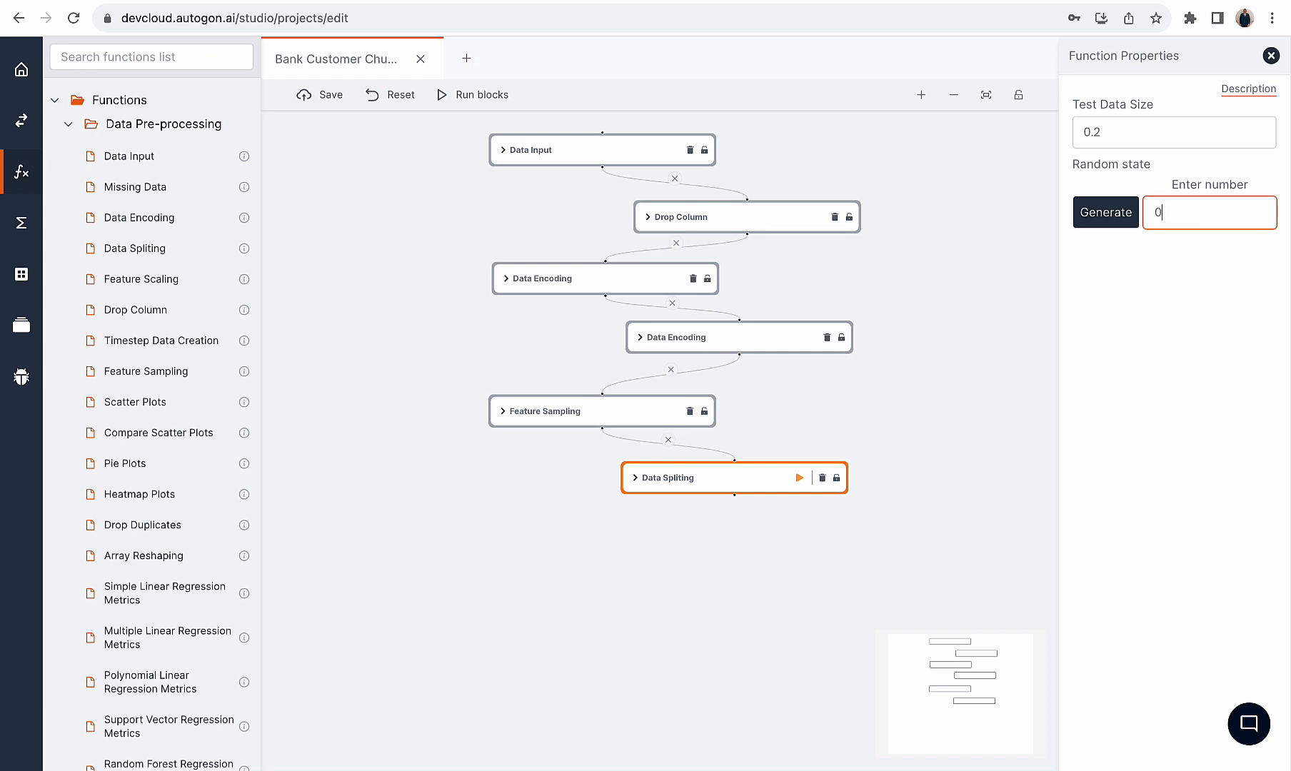
{"action": "type", "text": "0"}
Run the Data Spliting block and list the pipeline's variables
{"action": "left_click", "coordinate": [798, 482]}
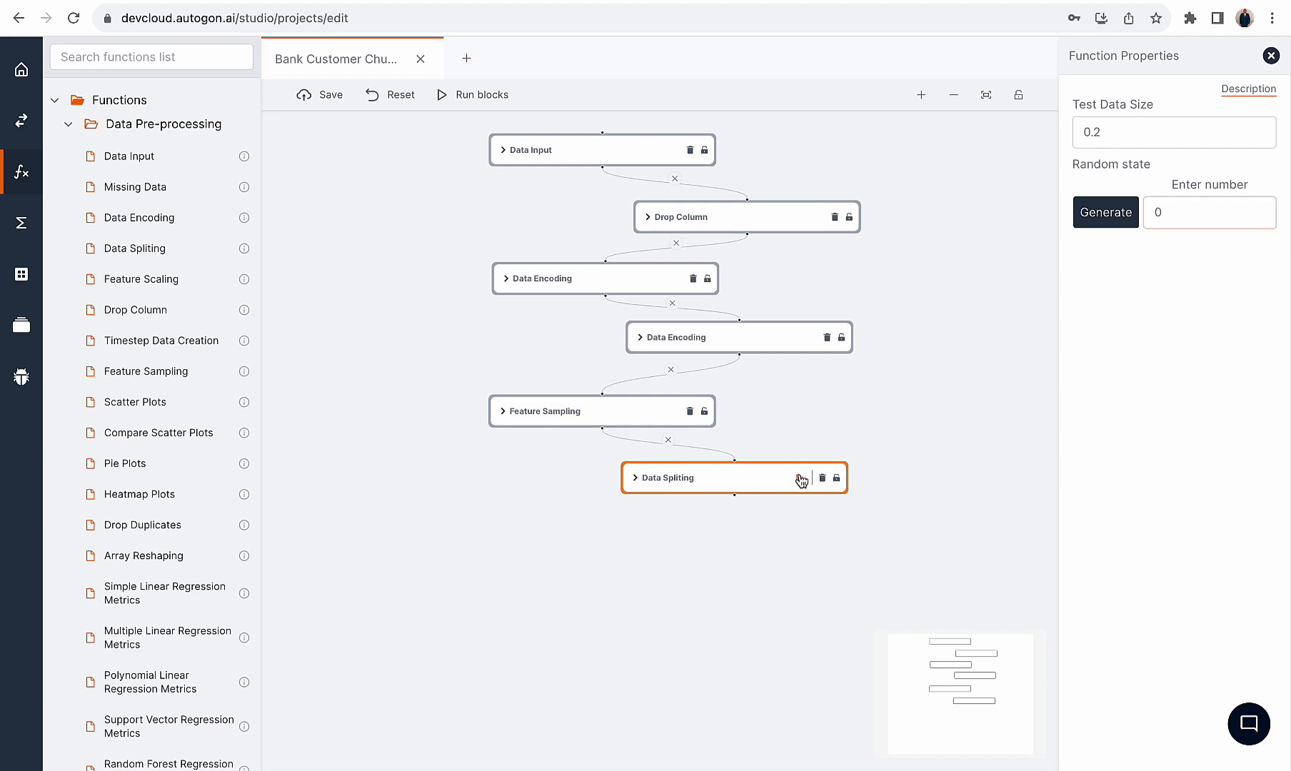
{"action": "left_click_drag", "start_coordinate": [983, 380], "coordinate": [925, 377]}
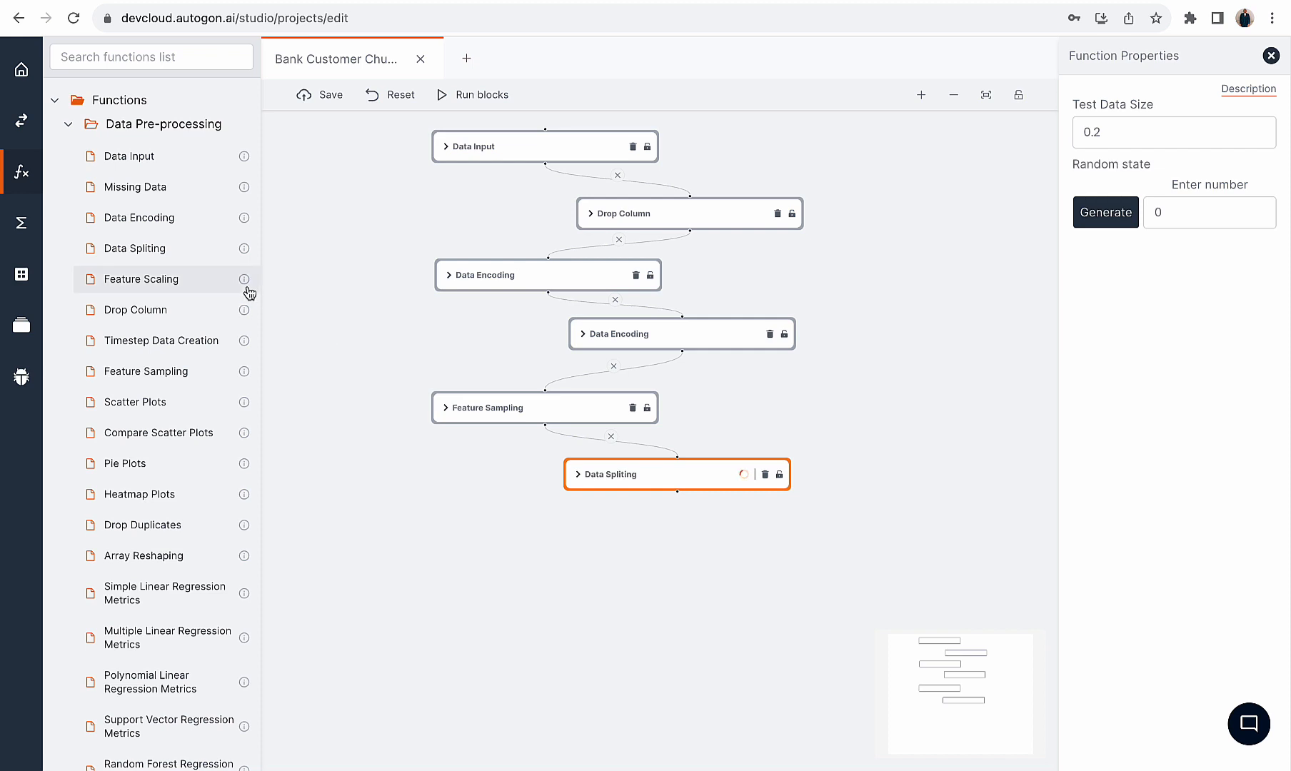
{"action": "left_click", "coordinate": [16, 226]}
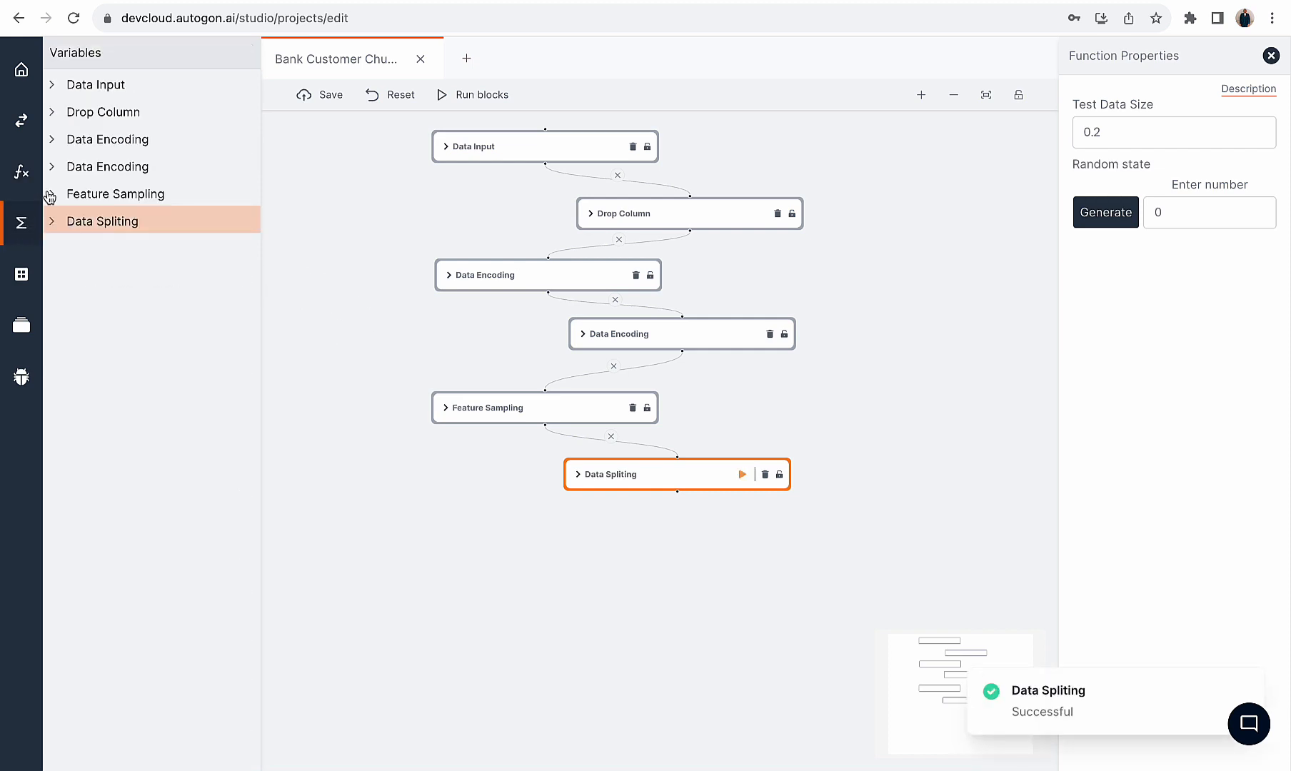
{"action": "left_click", "coordinate": [54, 222]}
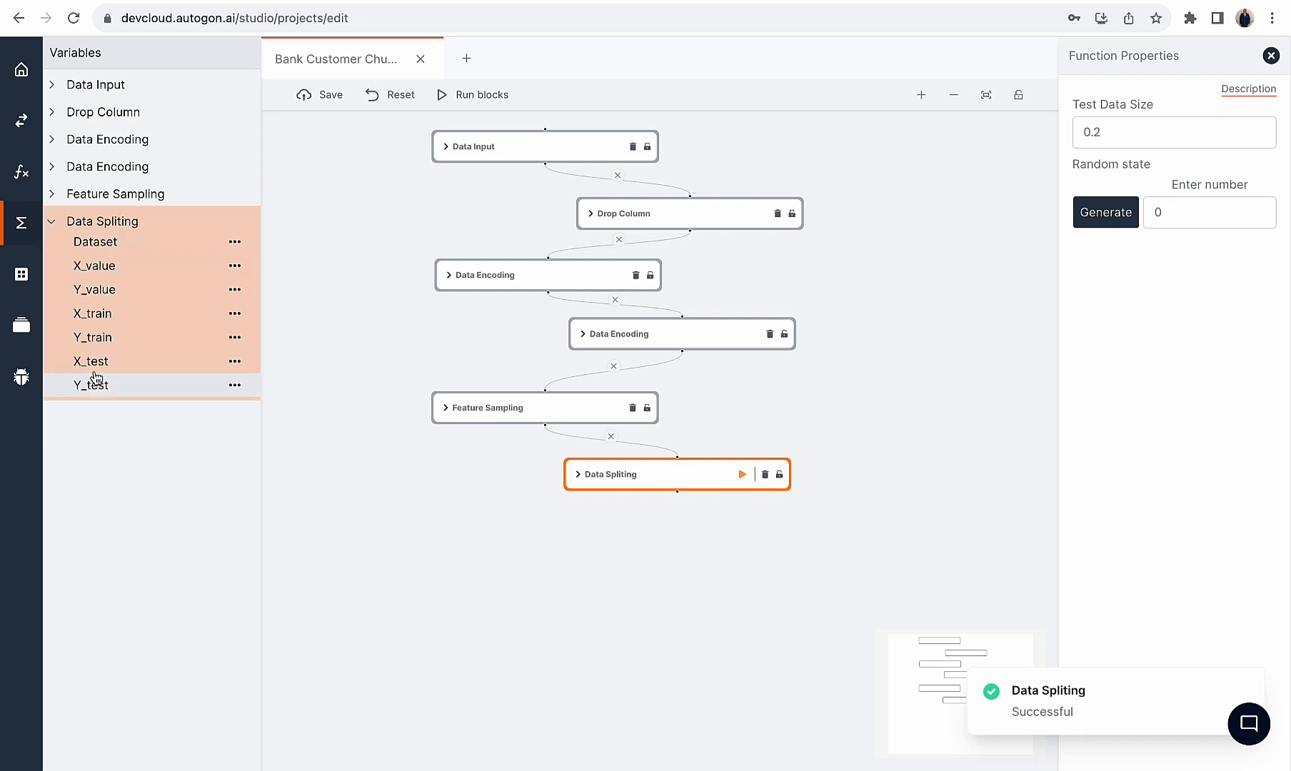
{"action": "left_click", "coordinate": [105, 265]}
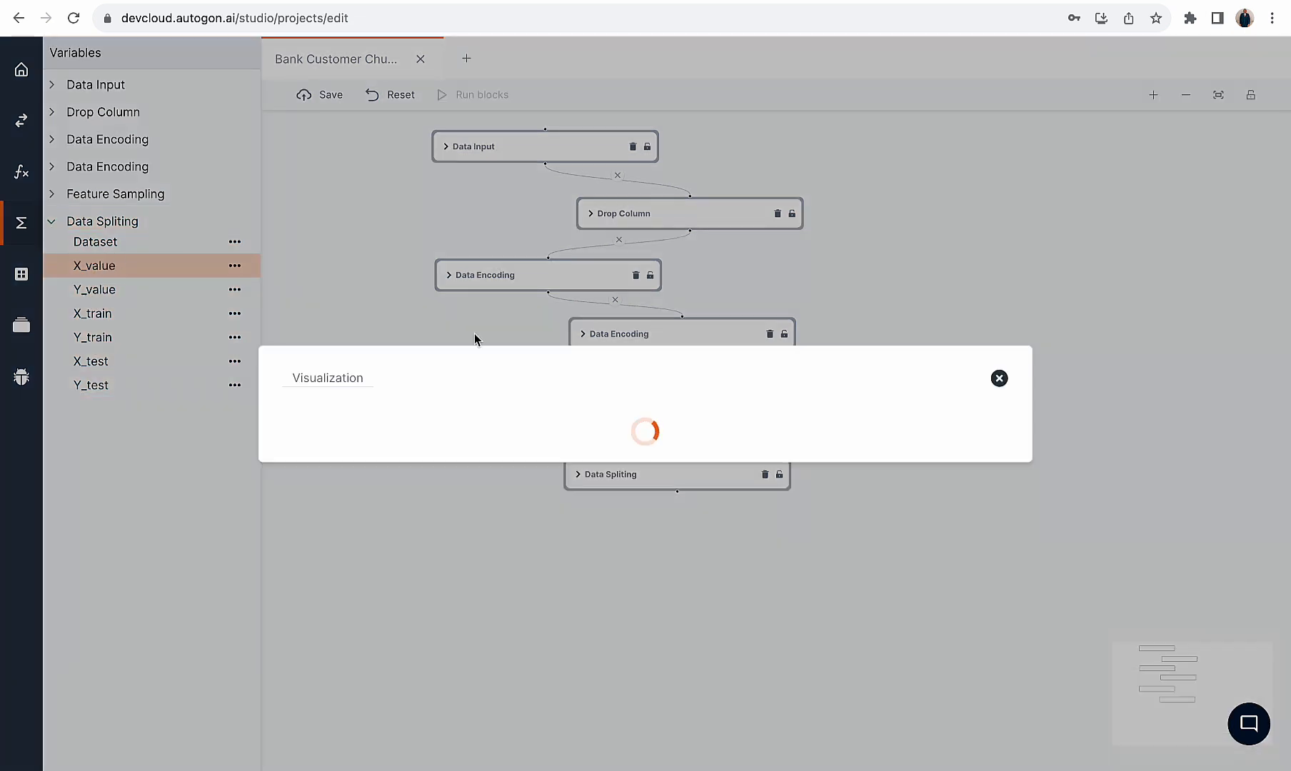
{"action": "scroll", "coordinate": [471, 400], "scroll_direction": "down", "scroll_amount": 3}
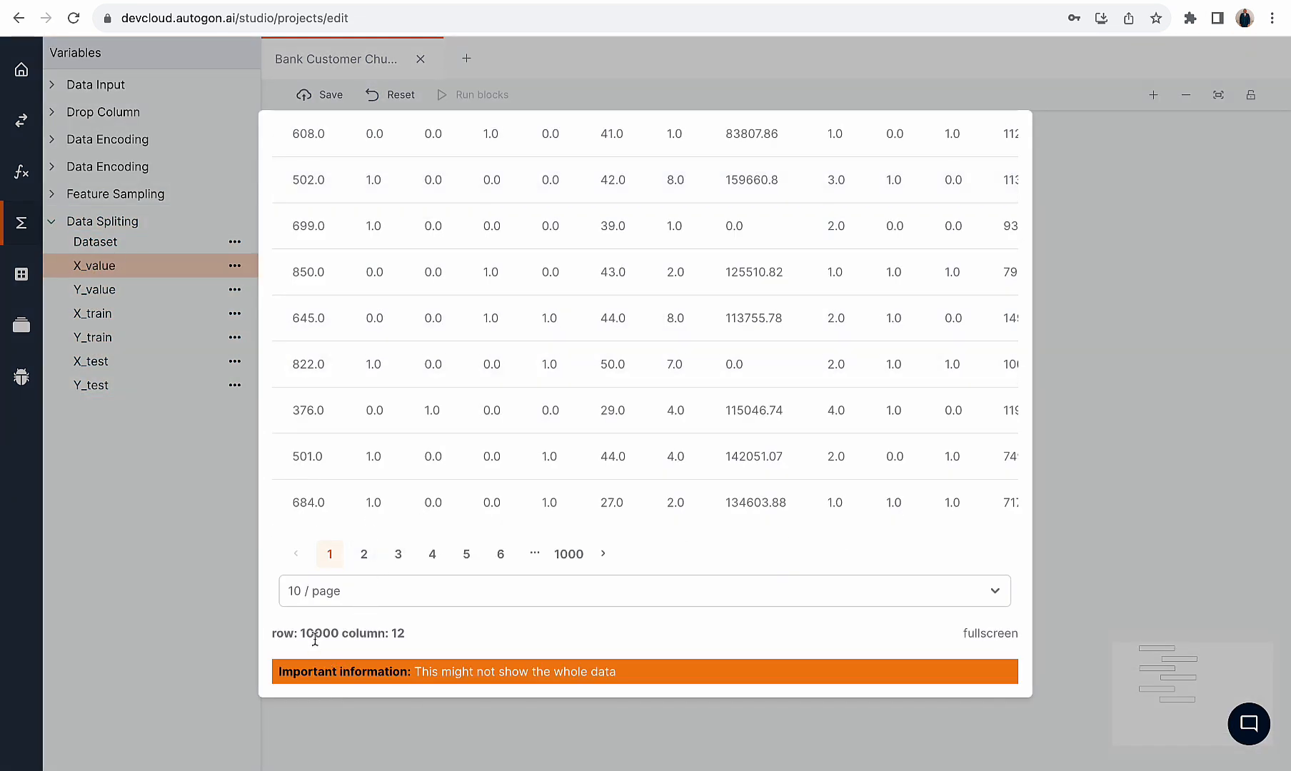
{"action": "scroll", "coordinate": [994, 298], "scroll_direction": "up", "scroll_amount": 3}
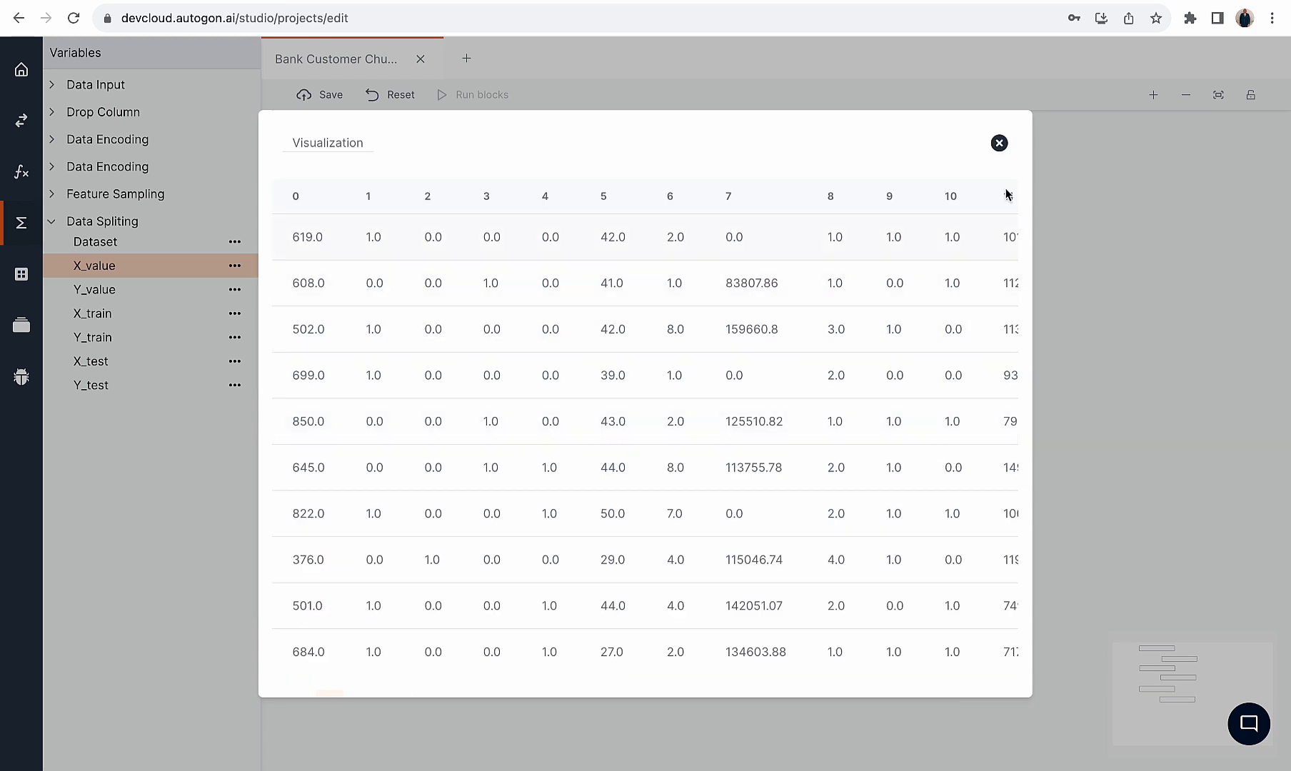
{"action": "left_click", "coordinate": [998, 141]}
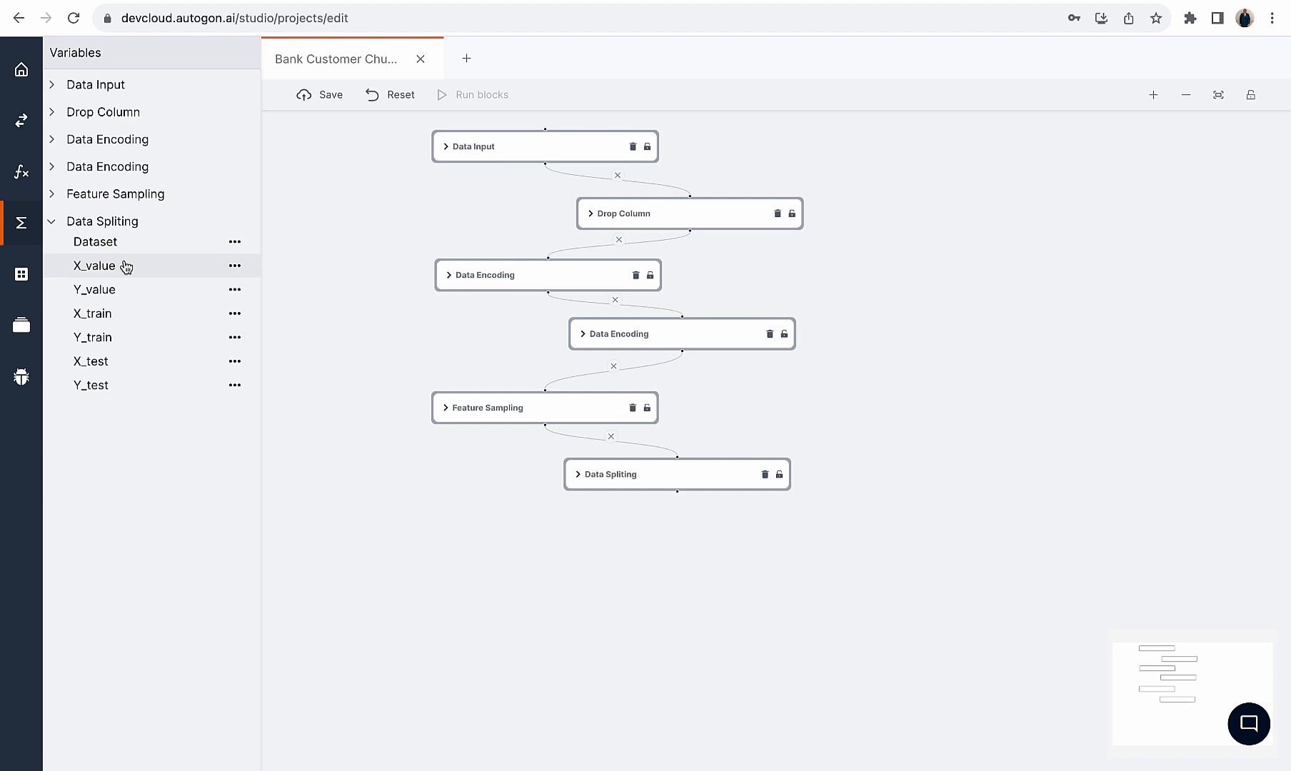
{"action": "left_click", "coordinate": [111, 319]}
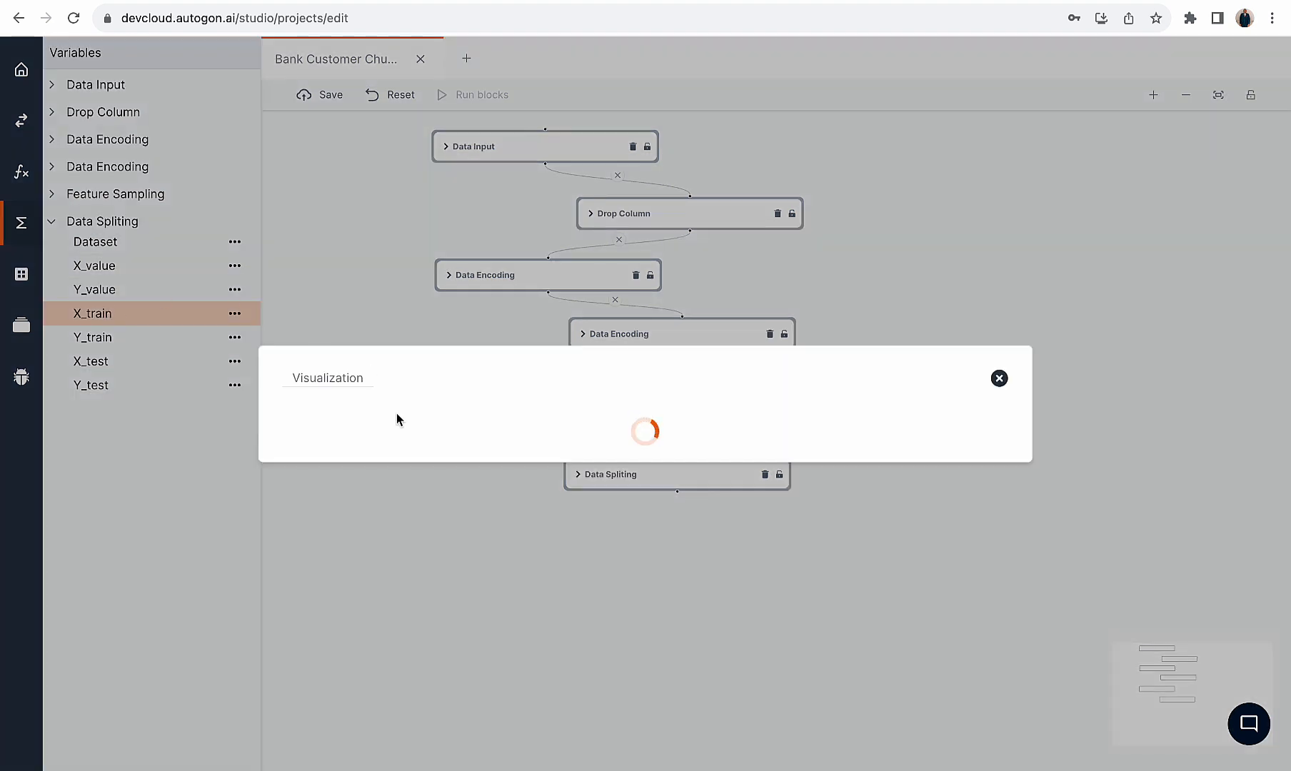
{"action": "scroll", "coordinate": [454, 446], "scroll_direction": "down", "scroll_amount": 2}
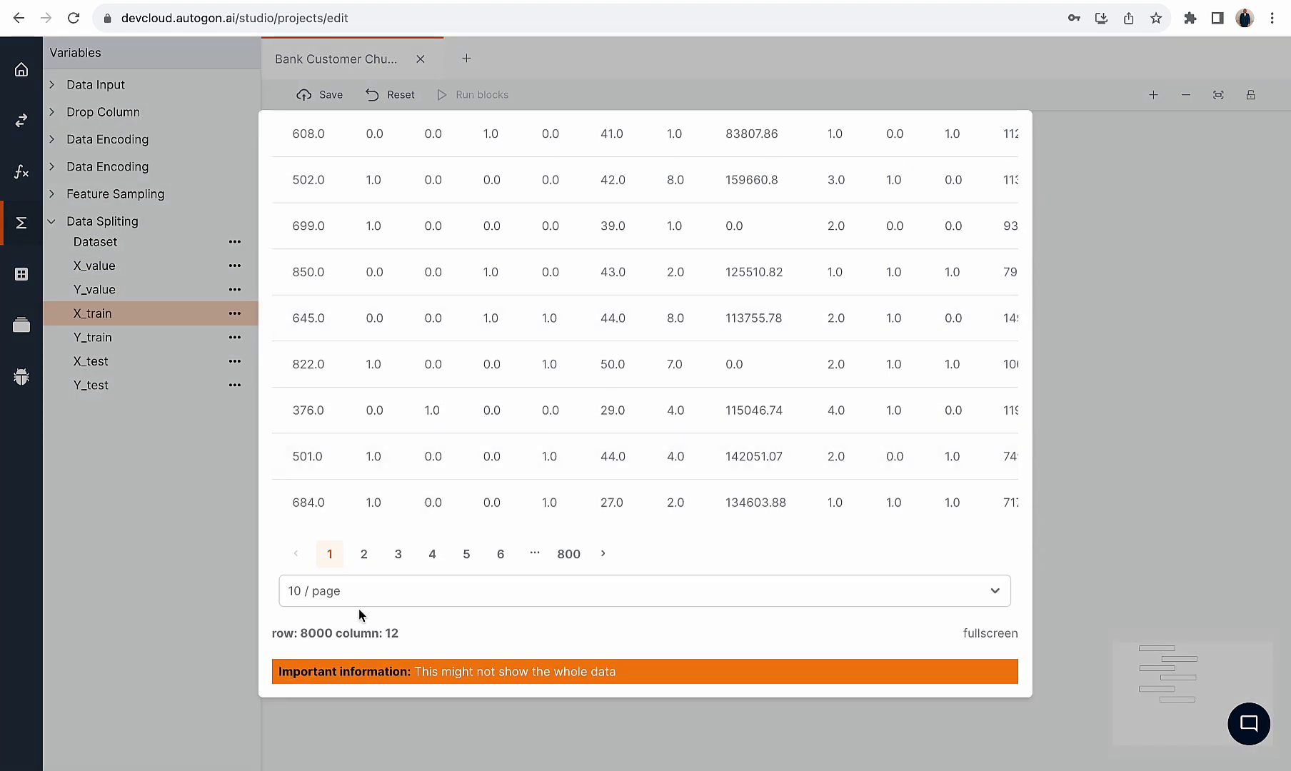
{"action": "scroll", "coordinate": [739, 243], "scroll_direction": "up", "scroll_amount": 3}
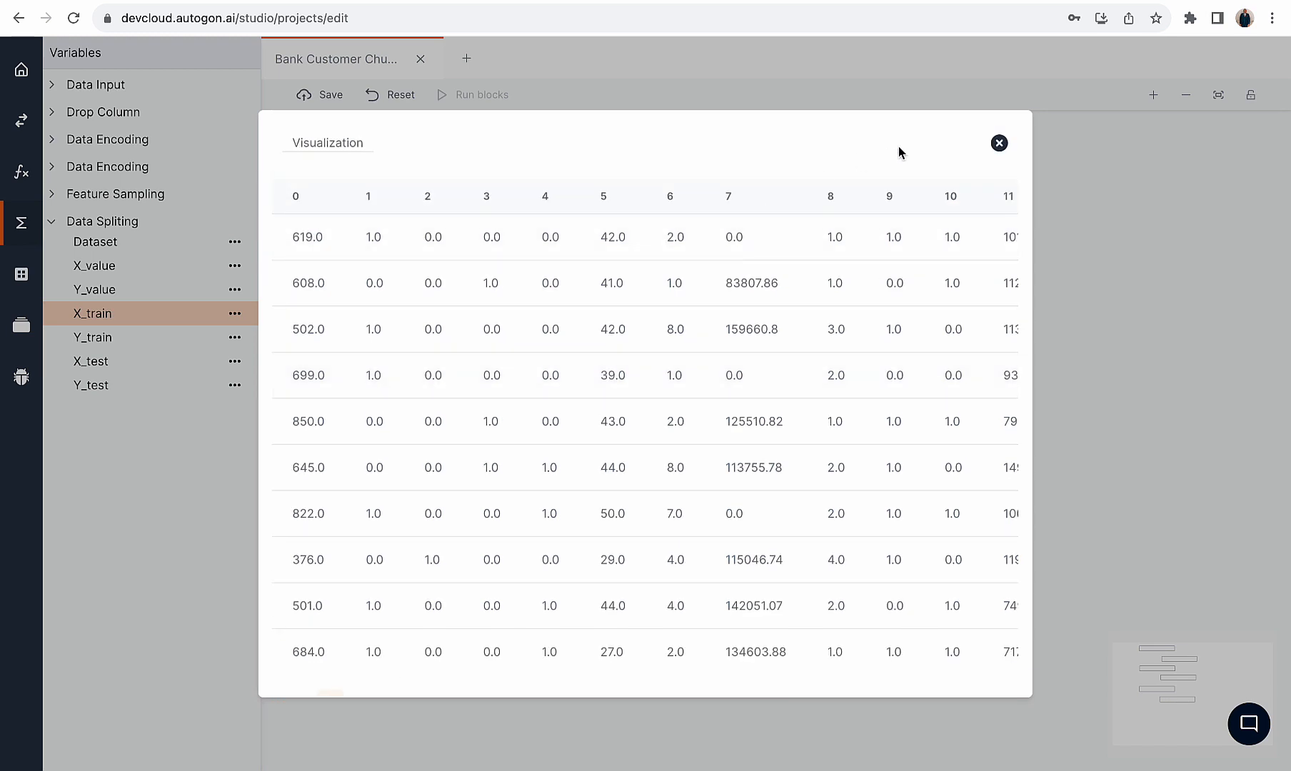
{"action": "left_click", "coordinate": [998, 145]}
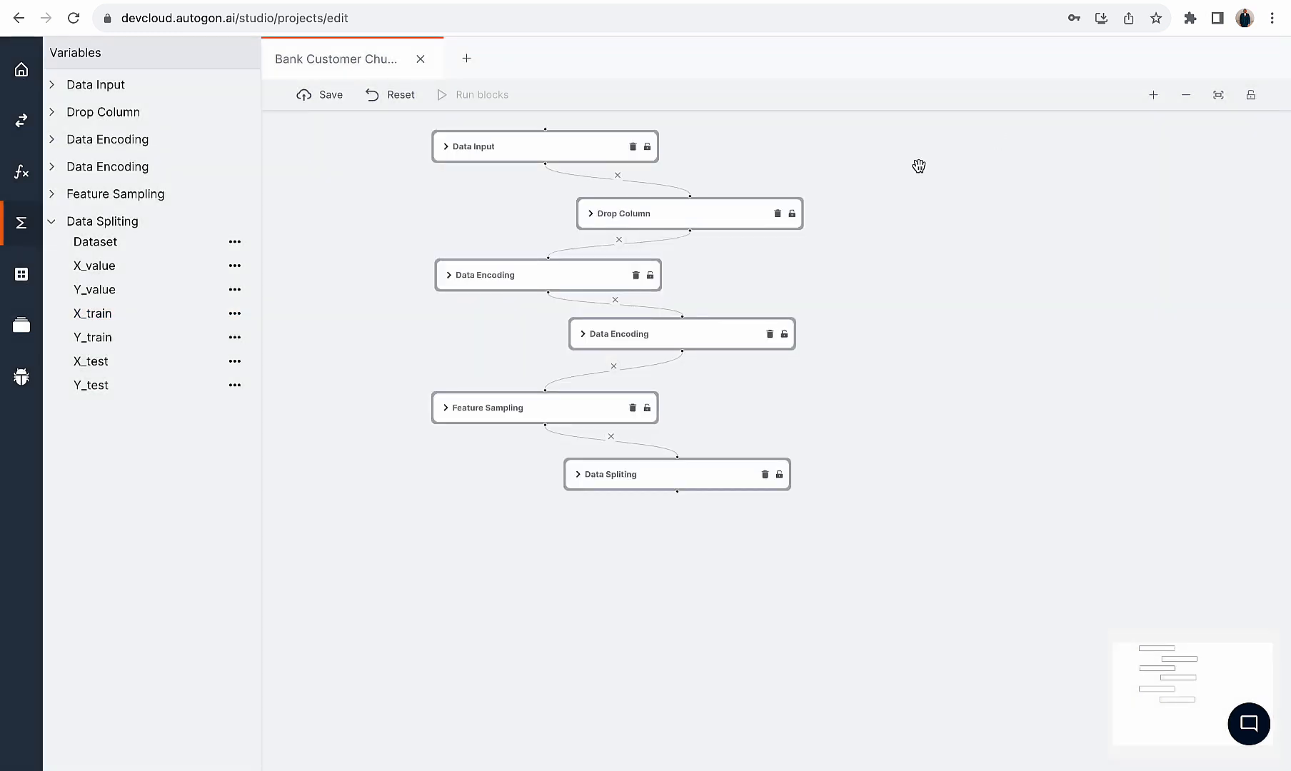
{"action": "left_click", "coordinate": [117, 366]}
{"action": "scroll", "coordinate": [534, 432], "scroll_direction": "down", "scroll_amount": 3}
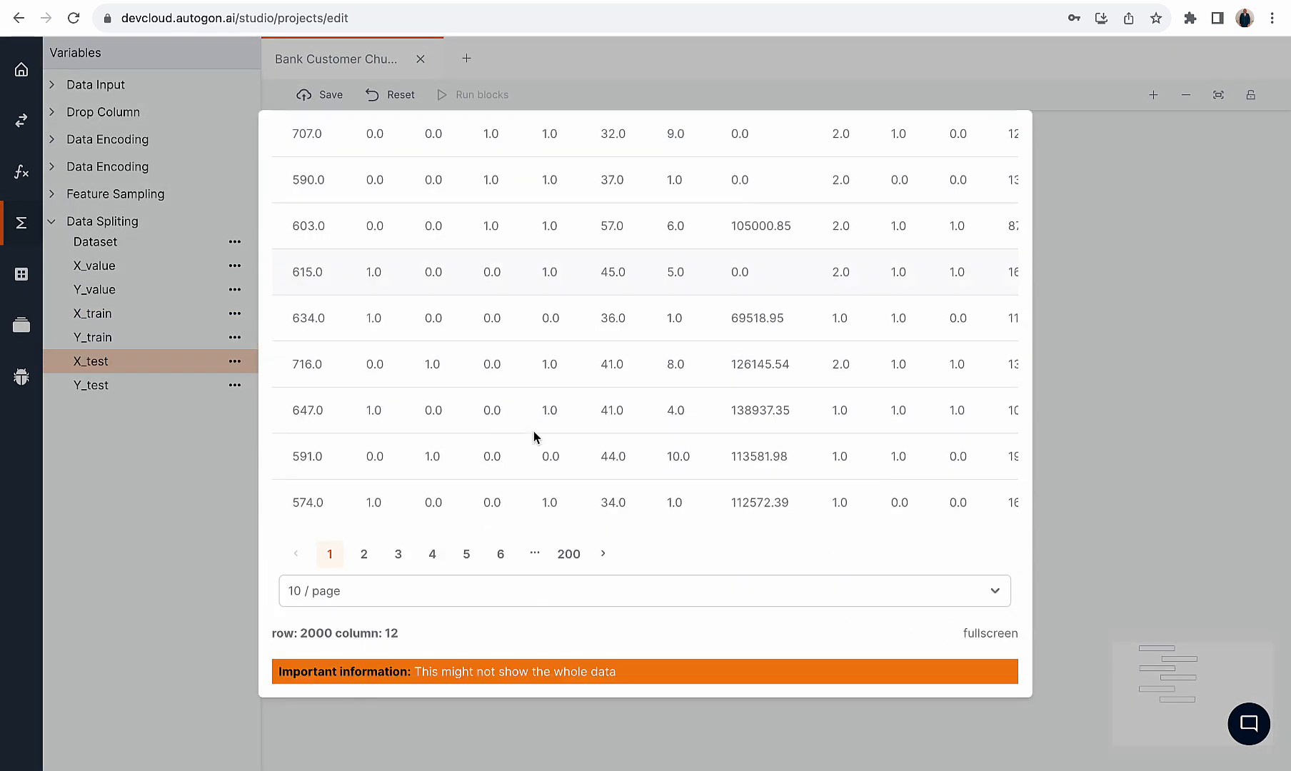
{"action": "scroll", "coordinate": [599, 557], "scroll_direction": "up", "scroll_amount": 3}
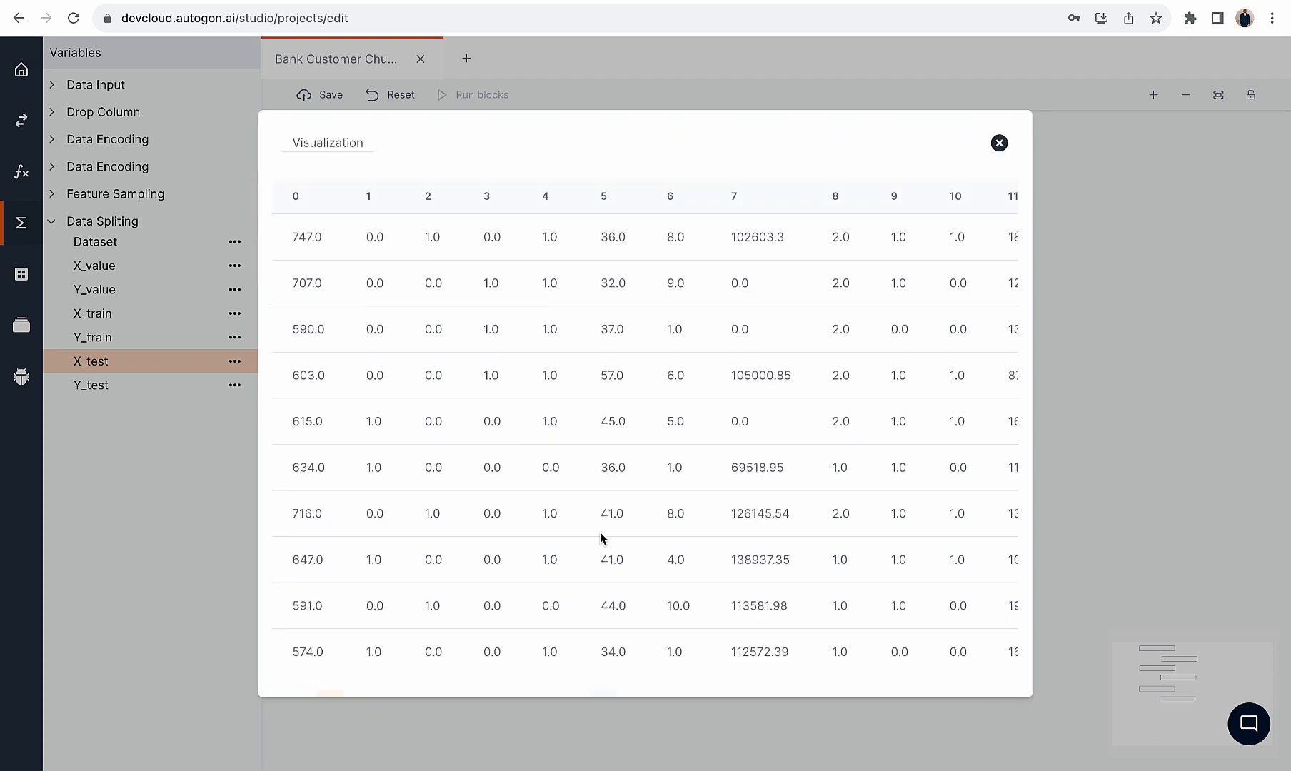
{"action": "left_click", "coordinate": [998, 143]}
{"action": "left_click_drag", "start_coordinate": [856, 268], "coordinate": [911, 269]}
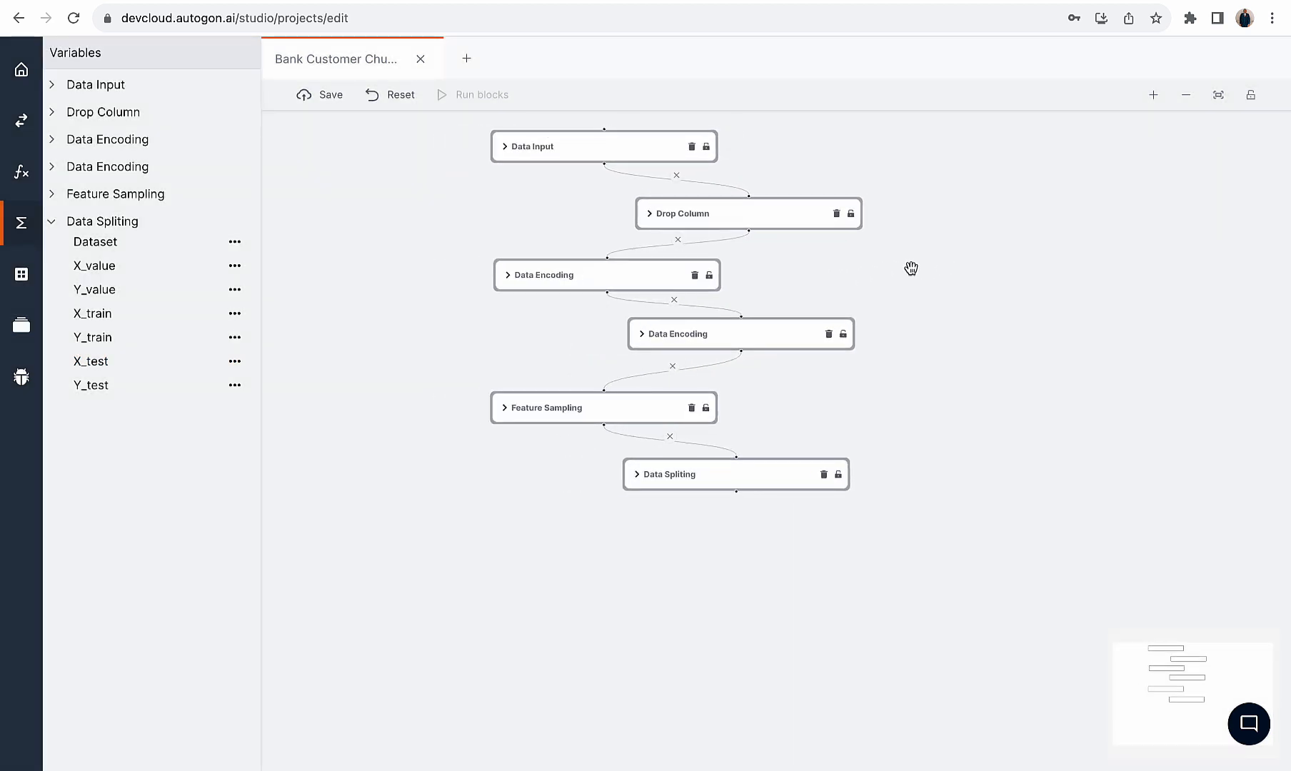
{"action": "left_click", "coordinate": [115, 316]}
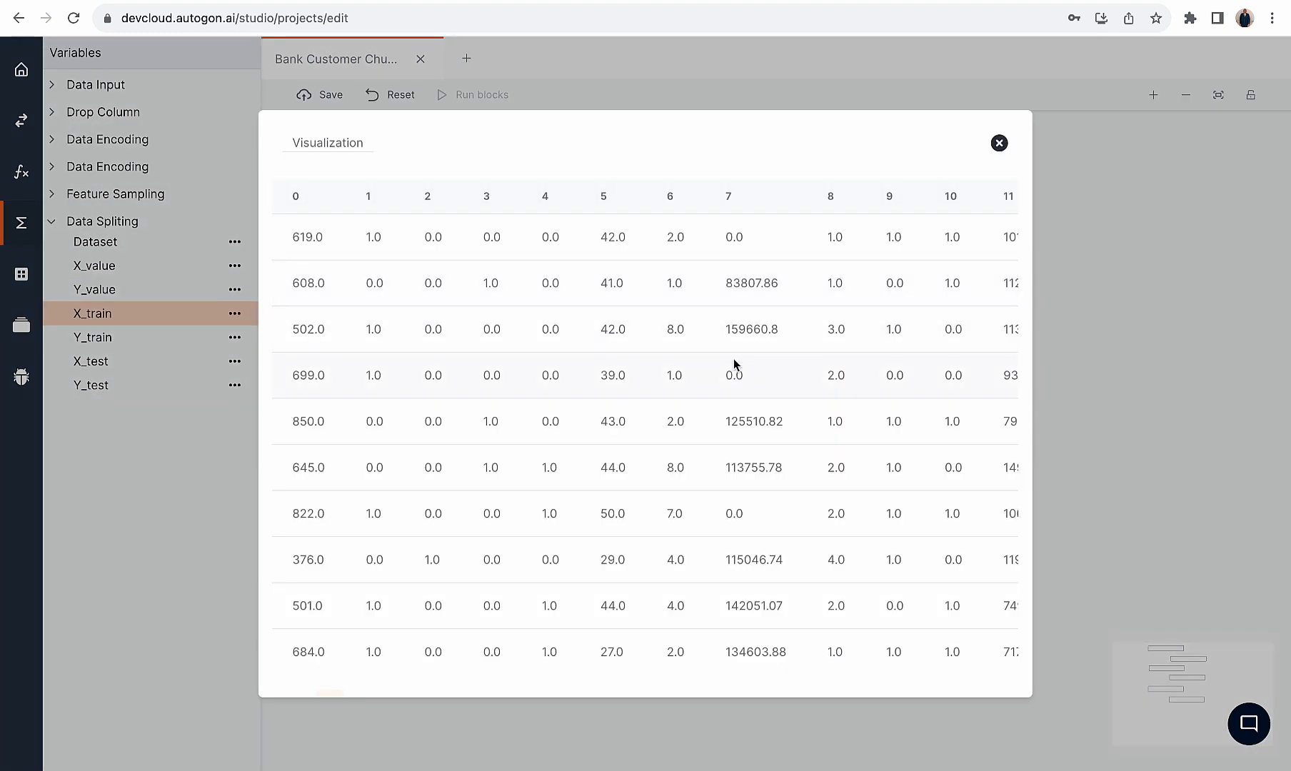
{"action": "scroll", "coordinate": [733, 360], "scroll_direction": "right", "scroll_amount": 2}
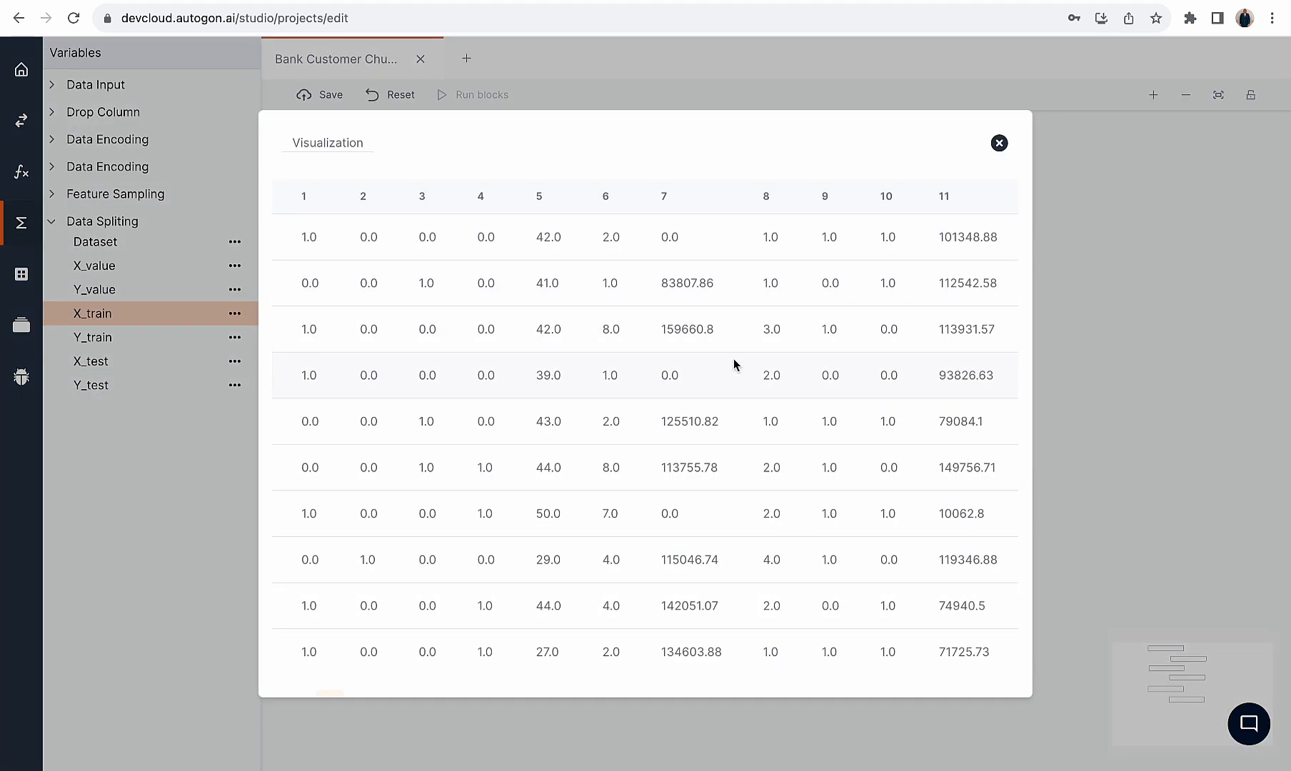
{"action": "scroll", "coordinate": [734, 360], "scroll_direction": "left", "scroll_amount": 2}
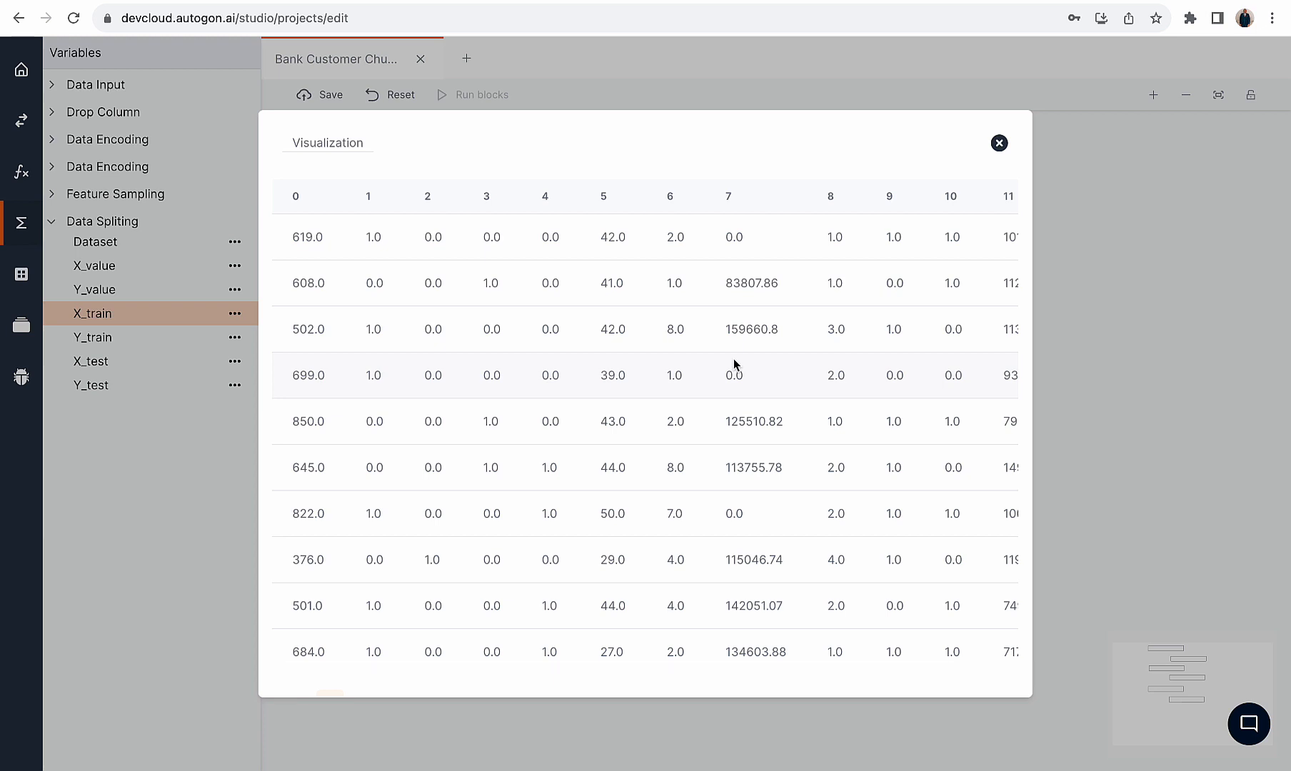
{"action": "scroll", "coordinate": [733, 358], "scroll_direction": "right", "scroll_amount": 2}
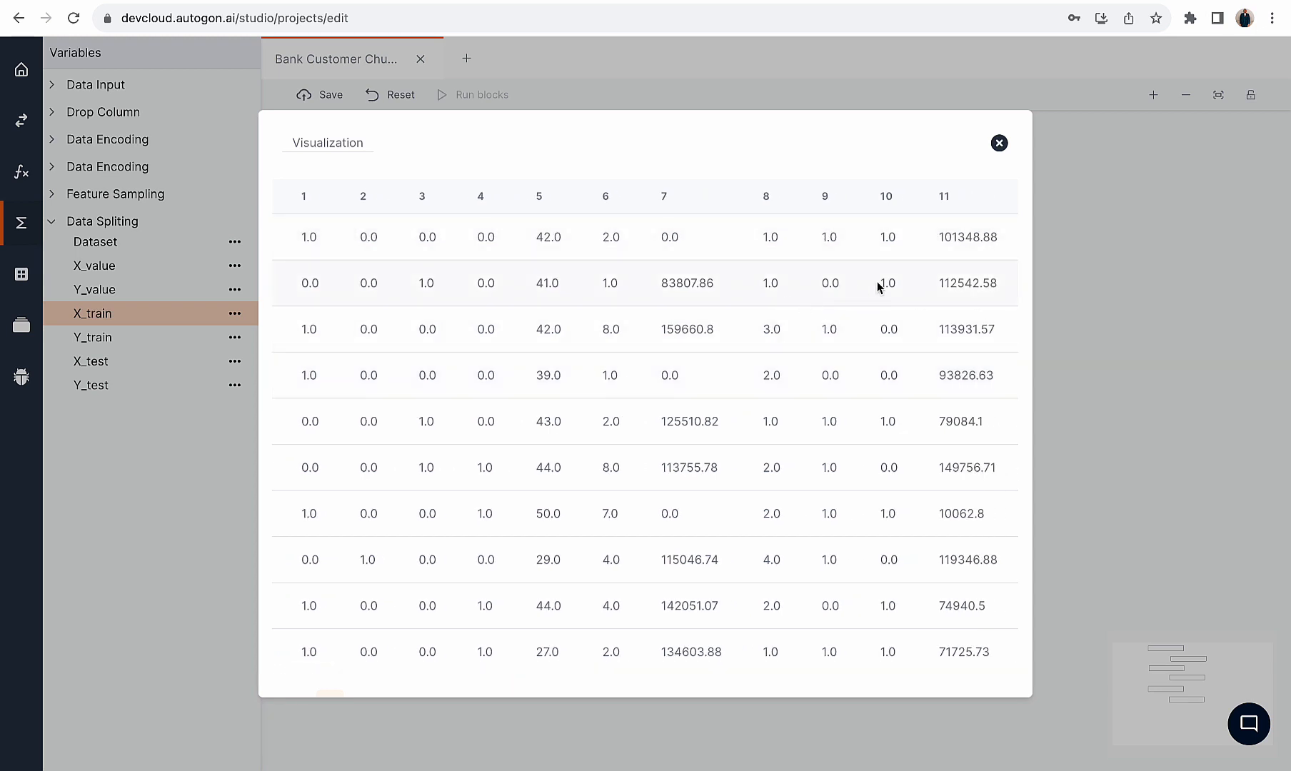
{"action": "scroll", "coordinate": [812, 330], "scroll_direction": "left", "scroll_amount": 2}
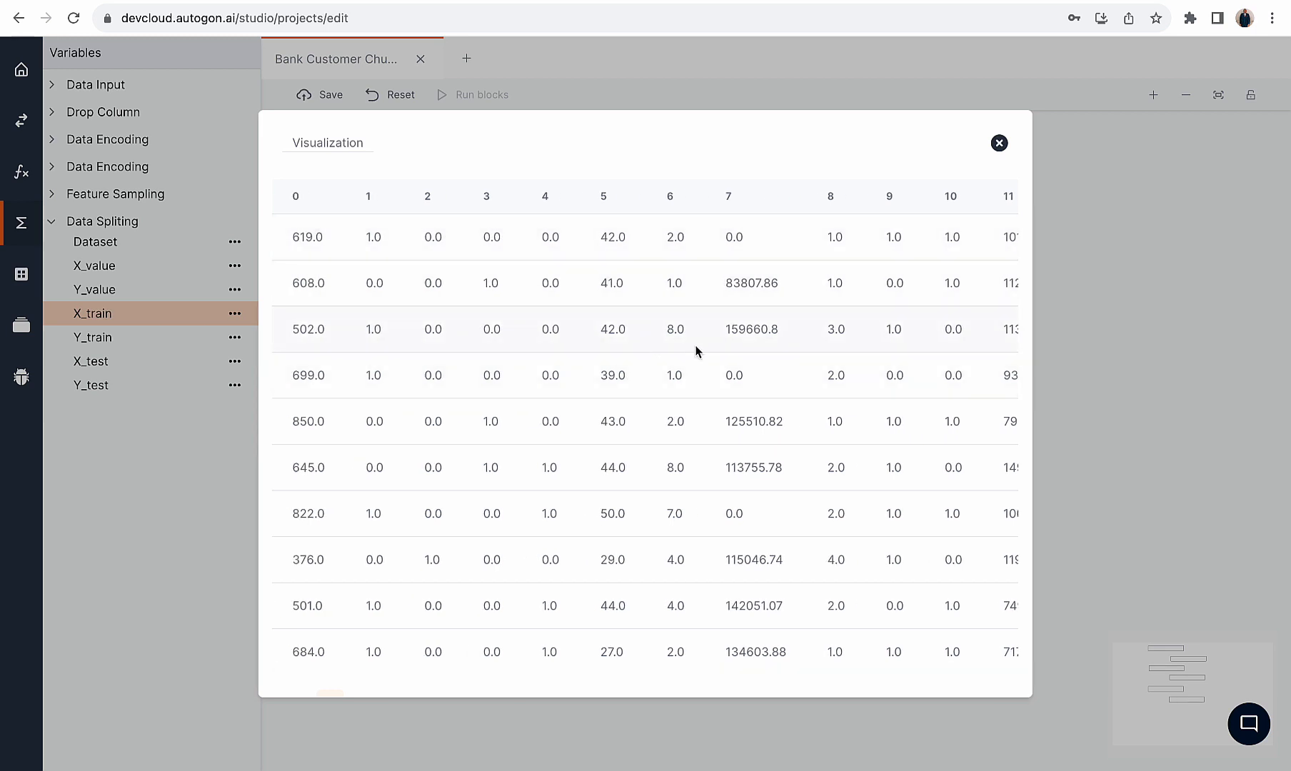
{"action": "scroll", "coordinate": [800, 375], "scroll_direction": "right", "scroll_amount": 2}
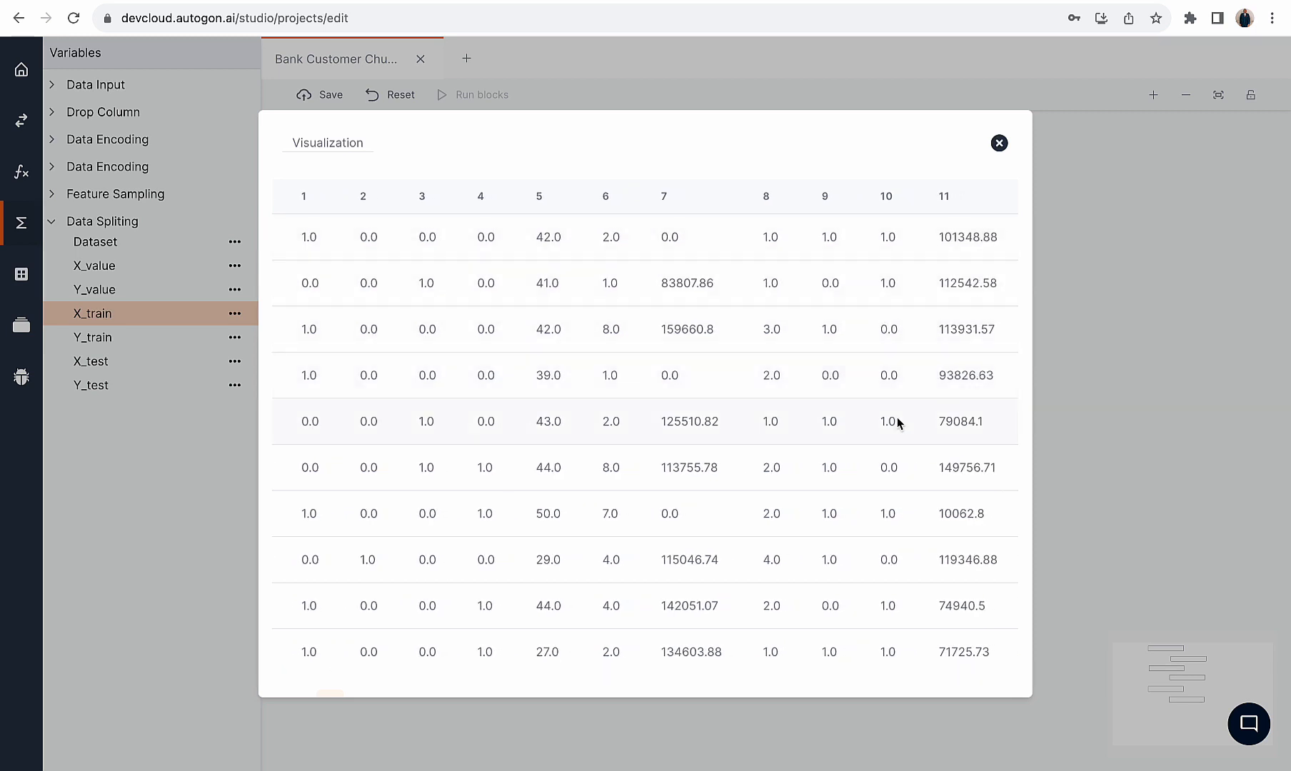
{"action": "left_click", "coordinate": [998, 142]}
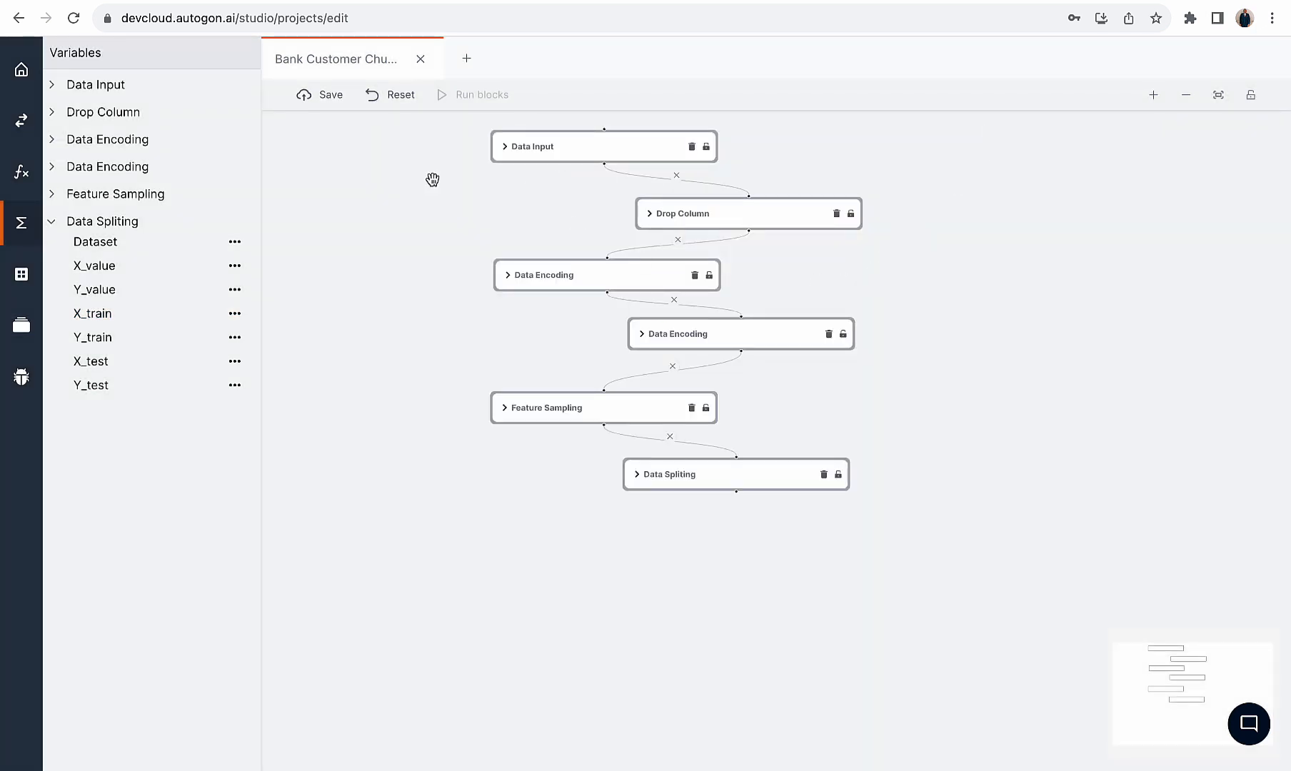
{"action": "left_click", "coordinate": [51, 223]}
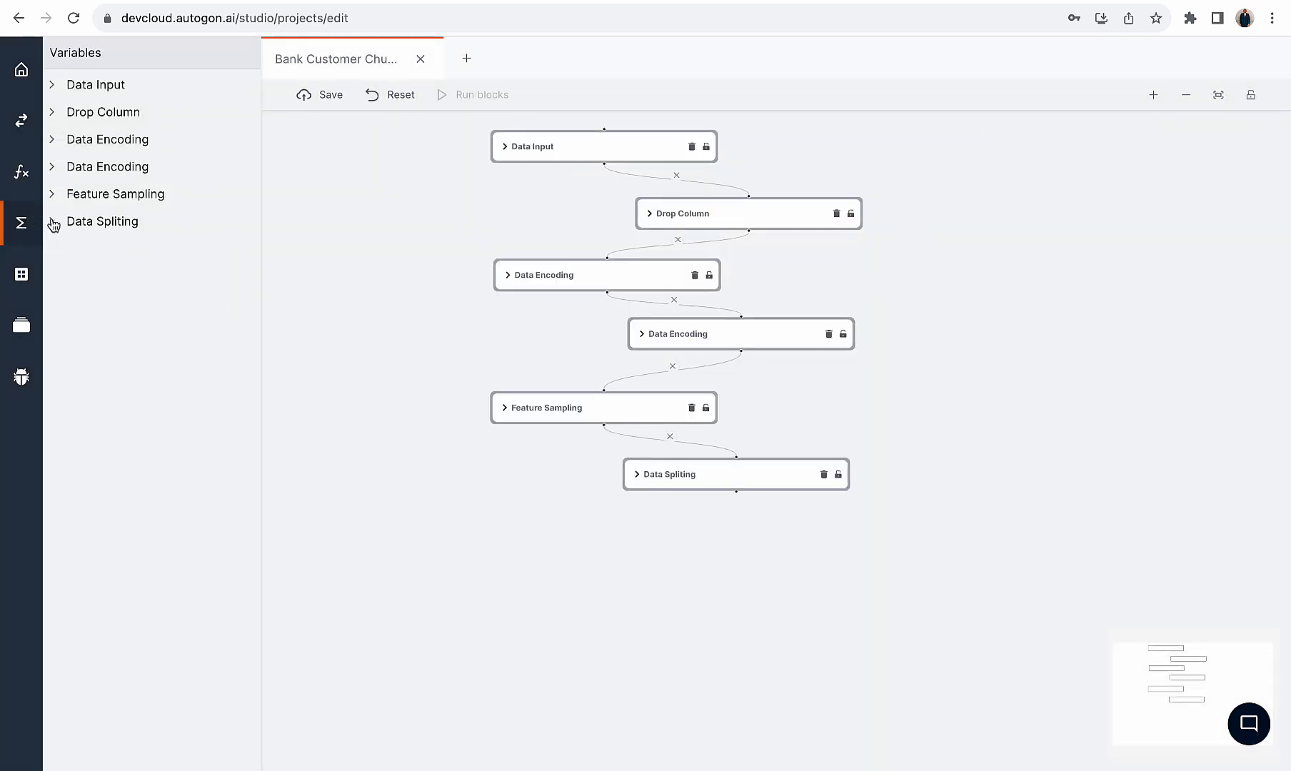
Add a Feature Scaling block from Data Pre-processing to the canvas
{"action": "left_click", "coordinate": [22, 174]}
{"action": "left_click", "coordinate": [133, 124]}
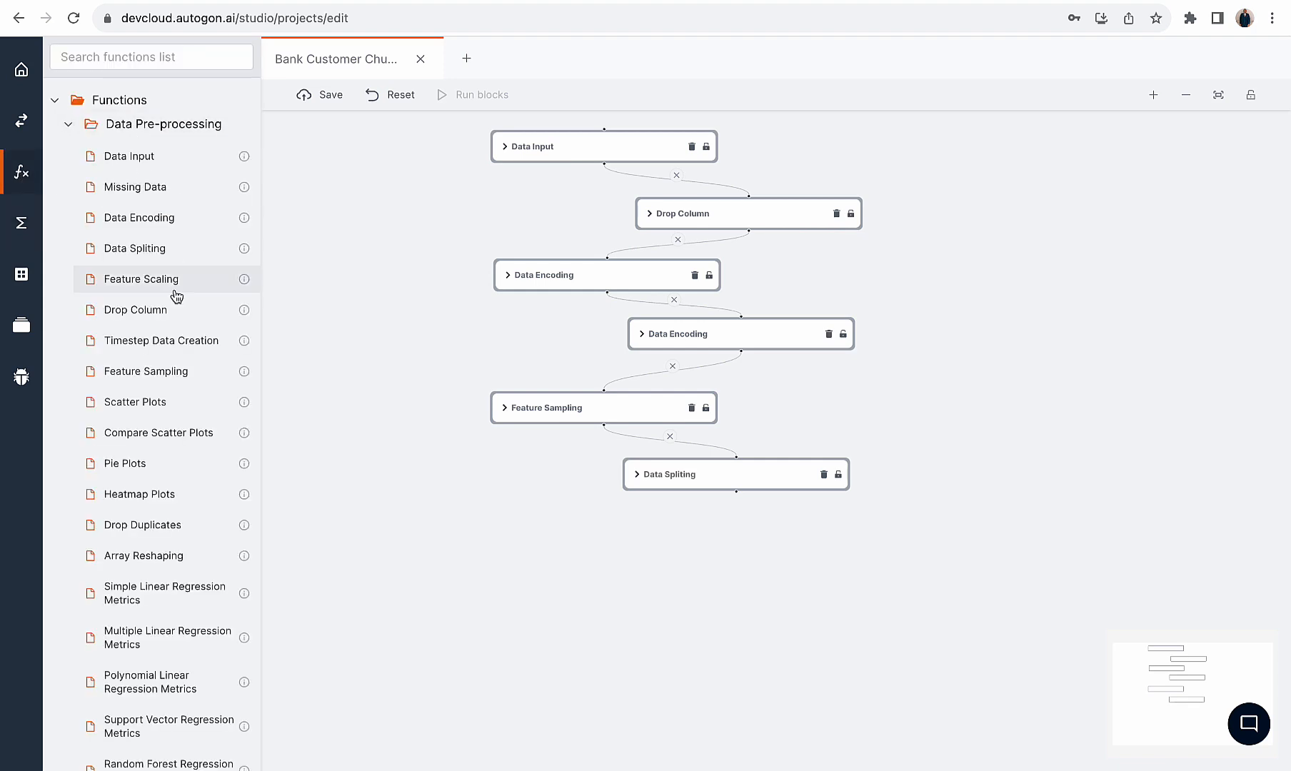
{"action": "left_click_drag", "start_coordinate": [174, 280], "coordinate": [547, 569]}
Arrange the blocks in a zigzag and connect Data Spliting to Feature Scaling
{"action": "left_click_drag", "start_coordinate": [719, 216], "coordinate": [827, 212]}
{"action": "left_click_drag", "start_coordinate": [711, 333], "coordinate": [830, 327]}
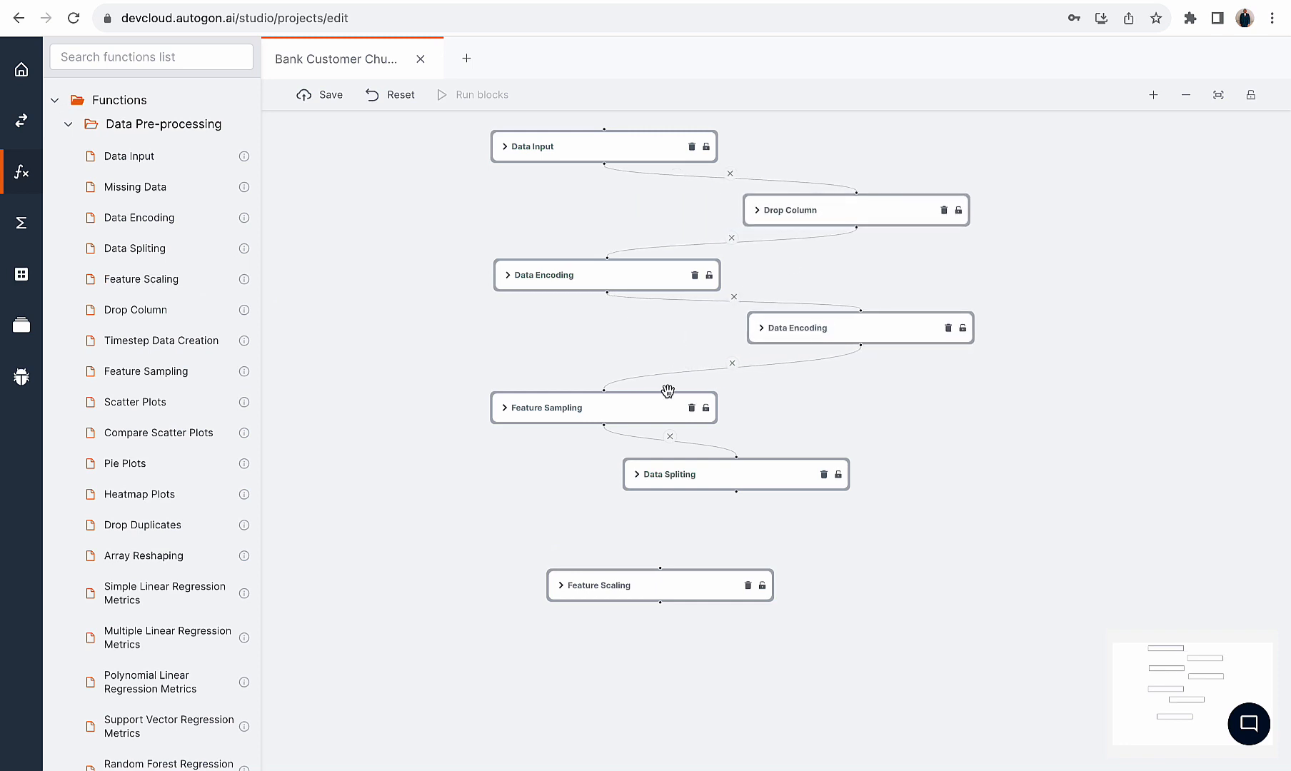
{"action": "left_click_drag", "start_coordinate": [617, 412], "coordinate": [610, 388]}
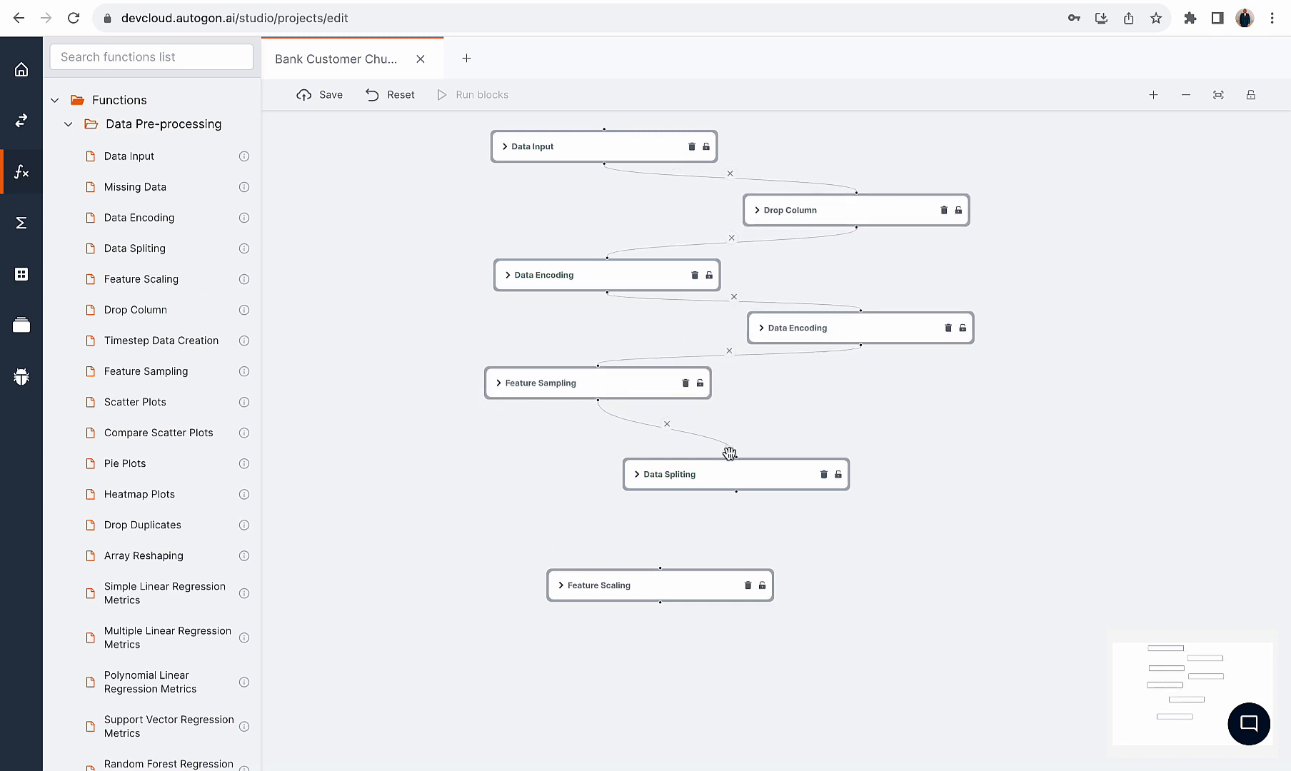
{"action": "left_click_drag", "start_coordinate": [724, 476], "coordinate": [853, 434]}
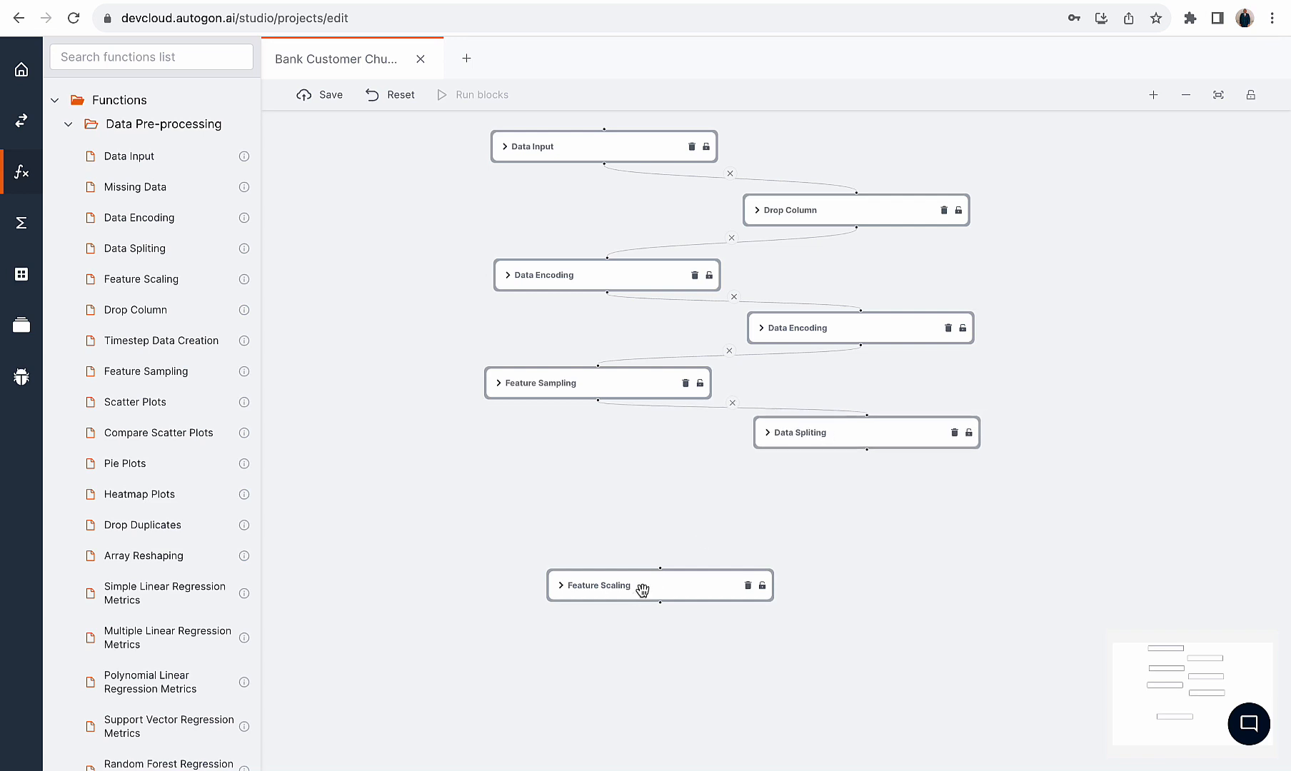
{"action": "mouse_move", "coordinate": [643, 591]}
{"action": "left_mouse_down"}
{"action": "mouse_move", "coordinate": [585, 551]}
{"action": "mouse_move", "coordinate": [586, 520]}
{"action": "mouse_move", "coordinate": [863, 450]}
{"action": "left_mouse_up"}
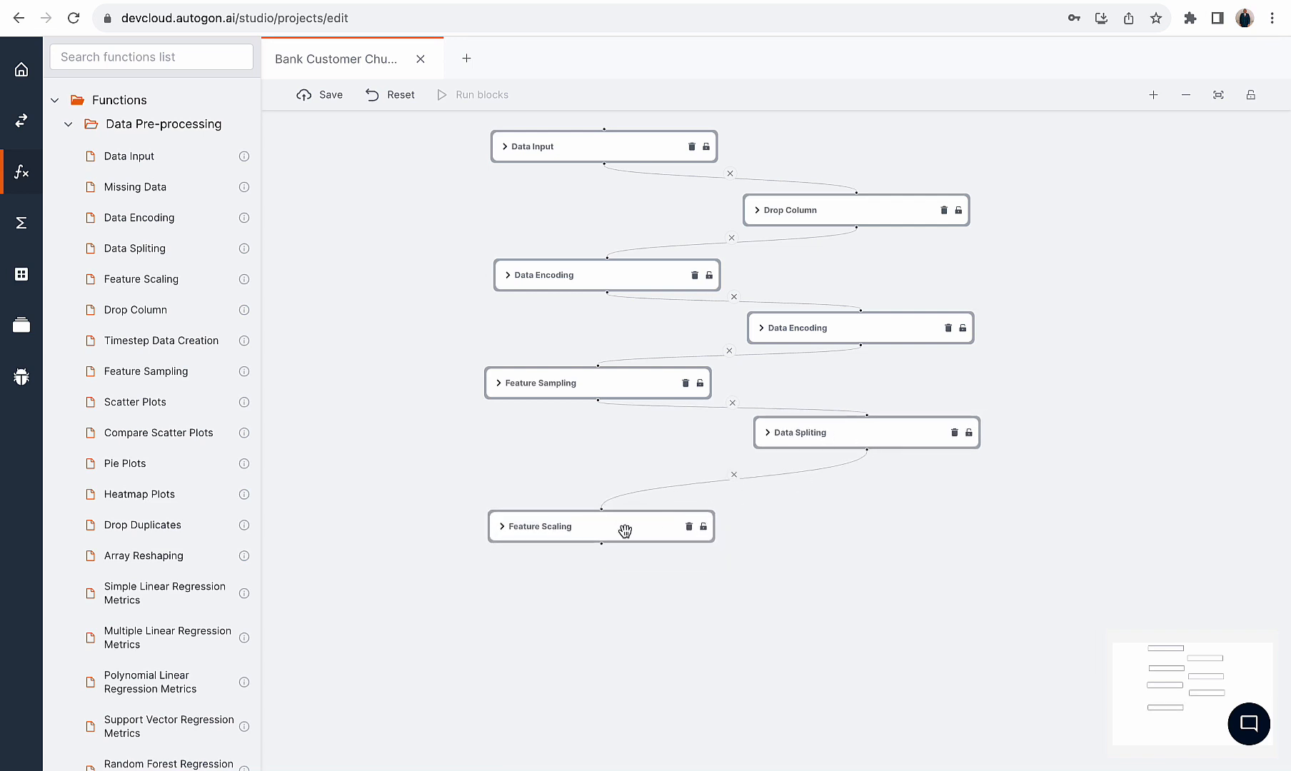
{"action": "left_click_drag", "start_coordinate": [588, 528], "coordinate": [589, 512]}
{"action": "left_click", "coordinate": [588, 512]}
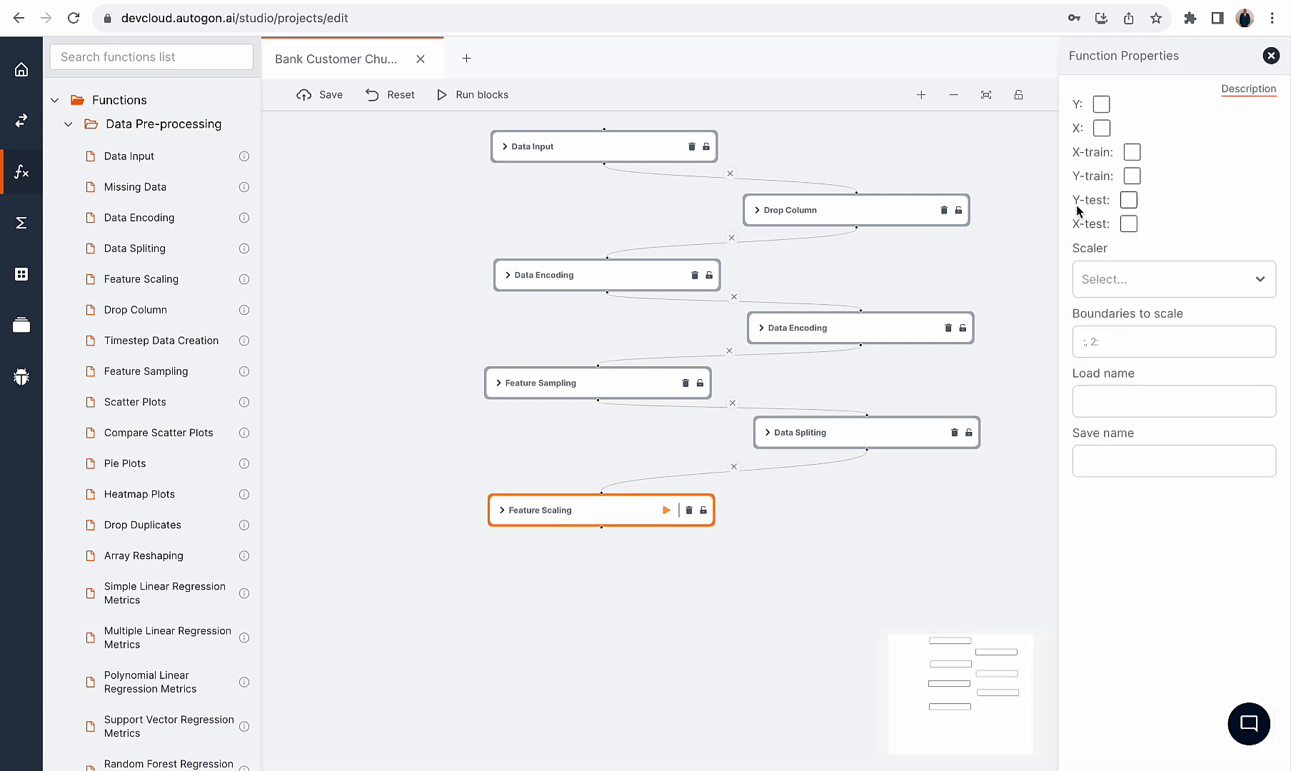
Scale X-train and X-test with Minmax, save as fs_w, and run Feature Scaling
{"action": "left_click", "coordinate": [1132, 153]}
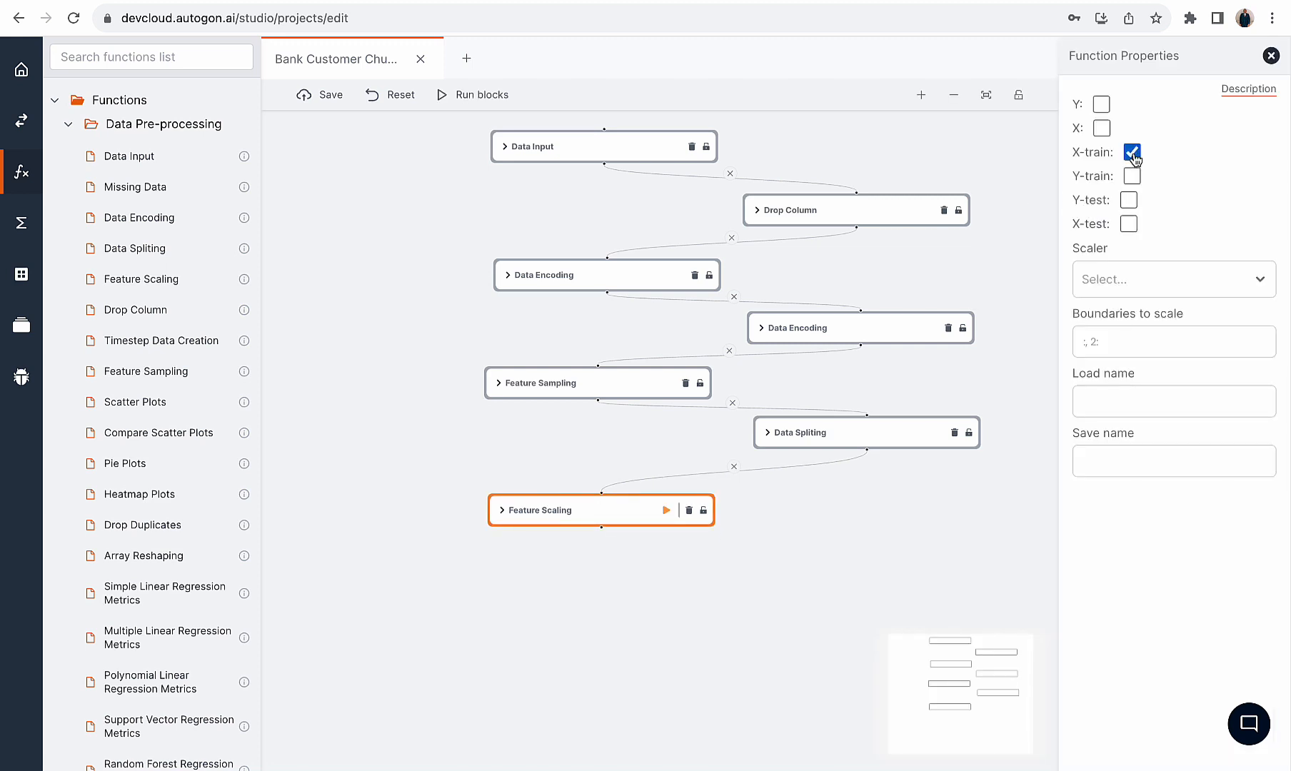
{"action": "left_click", "coordinate": [1129, 225]}
{"action": "left_click", "coordinate": [1128, 288]}
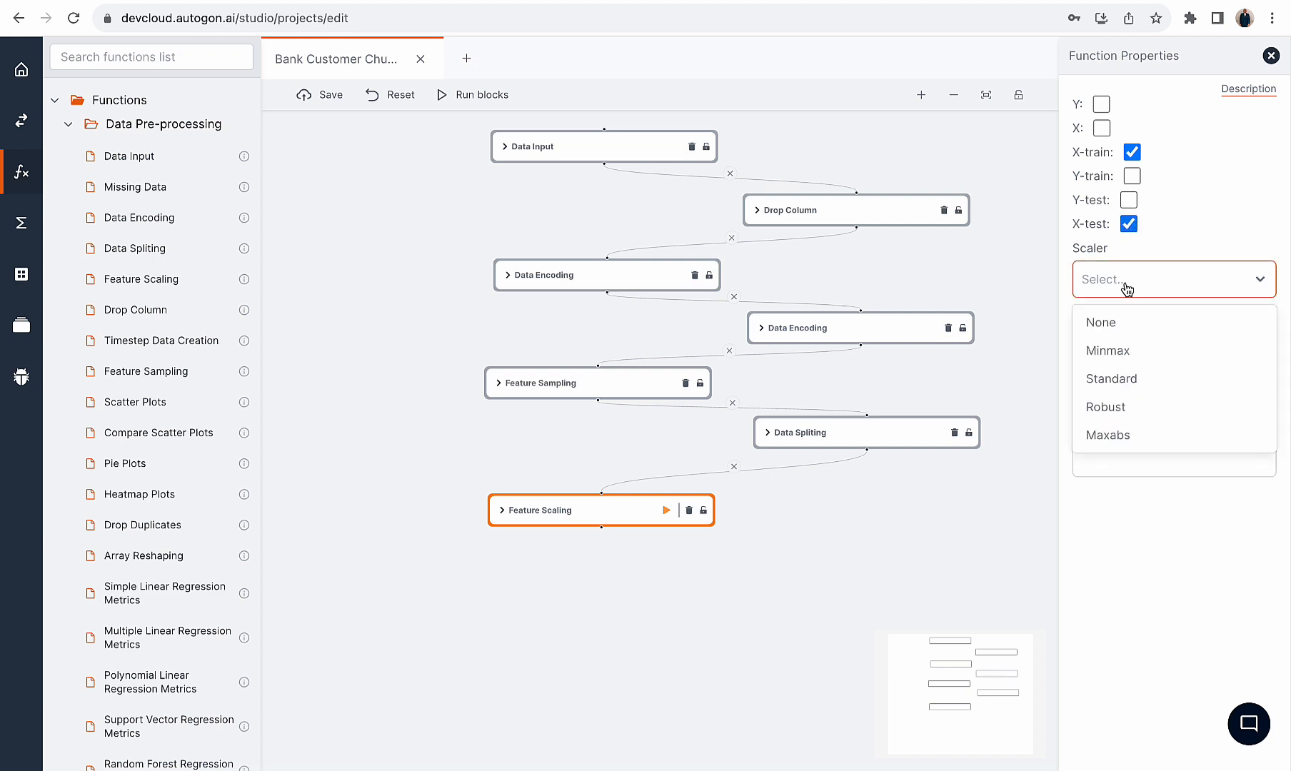
{"action": "left_click", "coordinate": [1108, 351]}
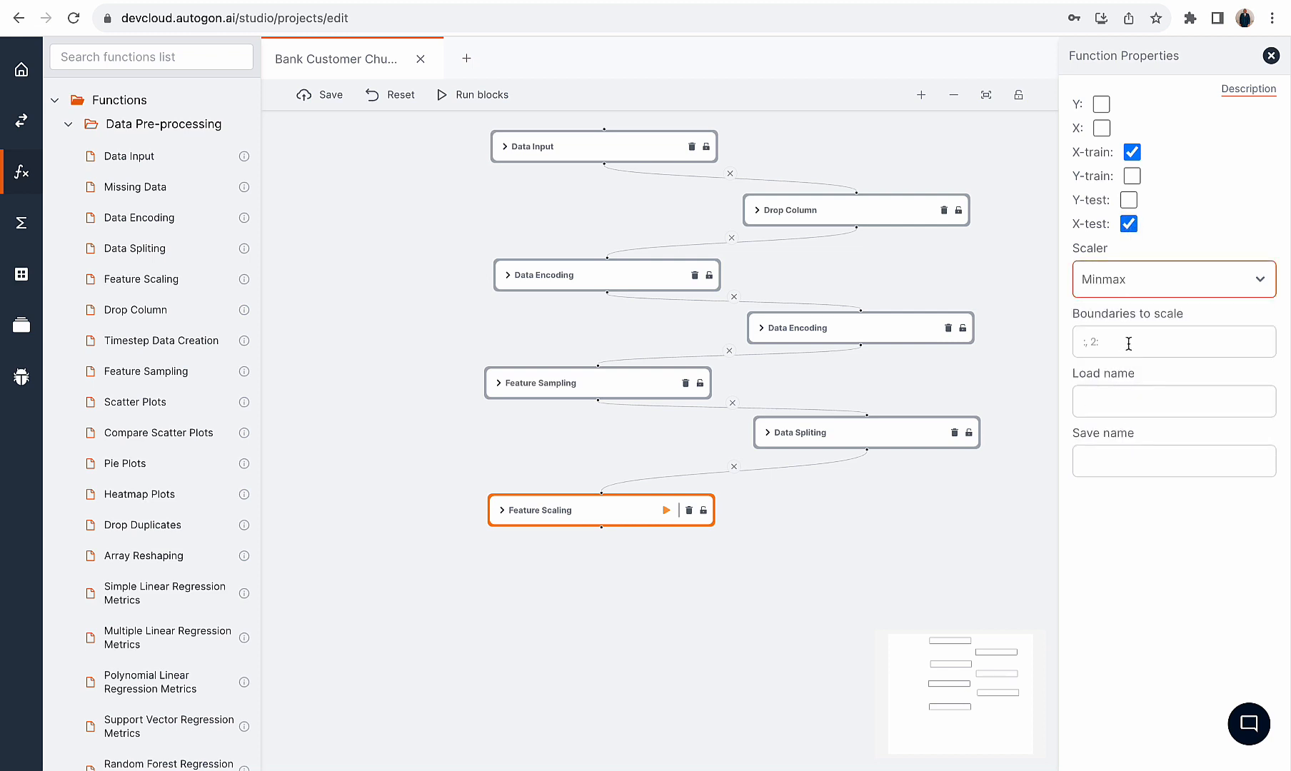
{"action": "left_click", "coordinate": [1129, 344]}
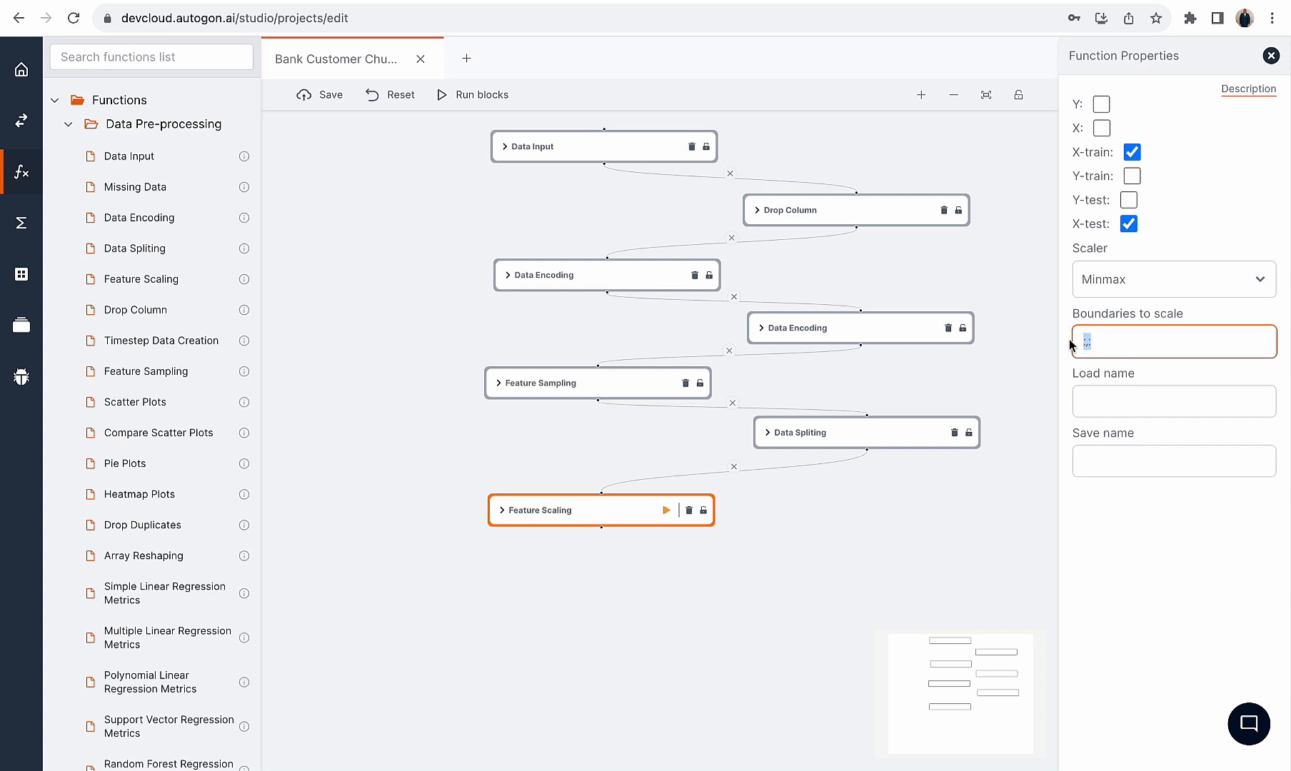
{"action": "left_click", "coordinate": [1095, 462]}
{"action": "type", "text": "fs_w"}
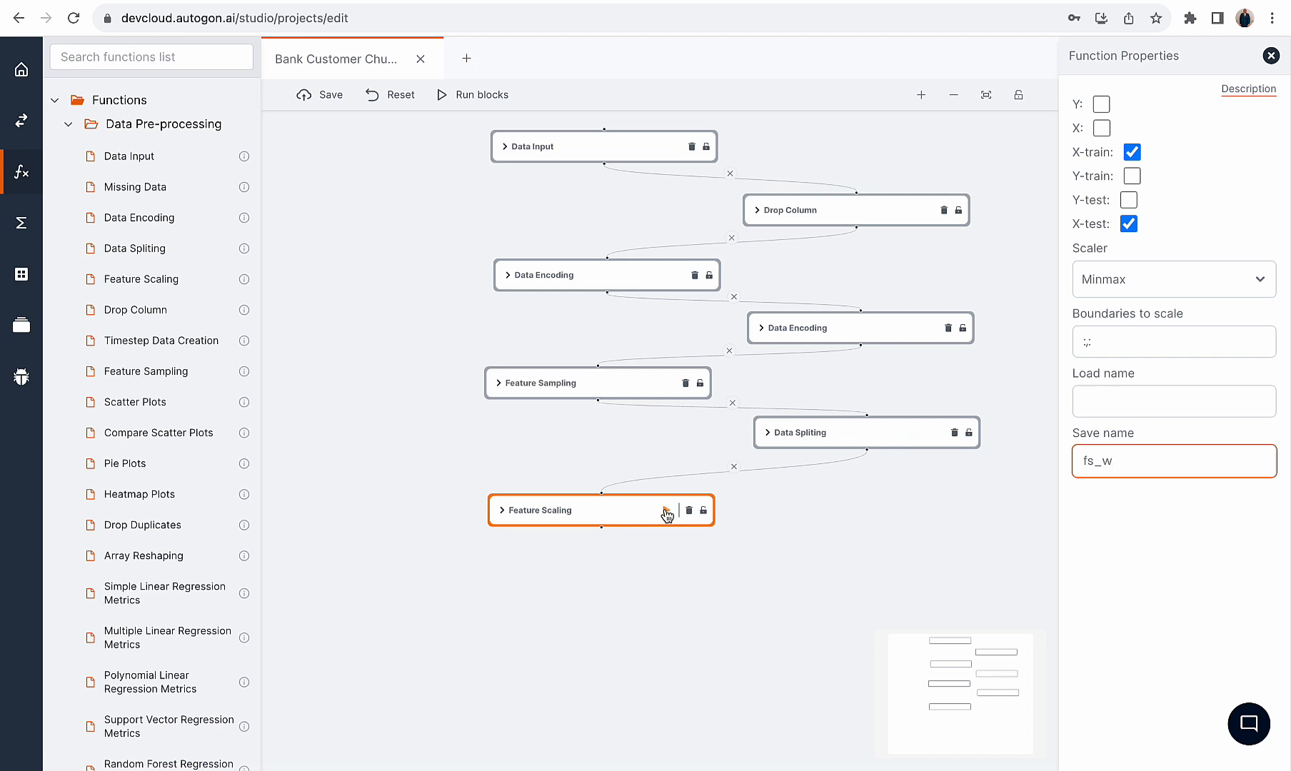
{"action": "left_click", "coordinate": [666, 513]}
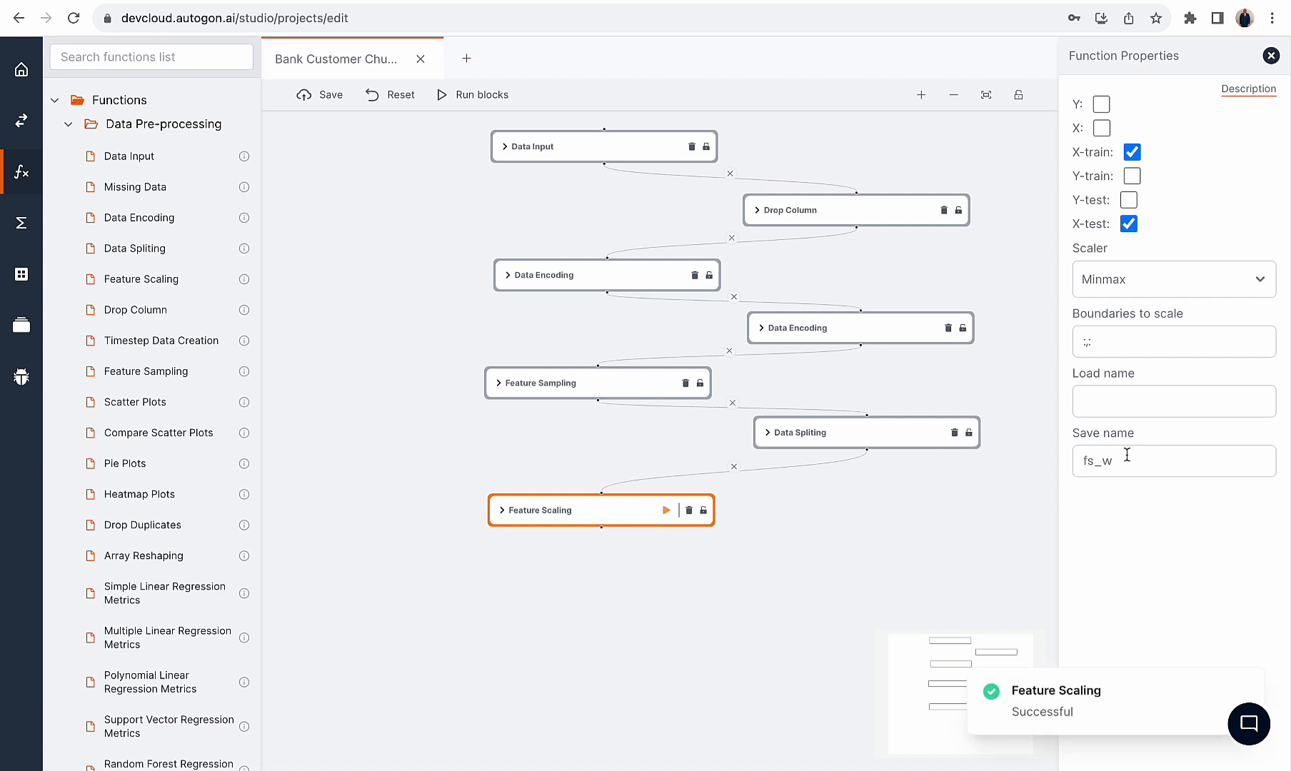
{"action": "left_click", "coordinate": [14, 227]}
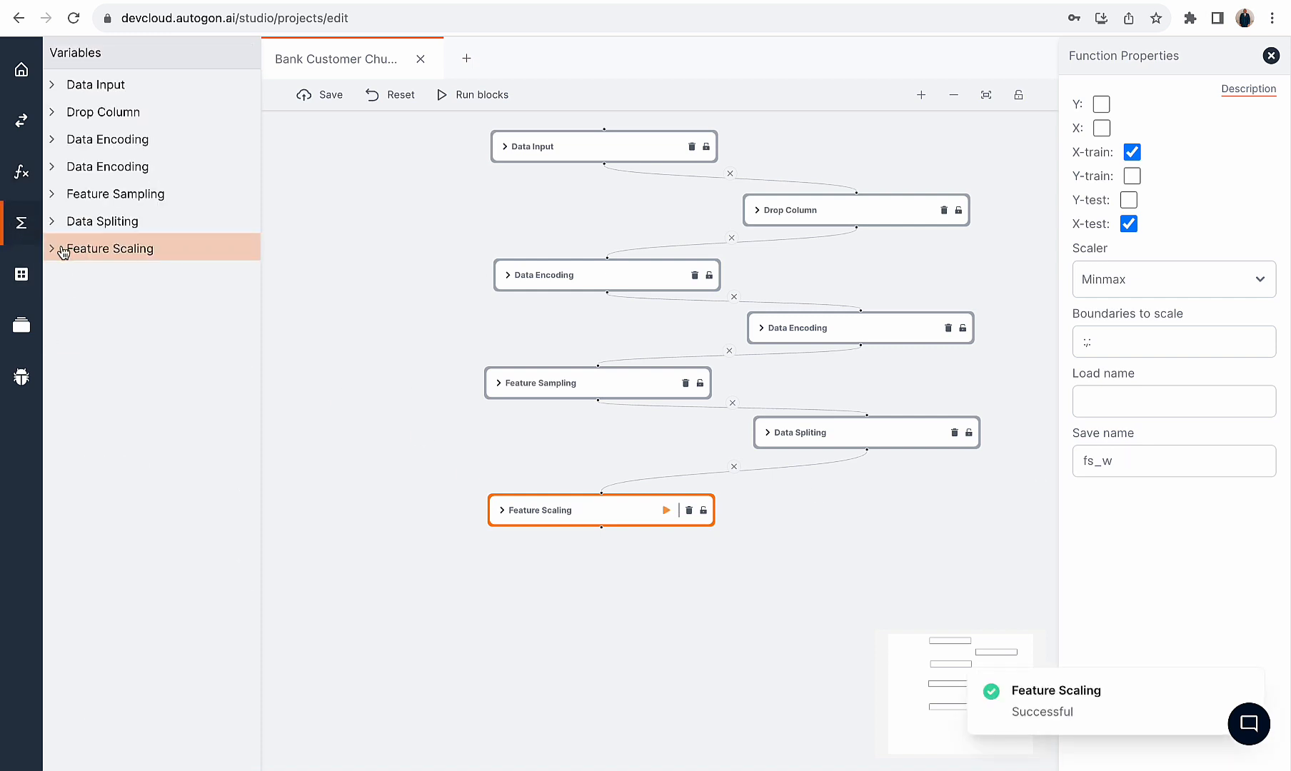
Preview the Minmax-scaled X_train table from Feature Scaling's outputs
{"action": "left_click", "coordinate": [65, 248]}
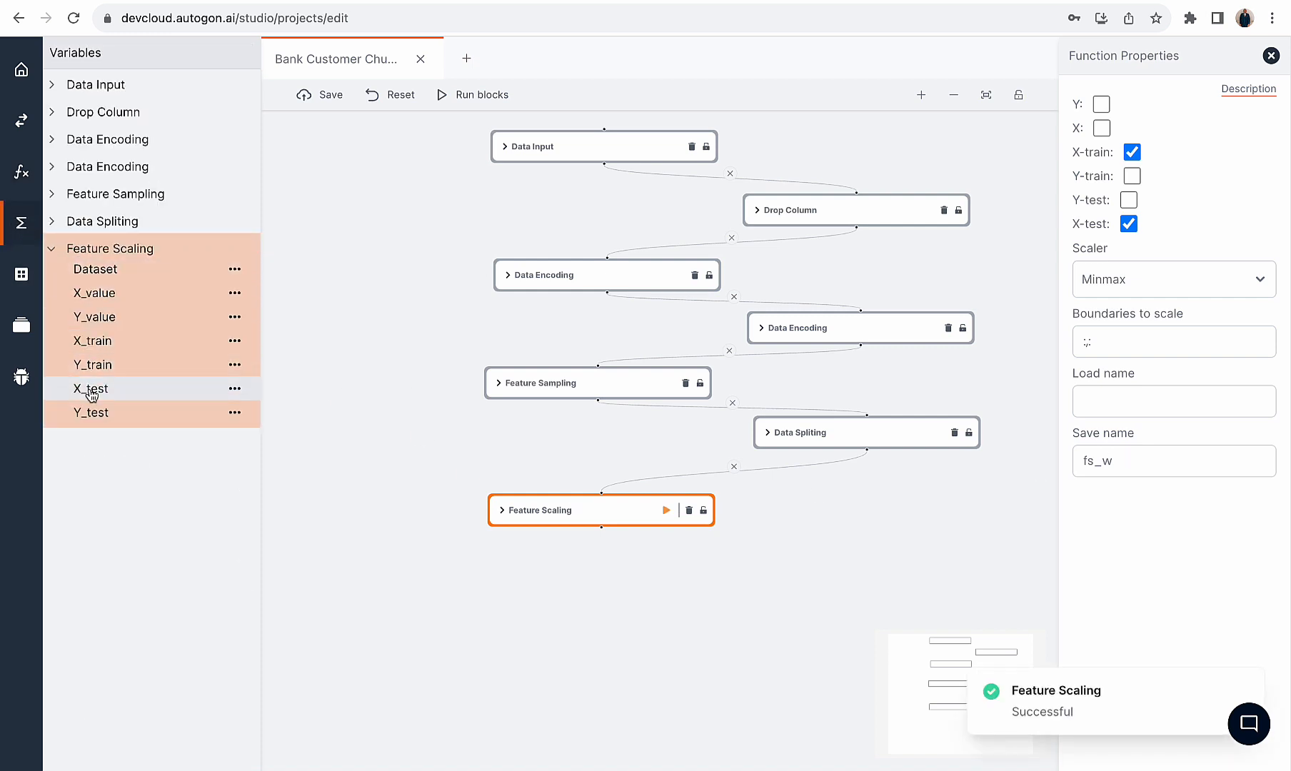
{"action": "left_click", "coordinate": [101, 341]}
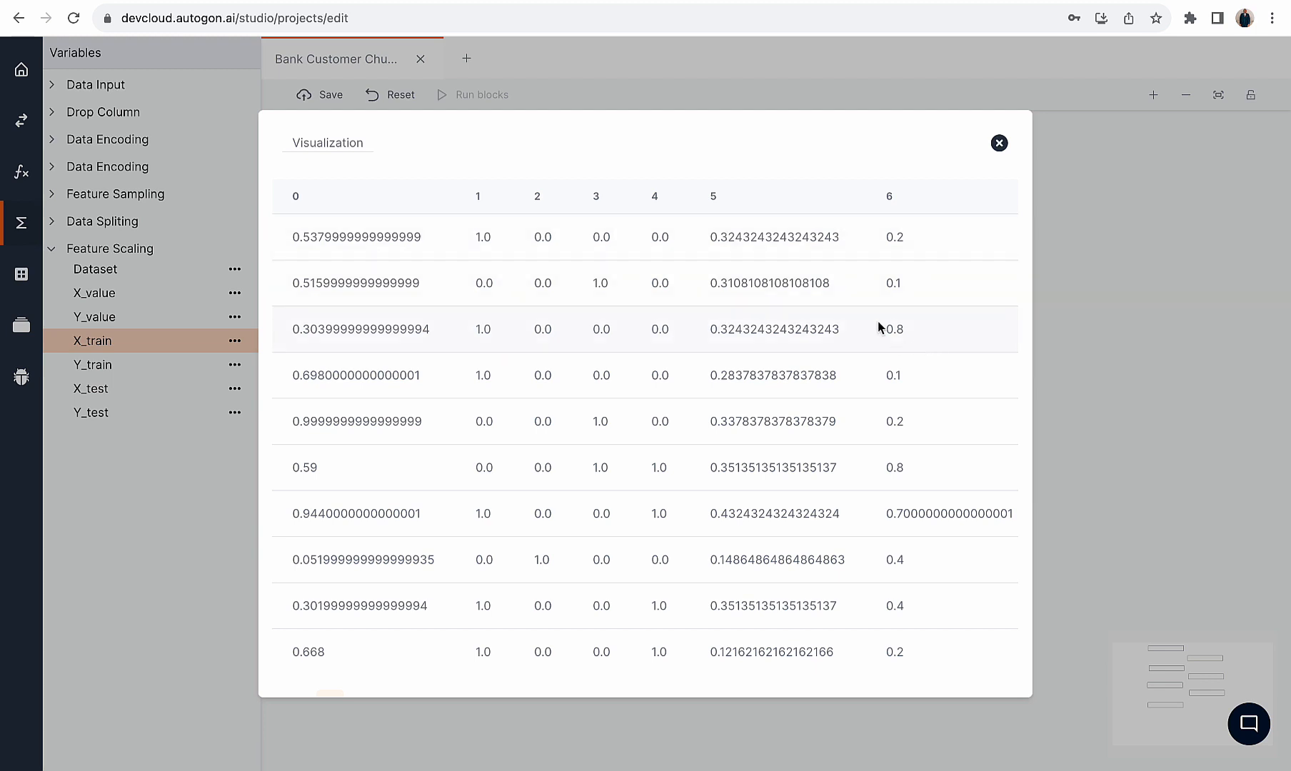
{"action": "scroll", "coordinate": [858, 298], "scroll_direction": "down", "scroll_amount": 3}
{"action": "scroll", "coordinate": [857, 298], "scroll_direction": "up", "scroll_amount": 2}
{"action": "scroll", "coordinate": [858, 300], "scroll_direction": "up", "scroll_amount": 1}
{"action": "left_click", "coordinate": [1000, 142]}
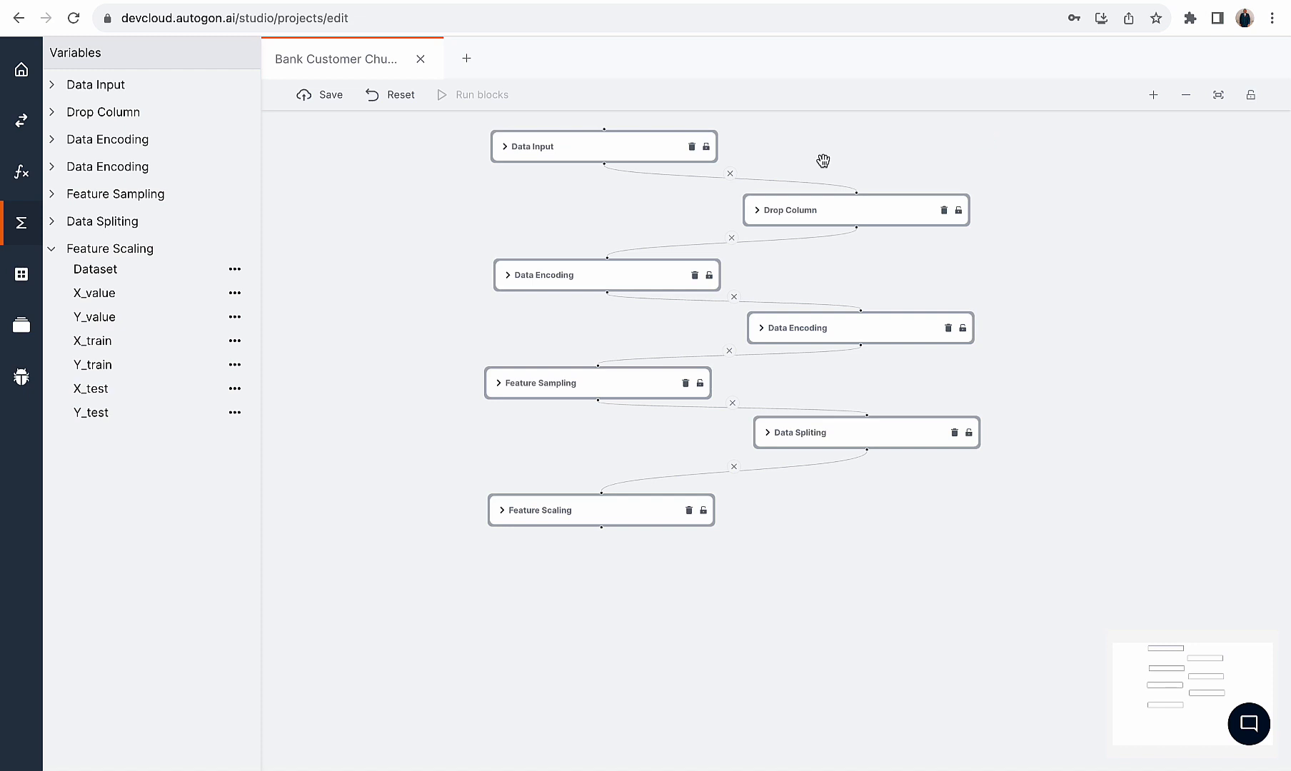
Preview the scaled X_test table with values between 0 and 1, then return to functions
{"action": "left_click", "coordinate": [128, 389]}
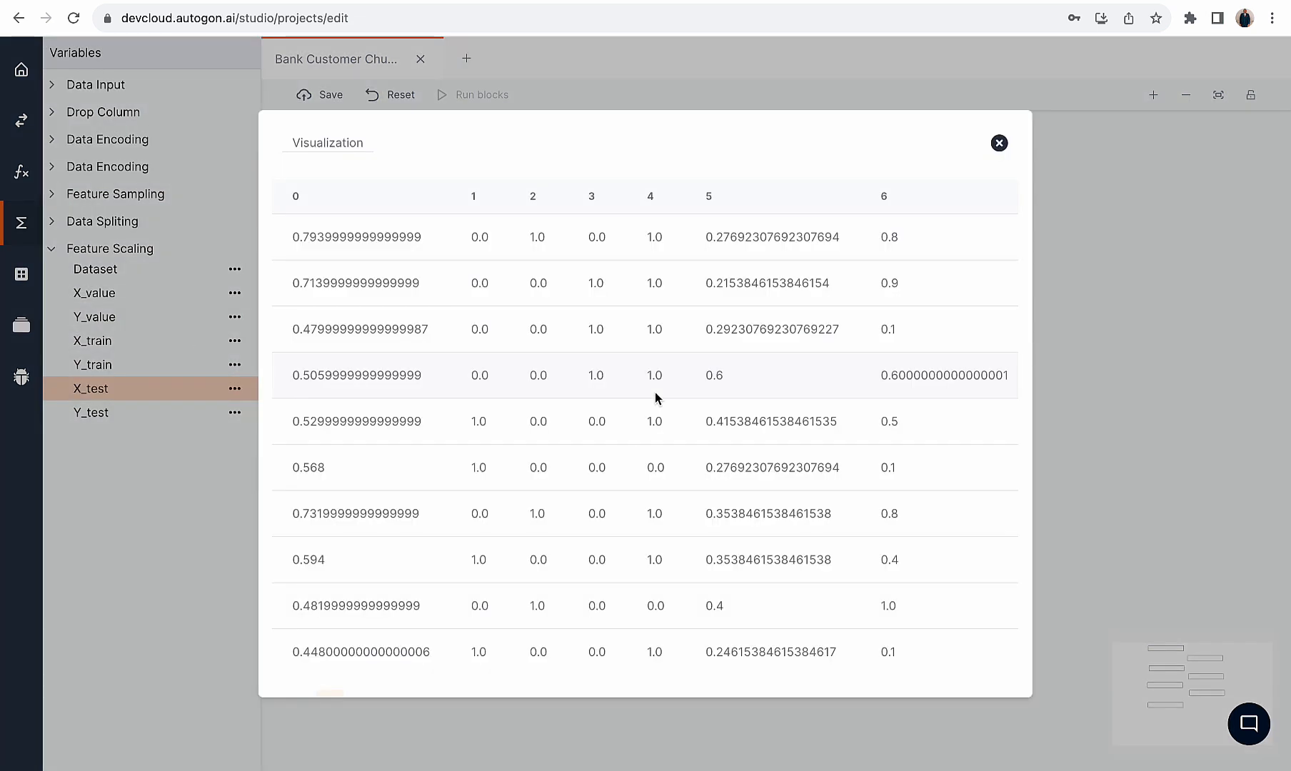
{"action": "scroll", "coordinate": [700, 374], "scroll_direction": "right", "scroll_amount": 7}
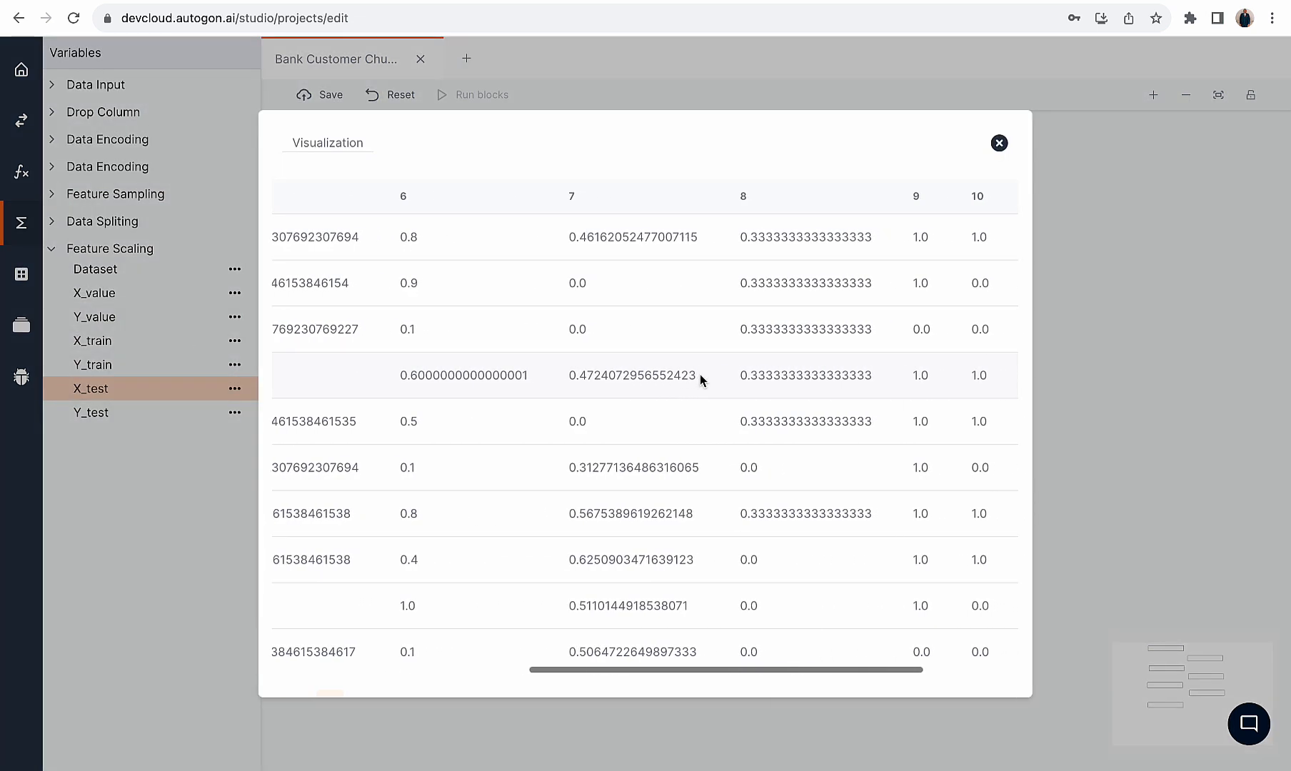
{"action": "scroll", "coordinate": [700, 374], "scroll_direction": "right", "scroll_amount": 2}
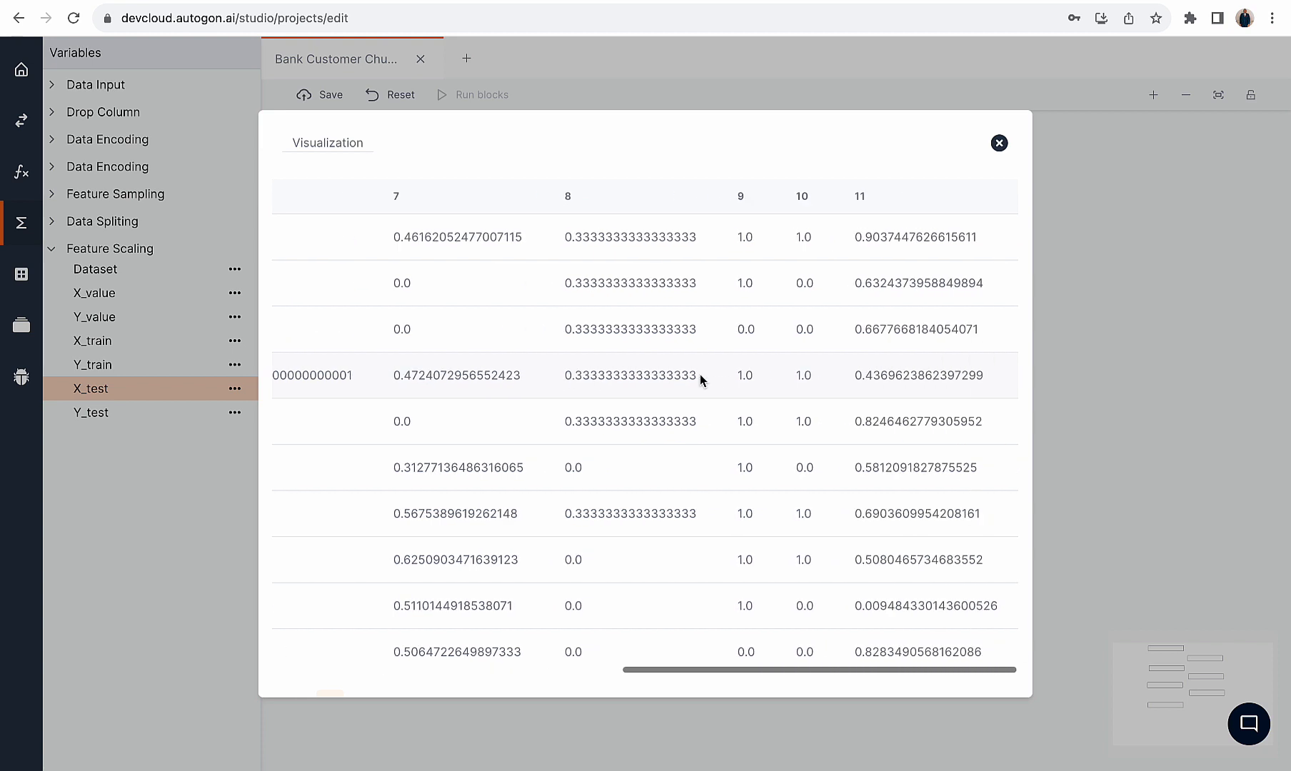
{"action": "left_click", "coordinate": [999, 144]}
{"action": "left_click_drag", "start_coordinate": [867, 280], "coordinate": [823, 276]}
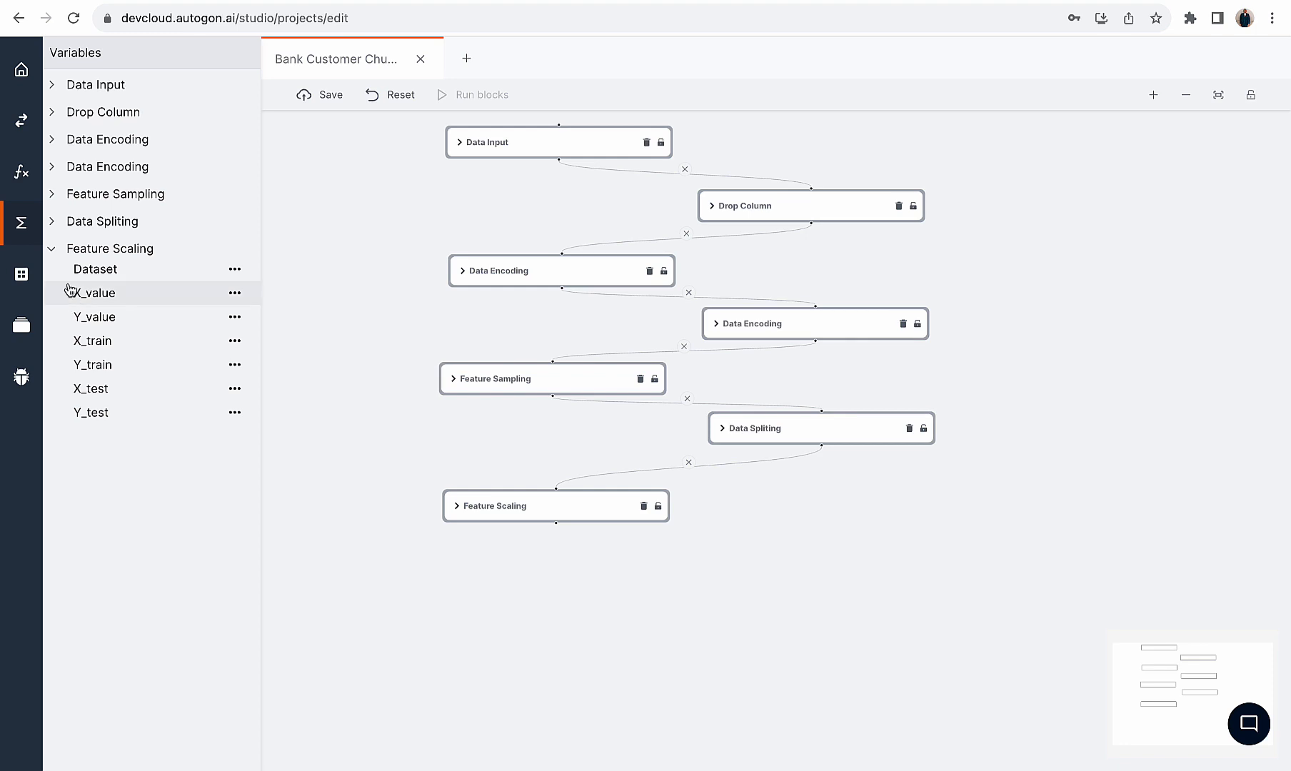
{"action": "left_click", "coordinate": [50, 251]}
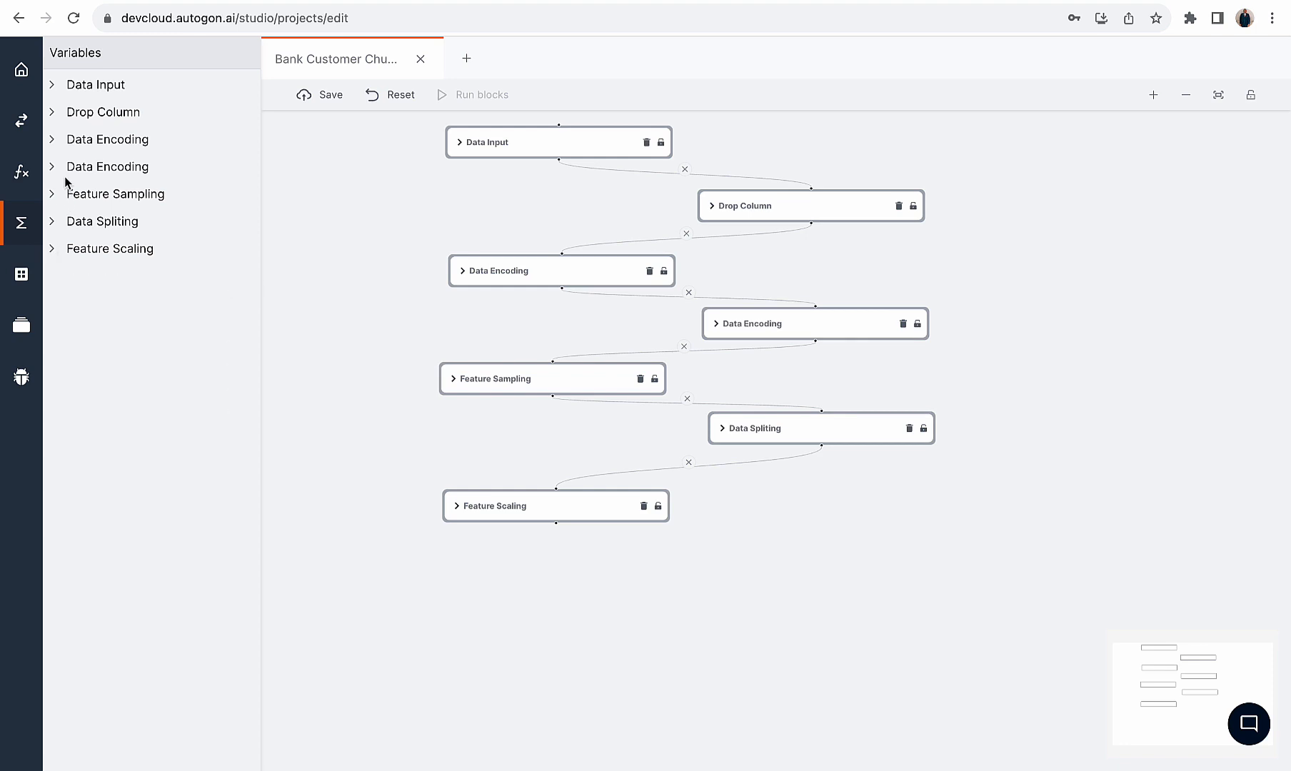
{"action": "left_click", "coordinate": [22, 174]}
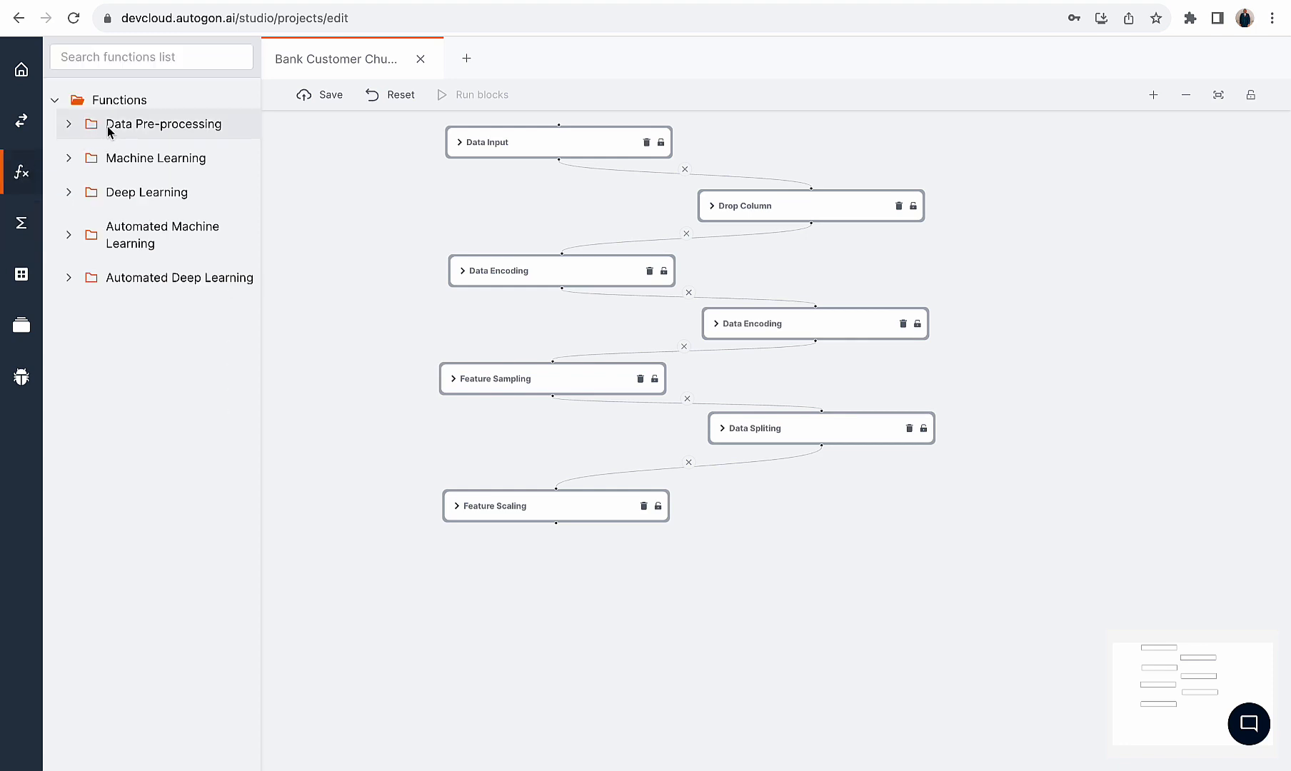
Search the functions list for 'rand'
{"action": "left_click", "coordinate": [141, 57]}
{"action": "type", "text": "rand"}
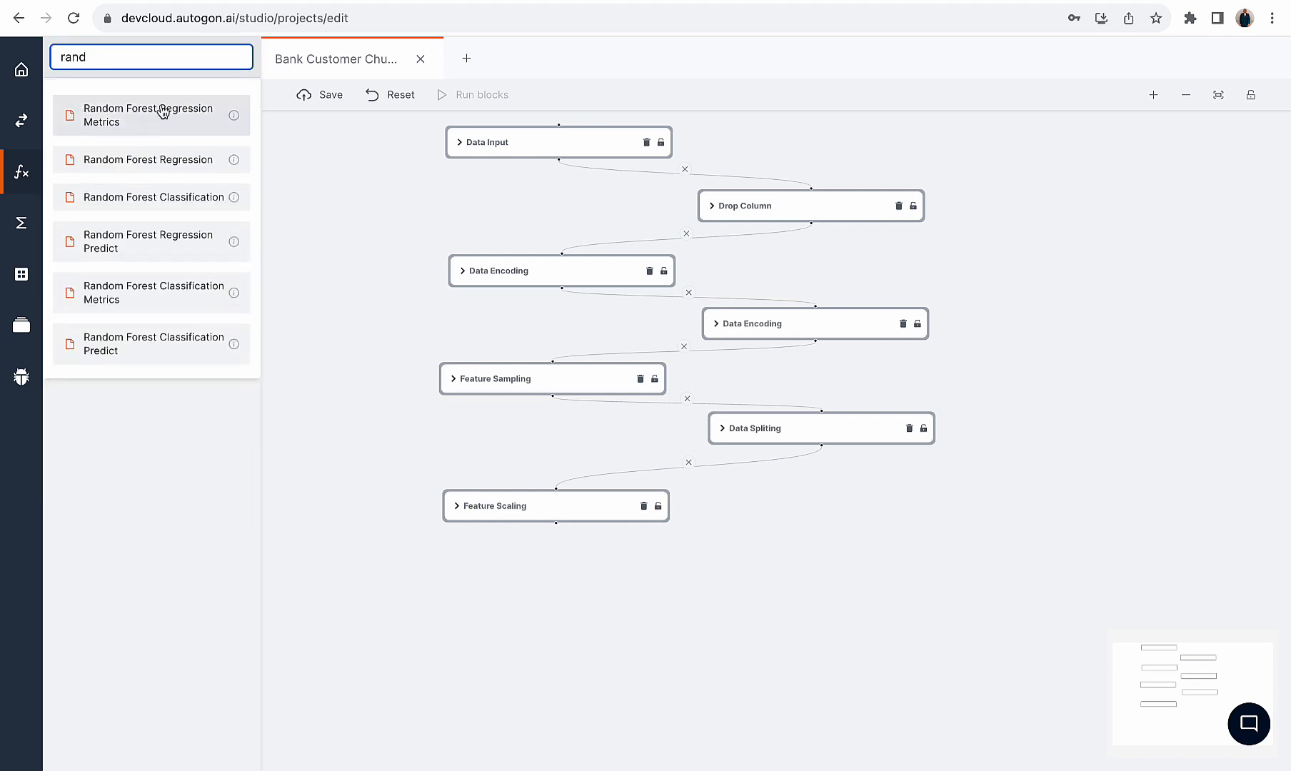
{"action": "left_click", "coordinate": [142, 458]}
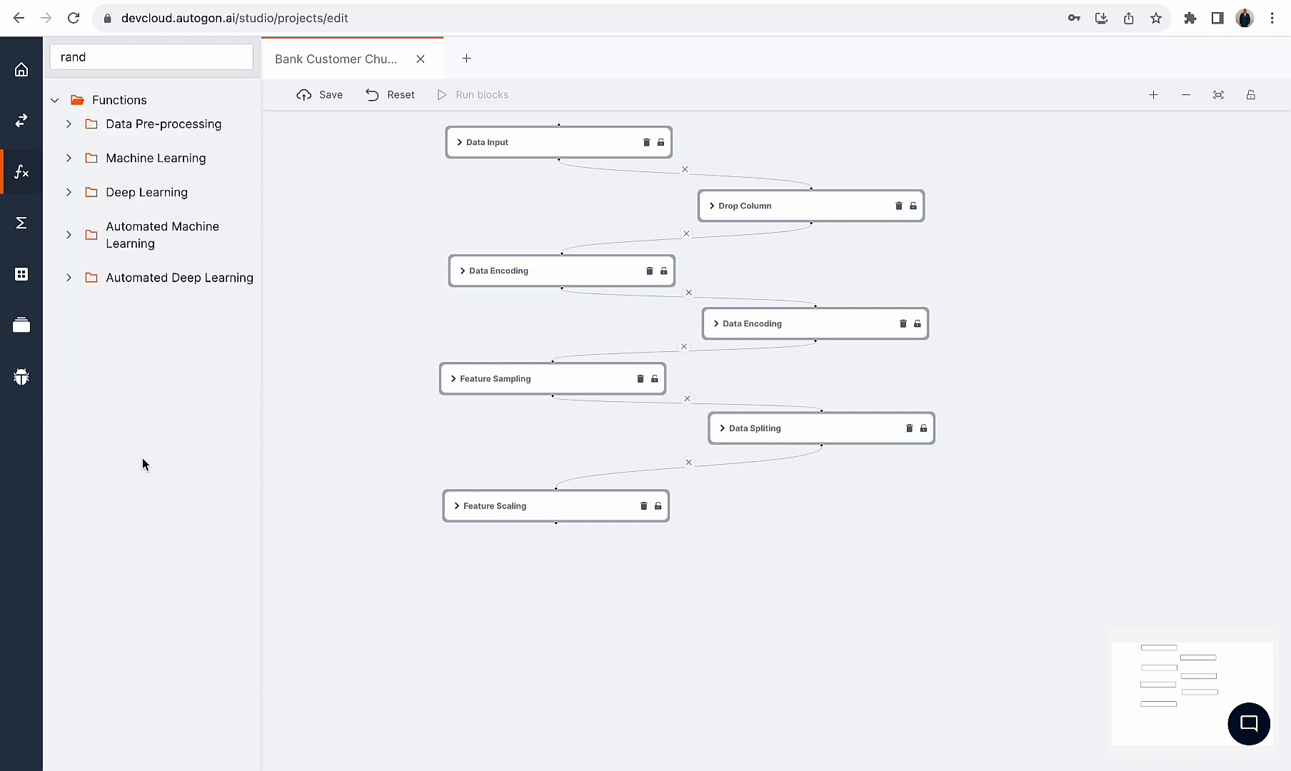
Preview Feature Scaling's Y_test labels of 0s and 1s, then nudge Data Encoding left
{"action": "left_click", "coordinate": [22, 225]}
{"action": "left_click", "coordinate": [119, 254]}
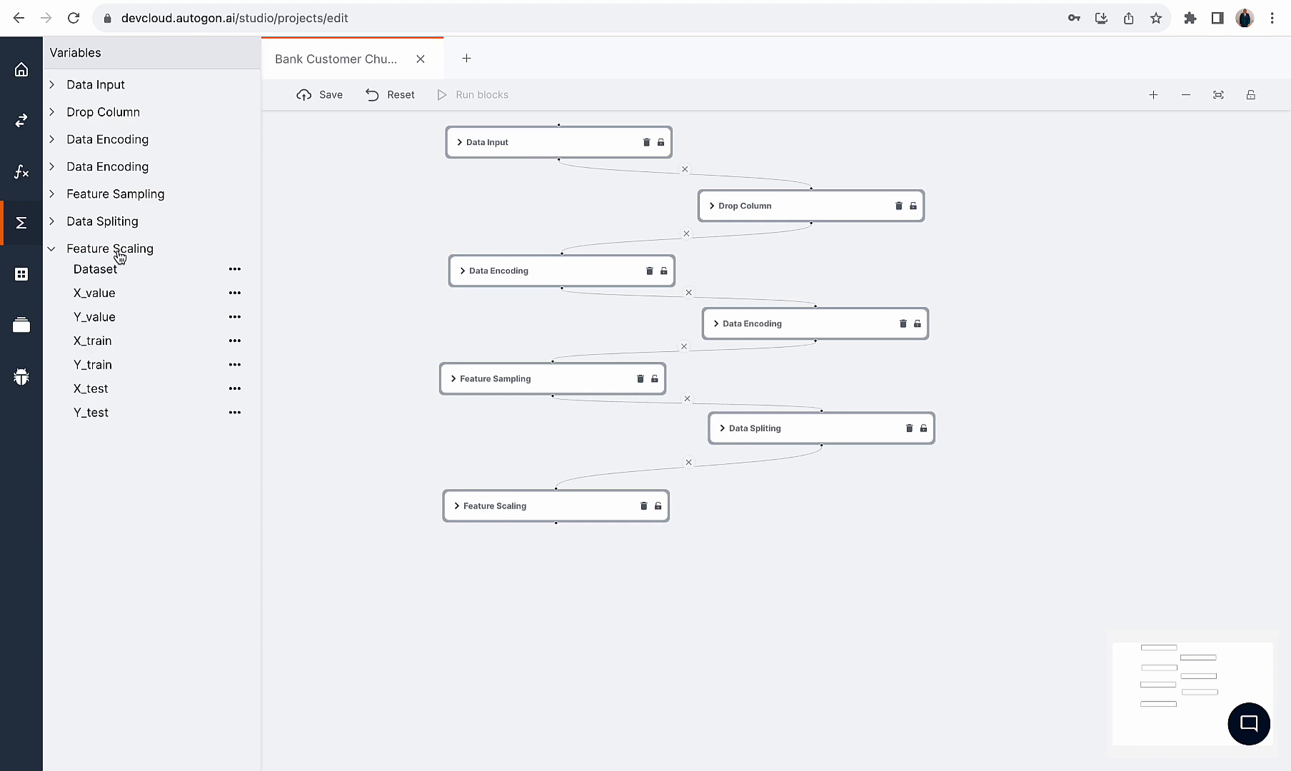
{"action": "left_click", "coordinate": [101, 413]}
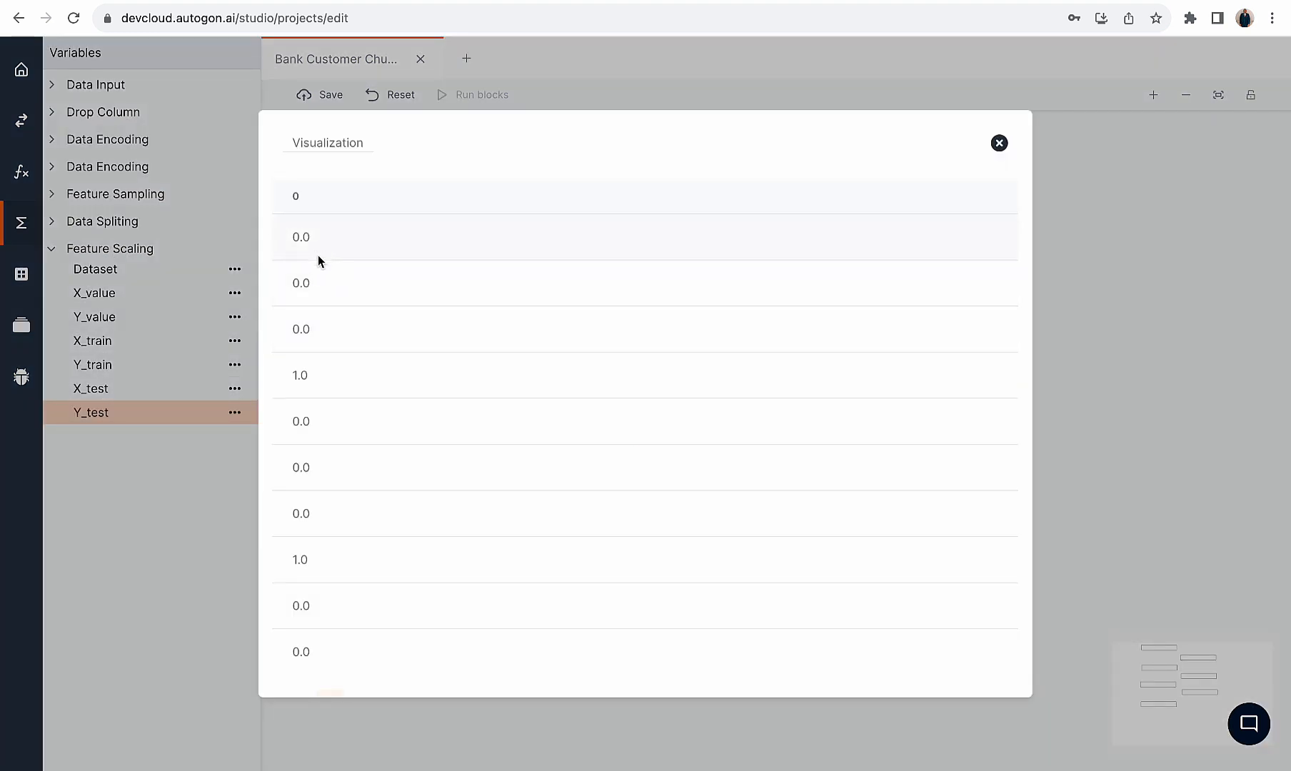
{"action": "left_click", "coordinate": [999, 143]}
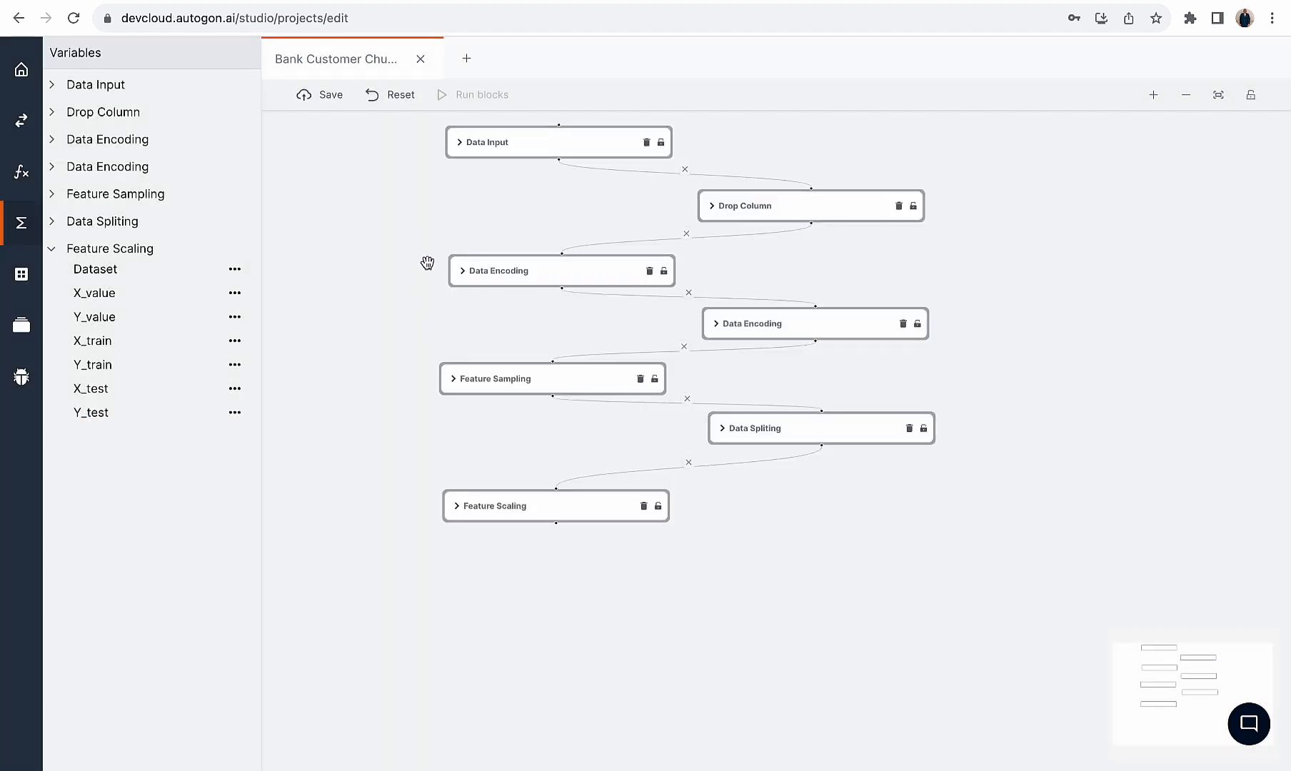
{"action": "left_click_drag", "start_coordinate": [472, 275], "coordinate": [467, 274]}
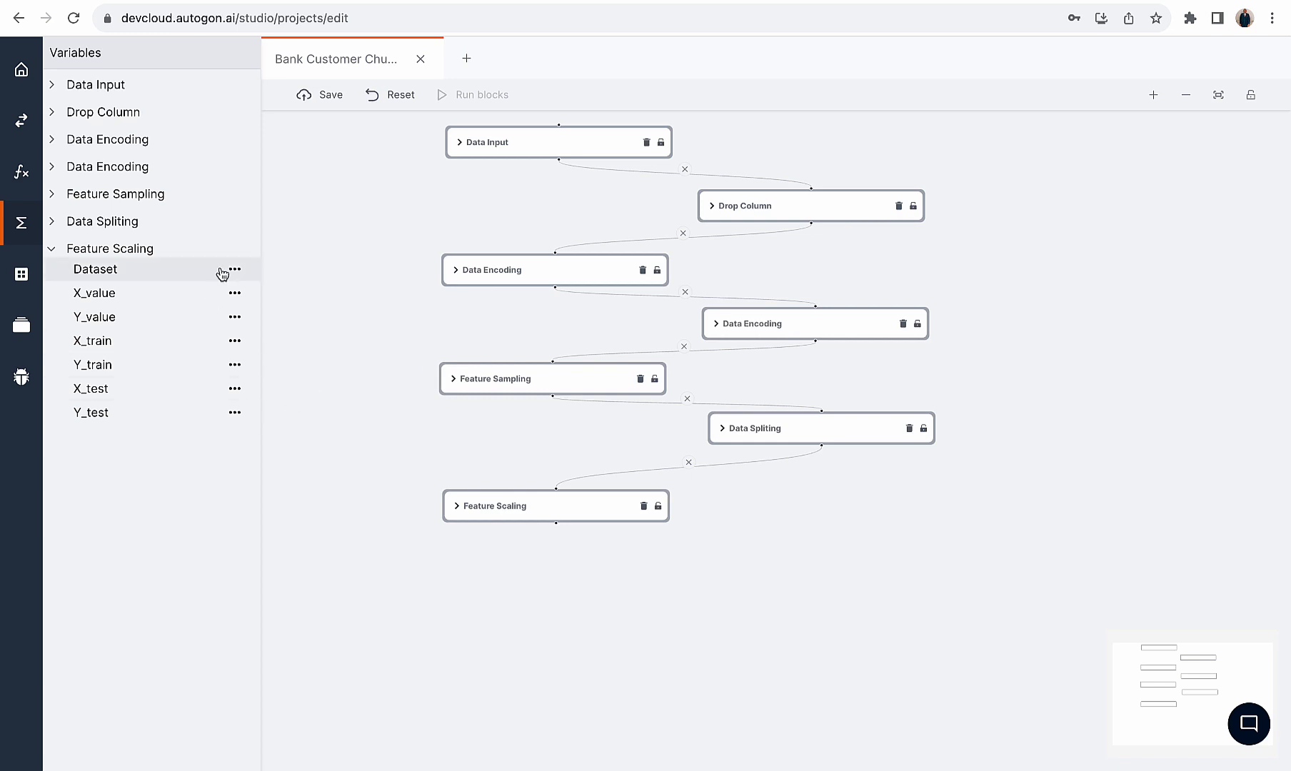
Search functions for 'random' and add Random Forest Classification, Predict and Metrics blocks below Feature Scaling
{"action": "left_click", "coordinate": [21, 171]}
{"action": "left_click", "coordinate": [126, 51]}
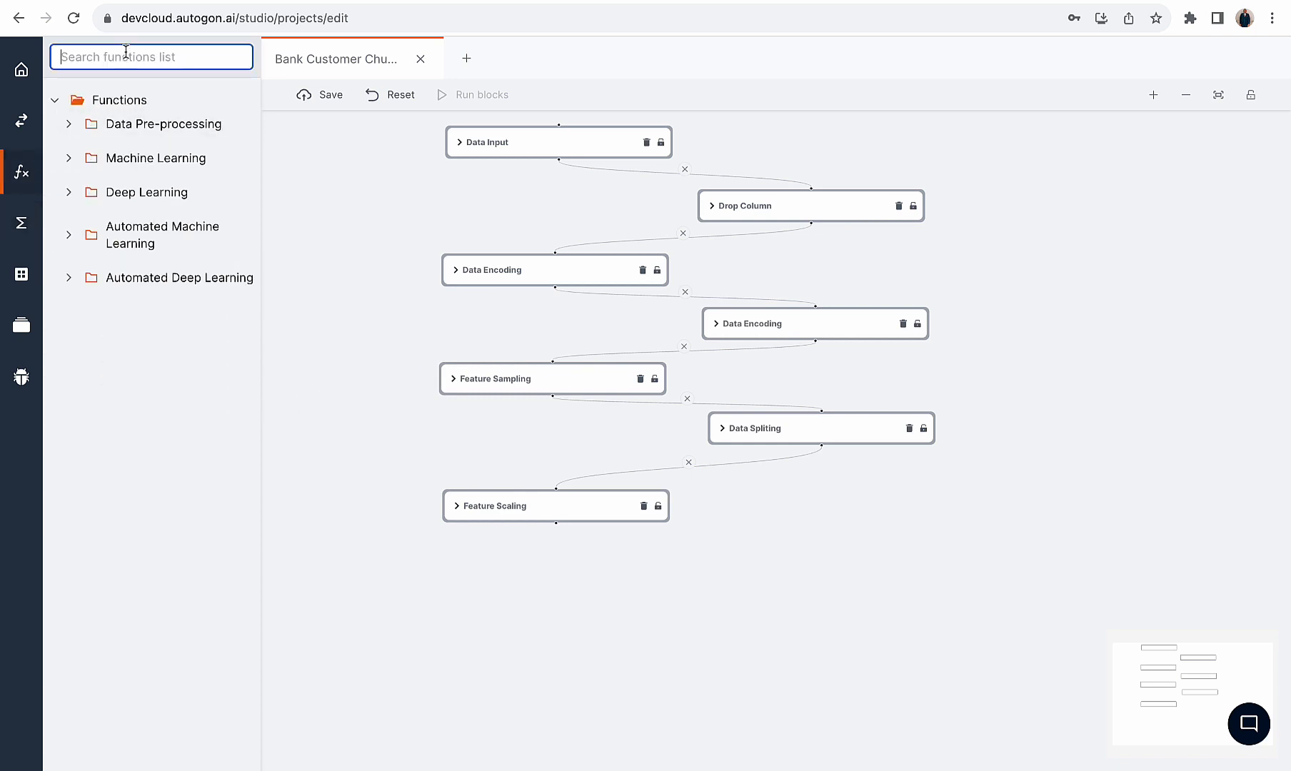
{"action": "type", "text": "random"}
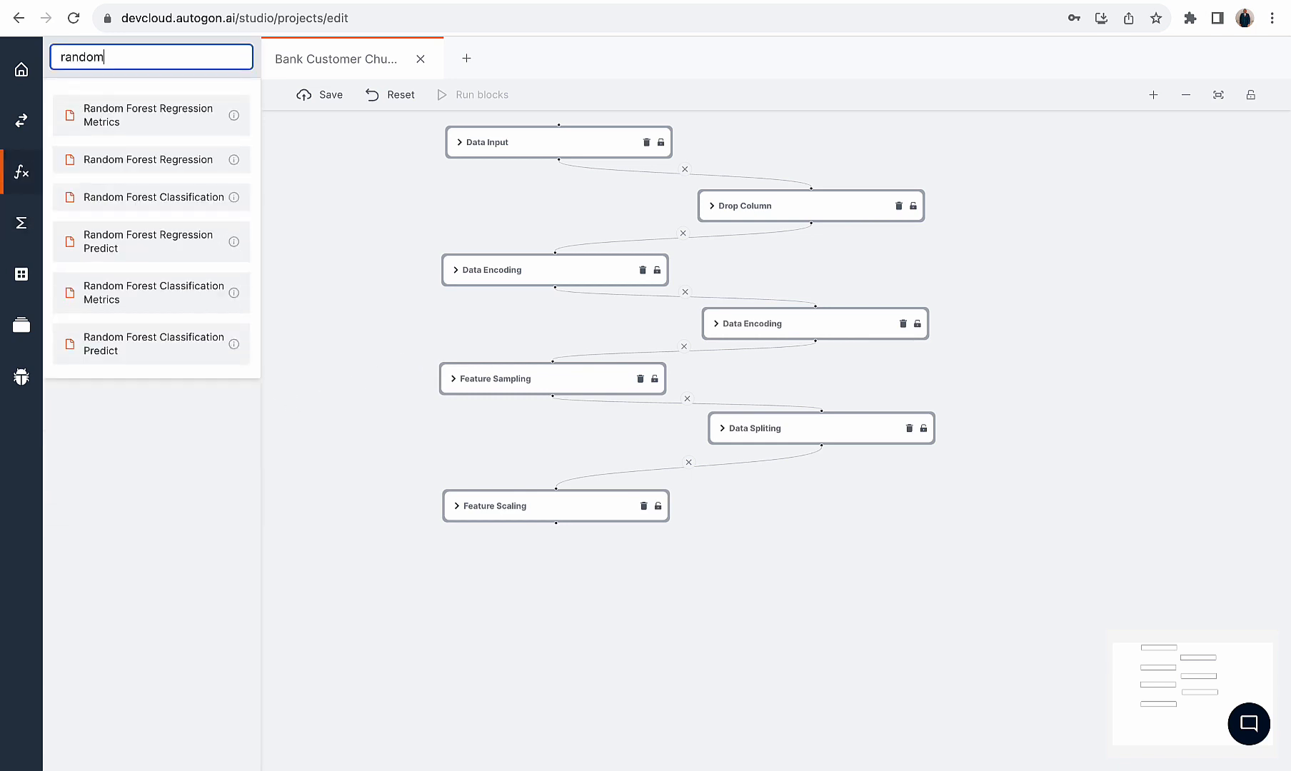
{"action": "left_click_drag", "start_coordinate": [124, 210], "coordinate": [510, 585]}
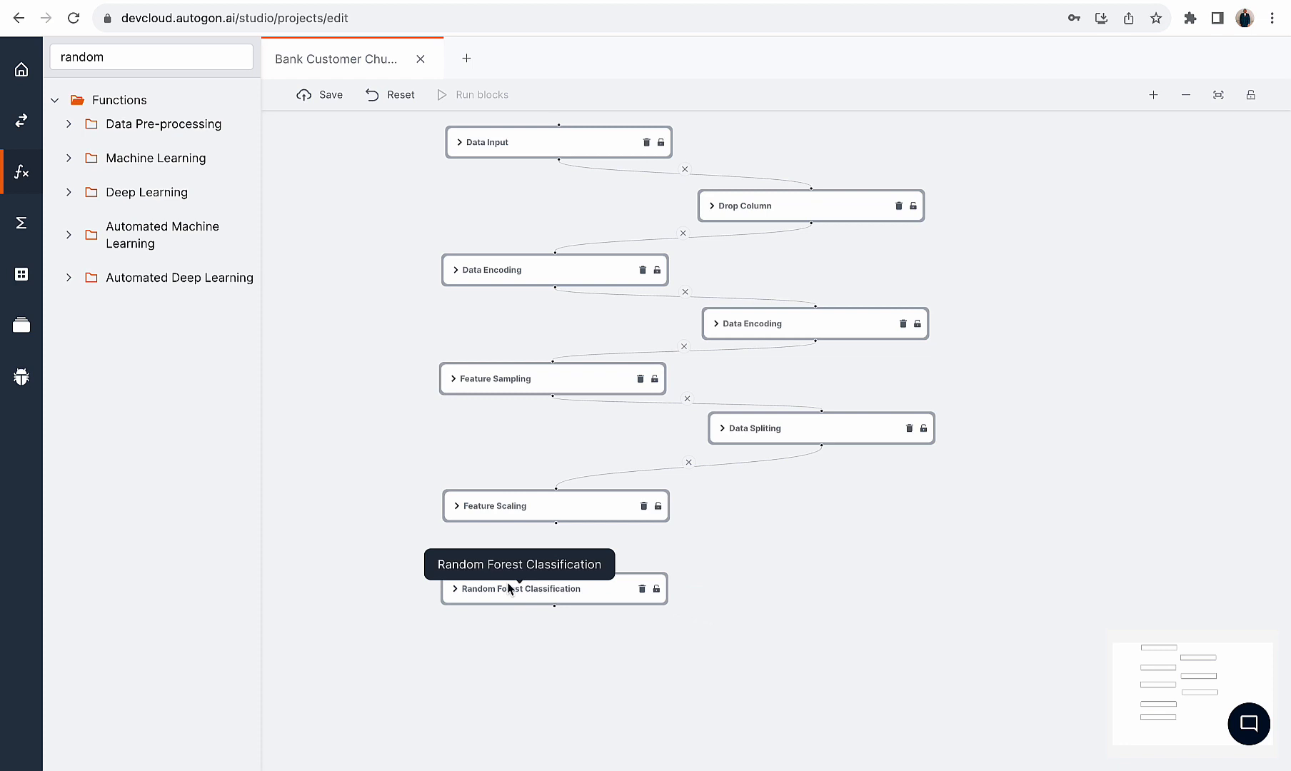
{"action": "left_click", "coordinate": [130, 57]}
{"action": "key", "text": "BackSpace"}
{"action": "type", "text": "m"}
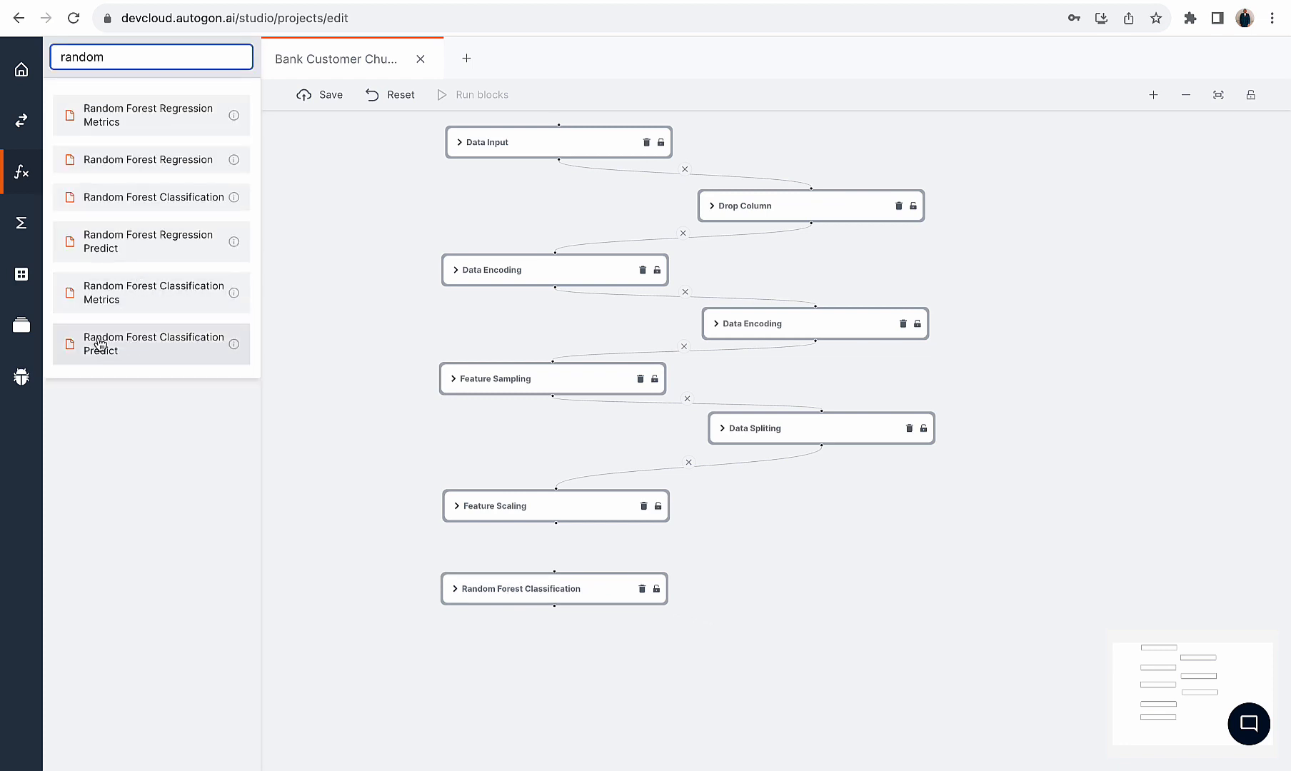
{"action": "left_click_drag", "start_coordinate": [96, 343], "coordinate": [463, 632]}
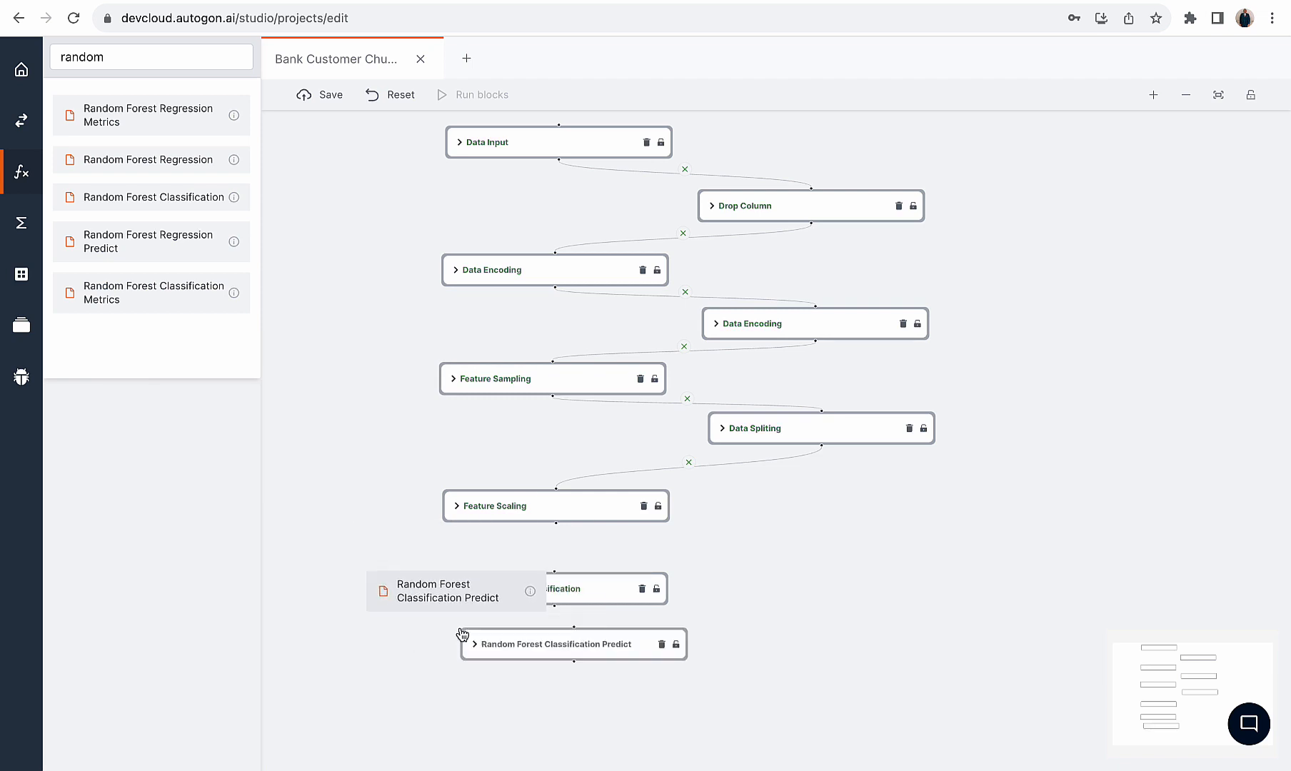
{"action": "left_click_drag", "start_coordinate": [159, 292], "coordinate": [559, 708]}
Align the Random Forest Predict and Metrics blocks into a column under Classification
{"action": "left_click_drag", "start_coordinate": [597, 646], "coordinate": [580, 646]}
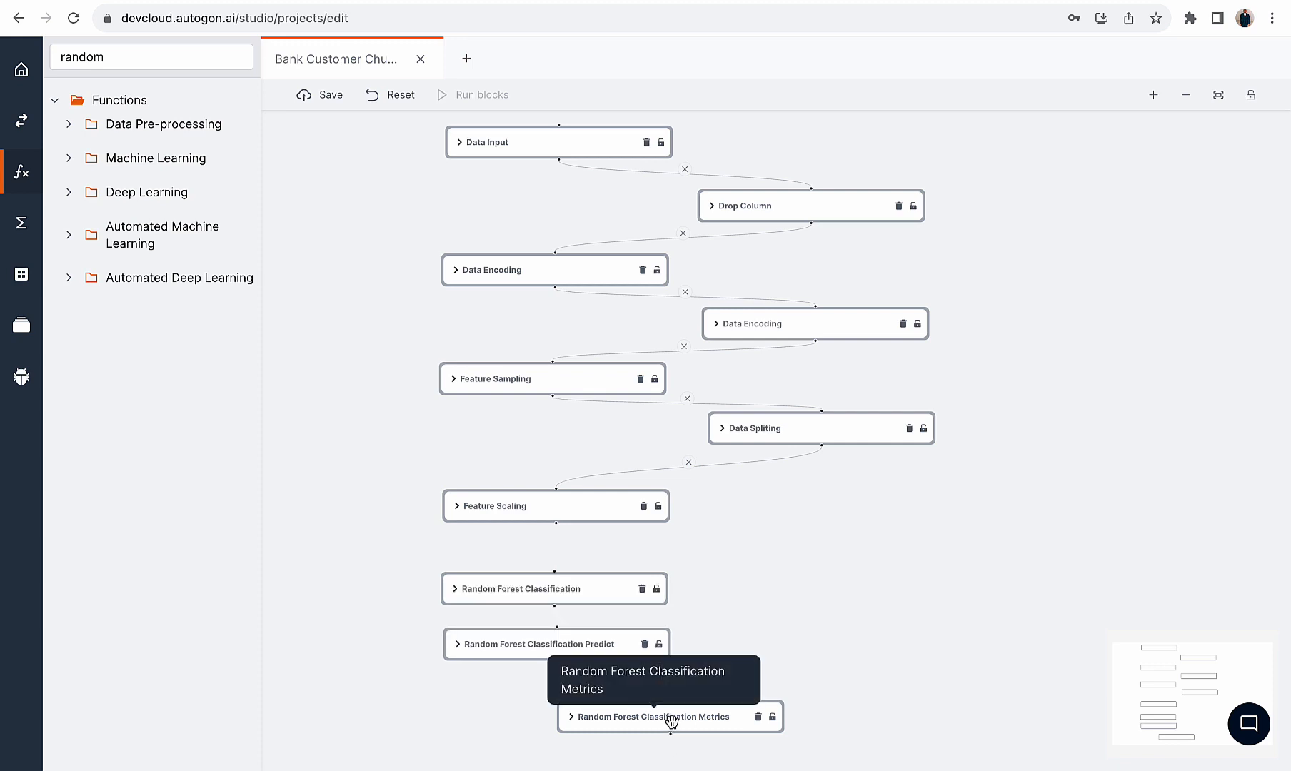
{"action": "left_click_drag", "start_coordinate": [670, 722], "coordinate": [556, 718]}
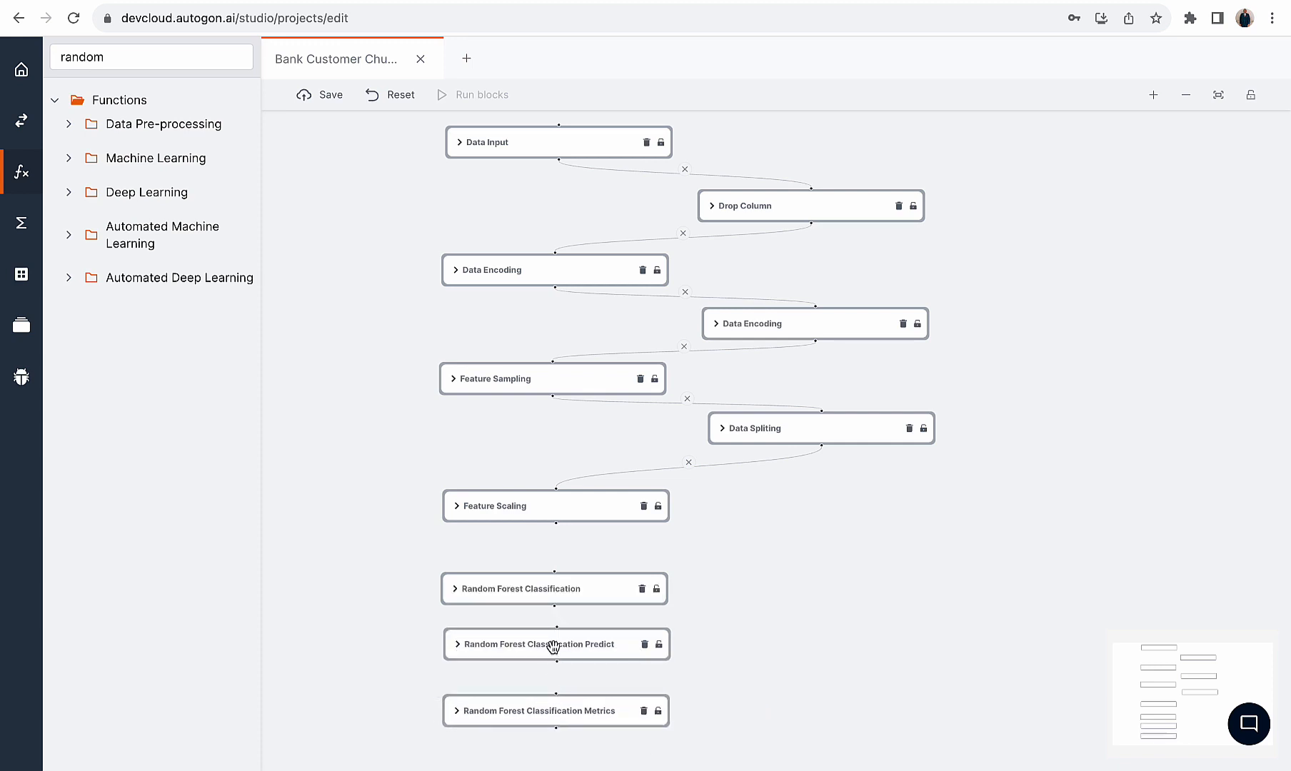
{"action": "left_click_drag", "start_coordinate": [572, 645], "coordinate": [570, 647]}
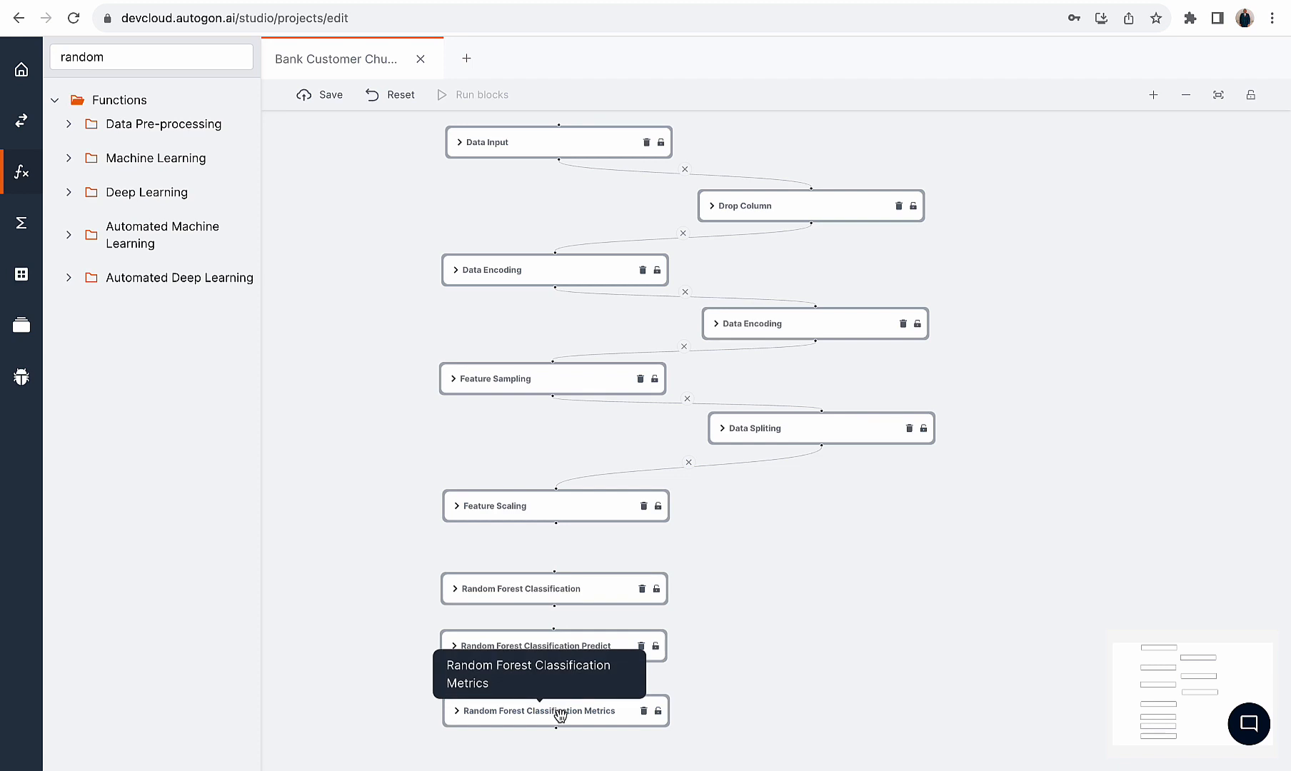
{"action": "left_click_drag", "start_coordinate": [556, 712], "coordinate": [551, 718]}
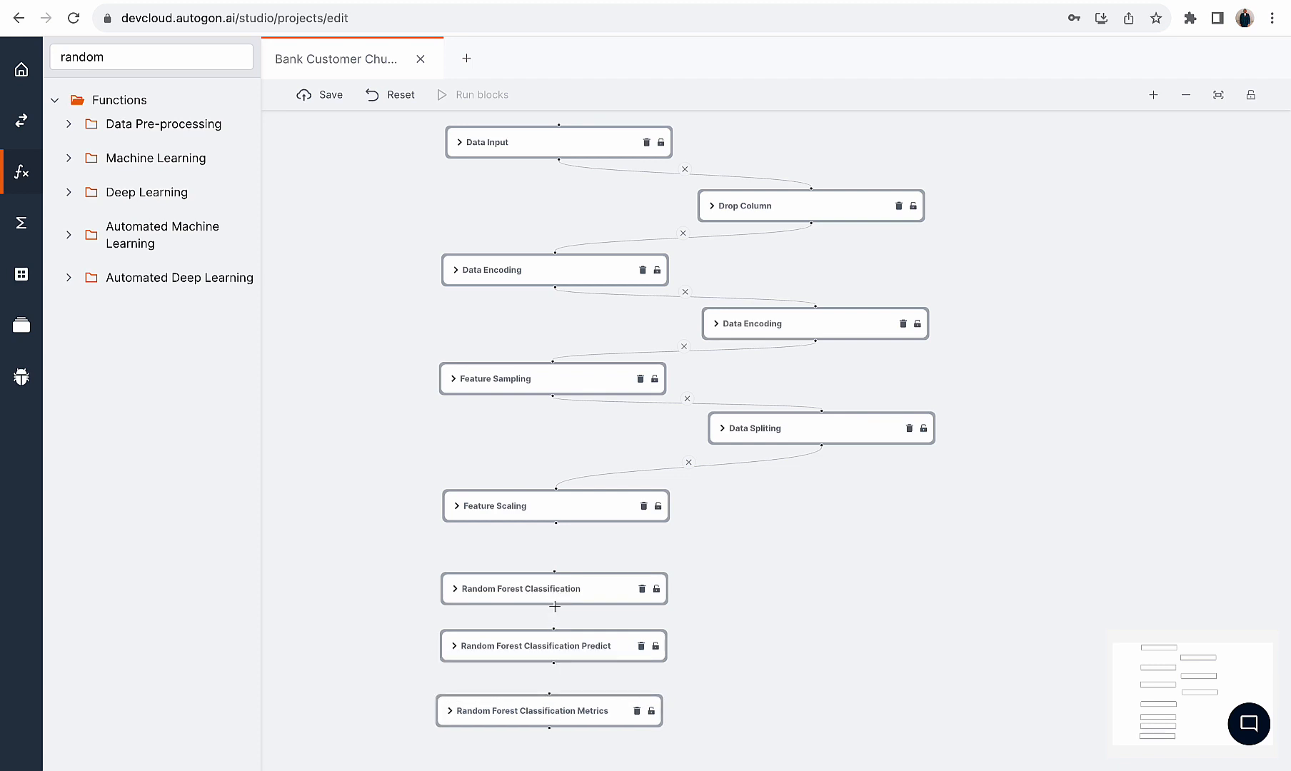
Link Feature Scaling → Random Forest Classification → Predict, then fit and centre the pipeline
{"action": "left_click_drag", "start_coordinate": [555, 607], "coordinate": [553, 695]}
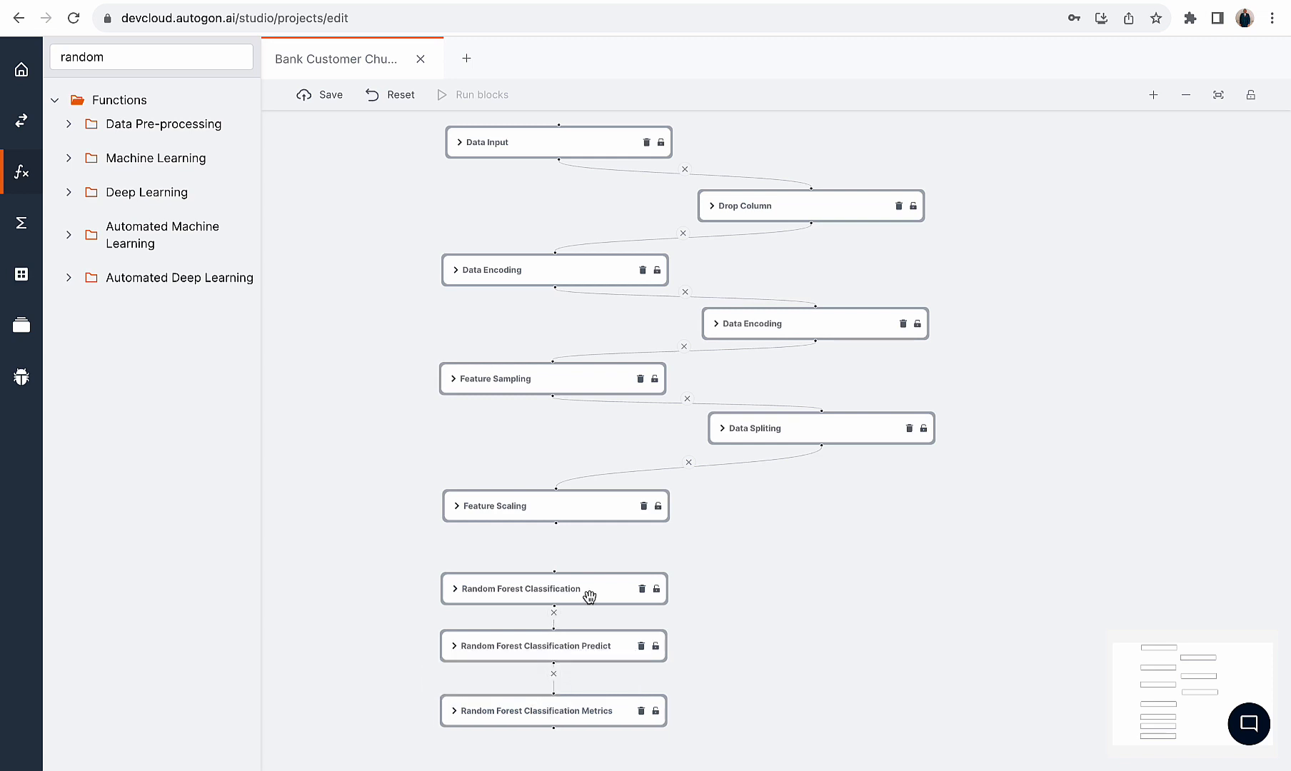
{"action": "left_click_drag", "start_coordinate": [548, 648], "coordinate": [565, 649]}
{"action": "left_click_drag", "start_coordinate": [555, 523], "coordinate": [553, 591]}
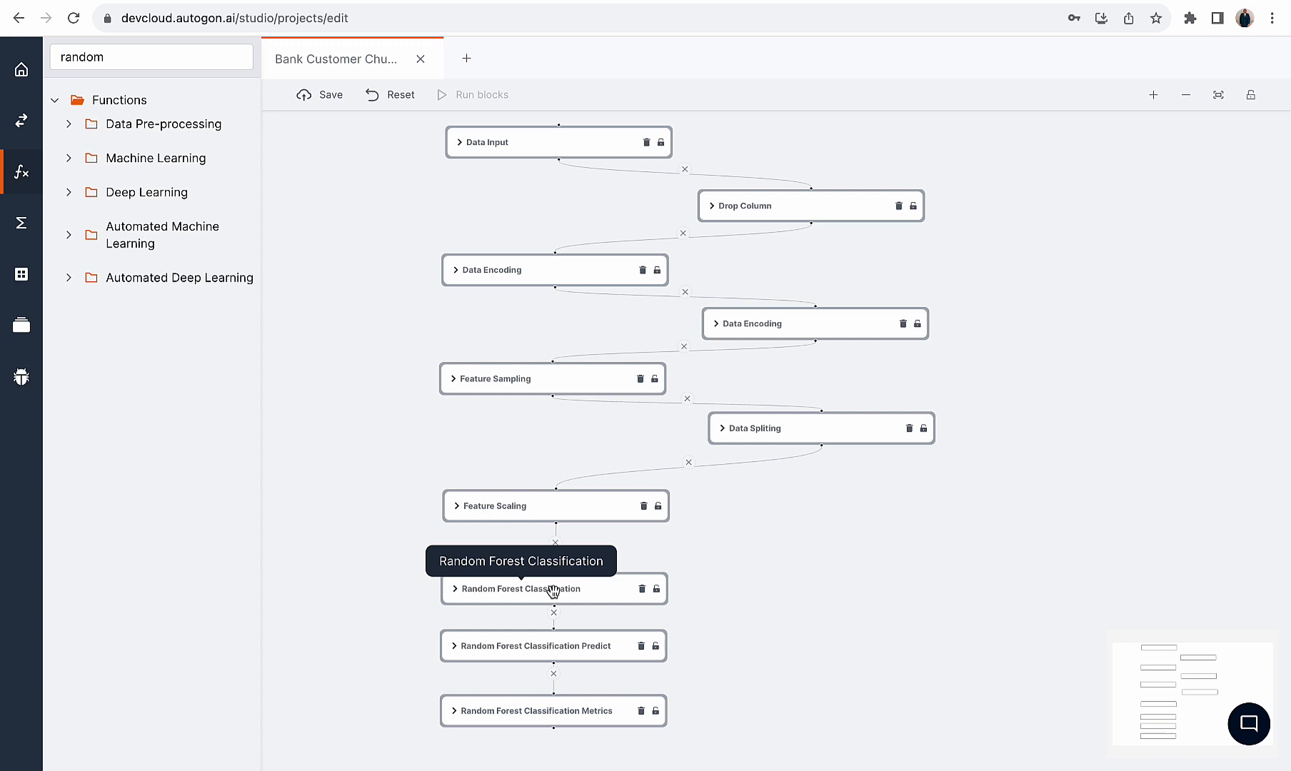
{"action": "left_click", "coordinate": [1186, 94]}
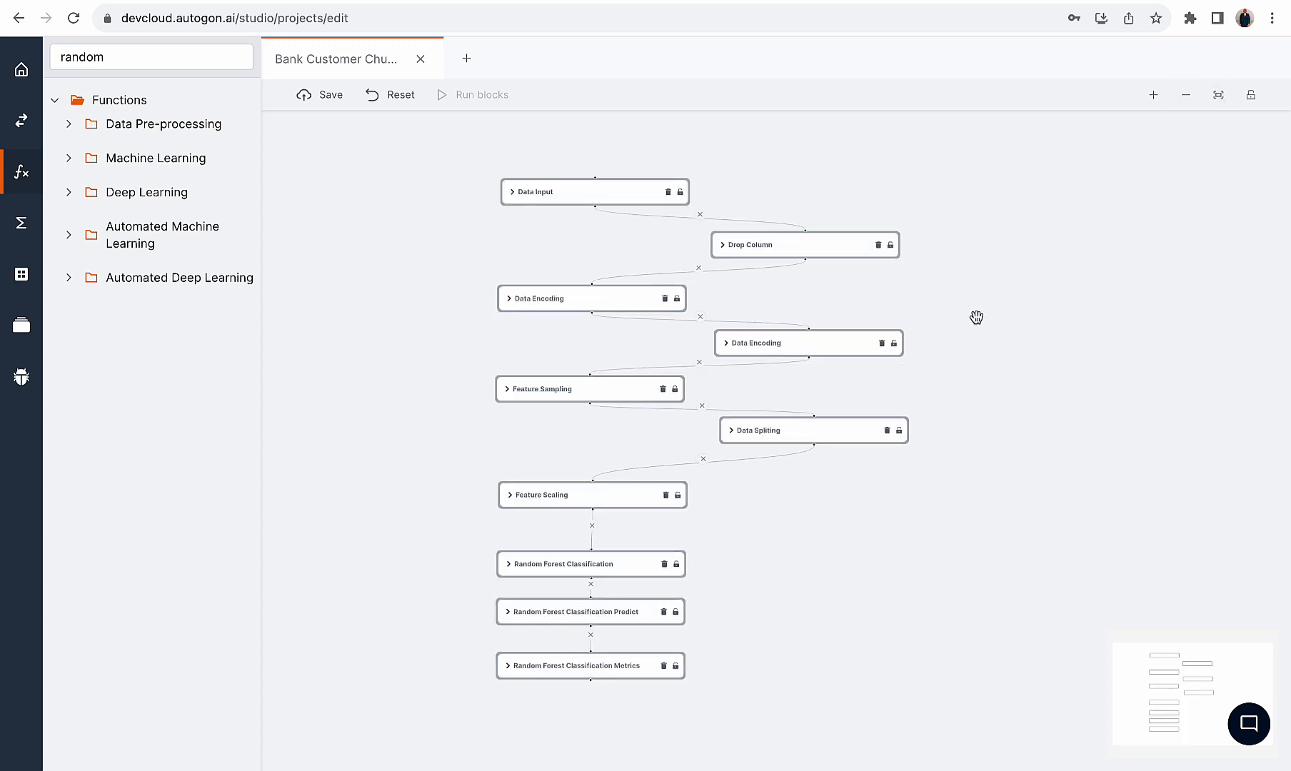
{"action": "left_click_drag", "start_coordinate": [994, 323], "coordinate": [929, 285]}
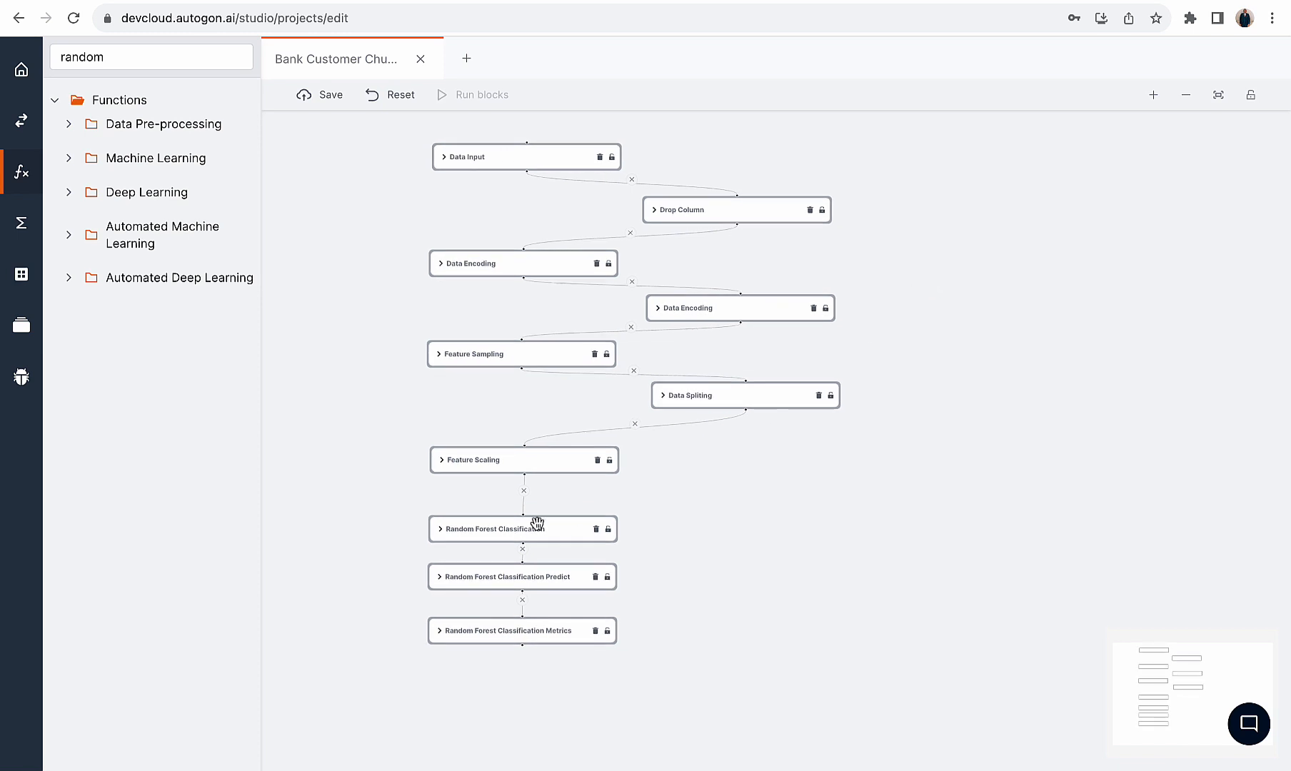
Name the Random Forest Classification model rfc with gini criterion and run it
{"action": "left_click", "coordinate": [516, 529]}
{"action": "left_click", "coordinate": [1087, 143]}
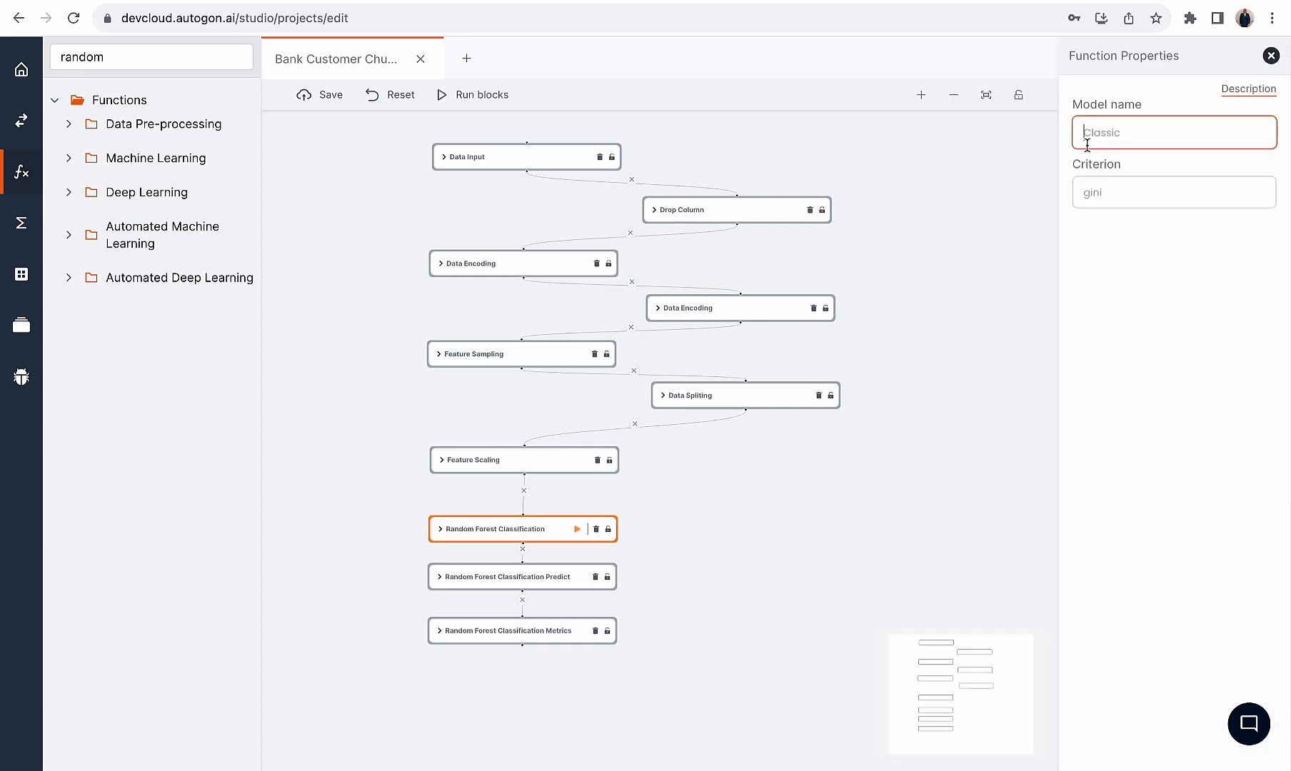
{"action": "type", "text": "rfc"}
{"action": "left_click", "coordinate": [1118, 190]}
{"action": "type", "text": "gini"}
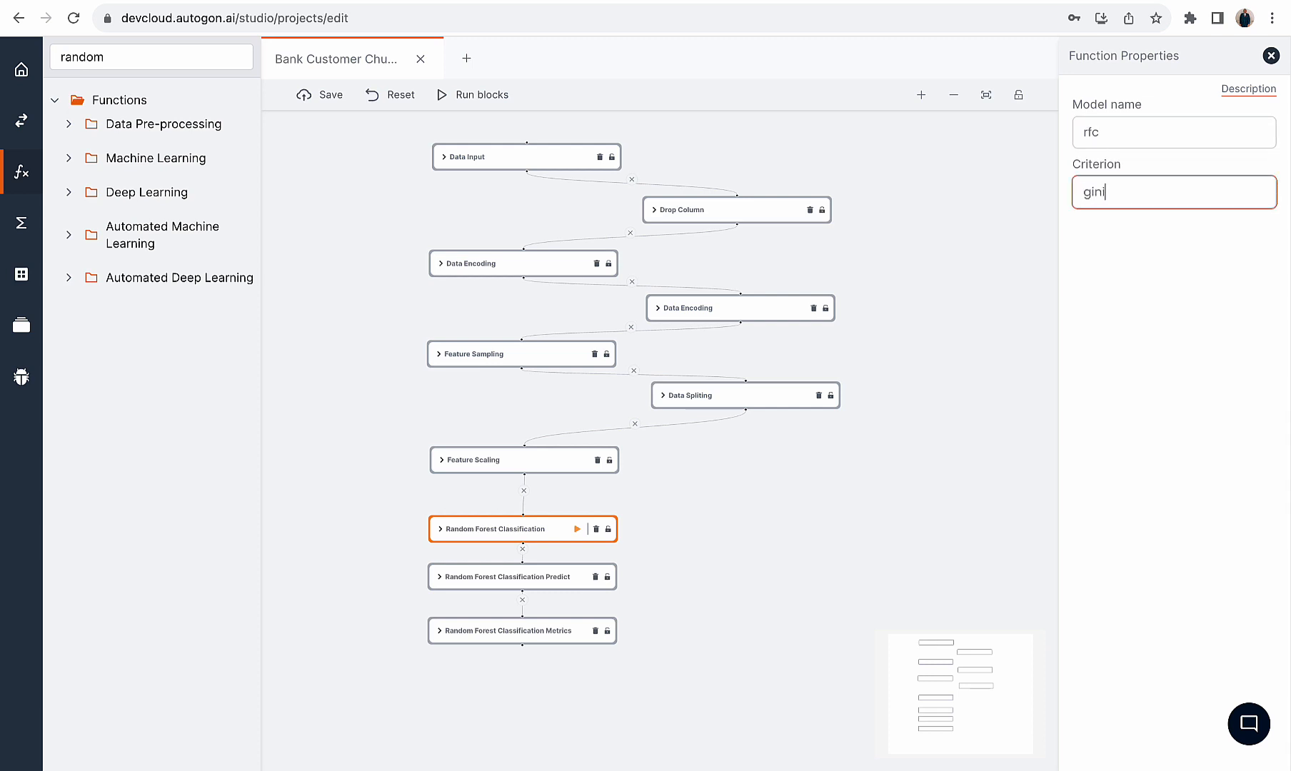
{"action": "left_click", "coordinate": [578, 530]}
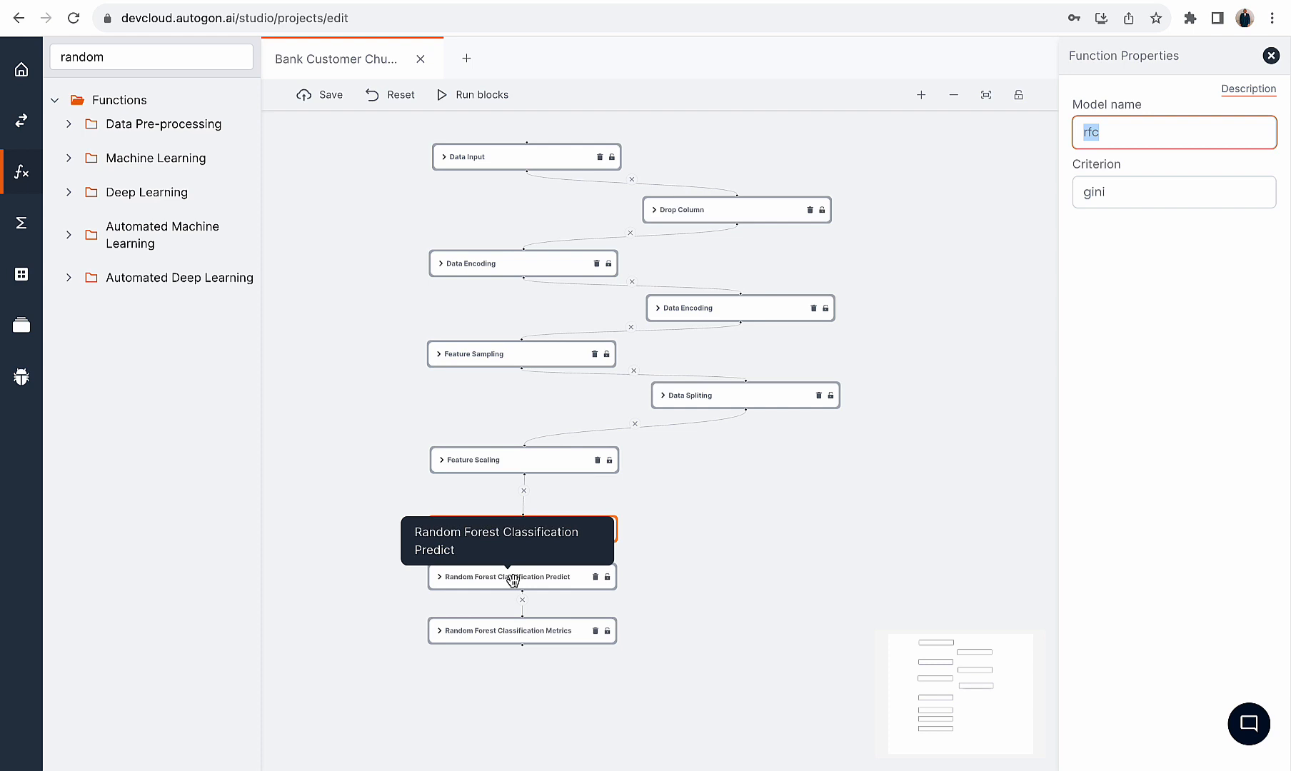
Preview Feature Scaling's scaled X_test output in Variables
{"action": "left_click", "coordinate": [22, 223]}
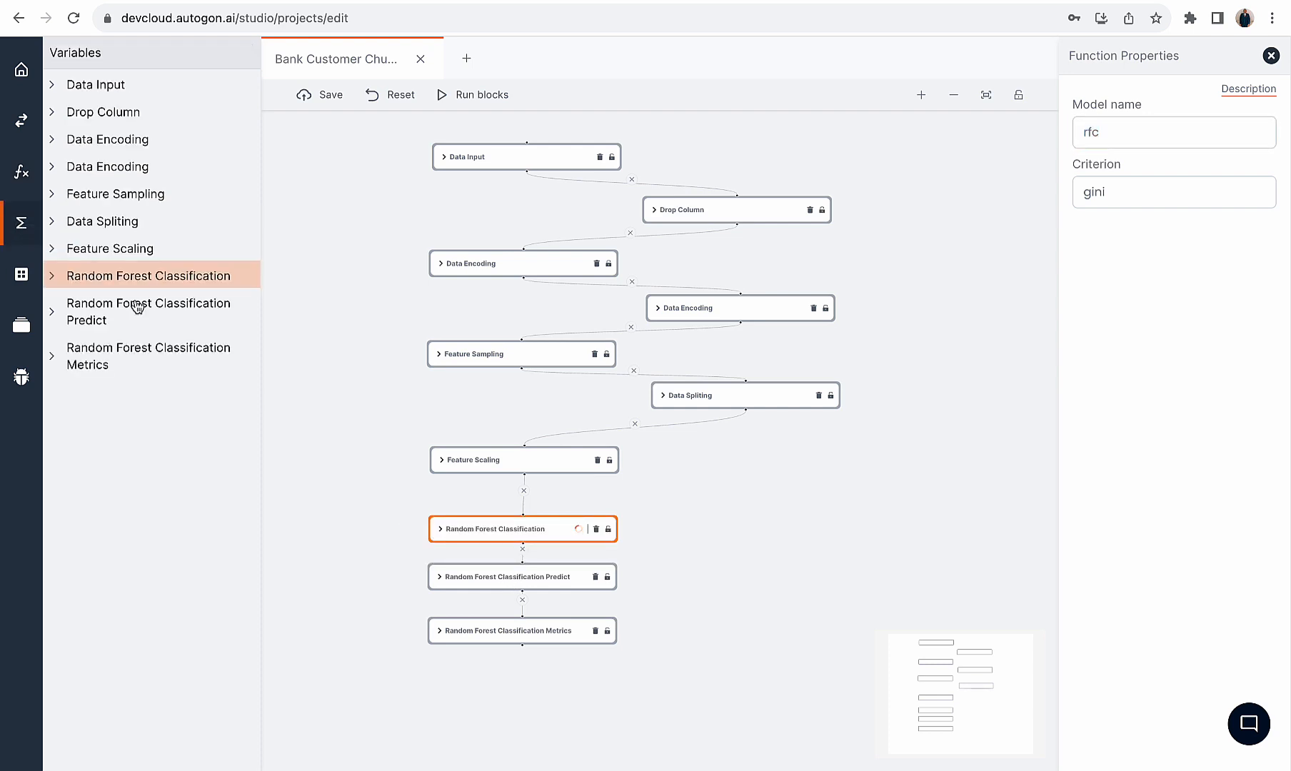
{"action": "left_click", "coordinate": [52, 248]}
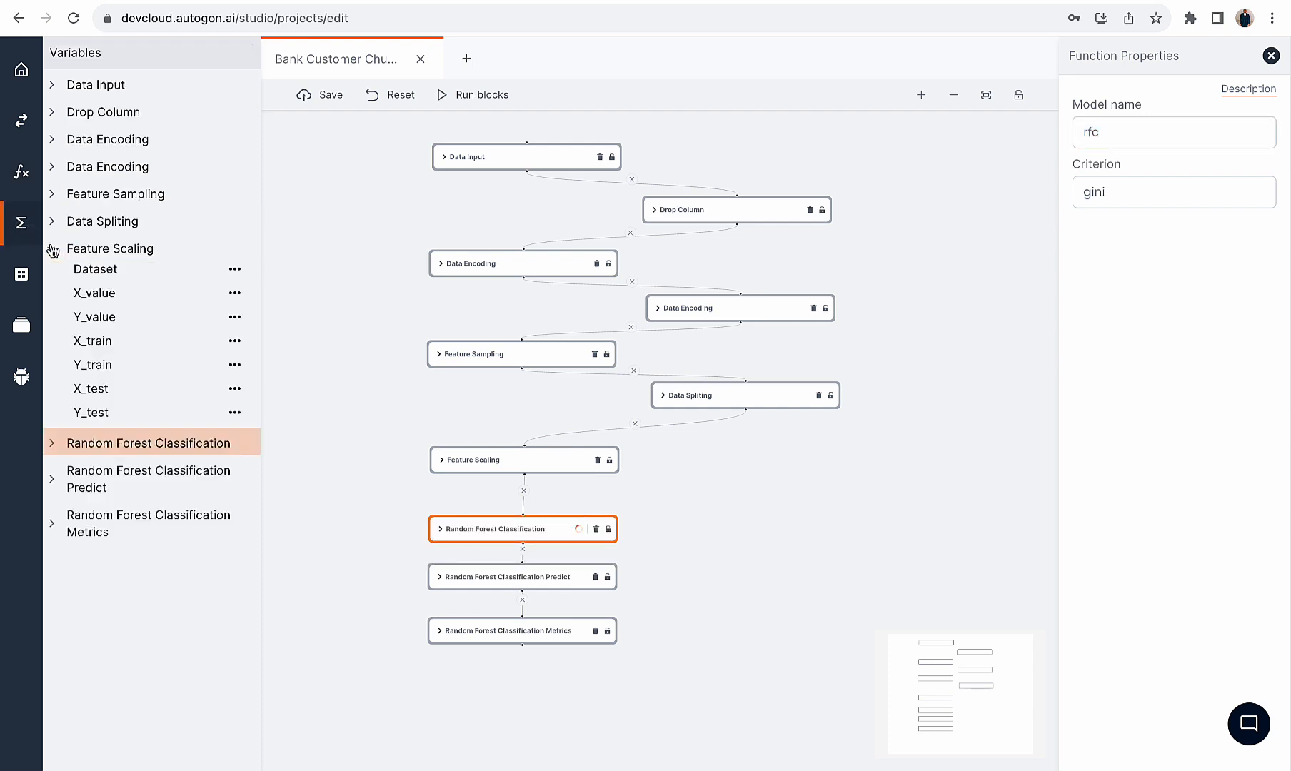
{"action": "left_click", "coordinate": [111, 393]}
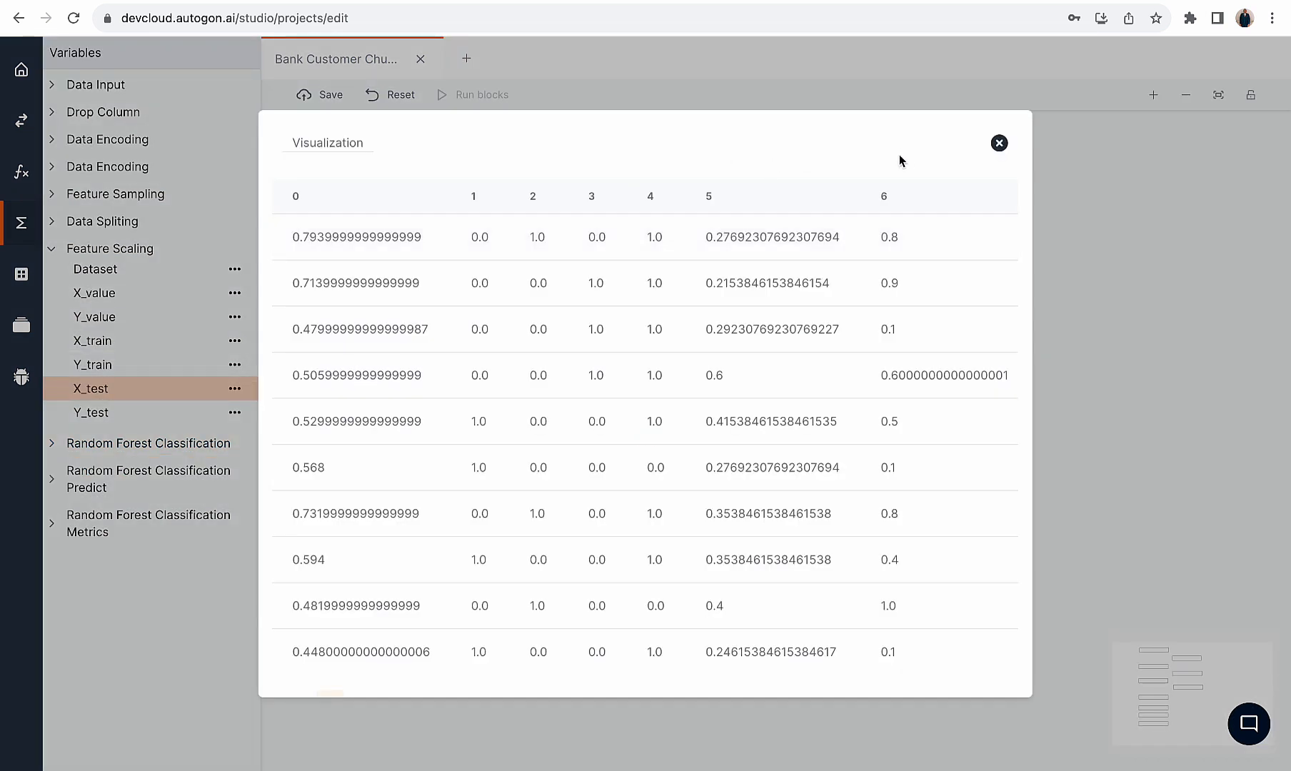
{"action": "left_click", "coordinate": [999, 145]}
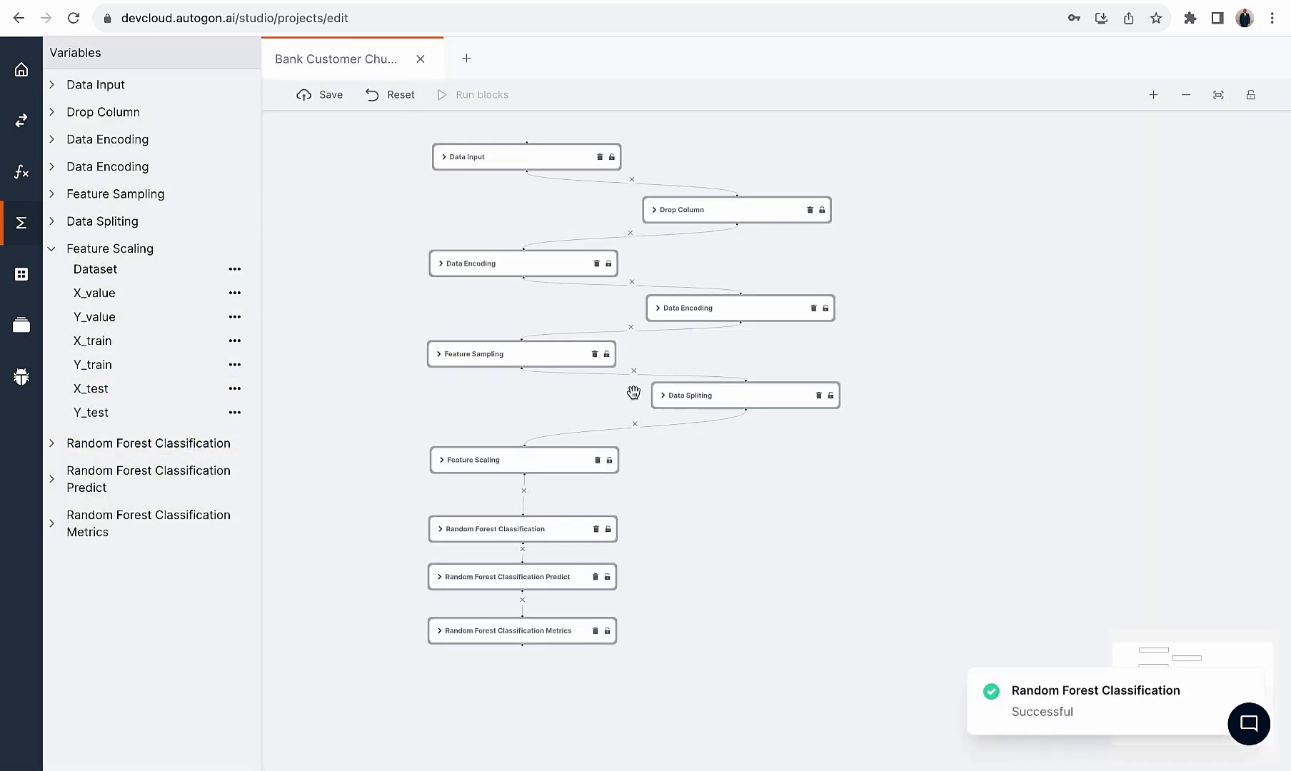
Set the Predict block to model rfc on the Default channel and run it
{"action": "left_click", "coordinate": [542, 577]}
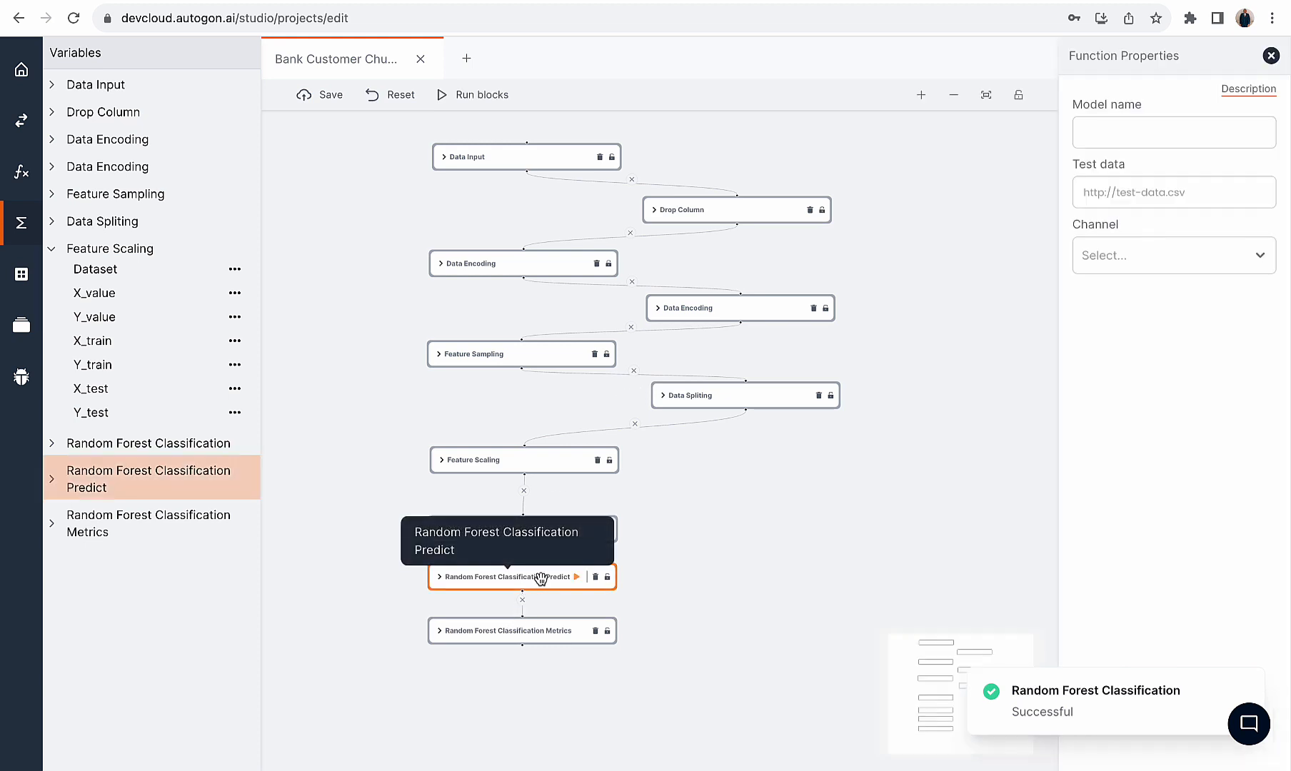
{"action": "left_click", "coordinate": [1100, 132]}
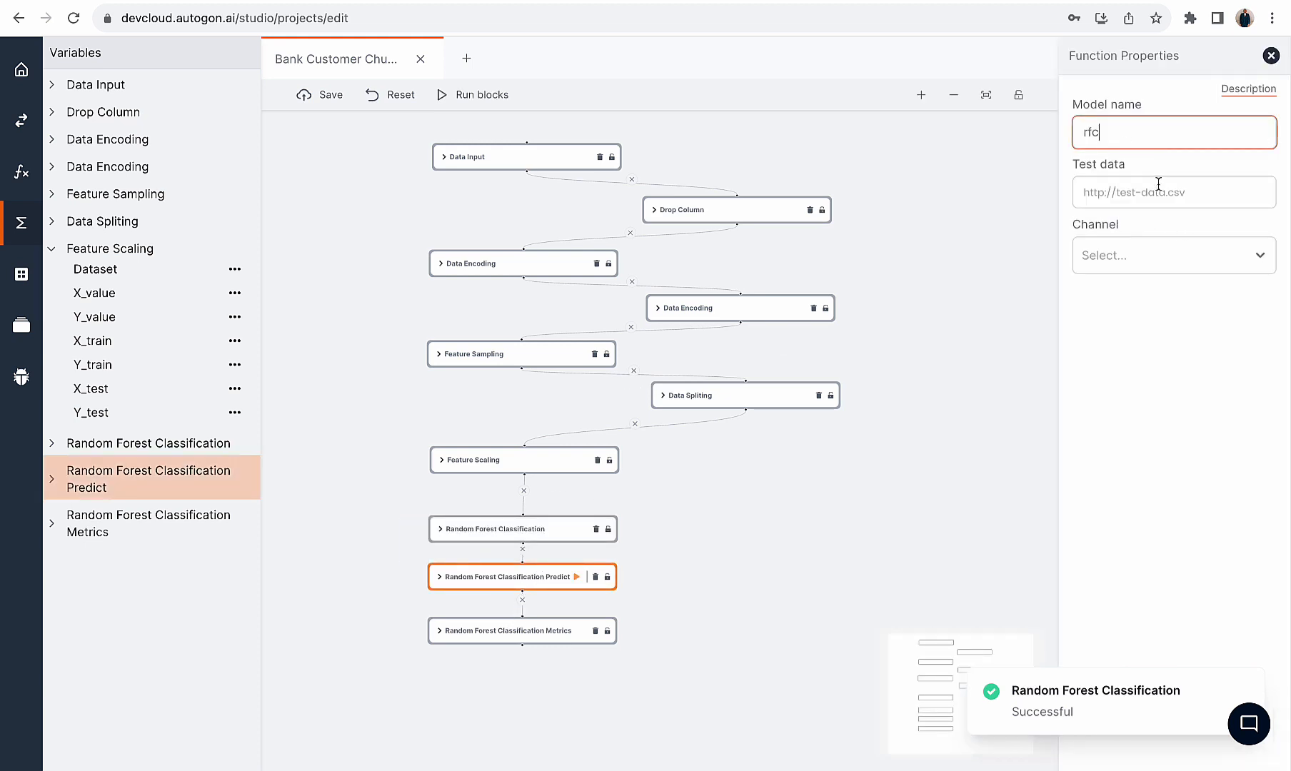
{"action": "type", "text": "rfc"}
{"action": "left_click", "coordinate": [1150, 256]}
{"action": "left_click", "coordinate": [1136, 298]}
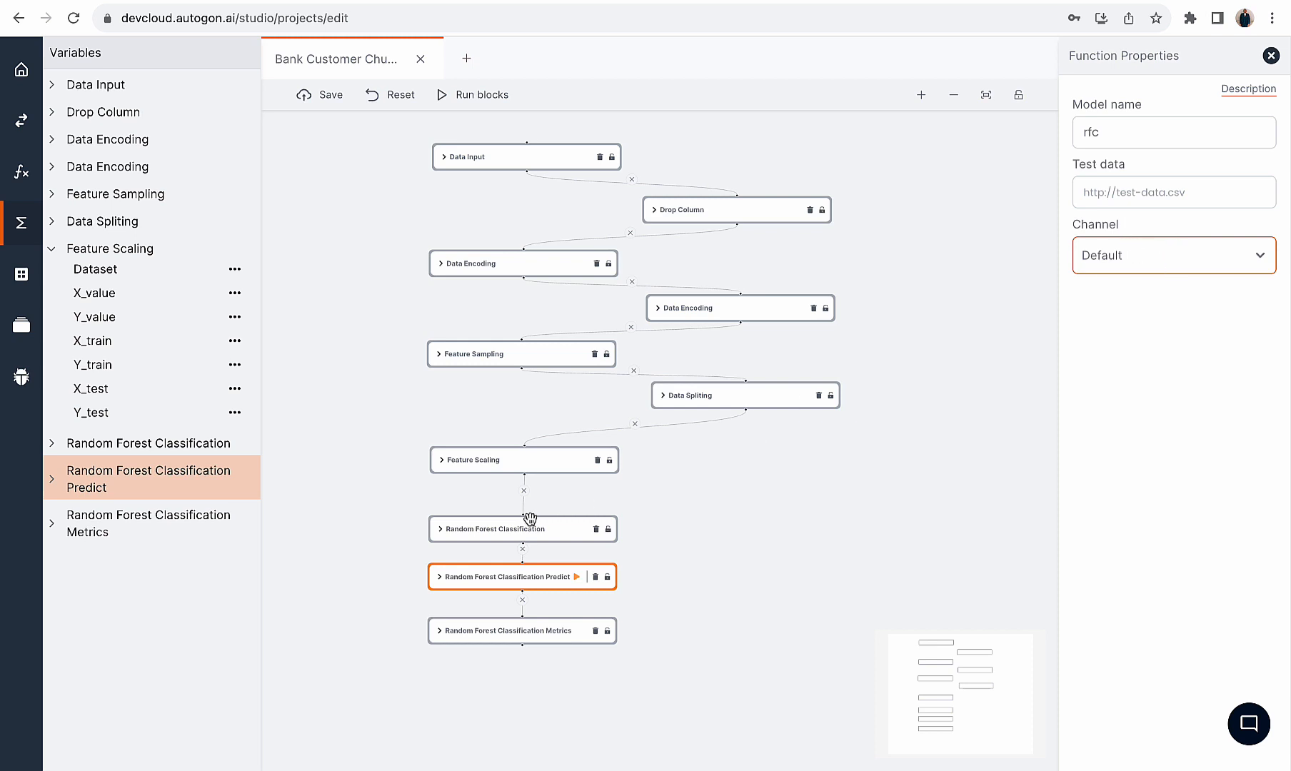
{"action": "left_click", "coordinate": [1129, 194]}
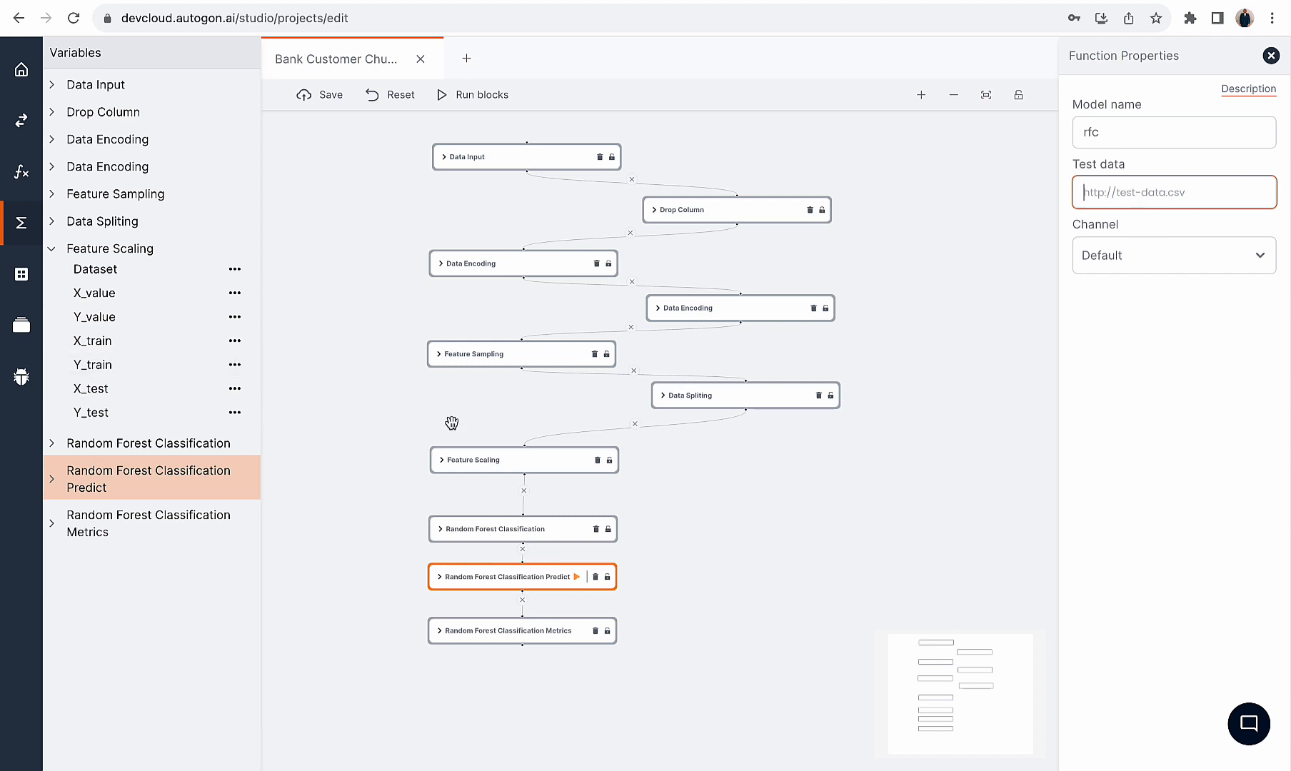
{"action": "left_click", "coordinate": [577, 578]}
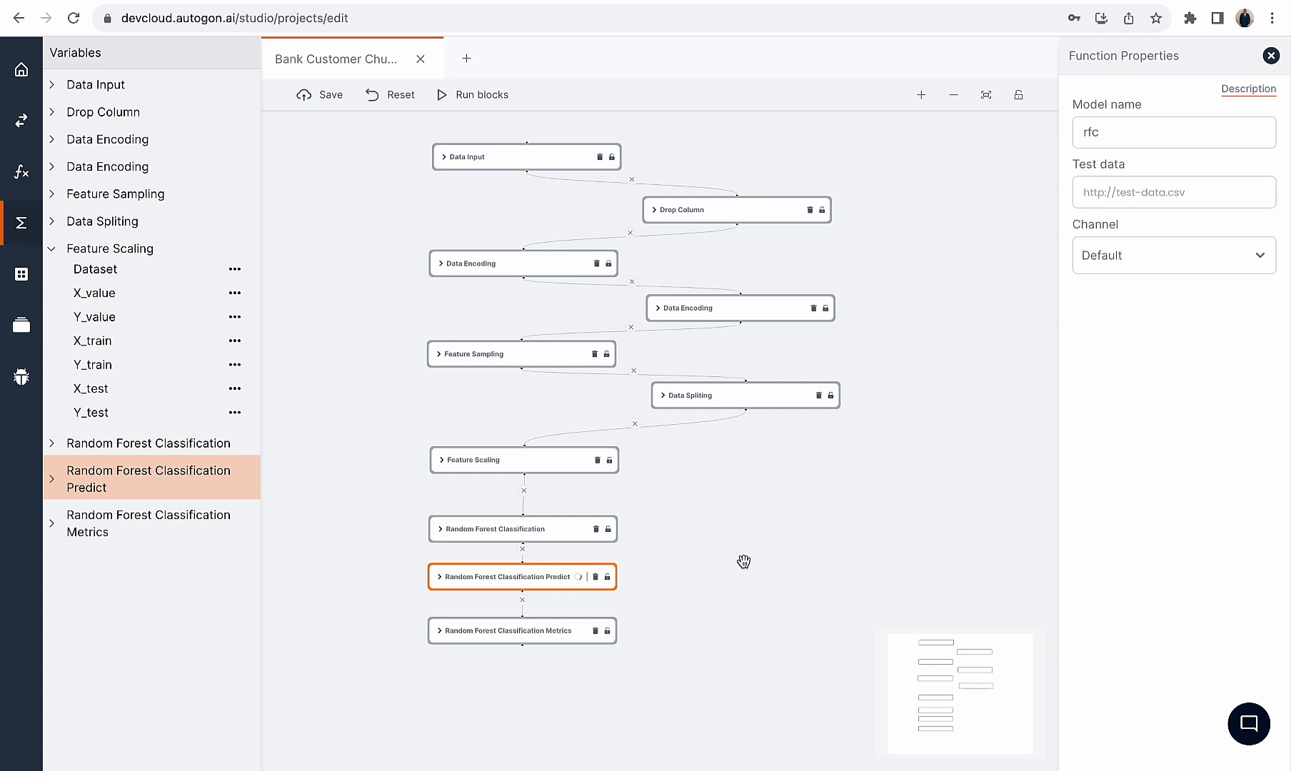
Preview the Predict block's Y_pred output of 0.0 and 1.0 predictions
{"action": "left_click", "coordinate": [52, 252]}
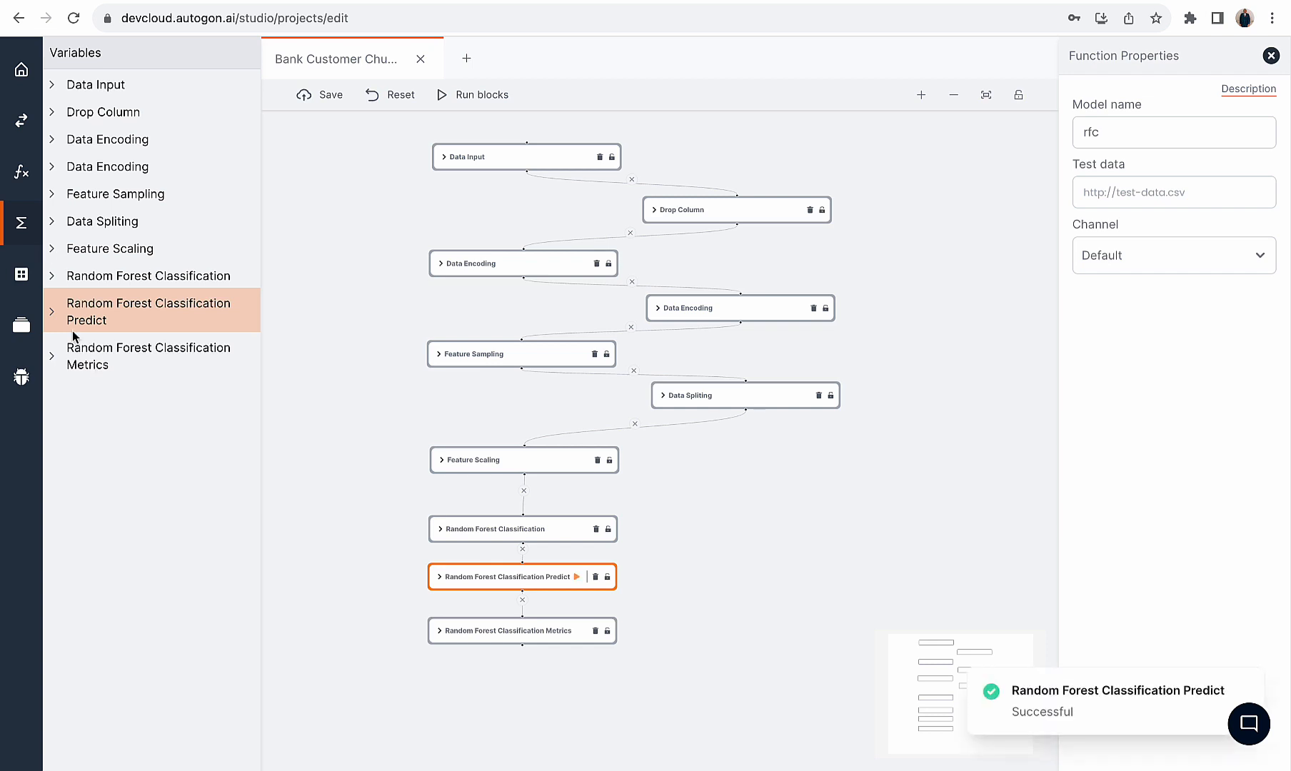
{"action": "left_click", "coordinate": [53, 318]}
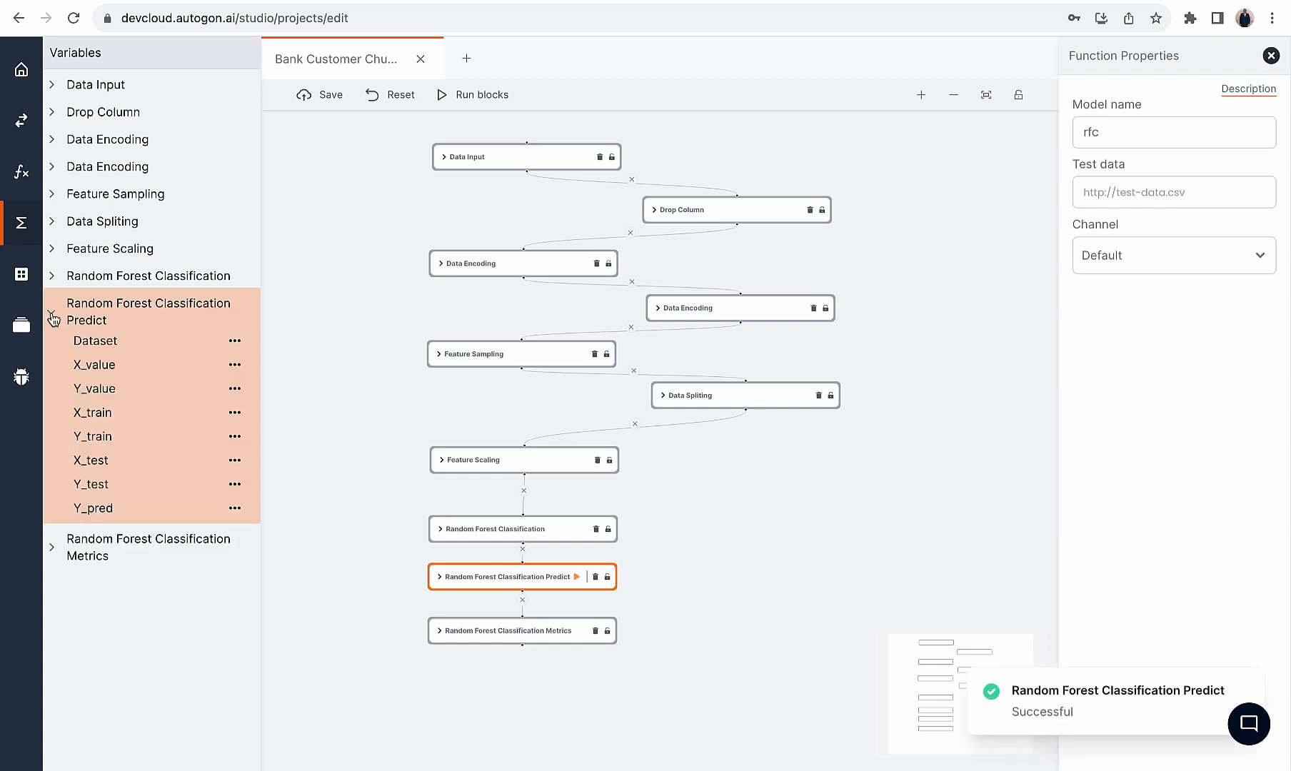
{"action": "left_click", "coordinate": [118, 513]}
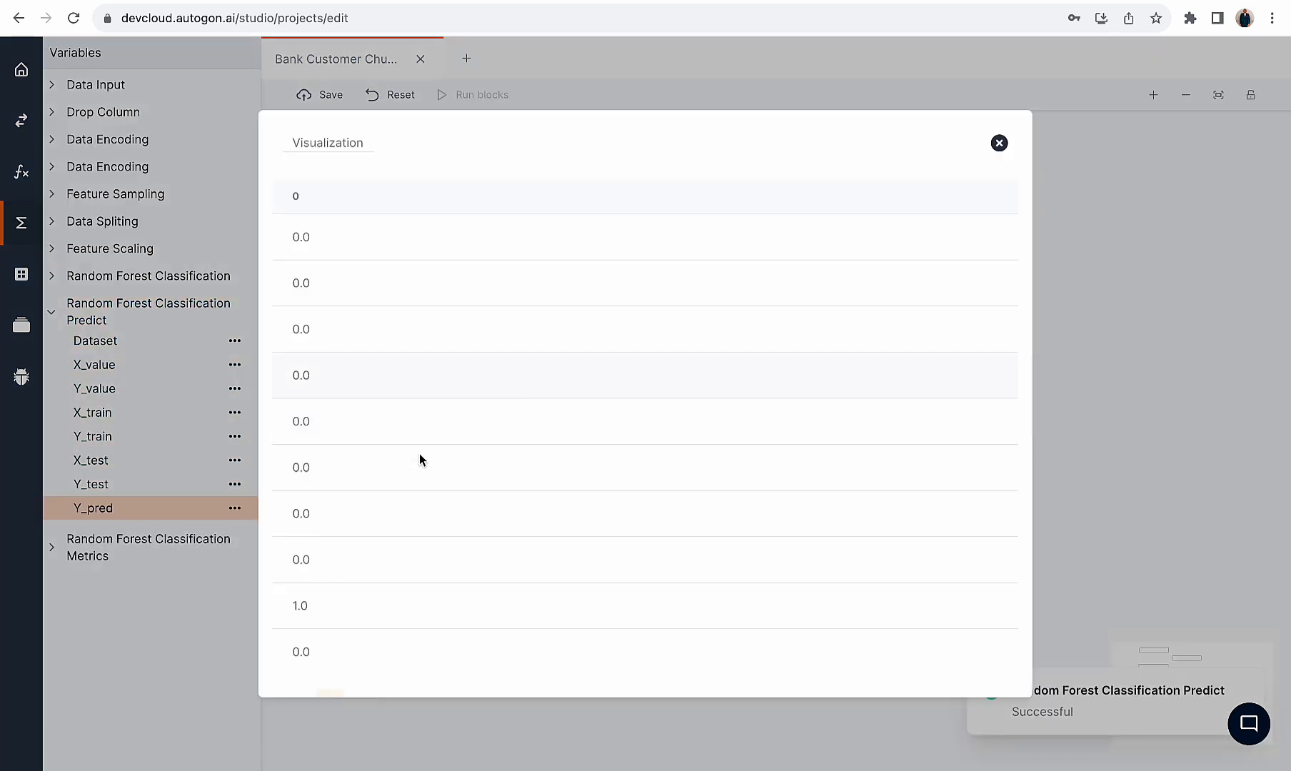
{"action": "scroll", "coordinate": [420, 454], "scroll_direction": "down", "scroll_amount": 2}
{"action": "scroll", "coordinate": [420, 454], "scroll_direction": "up", "scroll_amount": 3}
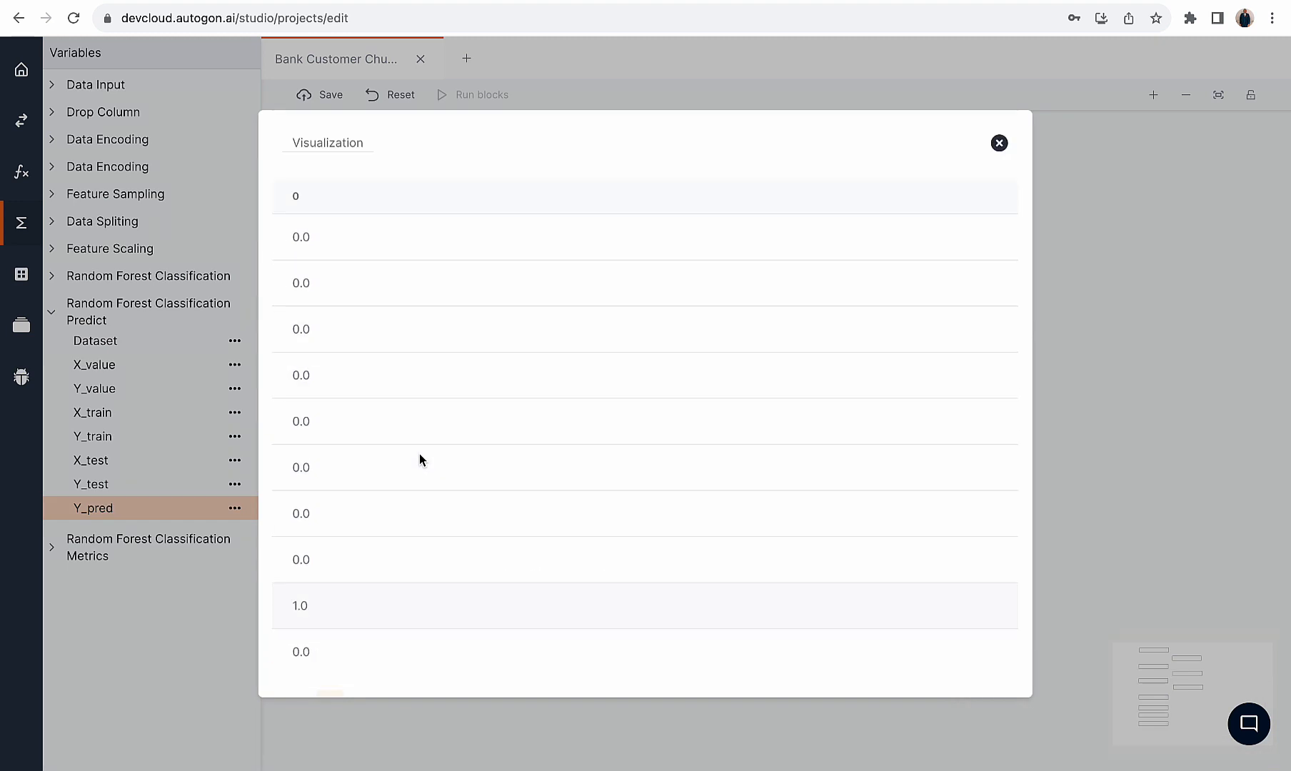
{"action": "left_click", "coordinate": [999, 144]}
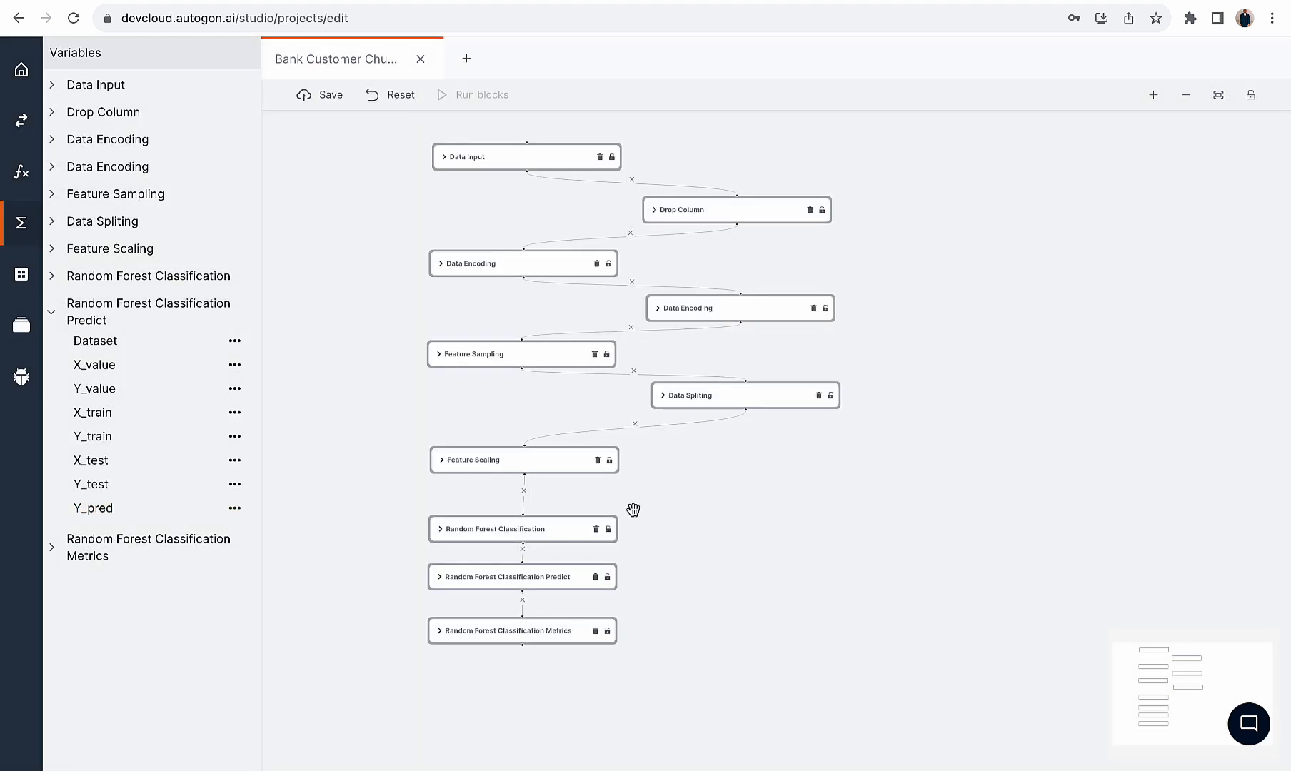
Set the Metrics block's model name to rfc and run it
{"action": "left_click", "coordinate": [537, 633]}
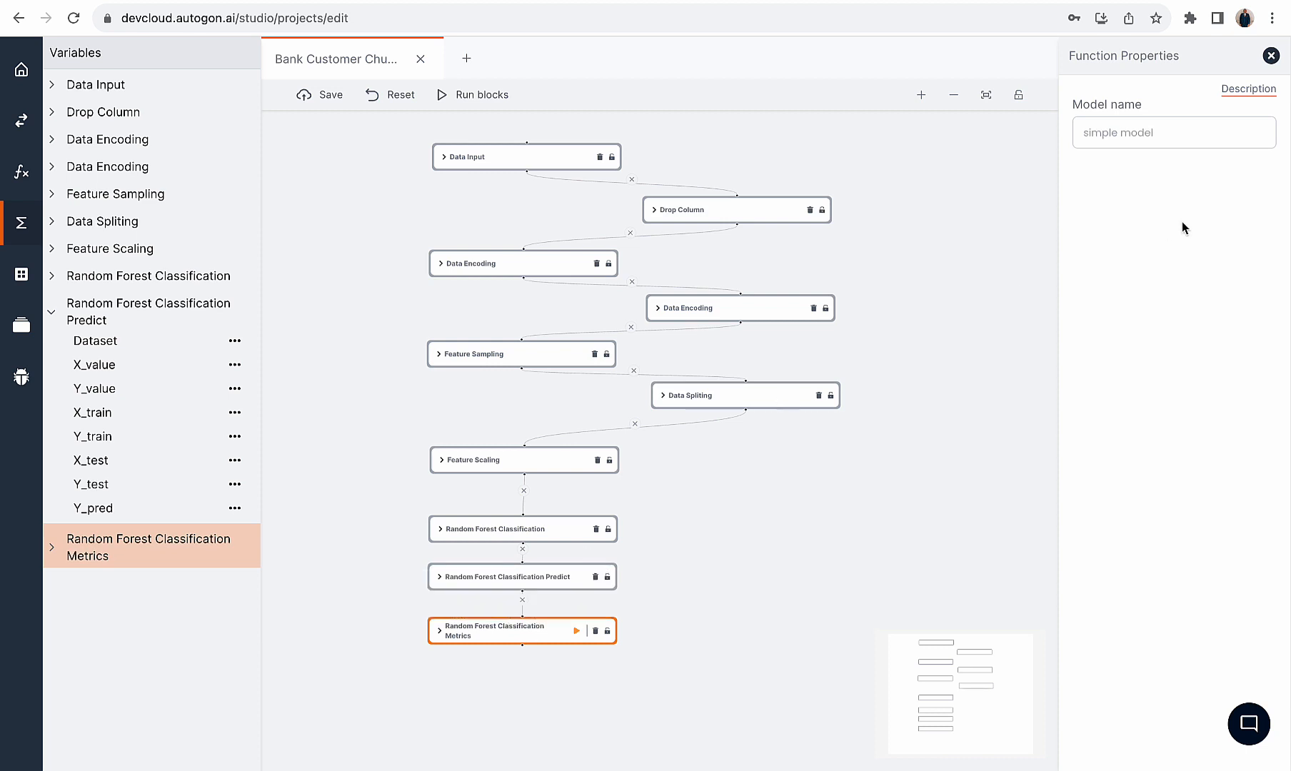
{"action": "left_click", "coordinate": [1133, 131]}
{"action": "type", "text": "rfc"}
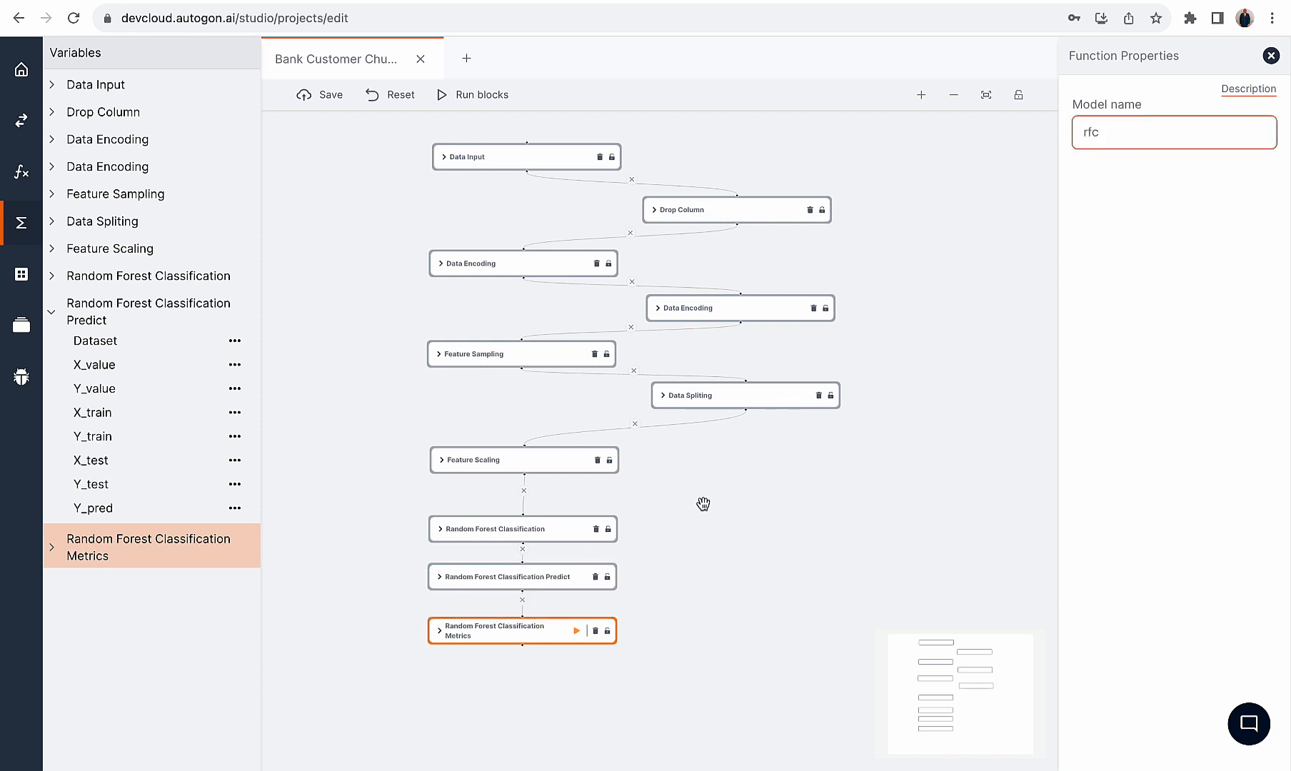
{"action": "left_click", "coordinate": [575, 632]}
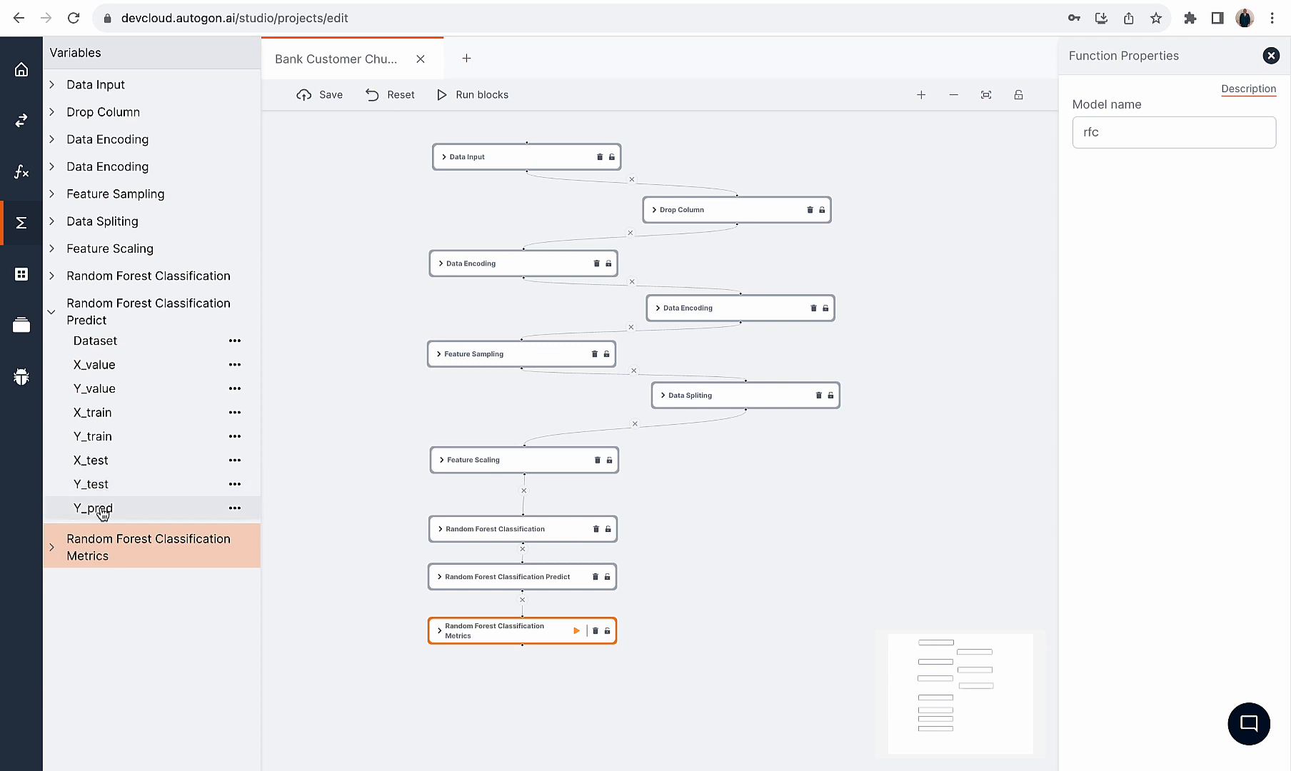
Check the Metrics outputs showing accuracy 0.8445 and a confusion matrix, then pan the canvas
{"action": "left_click", "coordinate": [54, 312]}
{"action": "left_click", "coordinate": [53, 365]}
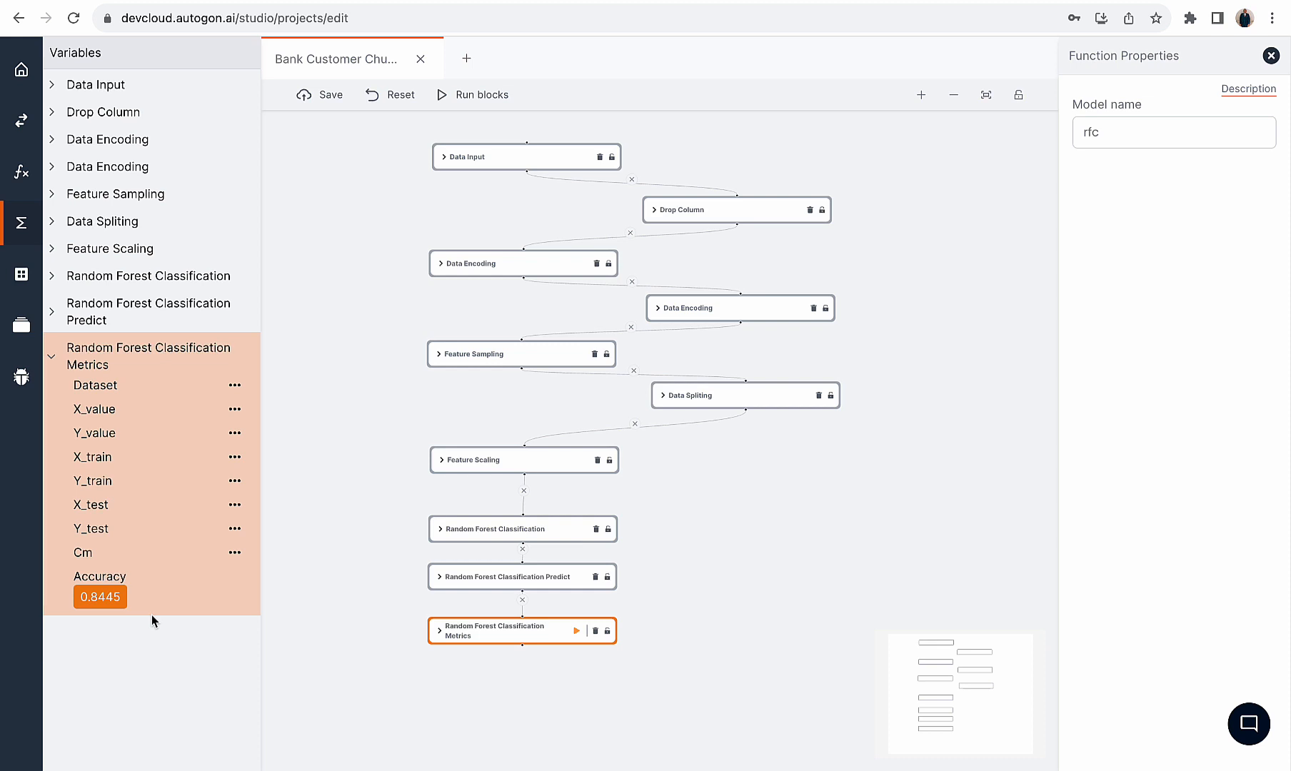
{"action": "left_click", "coordinate": [53, 358]}
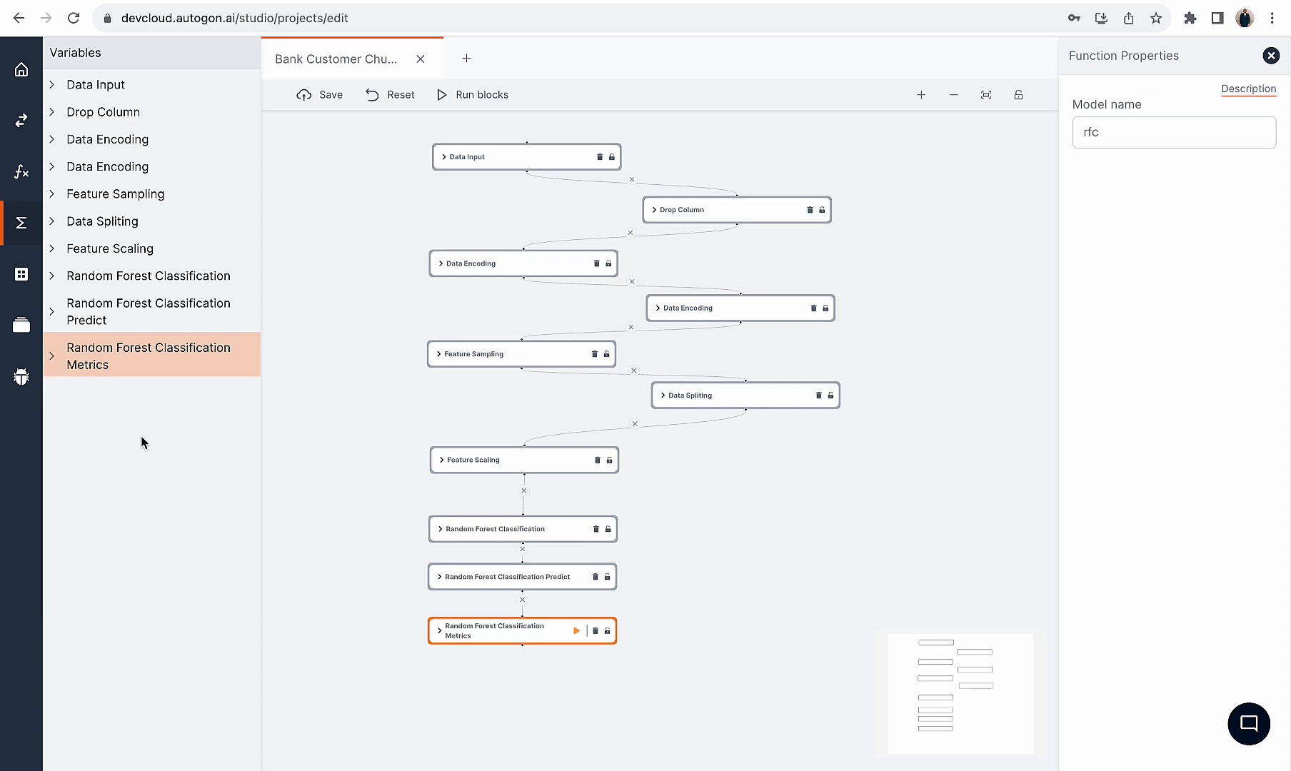
{"action": "scroll", "coordinate": [844, 270], "scroll_direction": "right", "scroll_amount": 2}
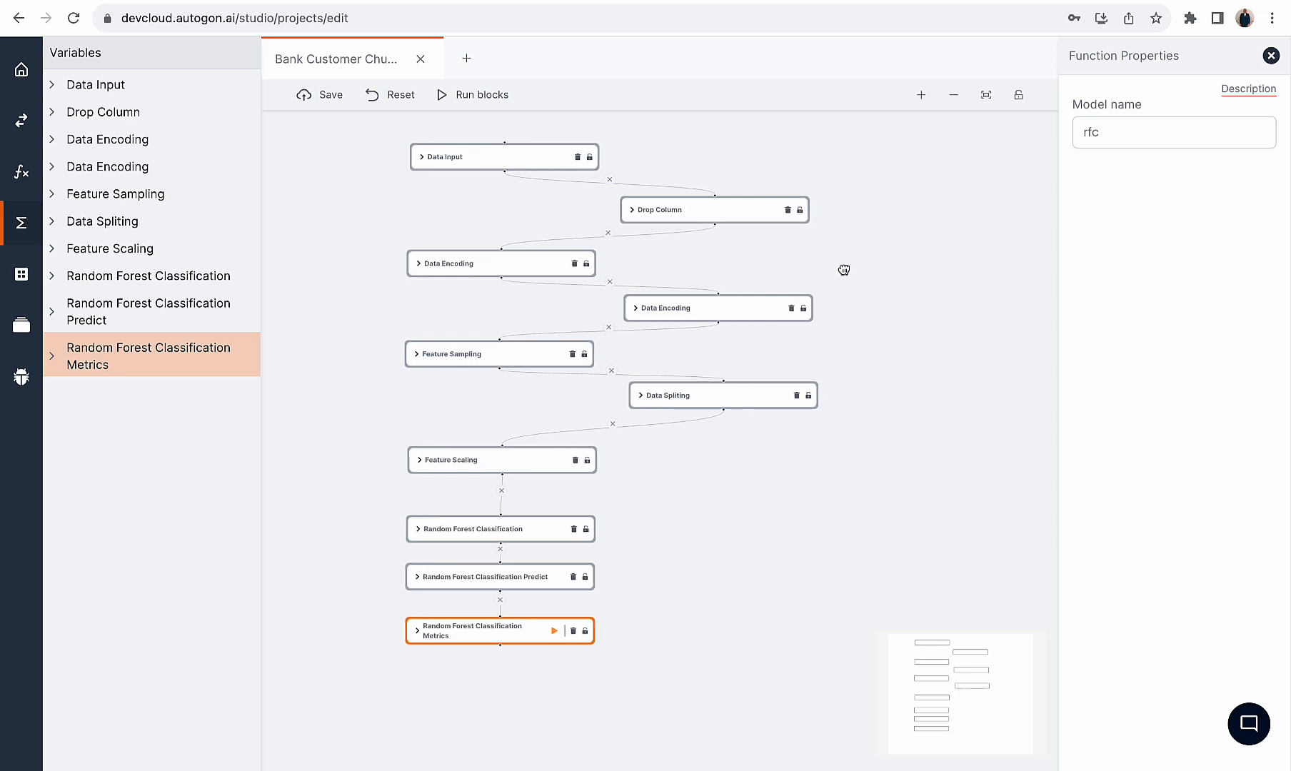
{"action": "left_click_drag", "start_coordinate": [844, 270], "coordinate": [819, 253]}
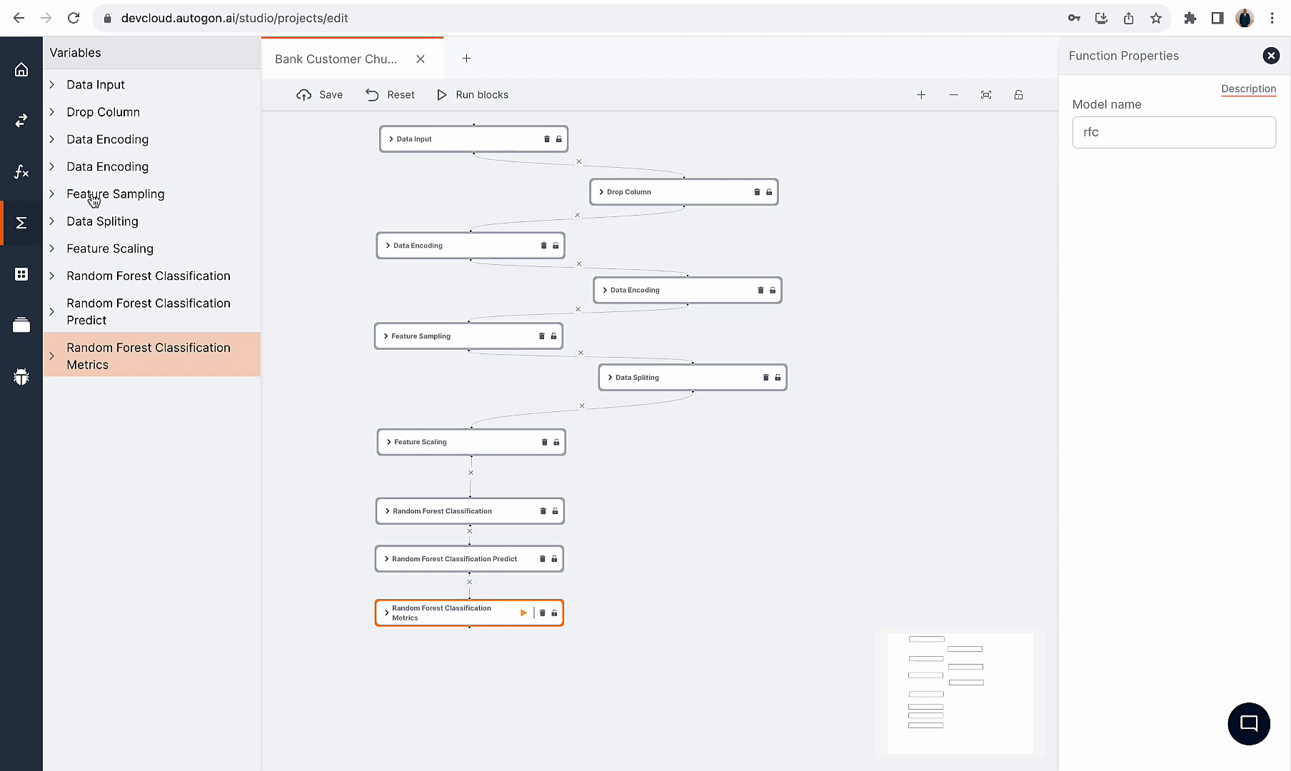
Browse the function categories and expand Automated Machine Learning
{"action": "left_click", "coordinate": [21, 171]}
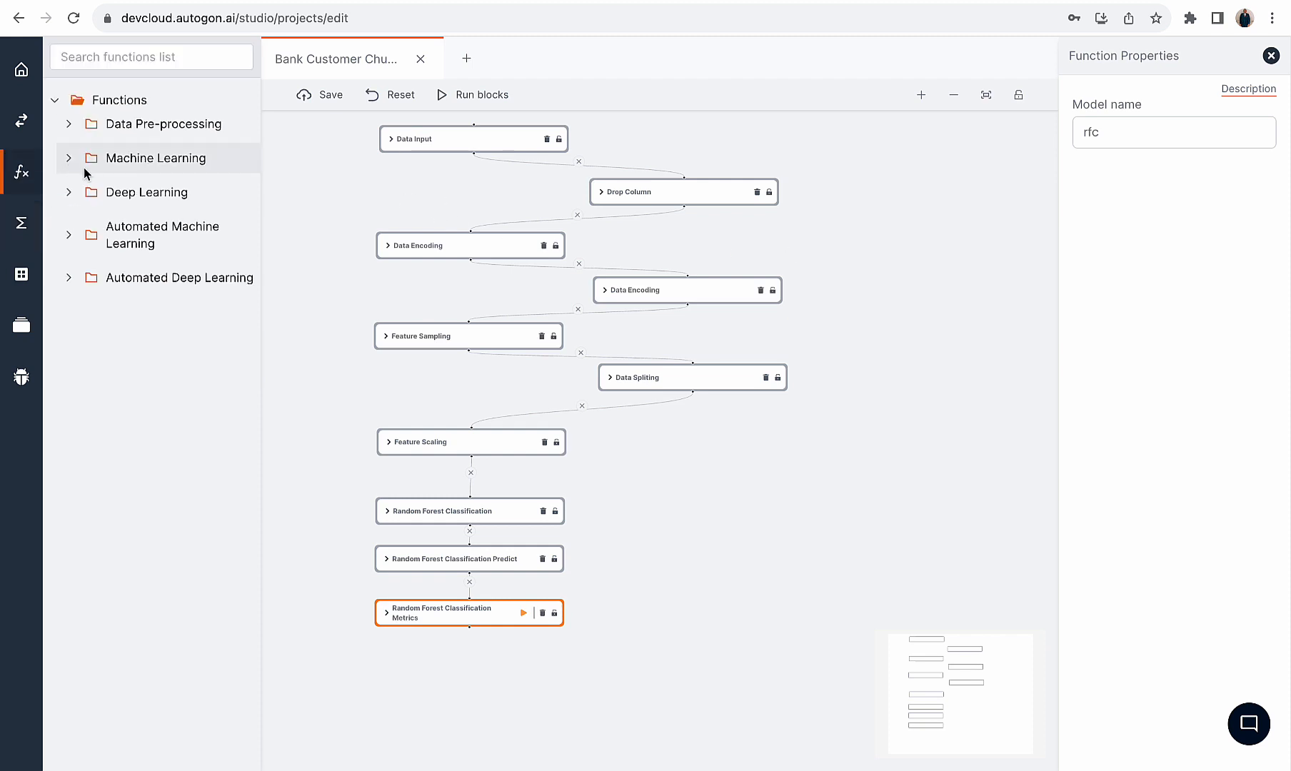
{"action": "left_click", "coordinate": [67, 159]}
{"action": "left_click", "coordinate": [66, 162]}
{"action": "left_click", "coordinate": [72, 193]}
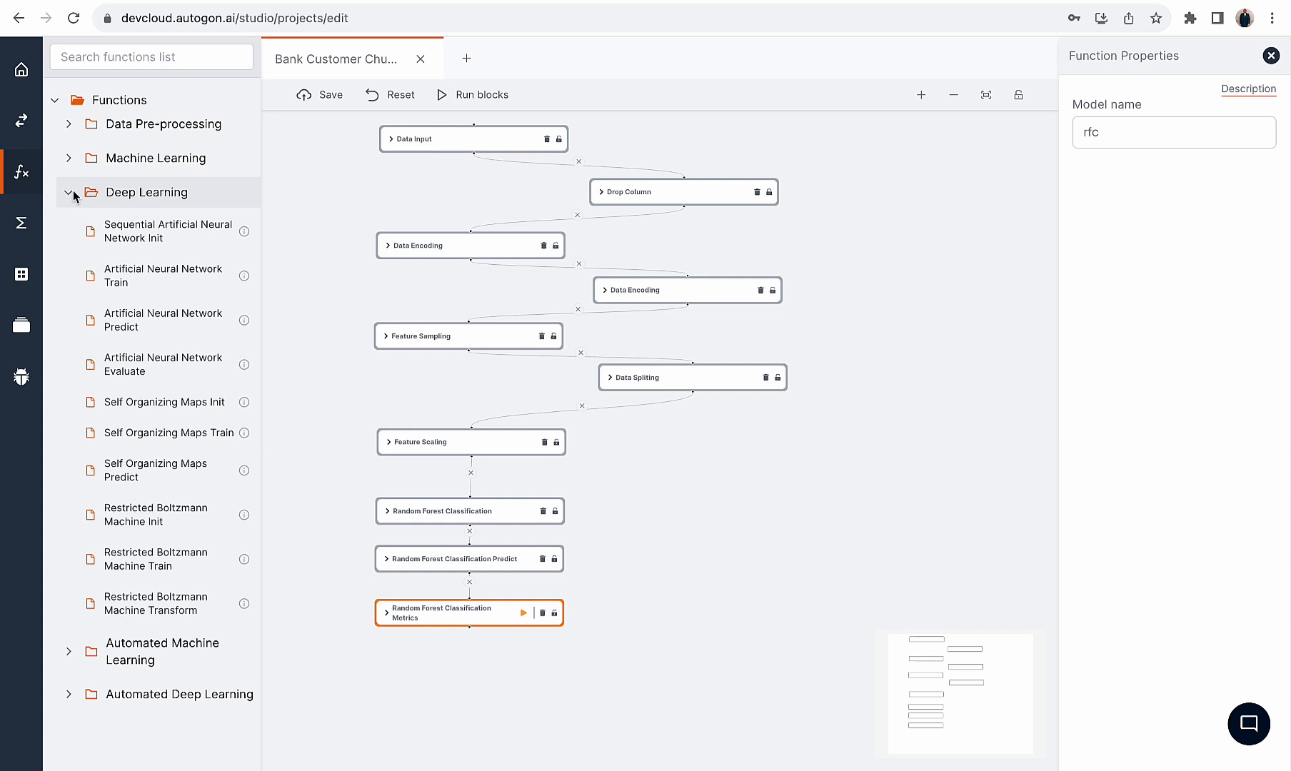
{"action": "left_click", "coordinate": [73, 194]}
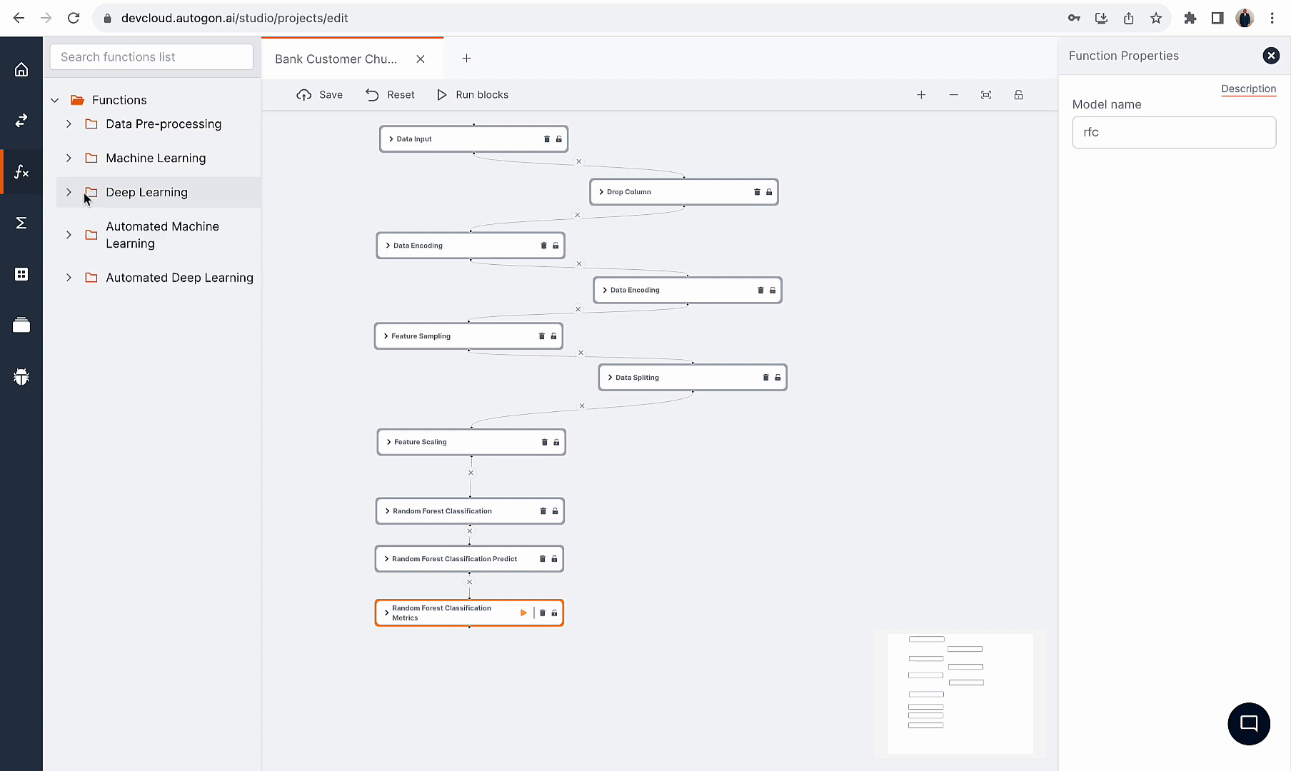
{"action": "left_click", "coordinate": [85, 235]}
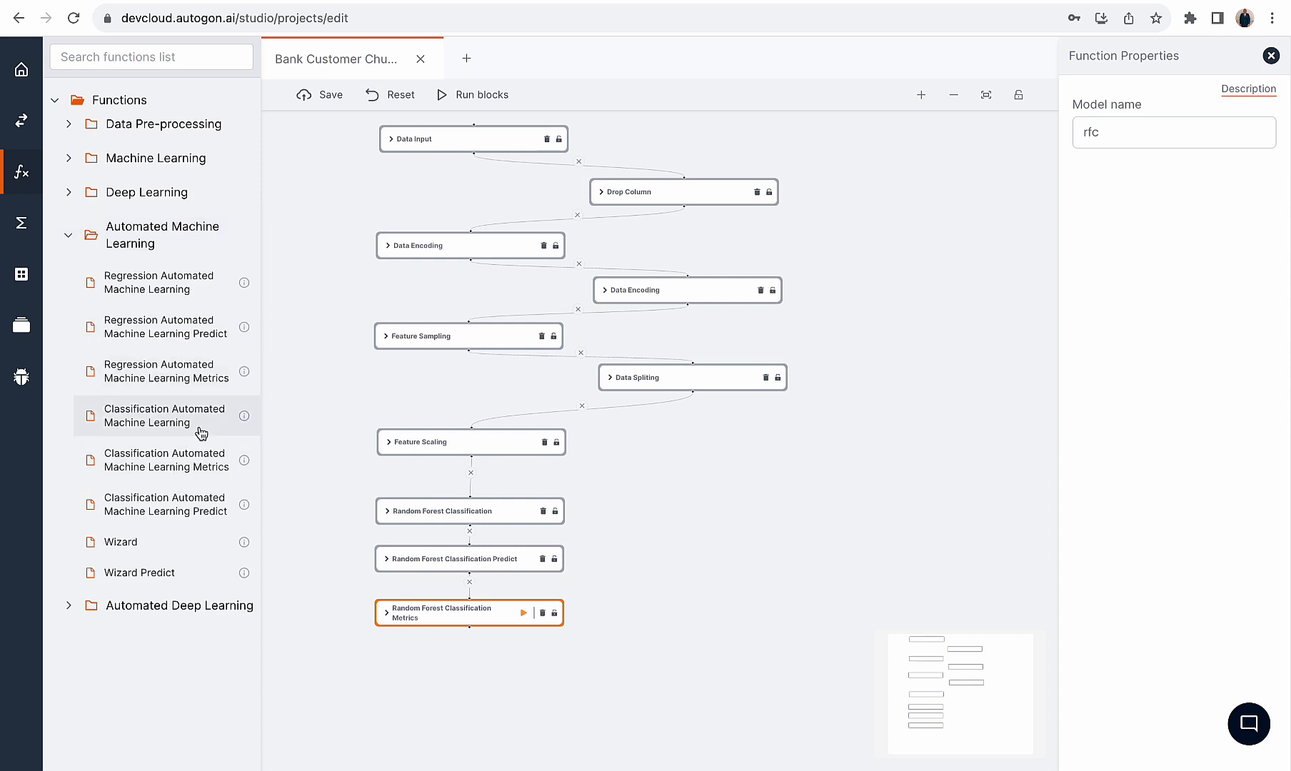
{"action": "left_click", "coordinate": [79, 237]}
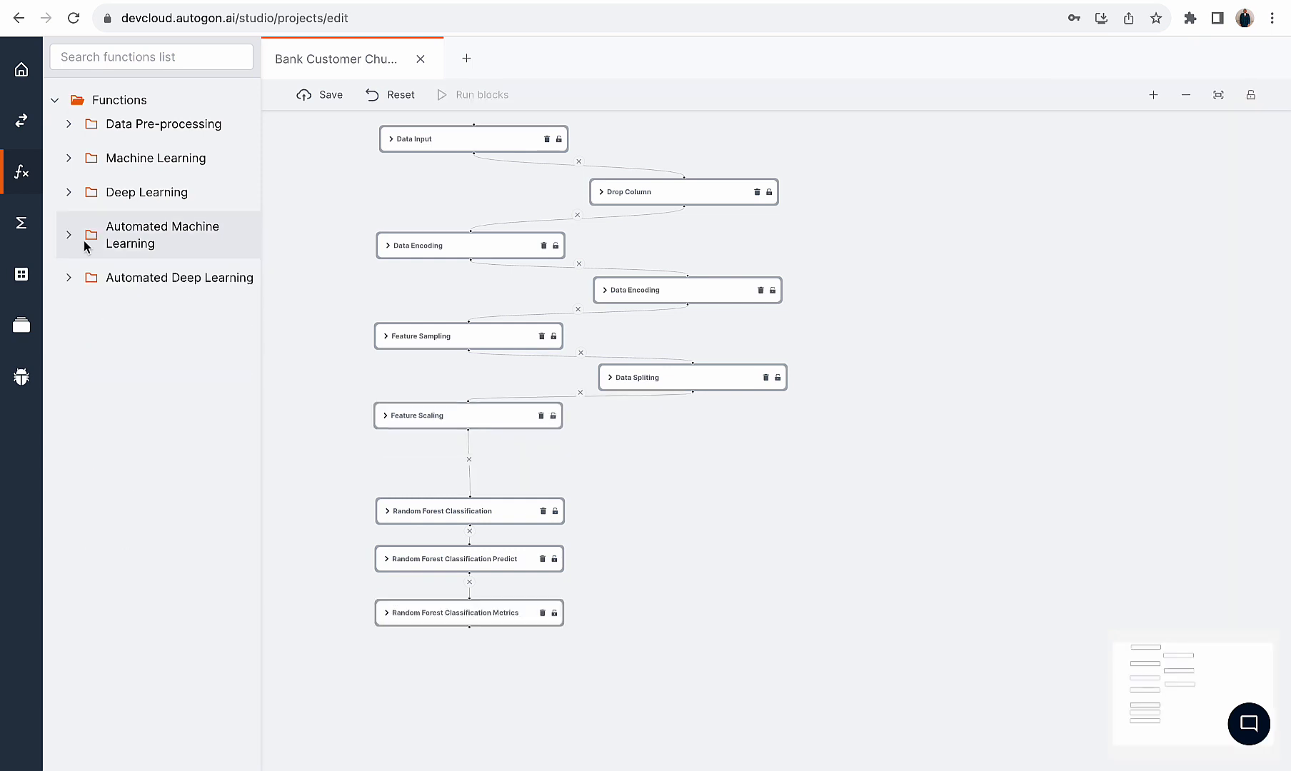
{"action": "left_click", "coordinate": [71, 161]}
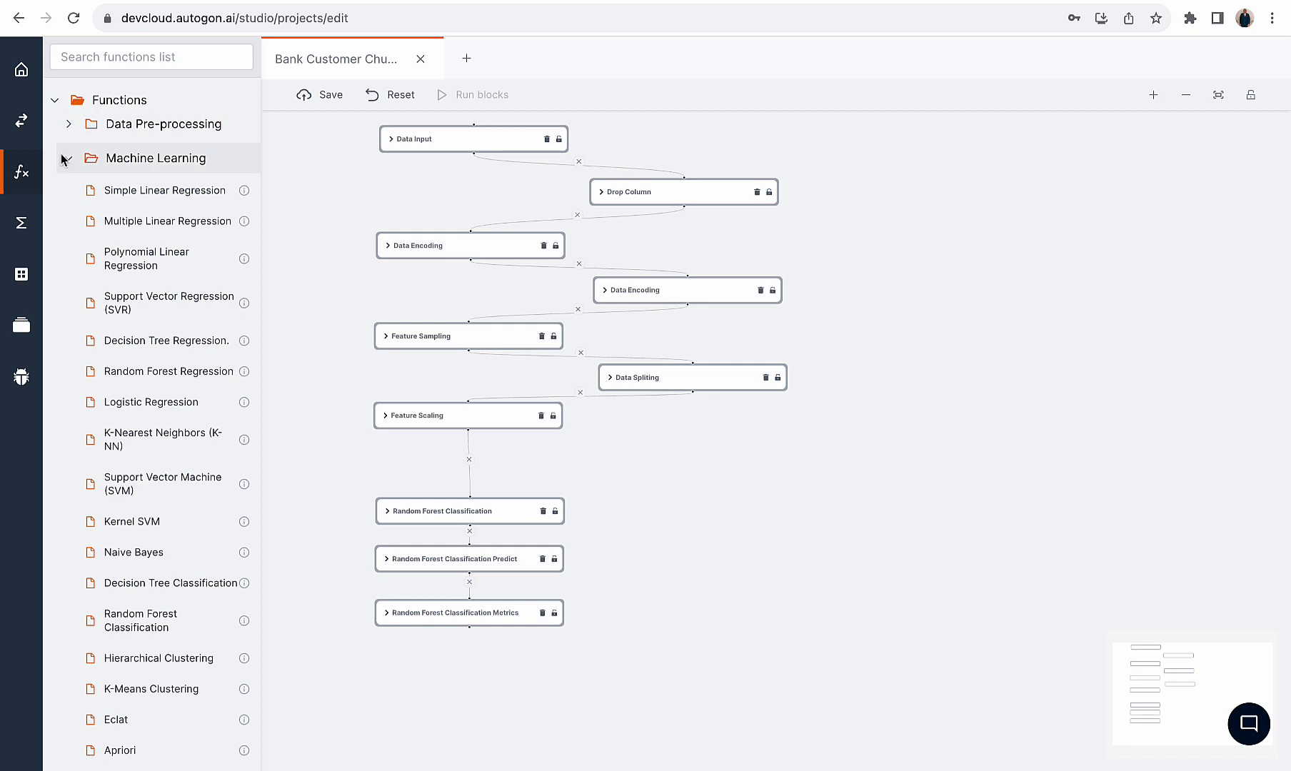
{"action": "left_click", "coordinate": [63, 158]}
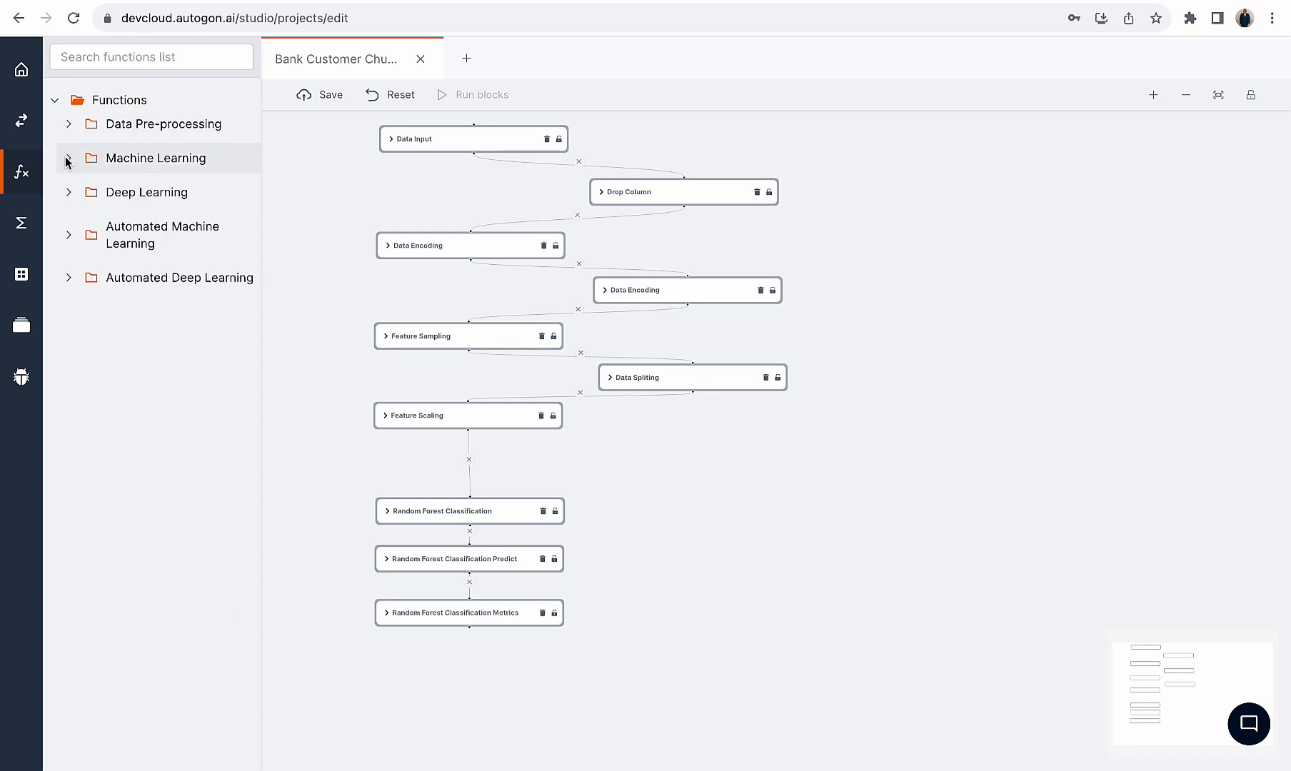
{"action": "left_click", "coordinate": [71, 234]}
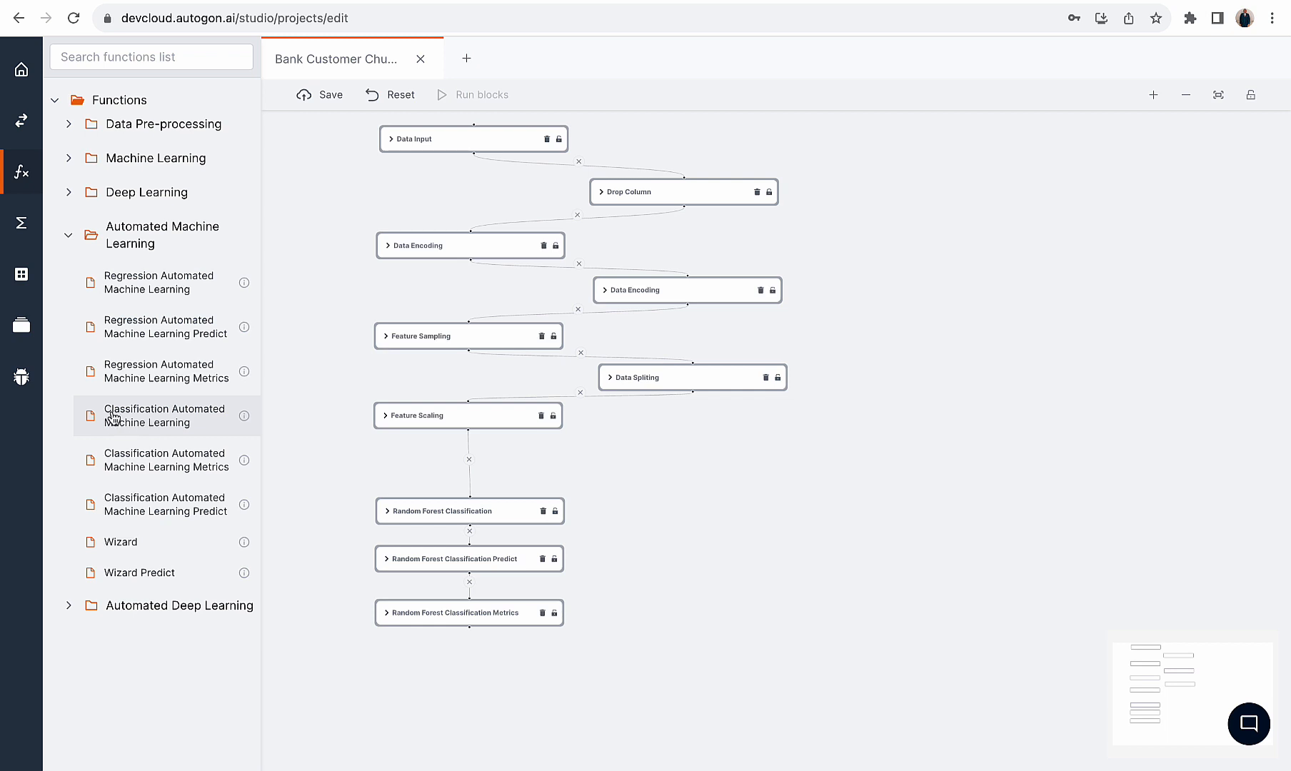
Add a Classification AutoML block and two AutoML Predict blocks, align them, and connect Feature Scaling
{"action": "left_click_drag", "start_coordinate": [113, 418], "coordinate": [669, 486]}
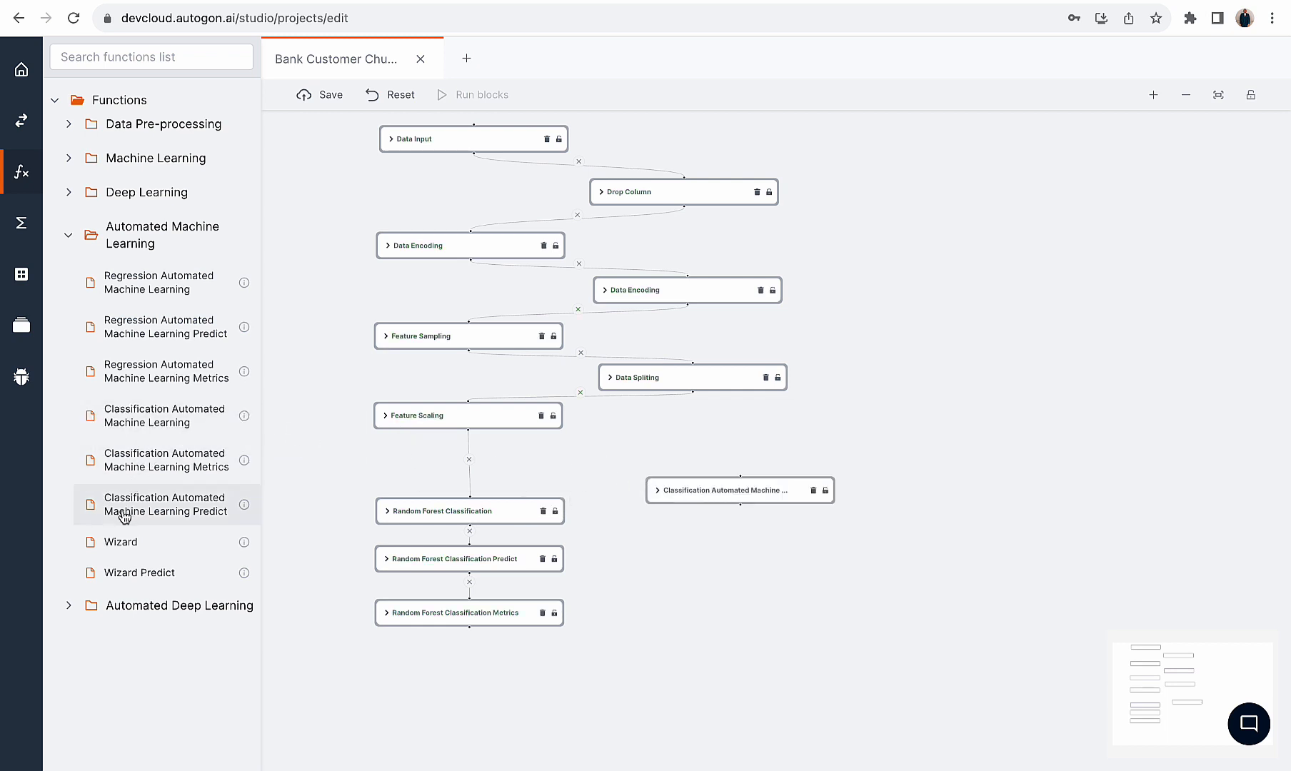
{"action": "left_click_drag", "start_coordinate": [125, 516], "coordinate": [664, 561]}
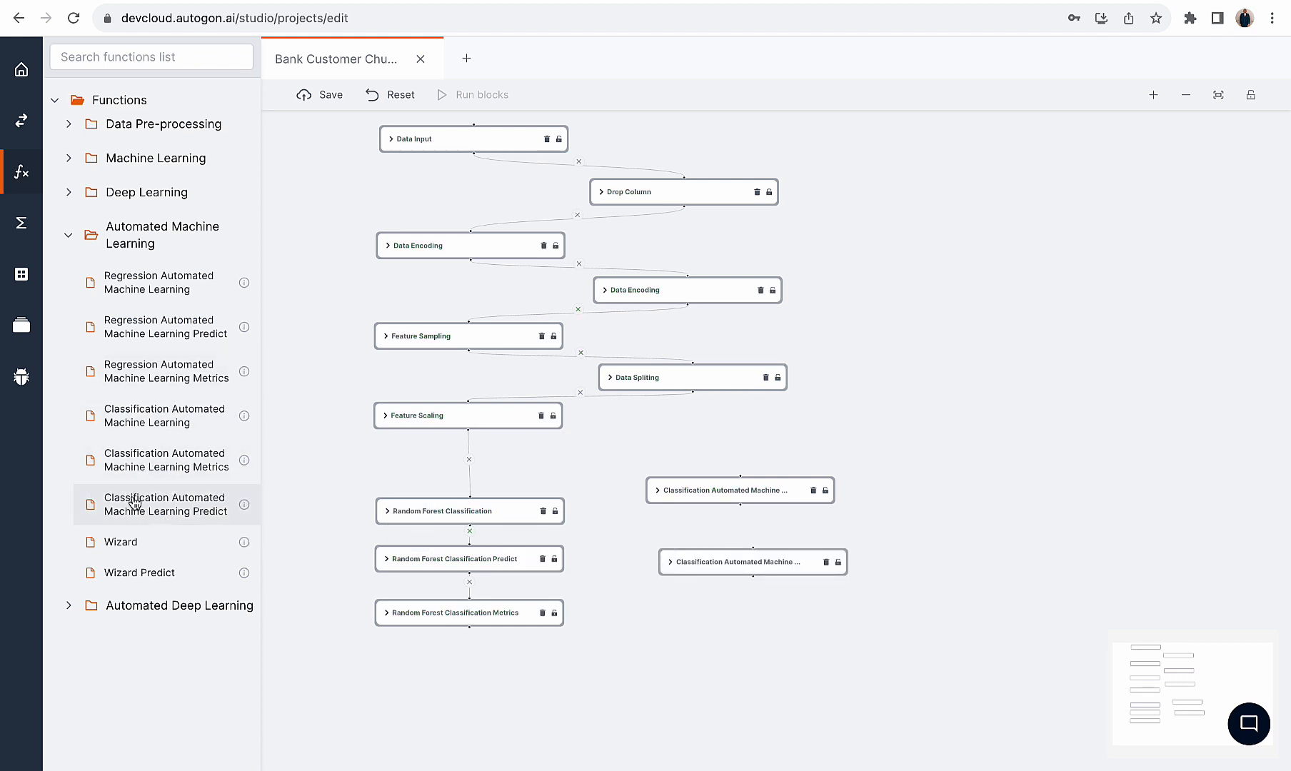
{"action": "left_click_drag", "start_coordinate": [134, 504], "coordinate": [697, 618]}
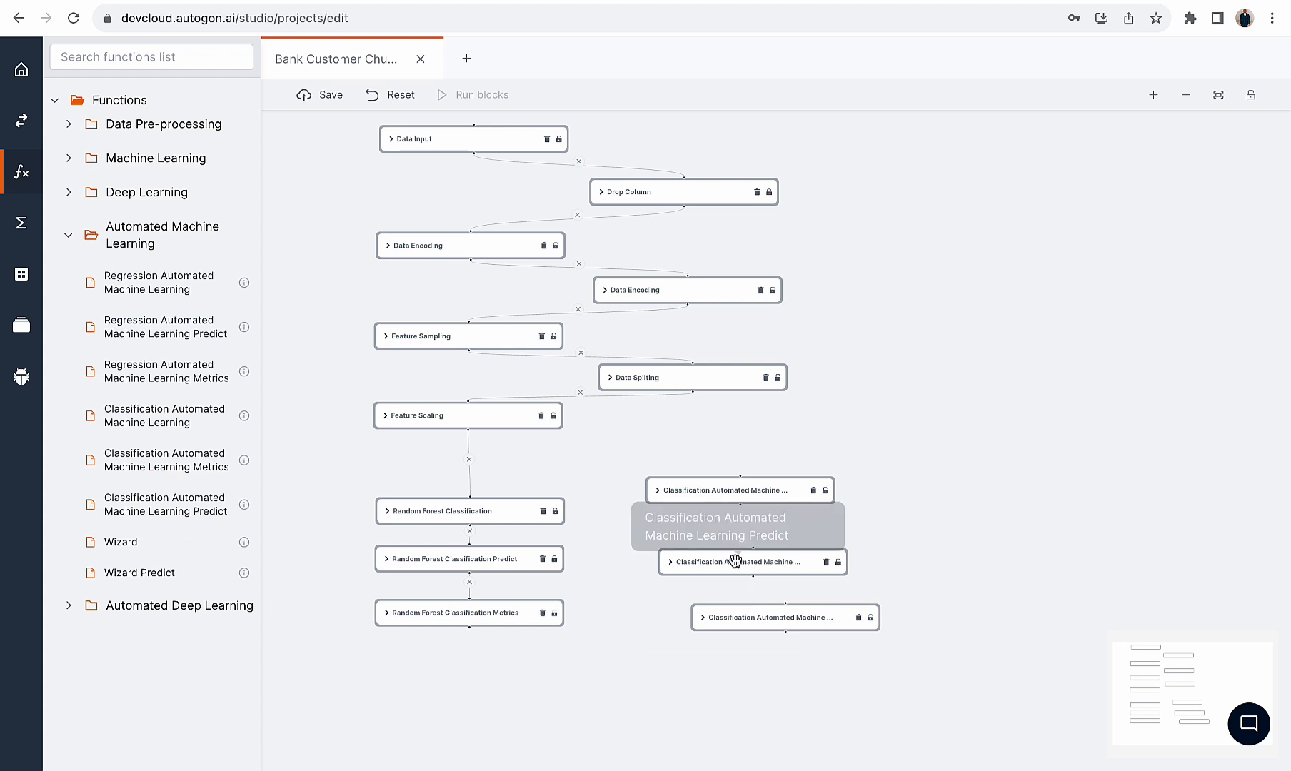
{"action": "left_click_drag", "start_coordinate": [735, 562], "coordinate": [720, 550]}
{"action": "left_click_drag", "start_coordinate": [745, 619], "coordinate": [700, 618]}
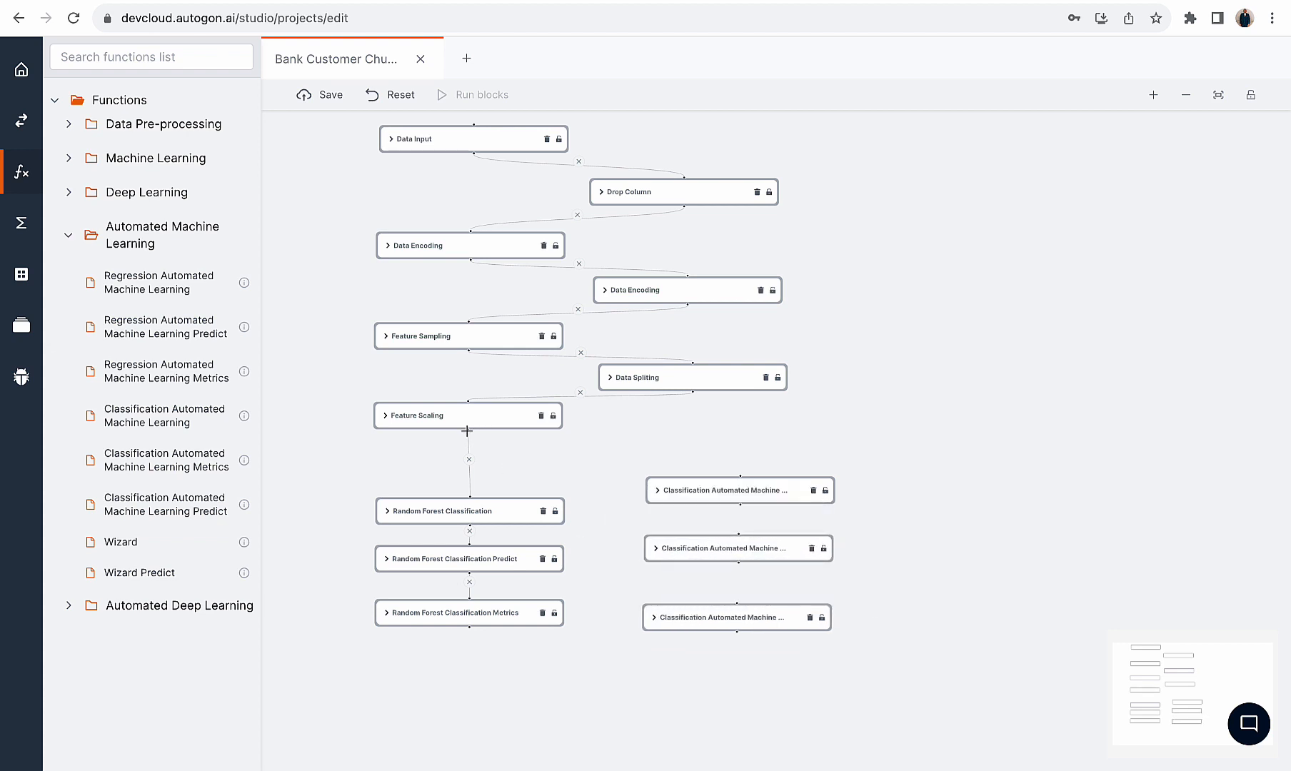
{"action": "left_click_drag", "start_coordinate": [467, 432], "coordinate": [737, 605]}
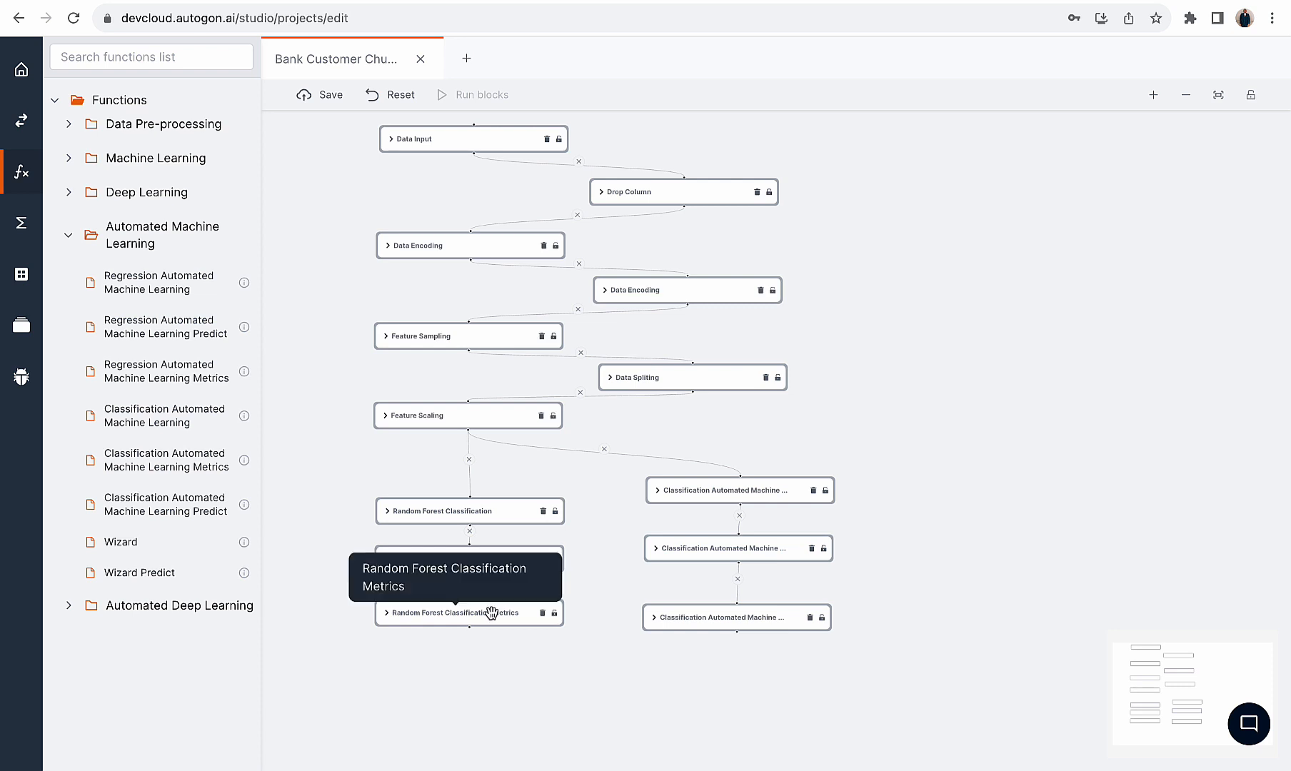
Give the AutoML classification block time left 120, run limit 20, model name amlcp, then run it
{"action": "left_click", "coordinate": [727, 490]}
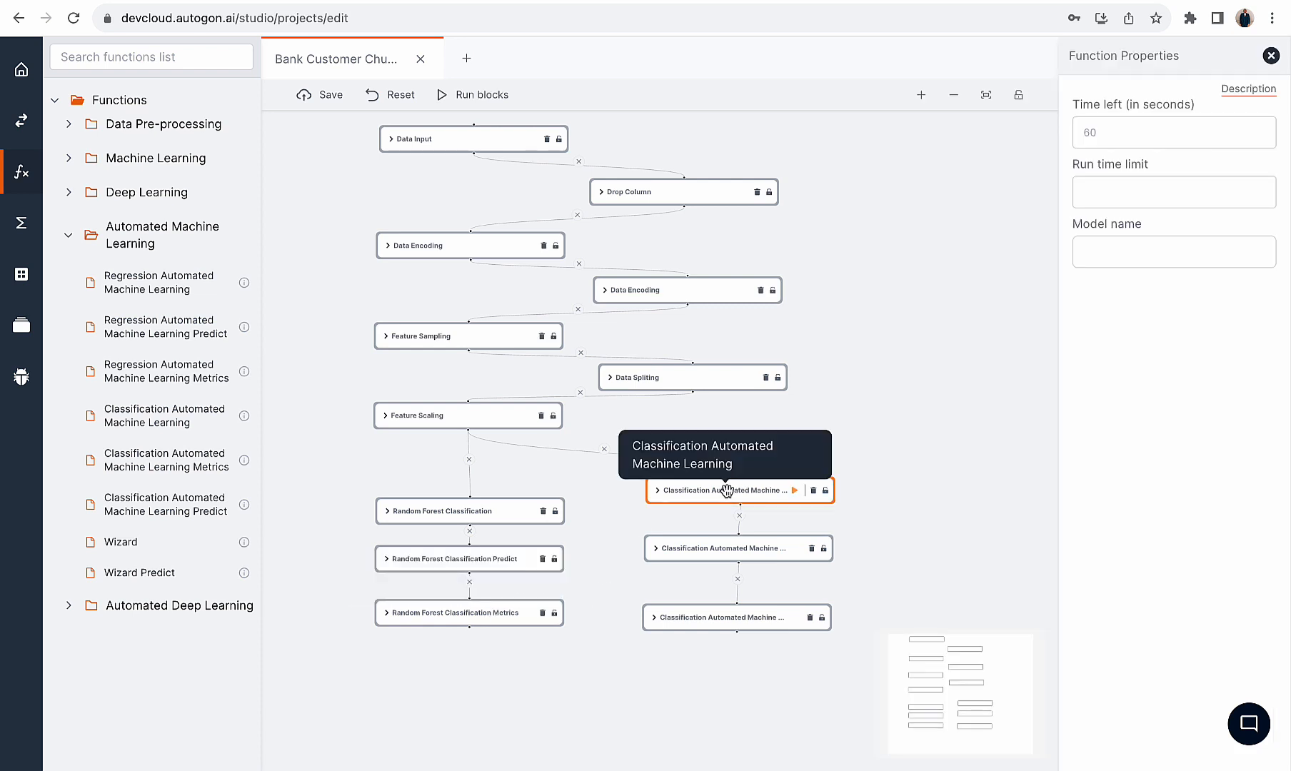
{"action": "left_click", "coordinate": [1107, 134]}
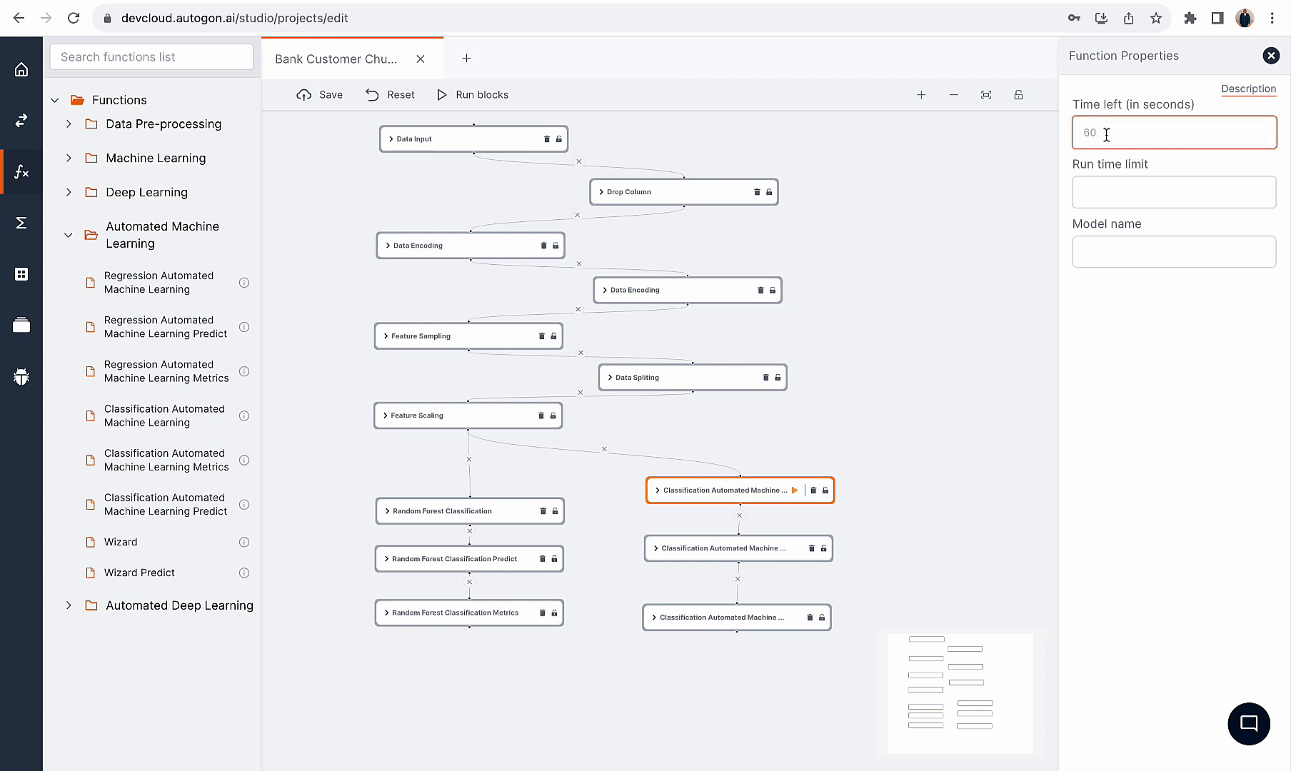
{"action": "type", "text": "120"}
{"action": "left_click", "coordinate": [1122, 191]}
{"action": "type", "text": "20"}
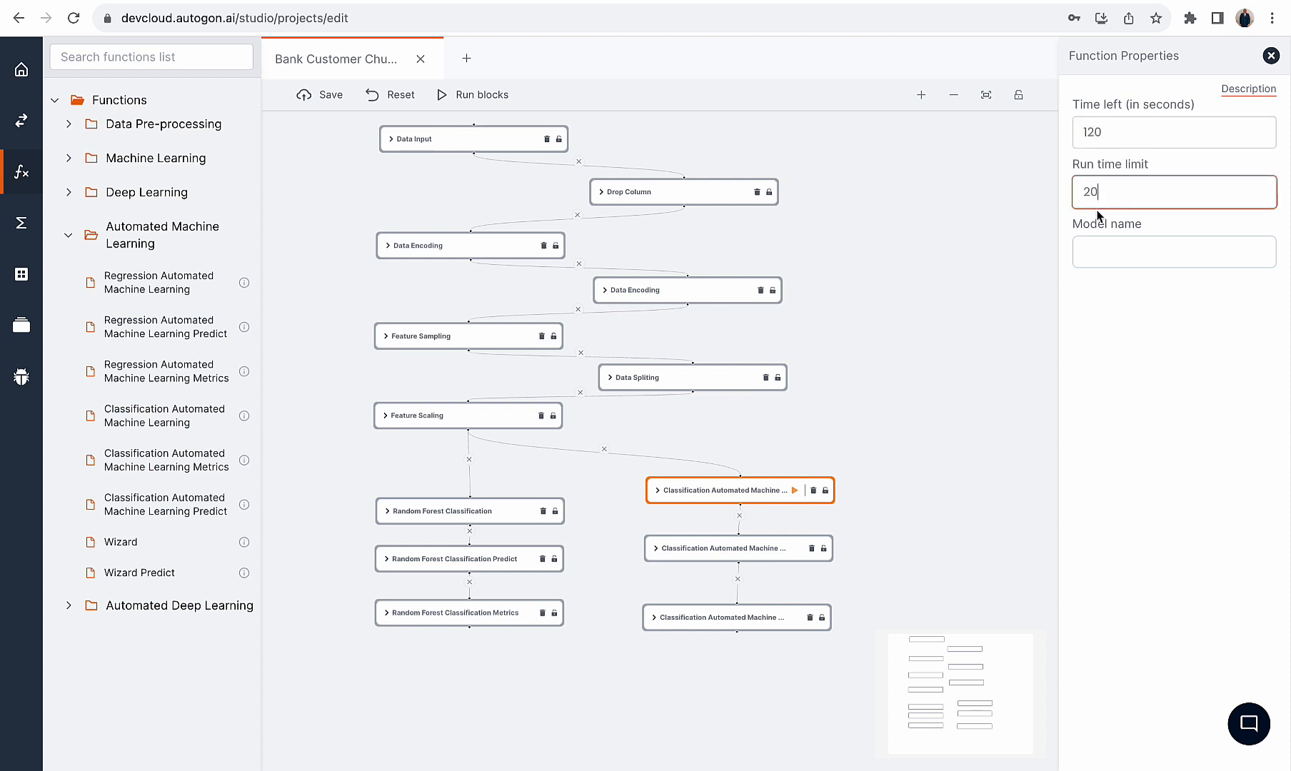
{"action": "left_click", "coordinate": [1098, 251]}
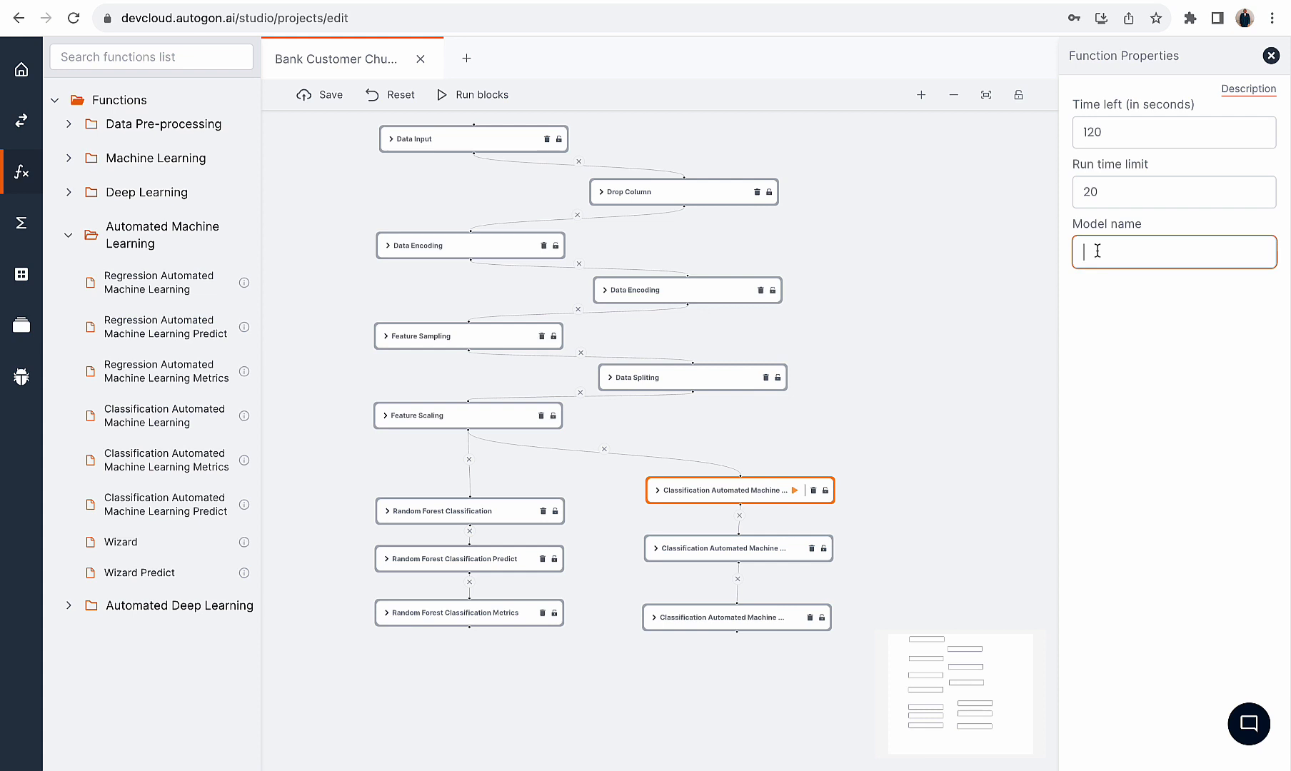
{"action": "type", "text": "amlcp"}
{"action": "left_click_drag", "start_coordinate": [1136, 254], "coordinate": [1053, 253]}
{"action": "left_click", "coordinate": [795, 490]}
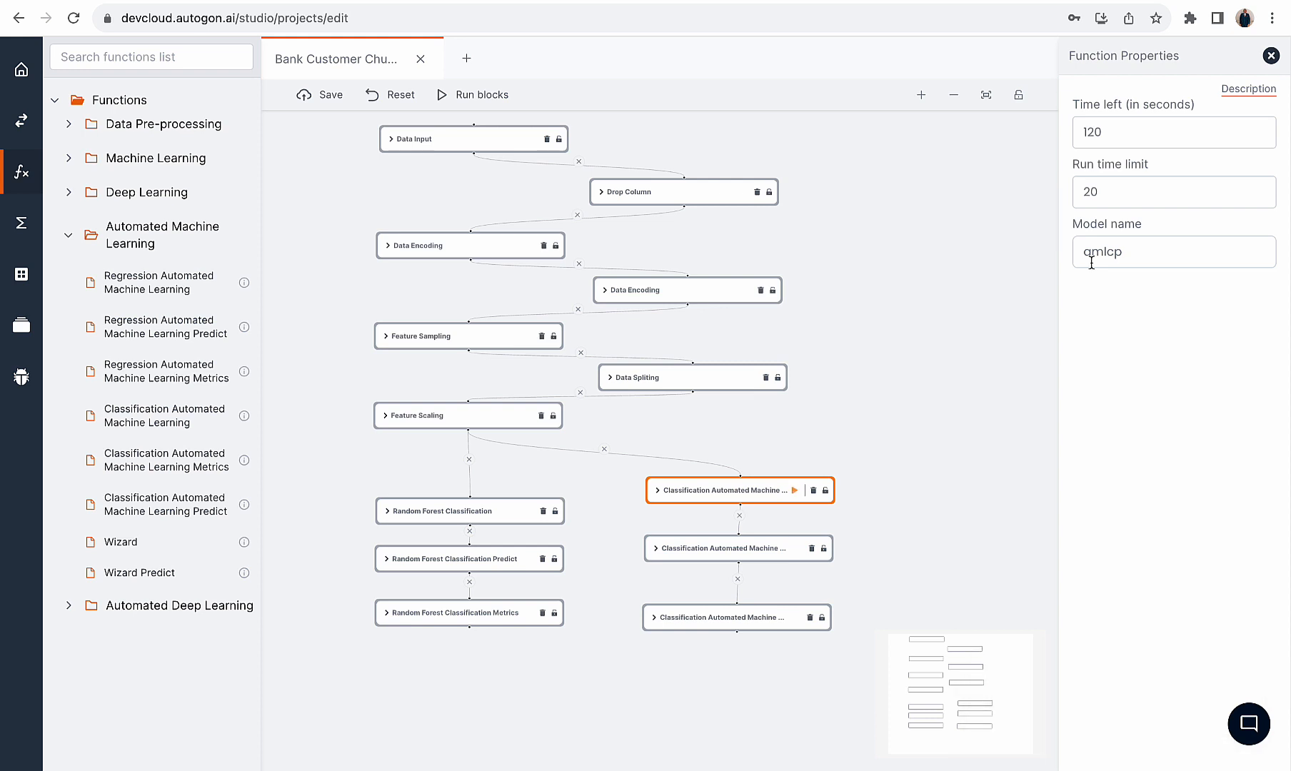
{"action": "left_click", "coordinate": [743, 490]}
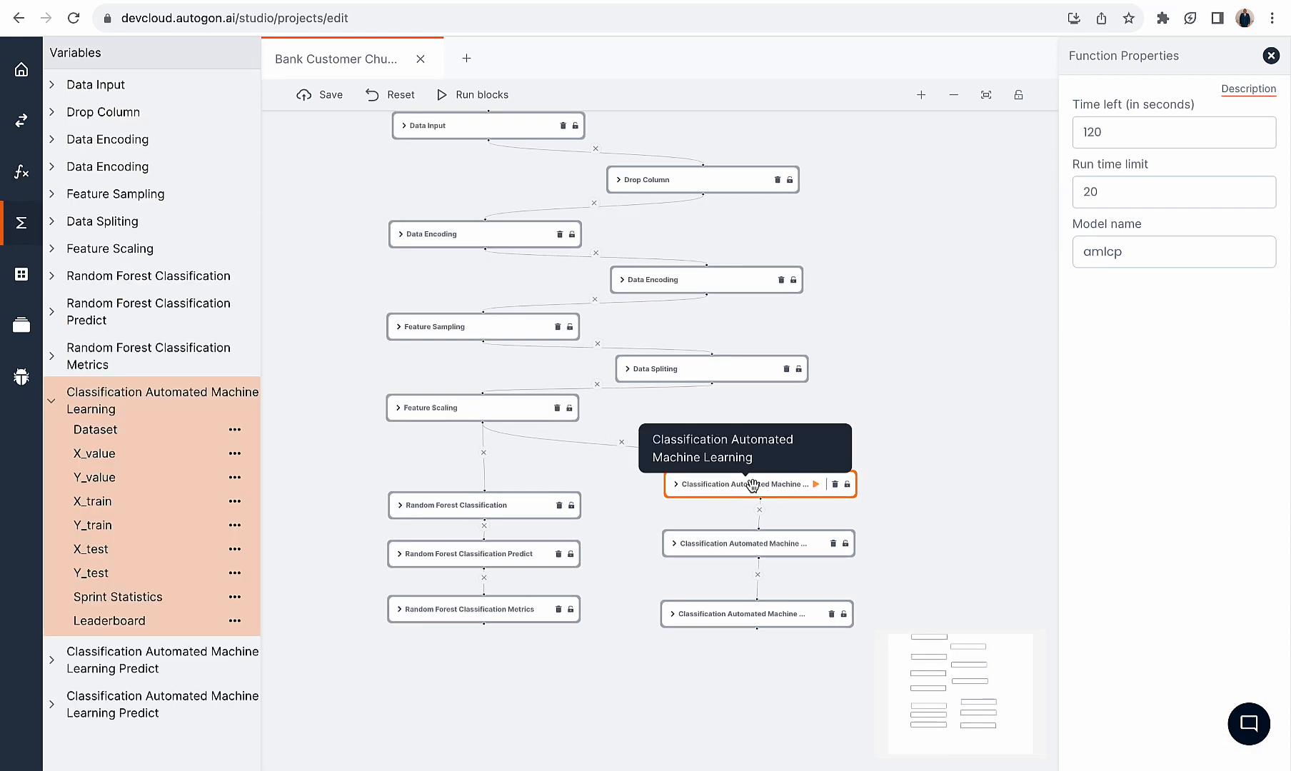
{"action": "left_click", "coordinate": [137, 602]}
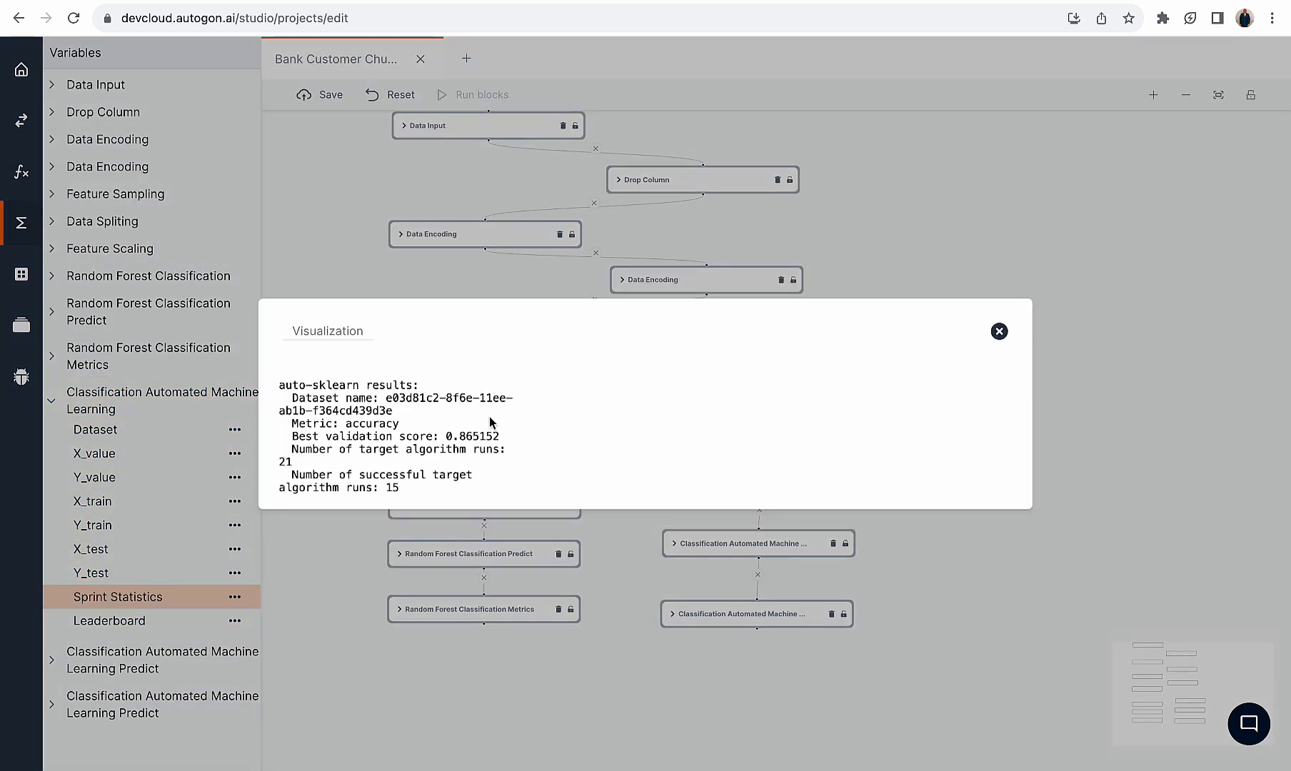
{"action": "scroll", "coordinate": [489, 422], "scroll_direction": "down", "scroll_amount": 2}
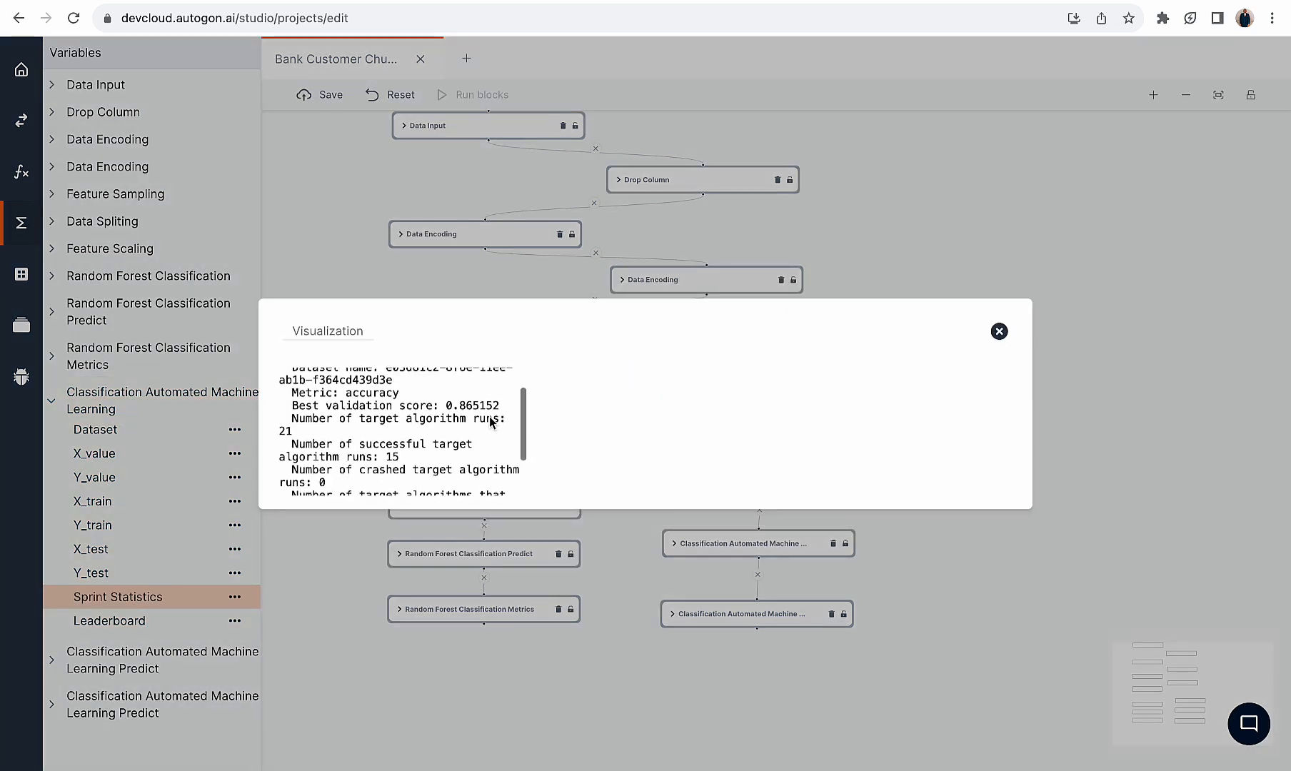
{"action": "left_click_drag", "start_coordinate": [427, 463], "coordinate": [296, 457]}
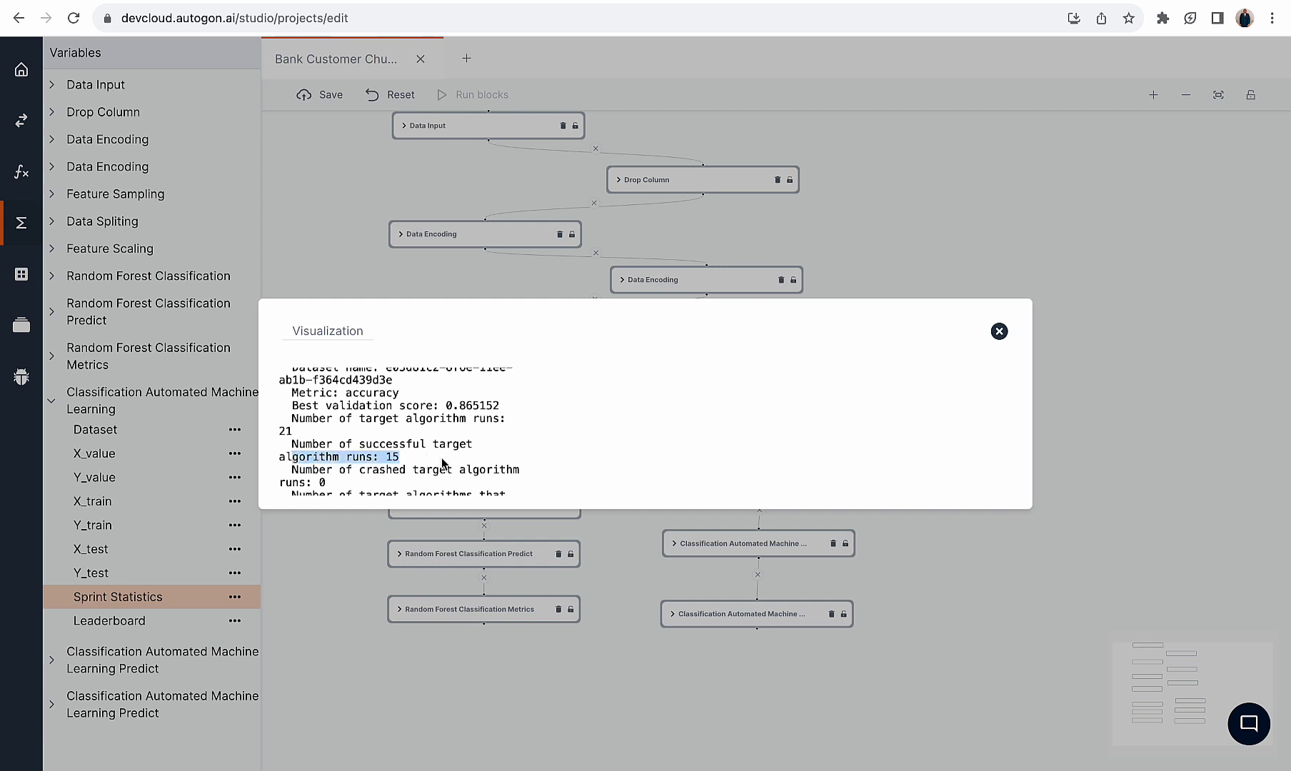
{"action": "scroll", "coordinate": [442, 463], "scroll_direction": "down", "scroll_amount": 2}
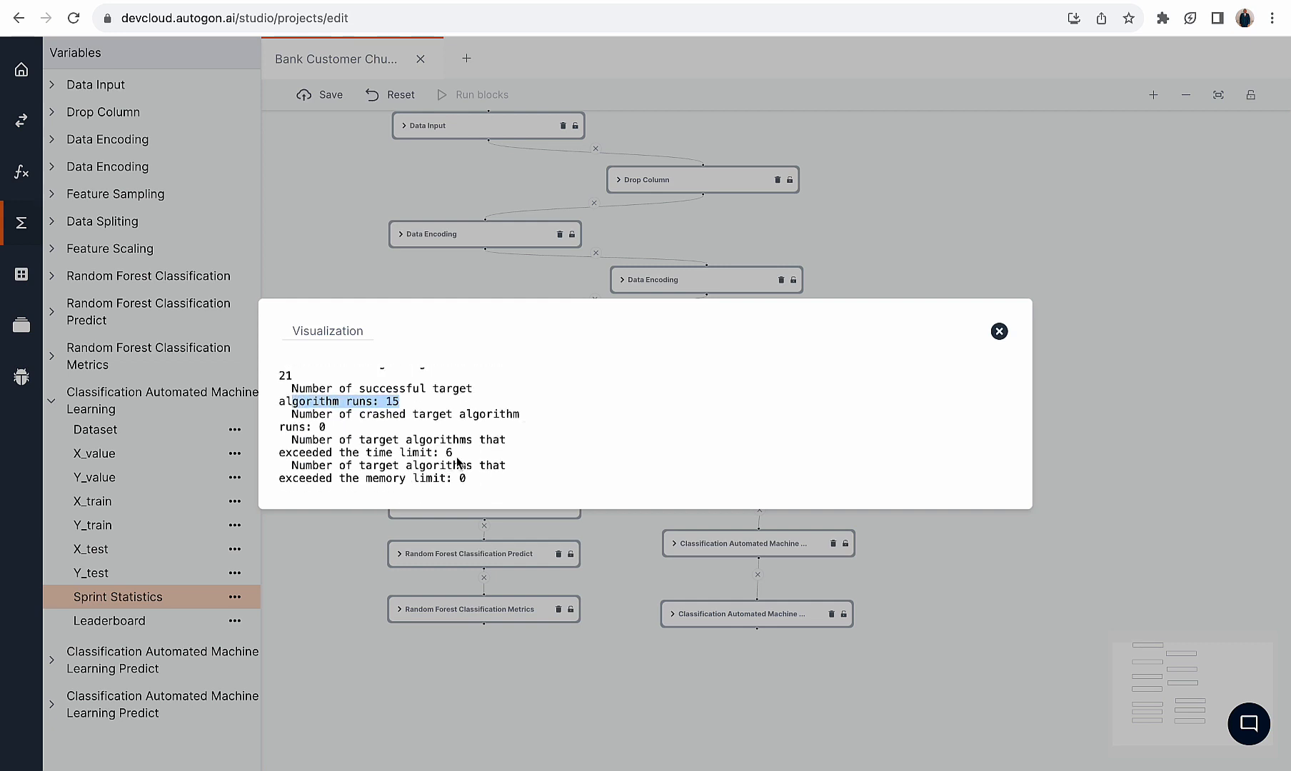
{"action": "scroll", "coordinate": [458, 462], "scroll_direction": "up", "scroll_amount": 5}
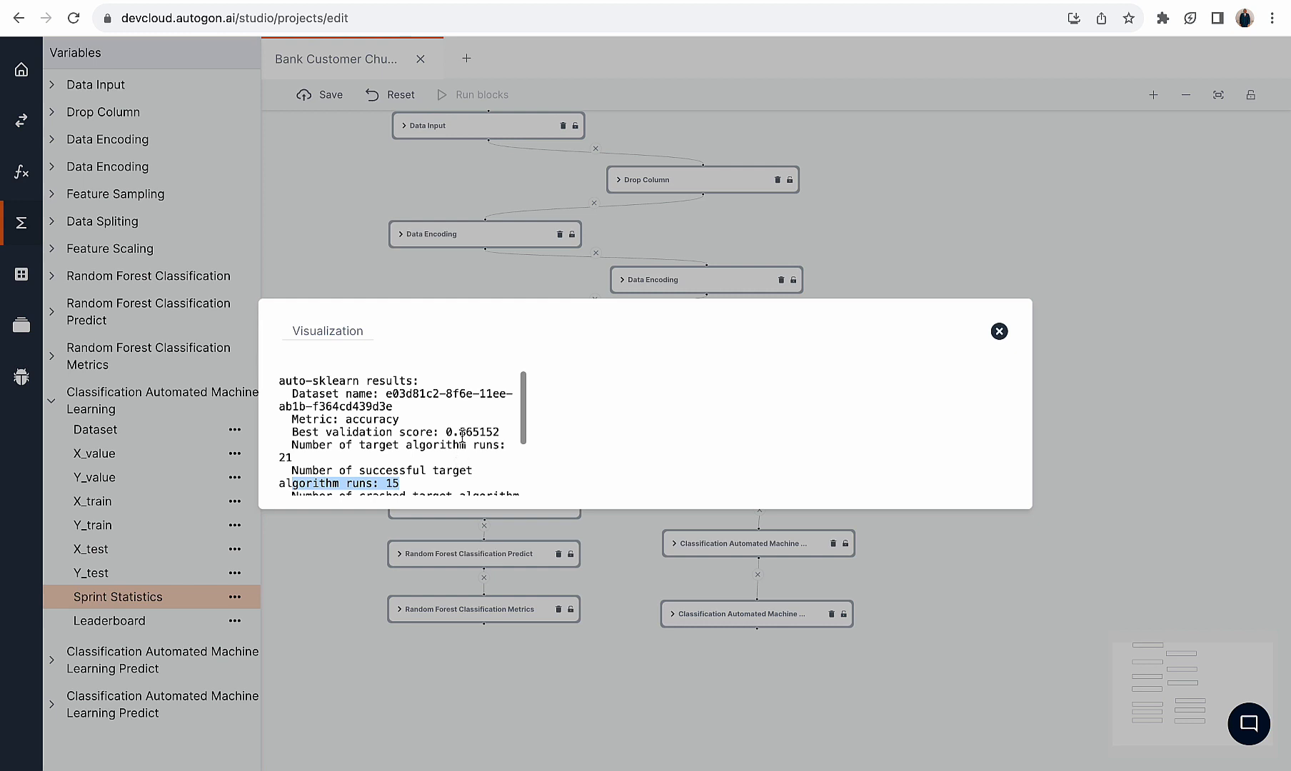
{"action": "left_click_drag", "start_coordinate": [293, 433], "coordinate": [497, 431]}
{"action": "left_click", "coordinate": [489, 432]}
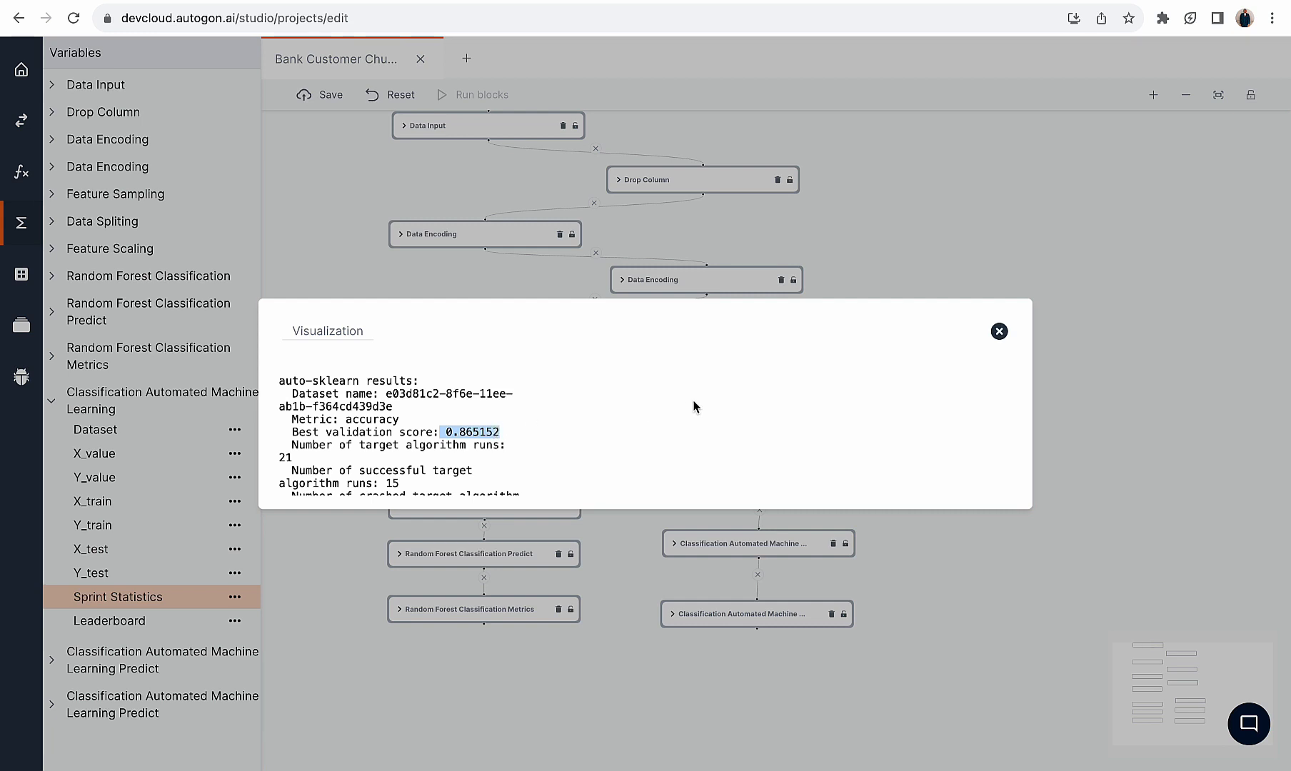
{"action": "left_click", "coordinate": [1000, 331]}
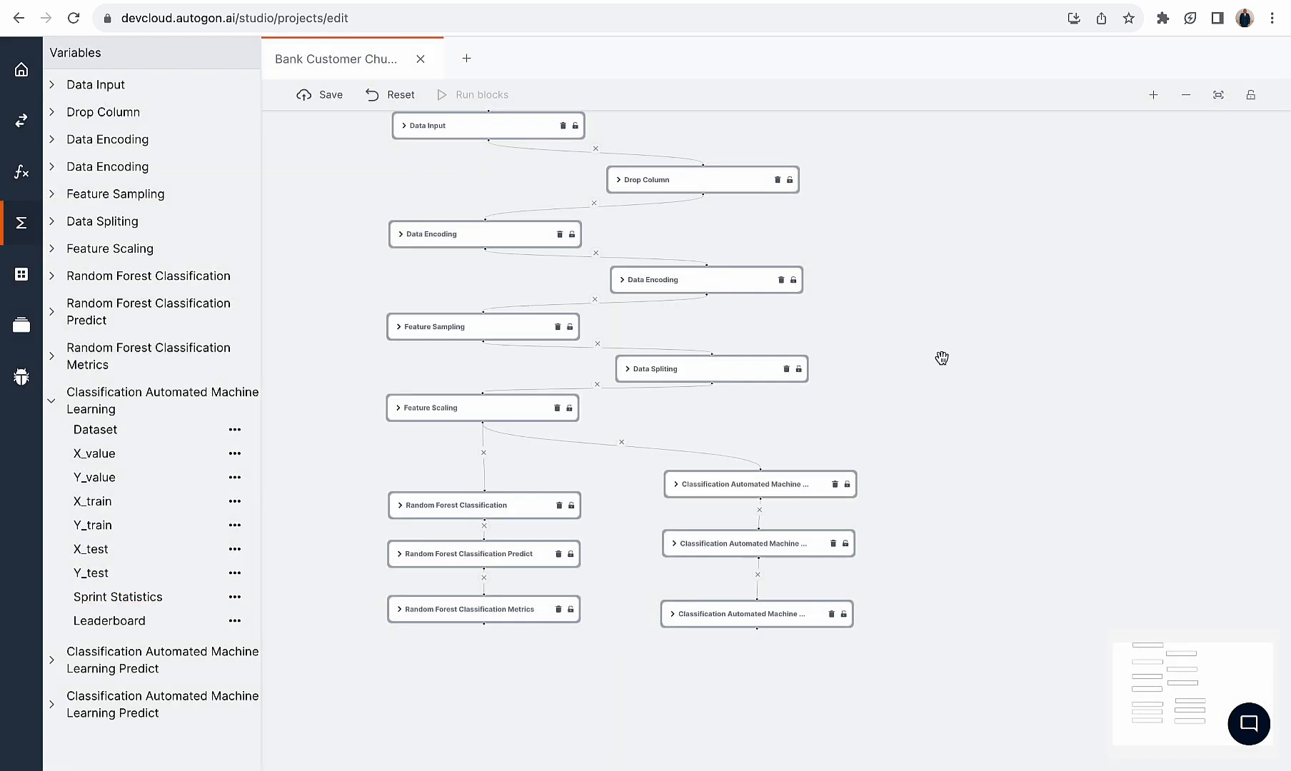
Set the first AutoML Predict block to model amlcp on the Default channel and run it
{"action": "left_click", "coordinate": [772, 544]}
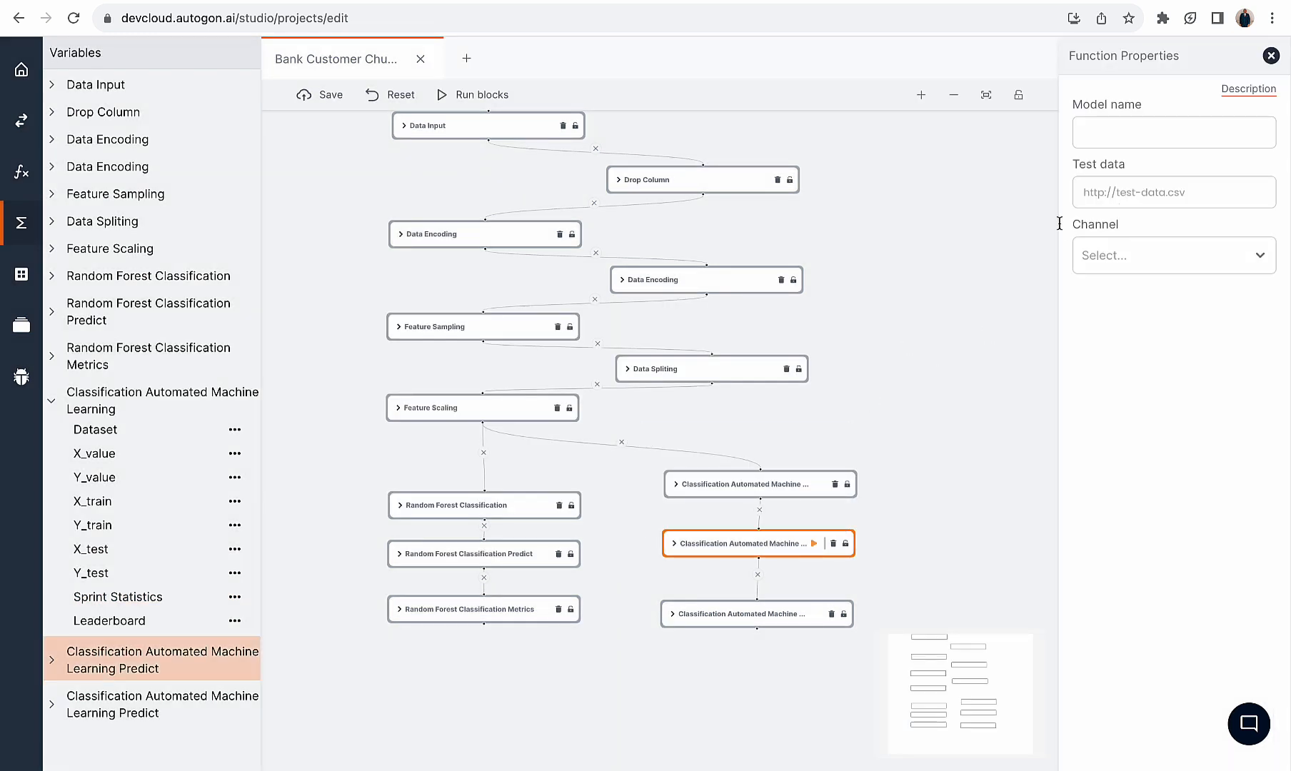
{"action": "left_click", "coordinate": [790, 486]}
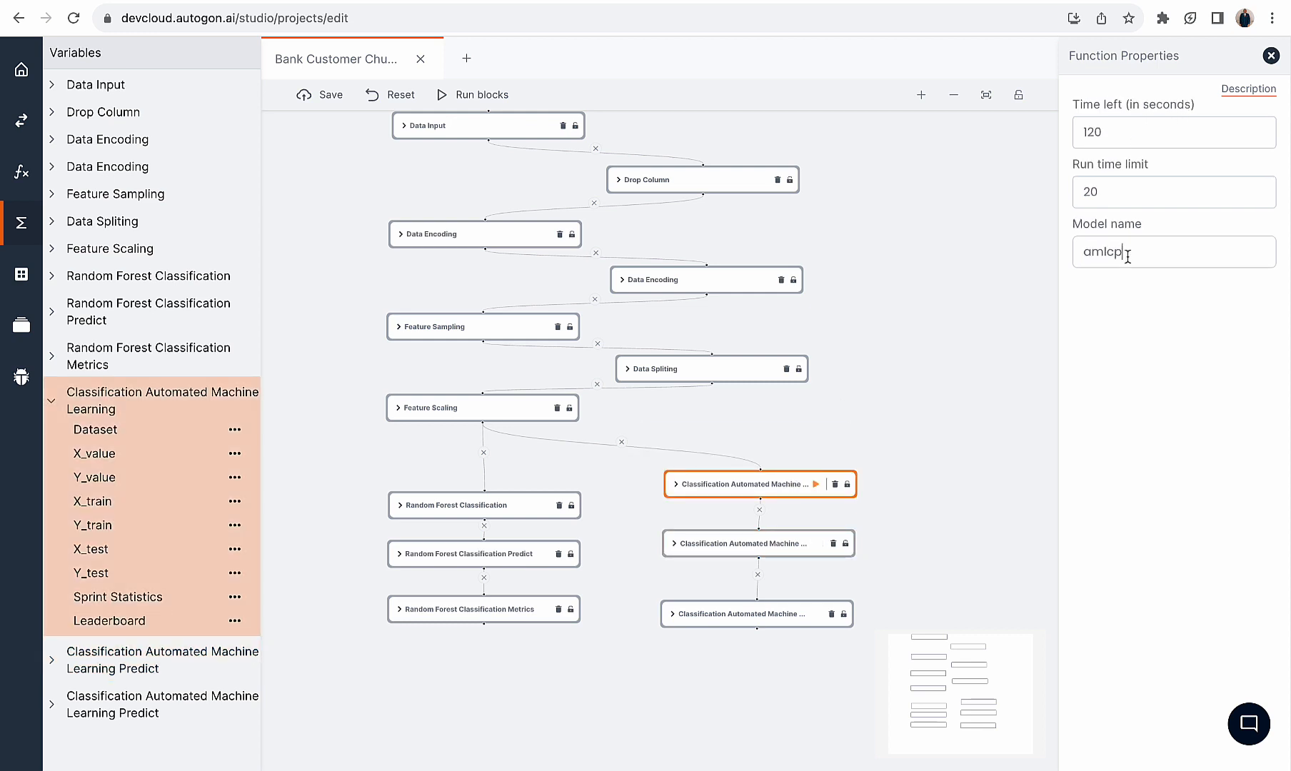
{"action": "left_click_drag", "start_coordinate": [1128, 256], "coordinate": [1062, 255]}
{"action": "key", "text": "ctrl+c"}
{"action": "left_click", "coordinate": [777, 543]}
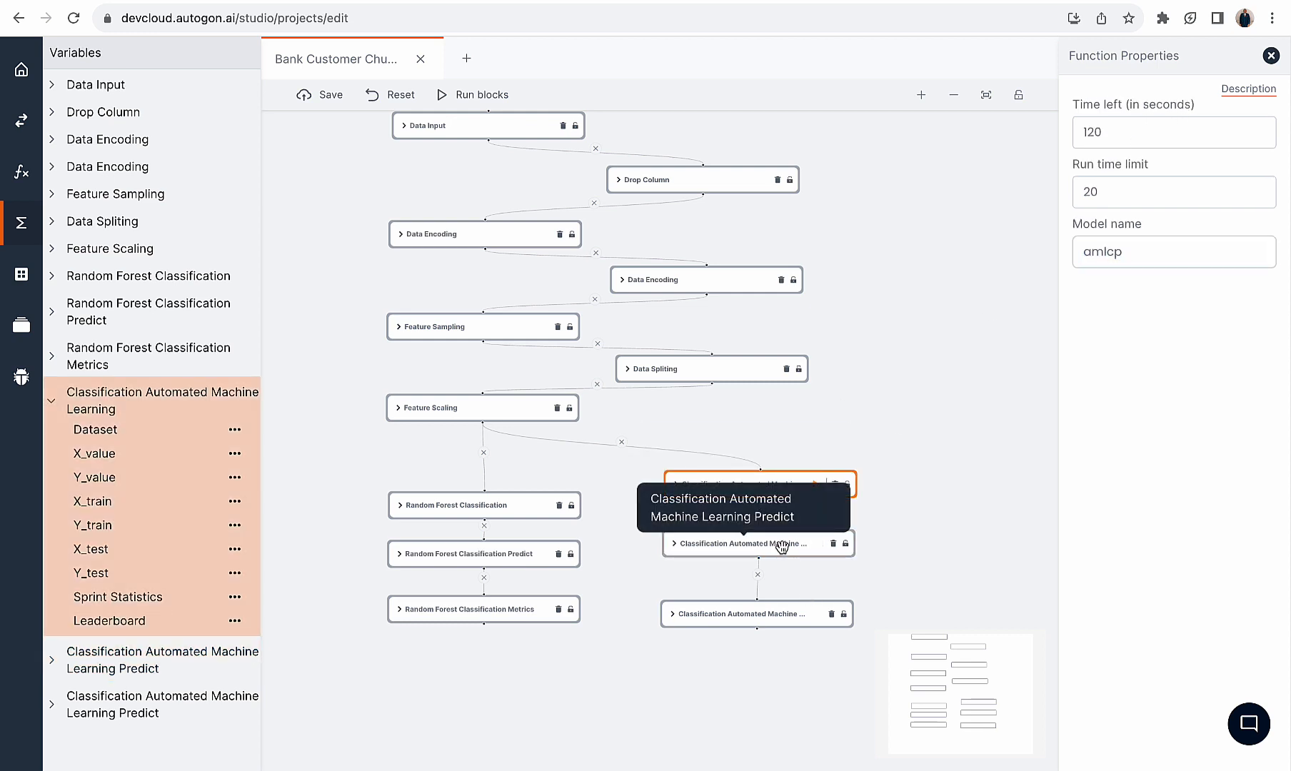
{"action": "left_click", "coordinate": [1102, 139]}
{"action": "key", "text": "ctrl+v"}
{"action": "left_click", "coordinate": [1127, 260]}
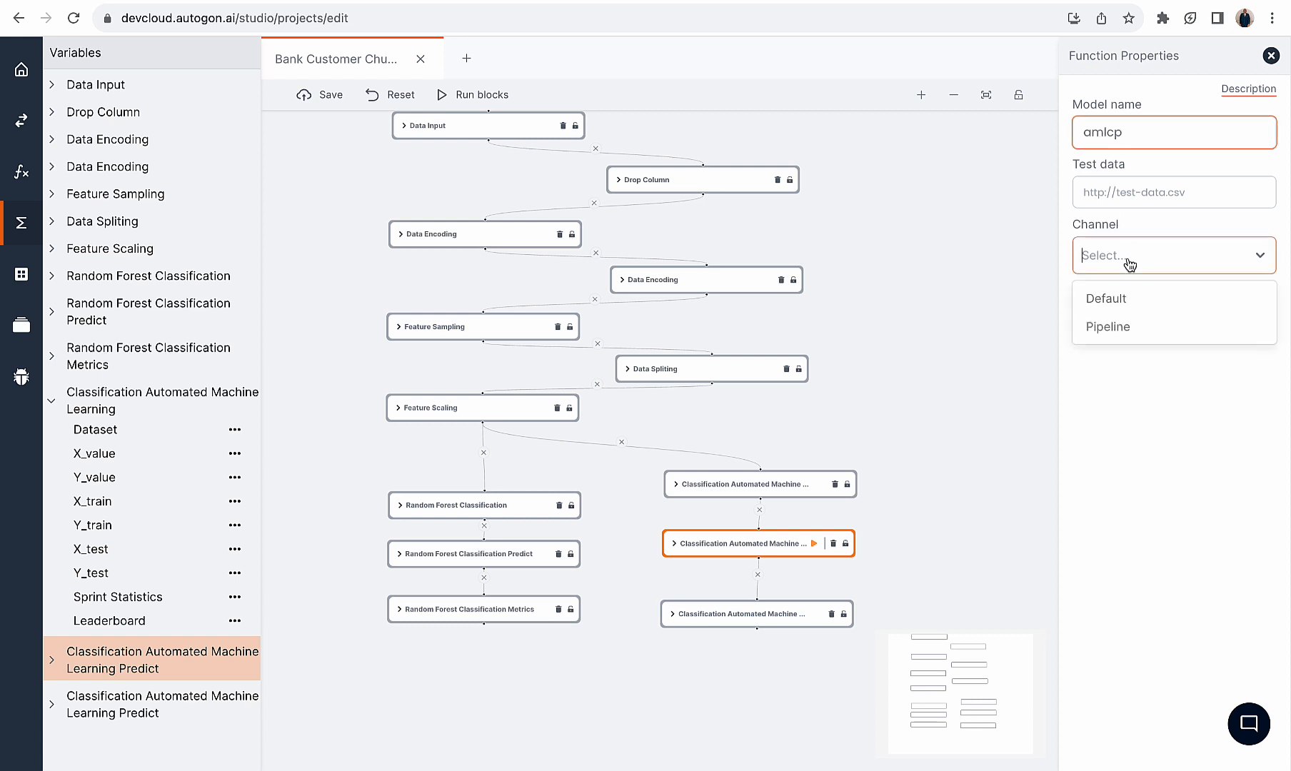
{"action": "left_click", "coordinate": [1122, 306]}
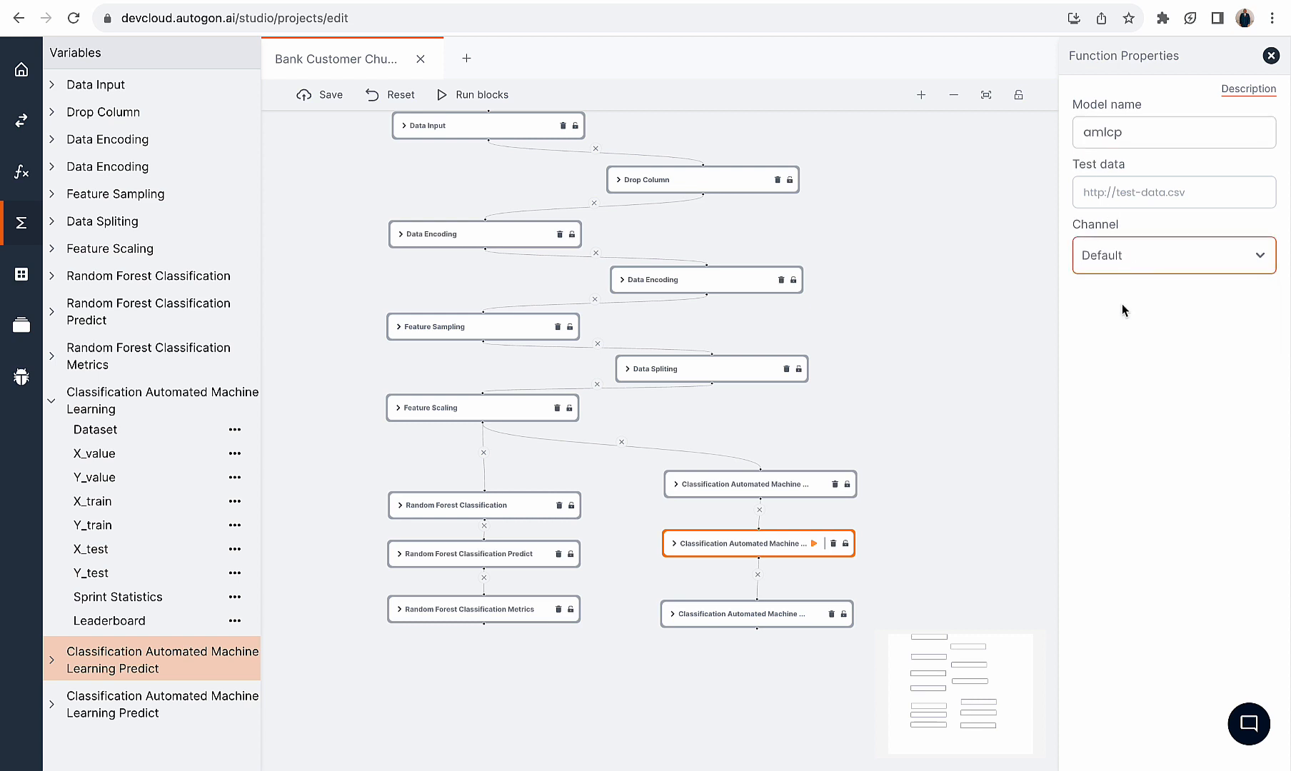
{"action": "left_click", "coordinate": [814, 544]}
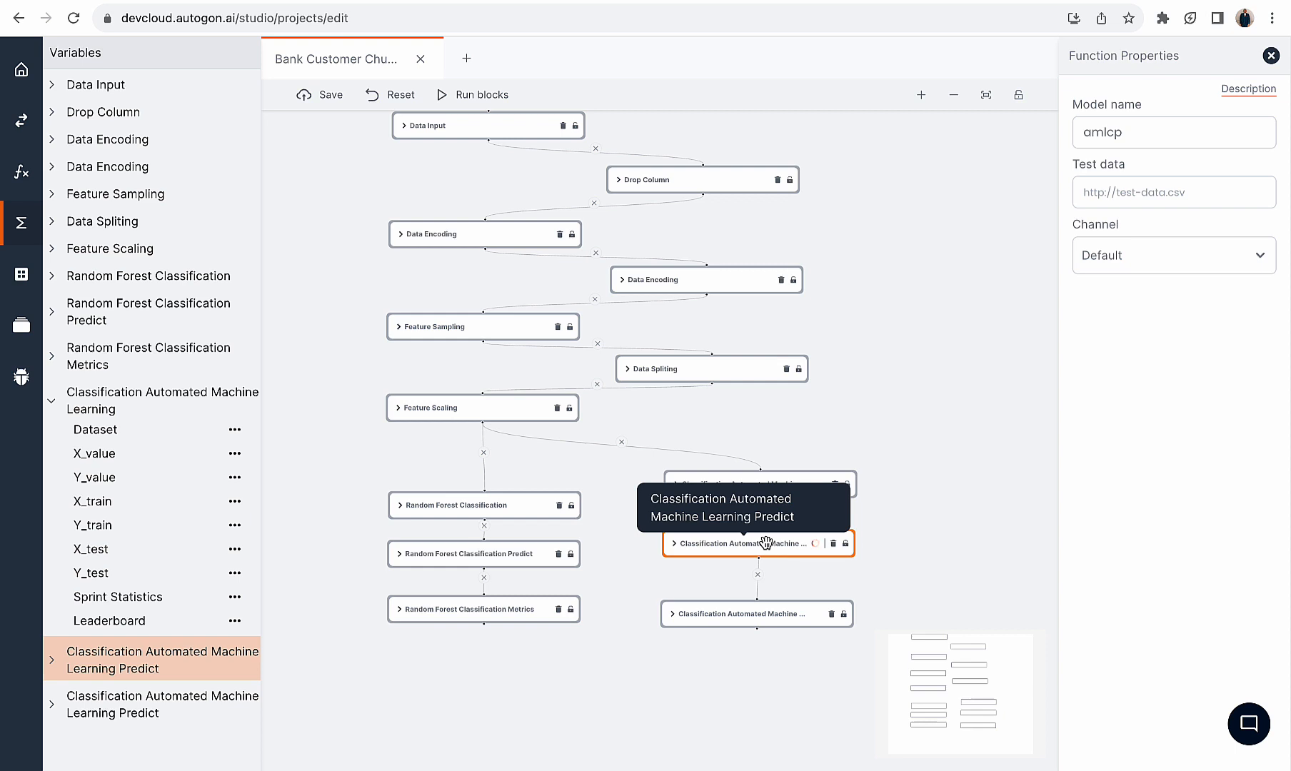
Set the second AutoML Predict block to model amlcp on the Default channel
{"action": "left_click", "coordinate": [756, 613]}
{"action": "left_click", "coordinate": [1150, 125]}
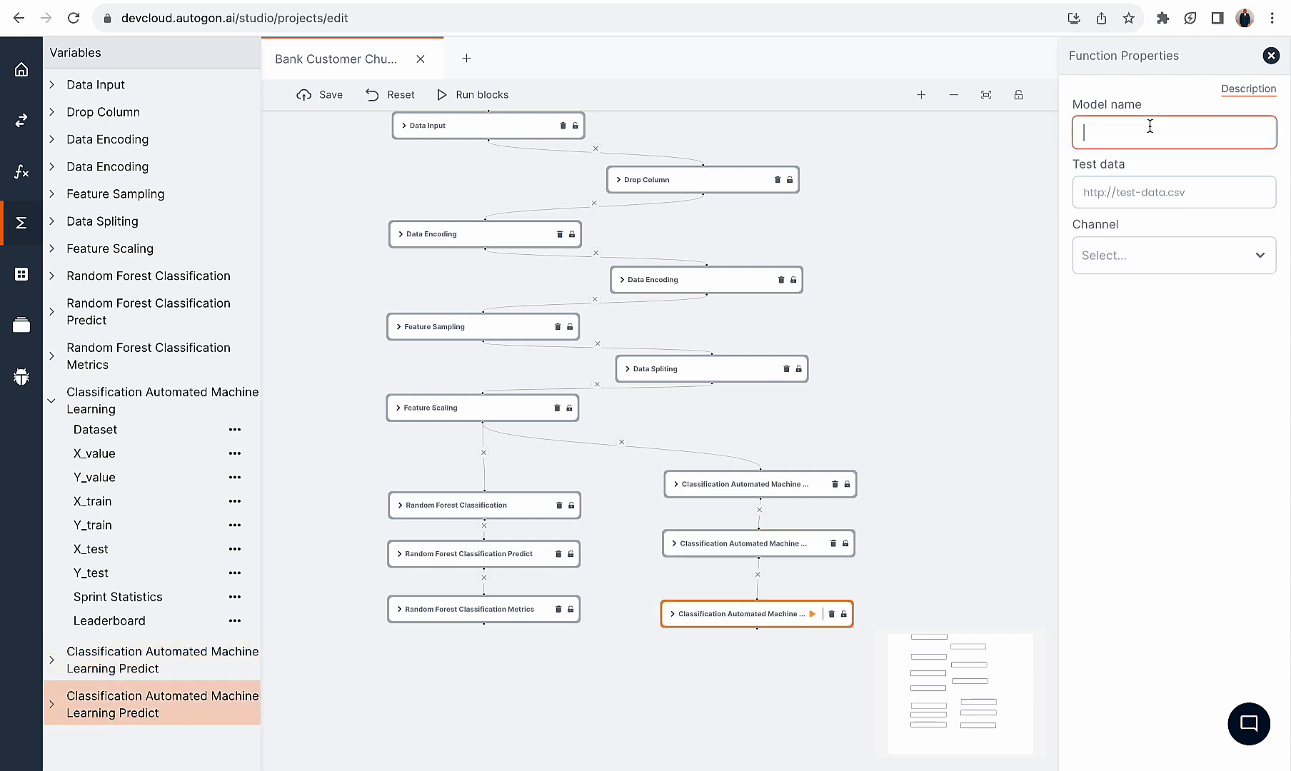
{"action": "type", "text": "amlcp"}
{"action": "left_click", "coordinate": [1153, 265]}
{"action": "left_click", "coordinate": [1135, 297]}
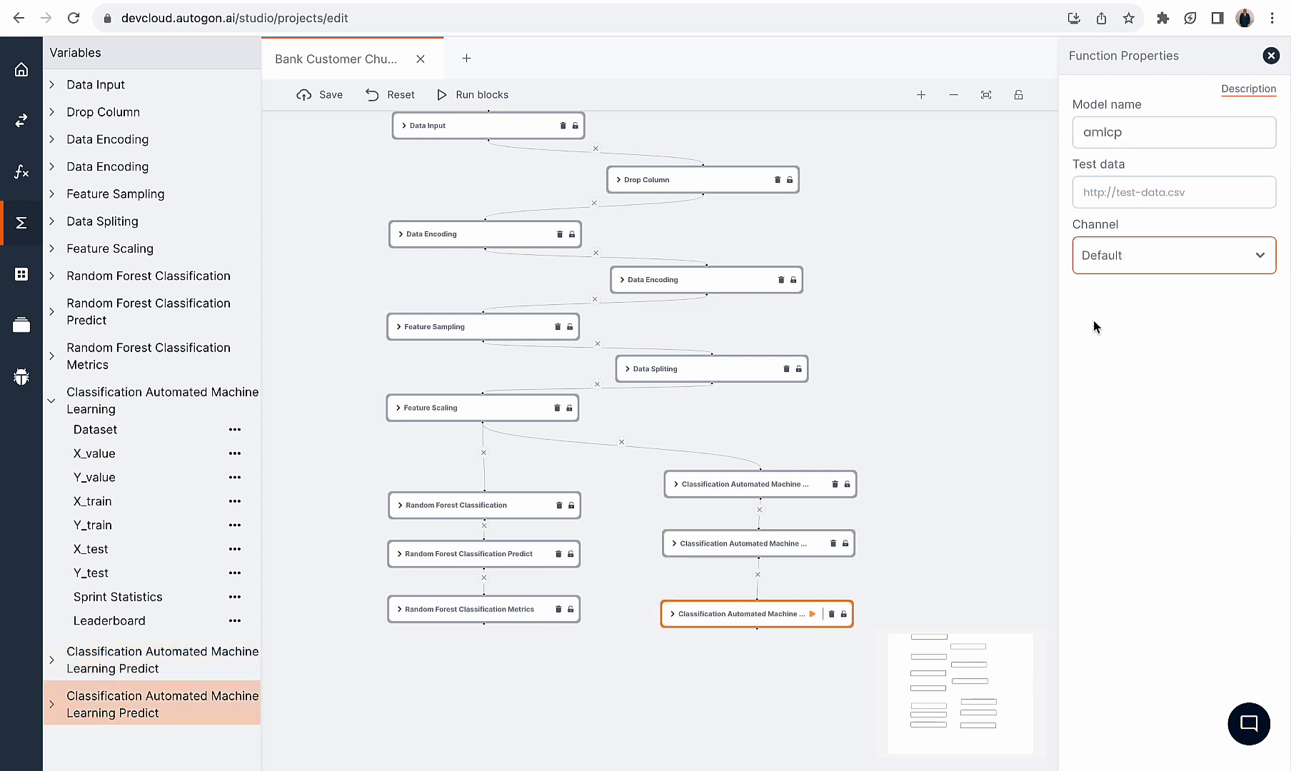
{"action": "left_click", "coordinate": [764, 544]}
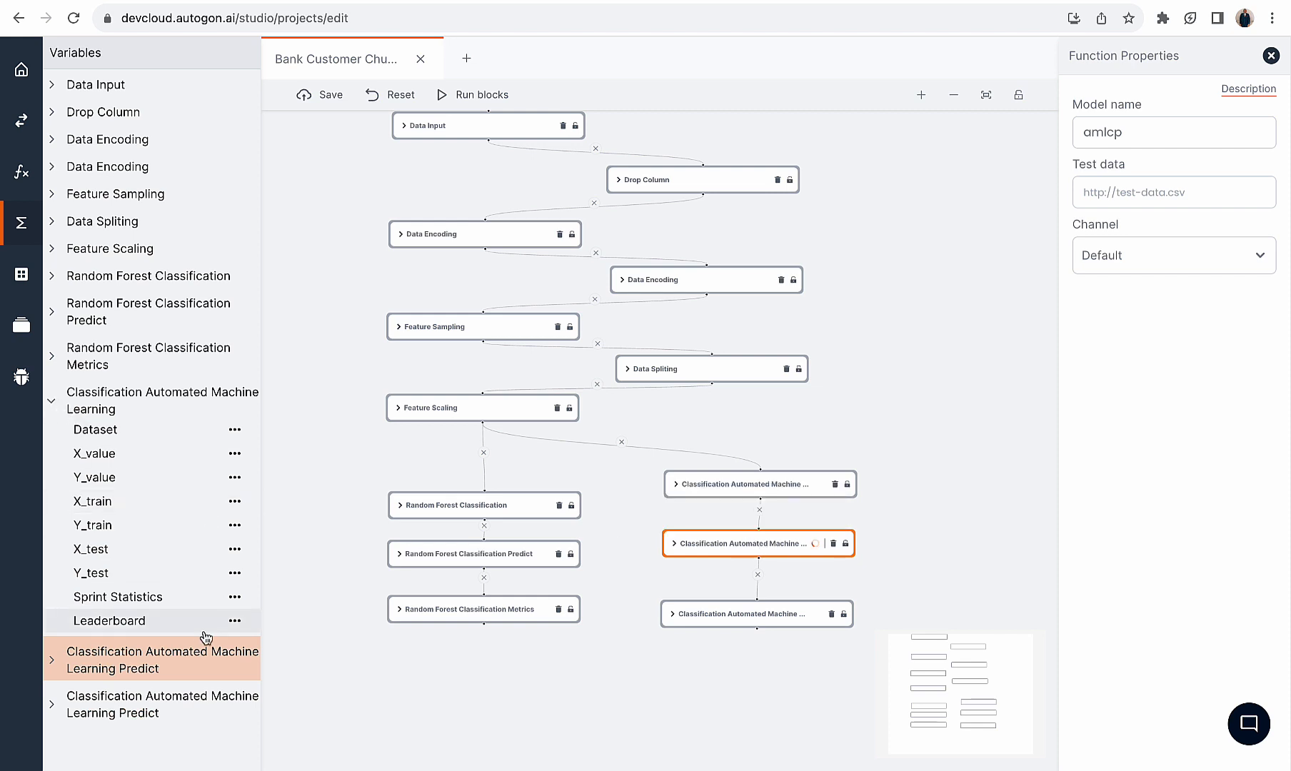
Review the AutoML leaderboard, noting extra_trees as the top-ranked model
{"action": "left_click", "coordinate": [175, 627]}
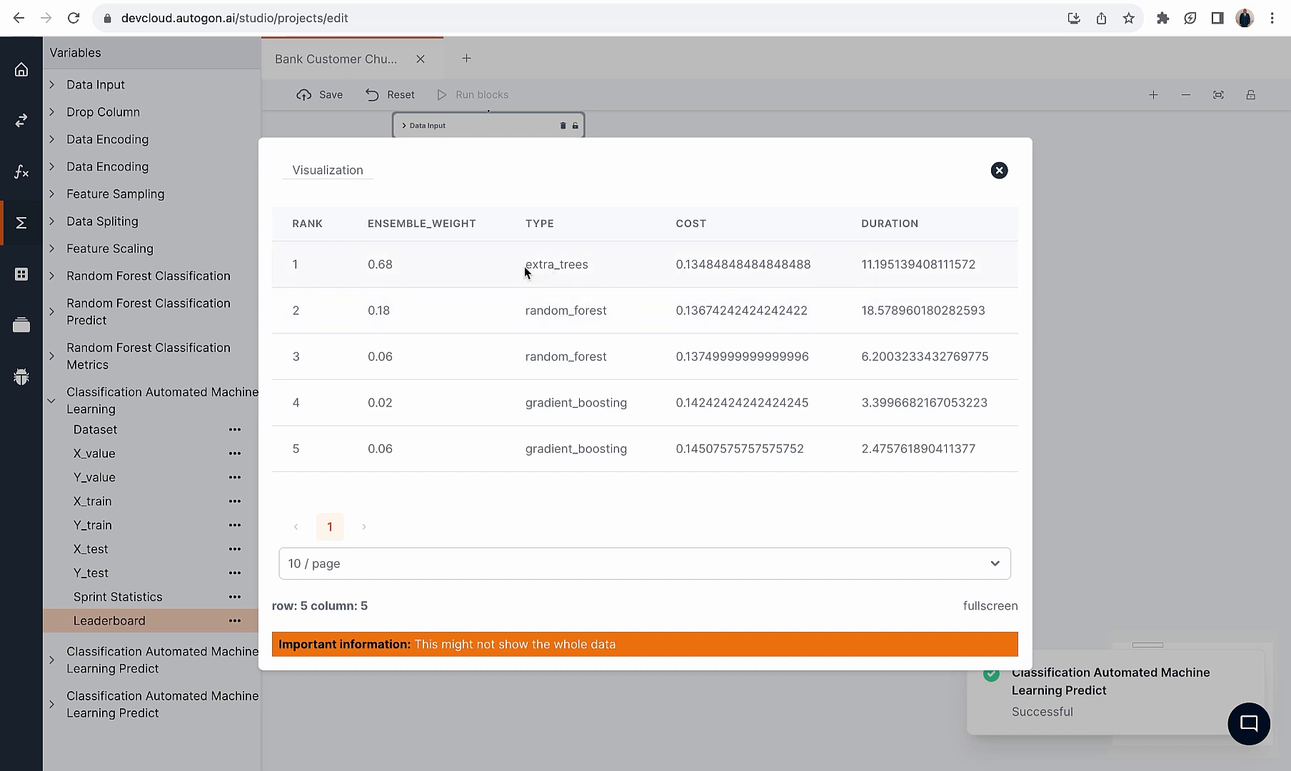
{"action": "left_click_drag", "start_coordinate": [525, 267], "coordinate": [606, 272]}
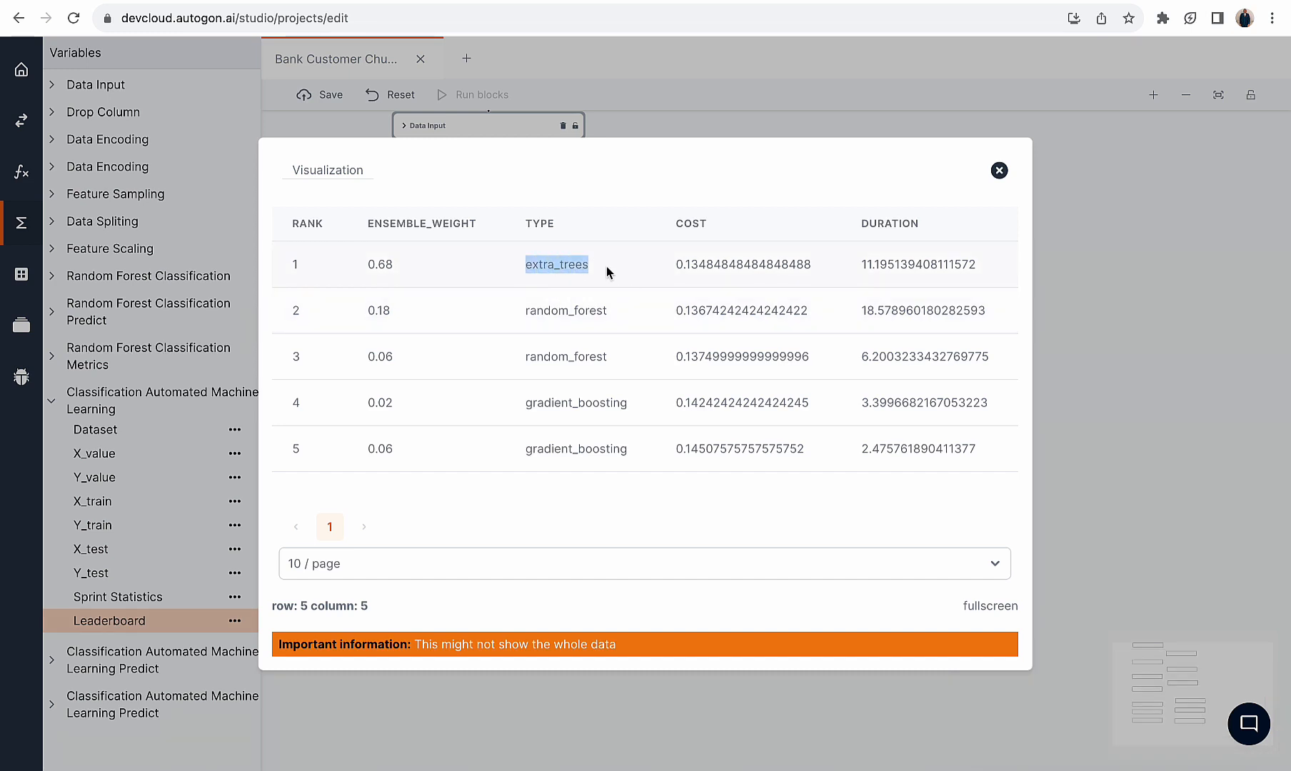
{"action": "left_click", "coordinate": [1000, 171]}
Preview the first AutoML Predict block's Y_pred output of 0.0 and 1.0 values
{"action": "left_click", "coordinate": [762, 547]}
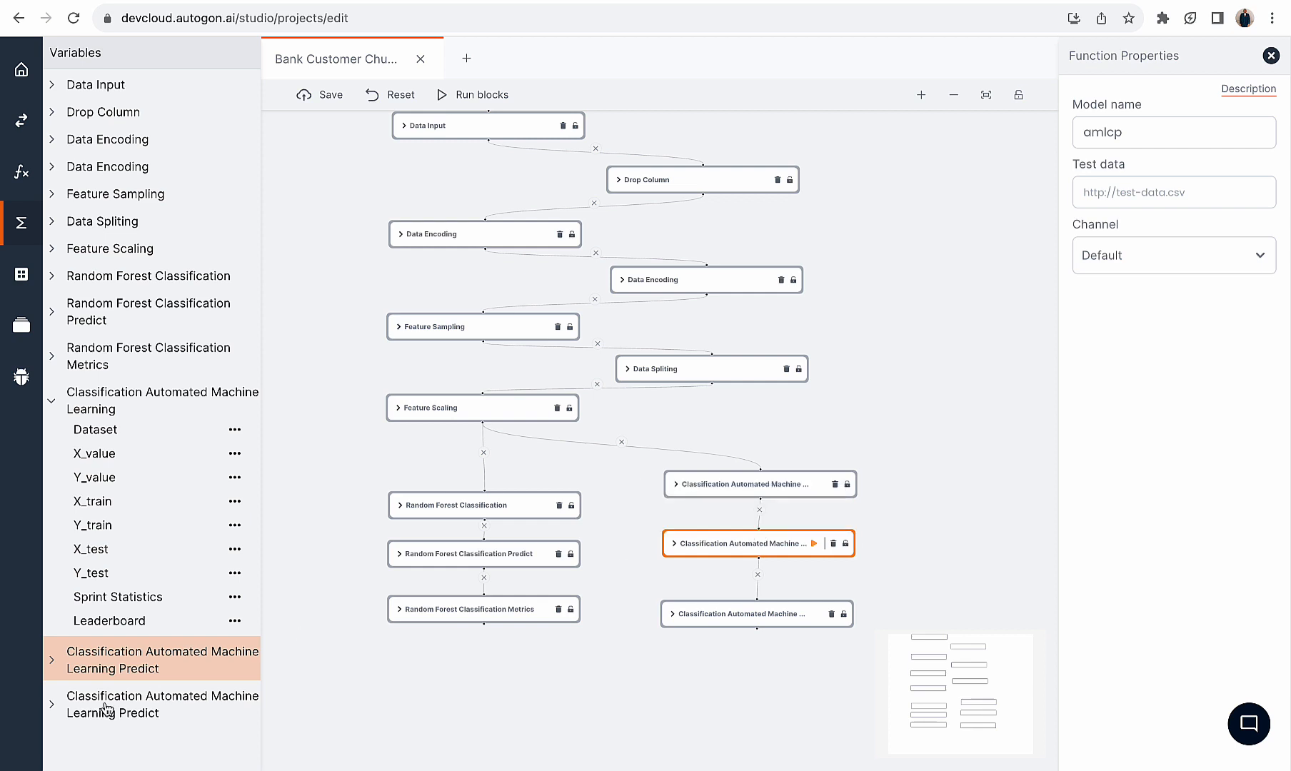
{"action": "left_click", "coordinate": [56, 662]}
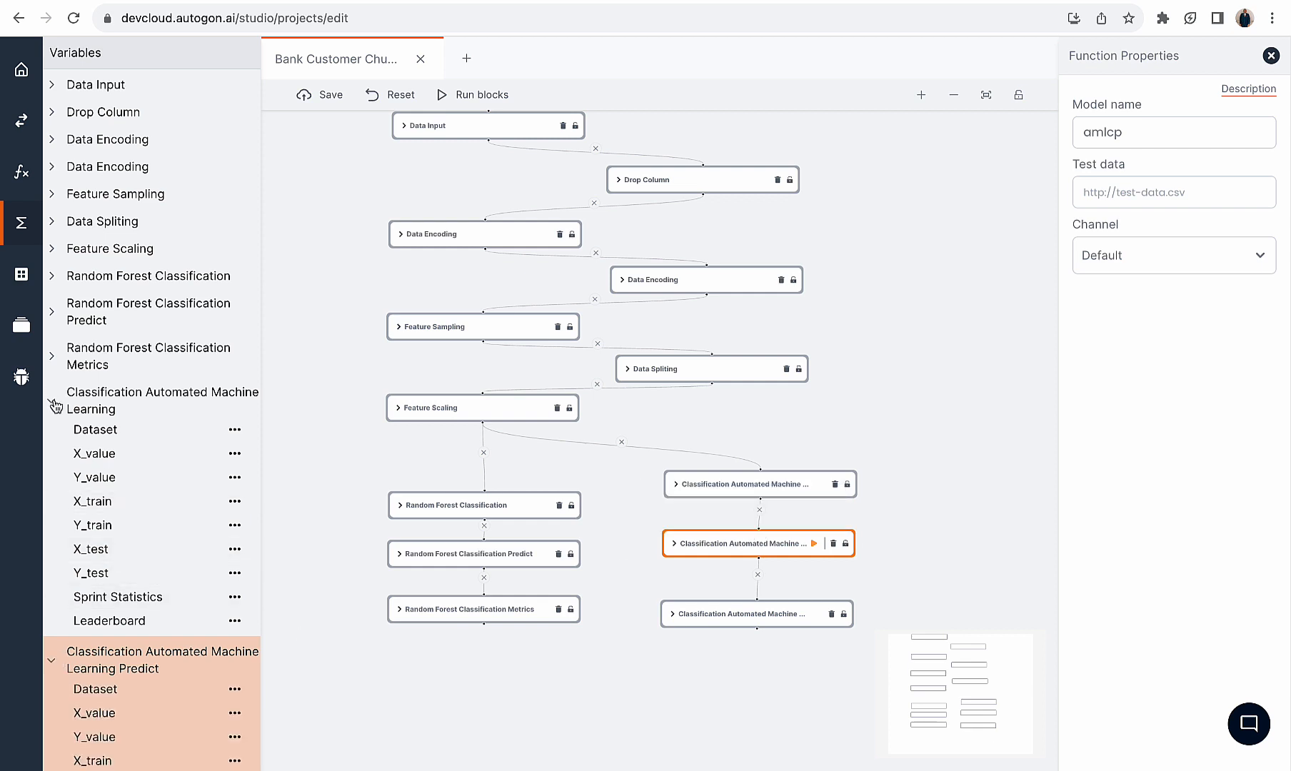
{"action": "left_click", "coordinate": [74, 407]}
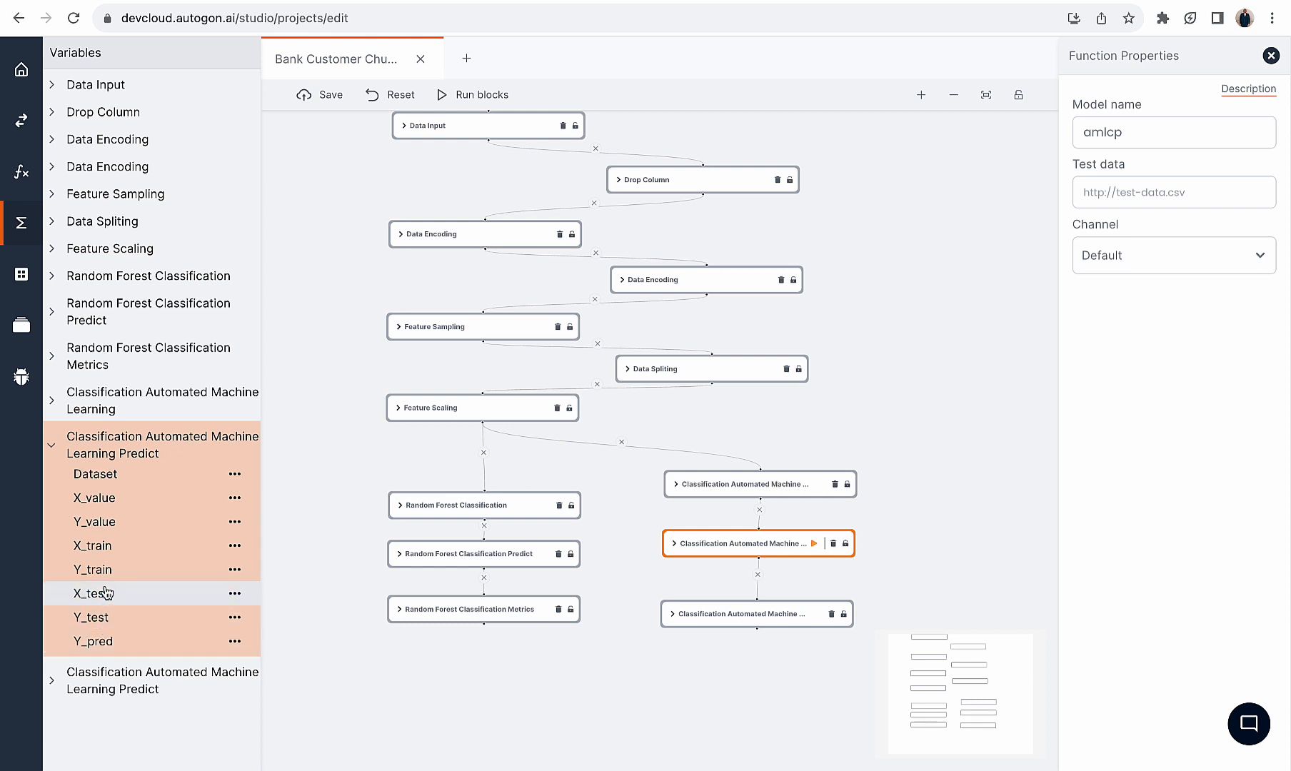
{"action": "left_click", "coordinate": [101, 640]}
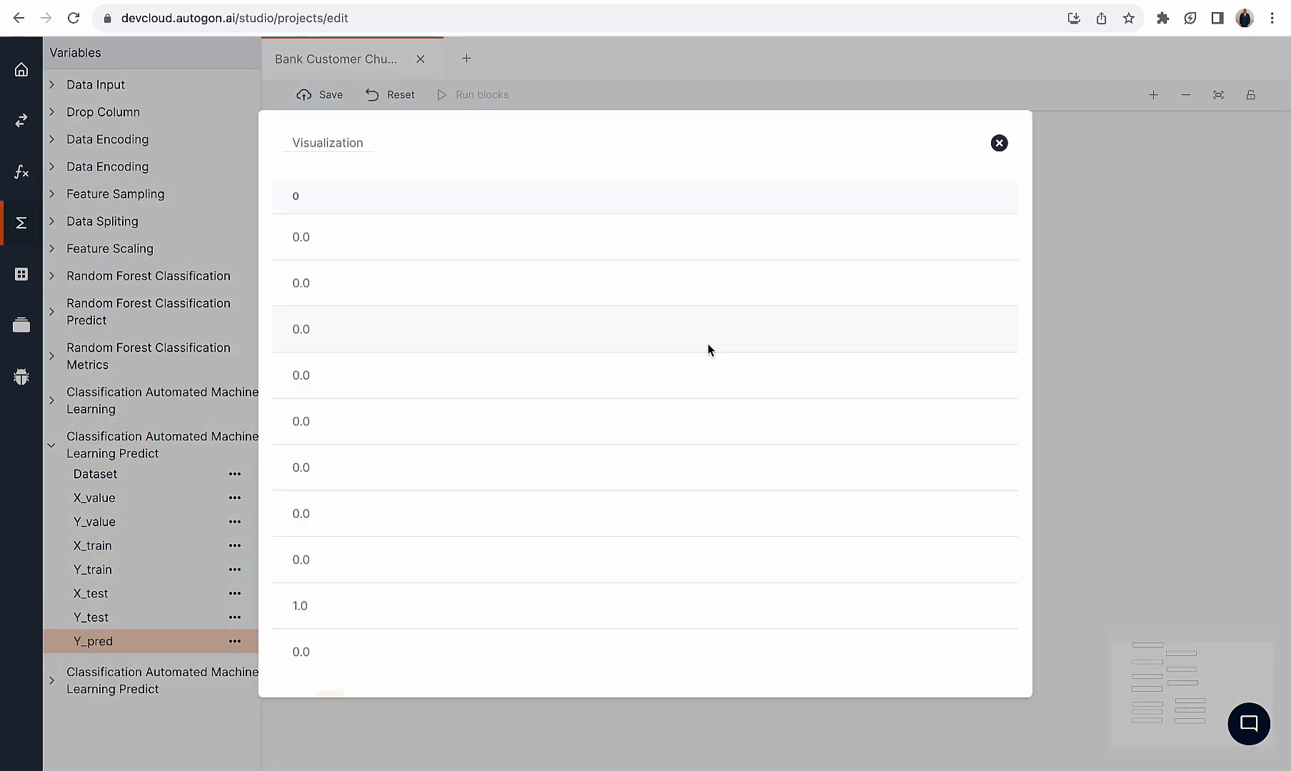
{"action": "left_click", "coordinate": [999, 143]}
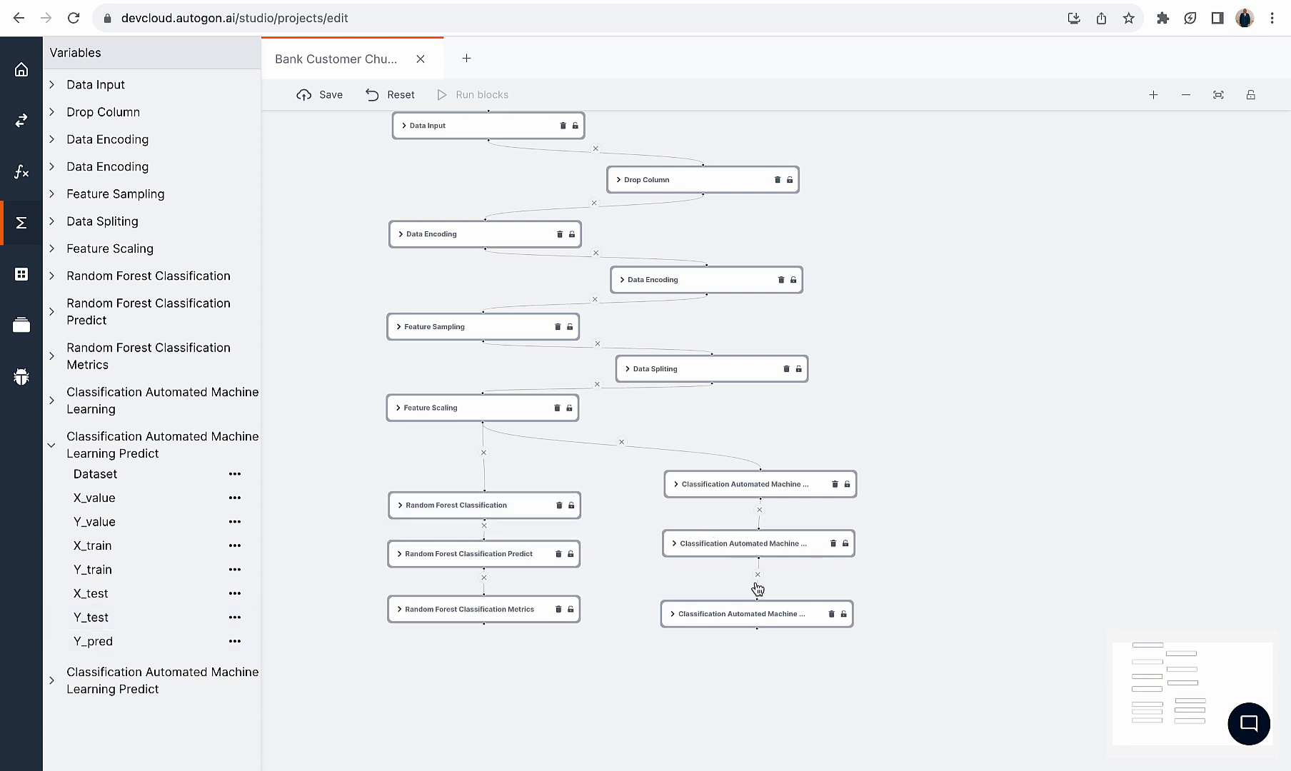
Run the second AutoML Predict block and check its output variables
{"action": "left_click", "coordinate": [719, 615]}
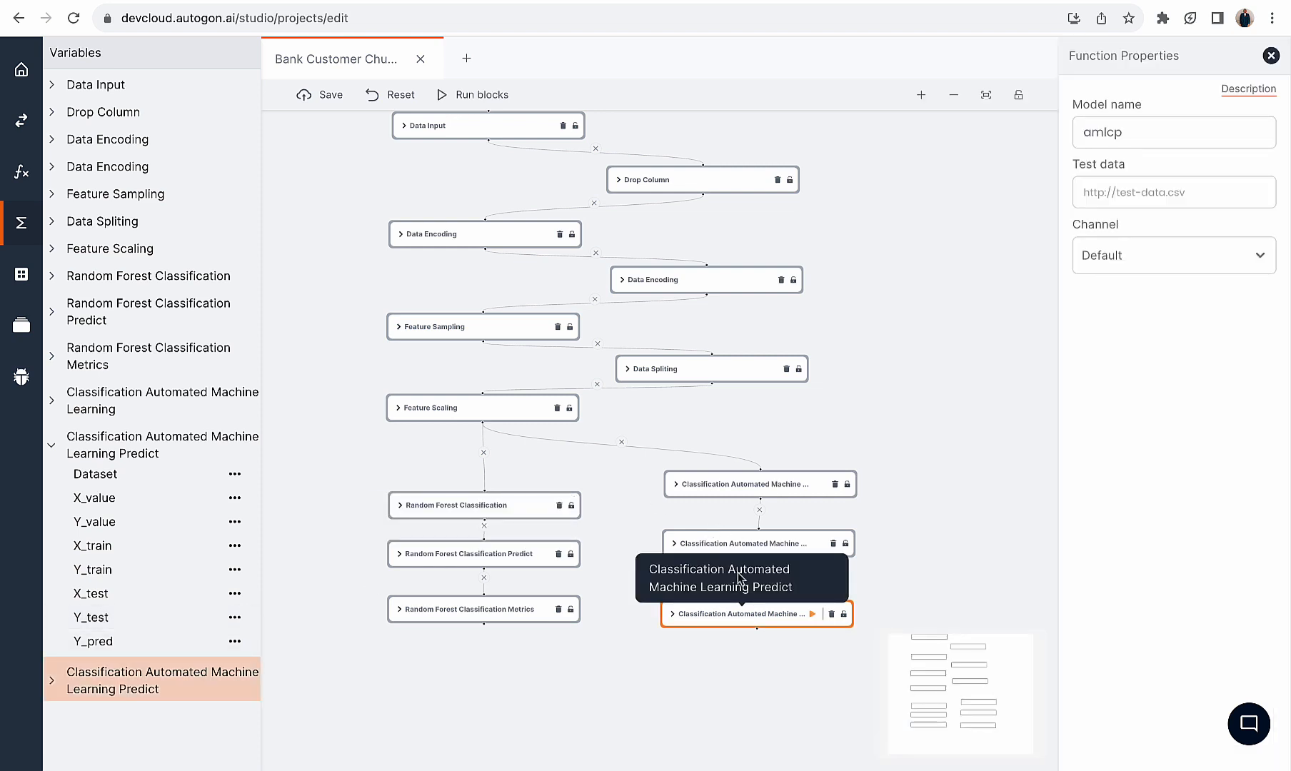
{"action": "left_click", "coordinate": [815, 614]}
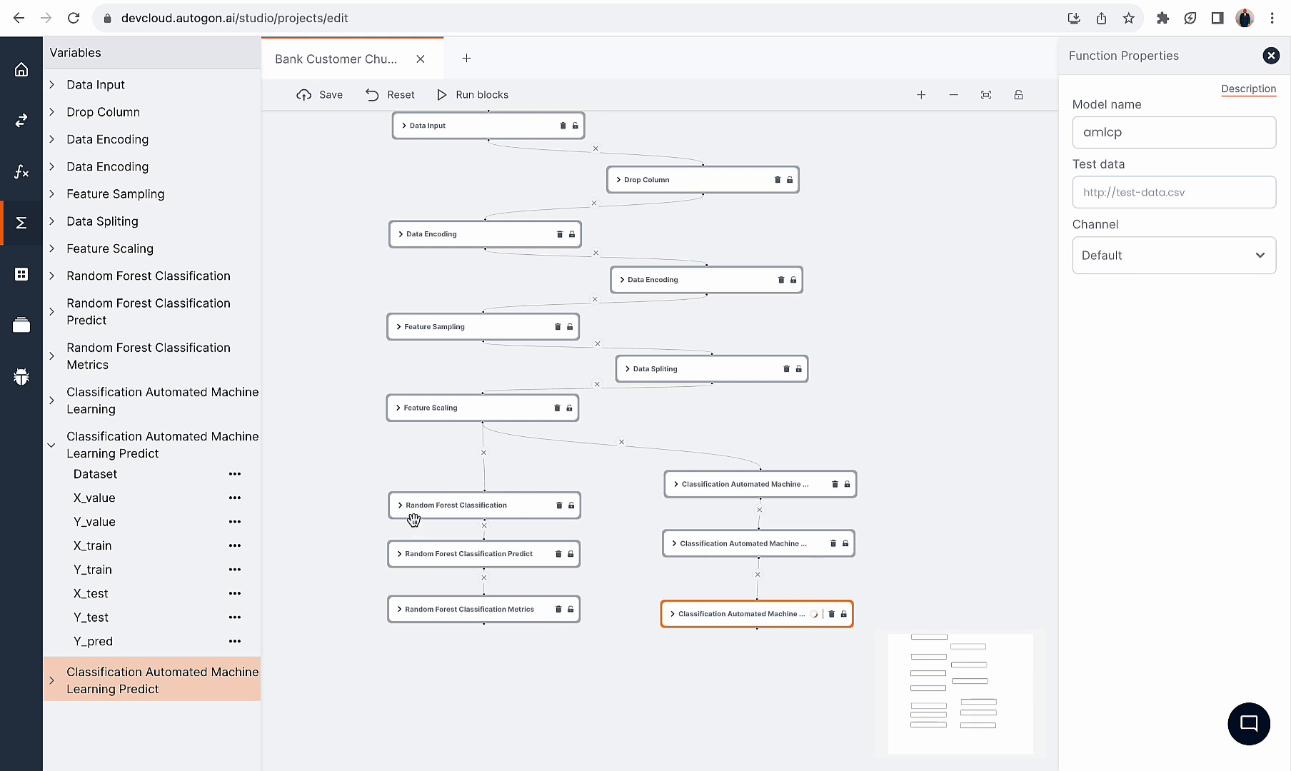
{"action": "left_click", "coordinate": [54, 445]}
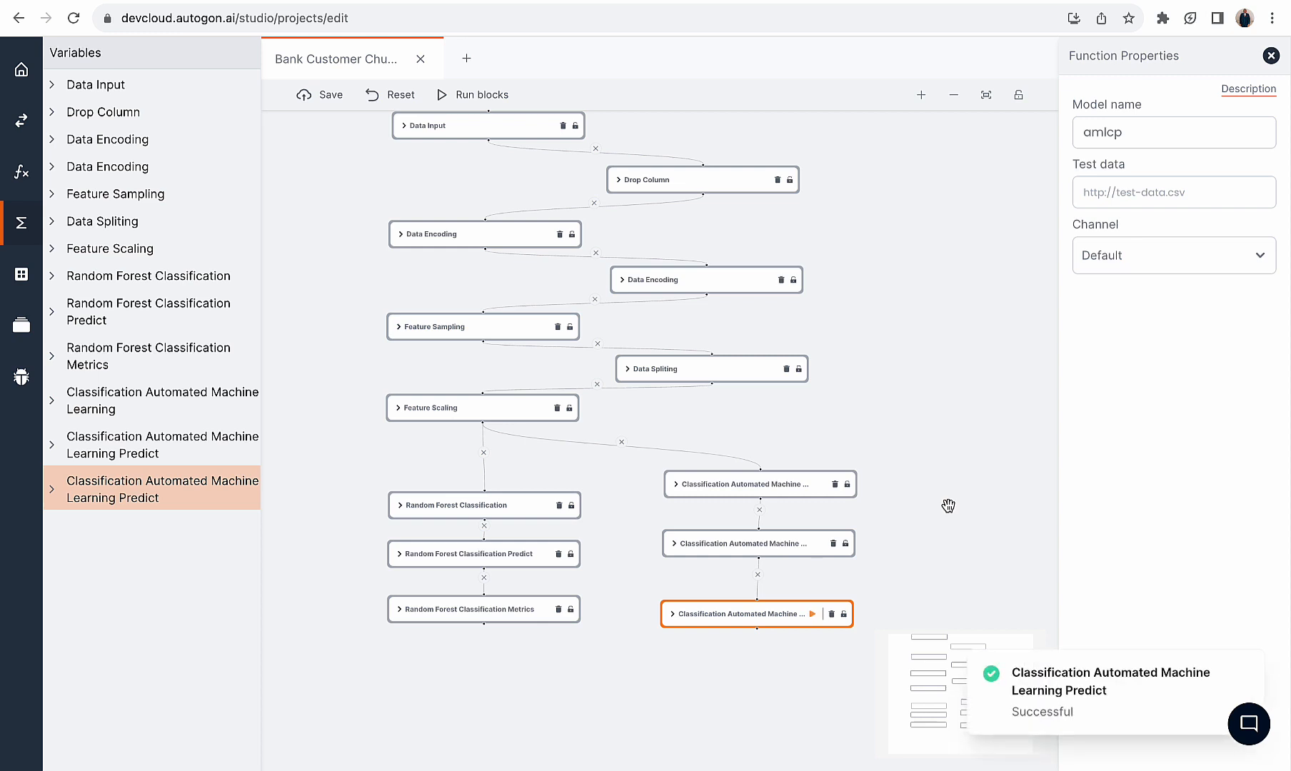
{"action": "left_click", "coordinate": [54, 491]}
{"action": "left_click", "coordinate": [54, 491]}
Delete the duplicate second AutoML Predict block from the canvas
{"action": "left_click", "coordinate": [768, 547]}
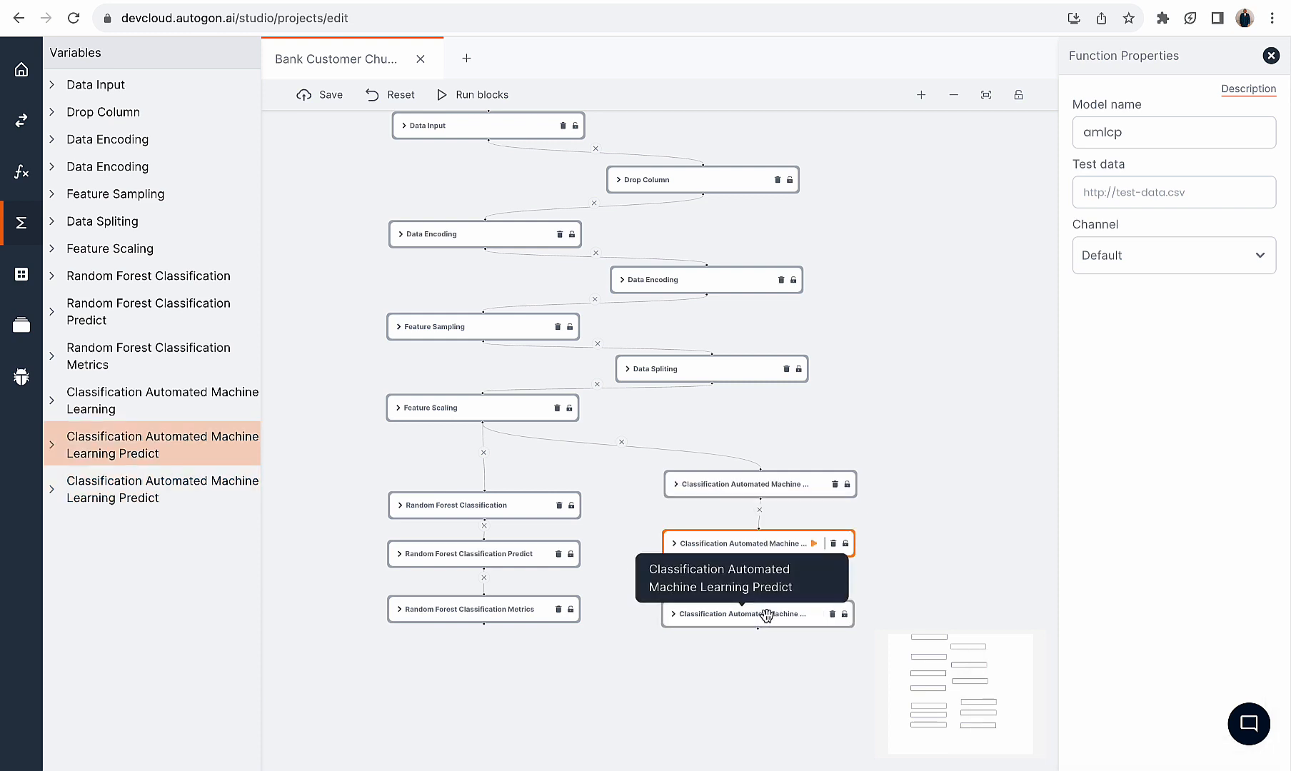
{"action": "left_click", "coordinate": [764, 615]}
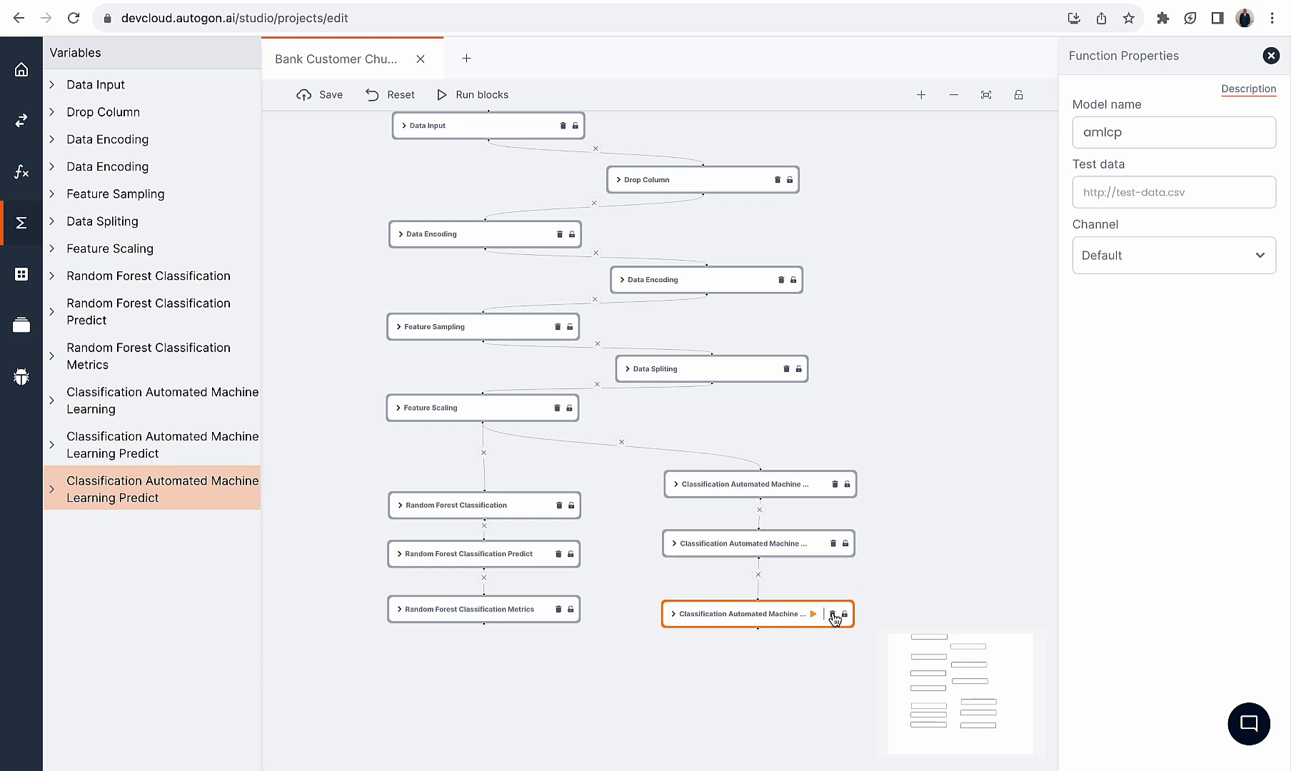
{"action": "left_click", "coordinate": [833, 615]}
{"action": "left_click", "coordinate": [21, 170]}
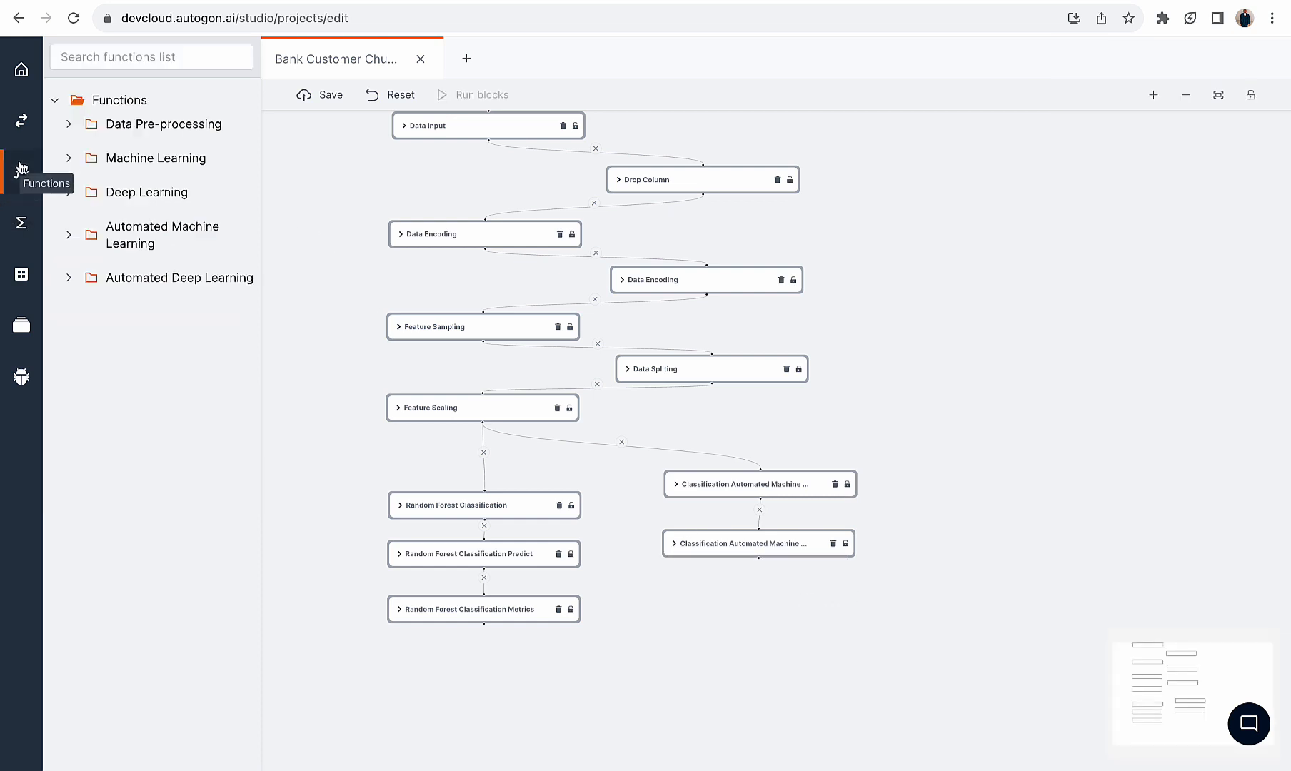
Add a Classification Automated Machine Learning Metrics block below the AutoML predict block
{"action": "left_click", "coordinate": [154, 60]}
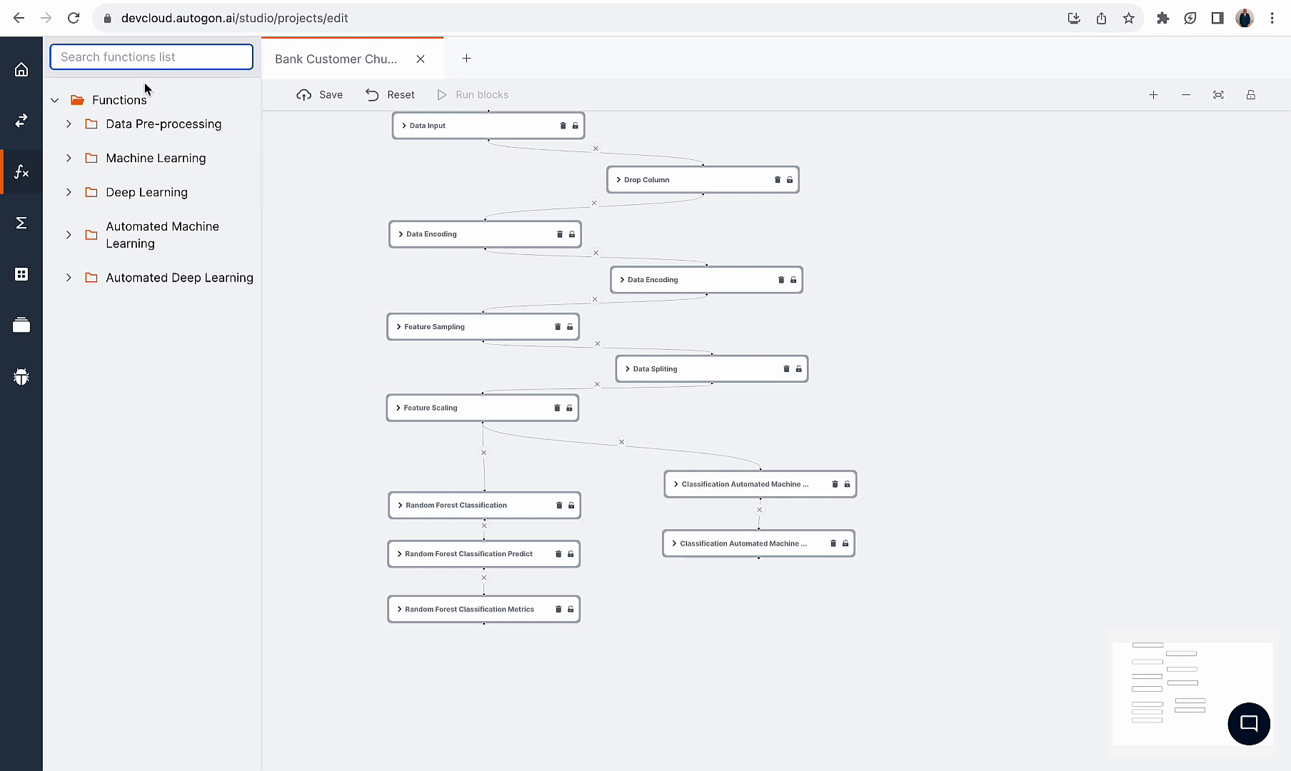
{"action": "left_click", "coordinate": [139, 243]}
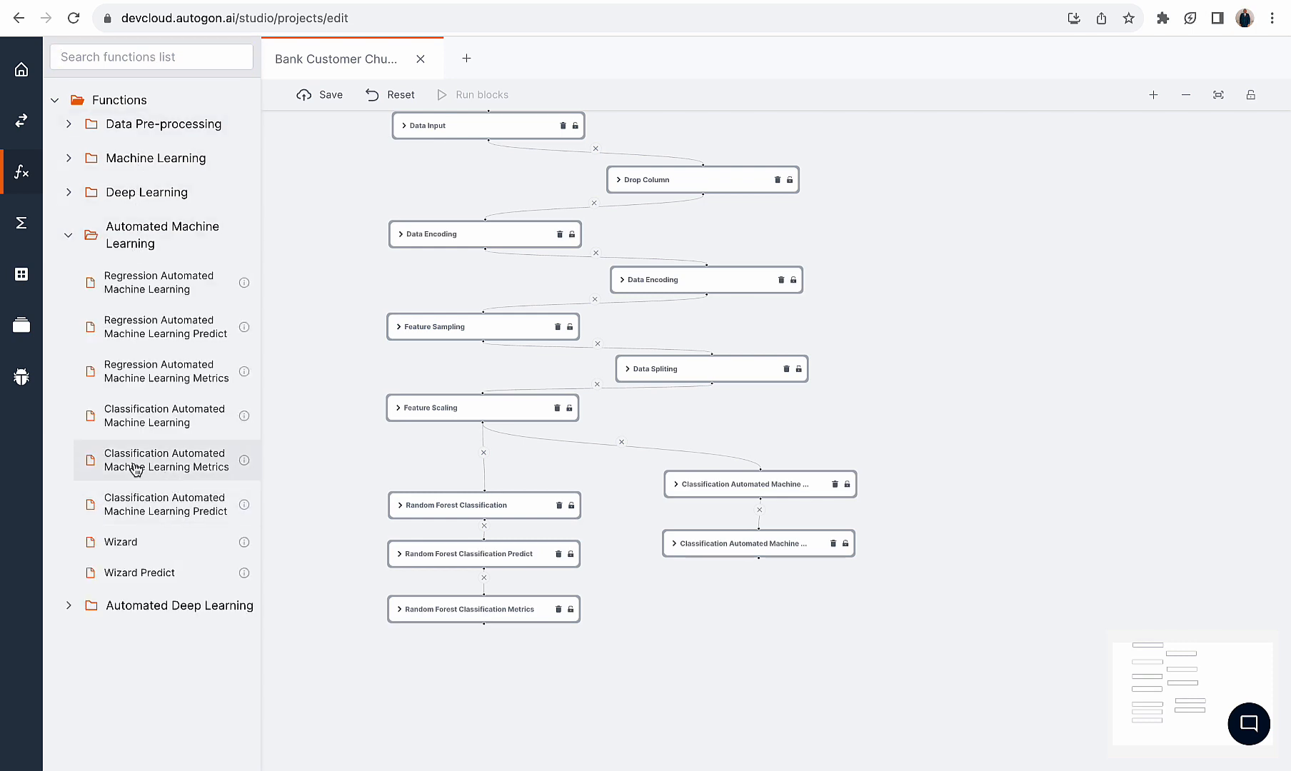
{"action": "left_click_drag", "start_coordinate": [123, 461], "coordinate": [735, 620]}
{"action": "left_click", "coordinate": [831, 628]}
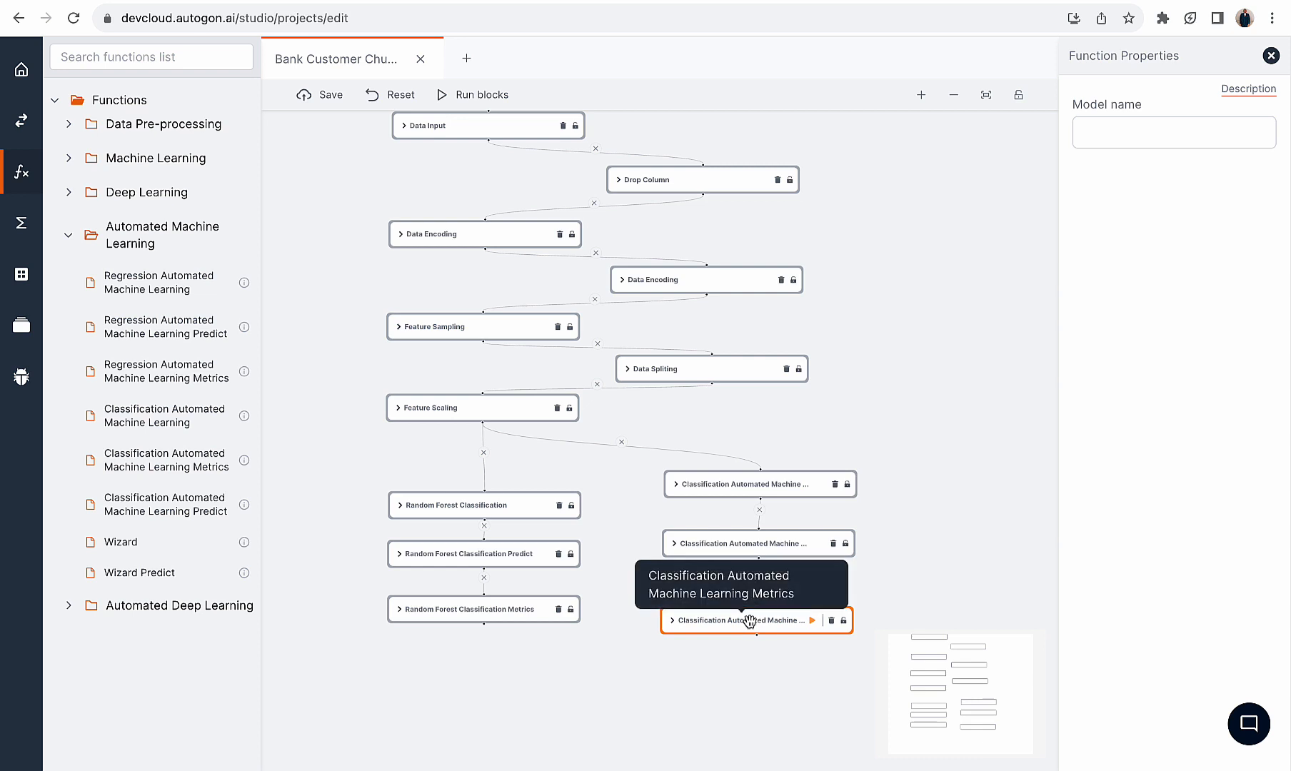
Set its model name to amlcp, run it, and view accuracy 0.8485 in Variables
{"action": "left_click", "coordinate": [1120, 124]}
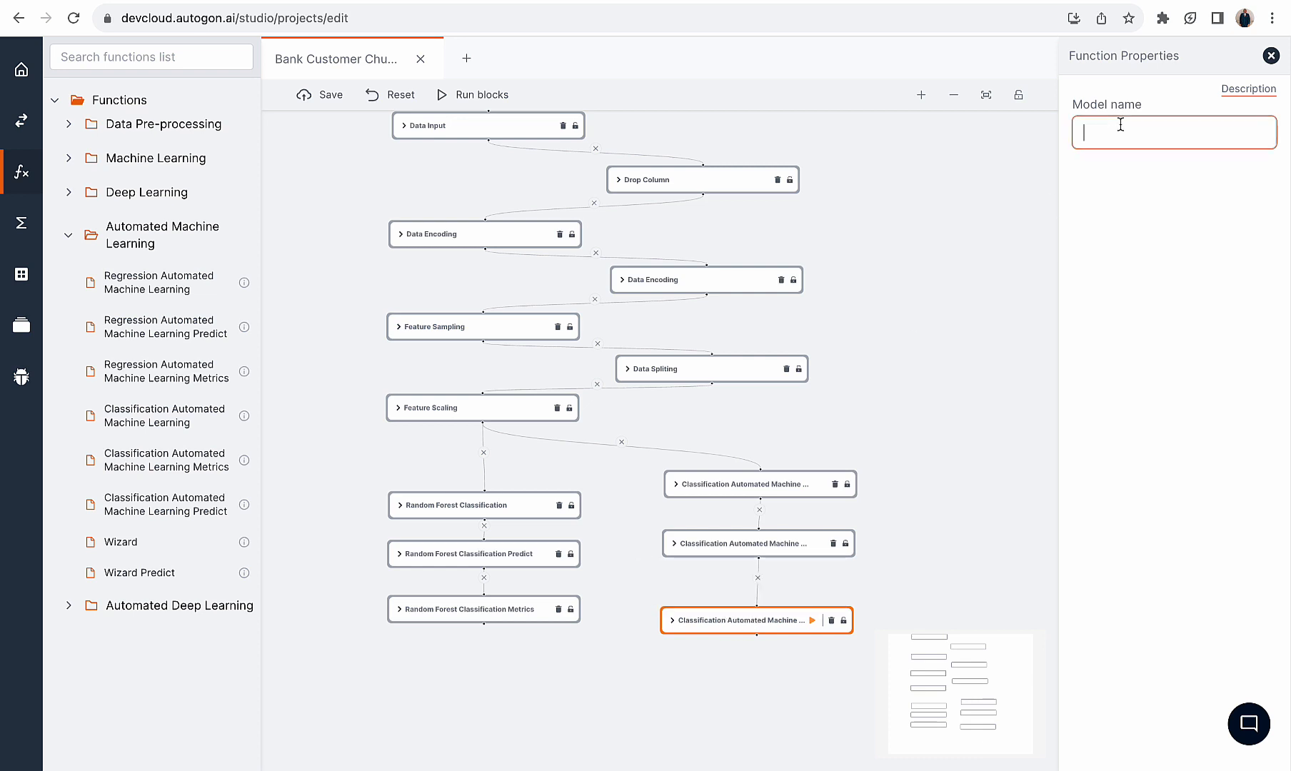
{"action": "type", "text": "amlcp"}
{"action": "left_click", "coordinate": [813, 620]}
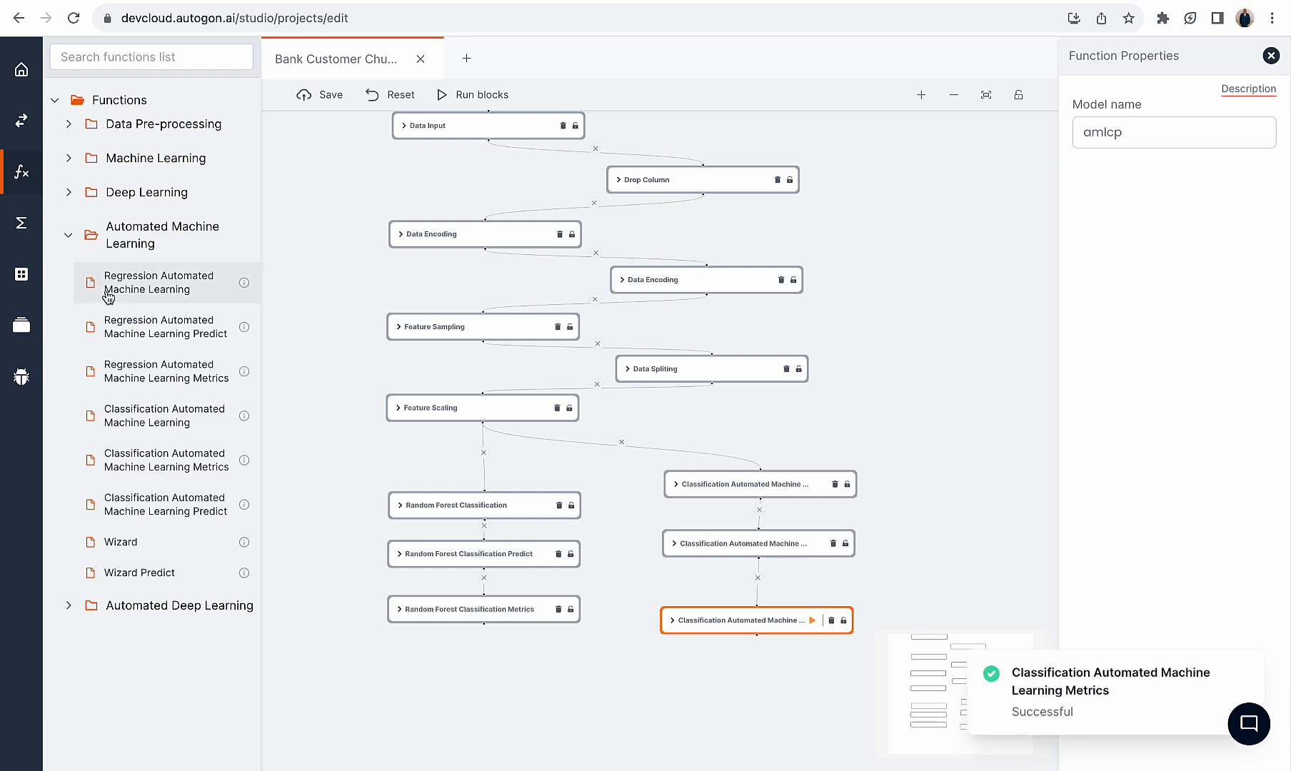
{"action": "left_click", "coordinate": [15, 223]}
{"action": "left_click", "coordinate": [52, 489]}
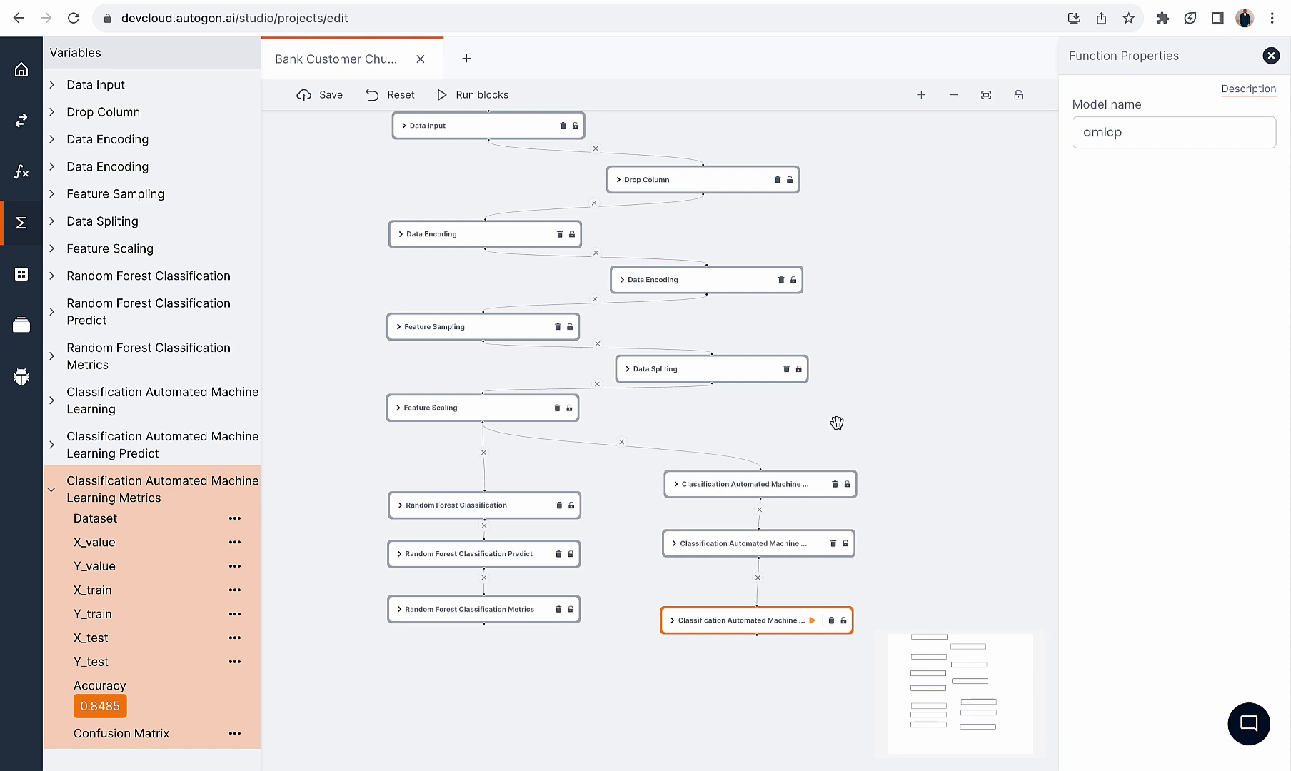
Compare Random Forest metrics accuracy 0.8445 against AutoML metrics accuracy 0.8485 in the Variables sidebar
{"action": "left_click", "coordinate": [52, 490]}
{"action": "left_click", "coordinate": [444, 612]}
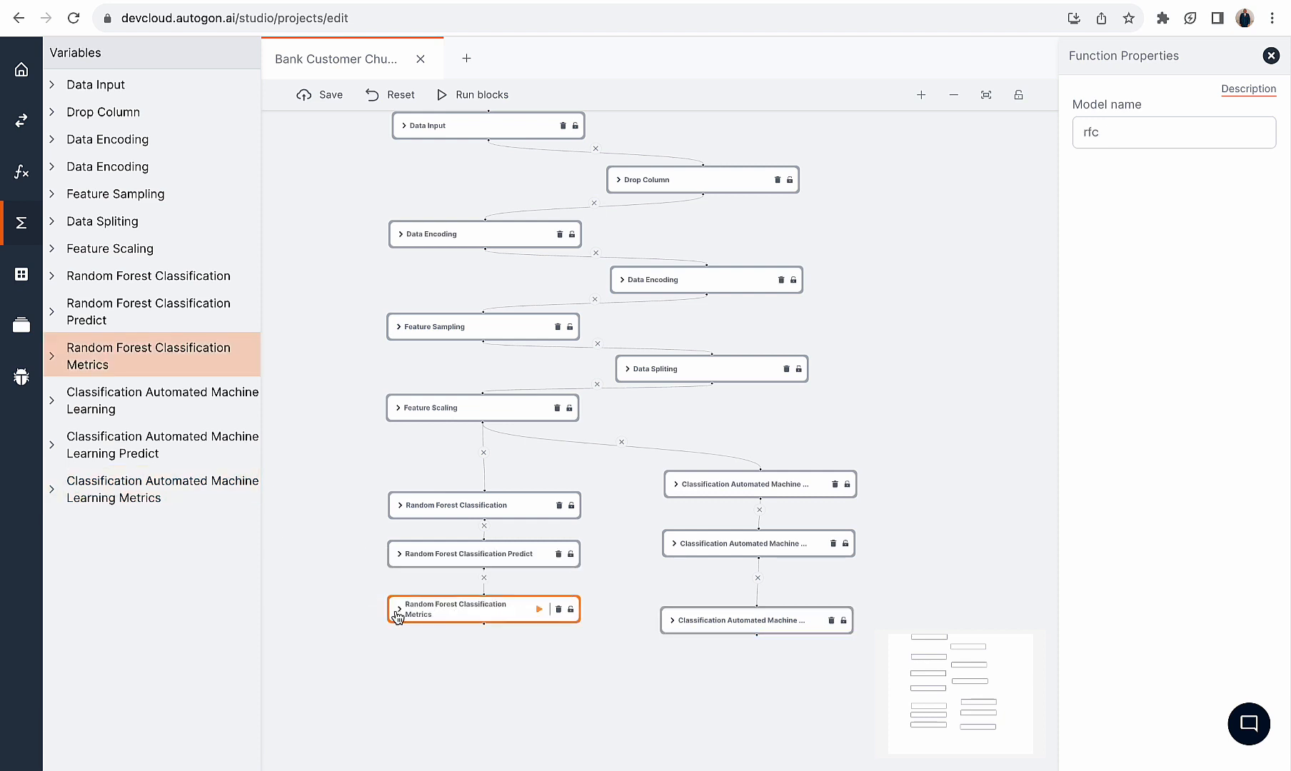
{"action": "left_click", "coordinate": [55, 359]}
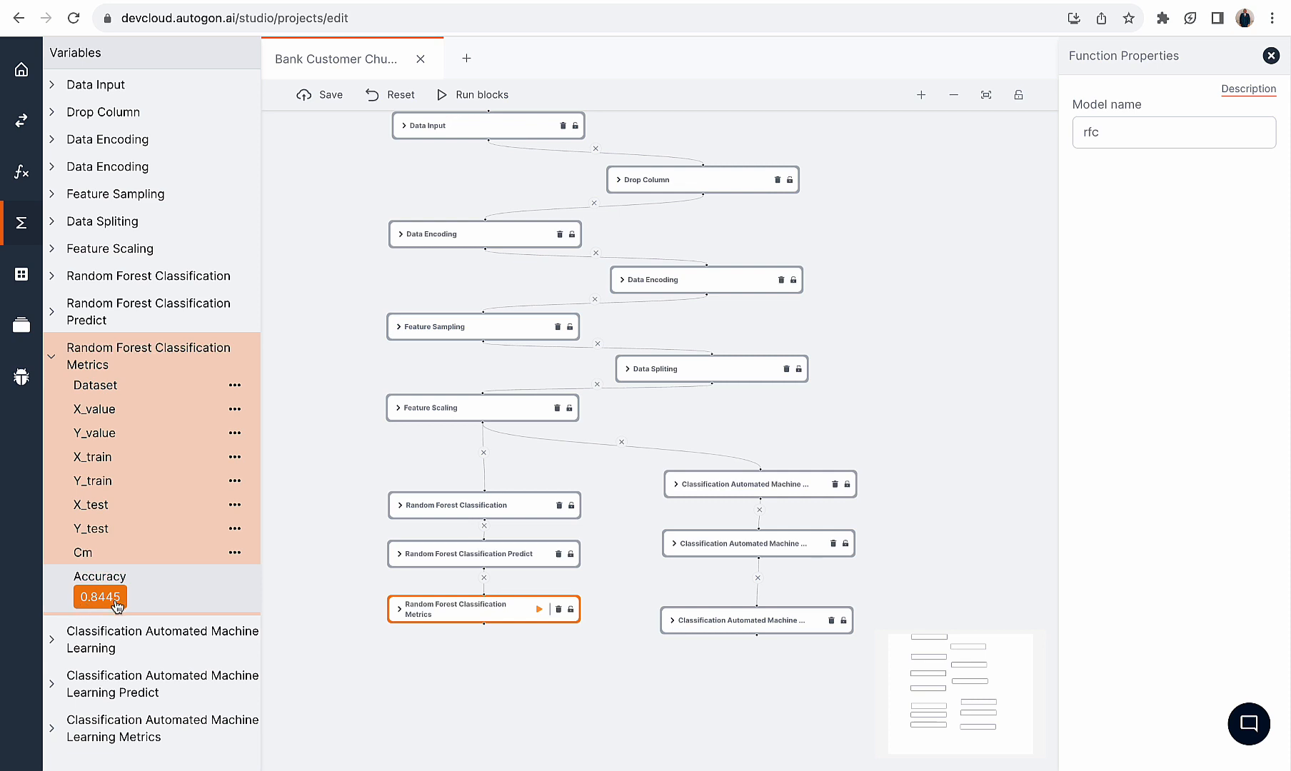
{"action": "left_click", "coordinate": [61, 727]}
{"action": "scroll", "coordinate": [150, 700], "scroll_direction": "down", "scroll_amount": 3}
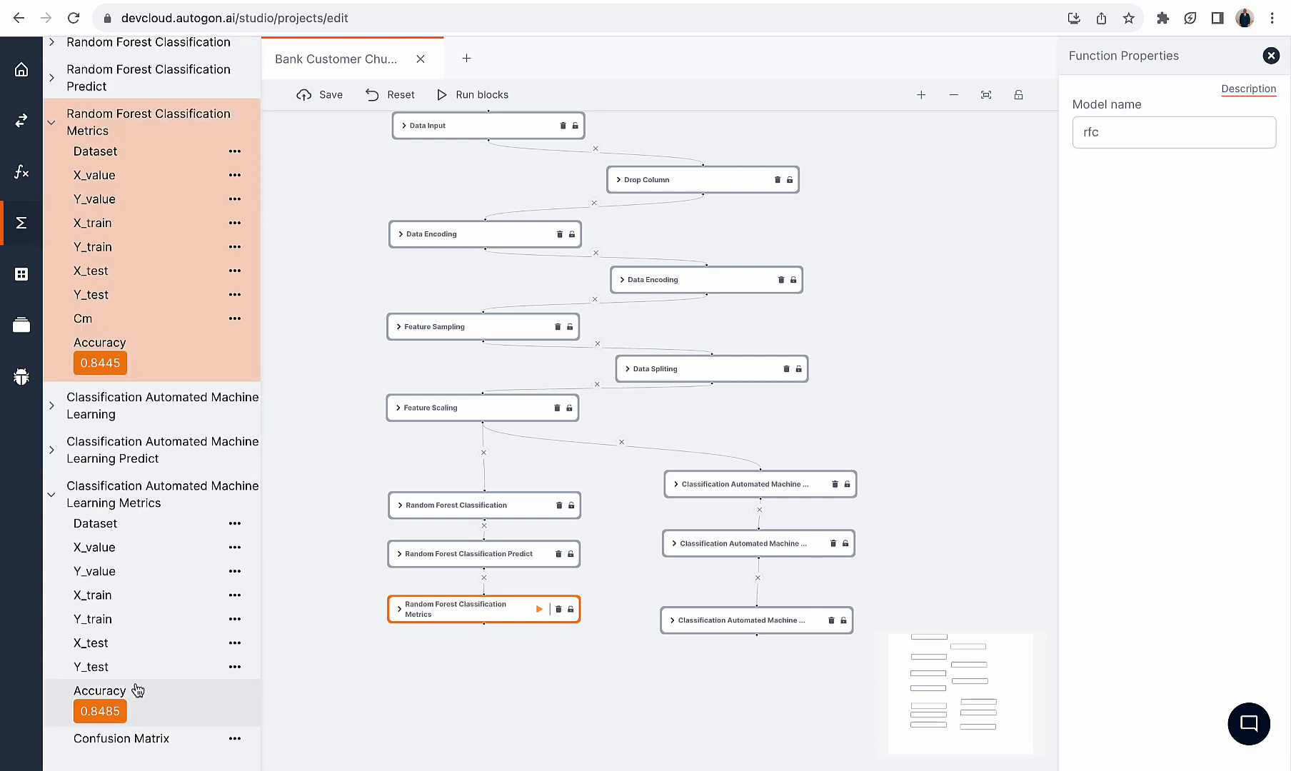
{"action": "scroll", "coordinate": [133, 692], "scroll_direction": "up", "scroll_amount": 3}
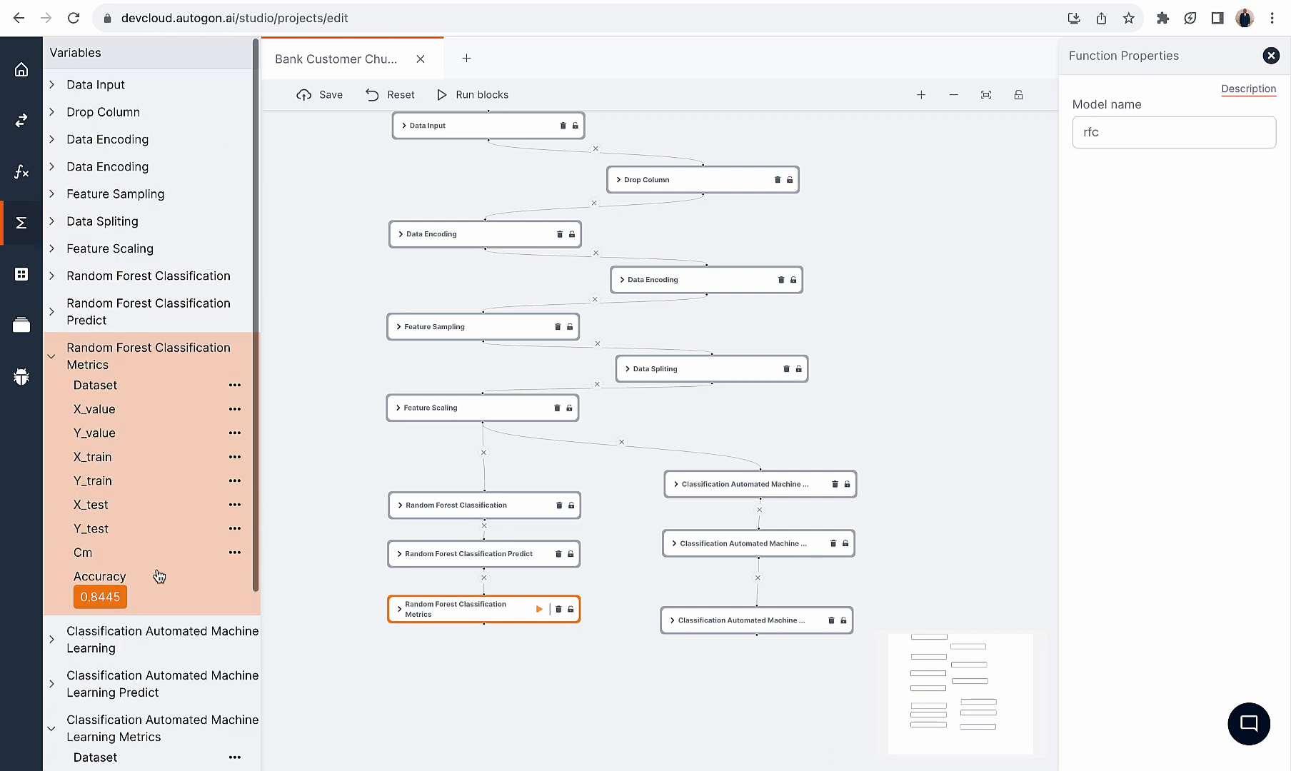
{"action": "left_click", "coordinate": [54, 355]}
Add Auto Structured Data Classifier Init, Auto Deep Learning Evaluate and Predict blocks from Automated Deep Learning
{"action": "left_click", "coordinate": [50, 504]}
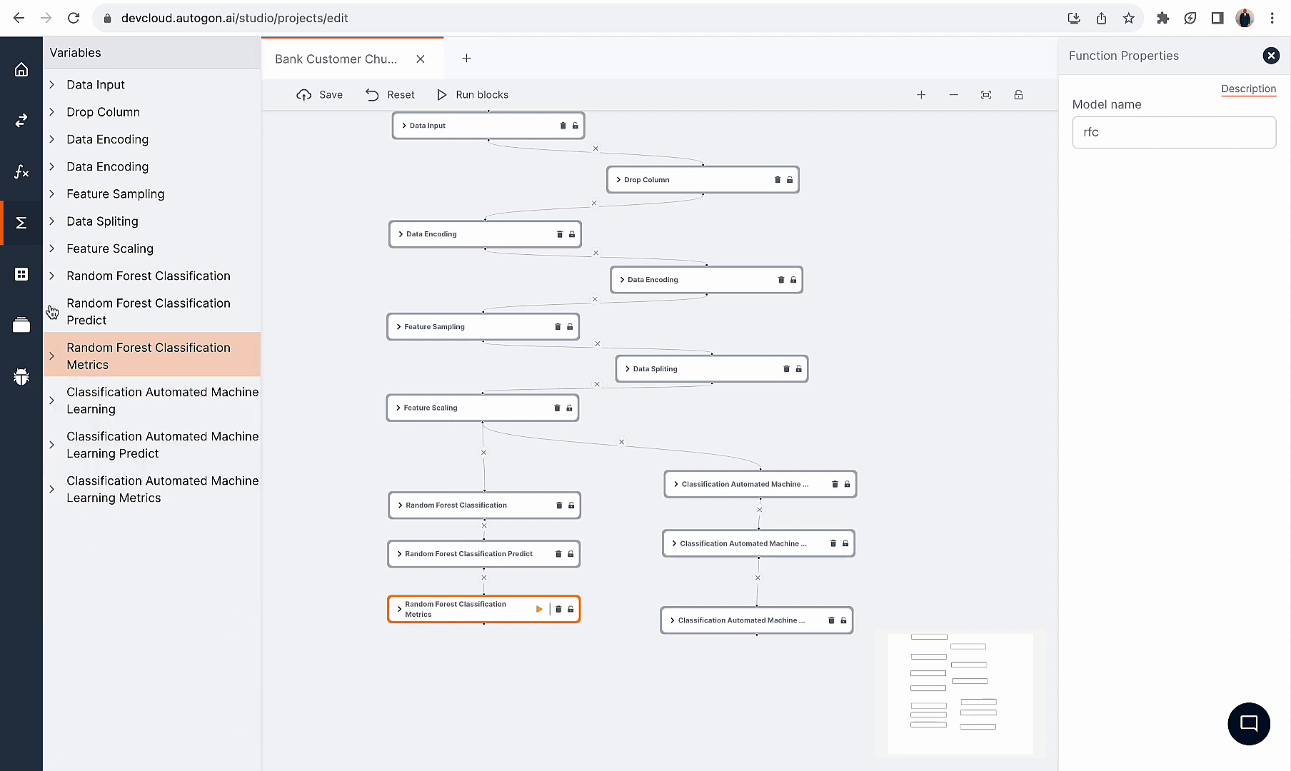
{"action": "left_click", "coordinate": [21, 171]}
{"action": "left_click", "coordinate": [106, 240]}
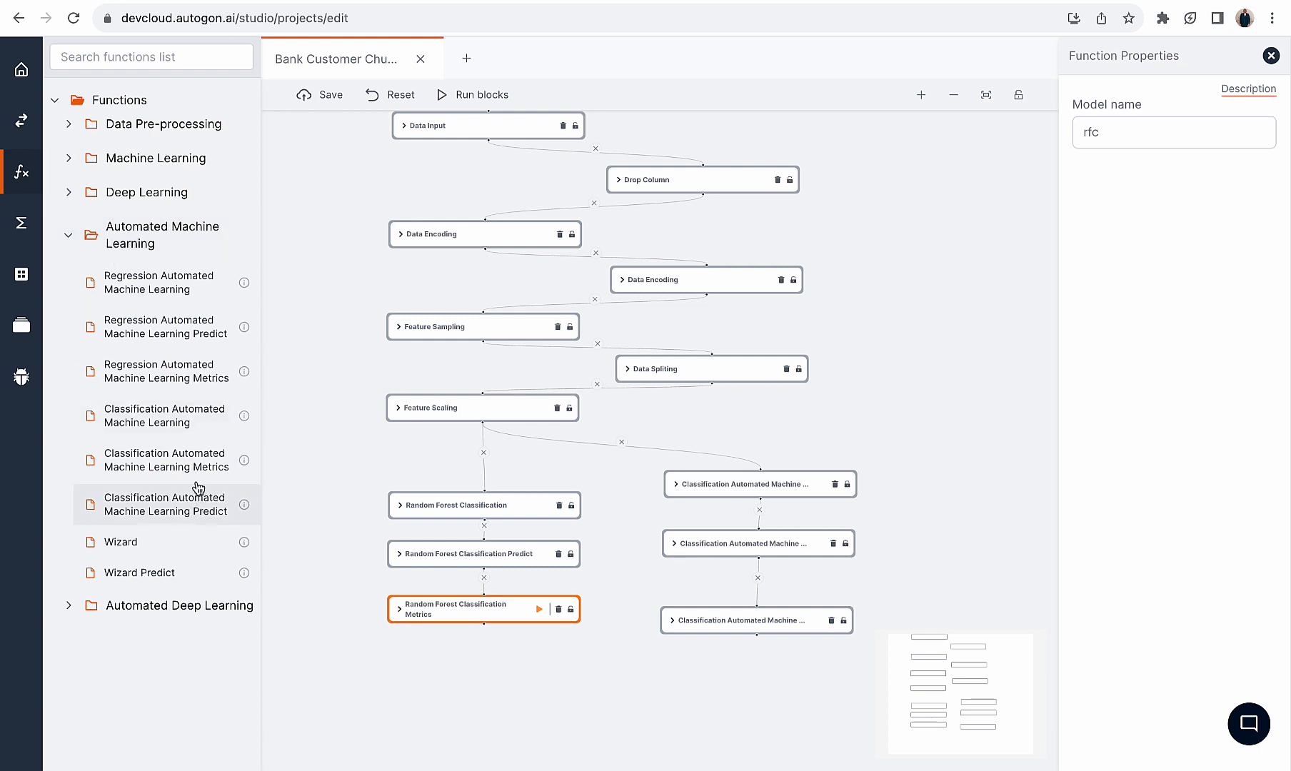
{"action": "left_click", "coordinate": [72, 243]}
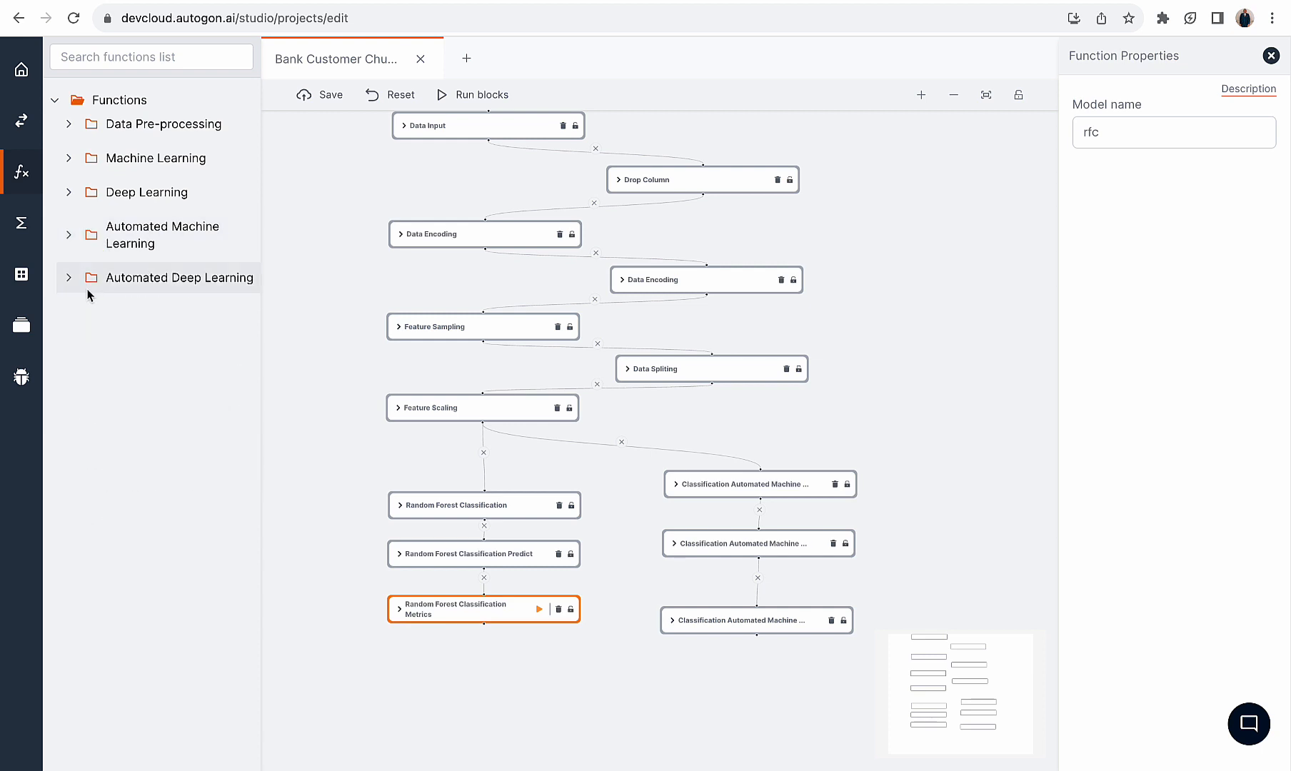
{"action": "left_click", "coordinate": [90, 281]}
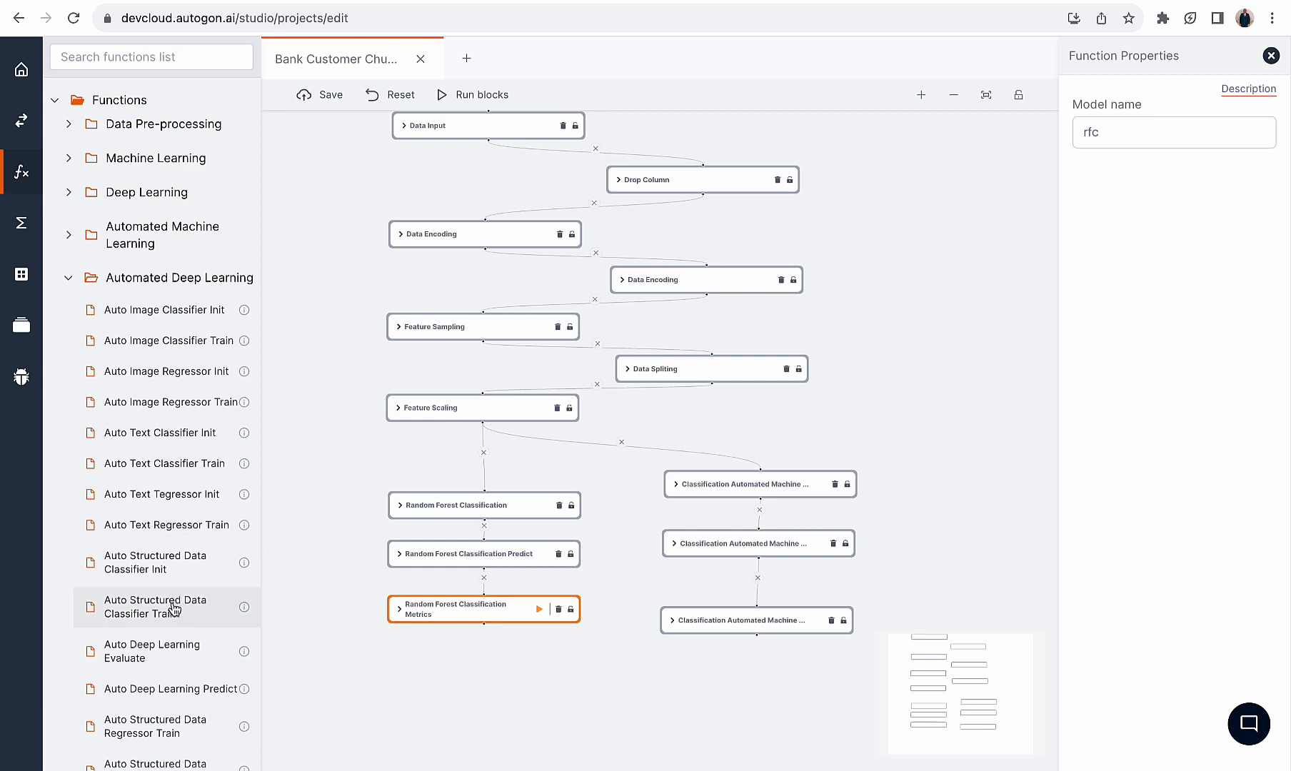
{"action": "scroll", "coordinate": [196, 574], "scroll_direction": "down", "scroll_amount": 3}
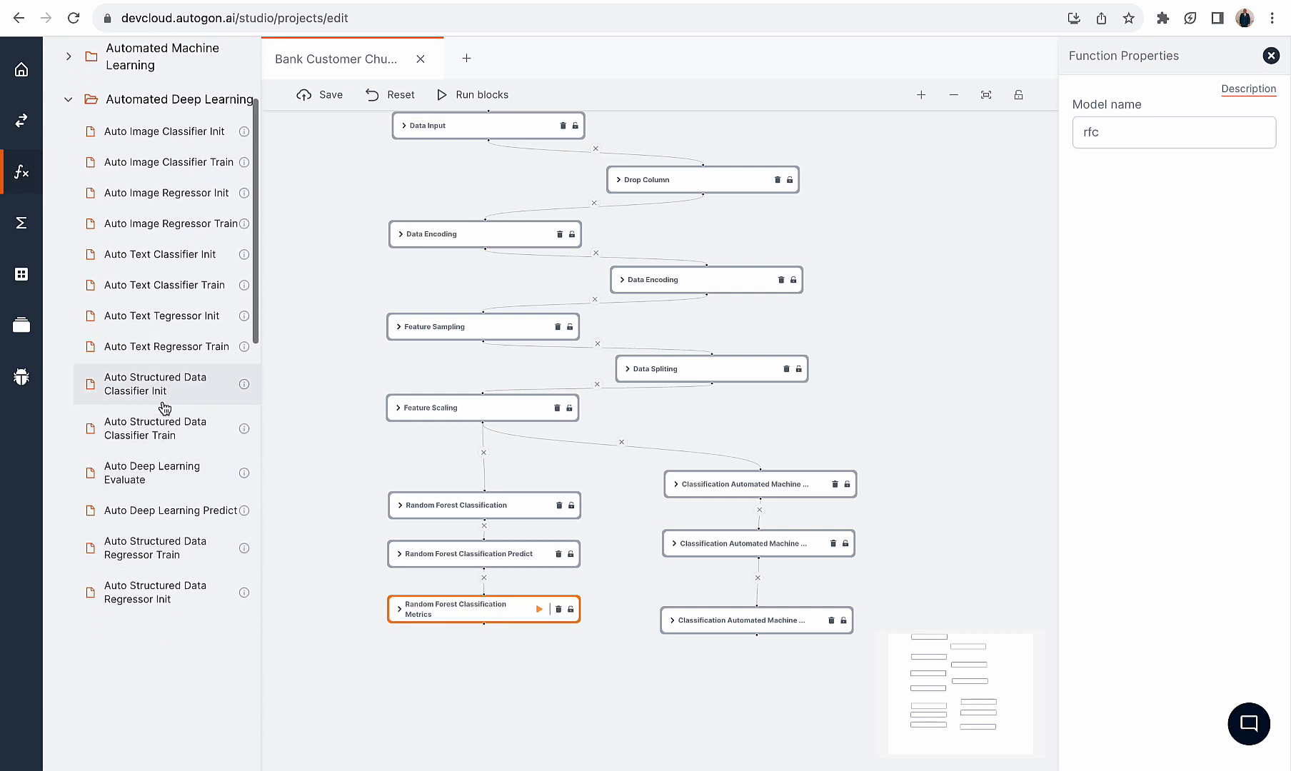
{"action": "left_click_drag", "start_coordinate": [130, 392], "coordinate": [933, 487]}
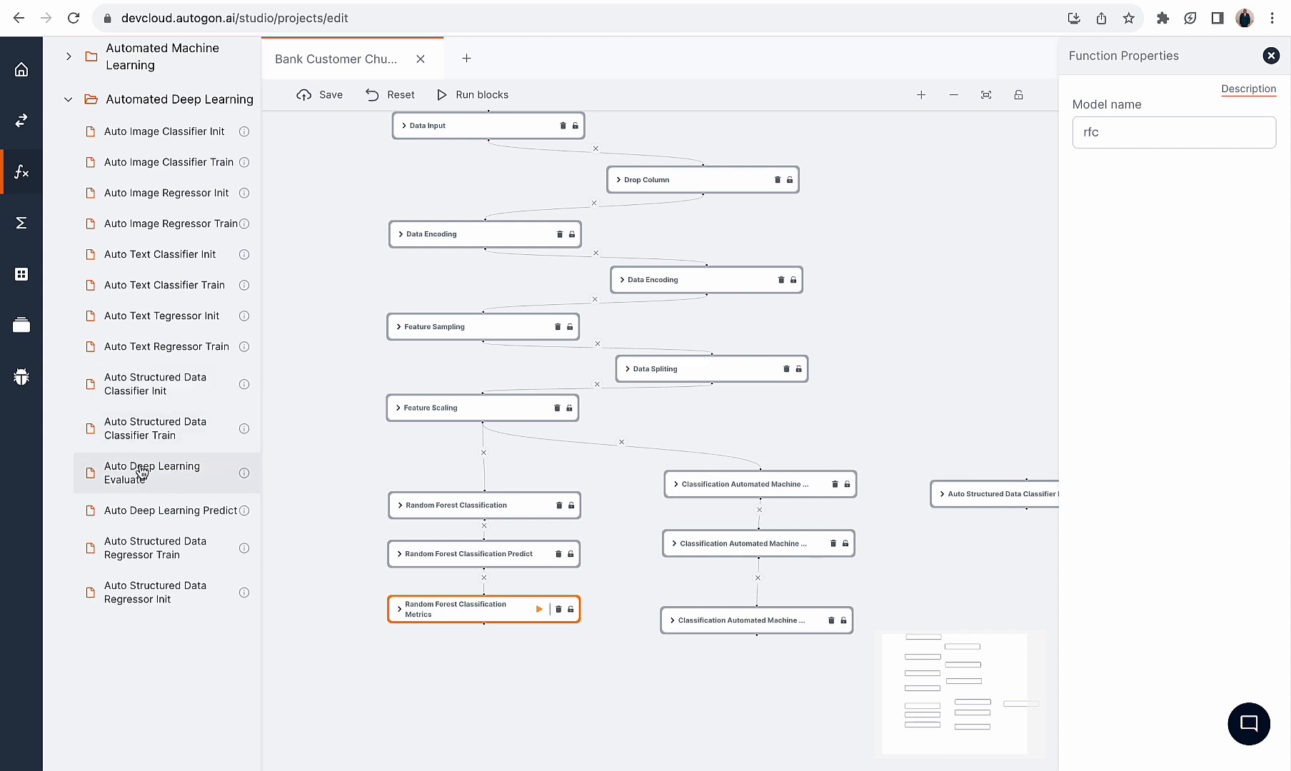
{"action": "left_click_drag", "start_coordinate": [141, 472], "coordinate": [950, 532]}
{"action": "left_click_drag", "start_coordinate": [141, 510], "coordinate": [975, 596]}
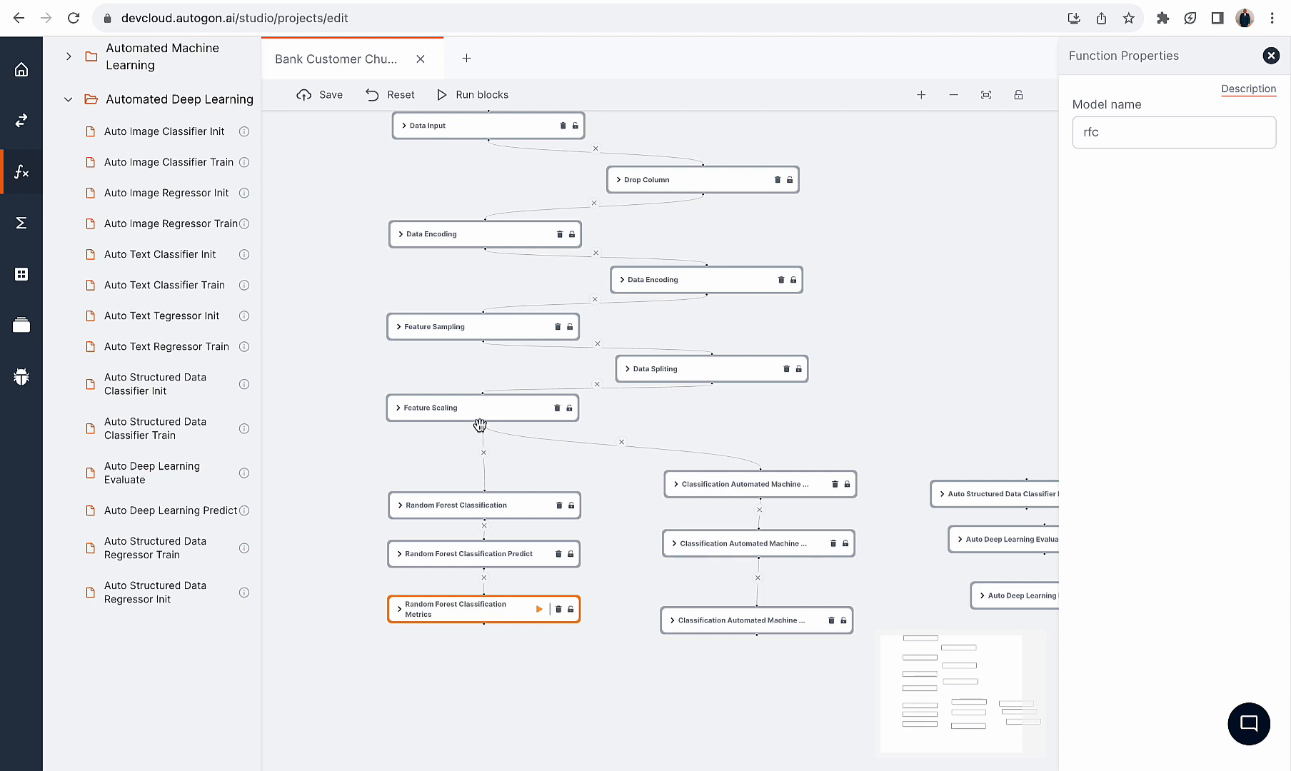
Connect Feature Scaling to Classifier Init and line Evaluate up beneath it
{"action": "left_click_drag", "start_coordinate": [481, 422], "coordinate": [1026, 479]}
{"action": "scroll", "coordinate": [962, 525], "scroll_direction": "right", "scroll_amount": 5}
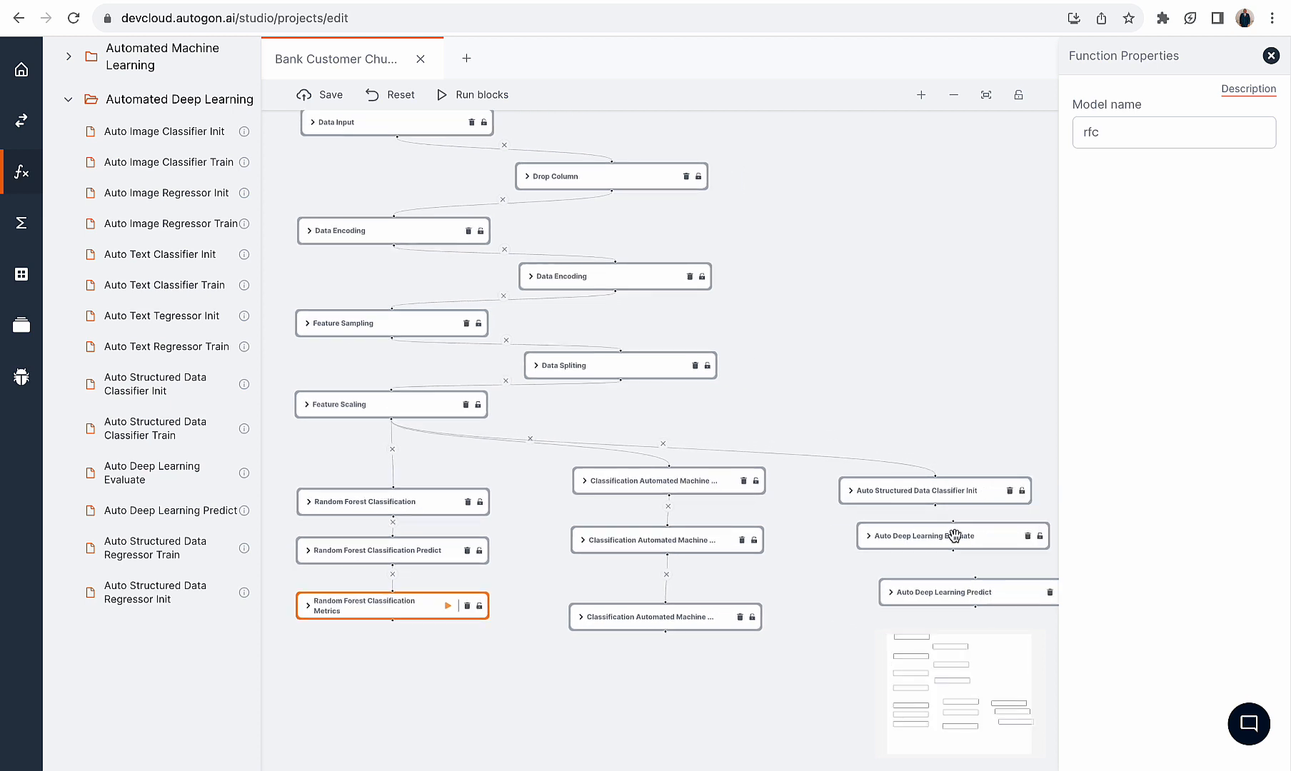
{"action": "left_click_drag", "start_coordinate": [927, 547], "coordinate": [929, 531]}
{"action": "left_click_drag", "start_coordinate": [933, 545], "coordinate": [942, 552]}
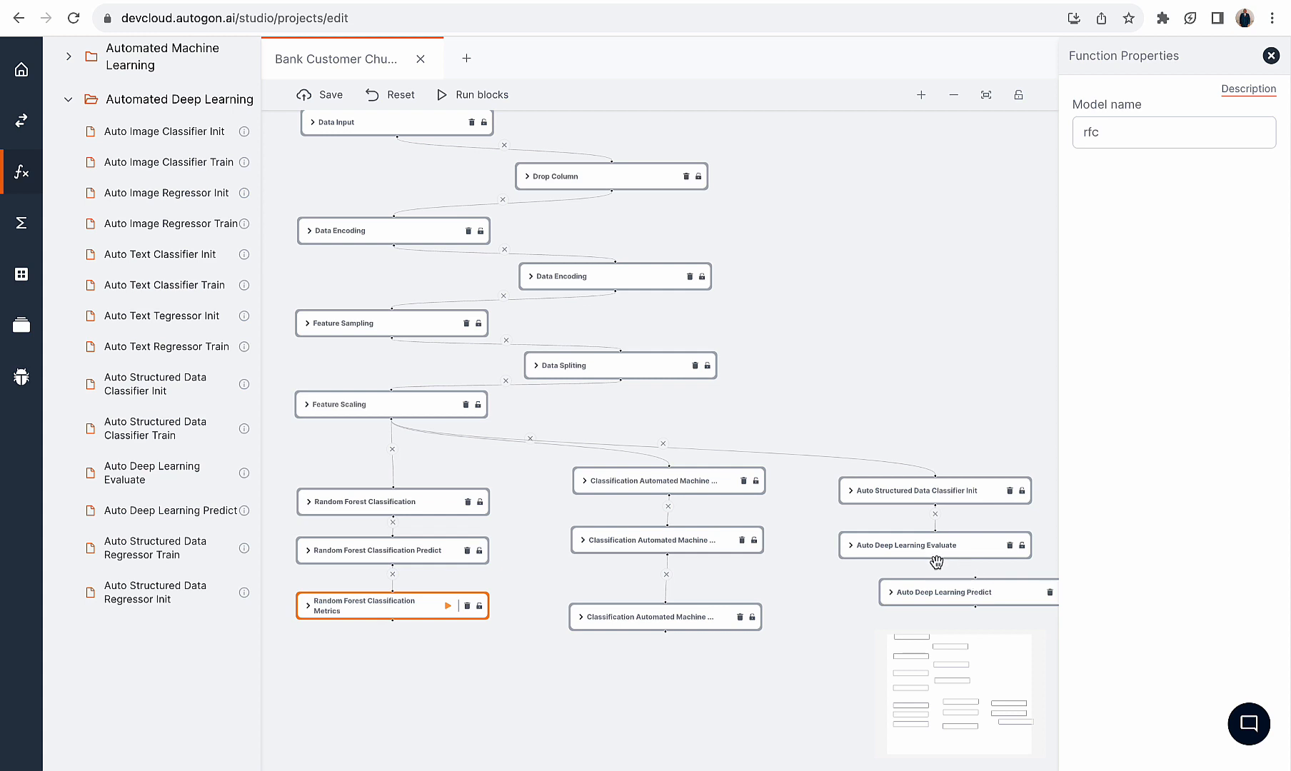
{"action": "scroll", "coordinate": [800, 525], "scroll_direction": "down", "scroll_amount": 3}
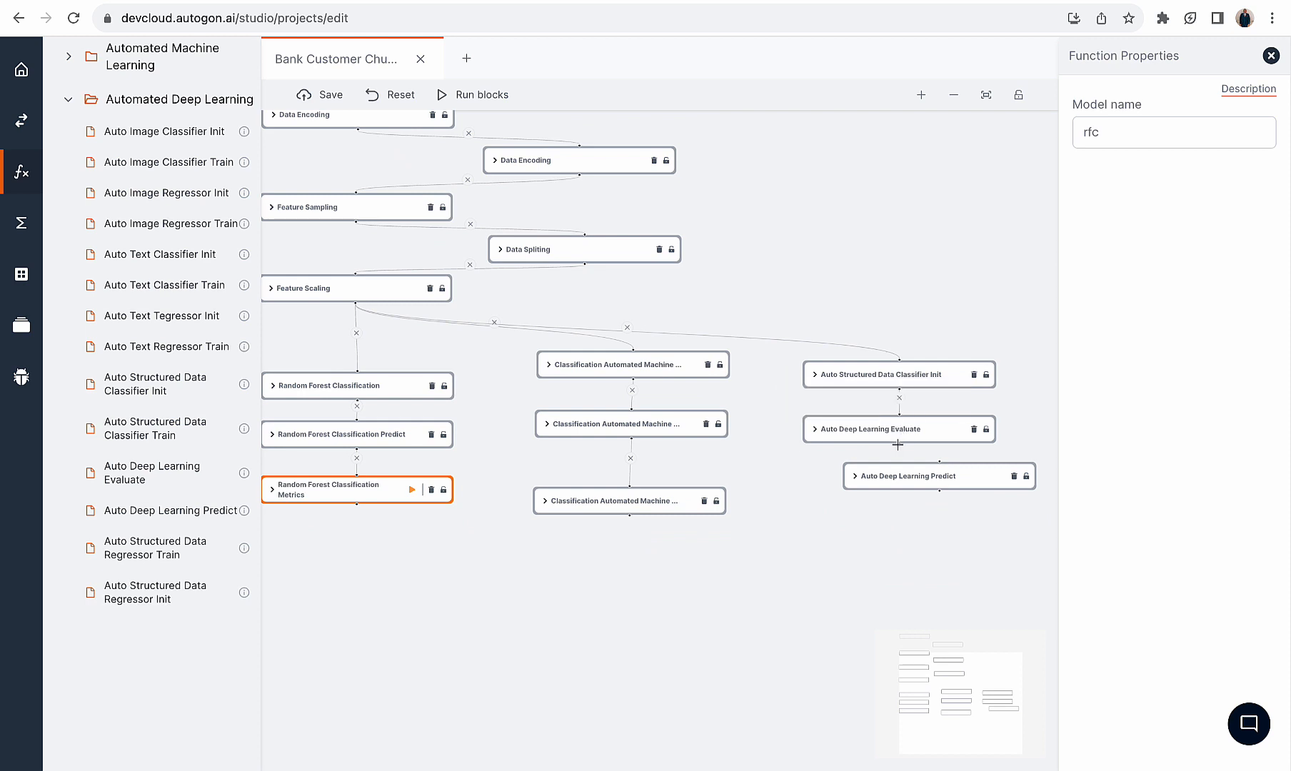
Place Predict under Evaluate, then set Classifier Init's Max trials to 10 and run it
{"action": "left_click_drag", "start_coordinate": [914, 470], "coordinate": [878, 496]}
{"action": "left_click", "coordinate": [886, 376]}
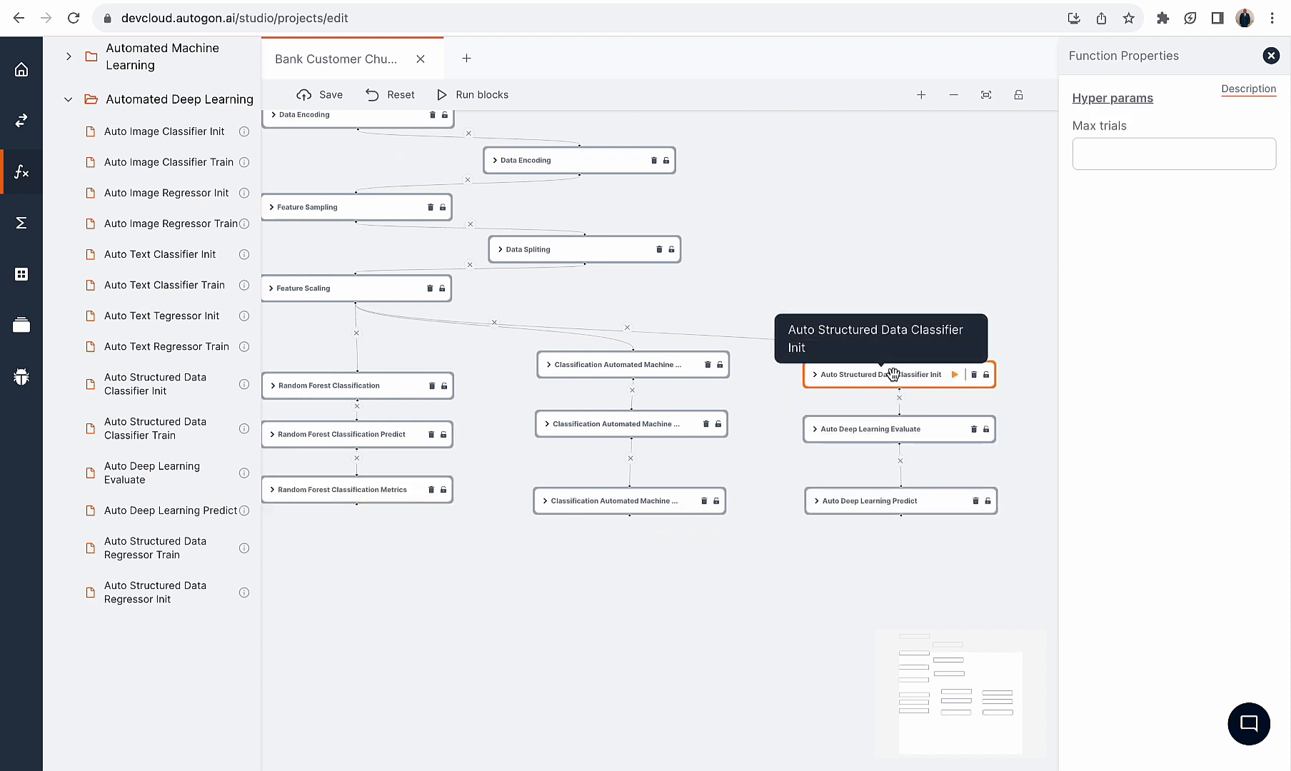
{"action": "left_click", "coordinate": [1110, 160]}
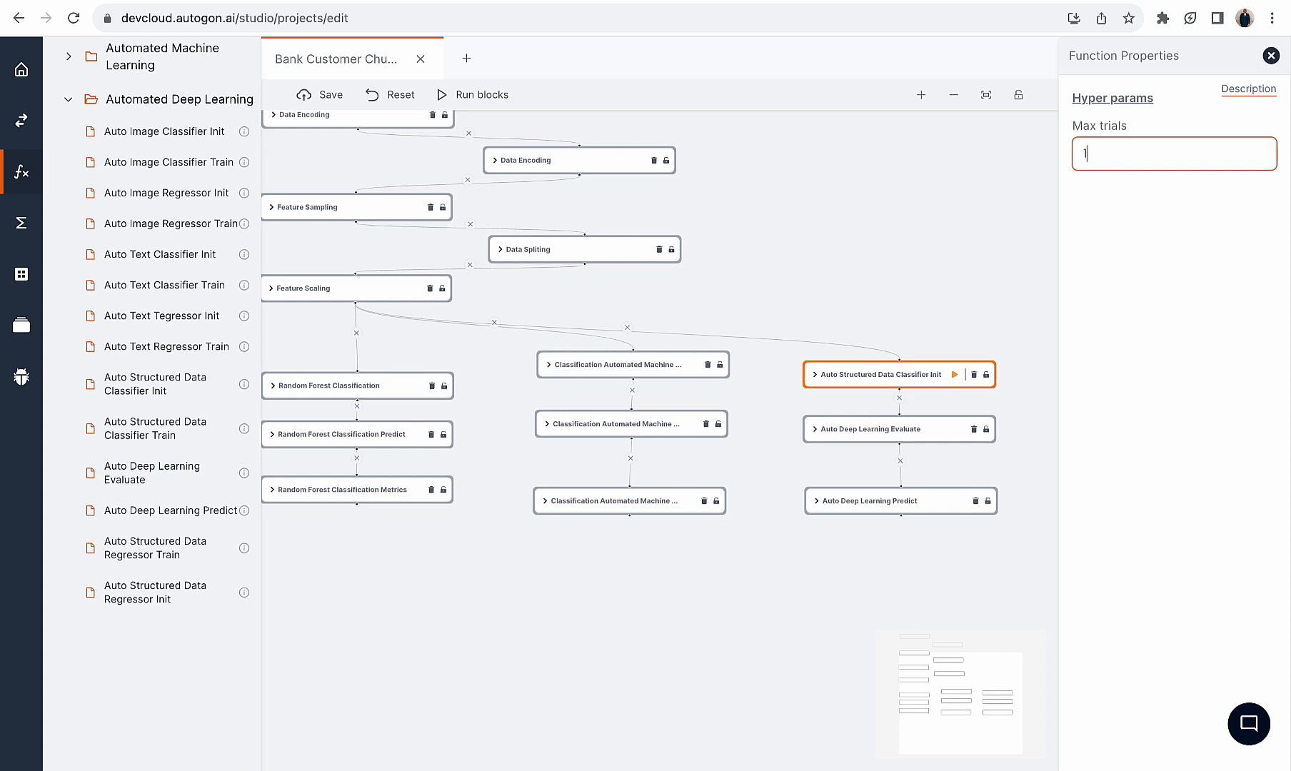
{"action": "left_click", "coordinate": [955, 374]}
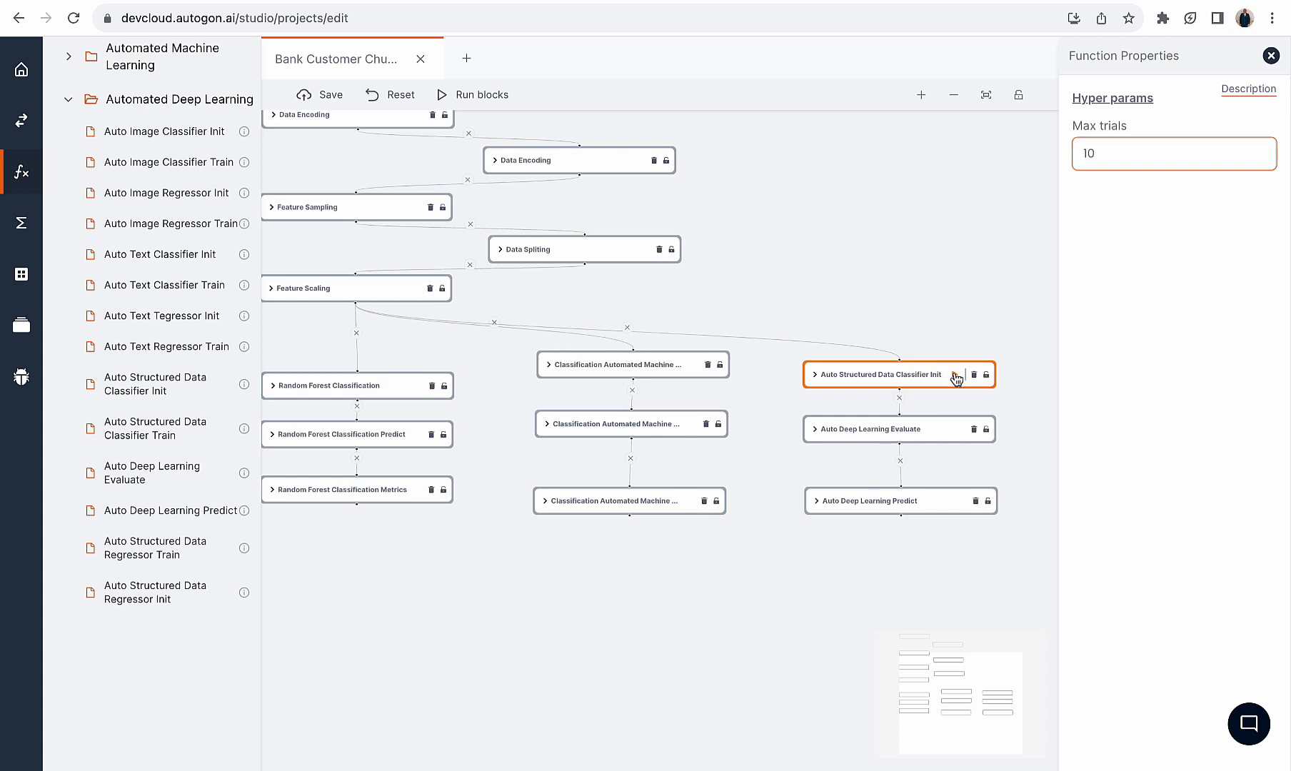
Give Evaluate a Batch size of 10, unlink it from Classifier Init, and move it down
{"action": "left_click", "coordinate": [874, 429]}
{"action": "left_click", "coordinate": [1142, 152]}
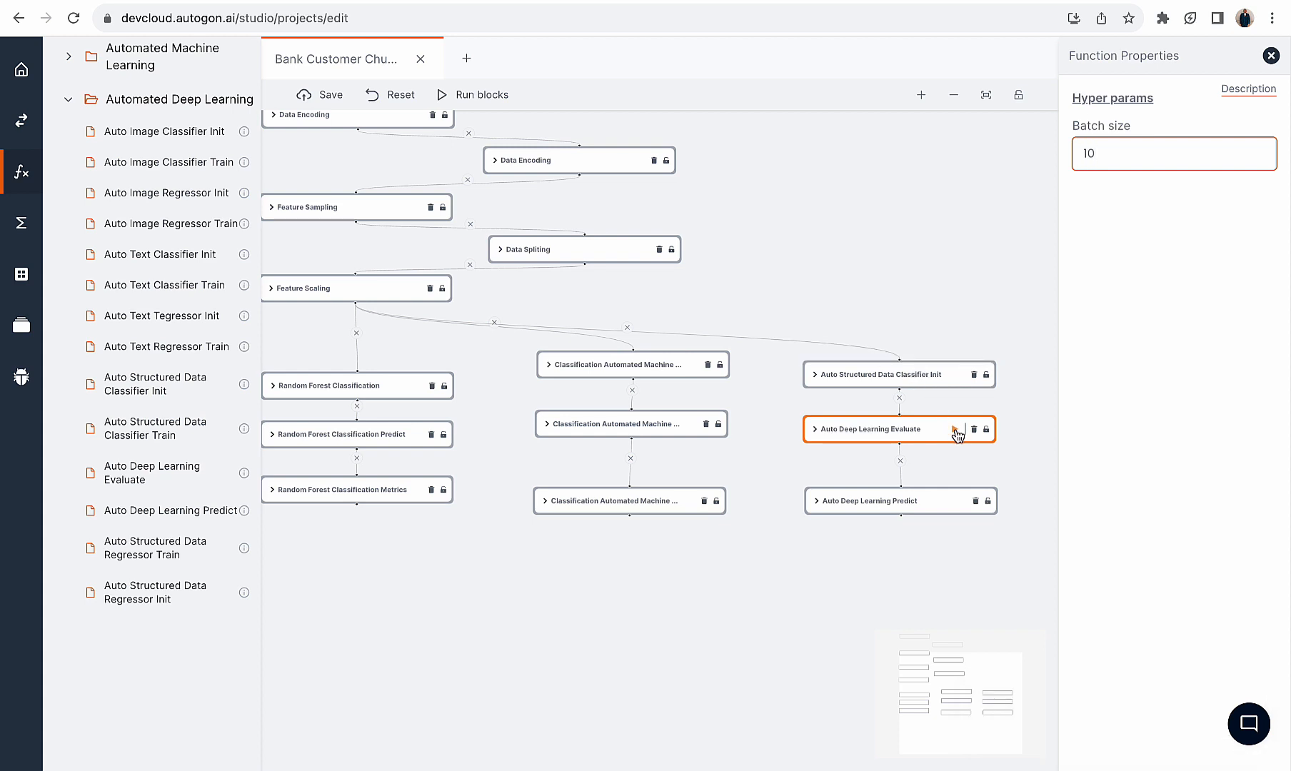
{"action": "left_click", "coordinate": [900, 398]}
{"action": "left_click_drag", "start_coordinate": [900, 423], "coordinate": [899, 455]}
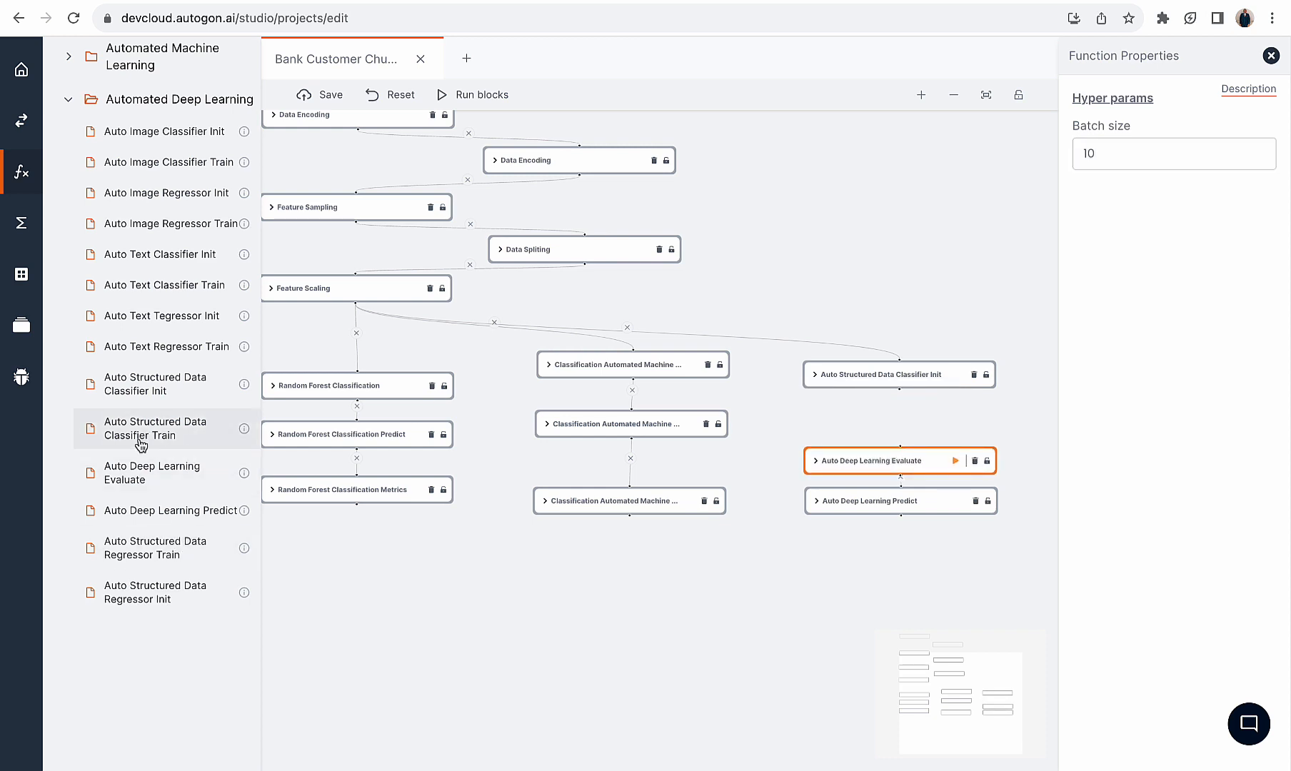
Add an Auto Structured Data Classifier Train block after Init, saving as asdc_m with 20 epochs
{"action": "left_click_drag", "start_coordinate": [125, 441], "coordinate": [828, 415]}
{"action": "left_click_drag", "start_coordinate": [898, 389], "coordinate": [890, 435]}
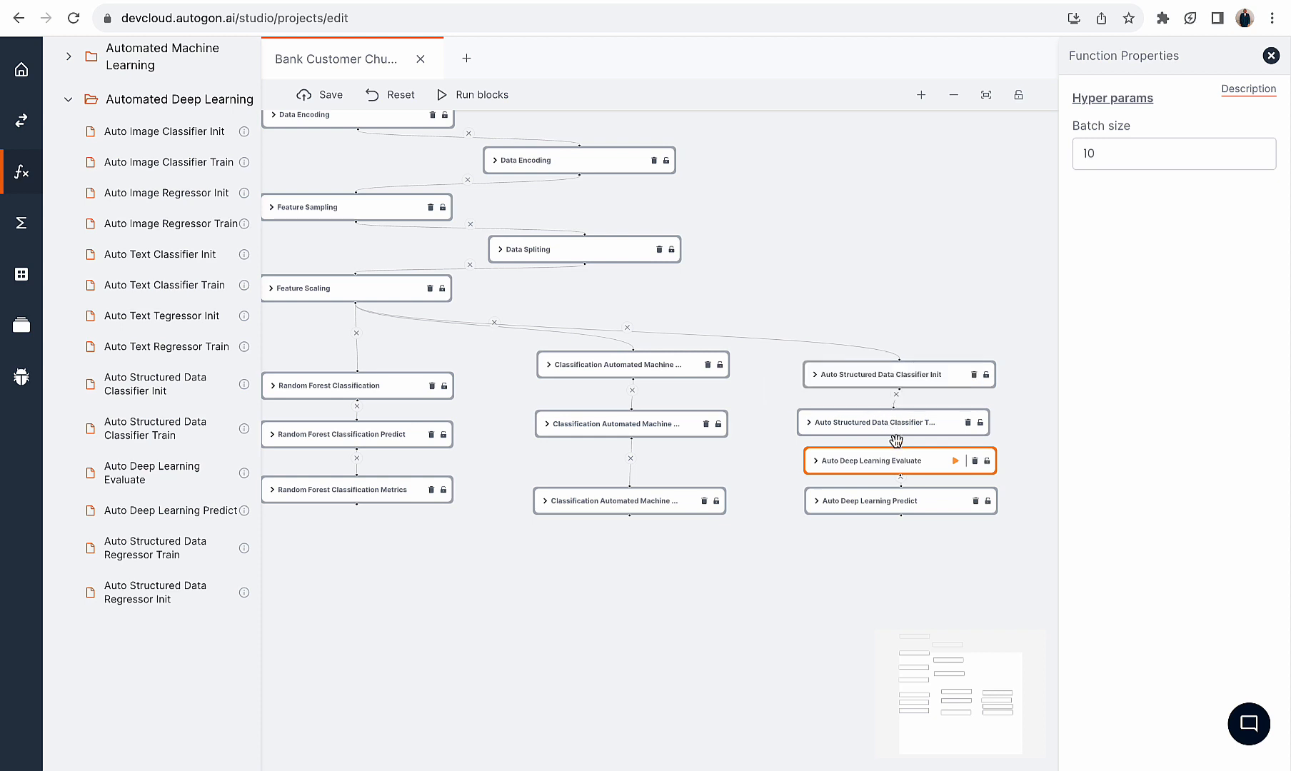
{"action": "left_click", "coordinate": [893, 422]}
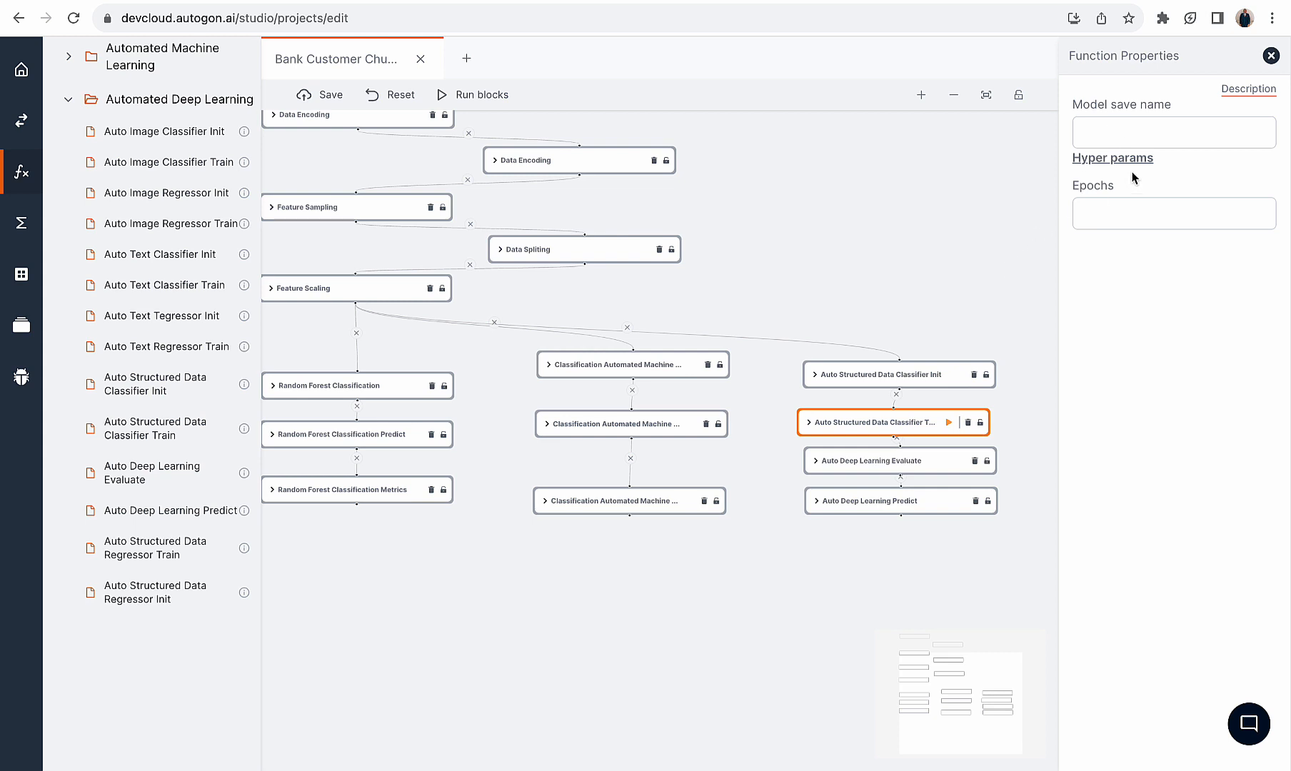
{"action": "left_click", "coordinate": [1125, 136]}
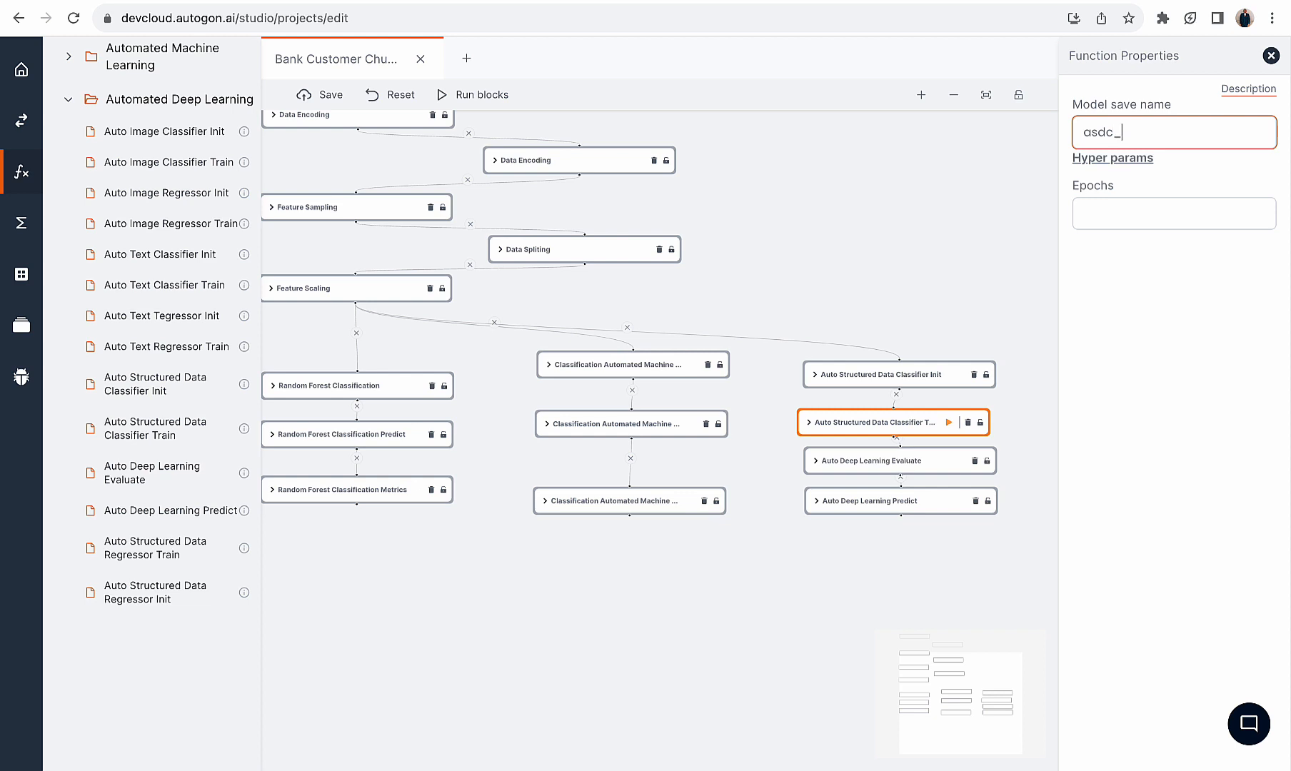
{"action": "left_click_drag", "start_coordinate": [1147, 129], "coordinate": [1063, 136]}
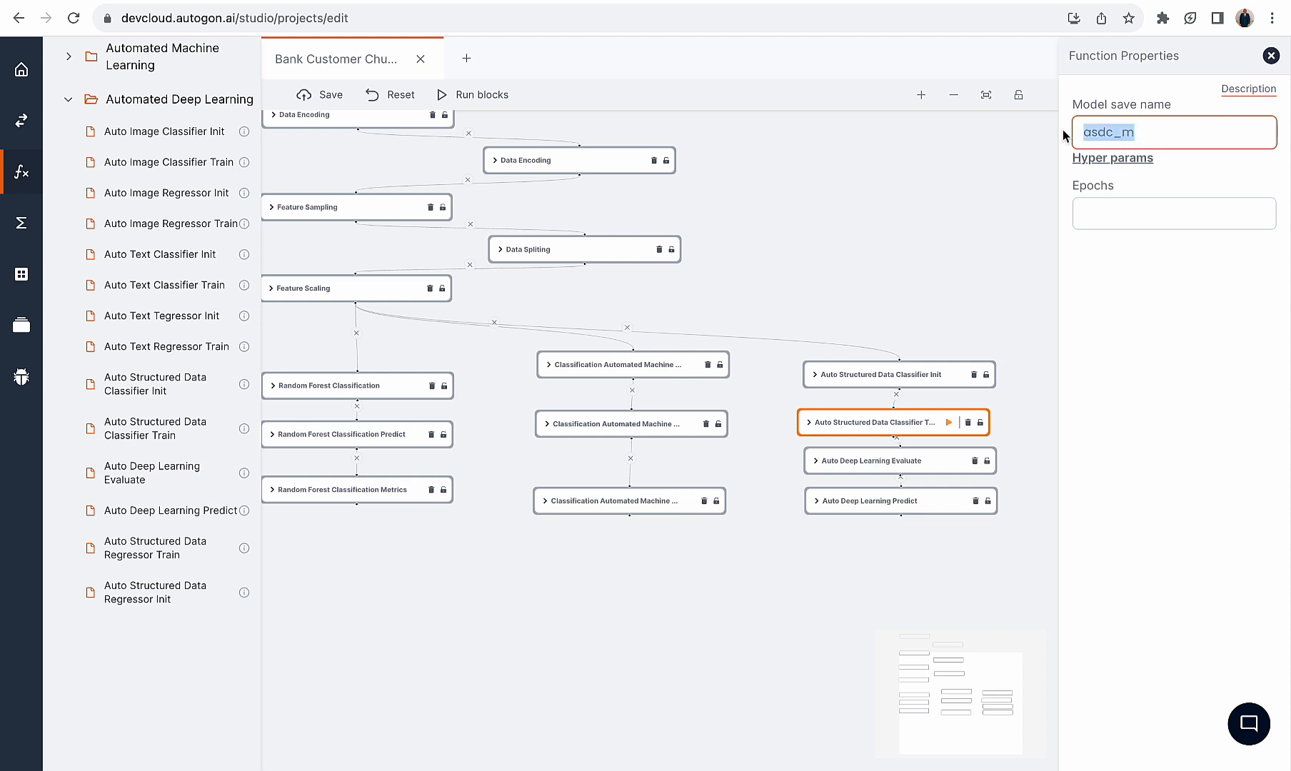
{"action": "left_click", "coordinate": [1116, 228]}
{"action": "type", "text": "20"}
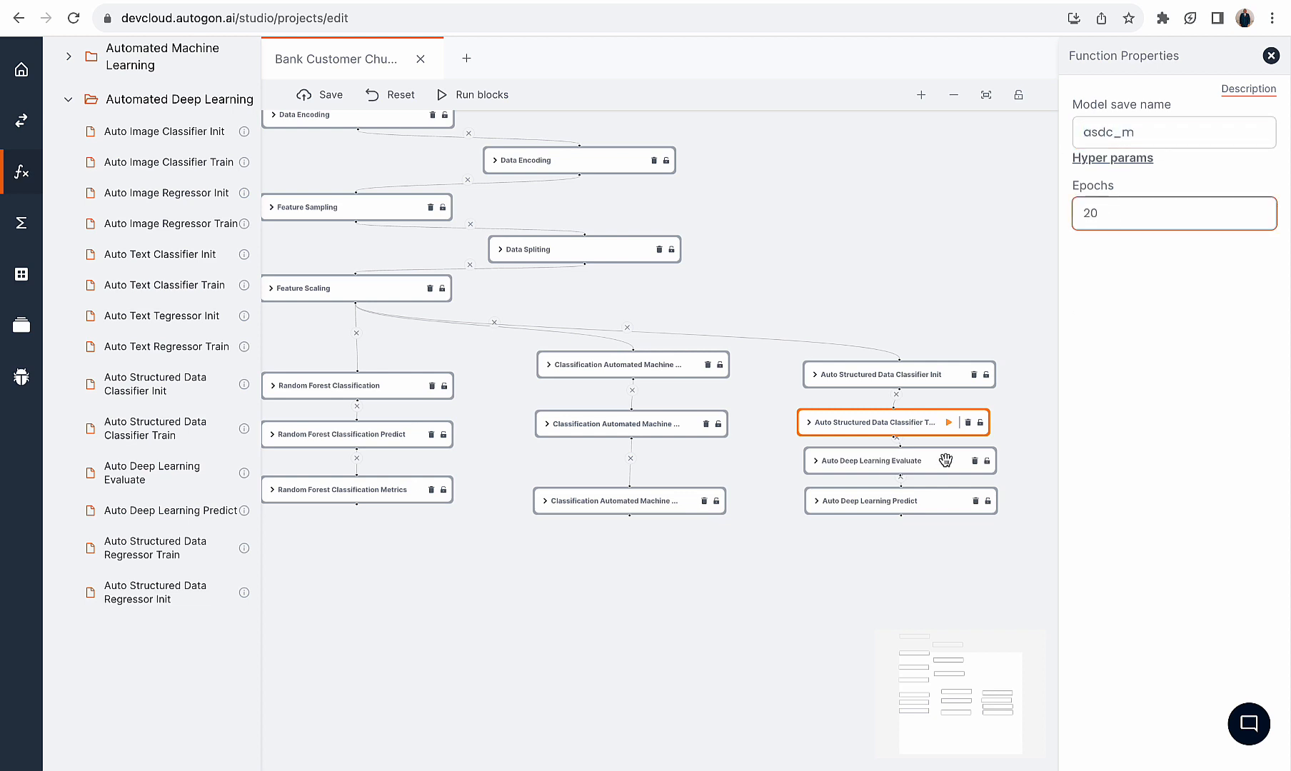
Review the deep learning blocks' settings and set Predict's Channel to Default
{"action": "left_click", "coordinate": [915, 376]}
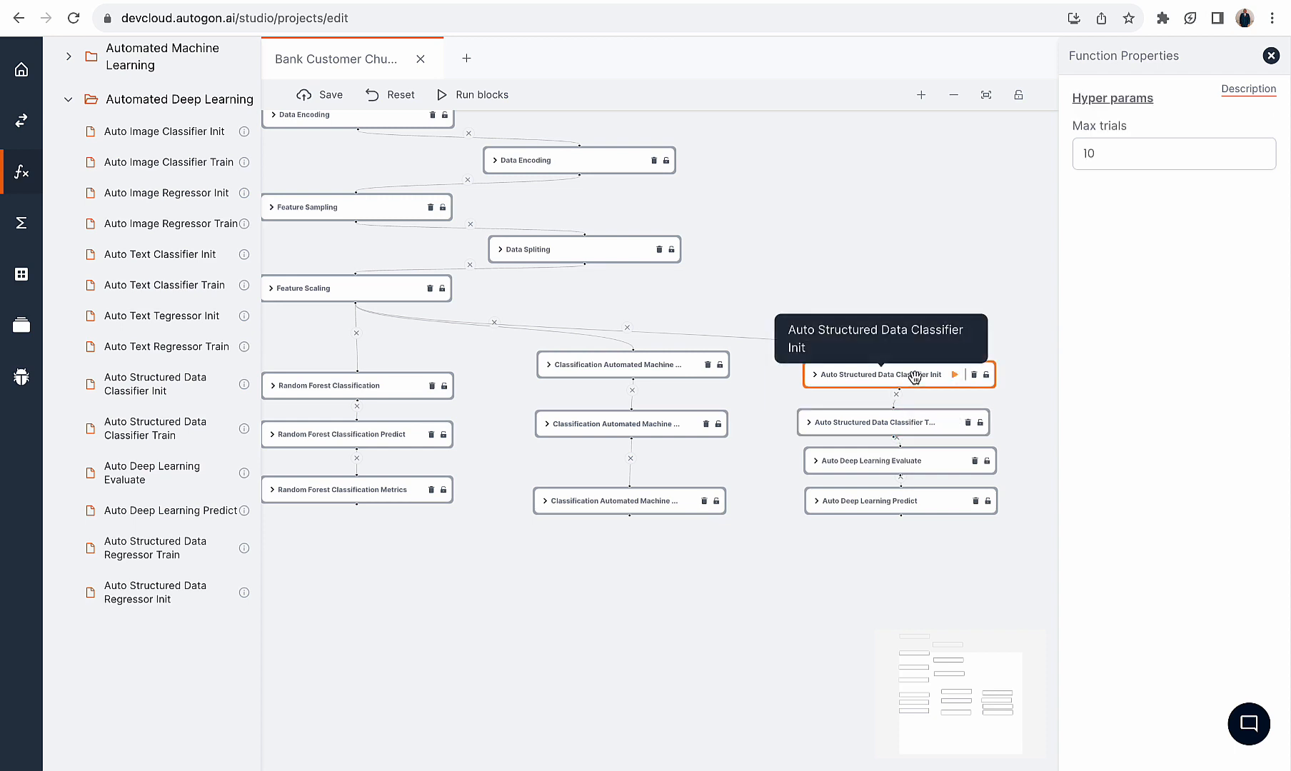
{"action": "left_click", "coordinate": [914, 423]}
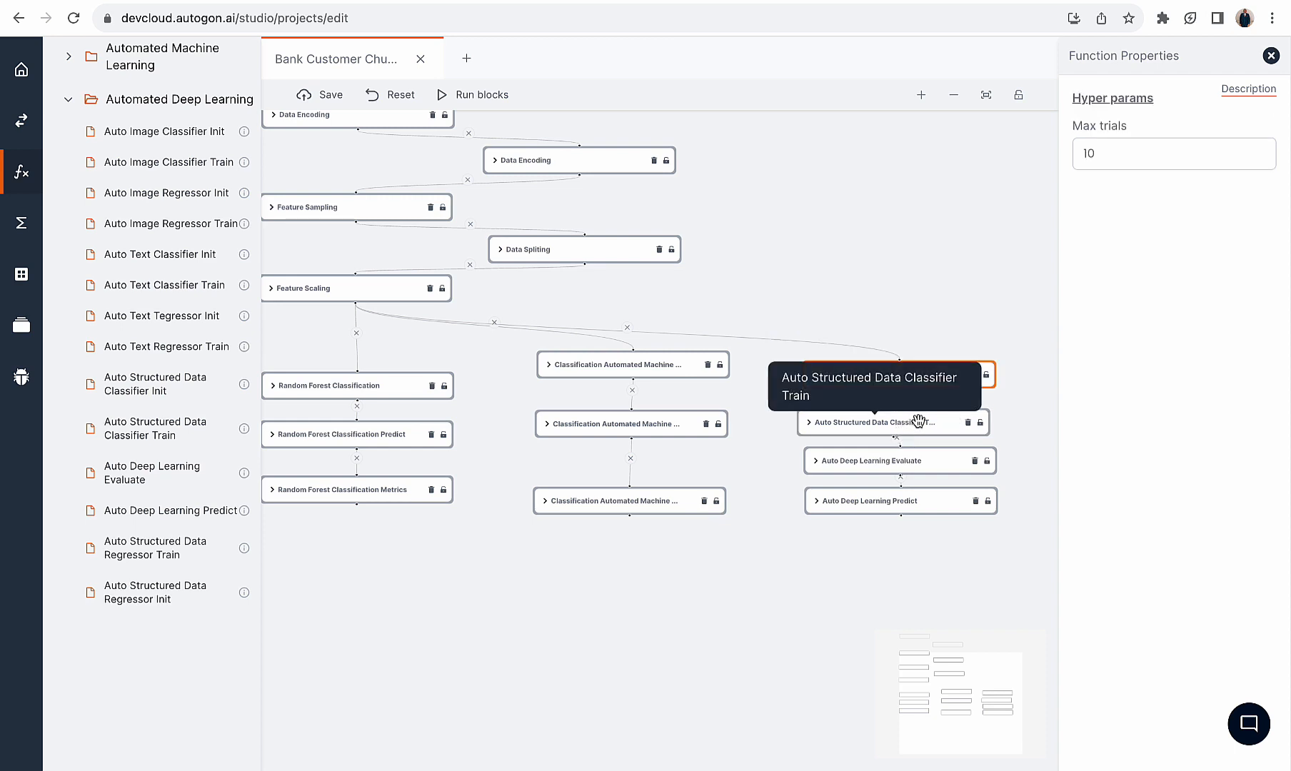
{"action": "left_click", "coordinate": [909, 454]}
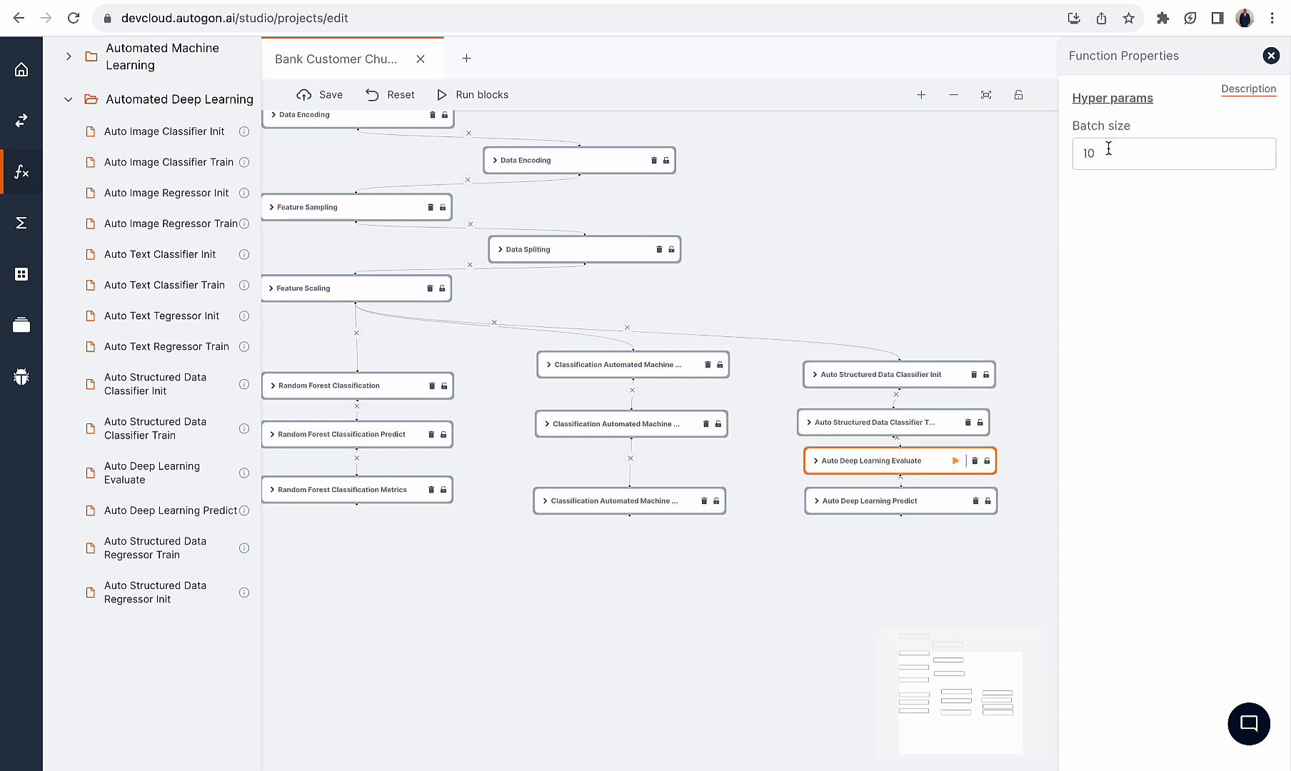
{"action": "left_click", "coordinate": [932, 497]}
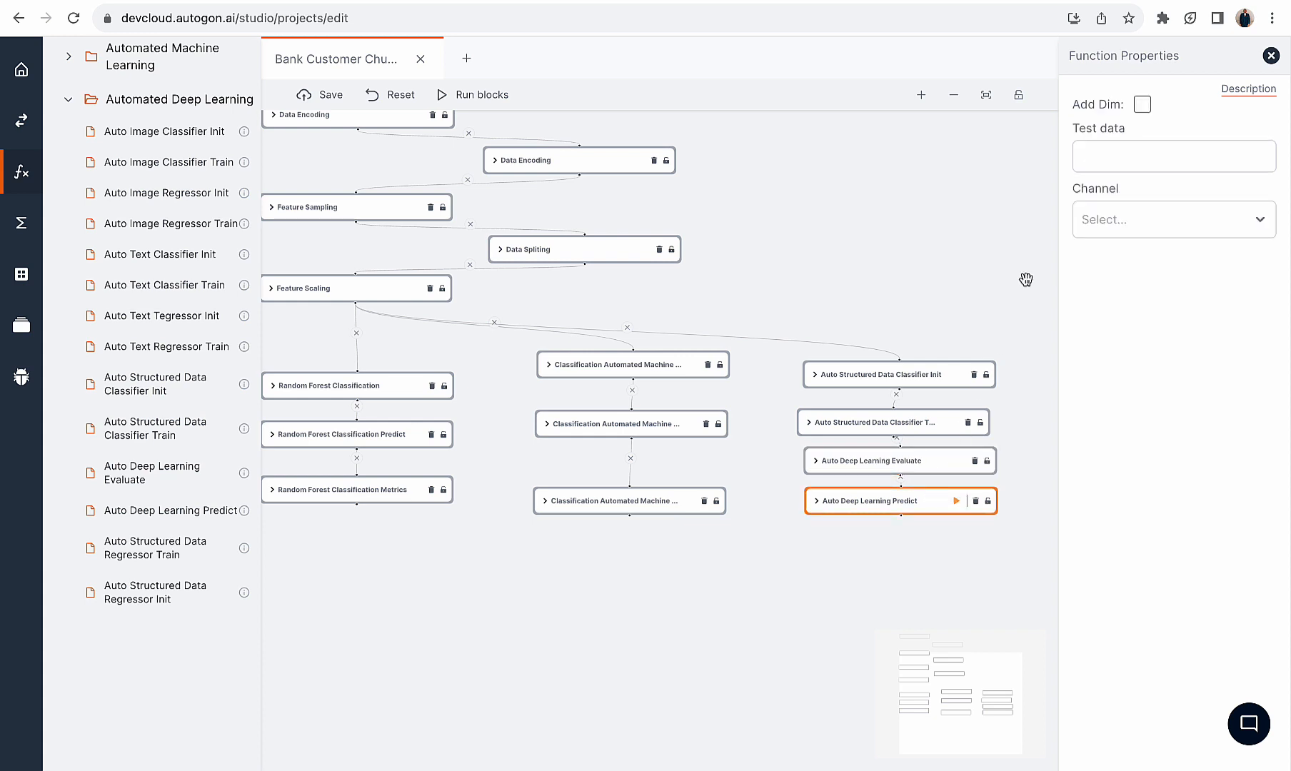
{"action": "left_click", "coordinate": [1124, 216]}
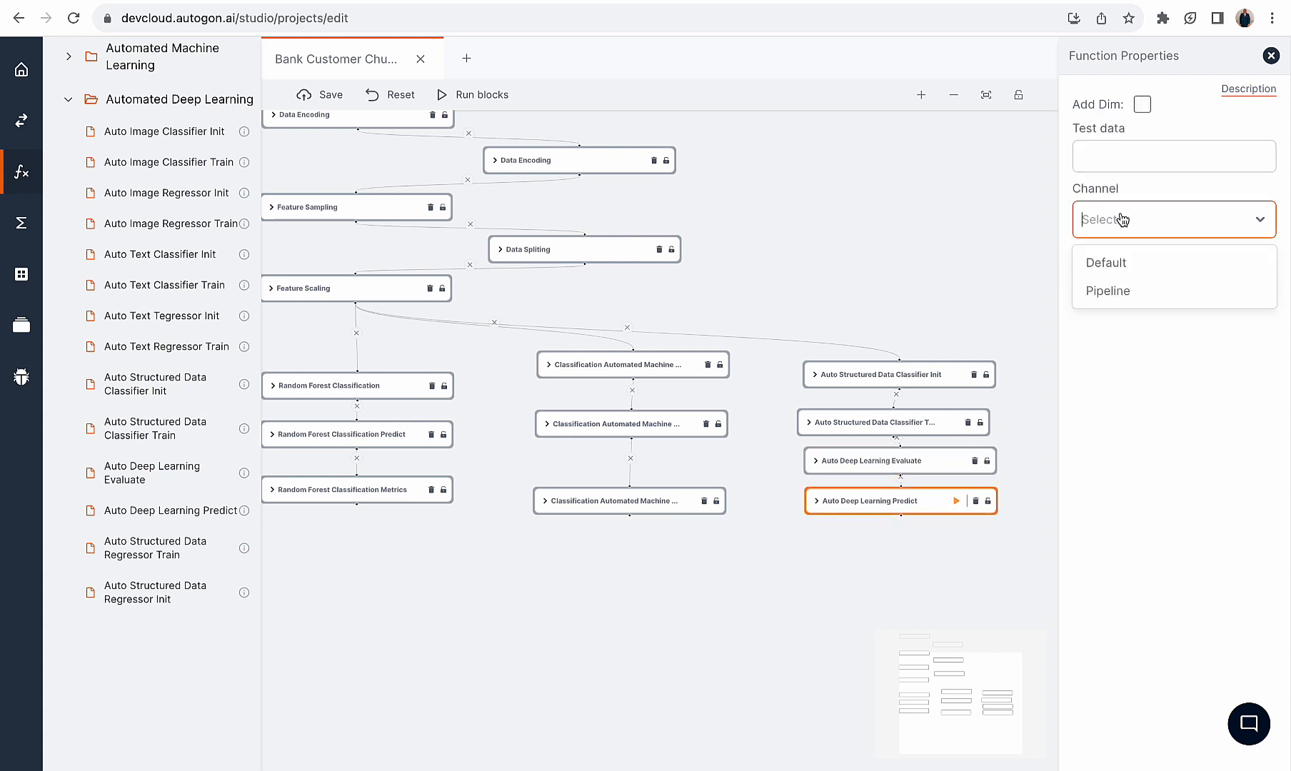
{"action": "left_click", "coordinate": [1117, 267]}
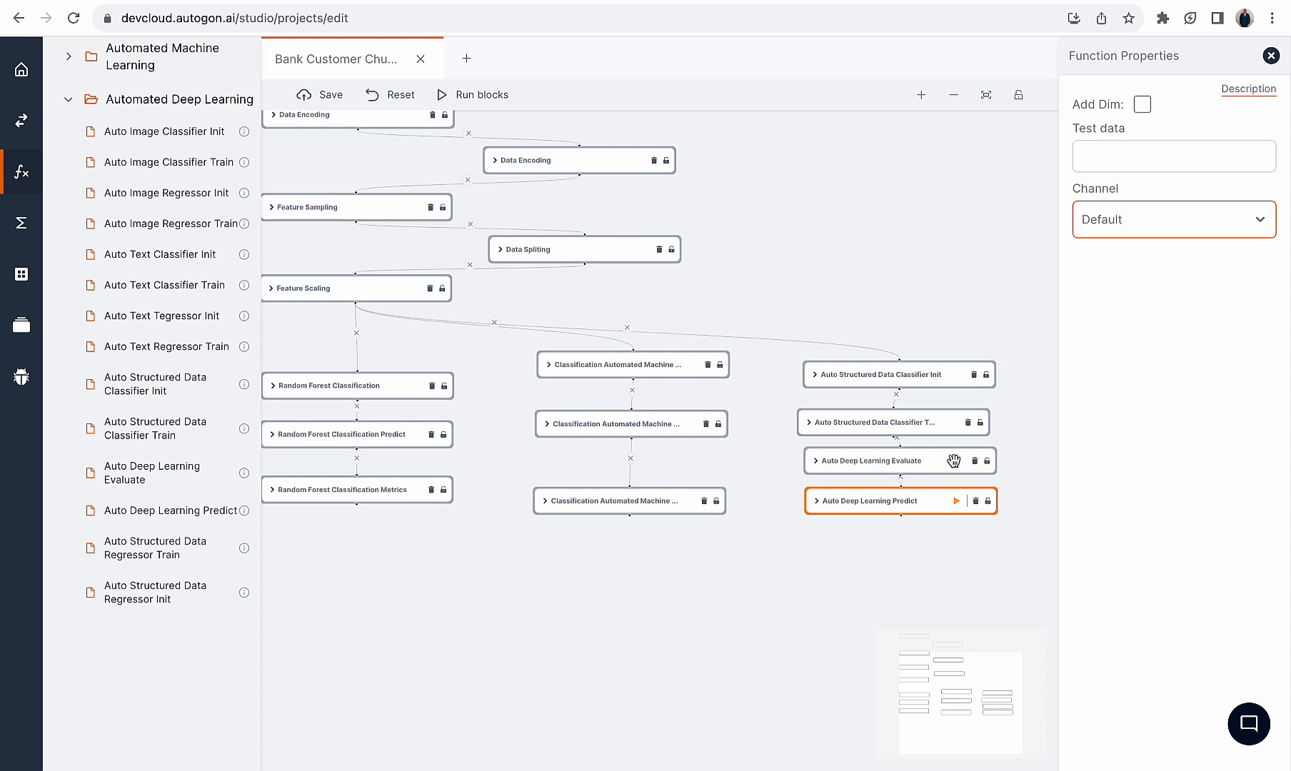
Run the Classifier Train block (model asdc_m), then the Auto Deep Learning Evaluate block
{"action": "left_click", "coordinate": [920, 423]}
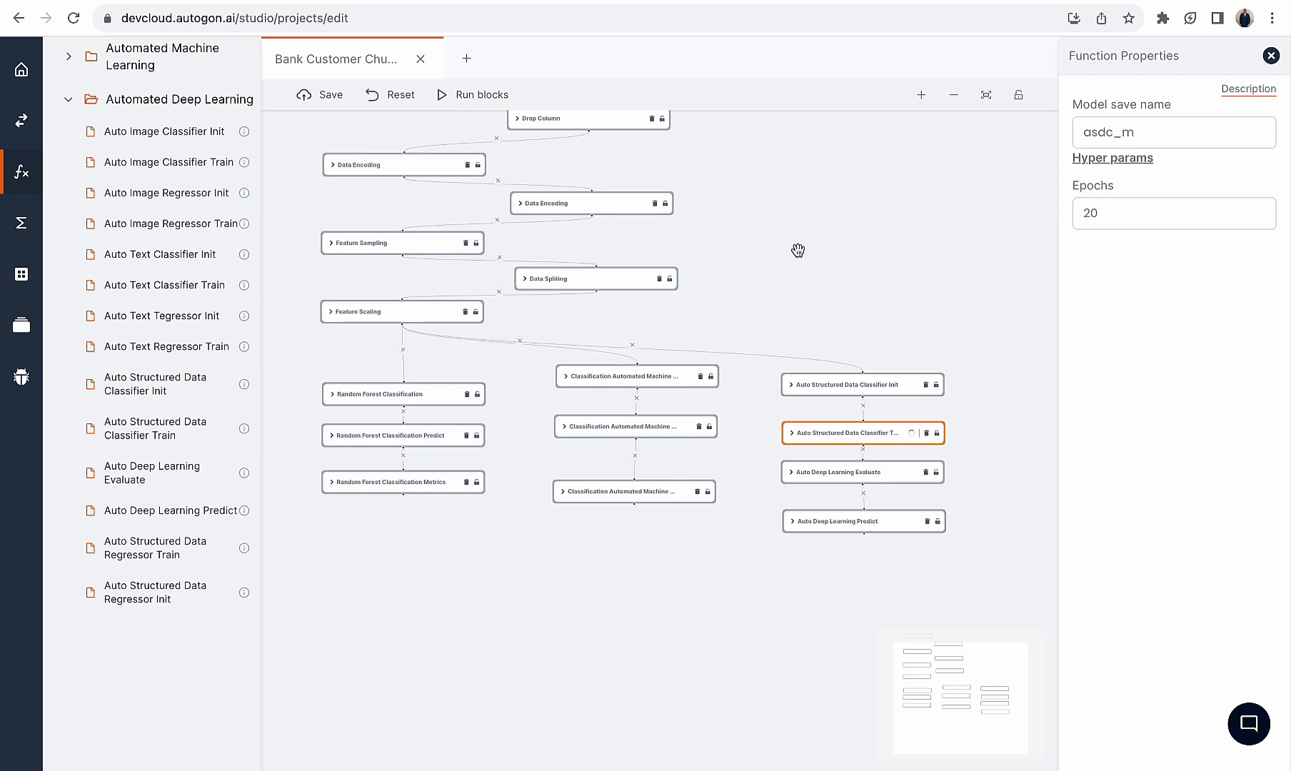
{"action": "left_click_drag", "start_coordinate": [797, 250], "coordinate": [780, 276]}
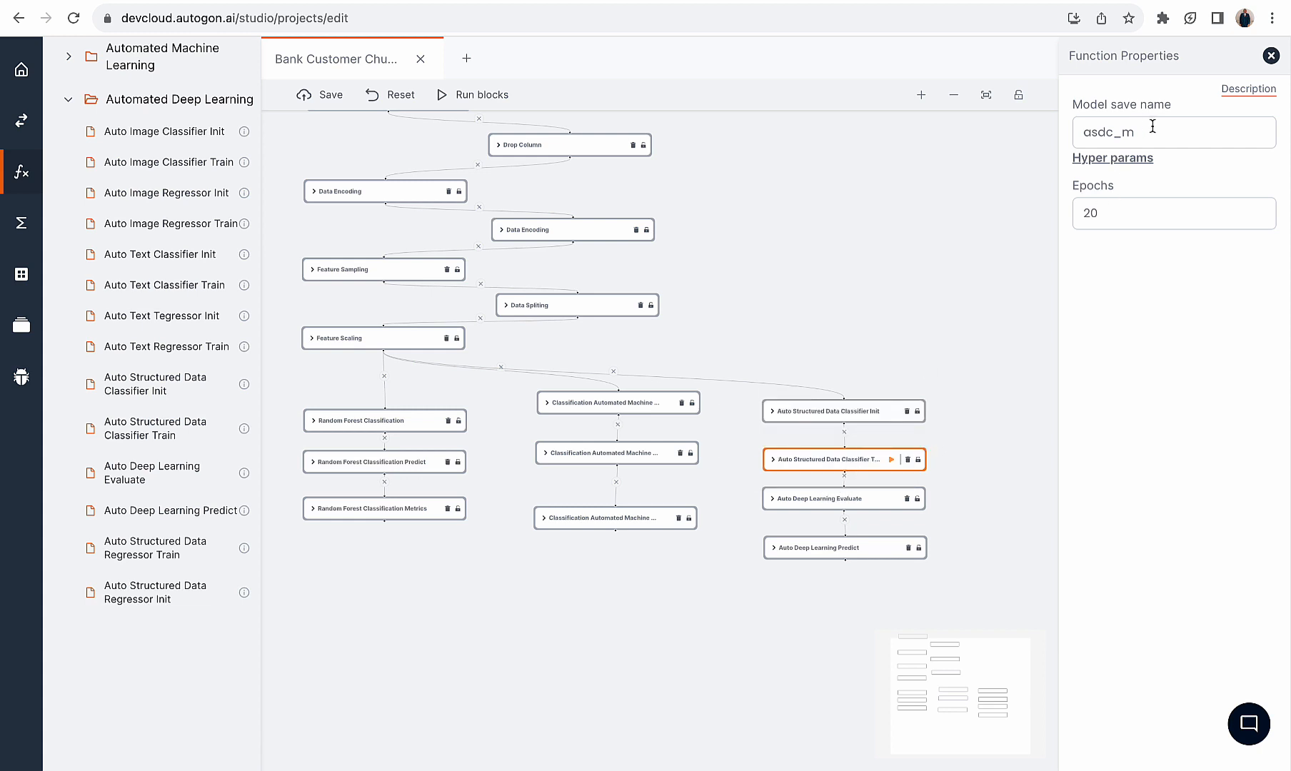
{"action": "left_click_drag", "start_coordinate": [1152, 126], "coordinate": [1072, 130]}
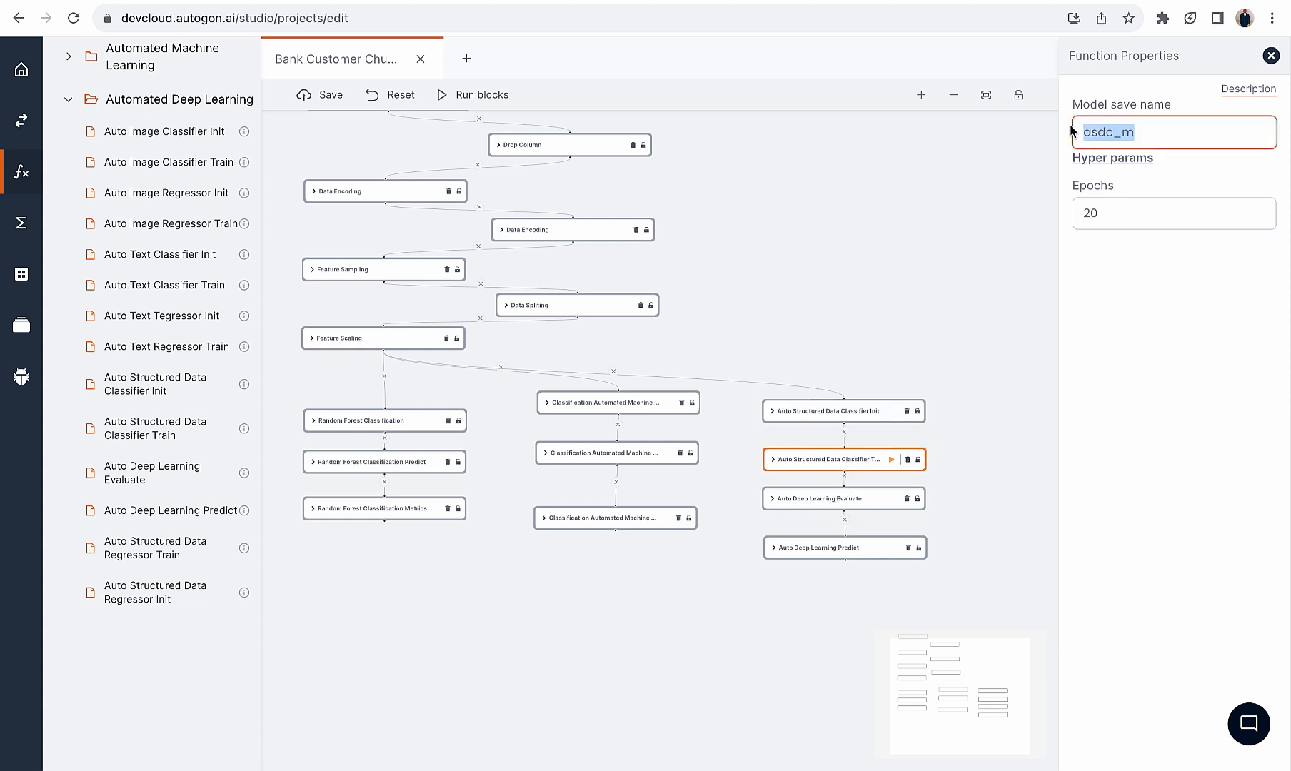
{"action": "left_click", "coordinate": [848, 498]}
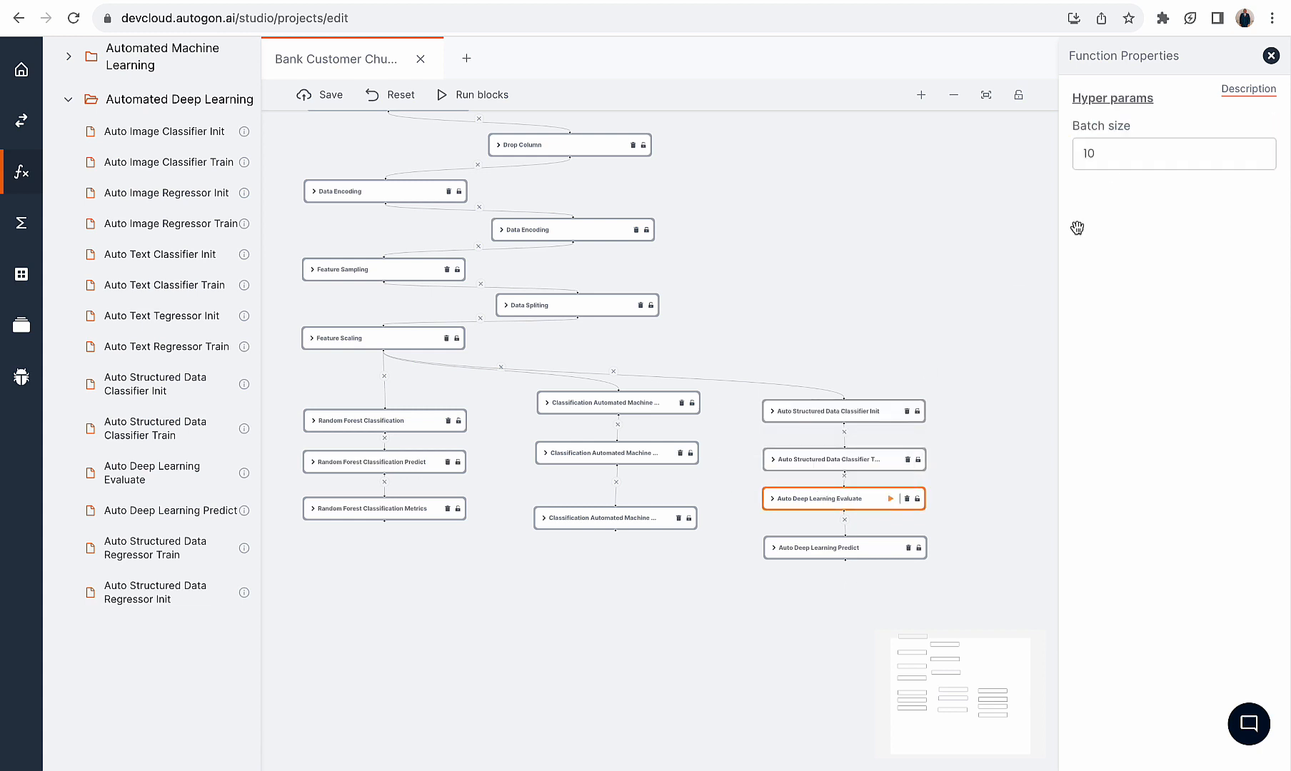
{"action": "left_click", "coordinate": [889, 499]}
{"action": "left_click", "coordinate": [22, 223]}
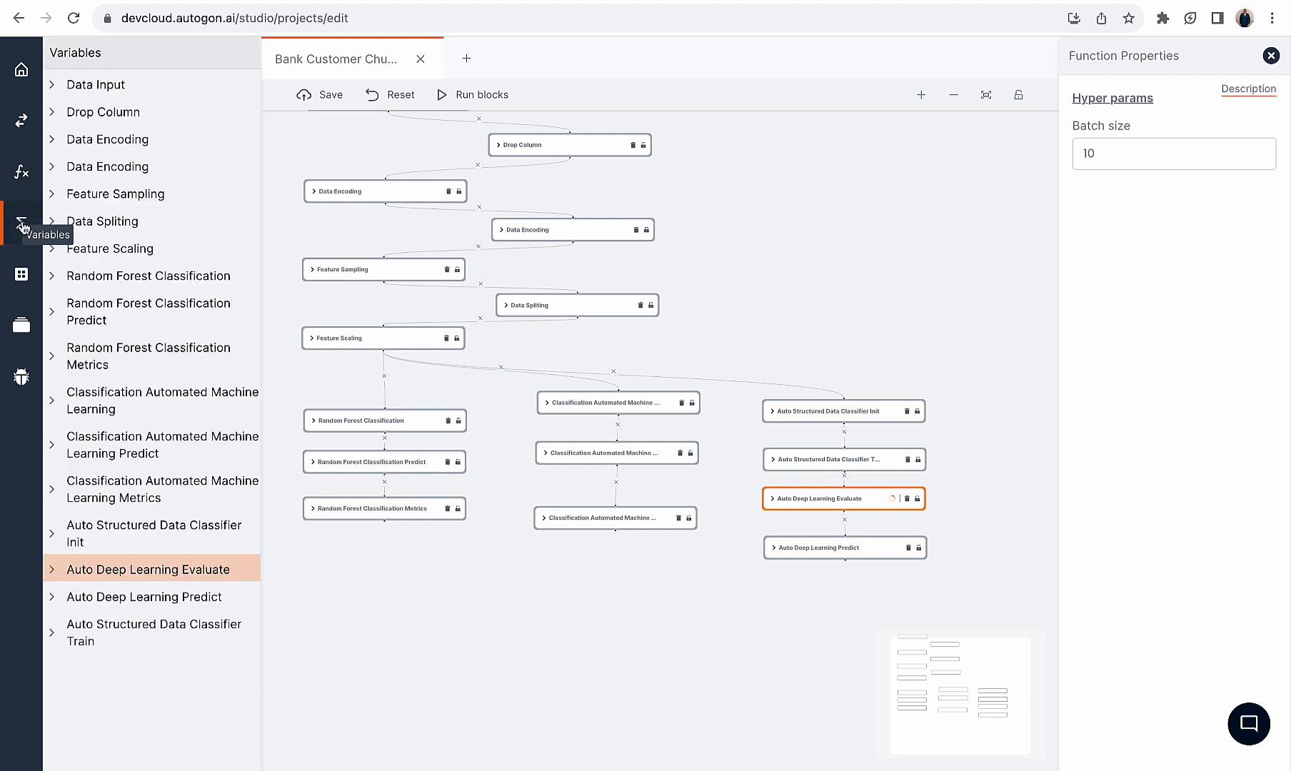
{"action": "left_click", "coordinate": [54, 575]}
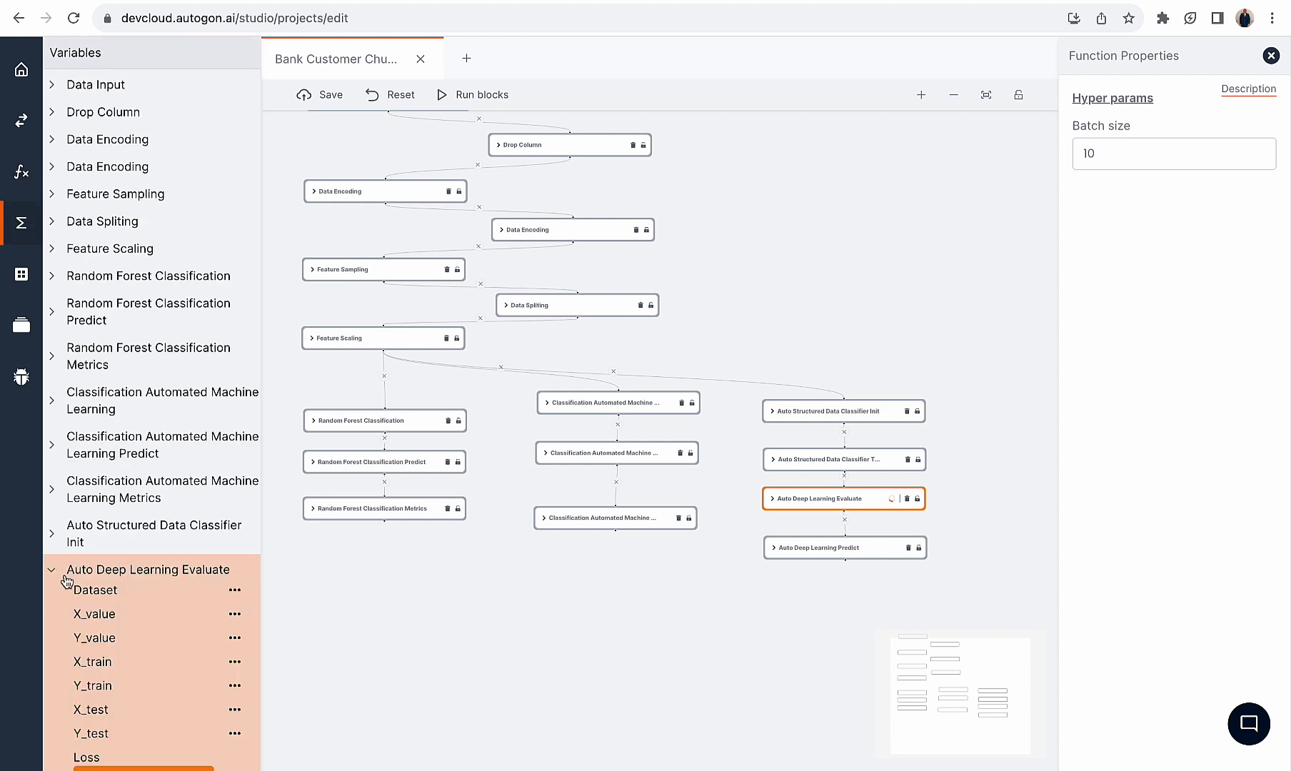
{"action": "scroll", "coordinate": [110, 632], "scroll_direction": "down", "scroll_amount": 2}
{"action": "scroll", "coordinate": [141, 704], "scroll_direction": "down", "scroll_amount": 1}
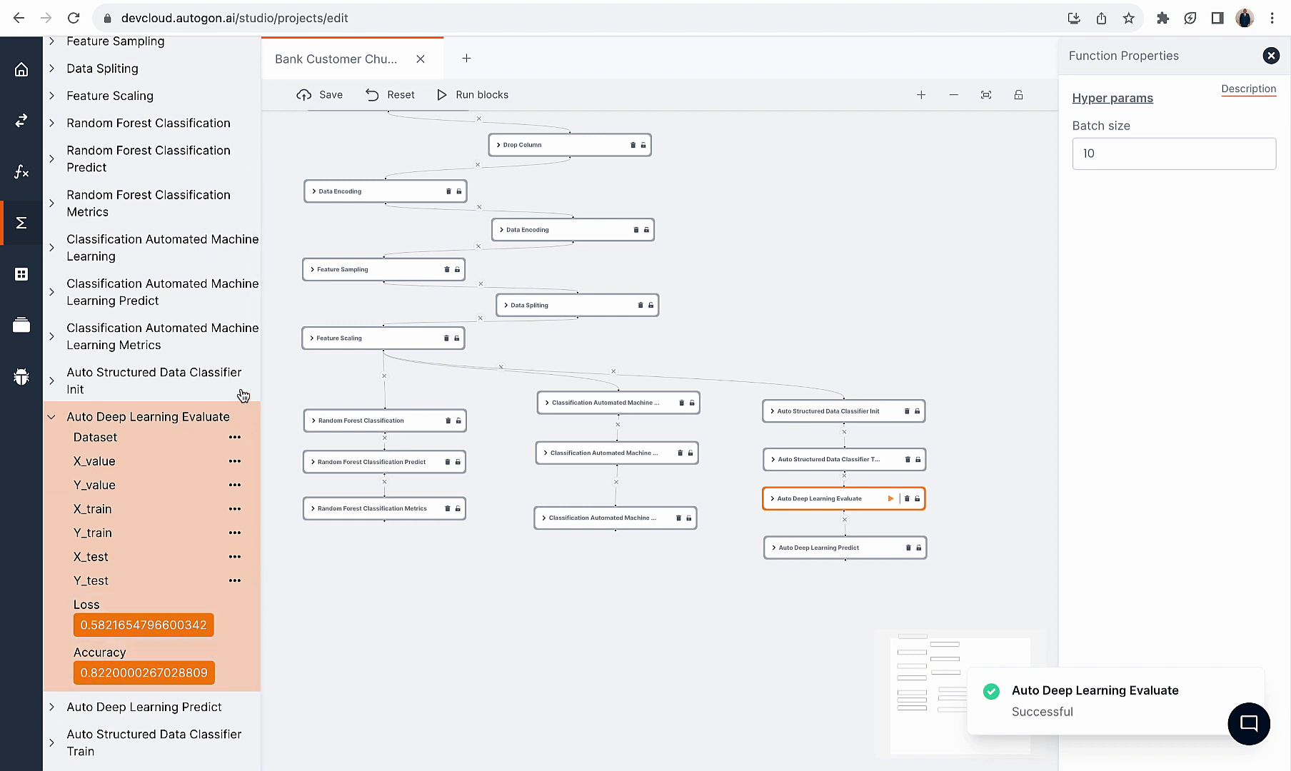
{"action": "left_click", "coordinate": [52, 422]}
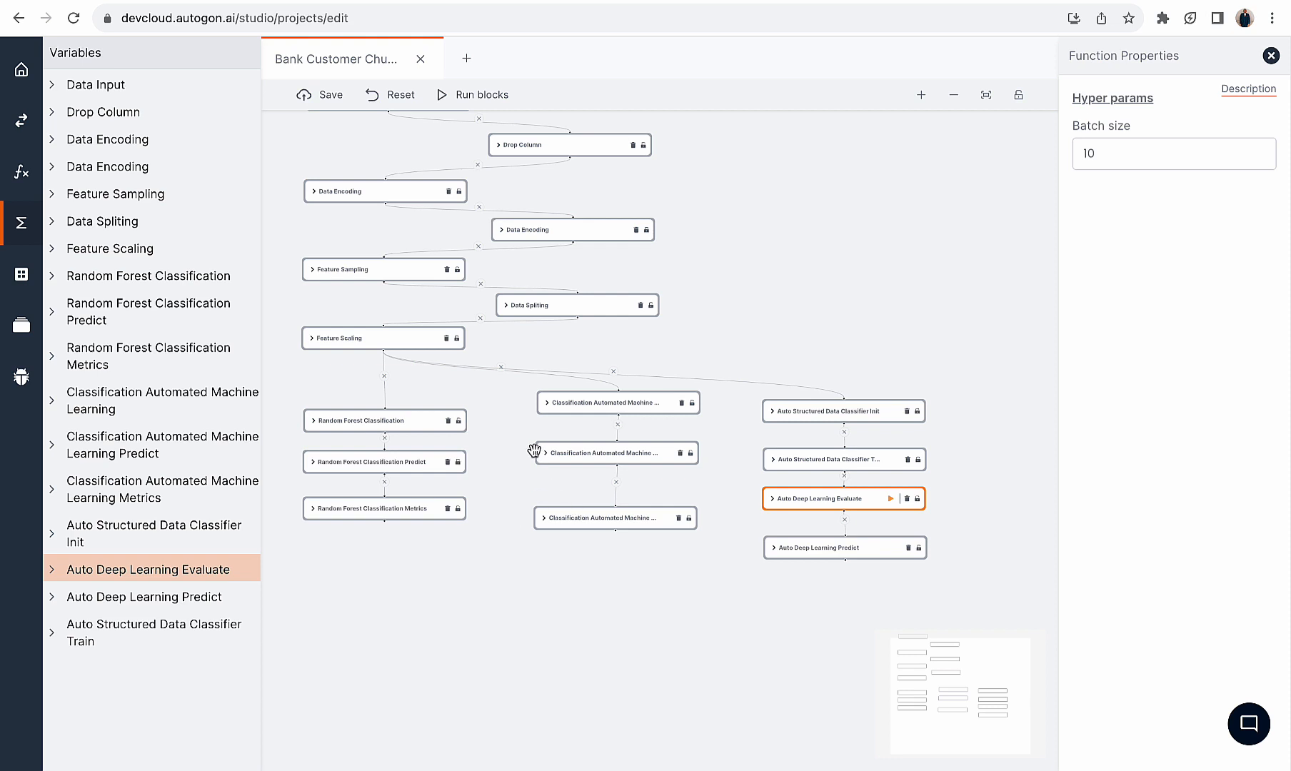
{"action": "left_click", "coordinate": [383, 509]}
{"action": "left_click", "coordinate": [53, 352]}
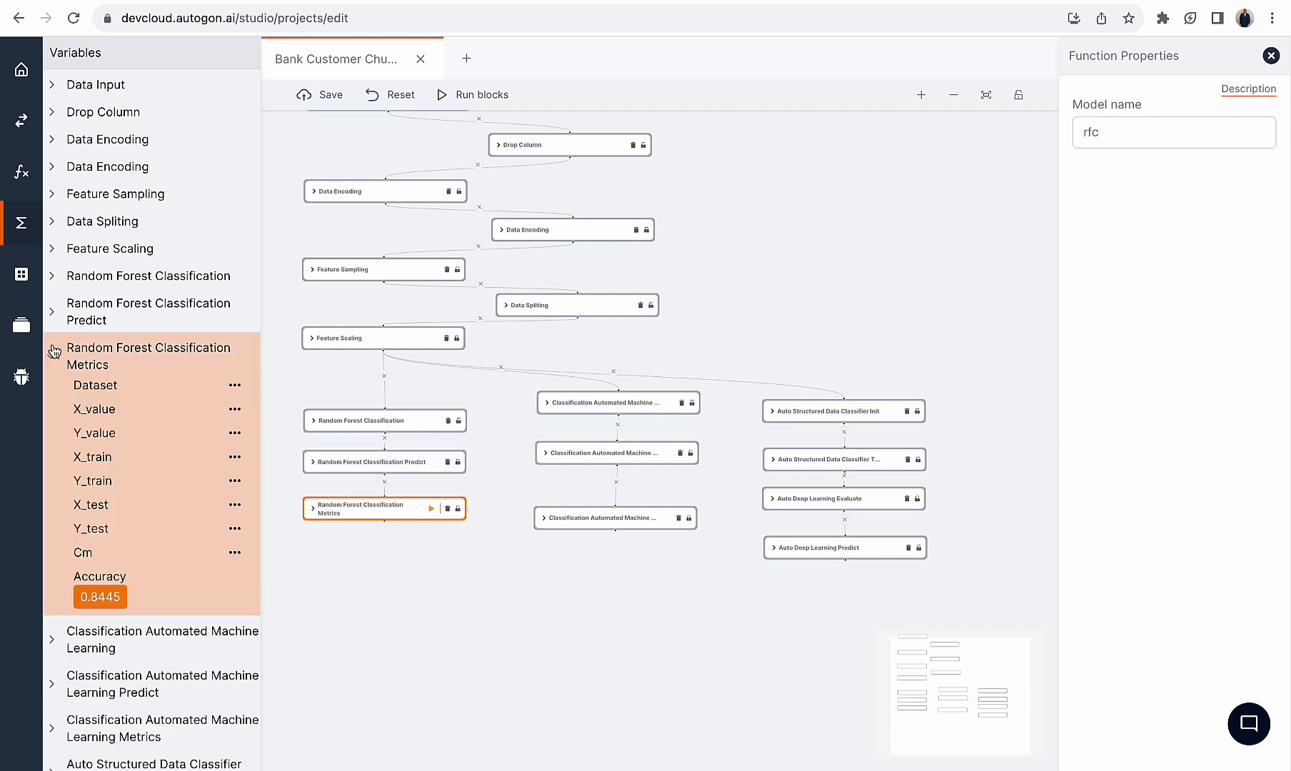
{"action": "left_click", "coordinate": [53, 352]}
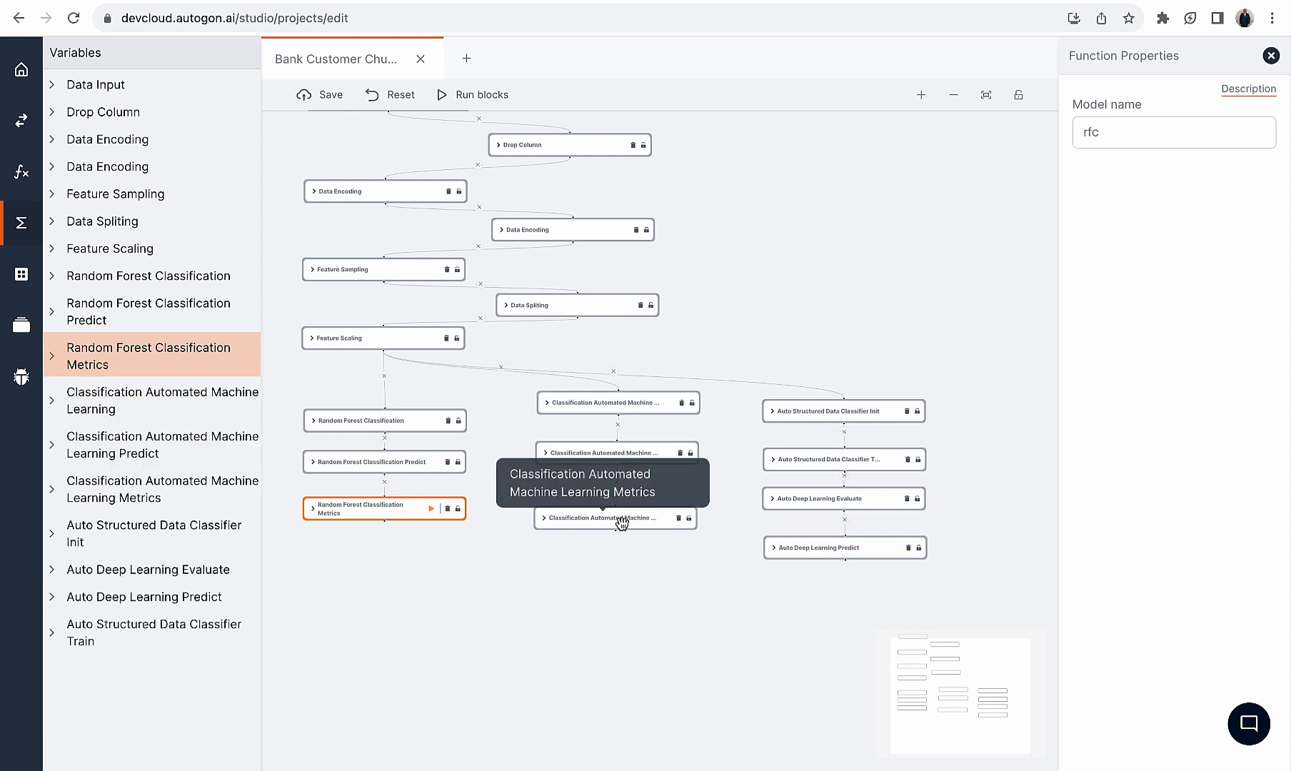
{"action": "left_click", "coordinate": [622, 522]}
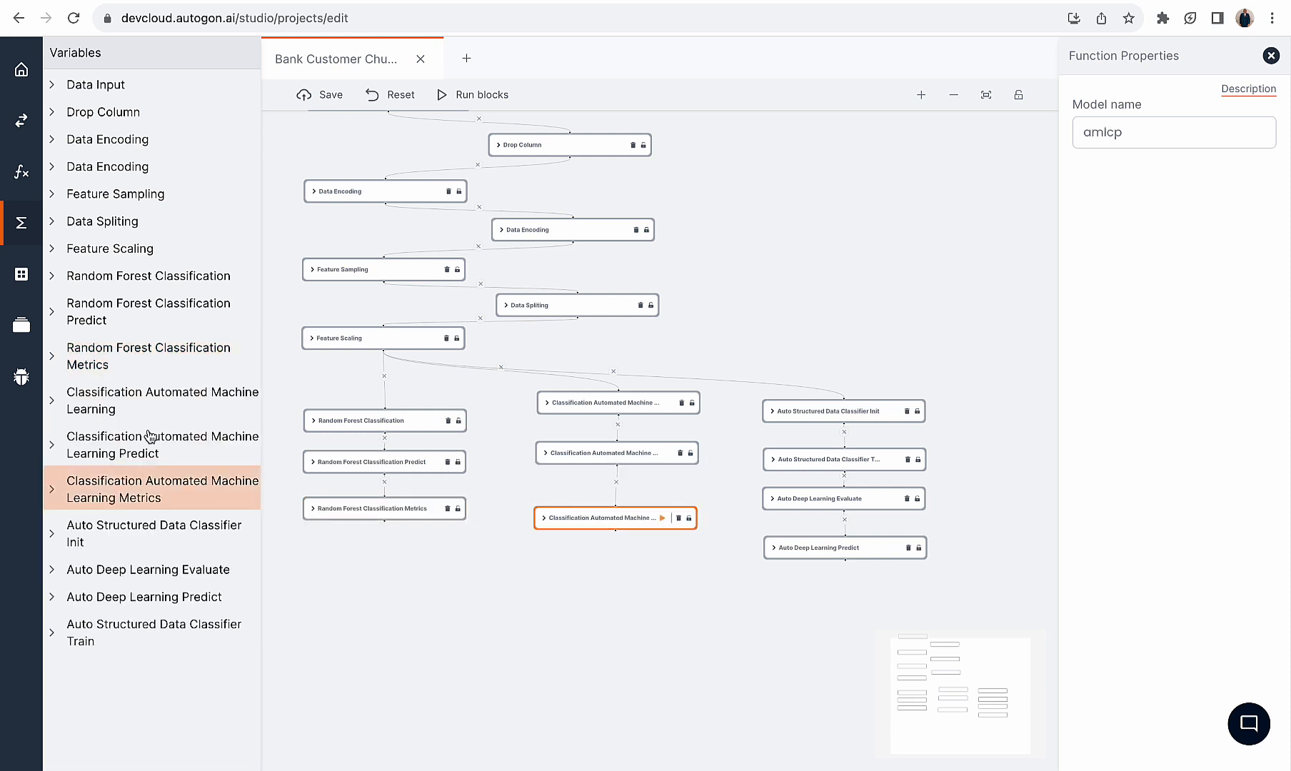
{"action": "left_click", "coordinate": [53, 489]}
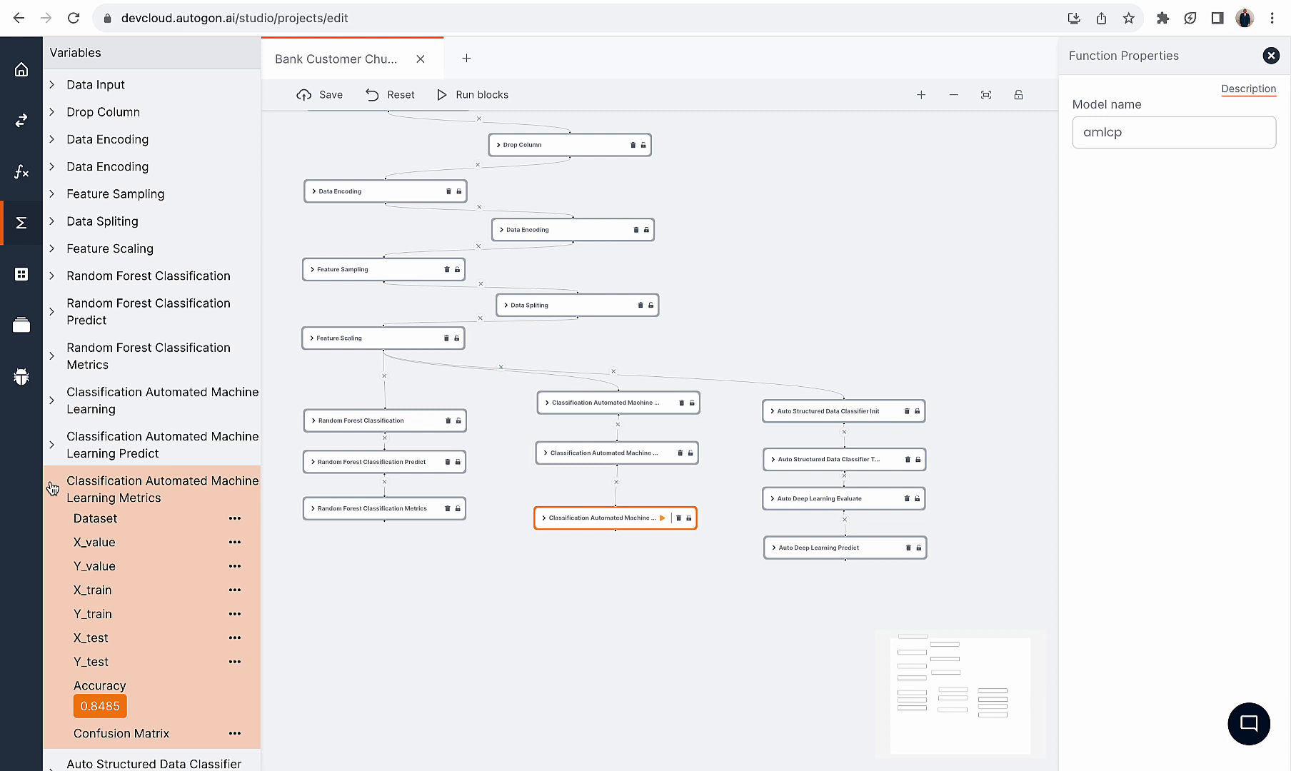
{"action": "left_click", "coordinate": [53, 488]}
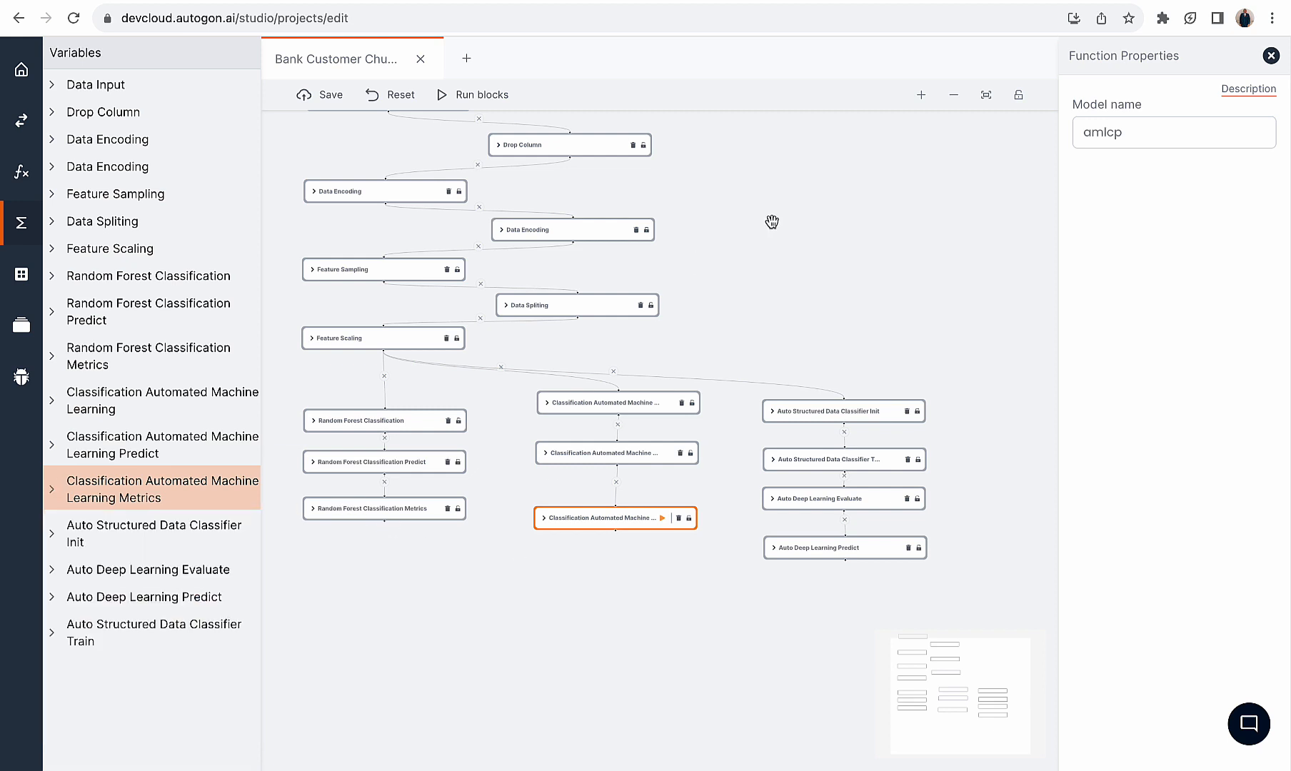
{"action": "left_click_drag", "start_coordinate": [773, 237], "coordinate": [768, 329]}
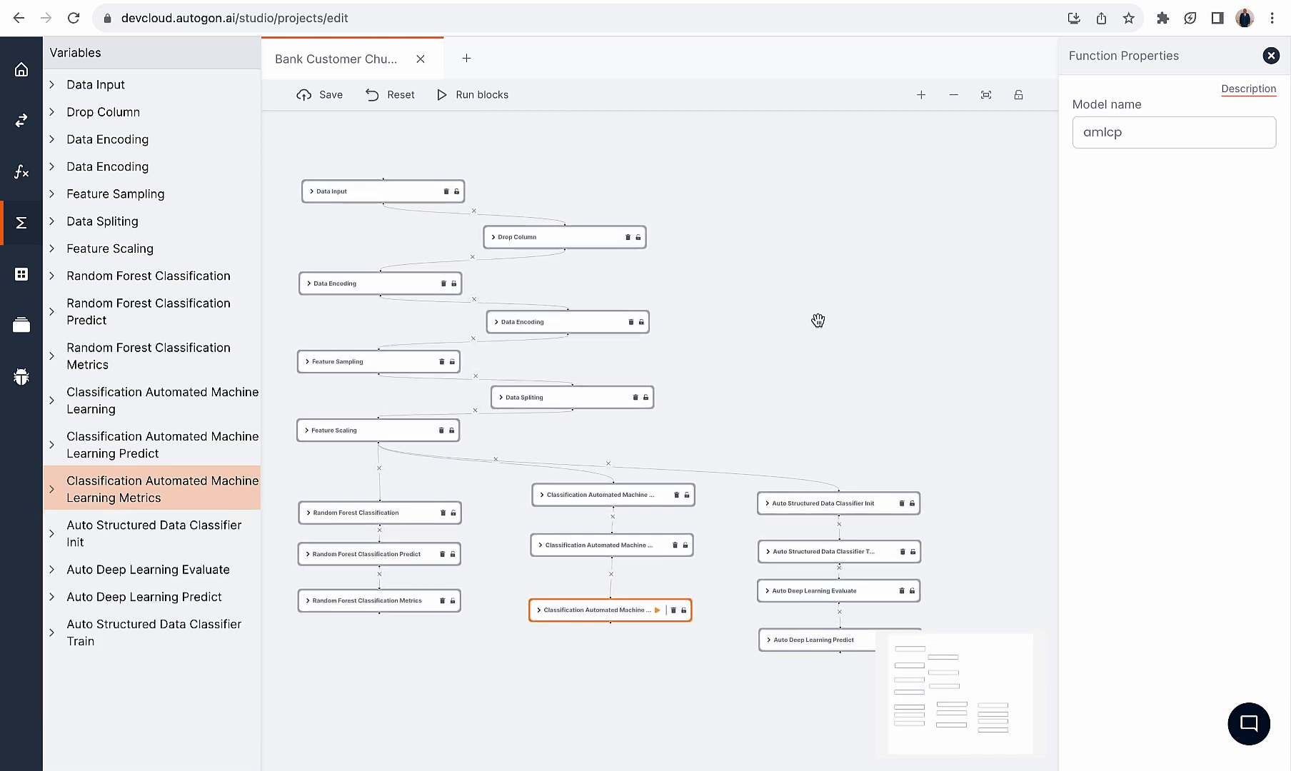
{"action": "scroll", "coordinate": [820, 329], "scroll_direction": "down", "scroll_amount": 2}
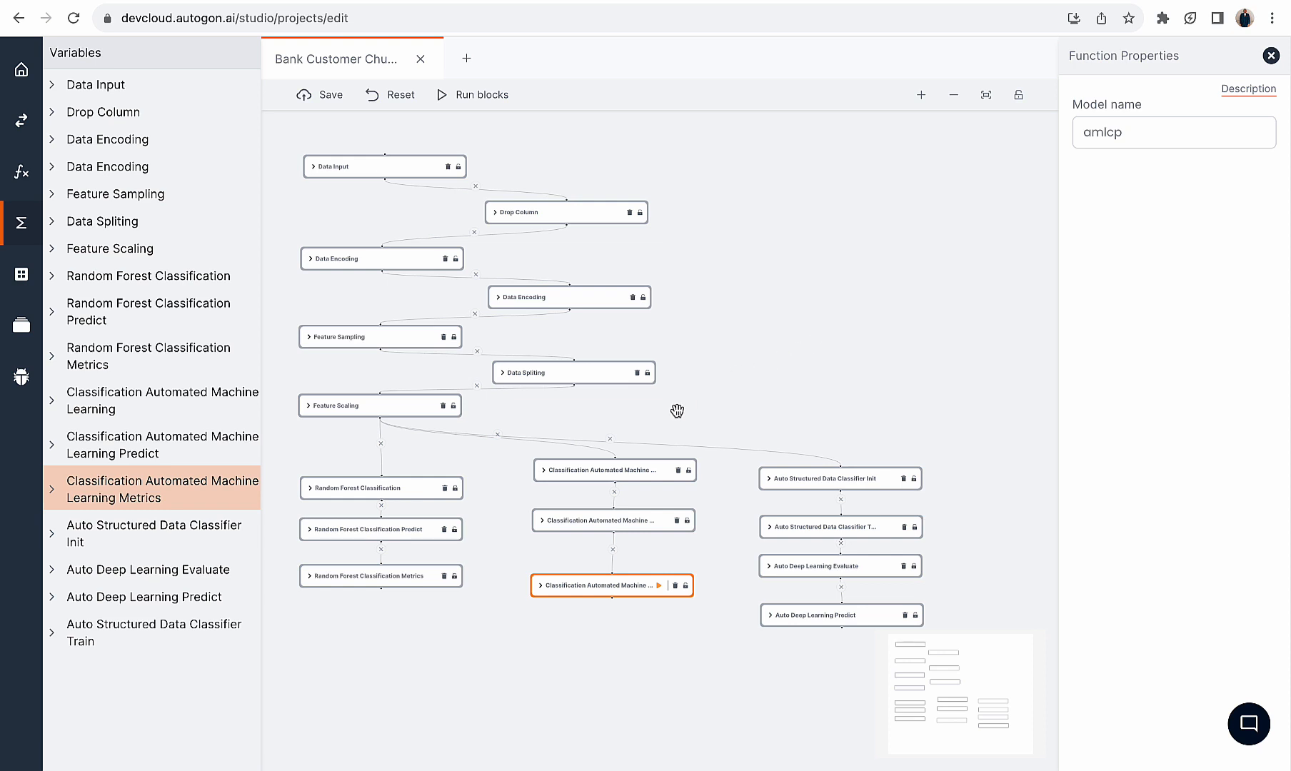
{"action": "left_click", "coordinate": [53, 490]}
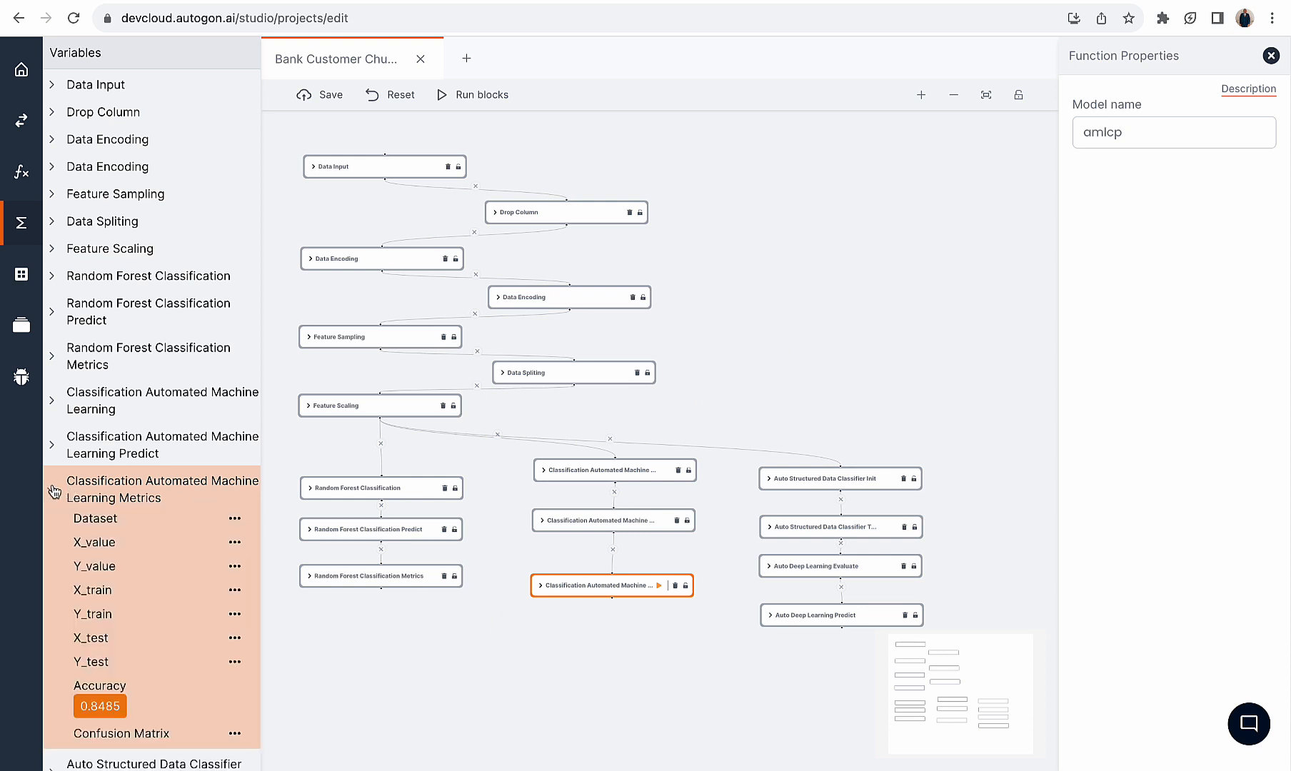
{"action": "left_click", "coordinate": [53, 490]}
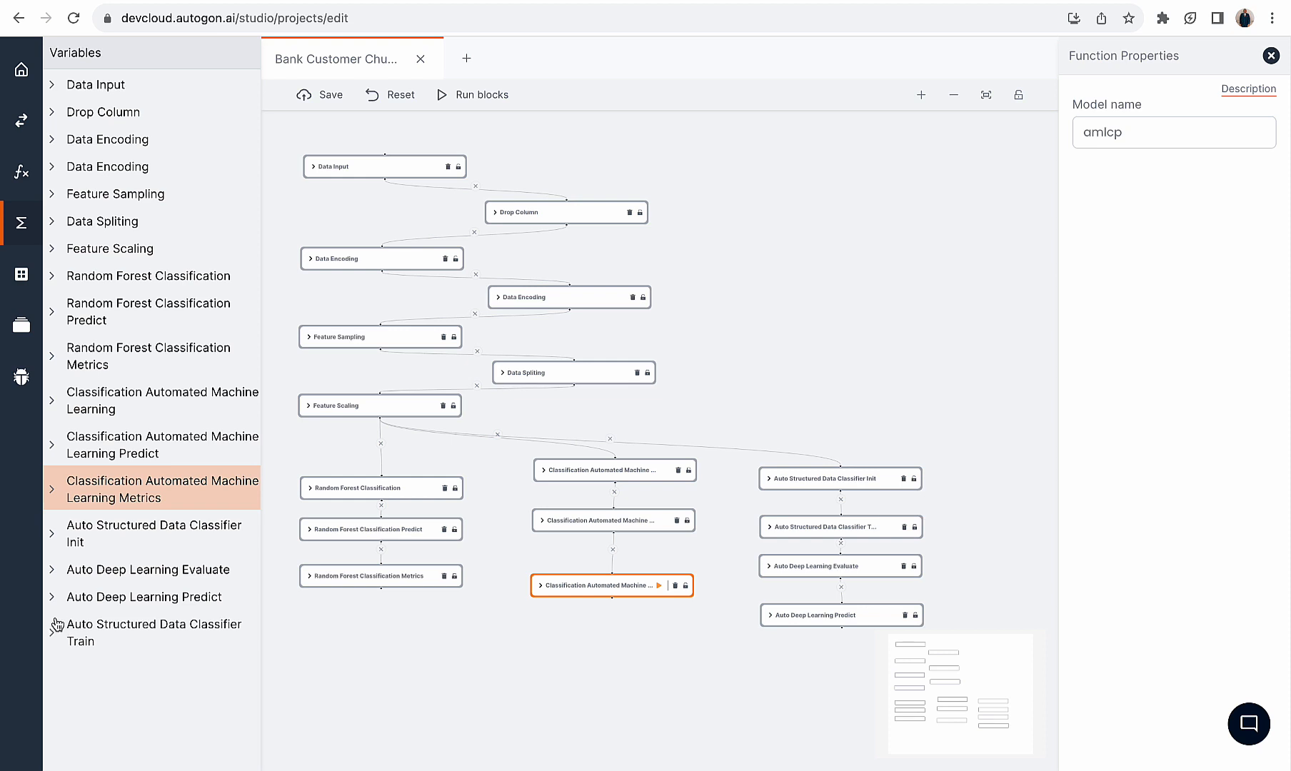
{"action": "left_click", "coordinate": [350, 580]}
{"action": "left_click", "coordinate": [52, 350]}
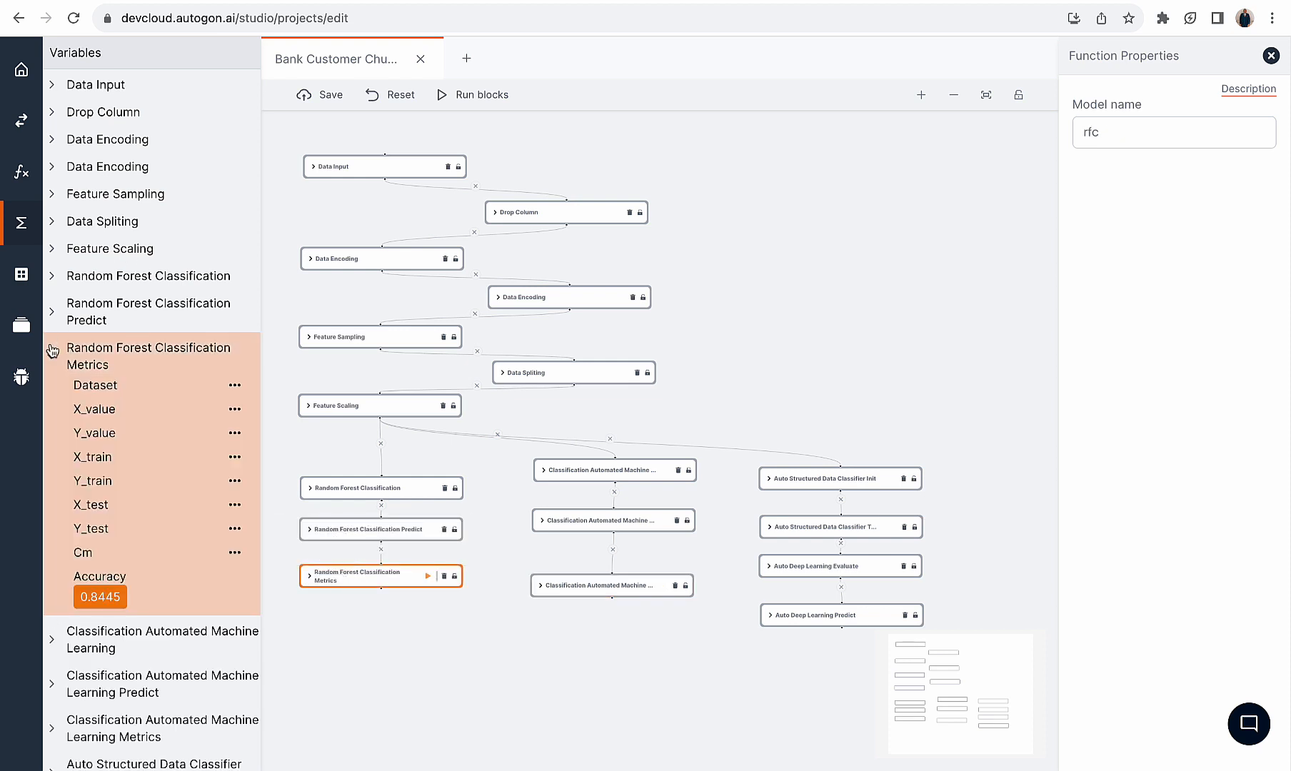
{"action": "left_click", "coordinate": [52, 350]}
{"action": "left_click", "coordinate": [586, 584]}
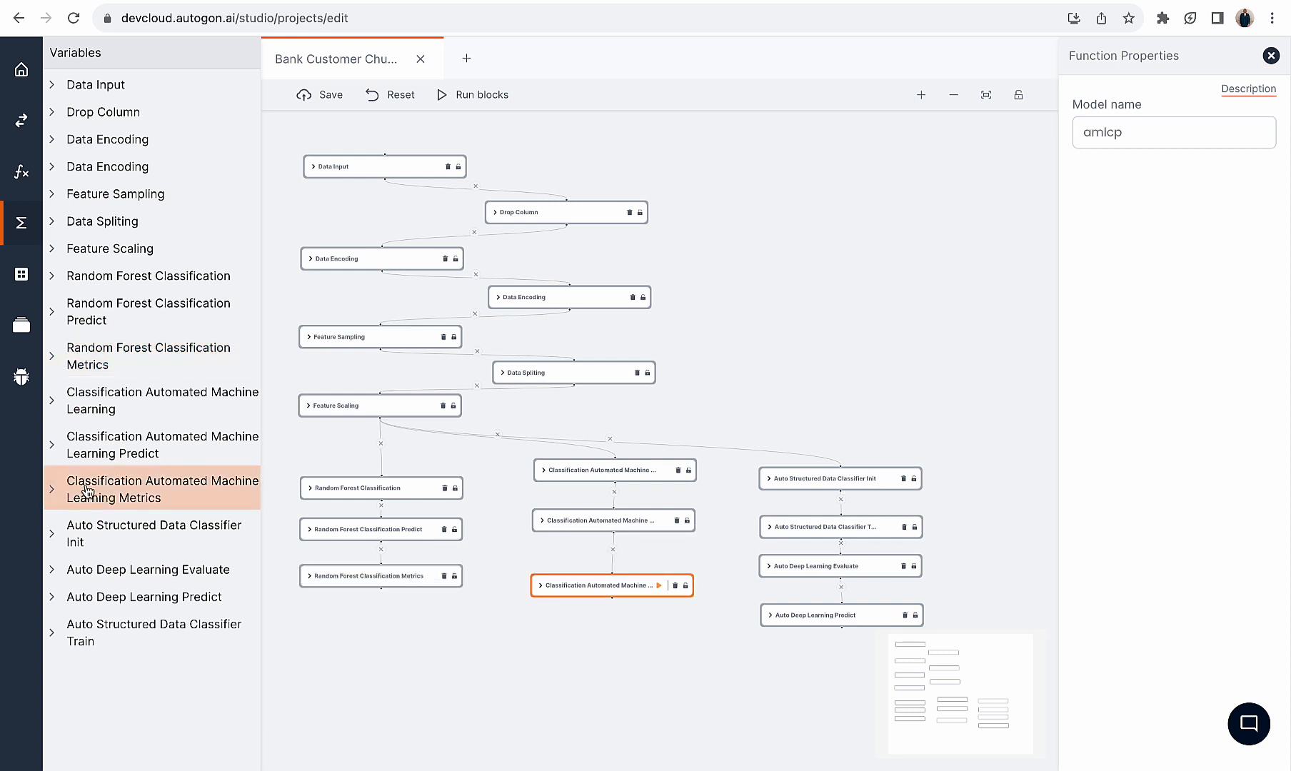
{"action": "left_click_drag", "start_coordinate": [729, 171], "coordinate": [749, 178]}
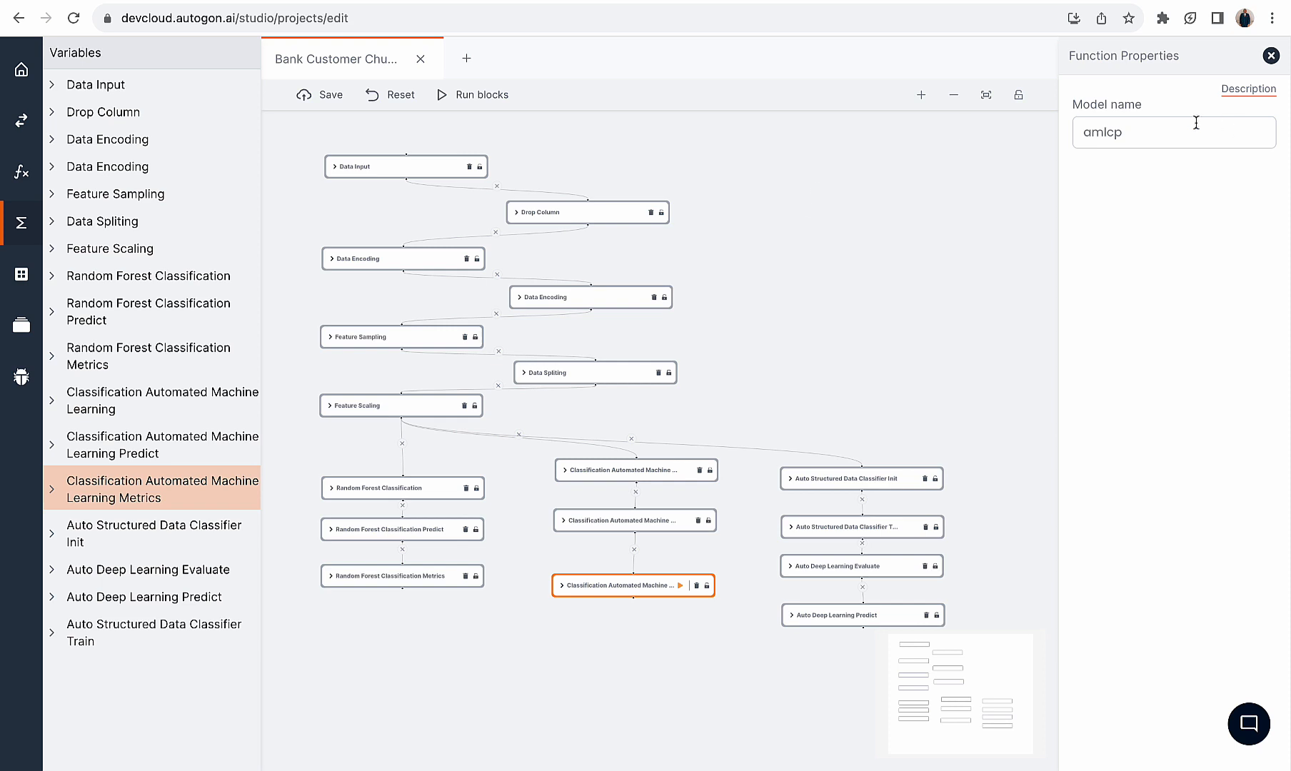
Review Drop Column and both Data Encoding blocks: index 2 as gender_w, index 1 one-hot as country_w
{"action": "left_click", "coordinate": [1271, 56]}
{"action": "left_click_drag", "start_coordinate": [799, 245], "coordinate": [884, 251]}
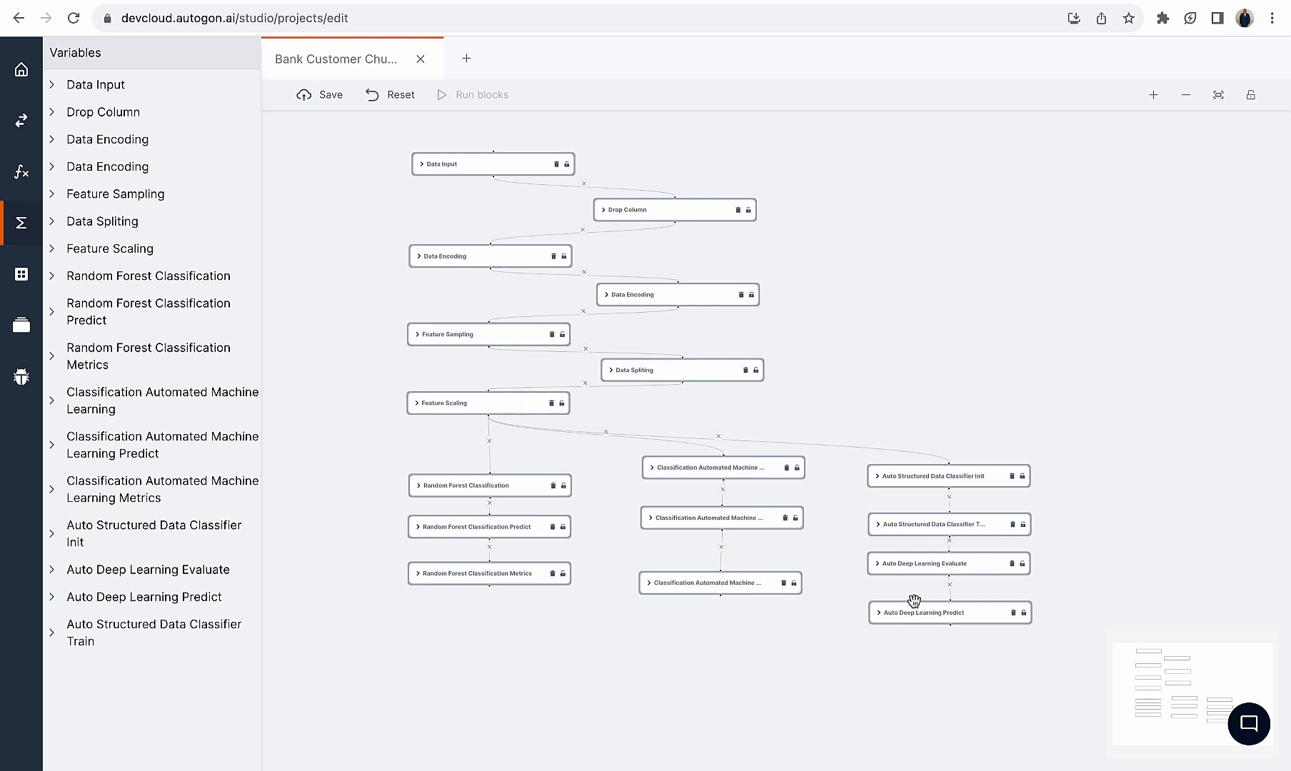
{"action": "left_click", "coordinate": [634, 209]}
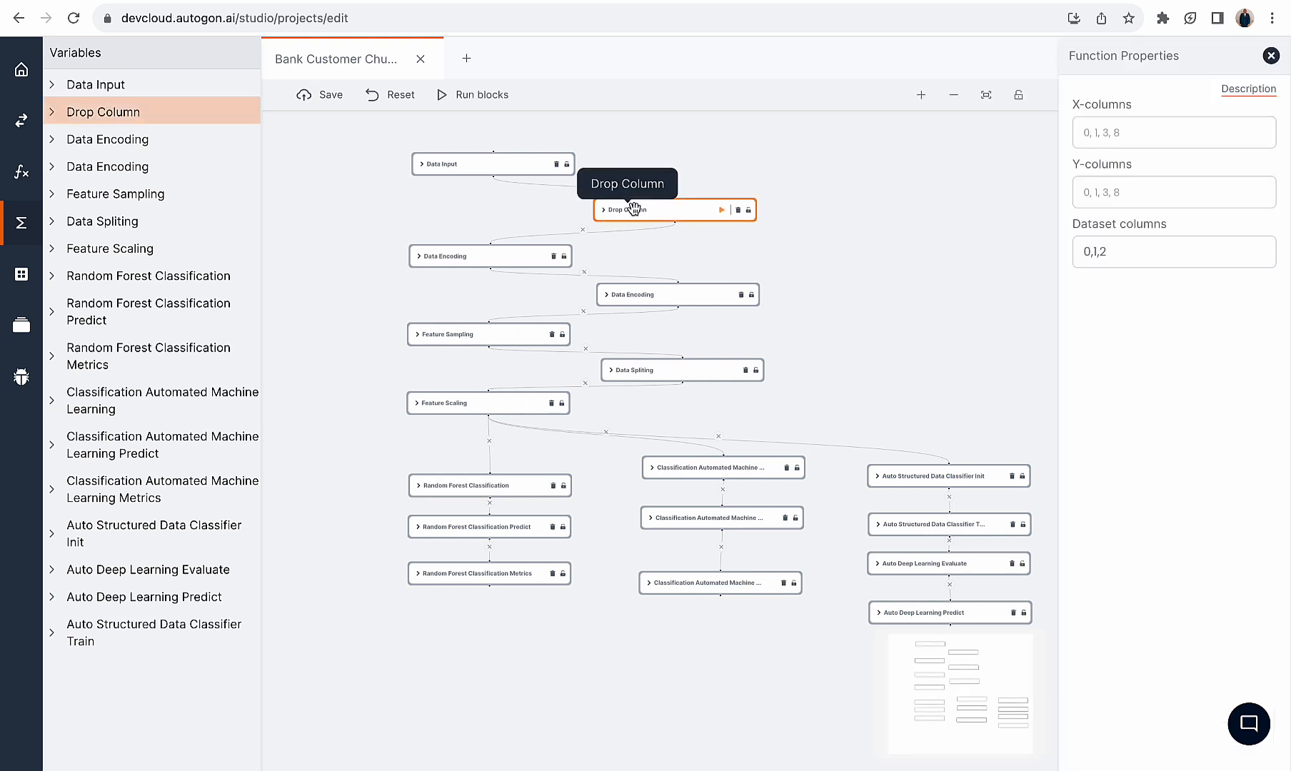
{"action": "left_click_drag", "start_coordinate": [1128, 260], "coordinate": [1073, 253]}
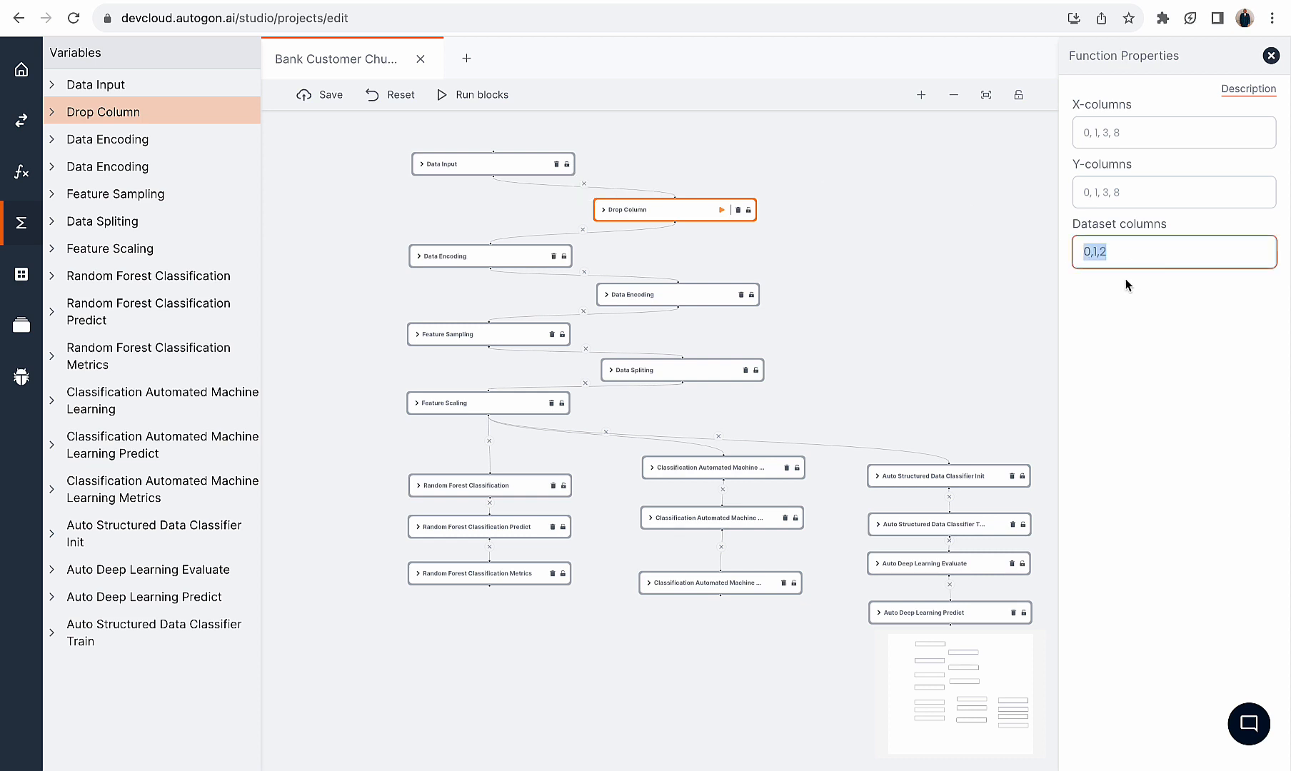
{"action": "left_click", "coordinate": [461, 256]}
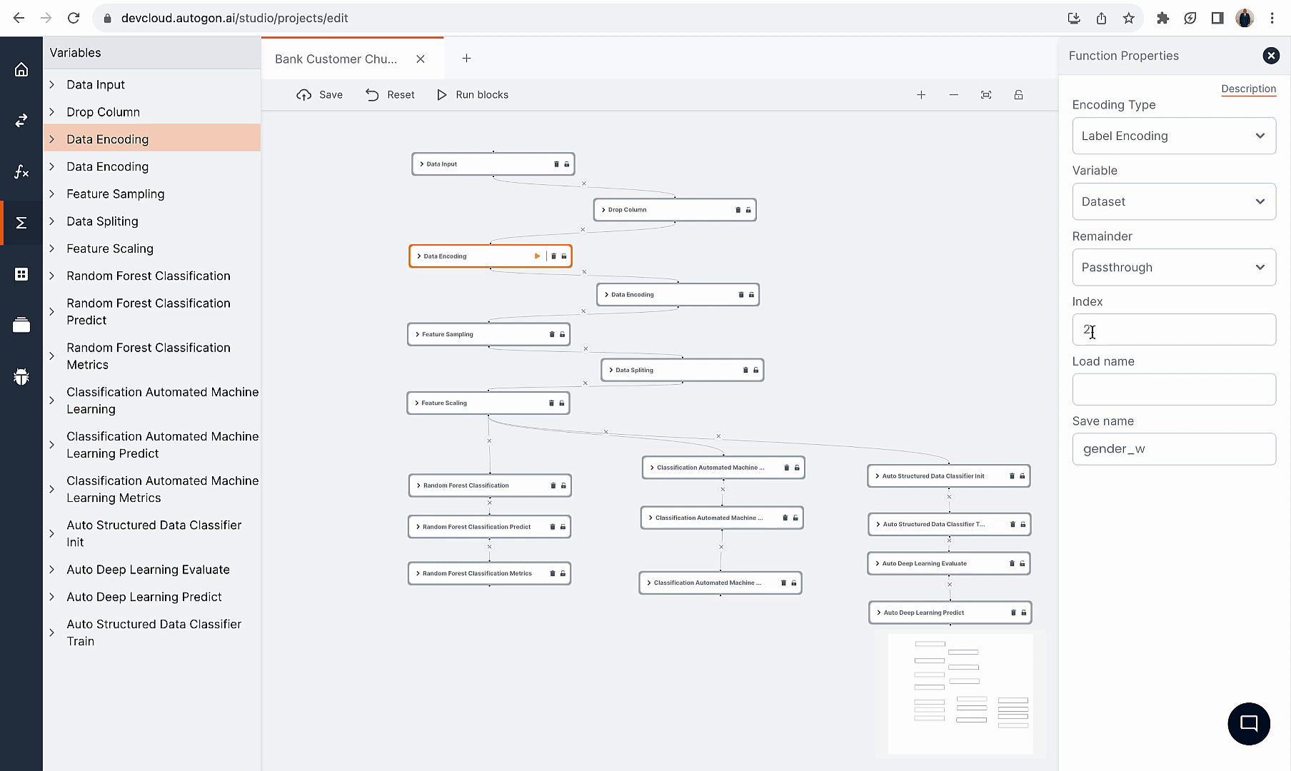
{"action": "left_click", "coordinate": [670, 293]}
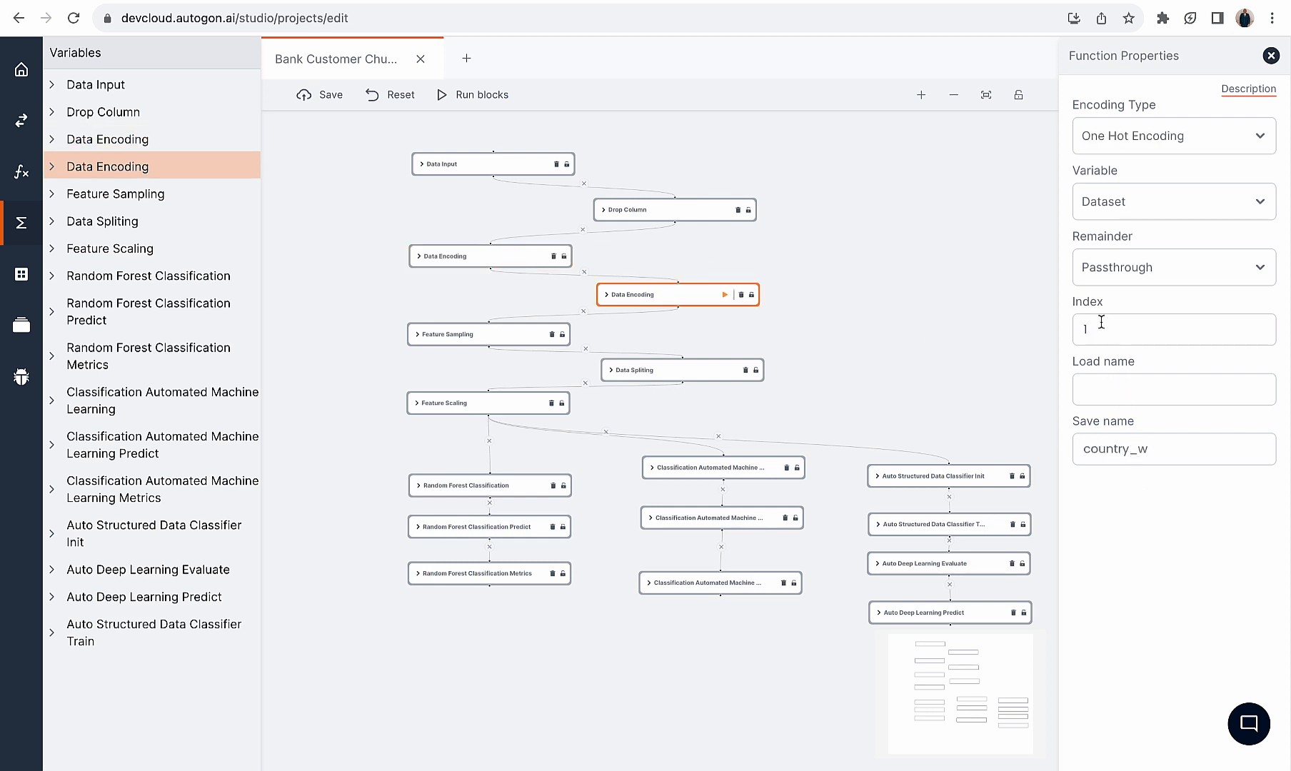
{"action": "left_click_drag", "start_coordinate": [244, 14], "coordinate": [95, 13]}
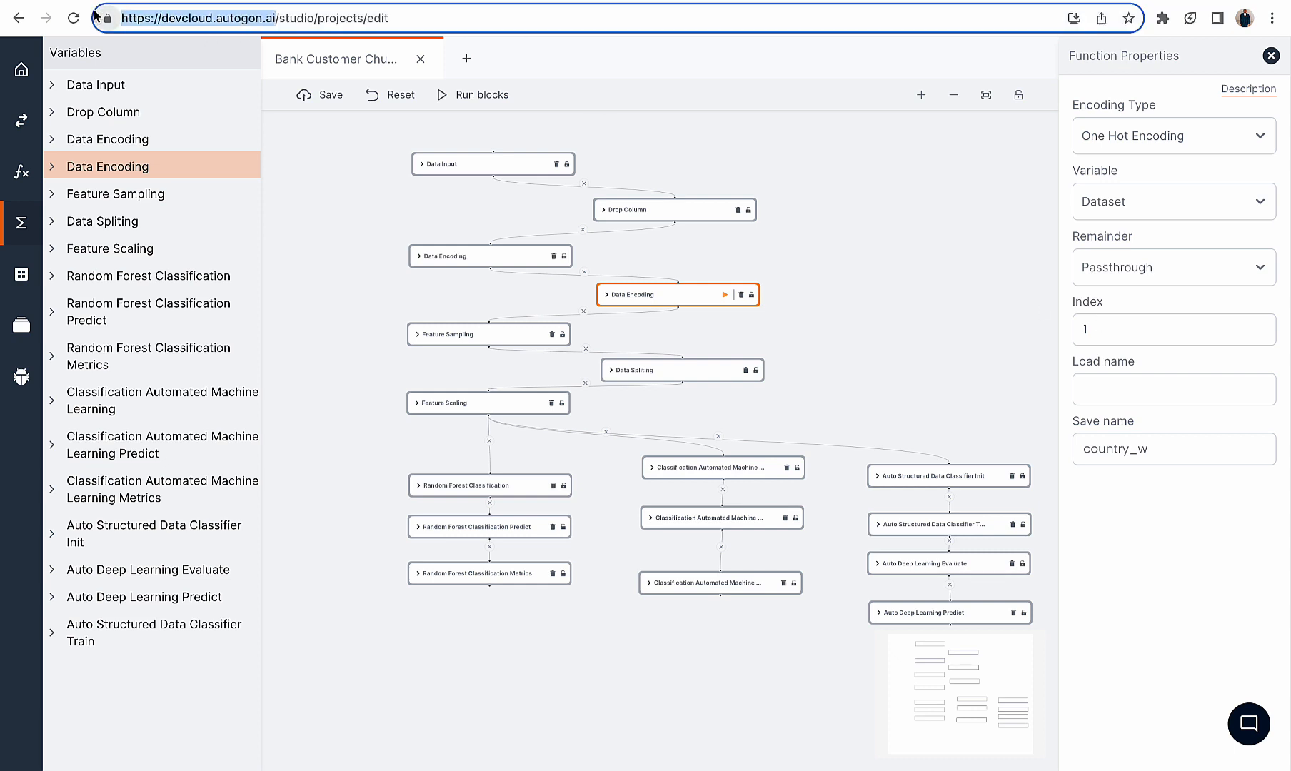
Load devcloud.autogon.ai in a new browser tab
{"action": "left_click", "coordinate": [966, 0]}
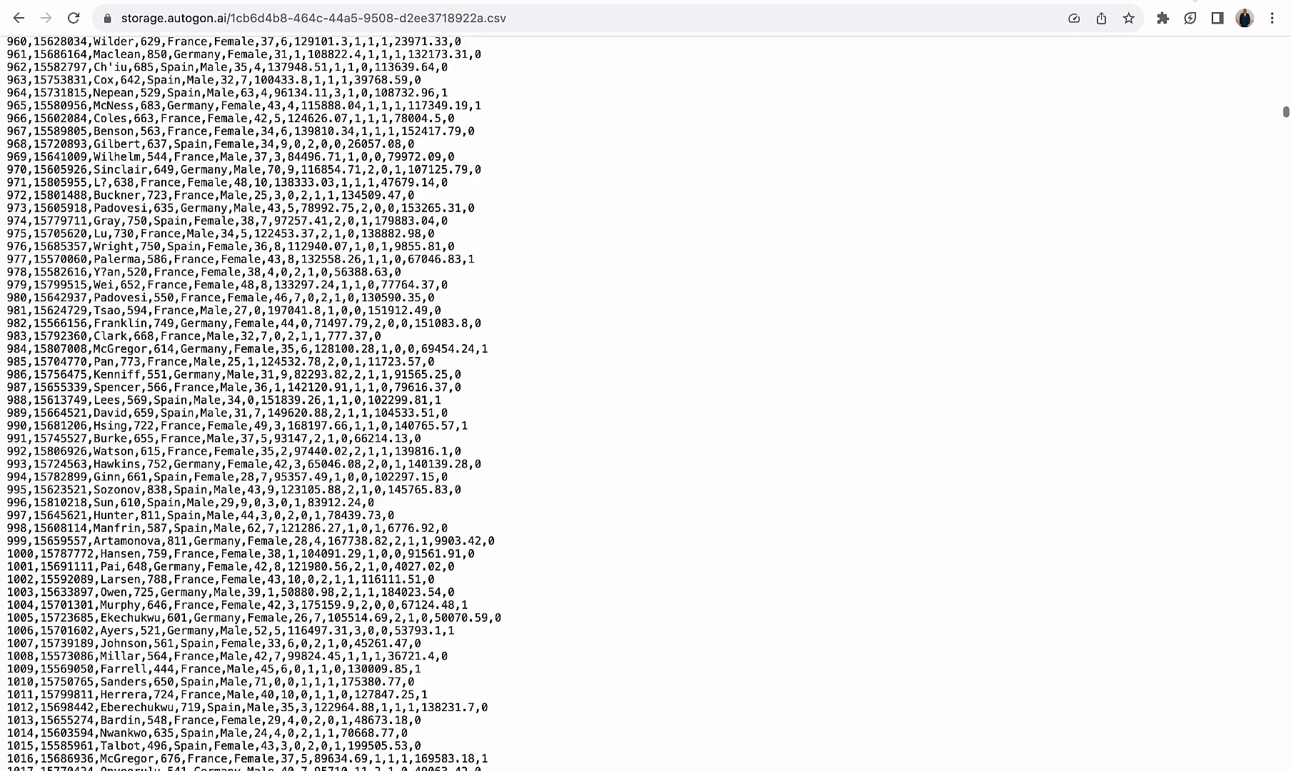
{"action": "left_click", "coordinate": [1135, 1]}
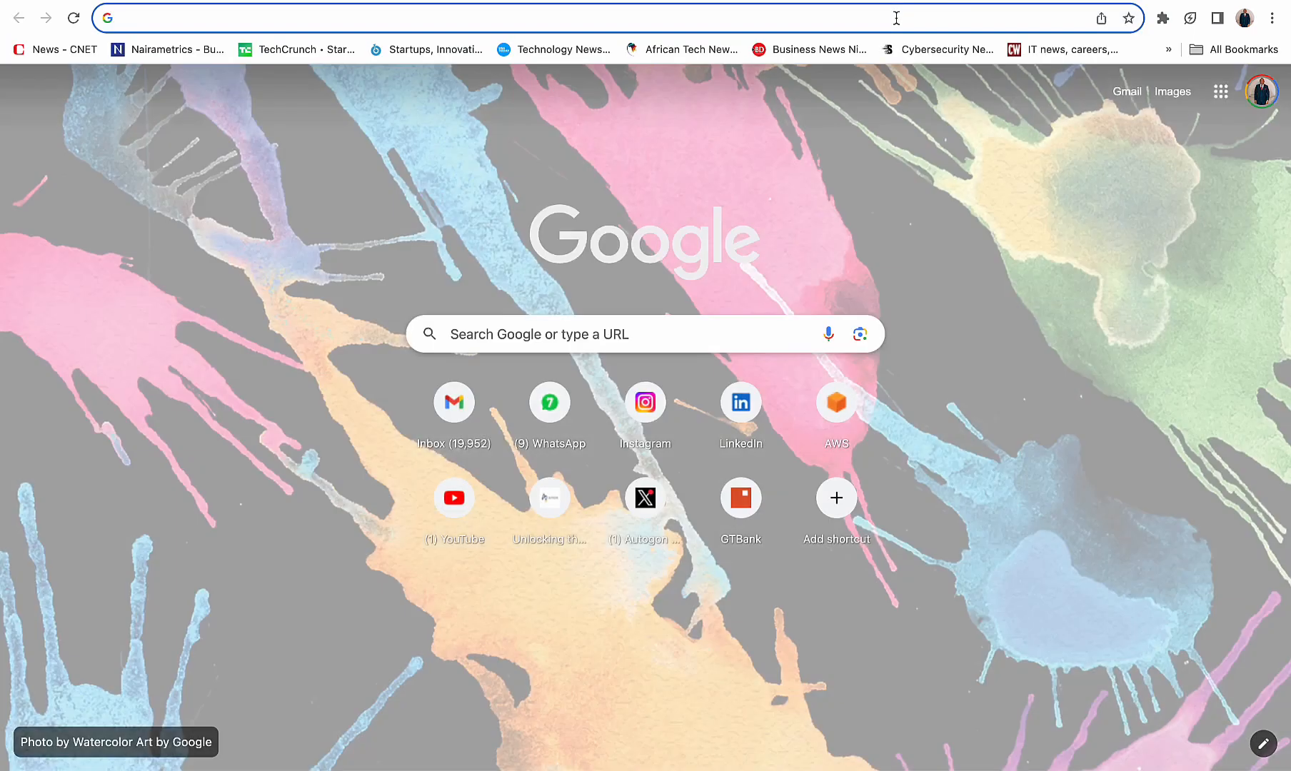
{"action": "left_click", "coordinate": [897, 22]}
{"action": "type", "text": "devcloud.autogon.ai"}
{"action": "key", "text": "Return"}
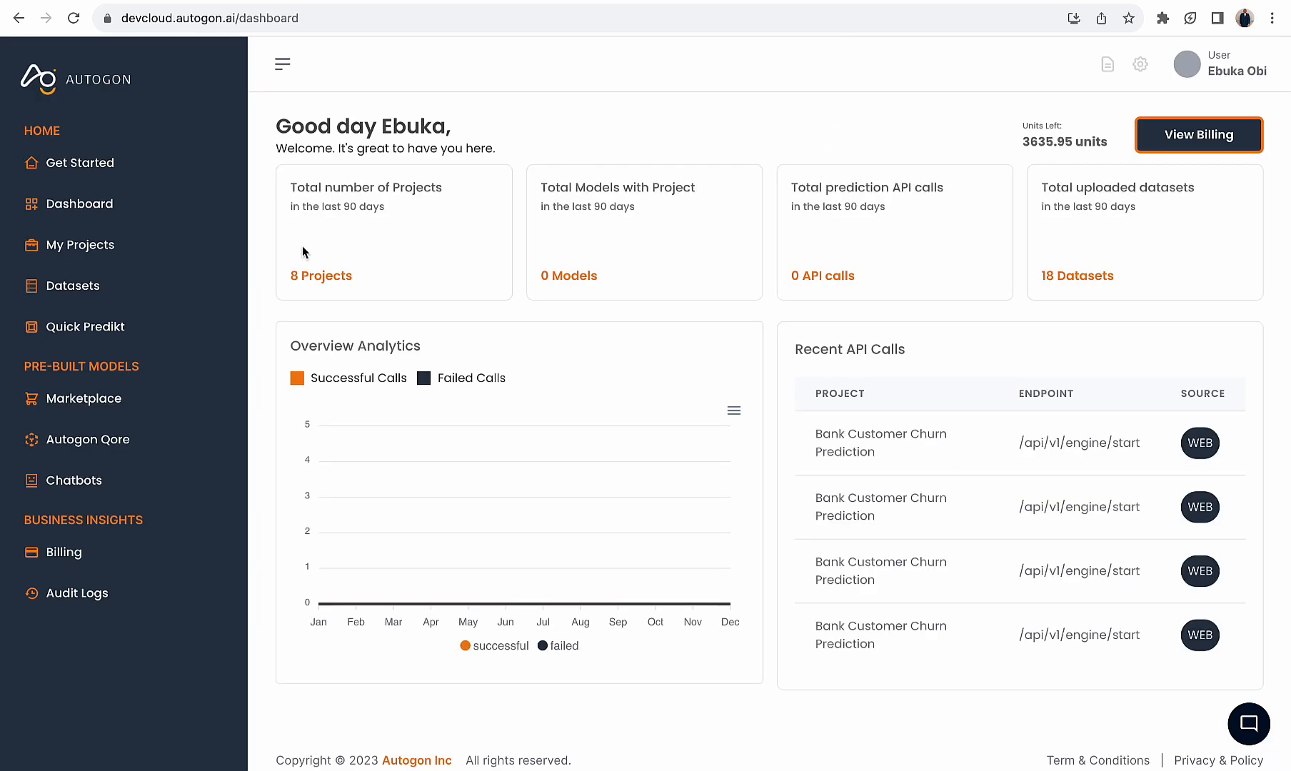
Launch the Bank Customer Churn Prediction Studio and show its functions and pipelines overview
{"action": "left_click", "coordinate": [127, 256]}
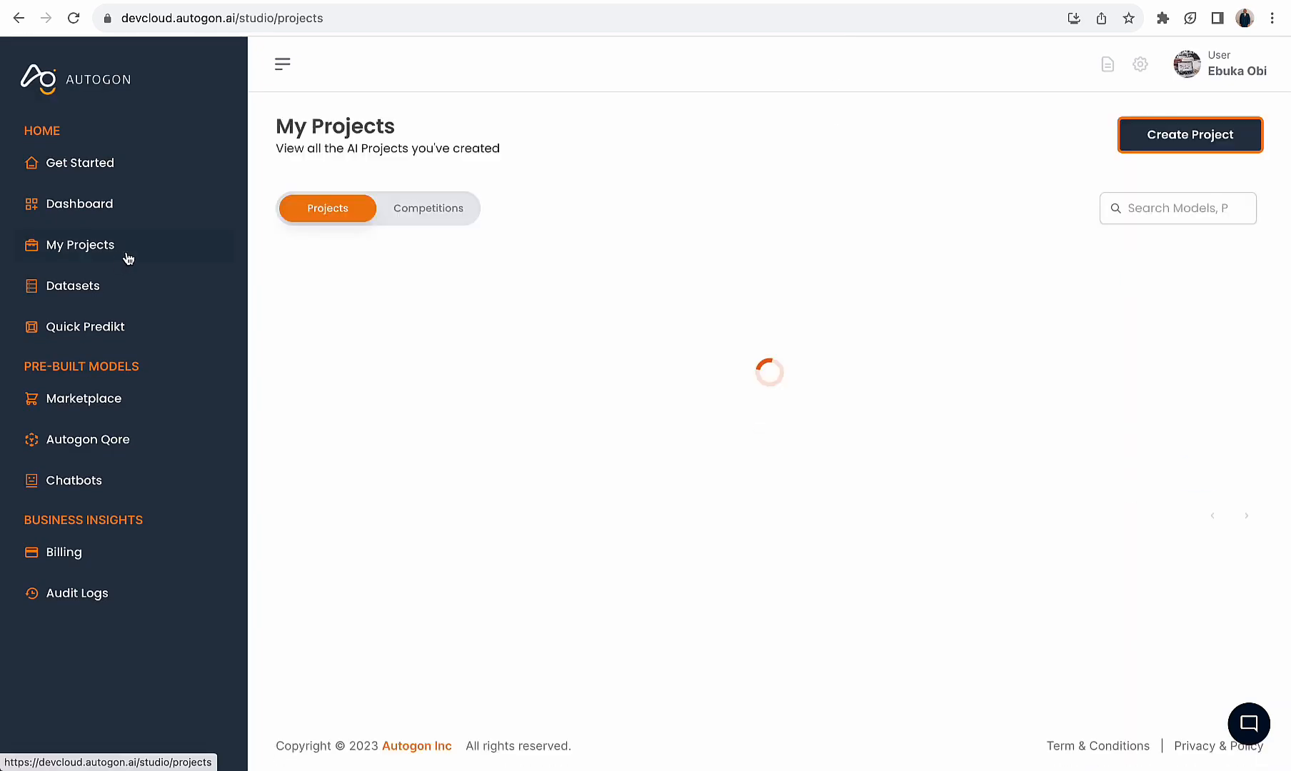
{"action": "left_click", "coordinate": [461, 455]}
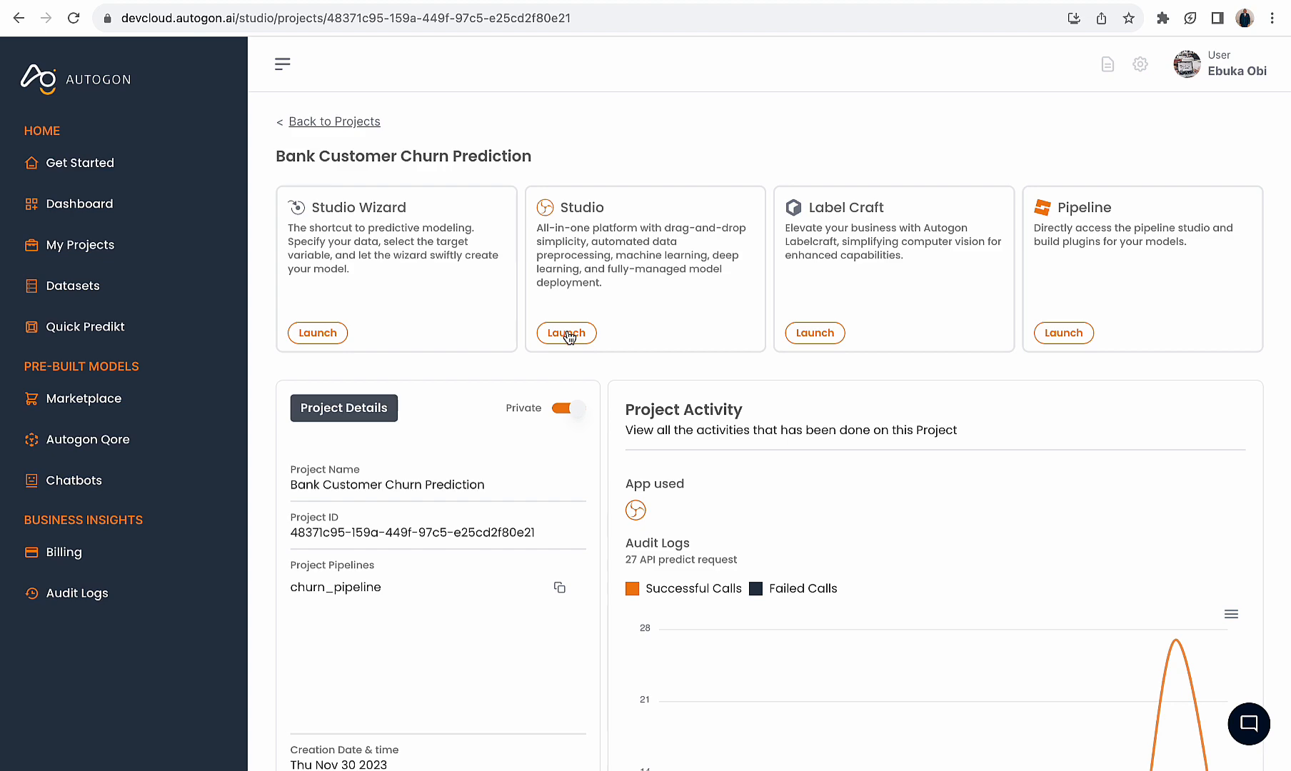
{"action": "left_click", "coordinate": [568, 334]}
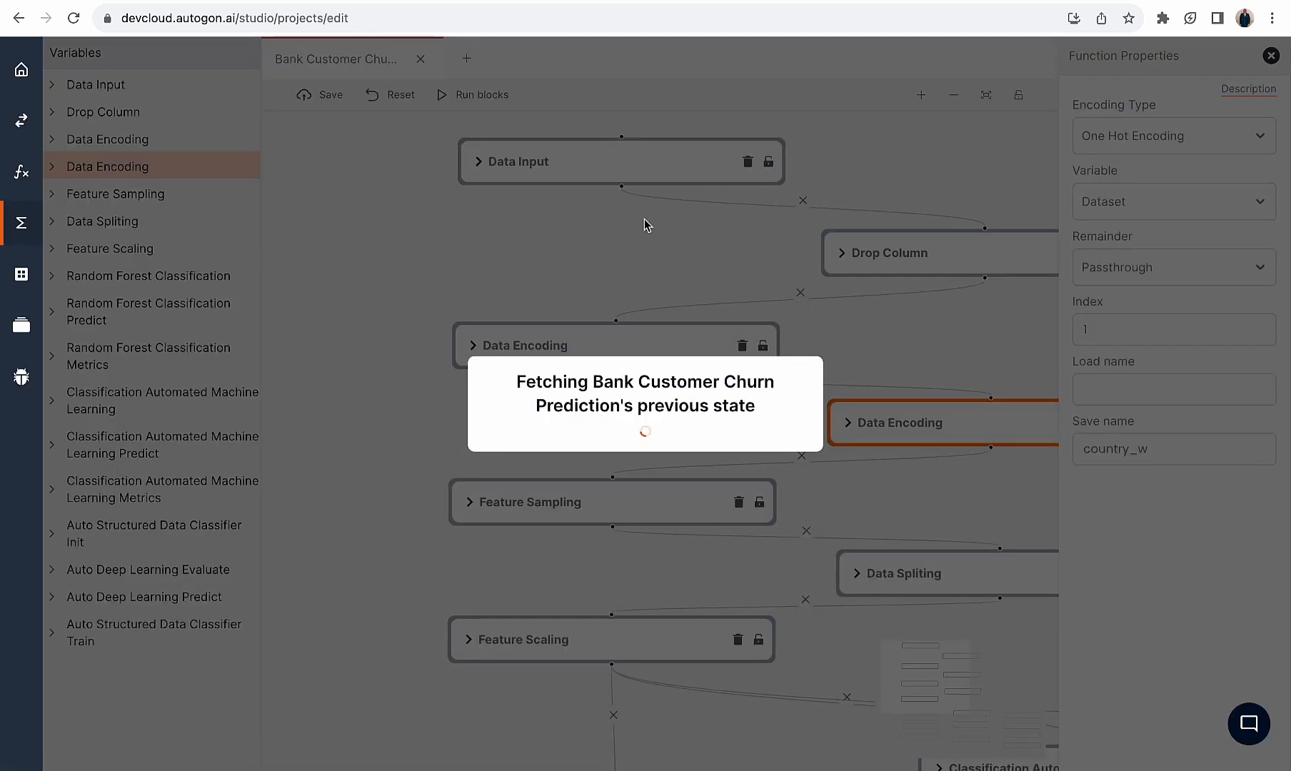
{"action": "scroll", "coordinate": [725, 247], "scroll_direction": "down", "scroll_amount": 3}
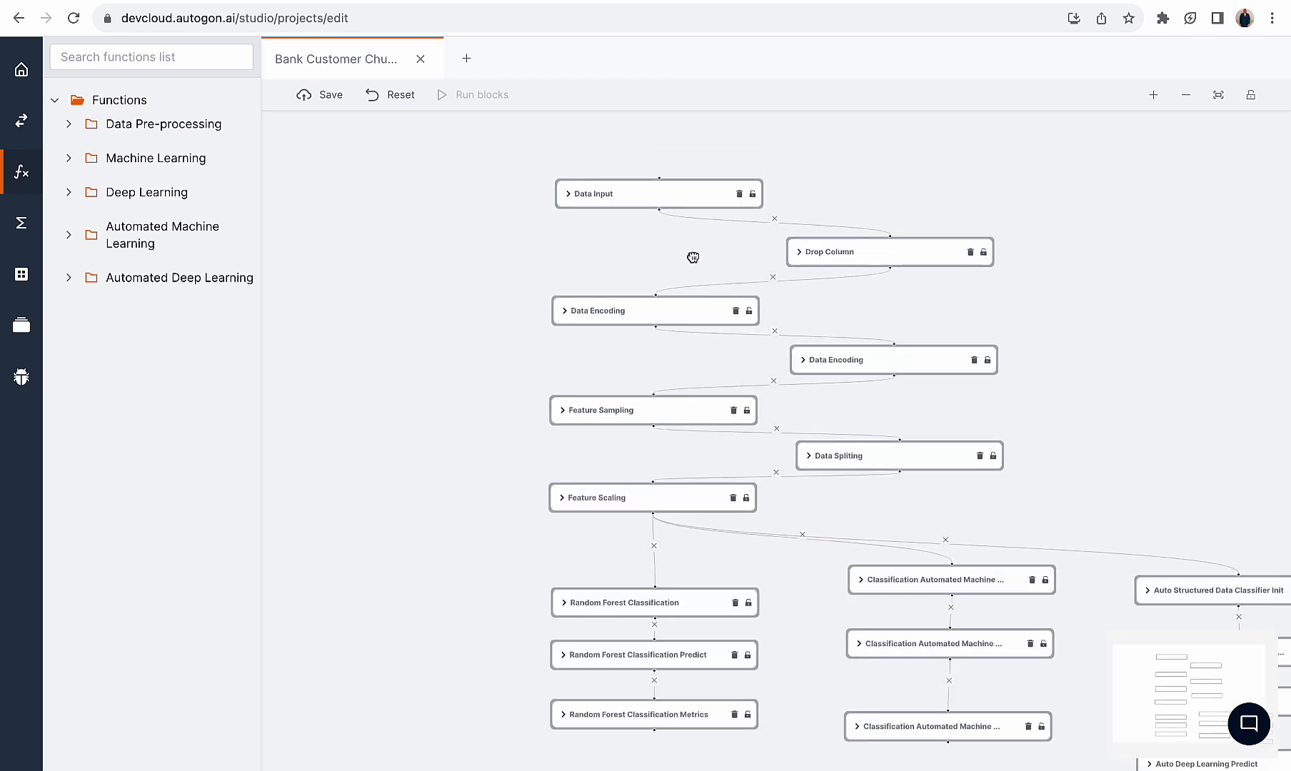
{"action": "left_click_drag", "start_coordinate": [693, 257], "coordinate": [548, 213]}
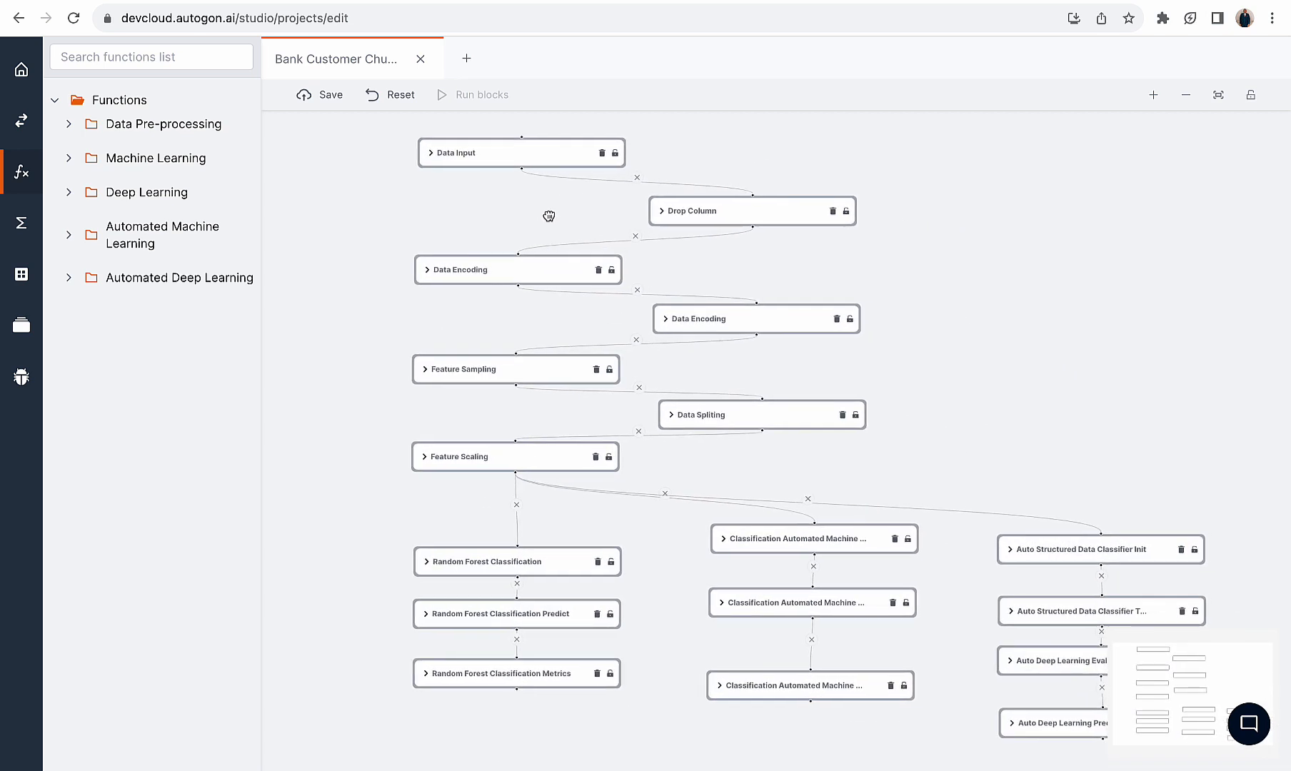
{"action": "left_click", "coordinate": [22, 120]}
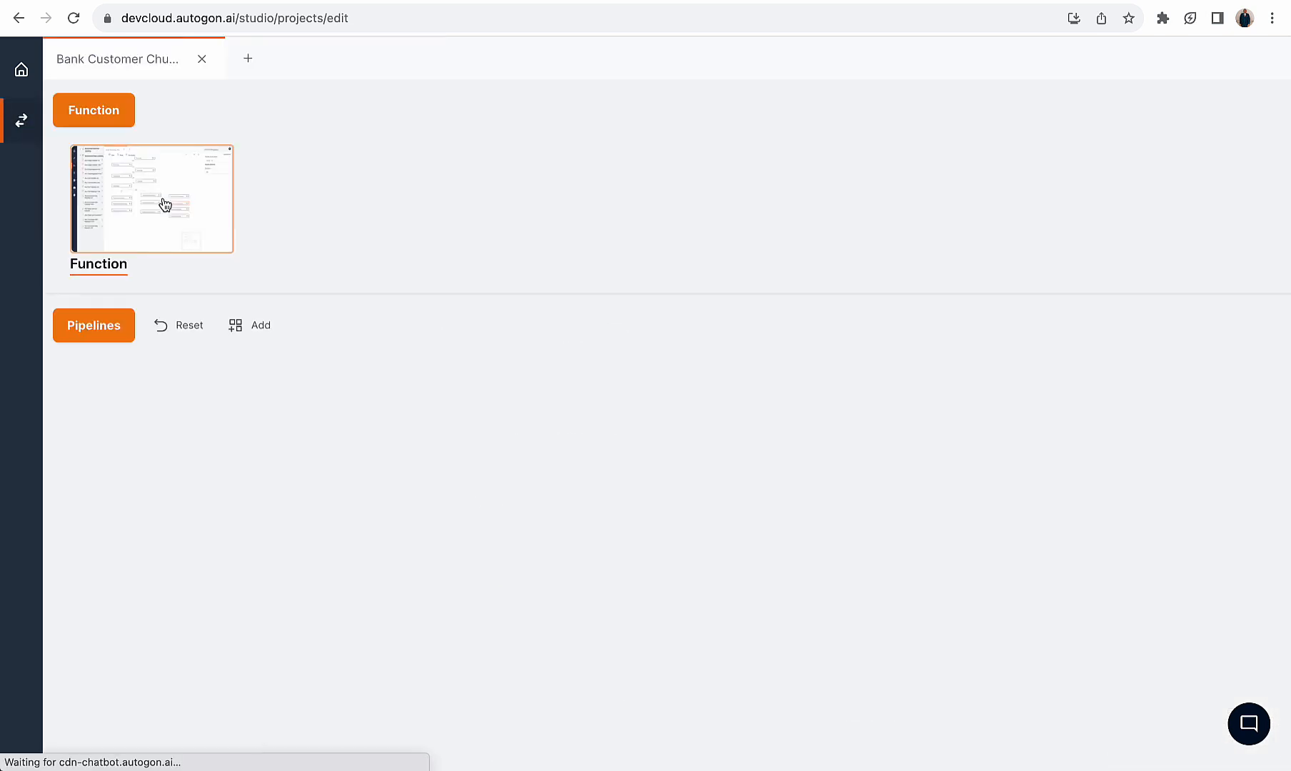
Create a new pipeline and save it with the name pipeline_id
{"action": "left_click", "coordinate": [260, 325]}
{"action": "left_click", "coordinate": [157, 438]}
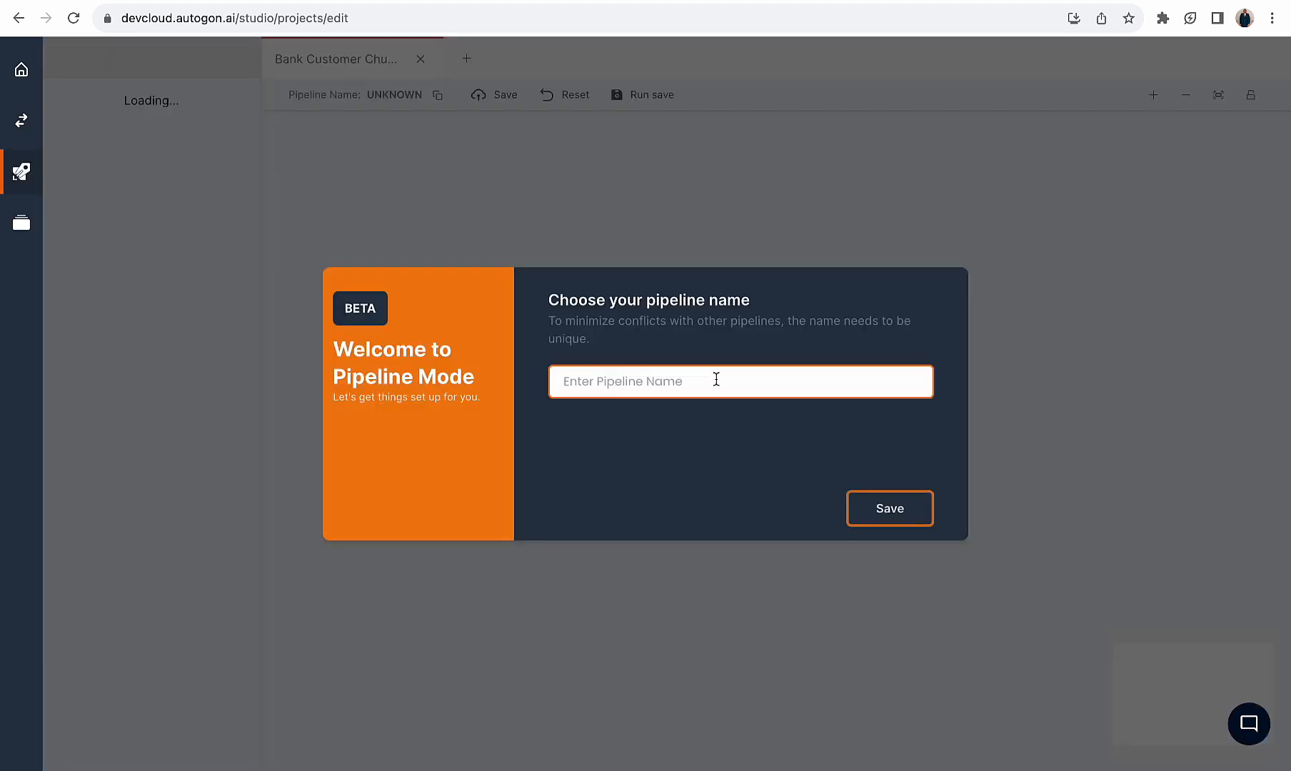
{"action": "left_click", "coordinate": [716, 380]}
{"action": "type", "text": "pipeline"}
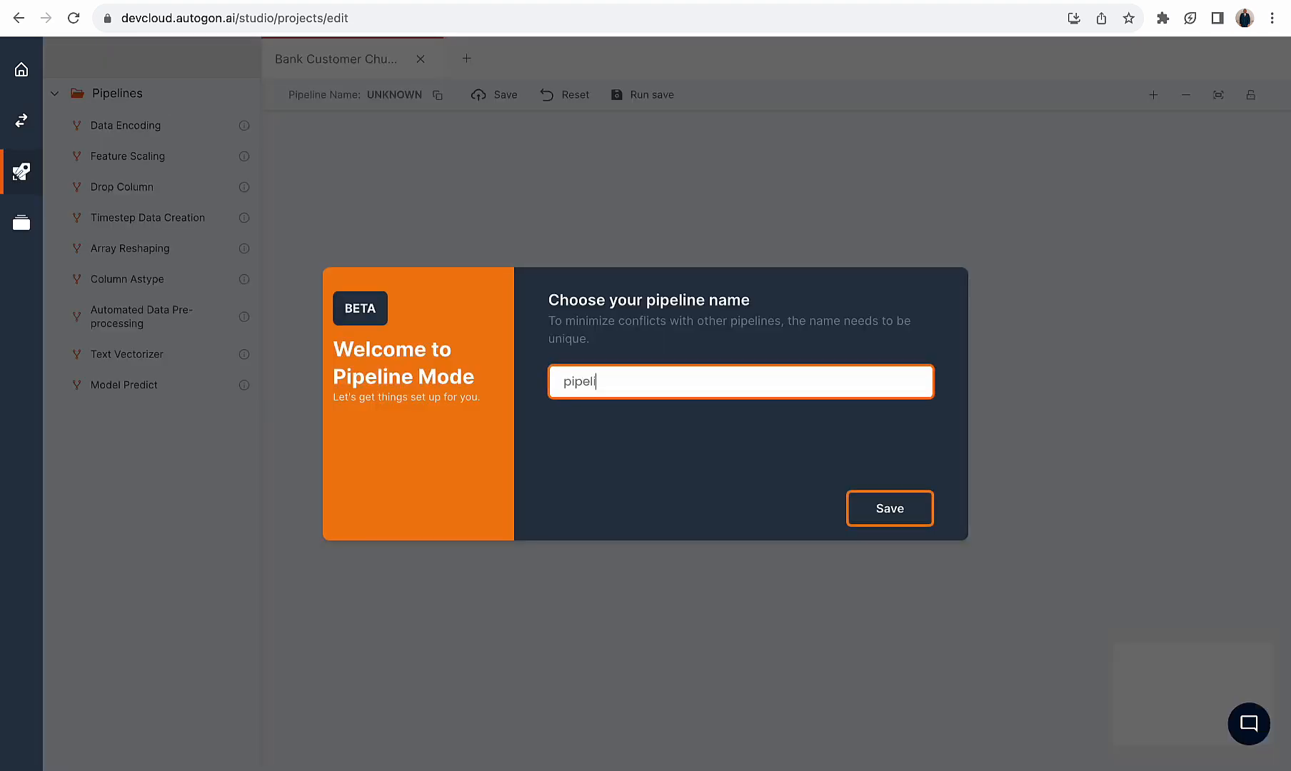
{"action": "type", "text": "_id"}
{"action": "left_click", "coordinate": [892, 509]}
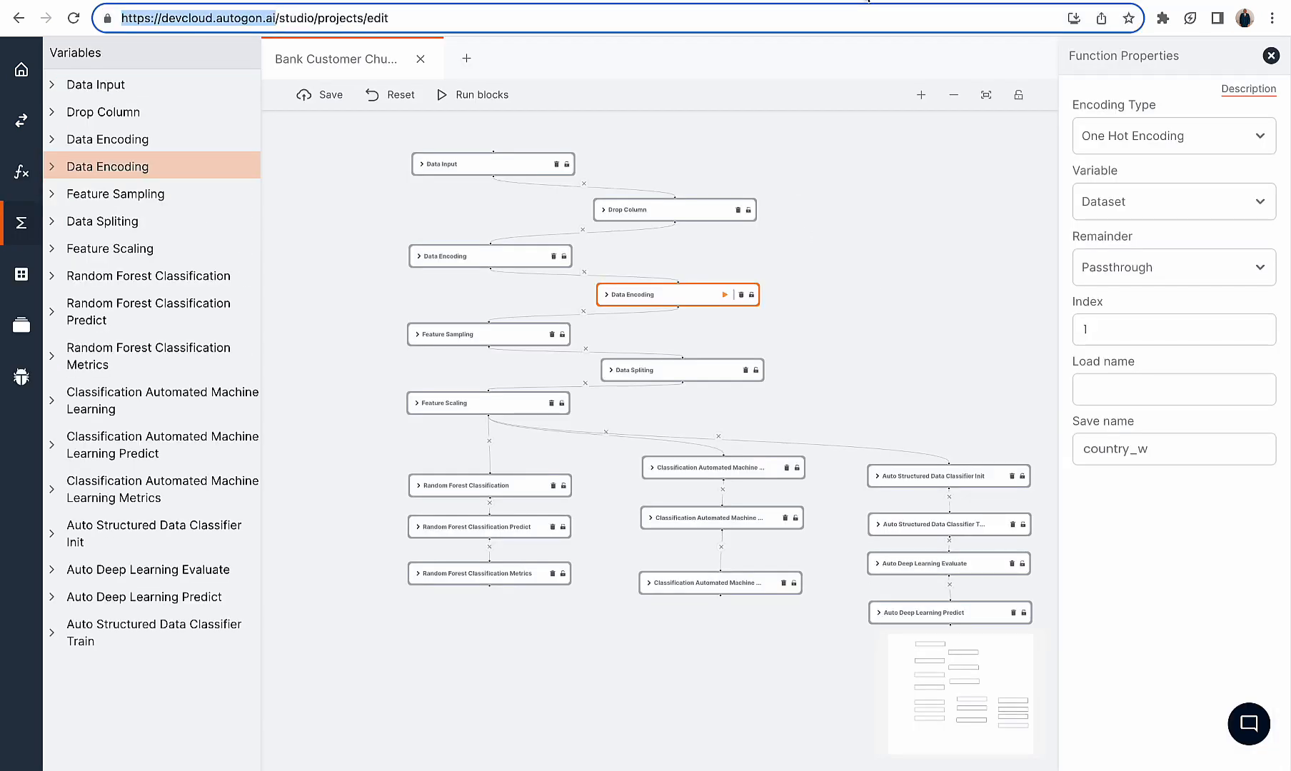
Add a Drop Column step to the pipeline with Columns set to 0,1,2
{"action": "left_click", "coordinate": [634, 211]}
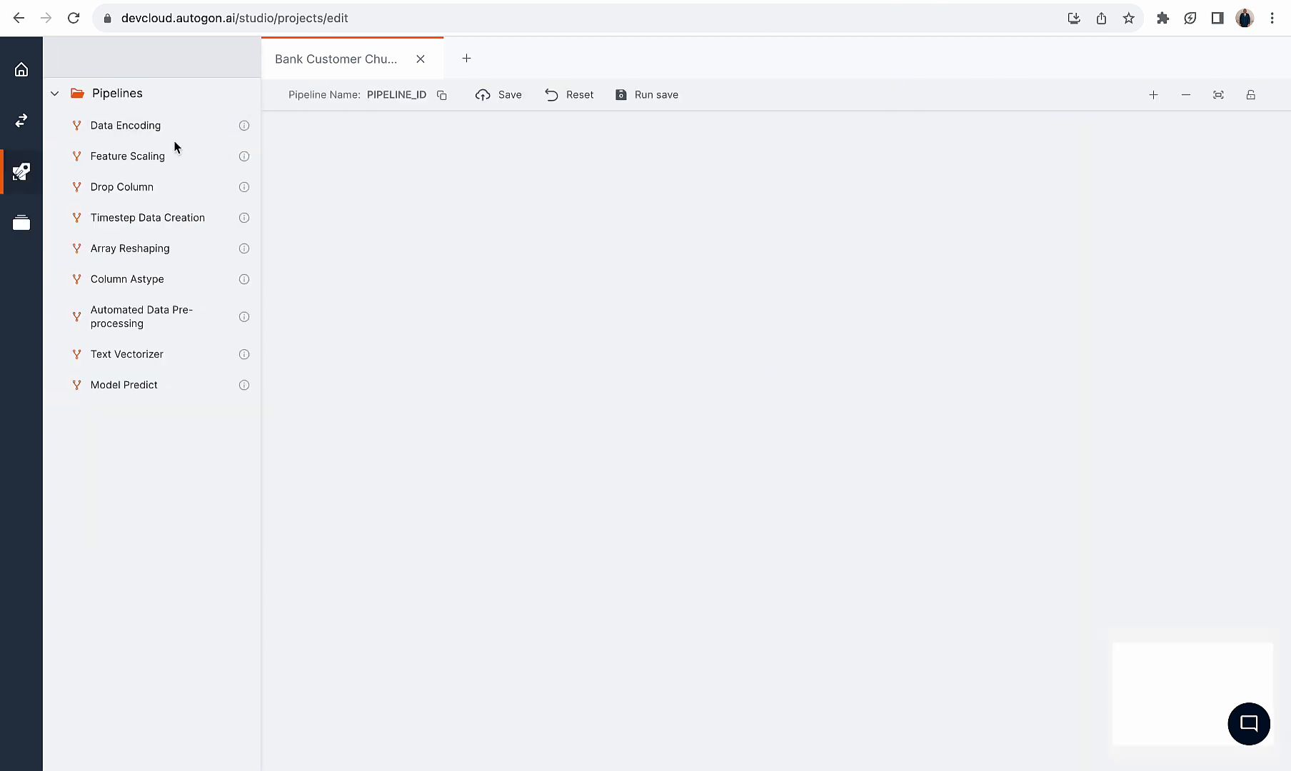
{"action": "left_click_drag", "start_coordinate": [137, 188], "coordinate": [660, 192]}
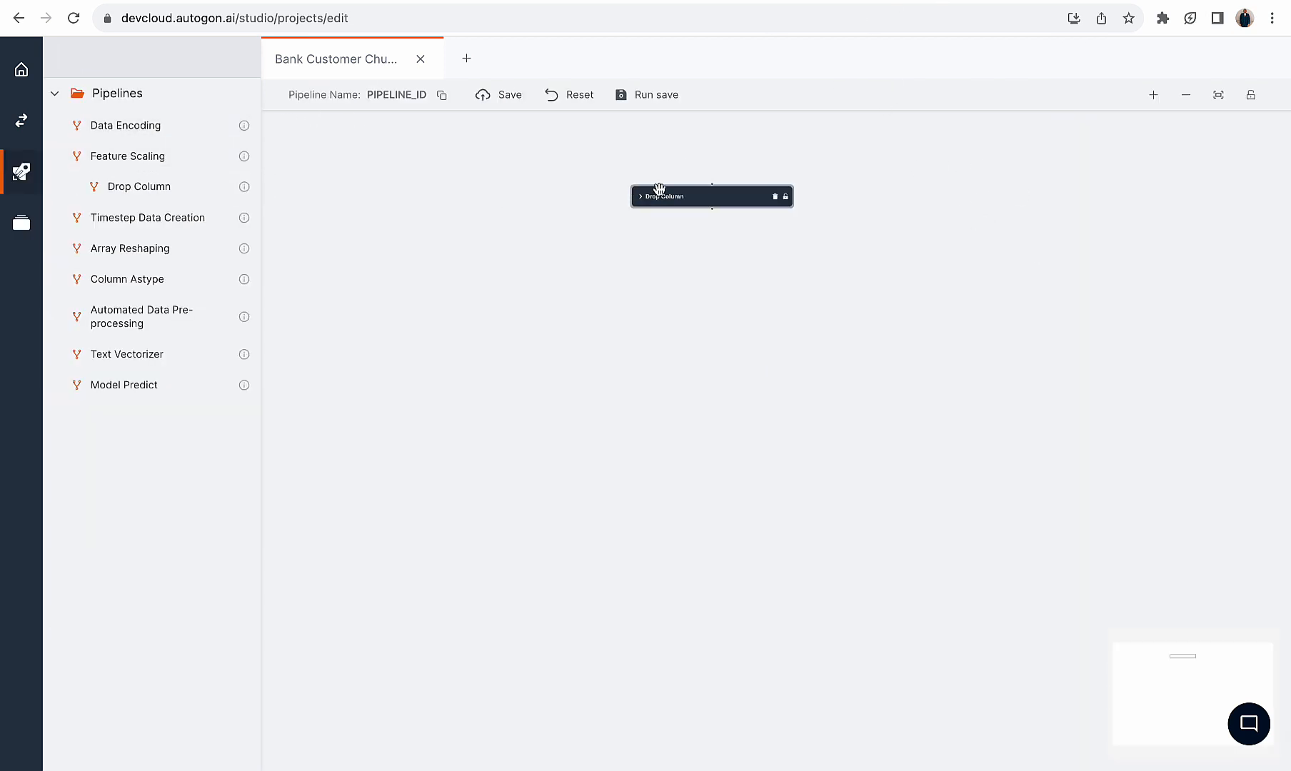
{"action": "left_click", "coordinate": [680, 196]}
{"action": "left_click", "coordinate": [1086, 148]}
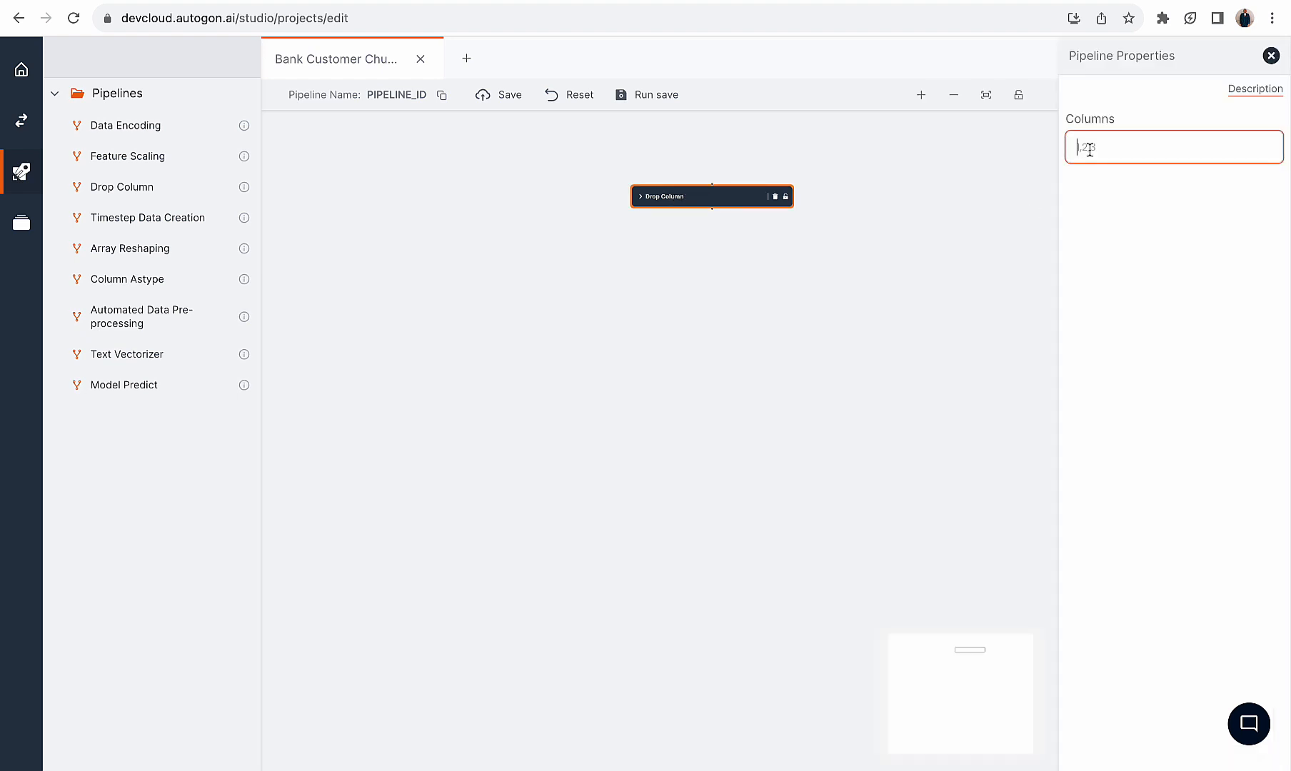
{"action": "type", "text": "0,1,2"}
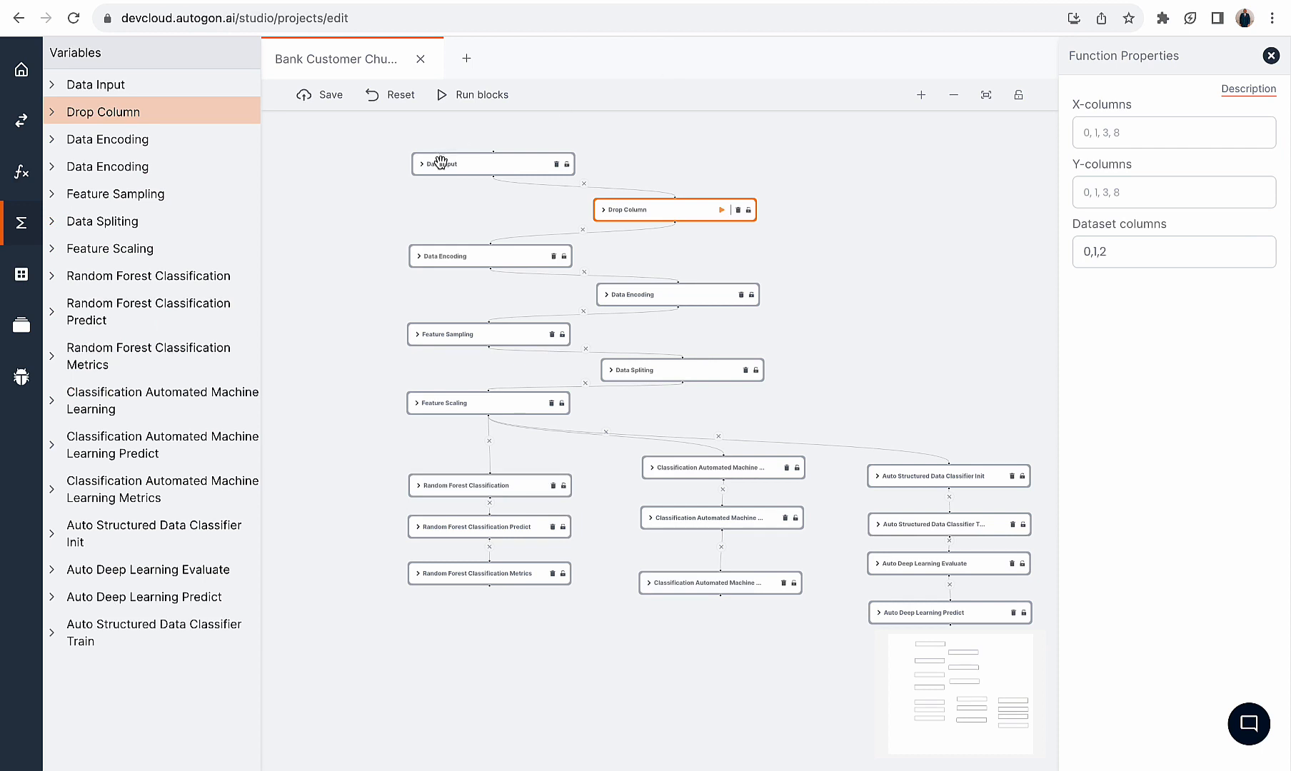
{"action": "left_click", "coordinate": [455, 256]}
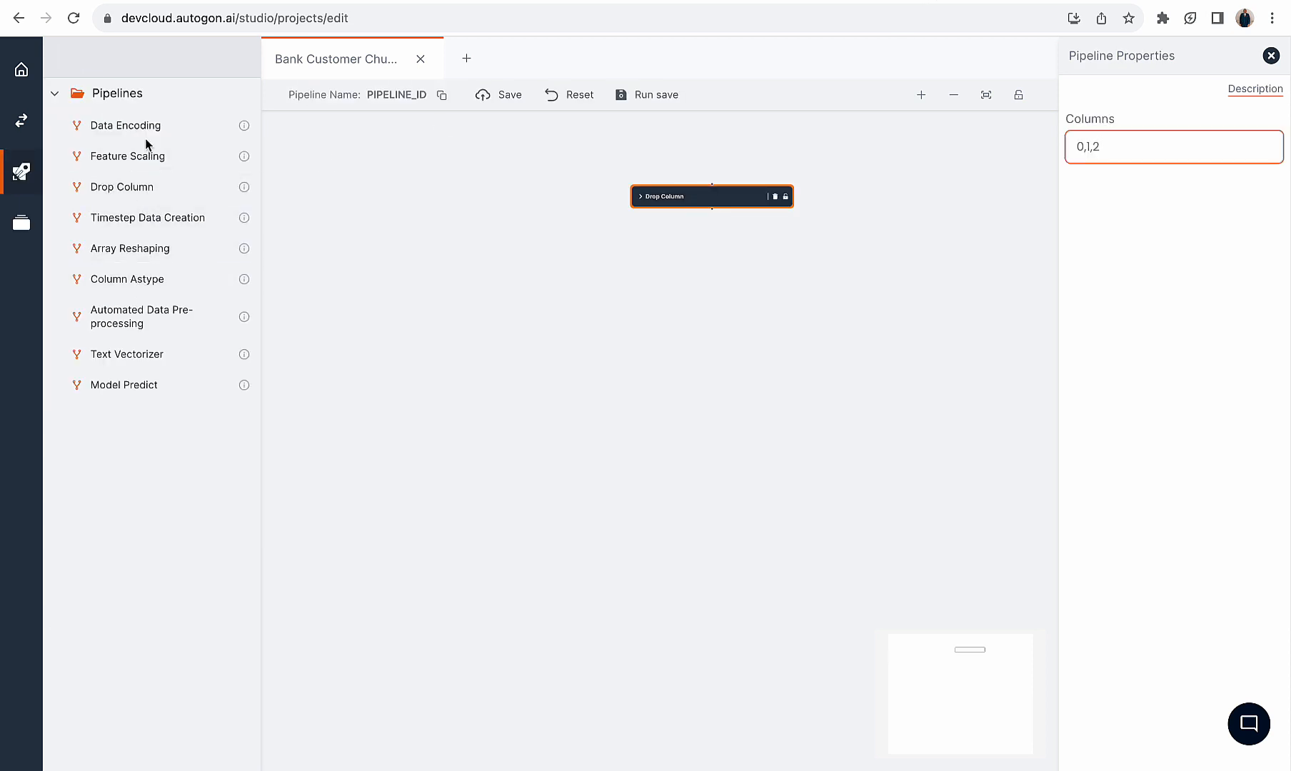
Link a Data Encoding step below Drop Column with Index 2 and weight $ENC_gender_w
{"action": "left_click_drag", "start_coordinate": [147, 132], "coordinate": [534, 269]}
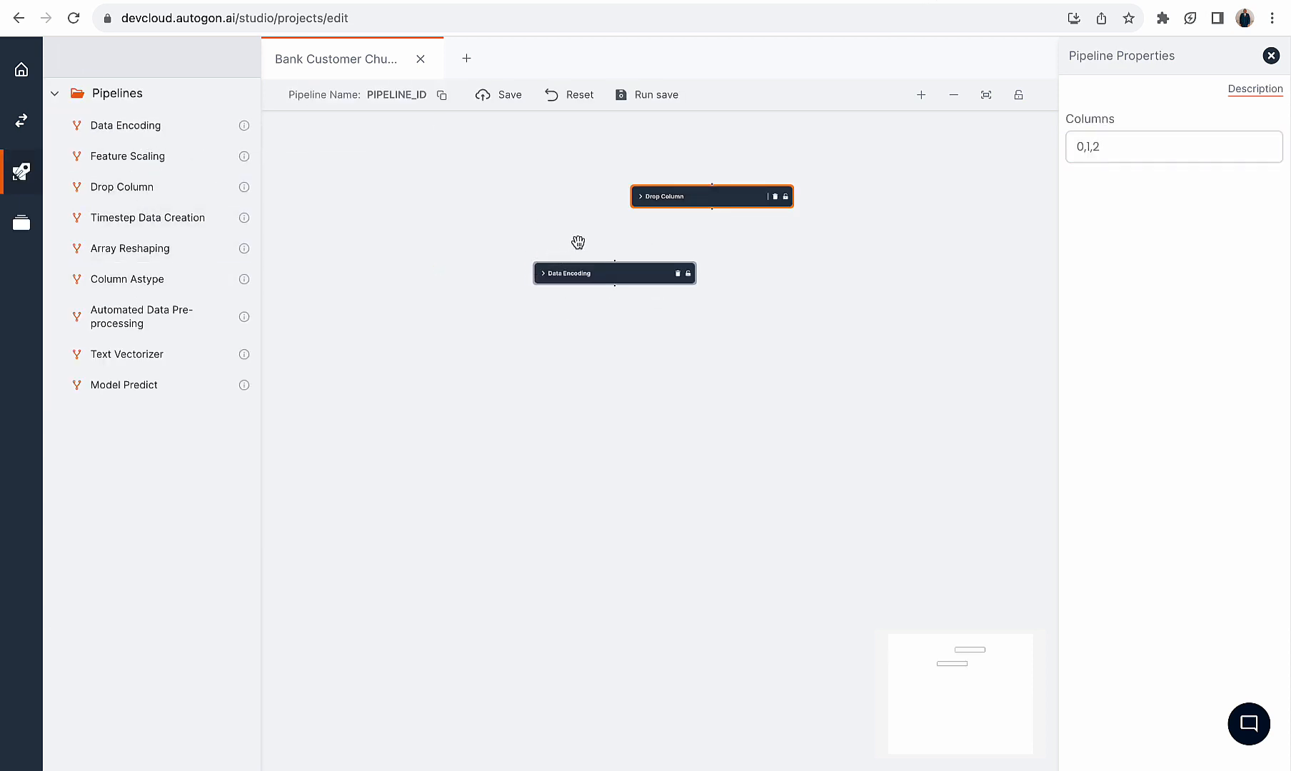
{"action": "left_click_drag", "start_coordinate": [615, 262], "coordinate": [713, 208]}
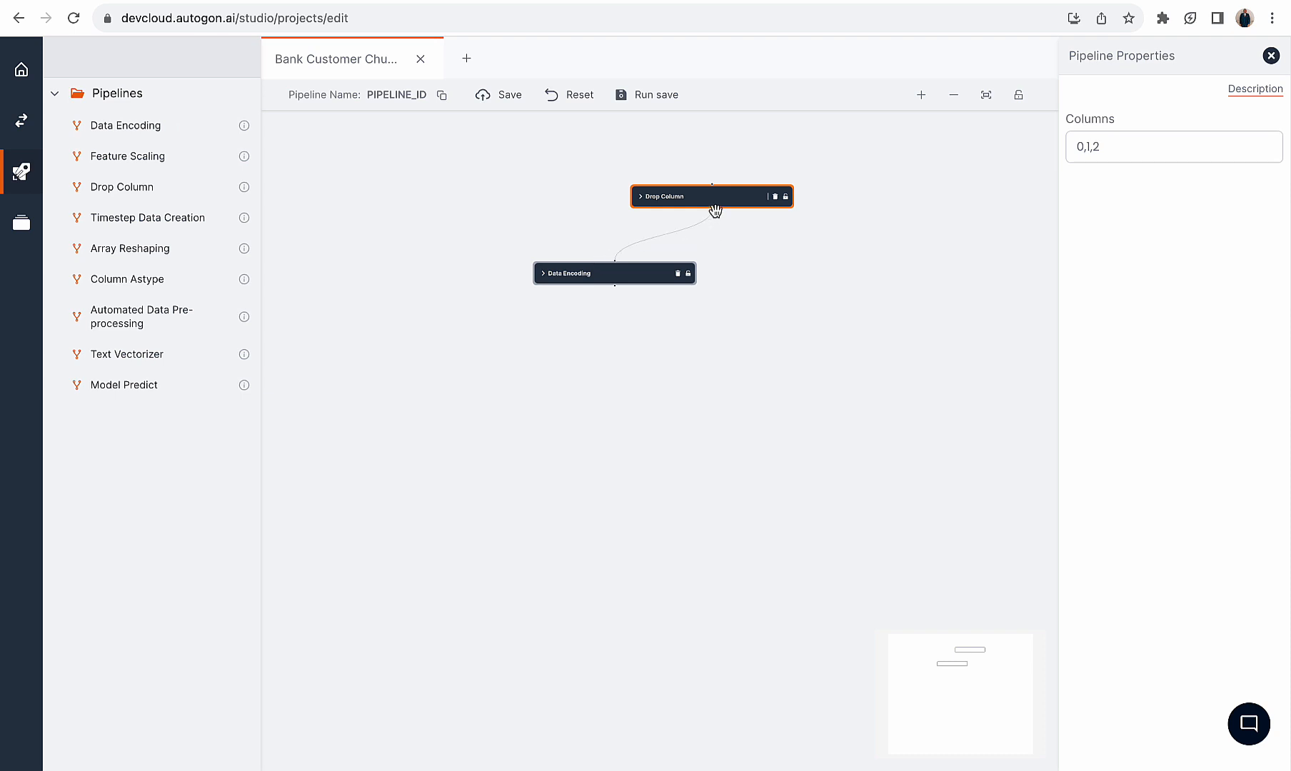
{"action": "left_click", "coordinate": [621, 271]}
{"action": "left_click", "coordinate": [1118, 147]}
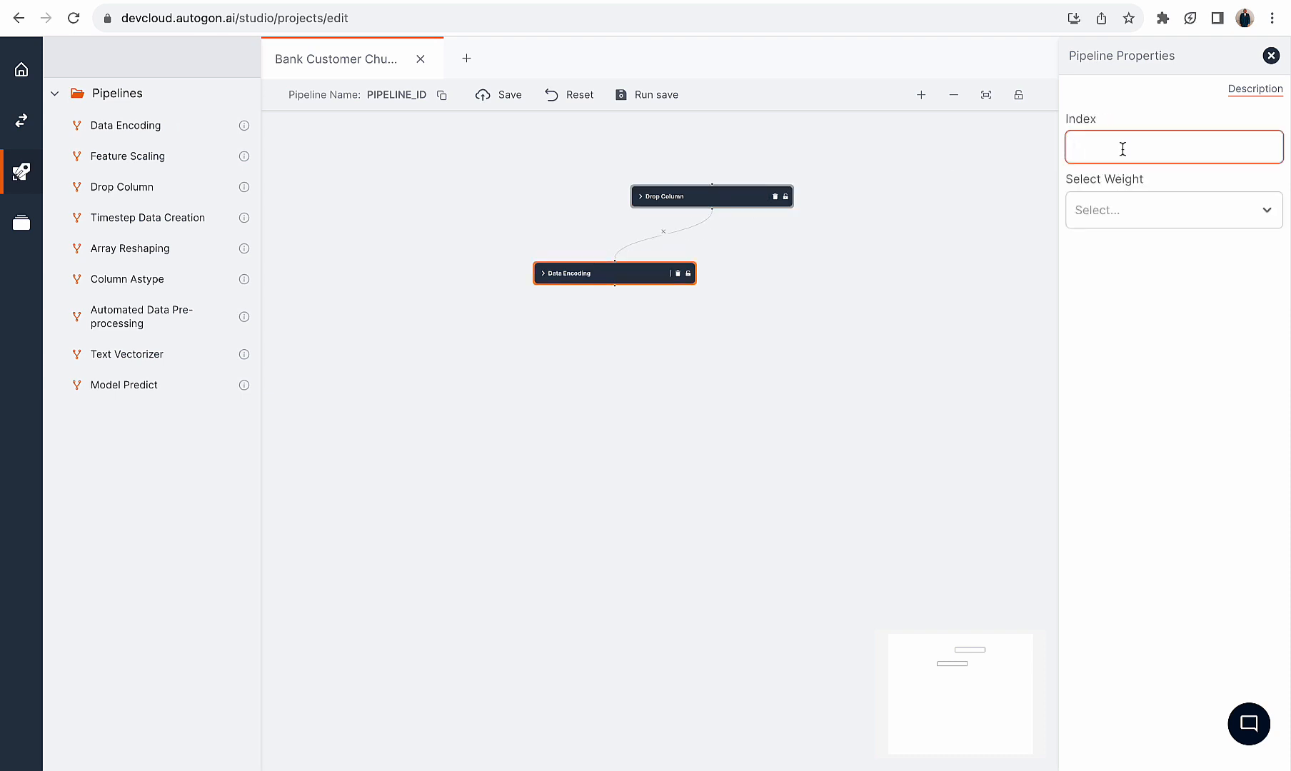
{"action": "type", "text": "2"}
{"action": "left_click", "coordinate": [1122, 210]}
{"action": "left_click", "coordinate": [1134, 251]}
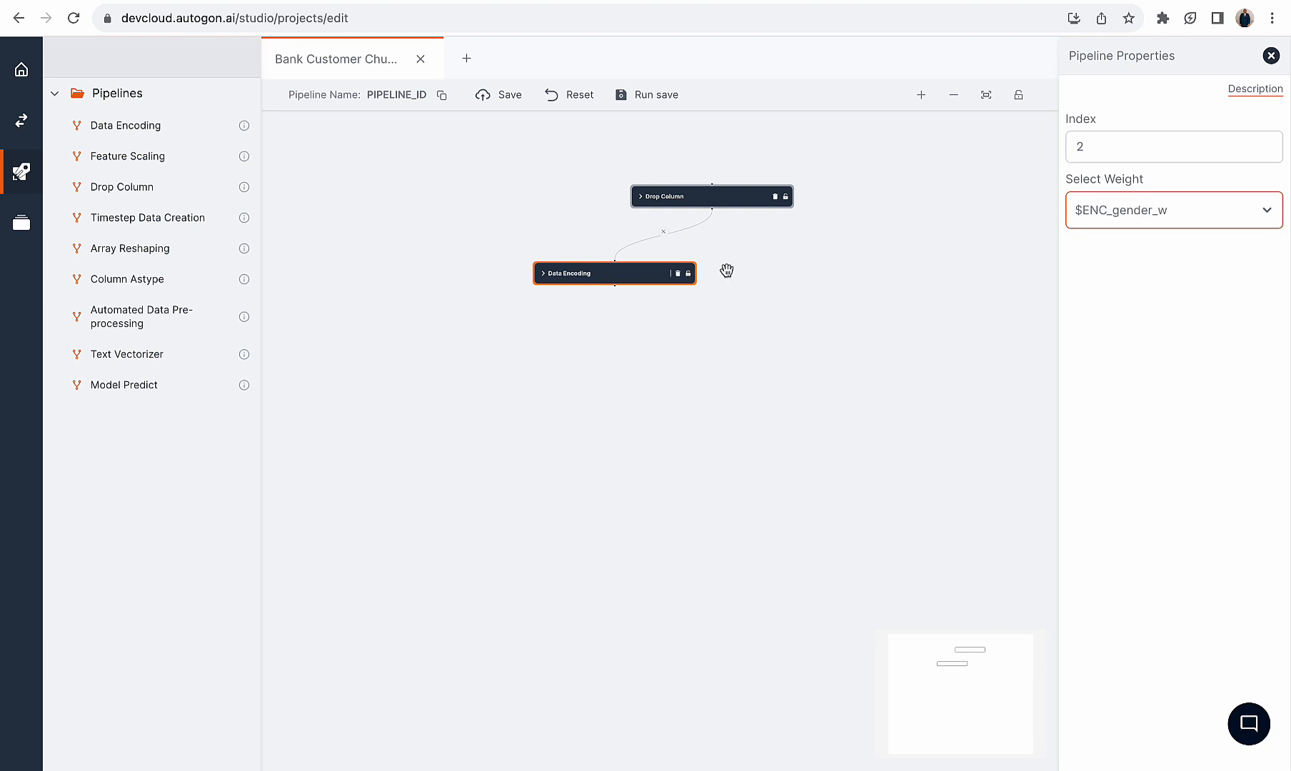
{"action": "left_click_drag", "start_coordinate": [608, 273], "coordinate": [592, 265]}
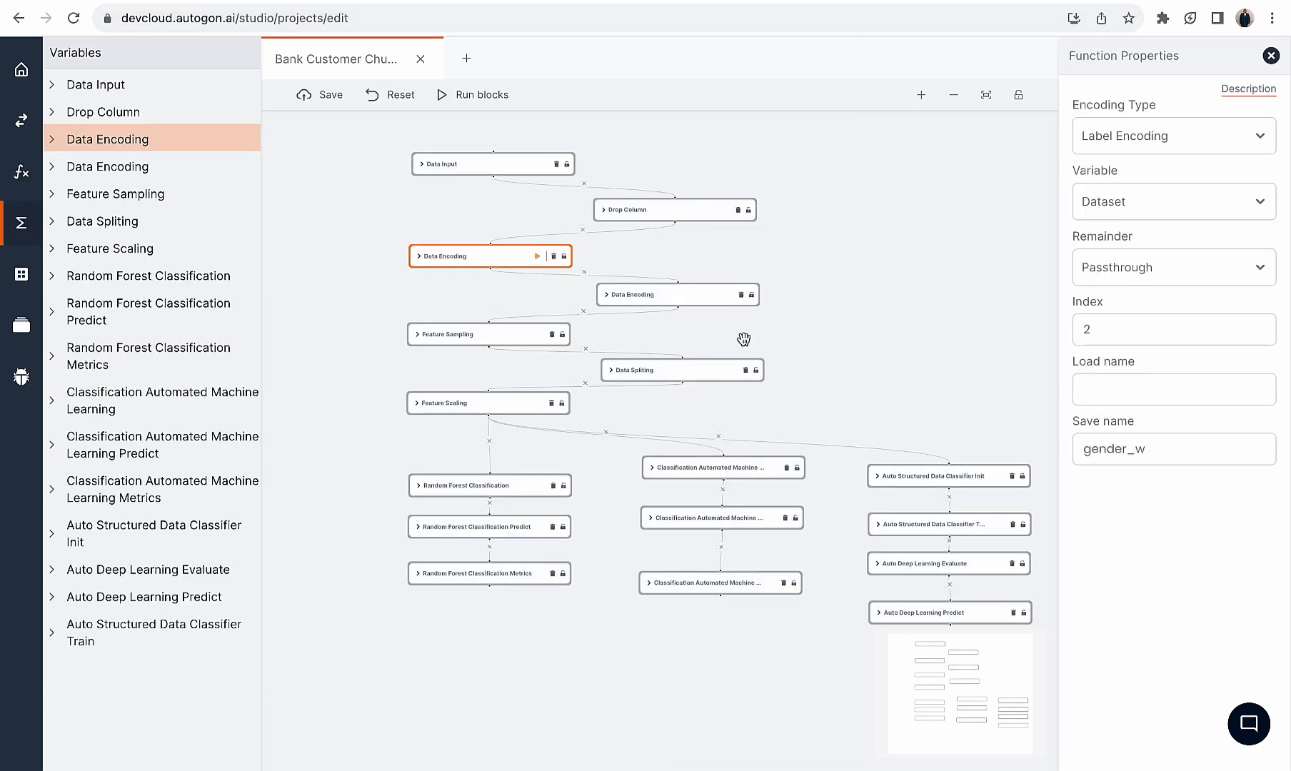
Chain a second Data Encoding step with Index 1 and weight $ENC_country_w
{"action": "left_click", "coordinate": [657, 294]}
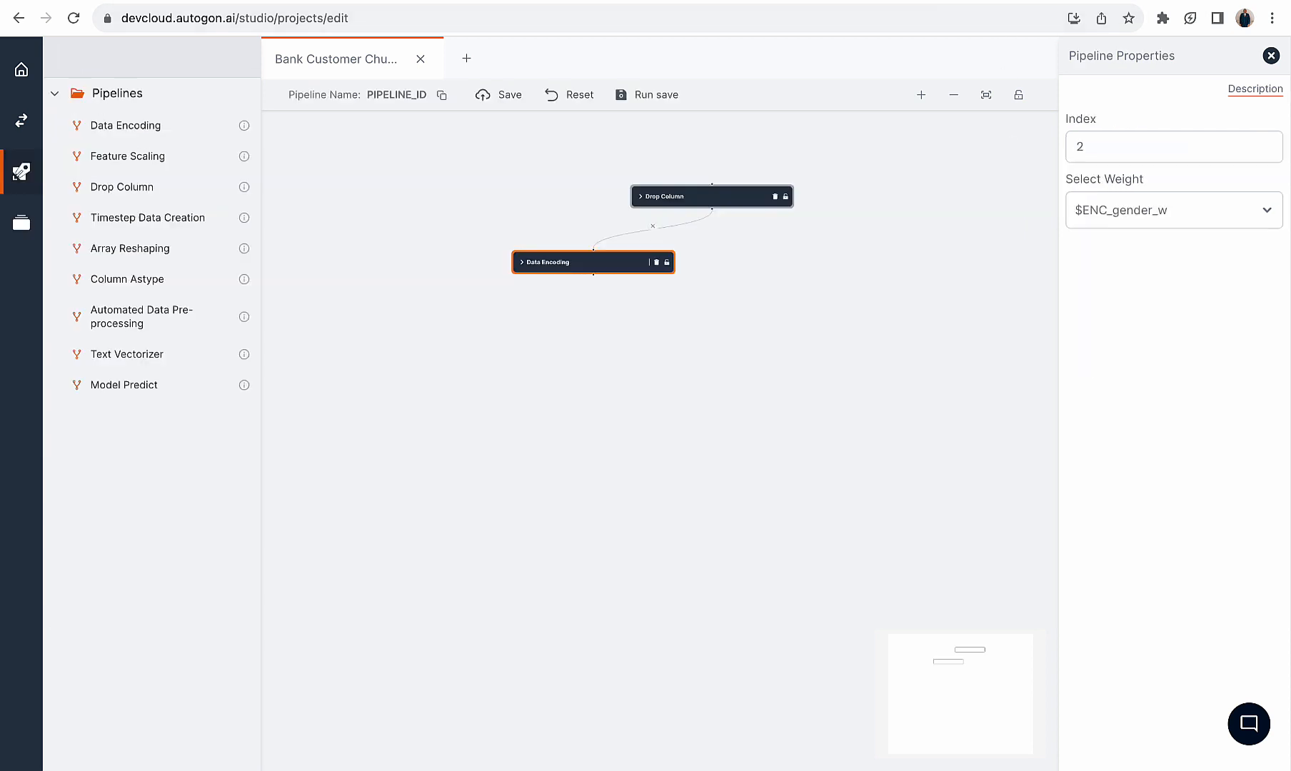
{"action": "left_click_drag", "start_coordinate": [118, 127], "coordinate": [697, 328]}
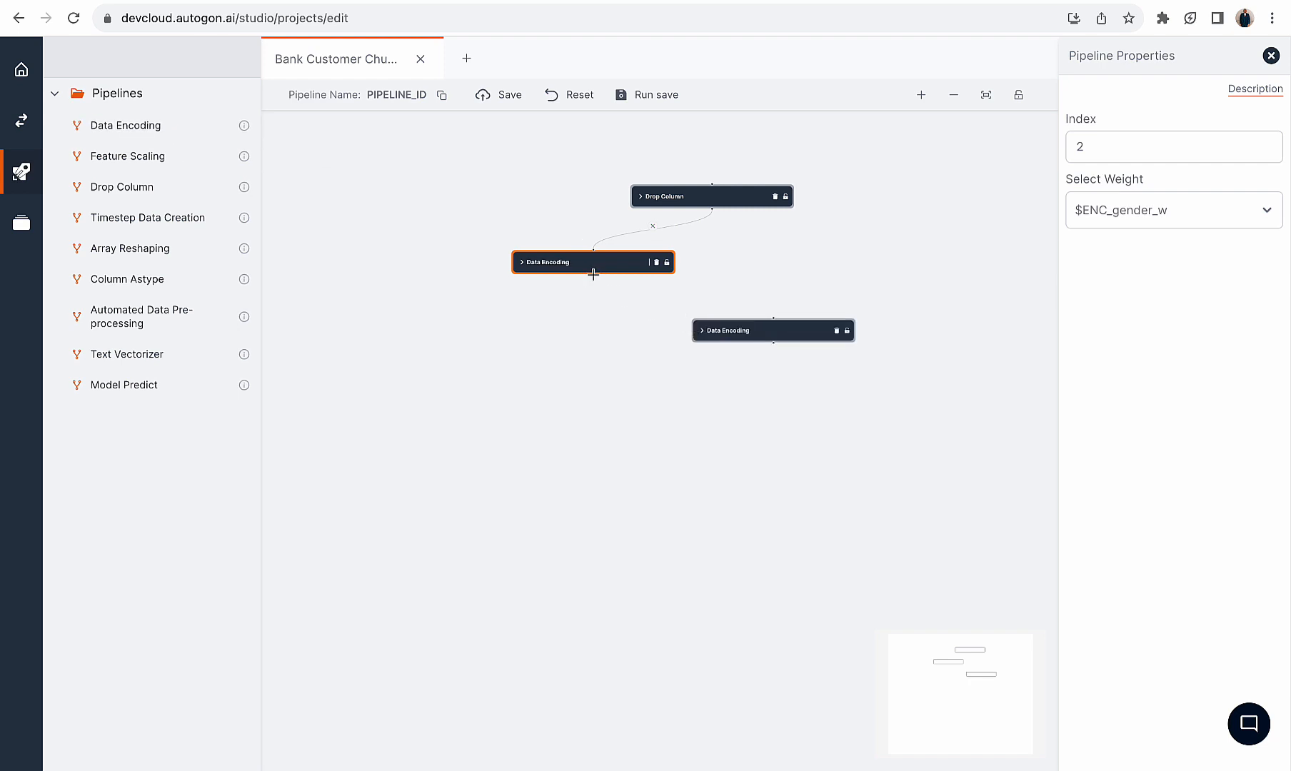
{"action": "mouse_move", "coordinate": [593, 274]}
{"action": "left_mouse_down"}
{"action": "mouse_move", "coordinate": [766, 308]}
{"action": "mouse_move", "coordinate": [770, 331]}
{"action": "left_mouse_up"}
{"action": "left_click", "coordinate": [770, 330]}
{"action": "left_click", "coordinate": [1098, 154]}
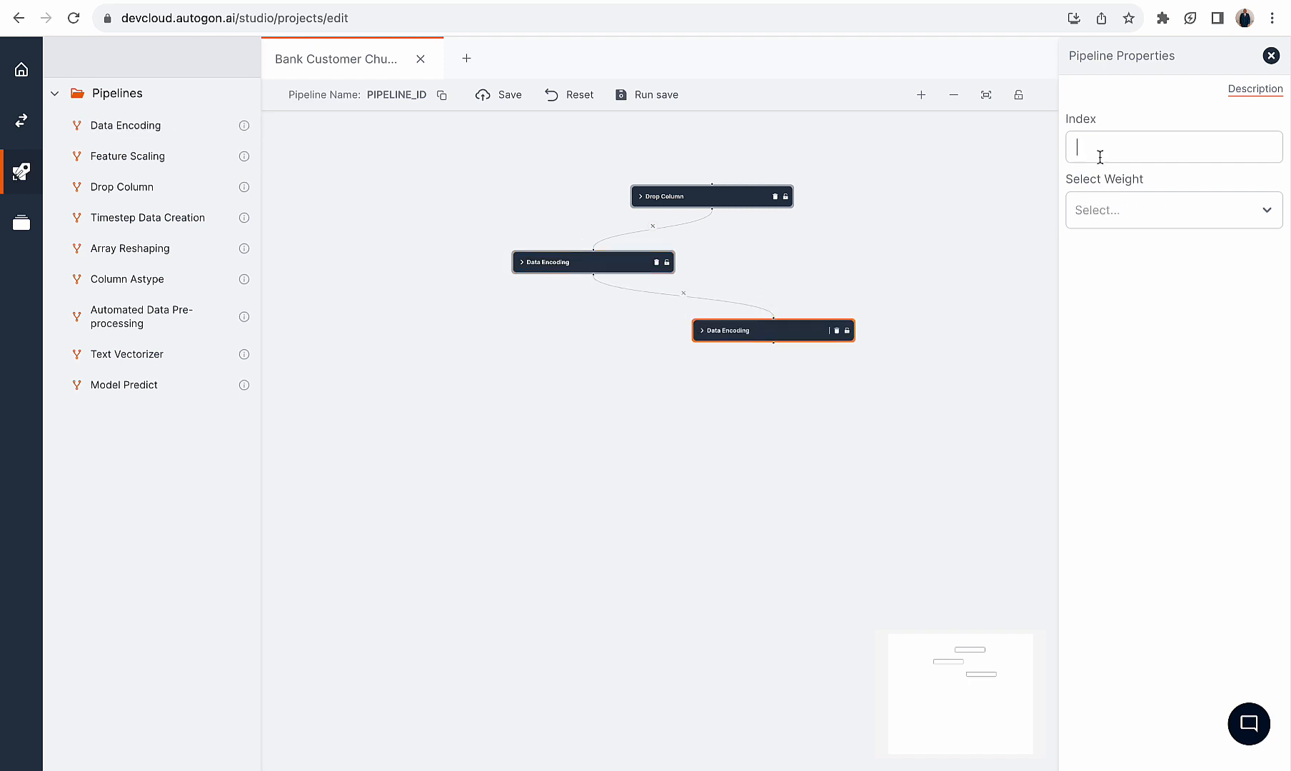
{"action": "type", "text": "1"}
{"action": "left_click", "coordinate": [1105, 221]}
{"action": "left_click", "coordinate": [1116, 273]}
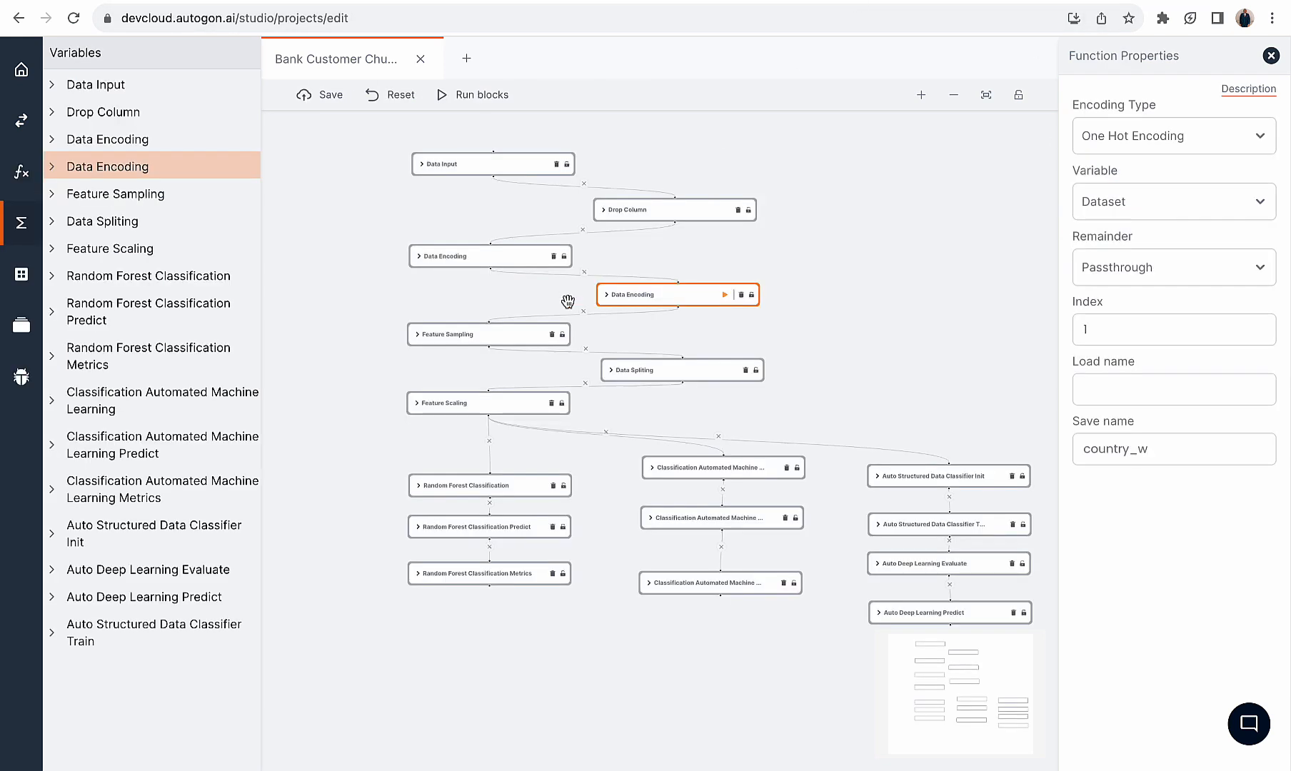
Inspect the existing Feature Sampling and Feature Scaling settings, including the boundaries value
{"action": "left_click", "coordinate": [455, 333]}
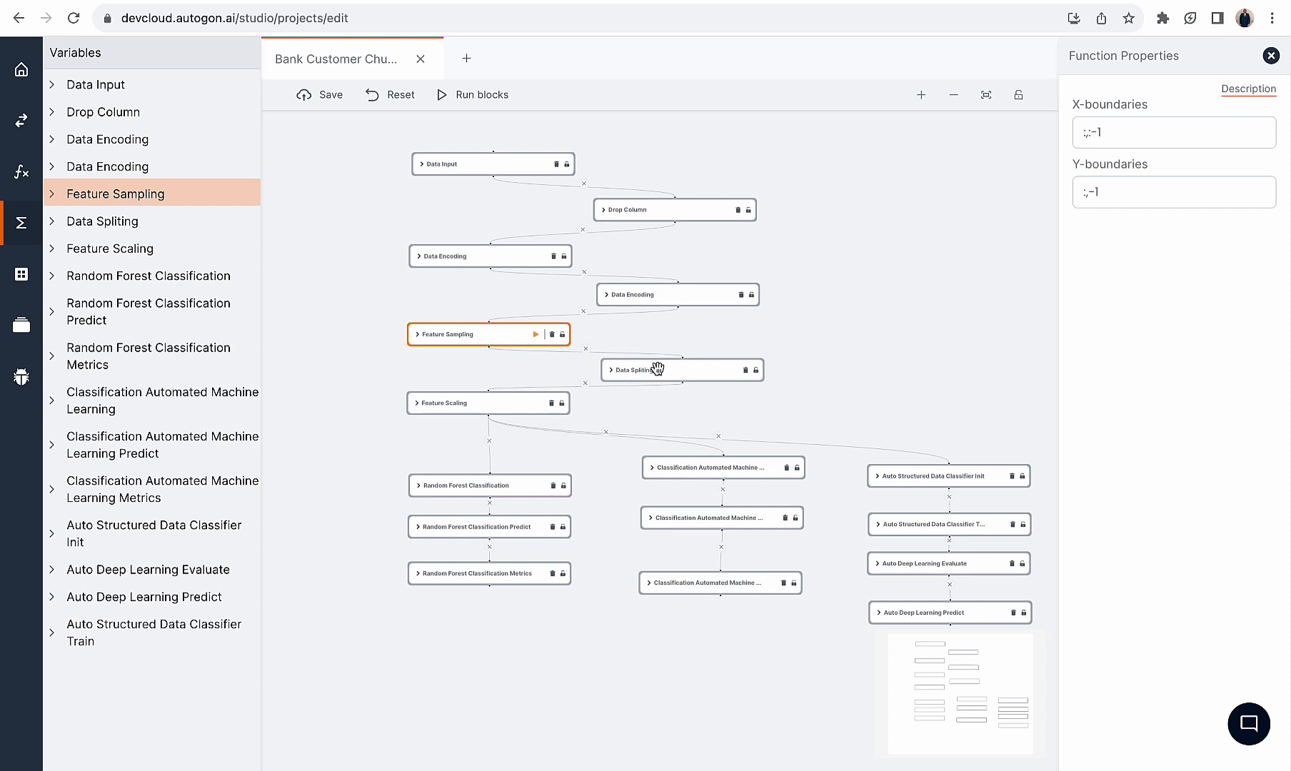
{"action": "left_click", "coordinate": [478, 403]}
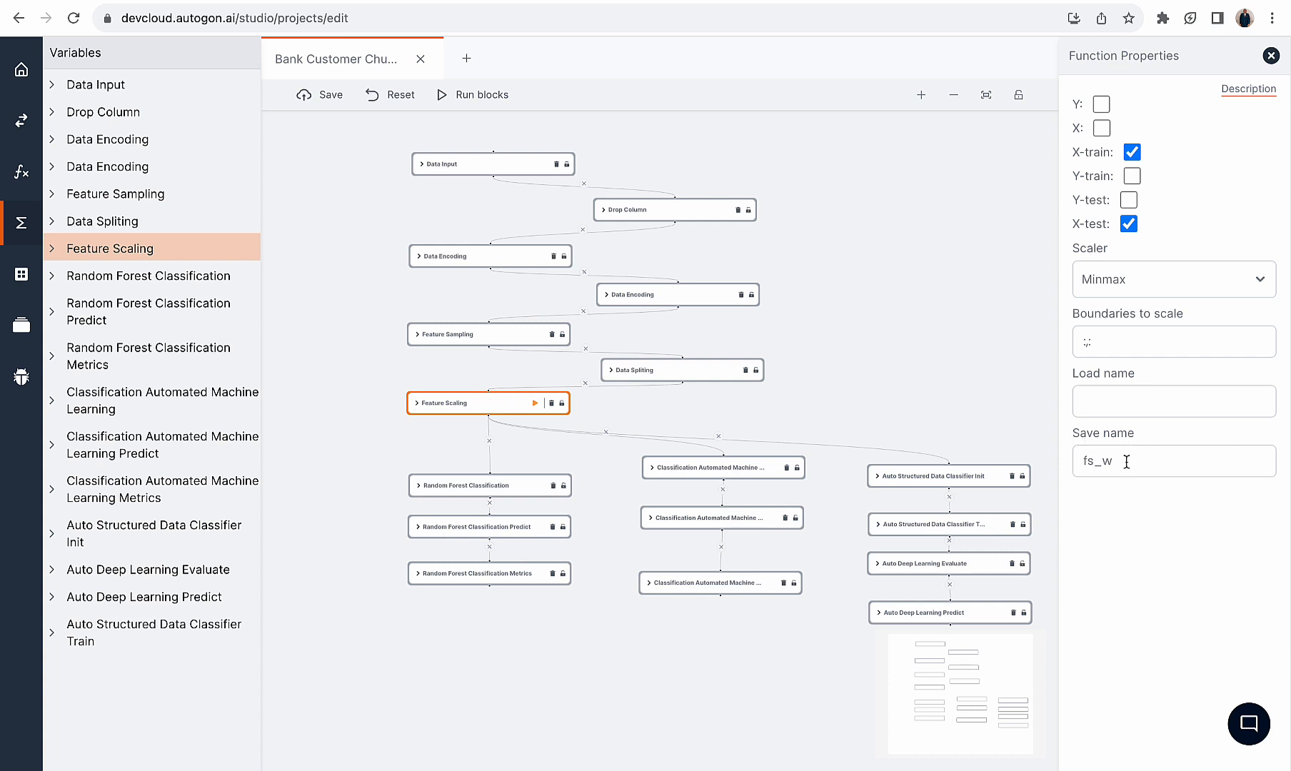
{"action": "double_click", "coordinate": [1100, 343]}
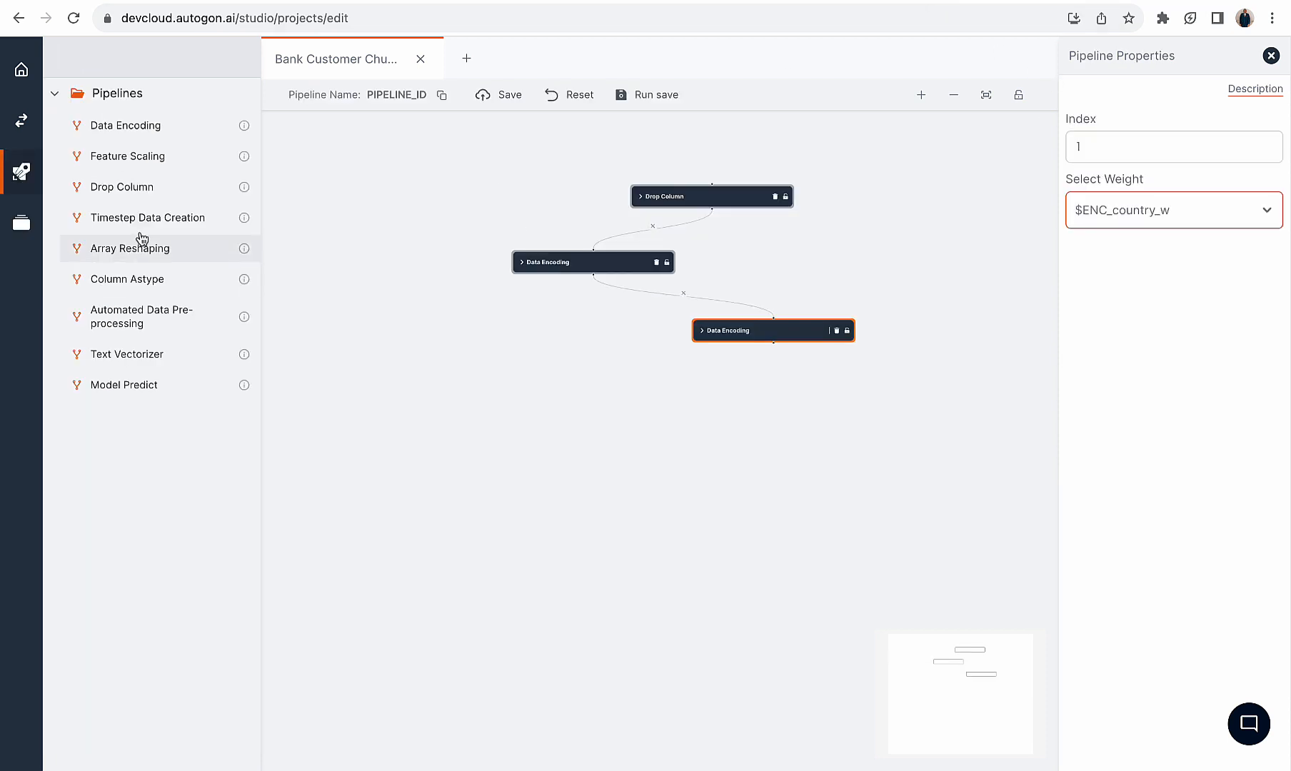
Add a Feature Scaling step after the second Data Encoding with boundaries ':,' and weight $FS_fs_w
{"action": "left_click_drag", "start_coordinate": [130, 161], "coordinate": [556, 414]}
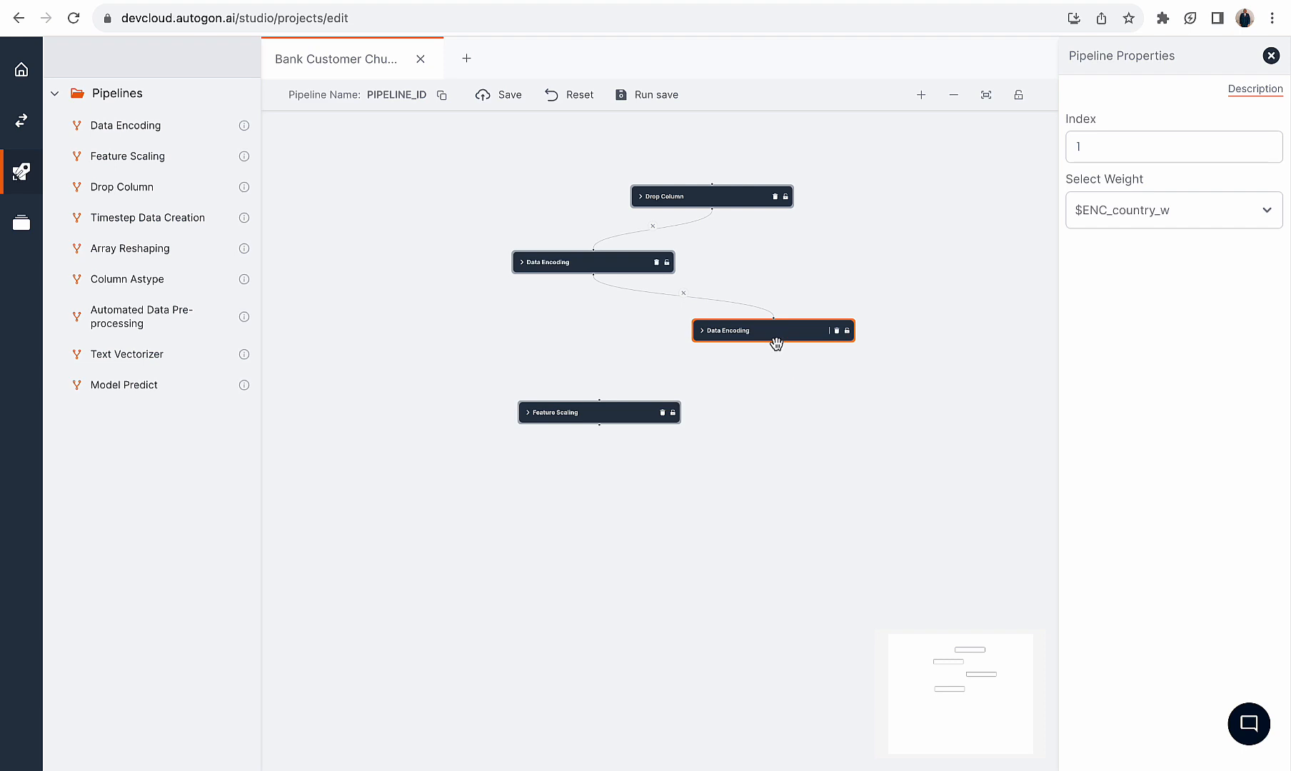
{"action": "left_click_drag", "start_coordinate": [774, 342], "coordinate": [600, 403]}
{"action": "left_click", "coordinate": [601, 410]}
{"action": "left_click", "coordinate": [1130, 143]}
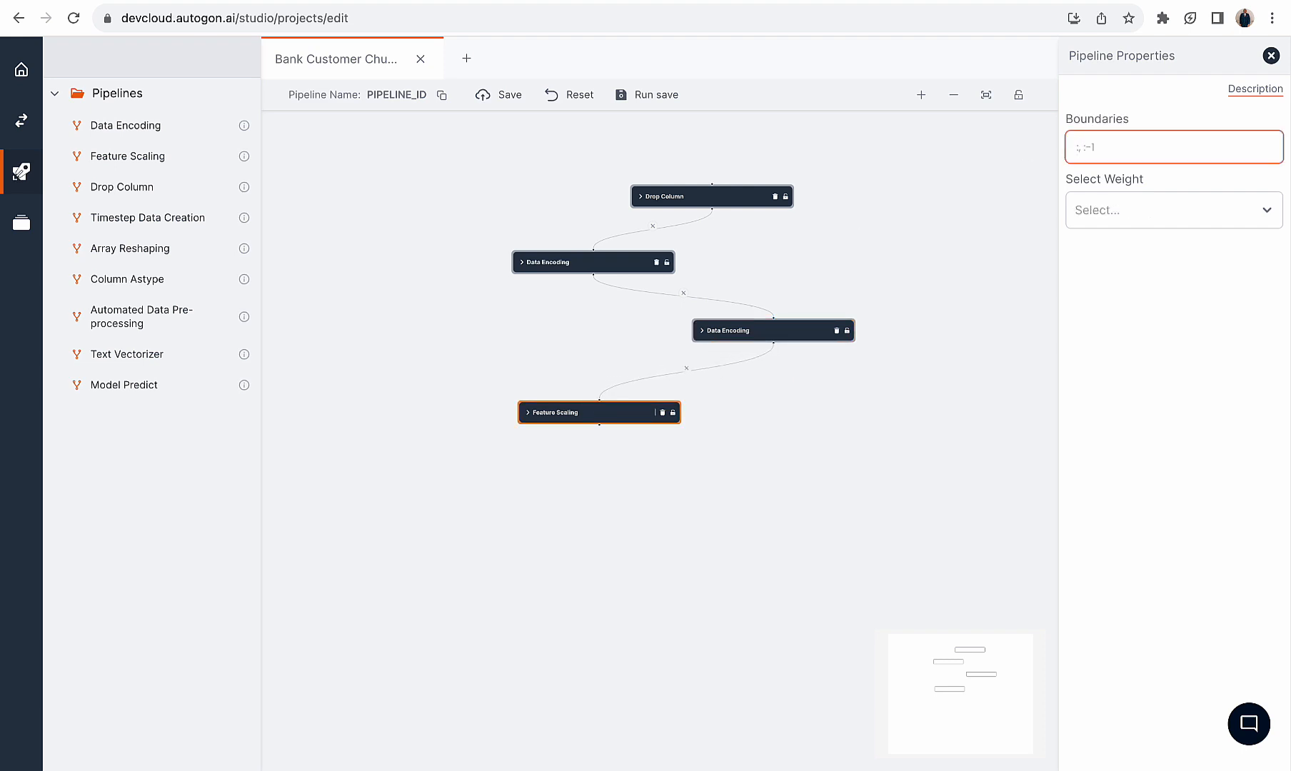
{"action": "type", "text": ":,"}
{"action": "left_click", "coordinate": [1121, 220]}
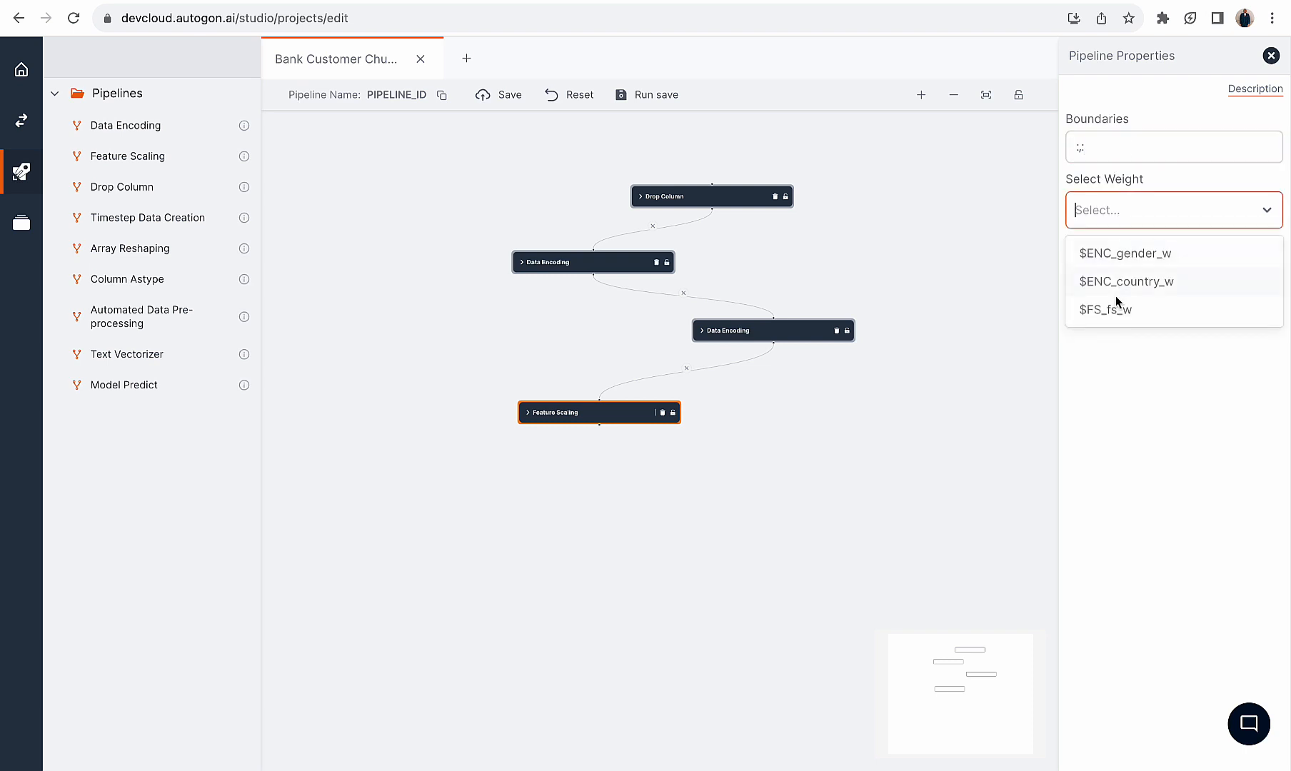
{"action": "left_click", "coordinate": [1114, 305]}
Run and save the pipeline with Drop Column as the starting step
{"action": "left_click", "coordinate": [637, 98]}
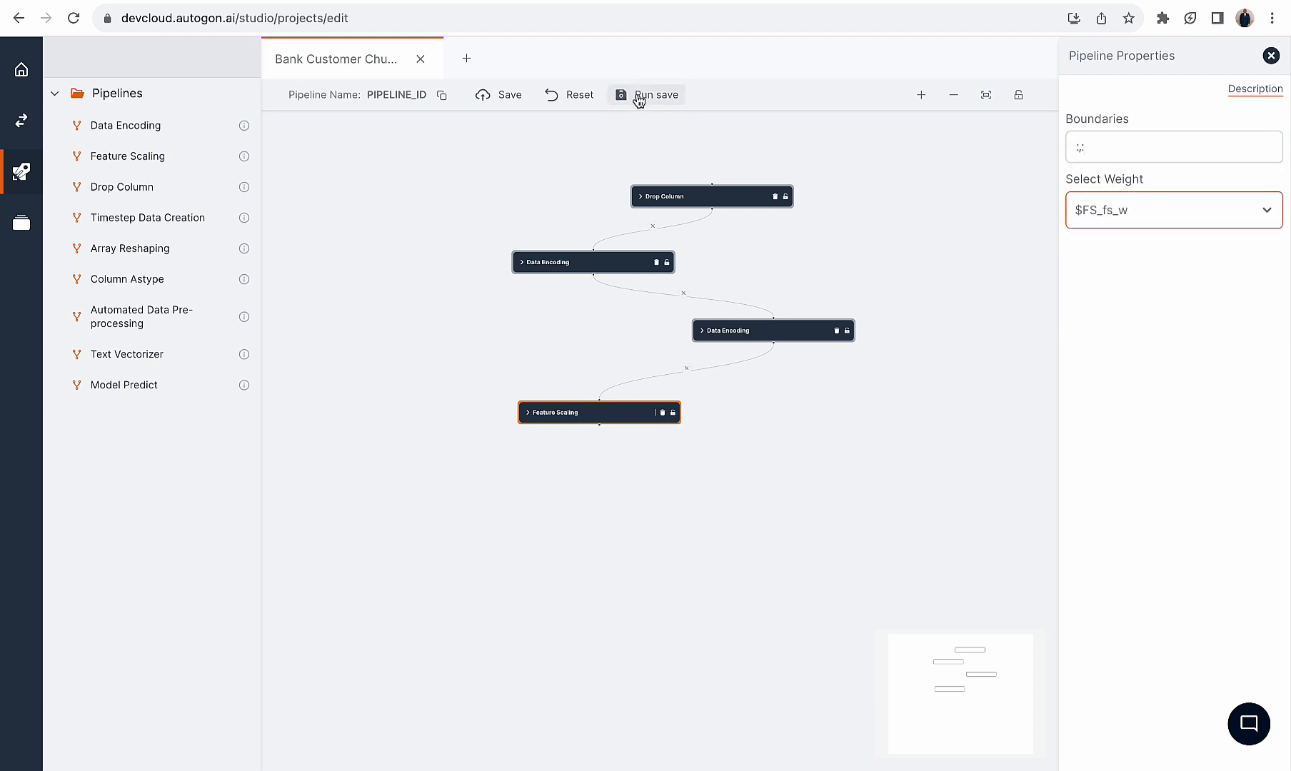
{"action": "left_click", "coordinate": [665, 197]}
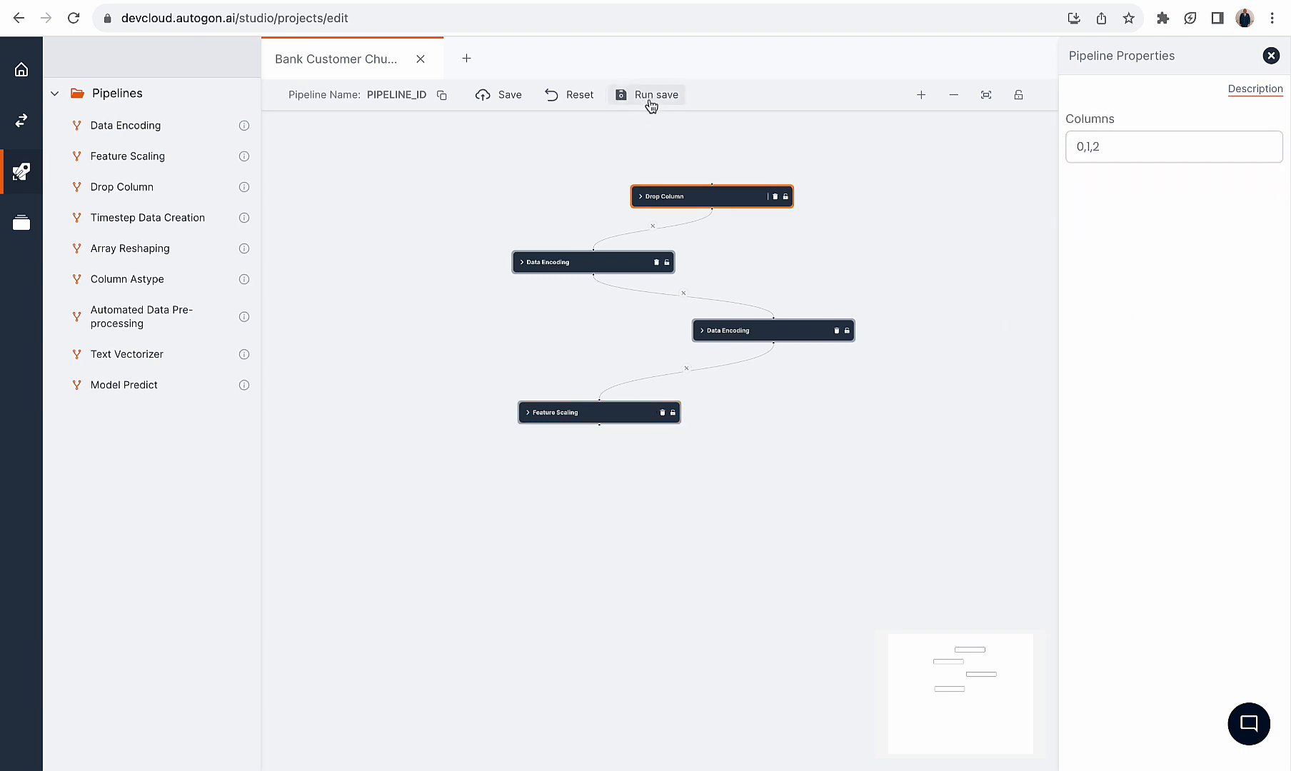
{"action": "left_click", "coordinate": [652, 100]}
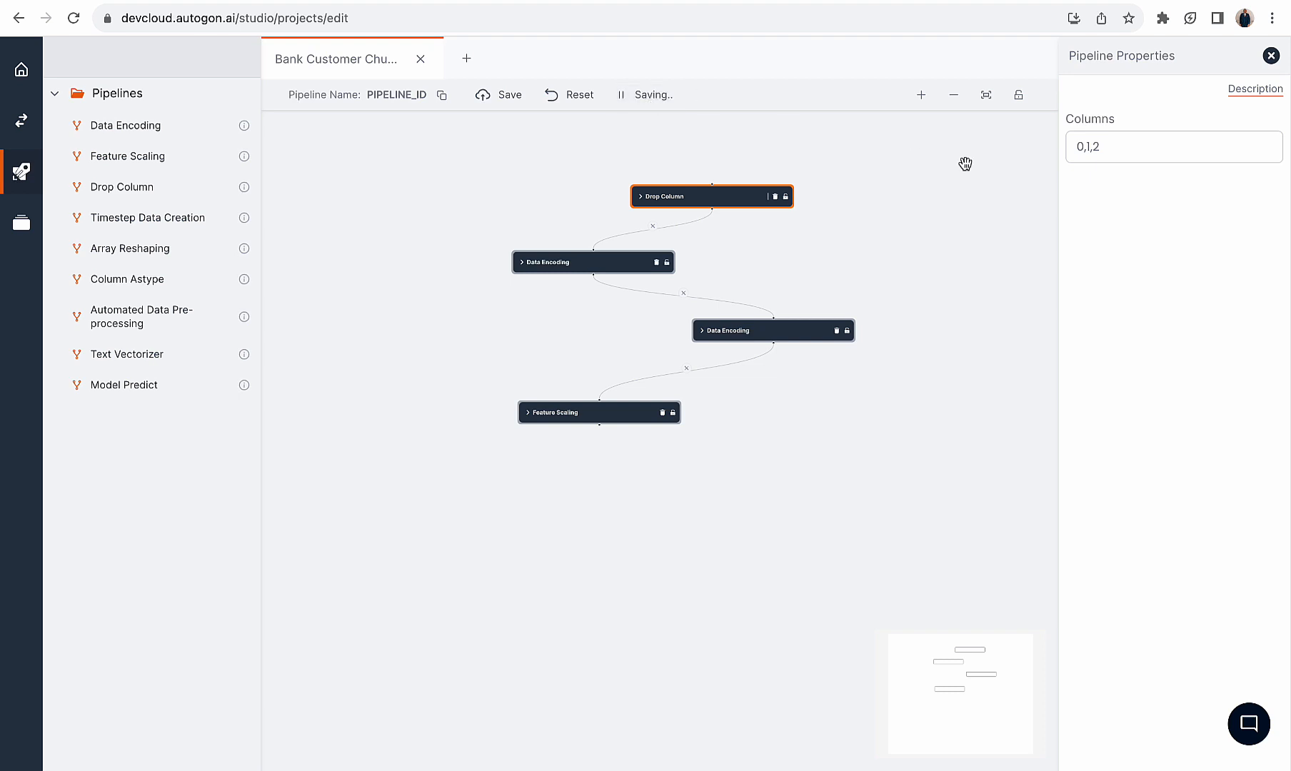
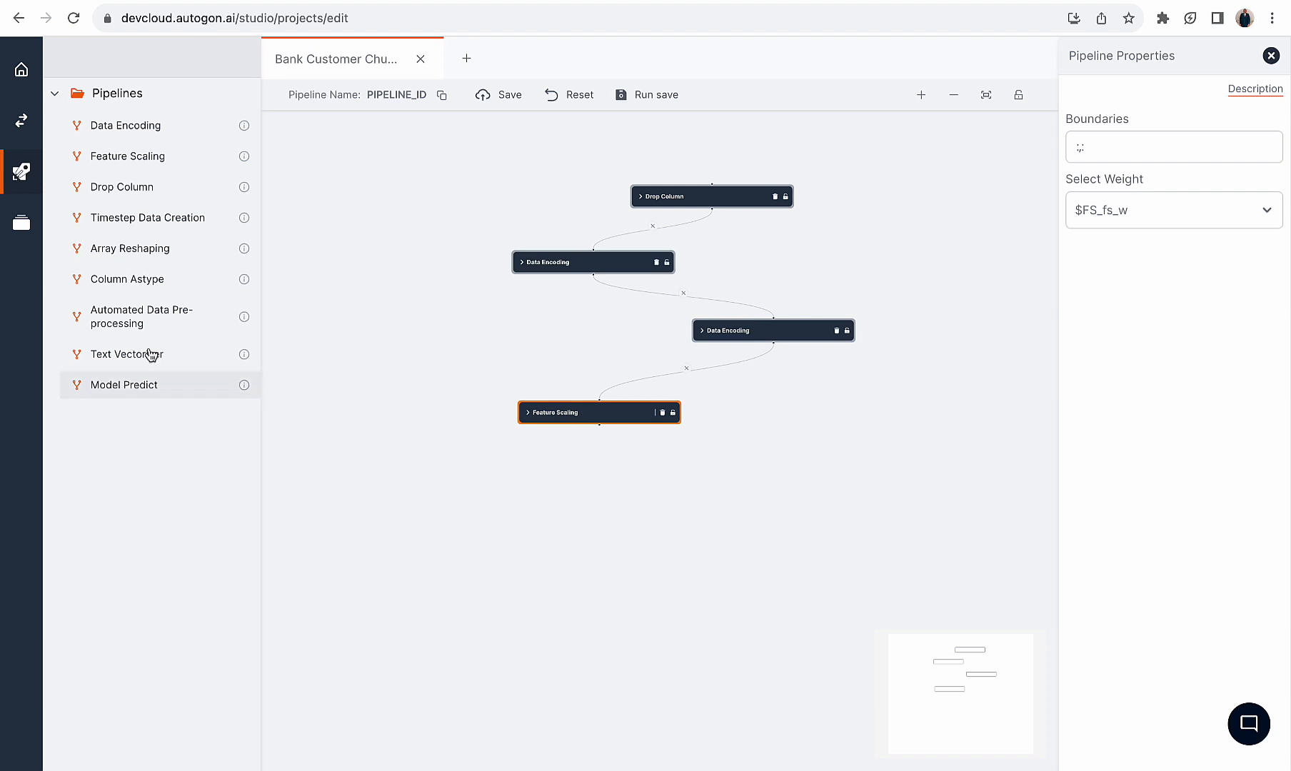
Add a Model Predict step connected after Feature Scaling
{"action": "left_click_drag", "start_coordinate": [107, 380], "coordinate": [699, 492]}
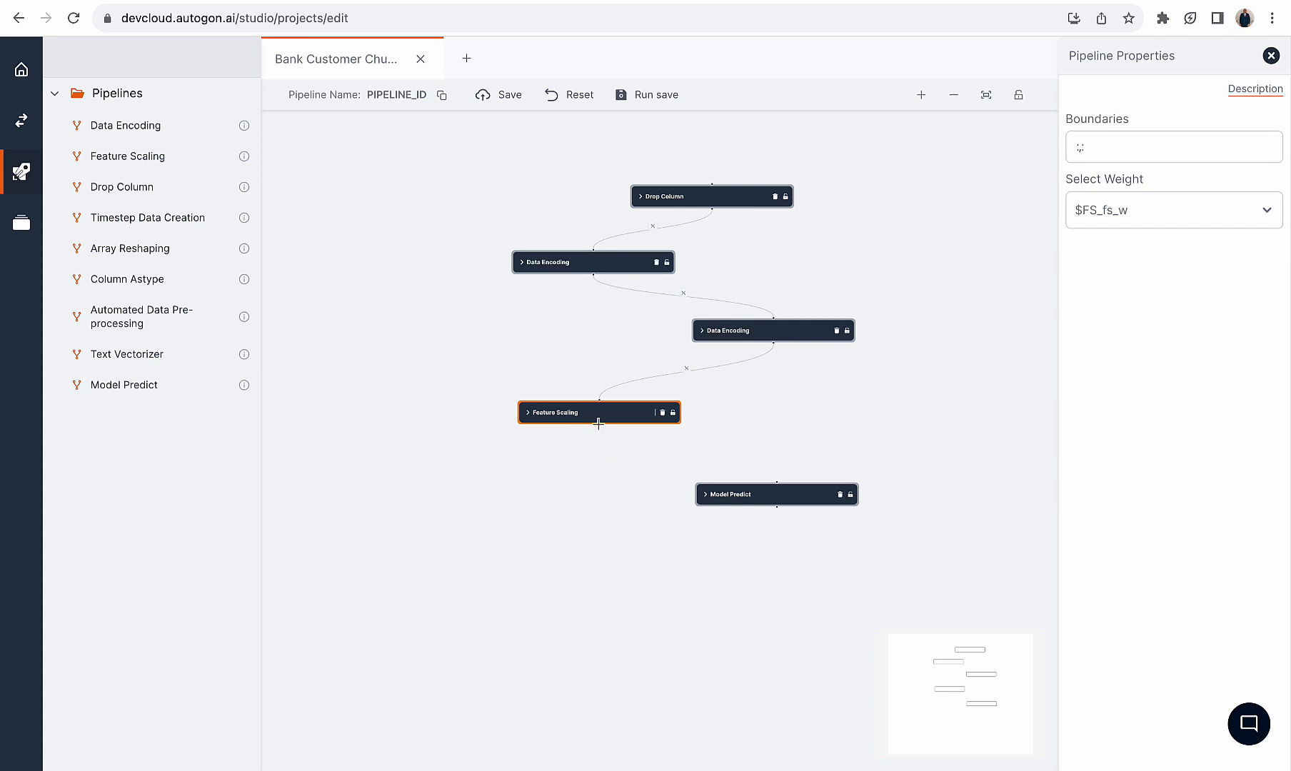
{"action": "left_click_drag", "start_coordinate": [599, 424], "coordinate": [724, 485]}
{"action": "left_click", "coordinate": [732, 482]}
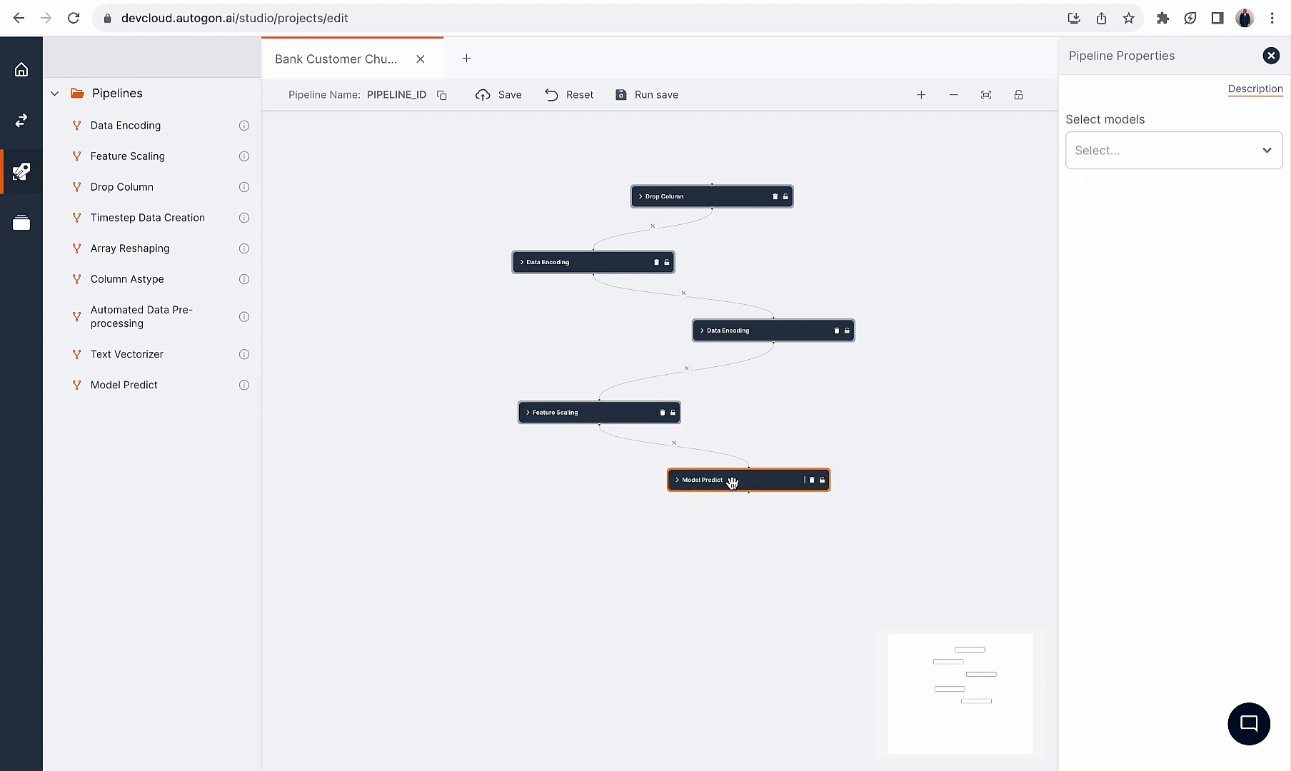
Choose the amlcp model for Model Predict, run and save, and return to the function graph
{"action": "left_click", "coordinate": [1114, 152]}
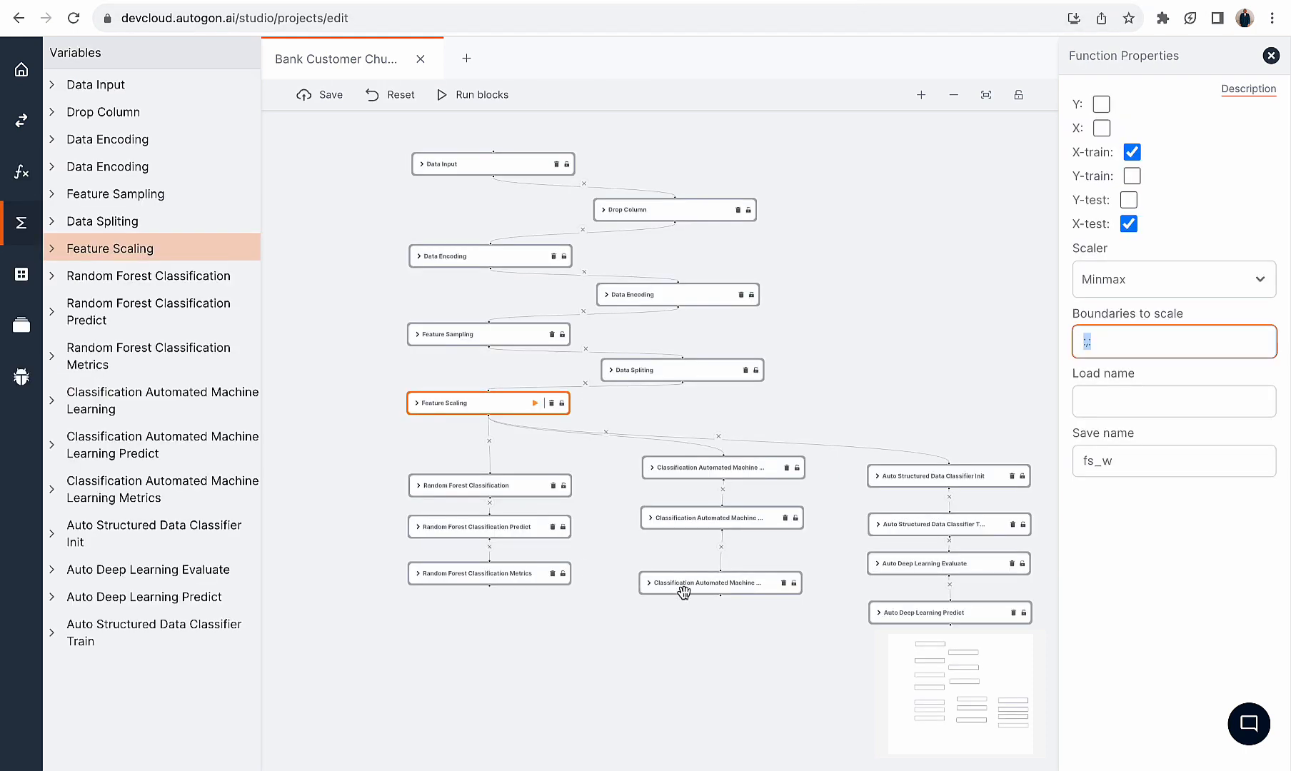
{"action": "left_click", "coordinate": [702, 584]}
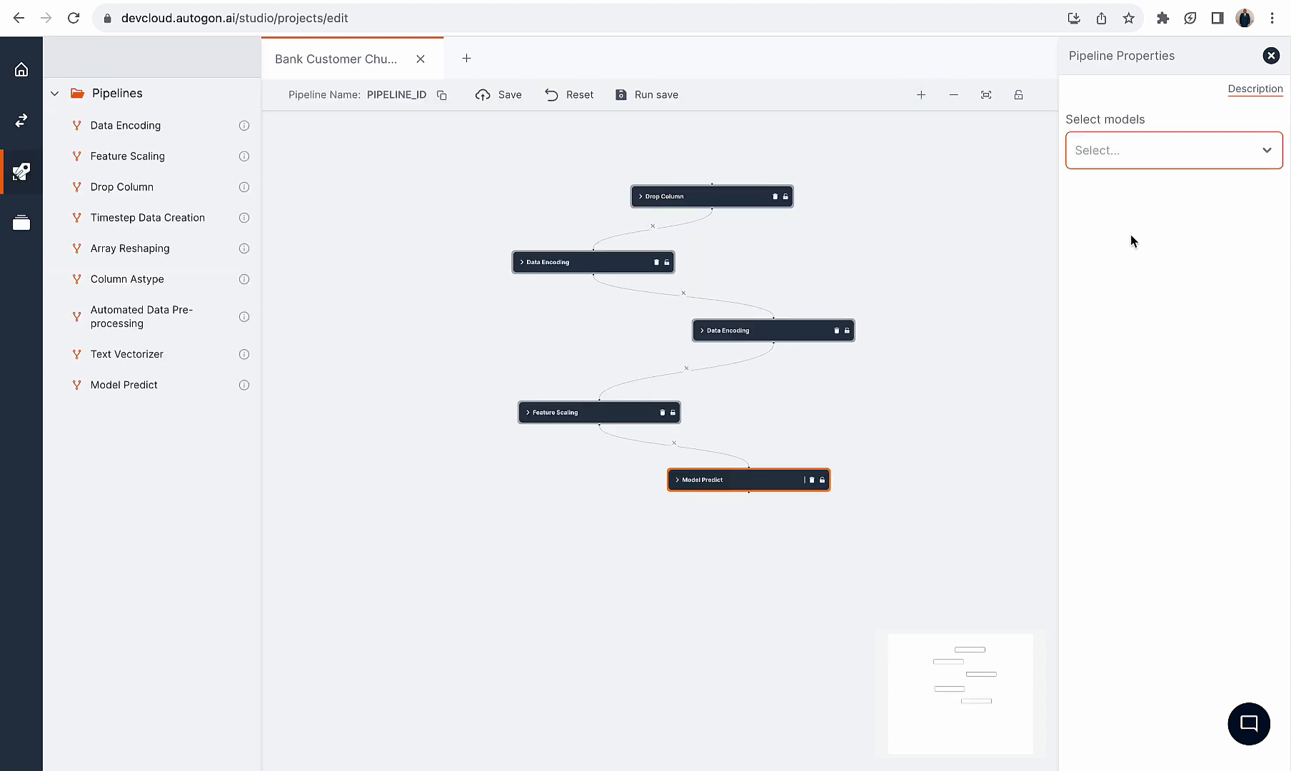
{"action": "left_click", "coordinate": [1132, 151]}
{"action": "left_click", "coordinate": [1105, 279]}
{"action": "left_click", "coordinate": [654, 102]}
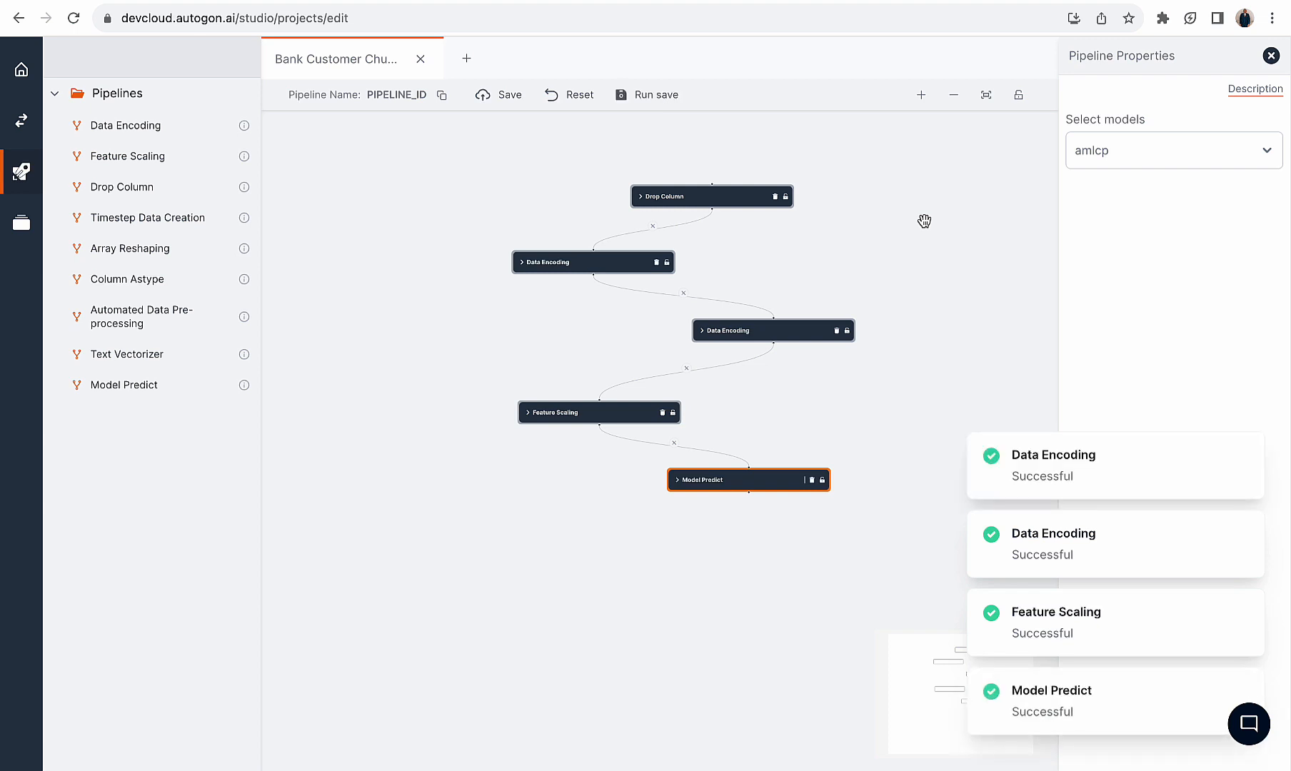
{"action": "left_click", "coordinate": [22, 122]}
{"action": "left_click", "coordinate": [158, 218]}
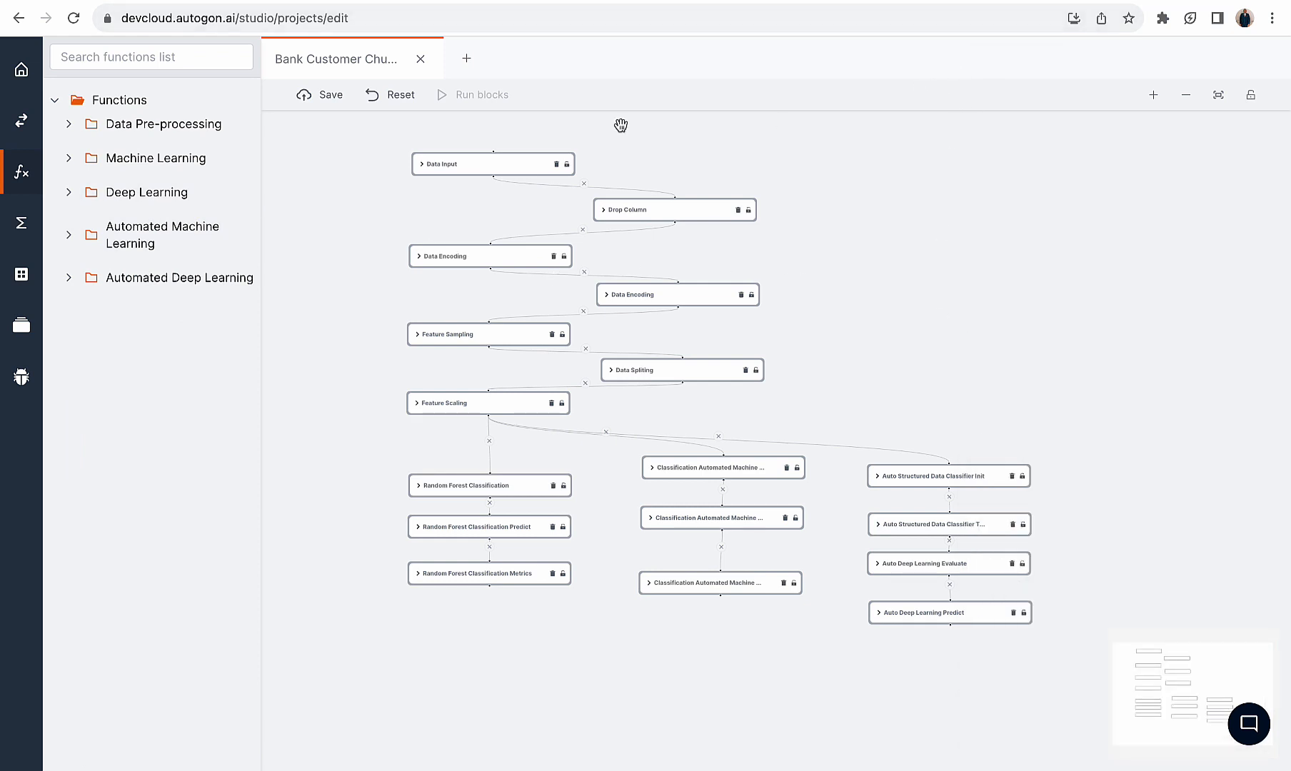
Preview the Data Input Dataset table, scrolling through its columns, then close the preview
{"action": "left_click", "coordinate": [22, 225]}
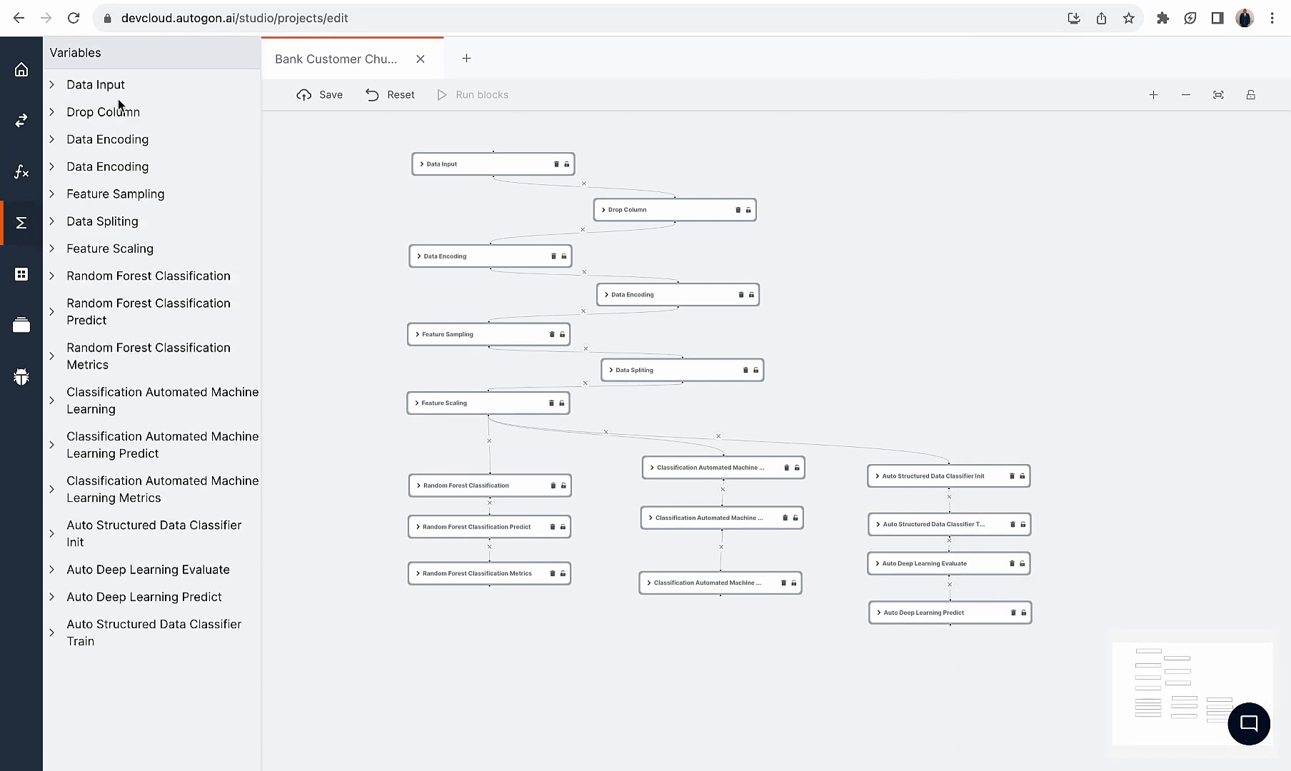
{"action": "left_click", "coordinate": [116, 91]}
{"action": "left_click", "coordinate": [115, 109]}
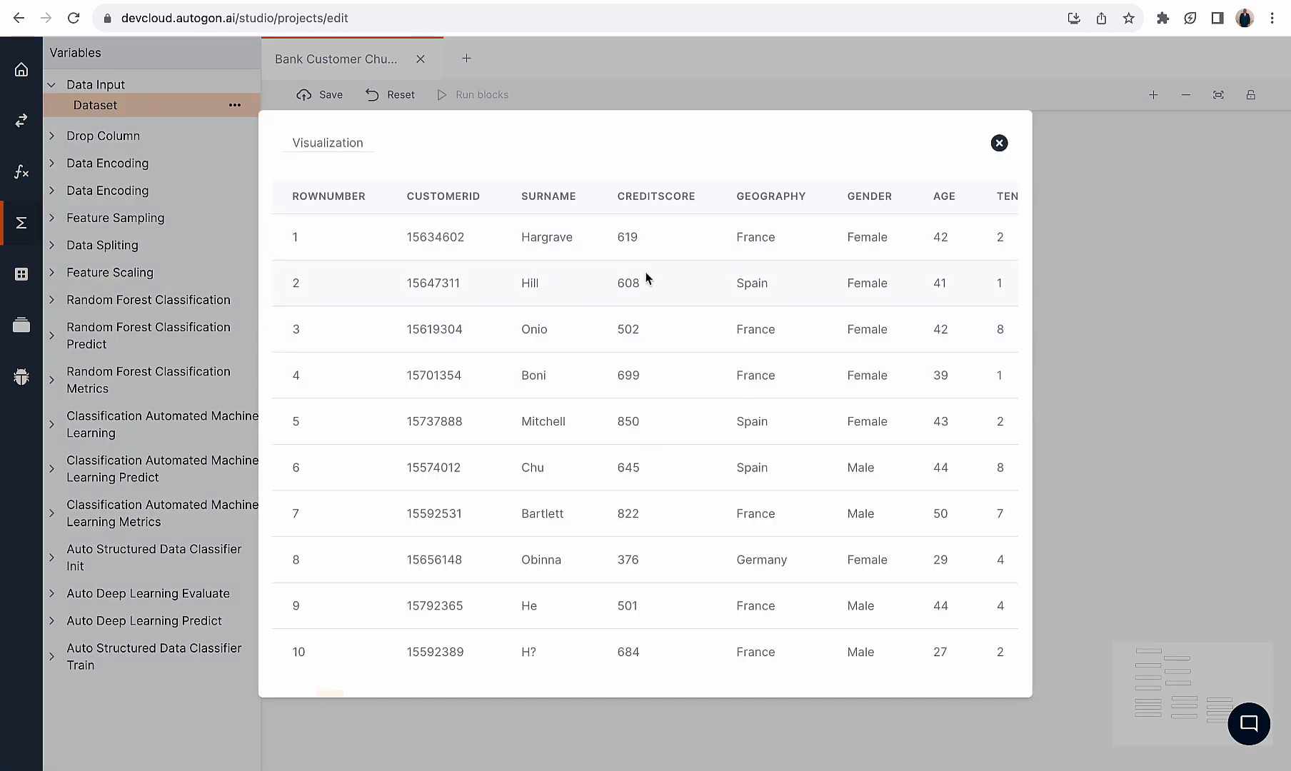
{"action": "scroll", "coordinate": [675, 259], "scroll_direction": "right", "scroll_amount": 8}
{"action": "scroll", "coordinate": [676, 260], "scroll_direction": "right", "scroll_amount": 4}
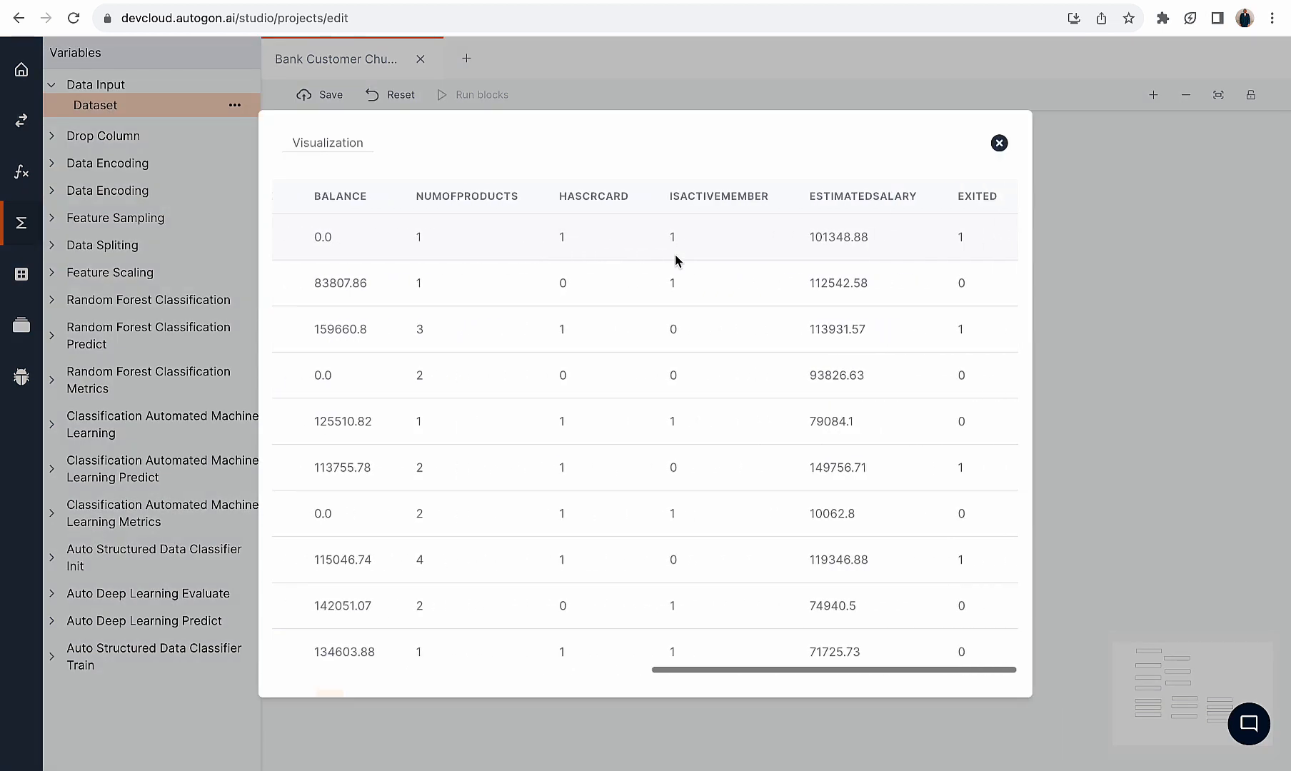
{"action": "scroll", "coordinate": [676, 259], "scroll_direction": "left", "scroll_amount": 2}
{"action": "scroll", "coordinate": [676, 259], "scroll_direction": "left", "scroll_amount": 6}
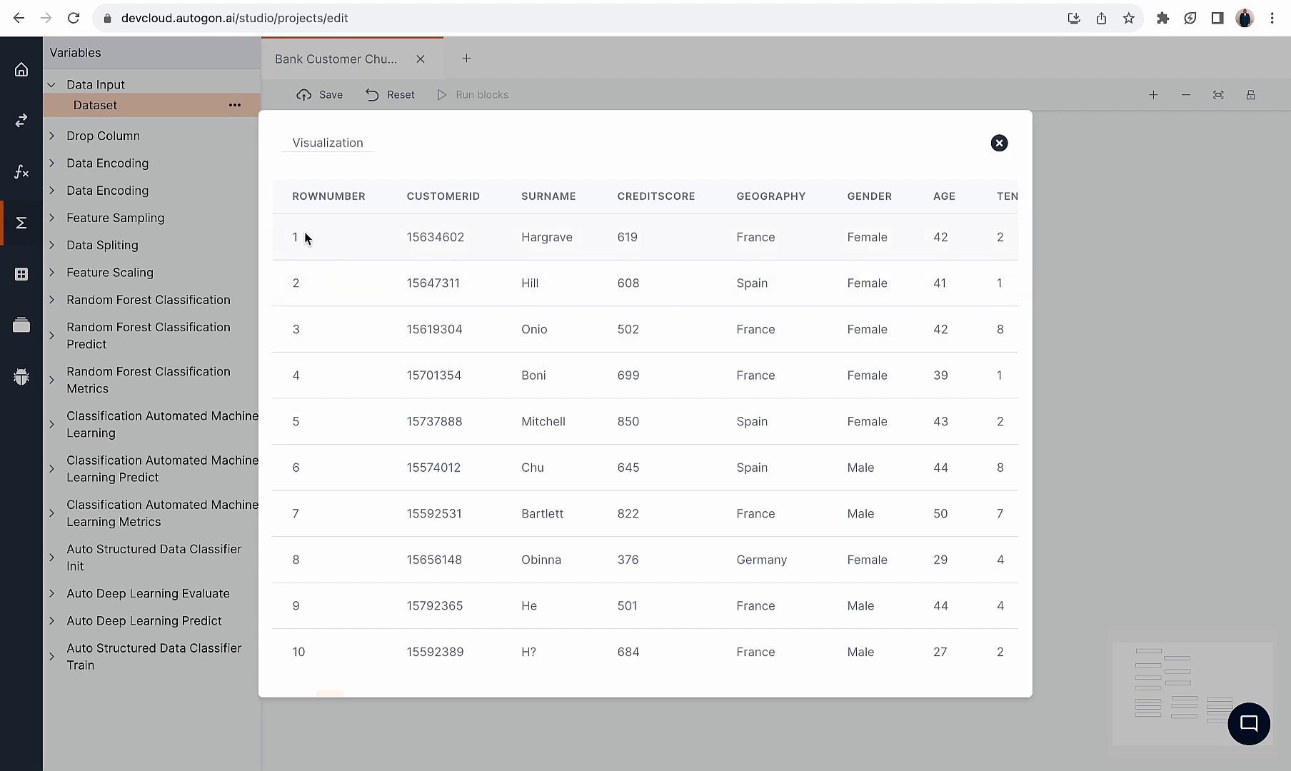
{"action": "mouse_move", "coordinate": [291, 236]}
{"action": "left_mouse_down"}
{"action": "mouse_move", "coordinate": [579, 239]}
{"action": "mouse_move", "coordinate": [294, 219]}
{"action": "left_mouse_up"}
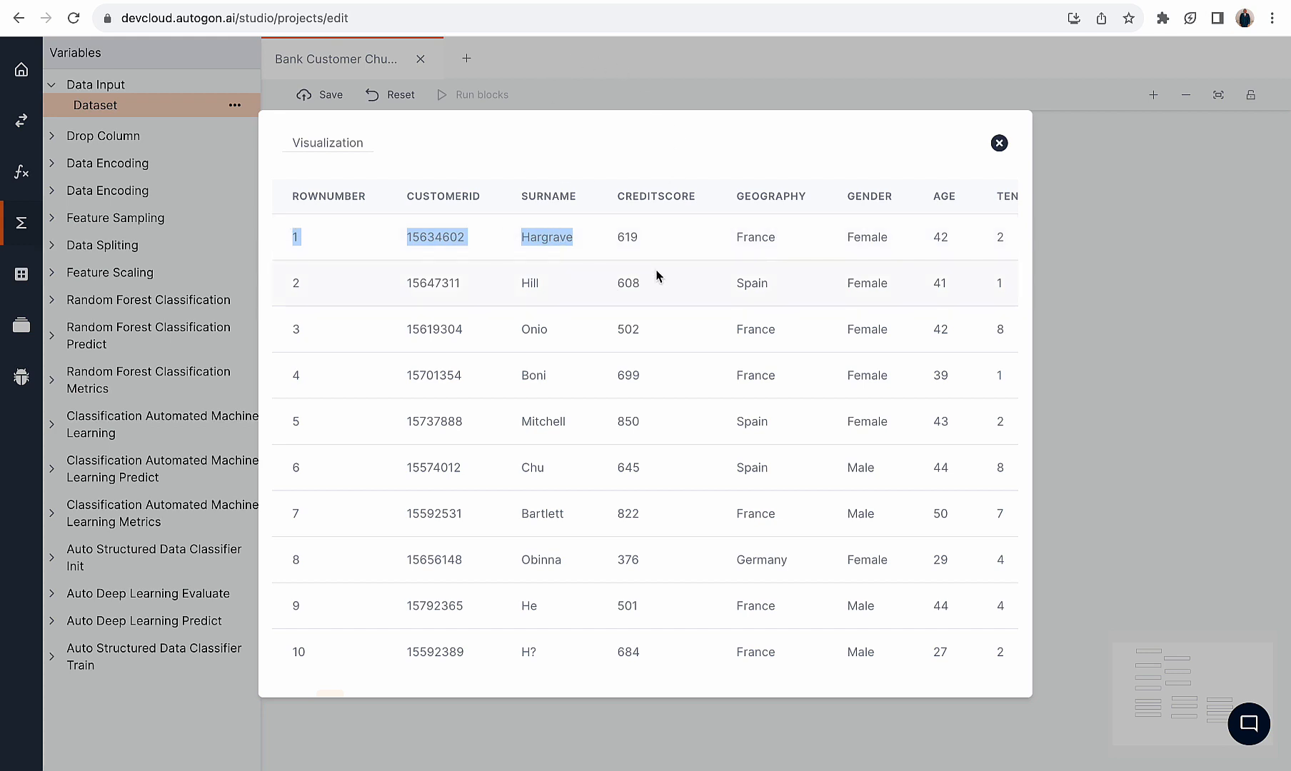
{"action": "scroll", "coordinate": [656, 274], "scroll_direction": "right", "scroll_amount": 5}
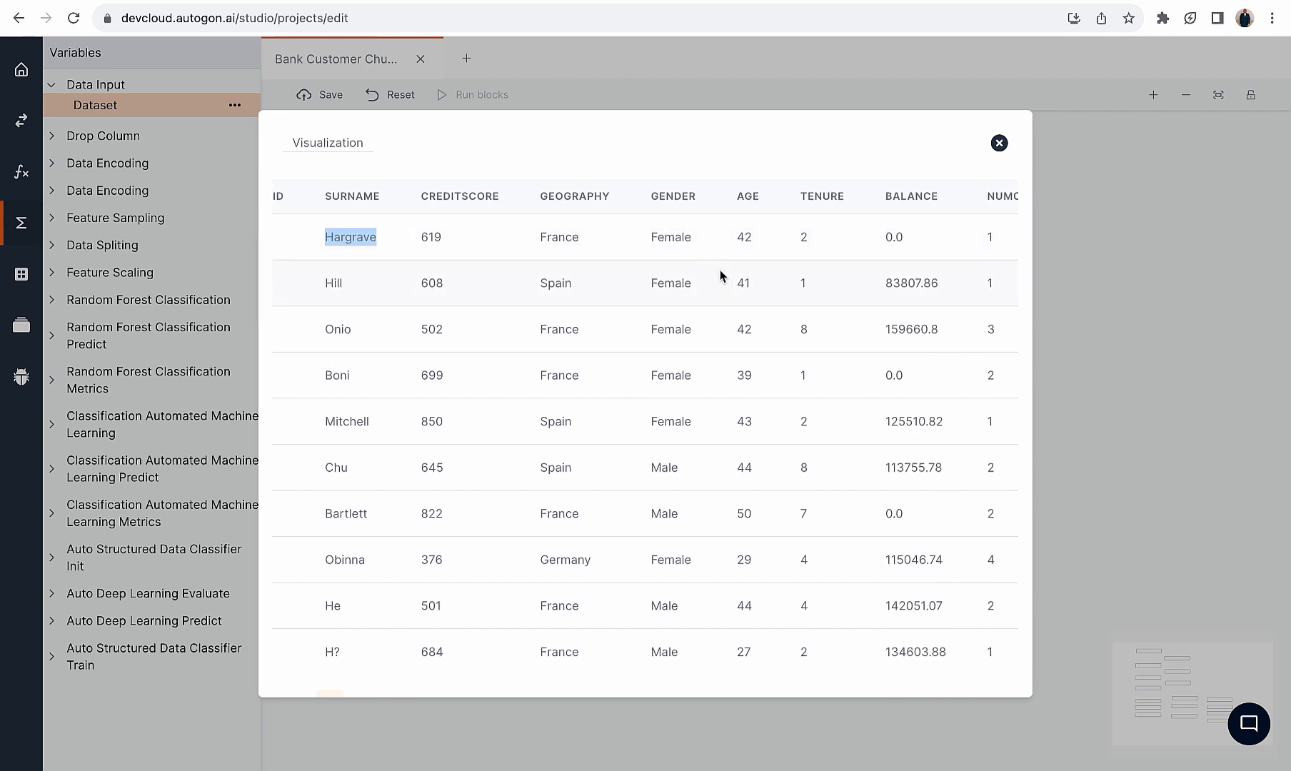
{"action": "scroll", "coordinate": [721, 277], "scroll_direction": "right", "scroll_amount": 10}
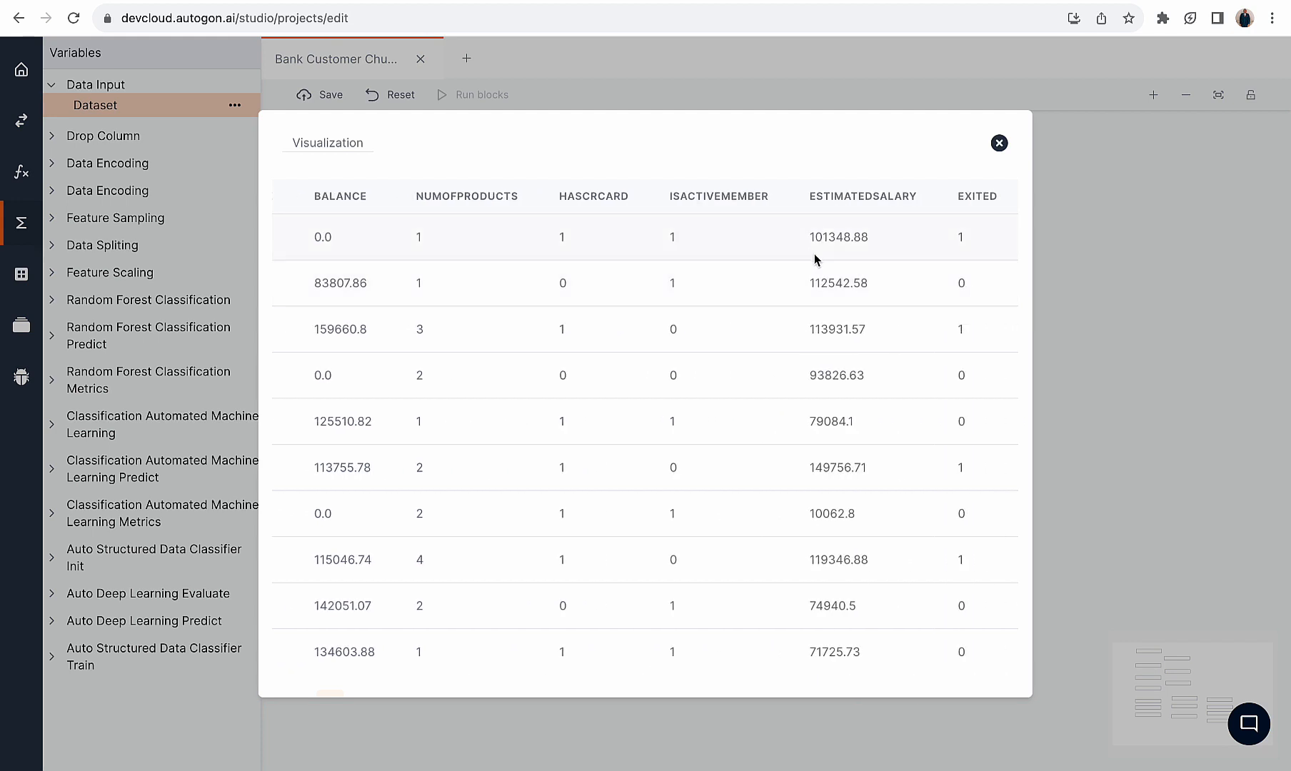
{"action": "left_click", "coordinate": [999, 143]}
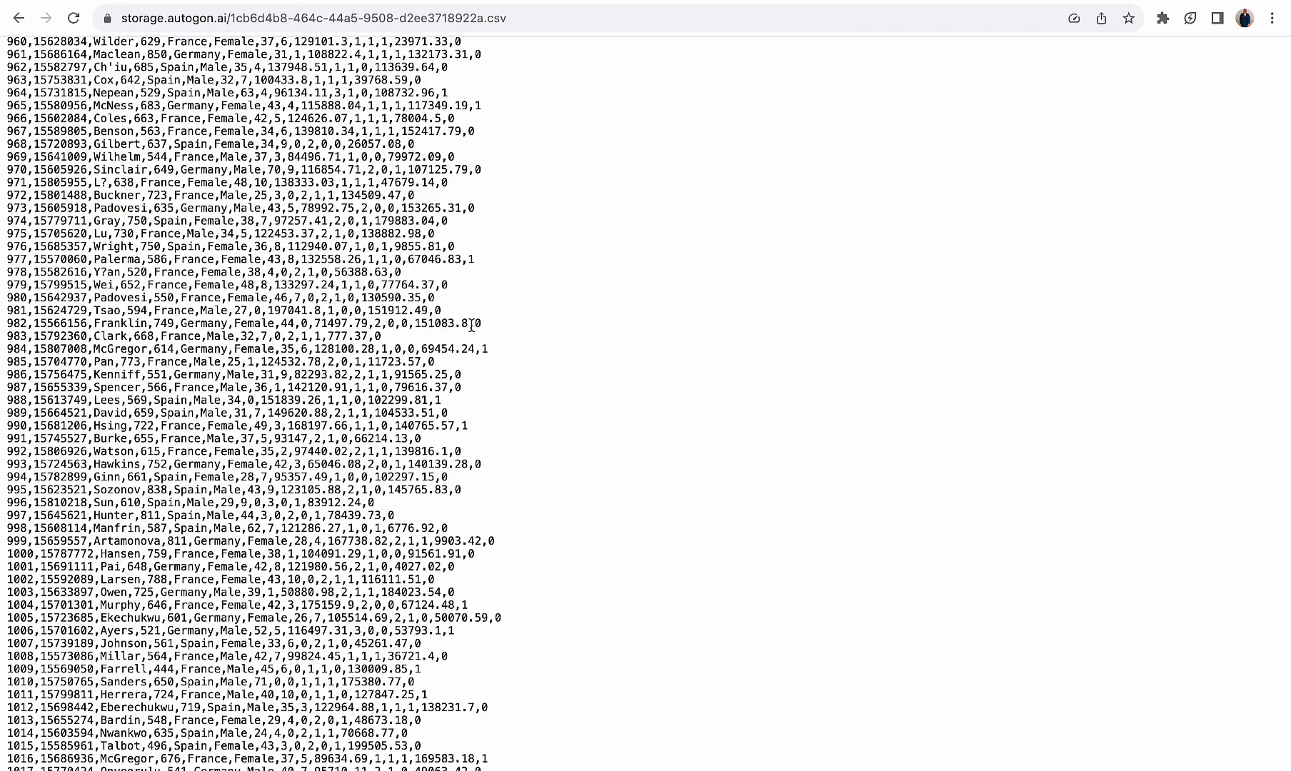
Highlight row 982's feature values in the CSV and select the file's URL
{"action": "left_click_drag", "start_coordinate": [468, 326], "coordinate": [282, 320]}
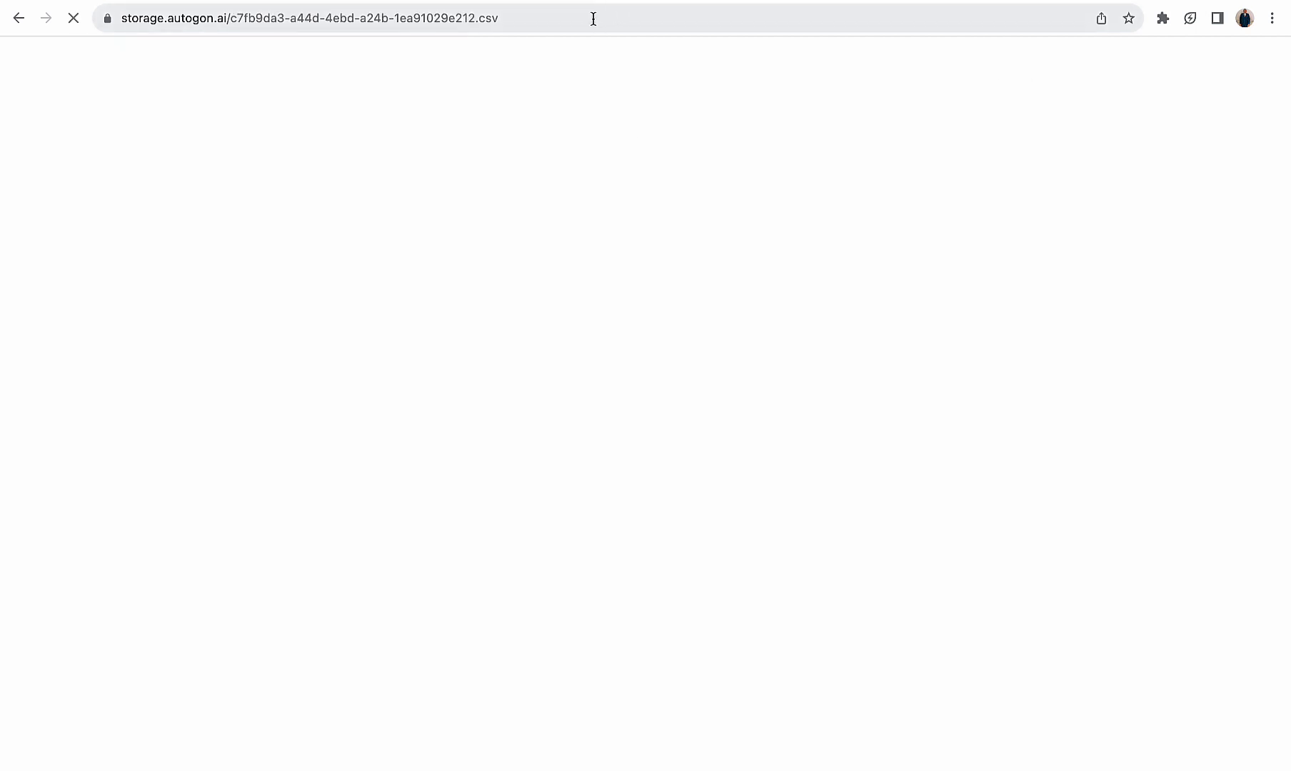
{"action": "left_click", "coordinate": [593, 18]}
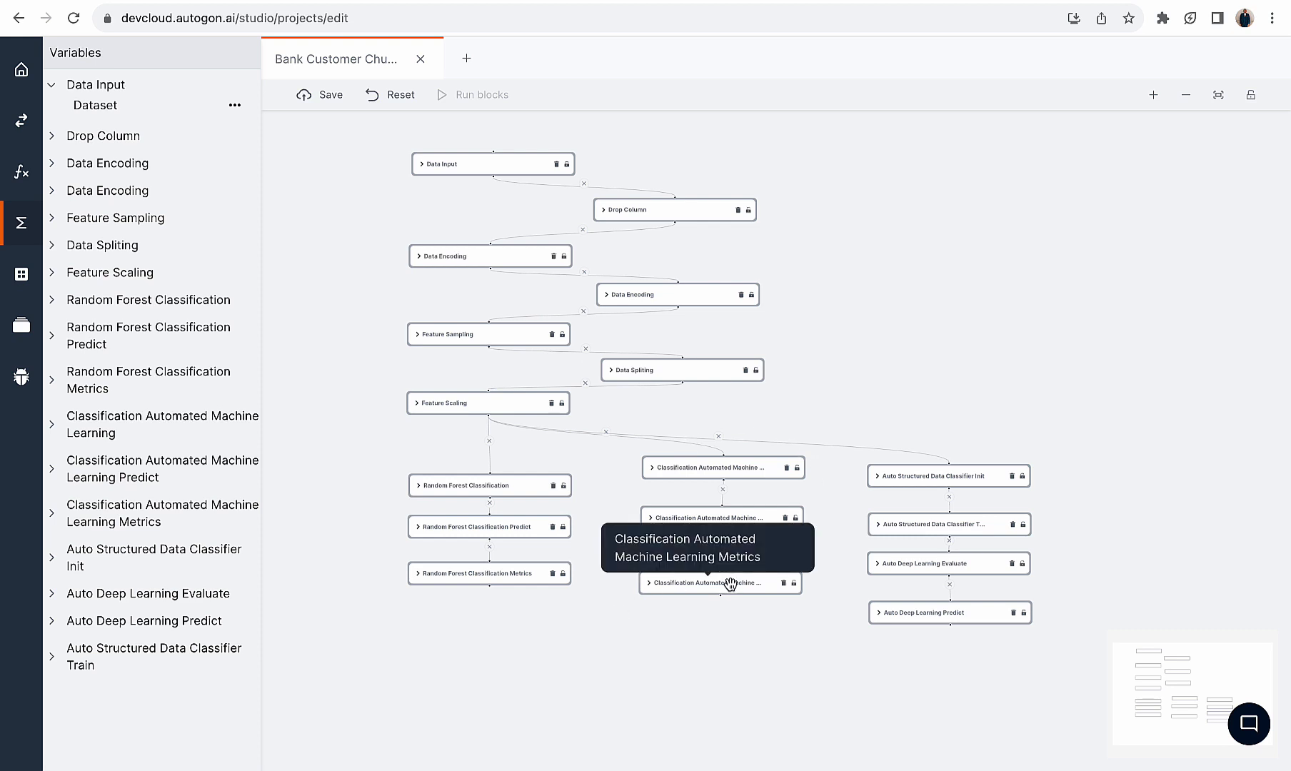
Set the Predict block to channel Pipeline with pipeline_id, paste the CSV link as test data, and run it
{"action": "left_click", "coordinate": [743, 520]}
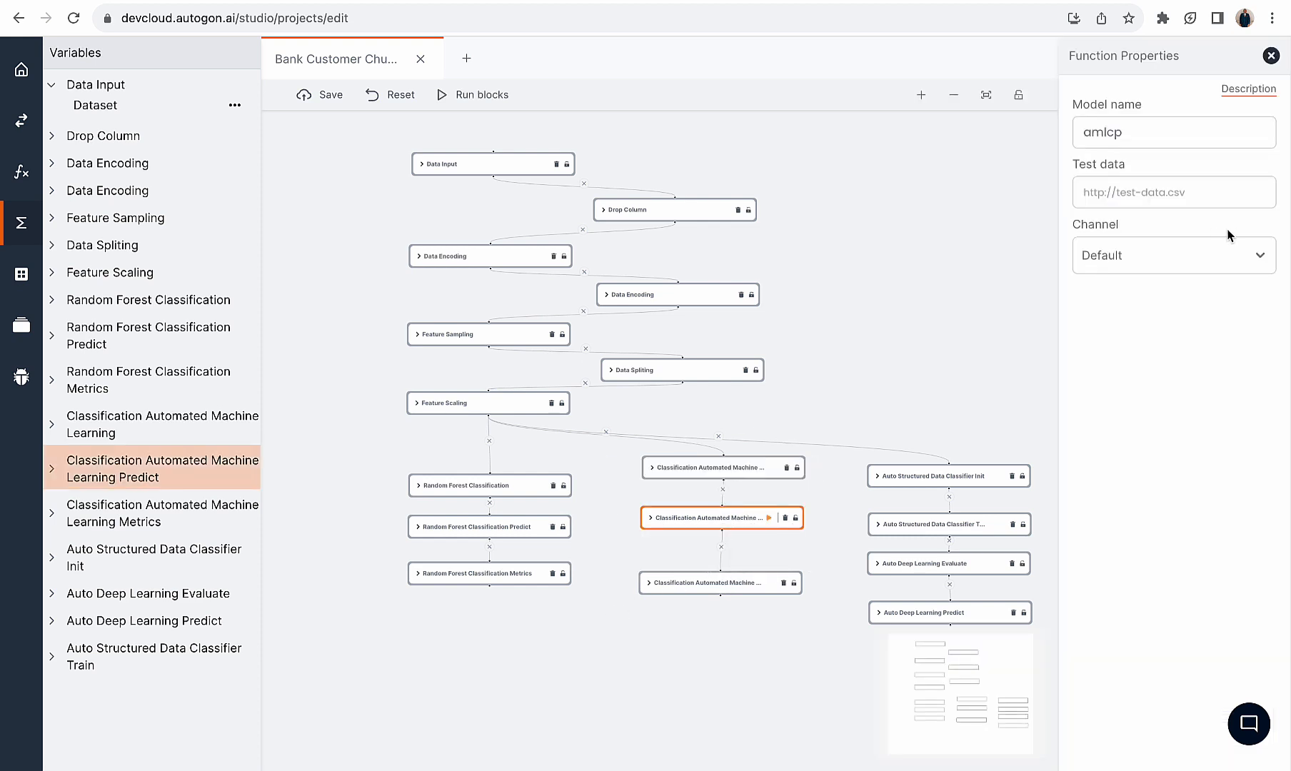
{"action": "left_click", "coordinate": [1185, 255]}
{"action": "left_click", "coordinate": [1134, 323]}
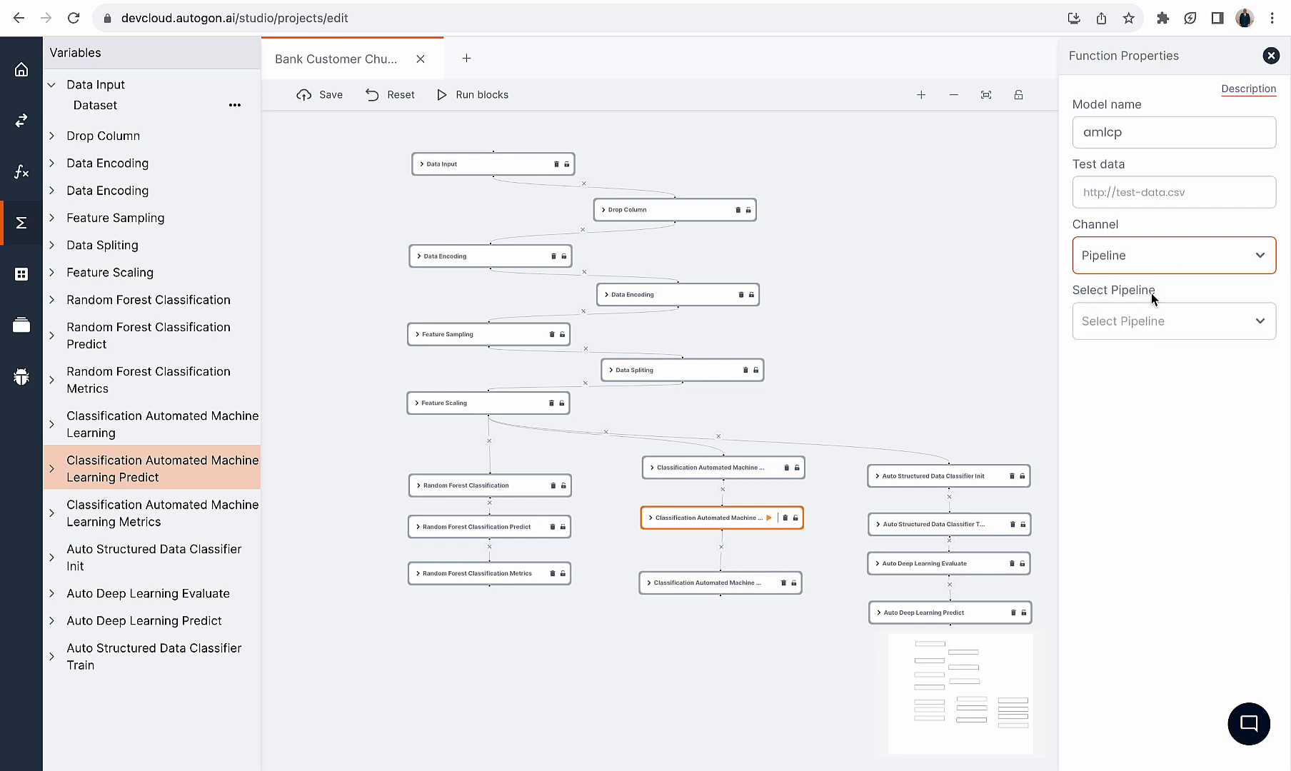
{"action": "left_click", "coordinate": [1142, 321]}
{"action": "left_click", "coordinate": [1115, 395]}
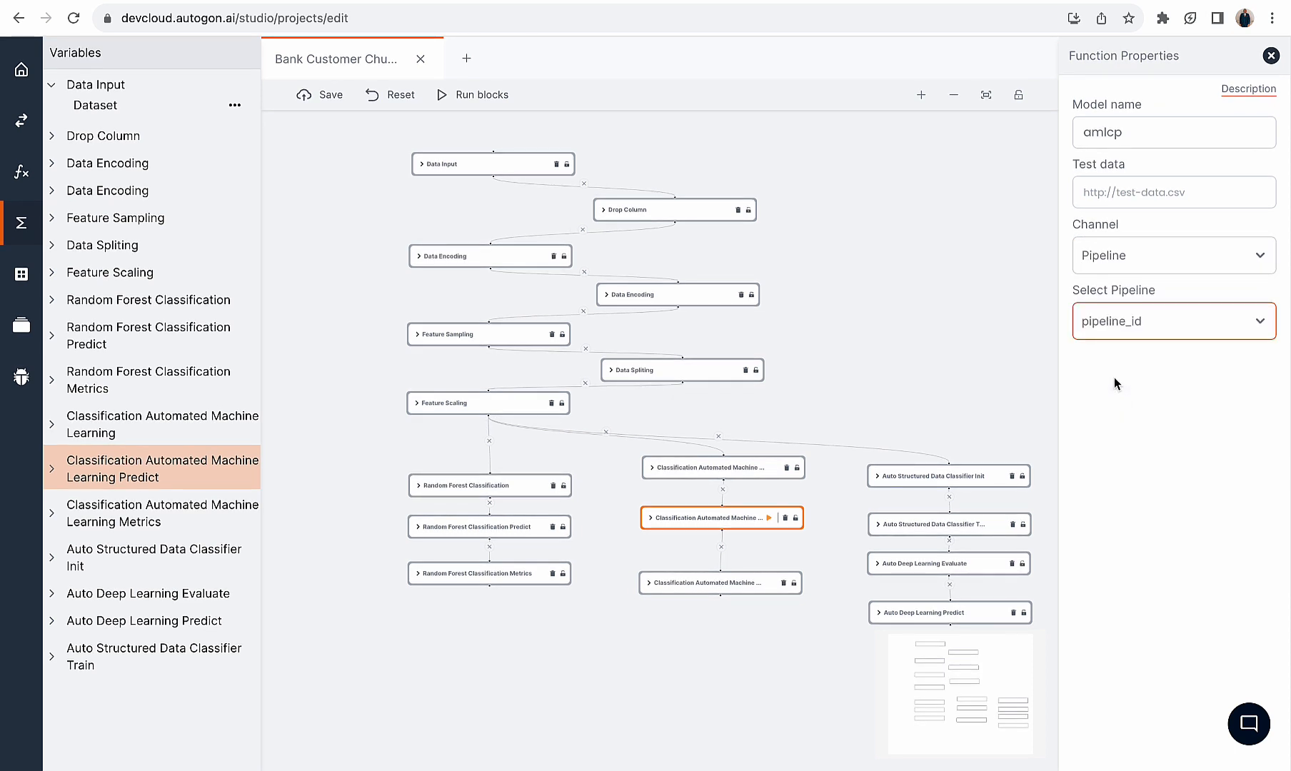
{"action": "left_click", "coordinate": [1163, 195]}
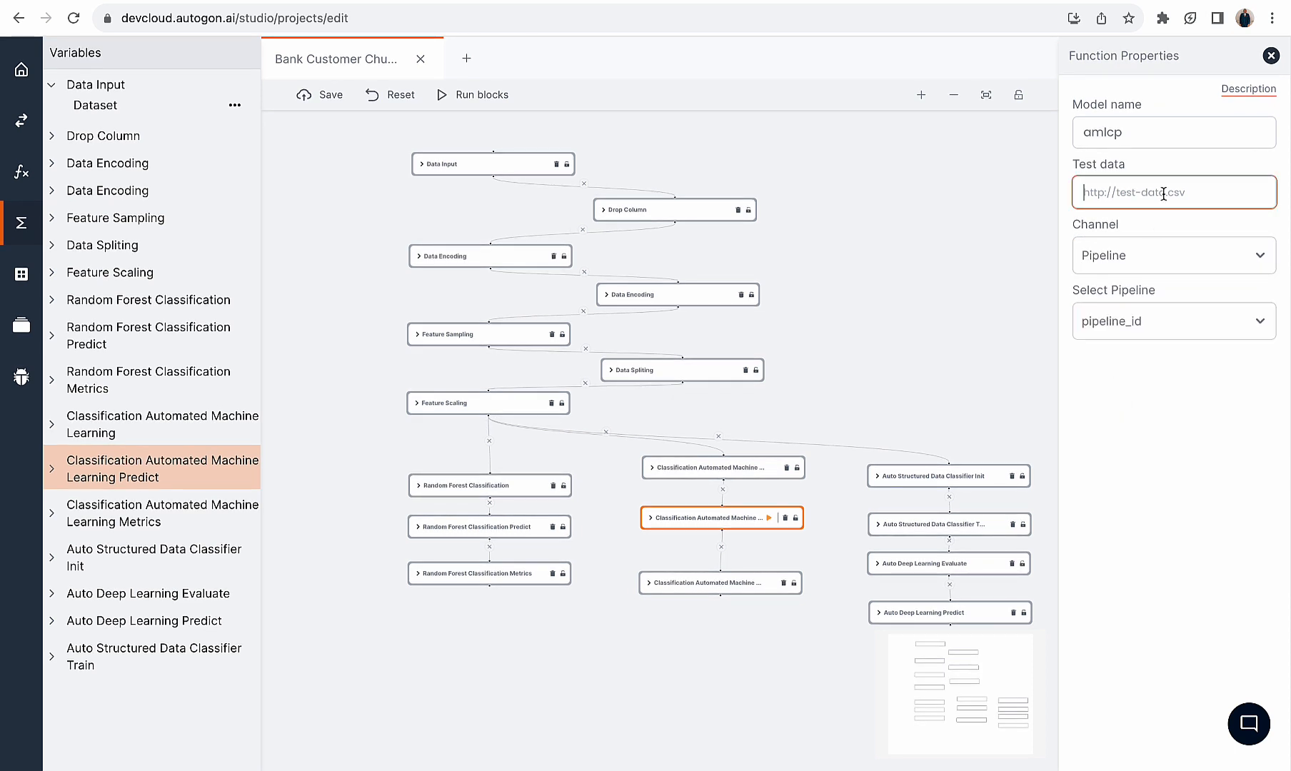
{"action": "key", "text": "ctrl+v"}
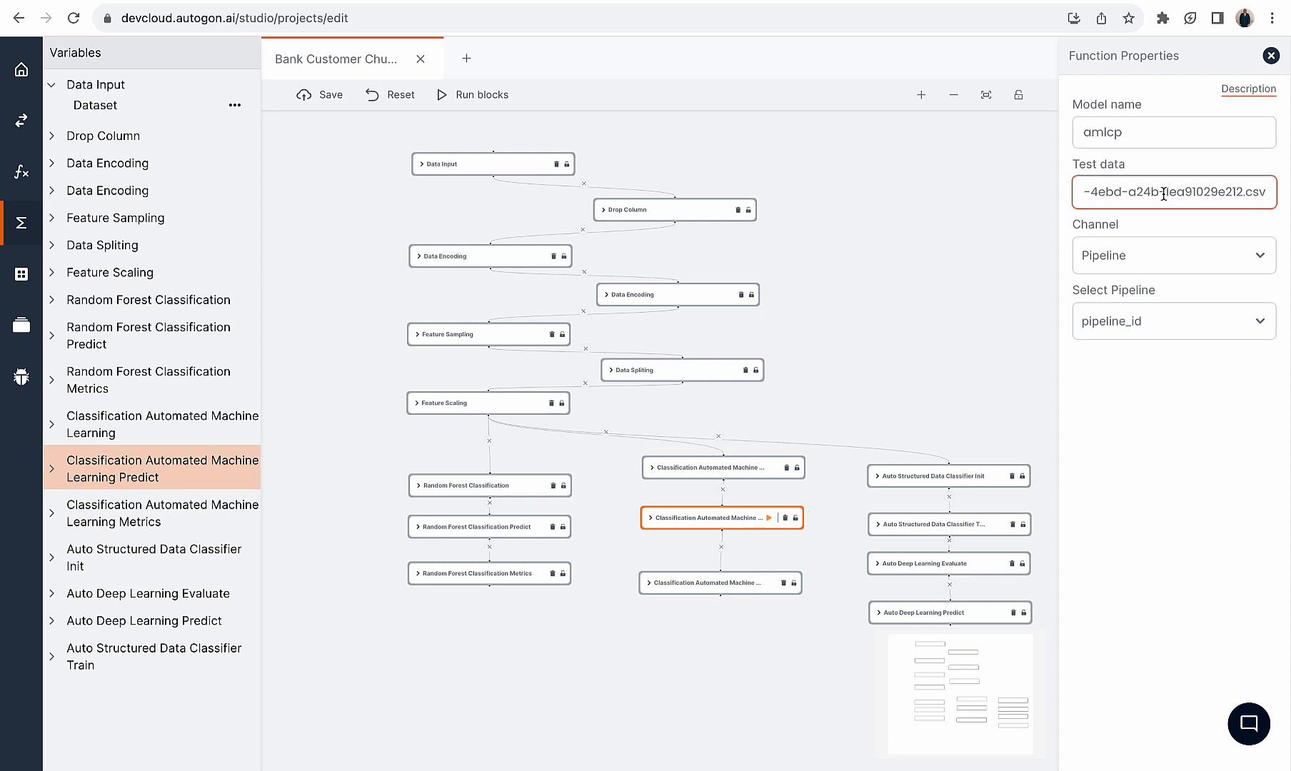
{"action": "left_click", "coordinate": [770, 527]}
{"action": "left_click", "coordinate": [769, 520]}
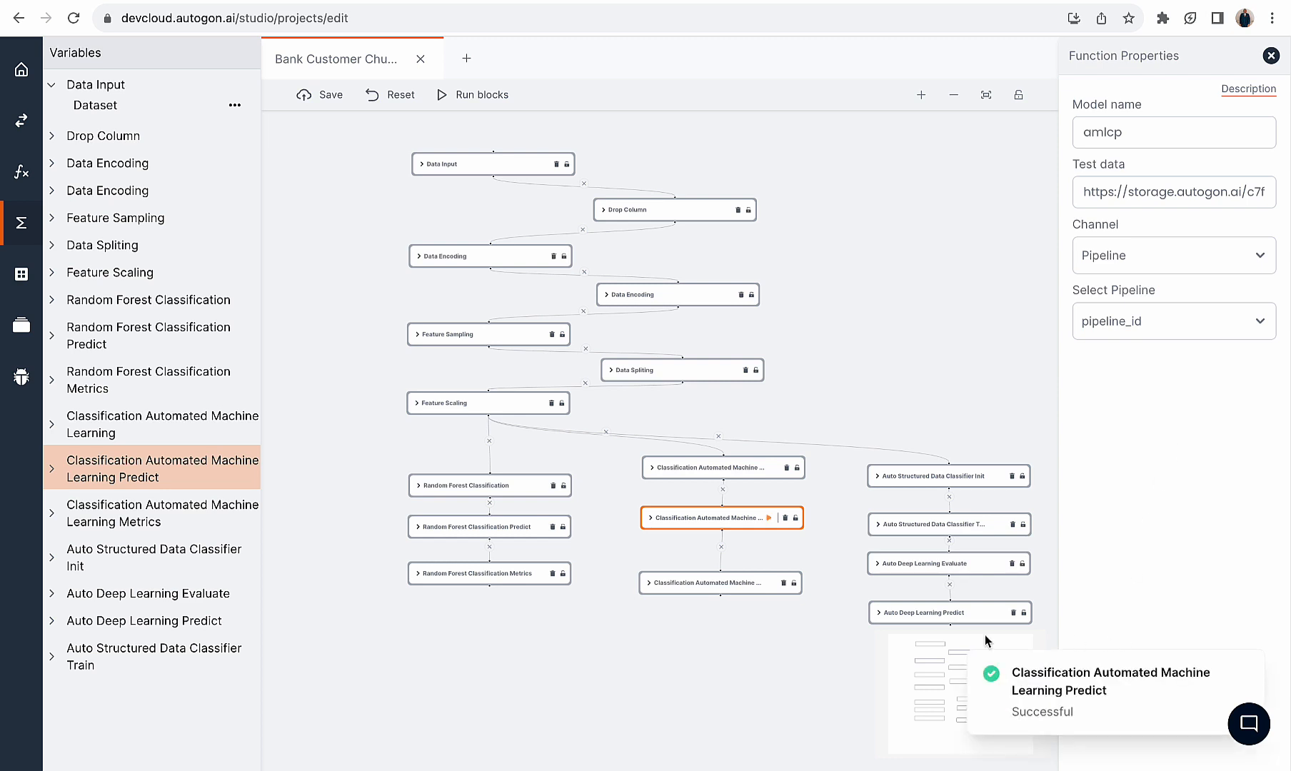
Preview the Predict block's Pred output (1.0), compare it with the CSV, then close the preview
{"action": "left_click", "coordinate": [57, 473]}
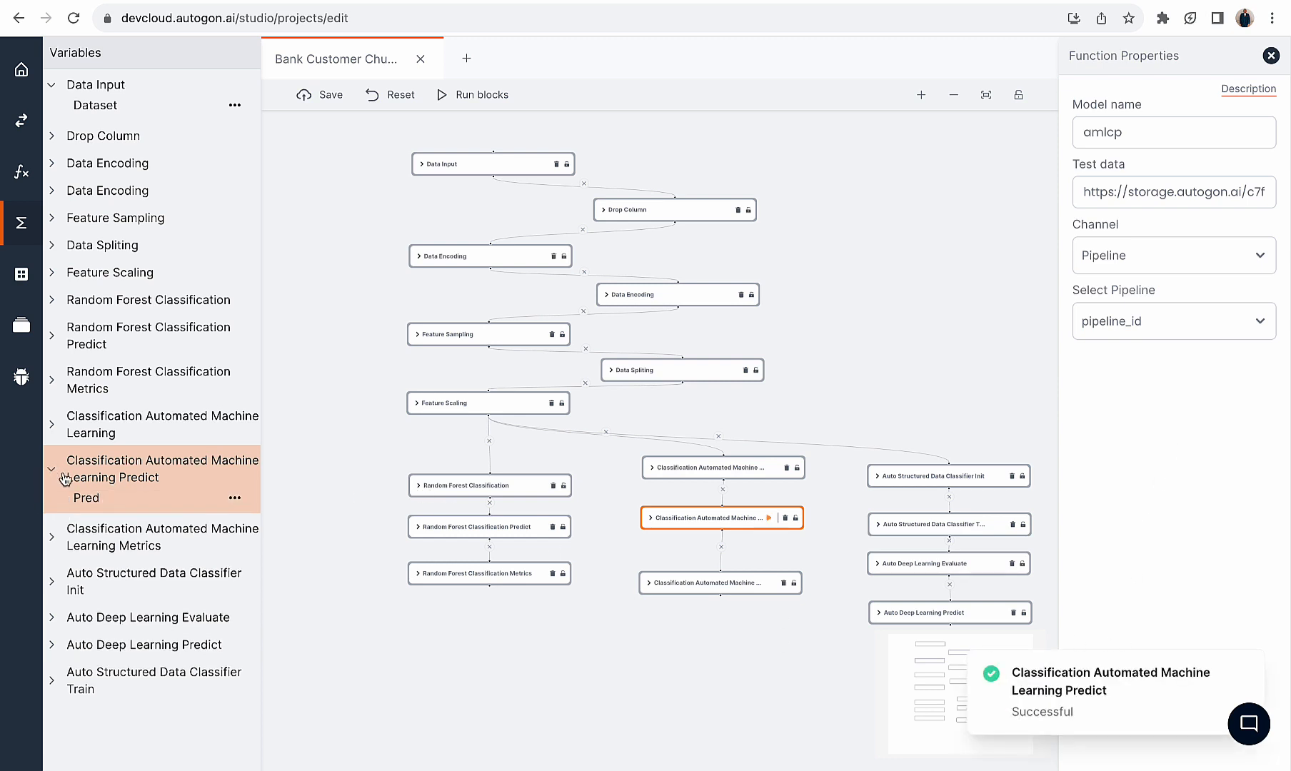
{"action": "left_click", "coordinate": [104, 504]}
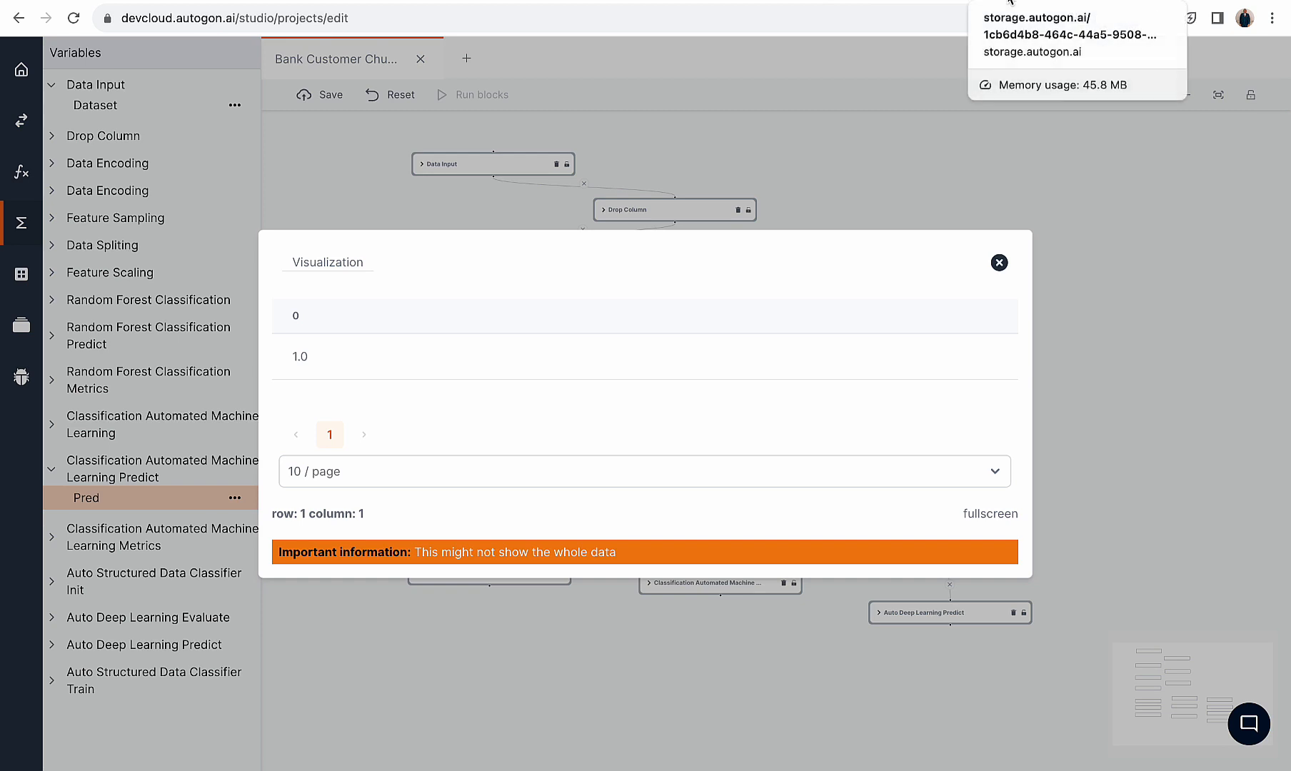
{"action": "left_click", "coordinate": [1040, 2]}
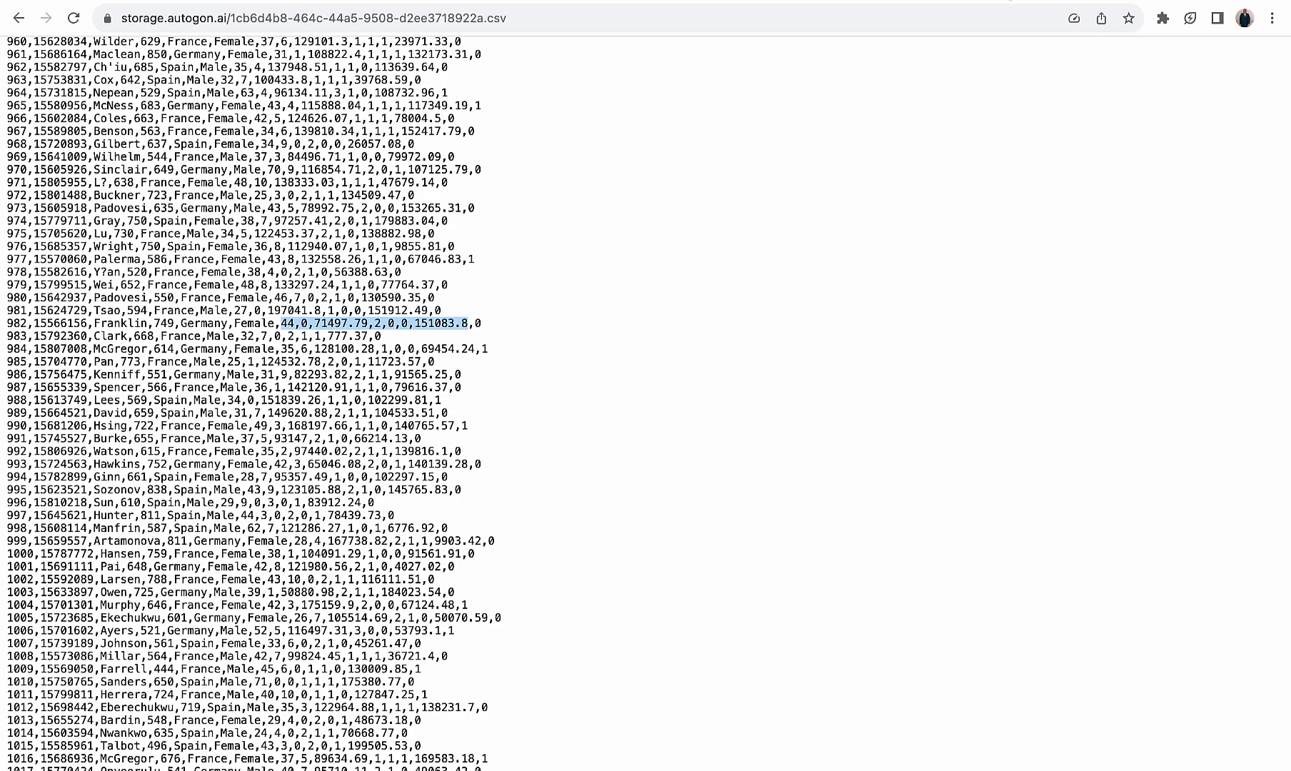
{"action": "left_click", "coordinate": [950, 2]}
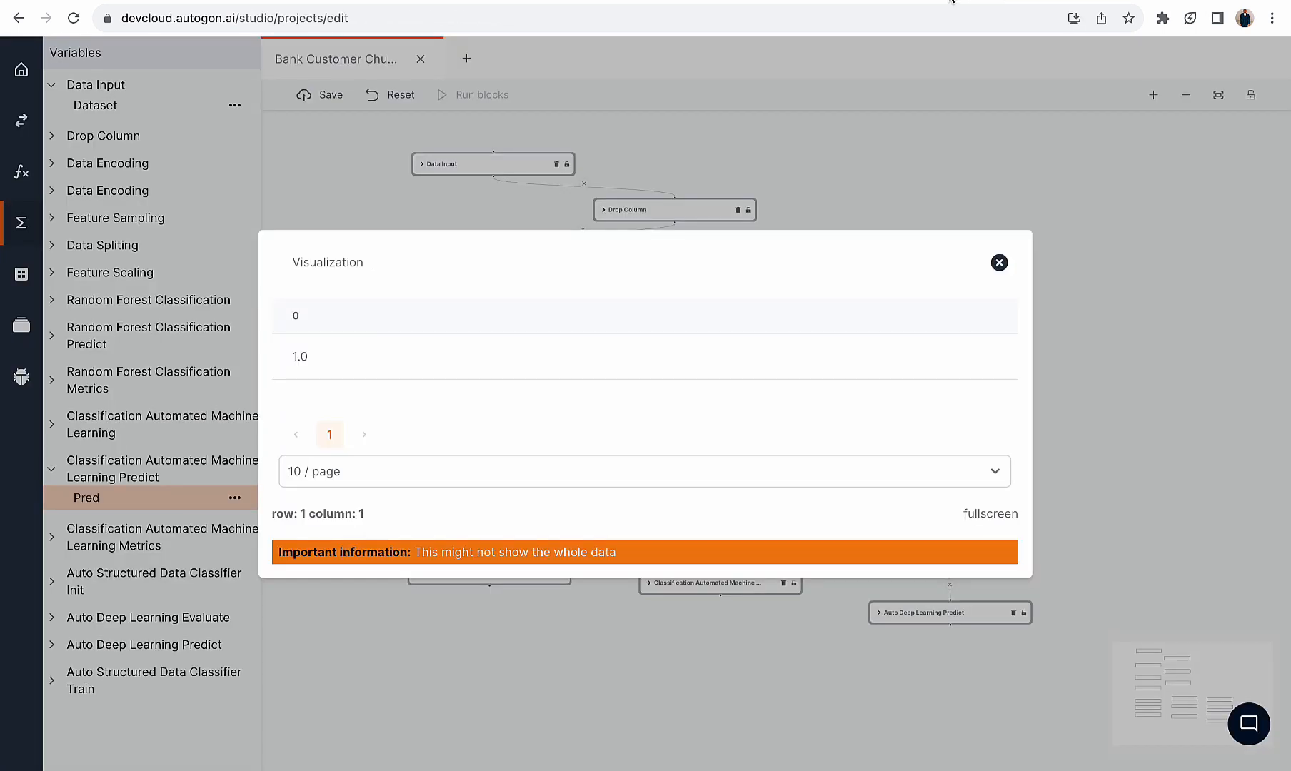
{"action": "left_click", "coordinate": [998, 262]}
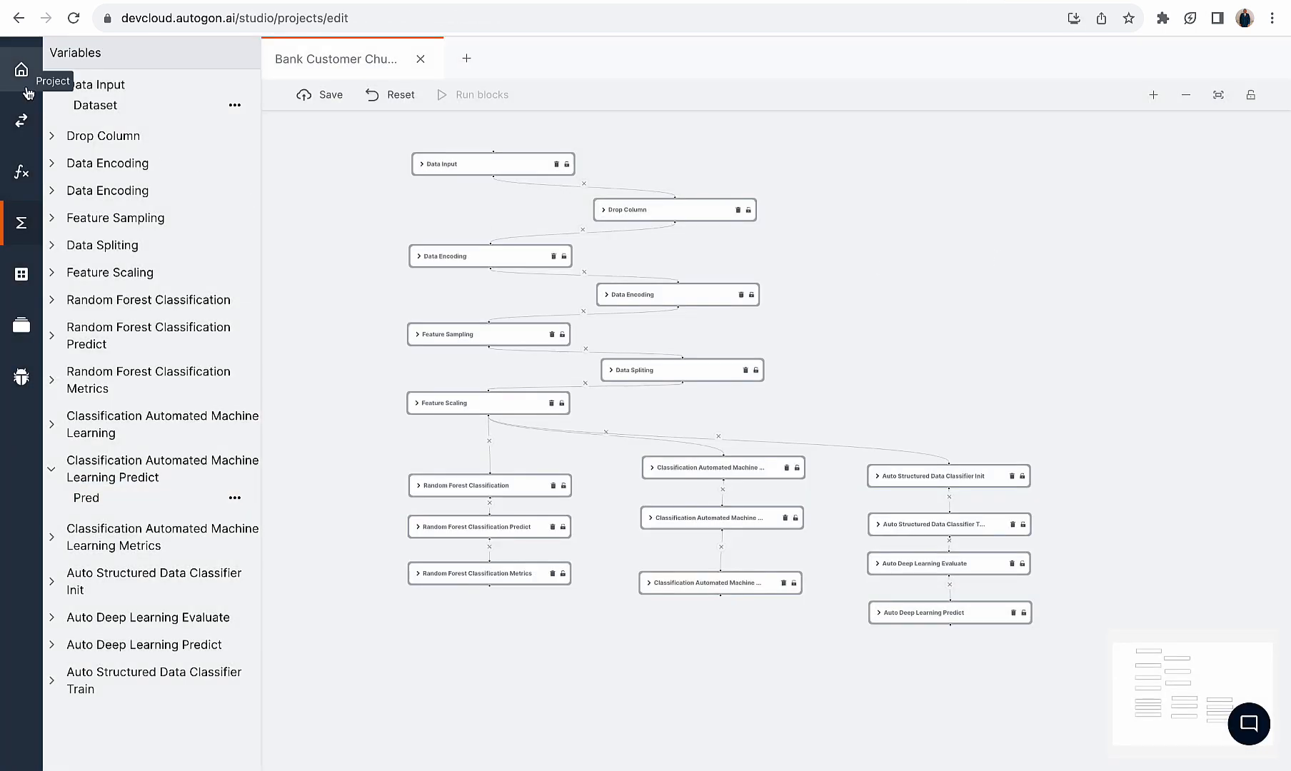
Leave the editor for the project home and open the Quick Predikt page
{"action": "left_click", "coordinate": [21, 133]}
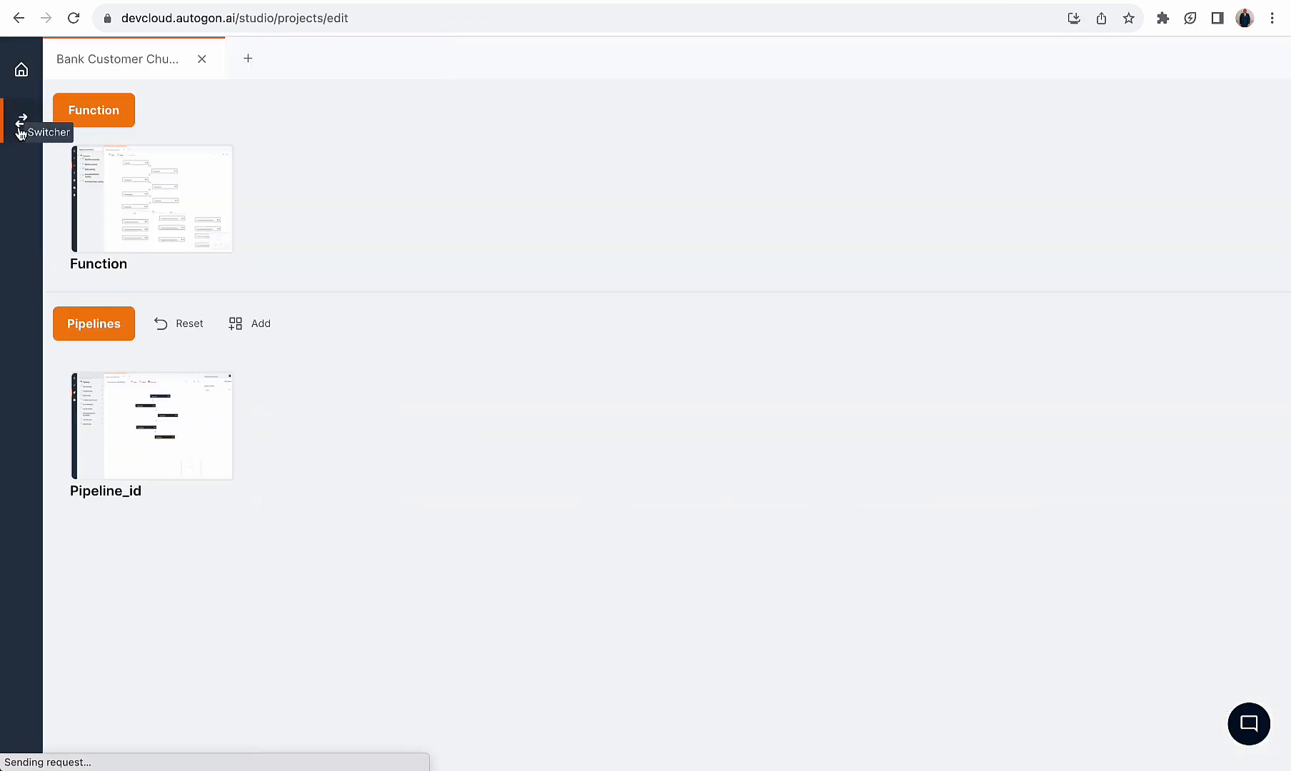
{"action": "left_click", "coordinate": [22, 70]}
{"action": "left_click", "coordinate": [278, 141]}
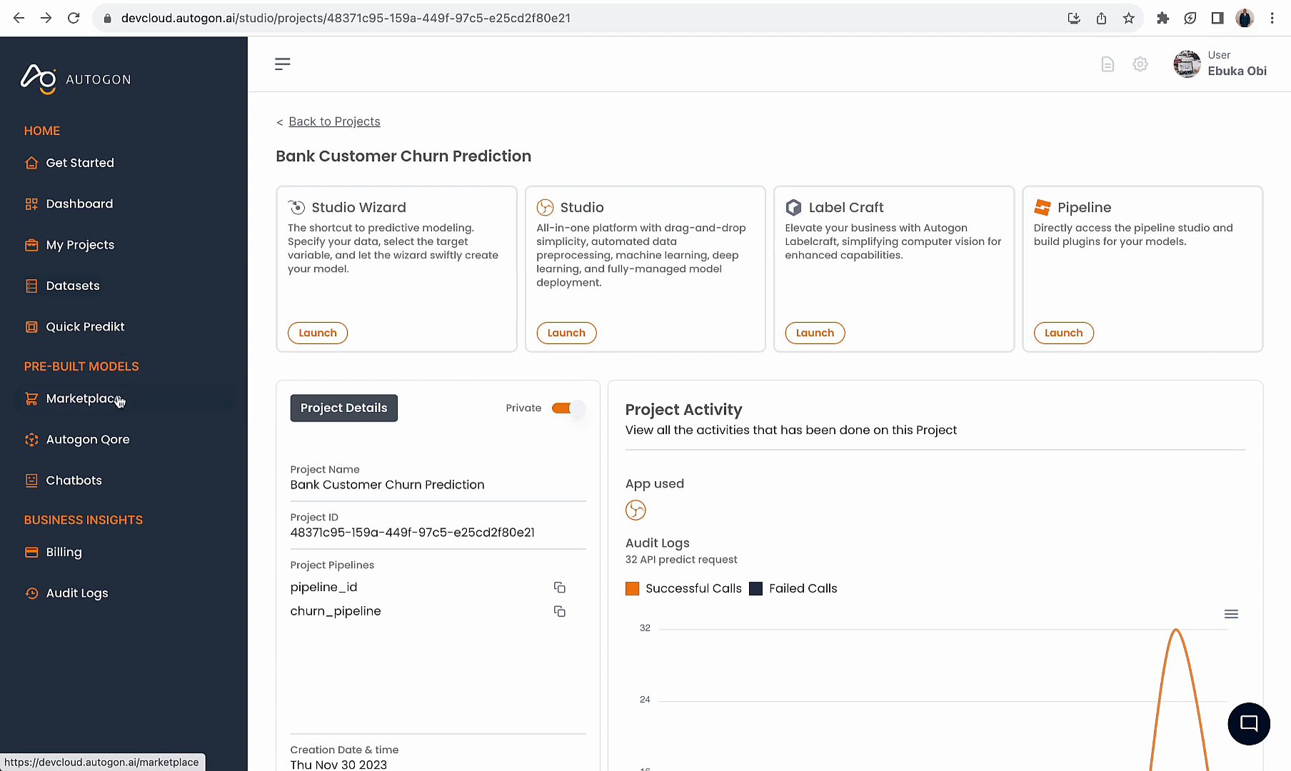
{"action": "left_click", "coordinate": [129, 327]}
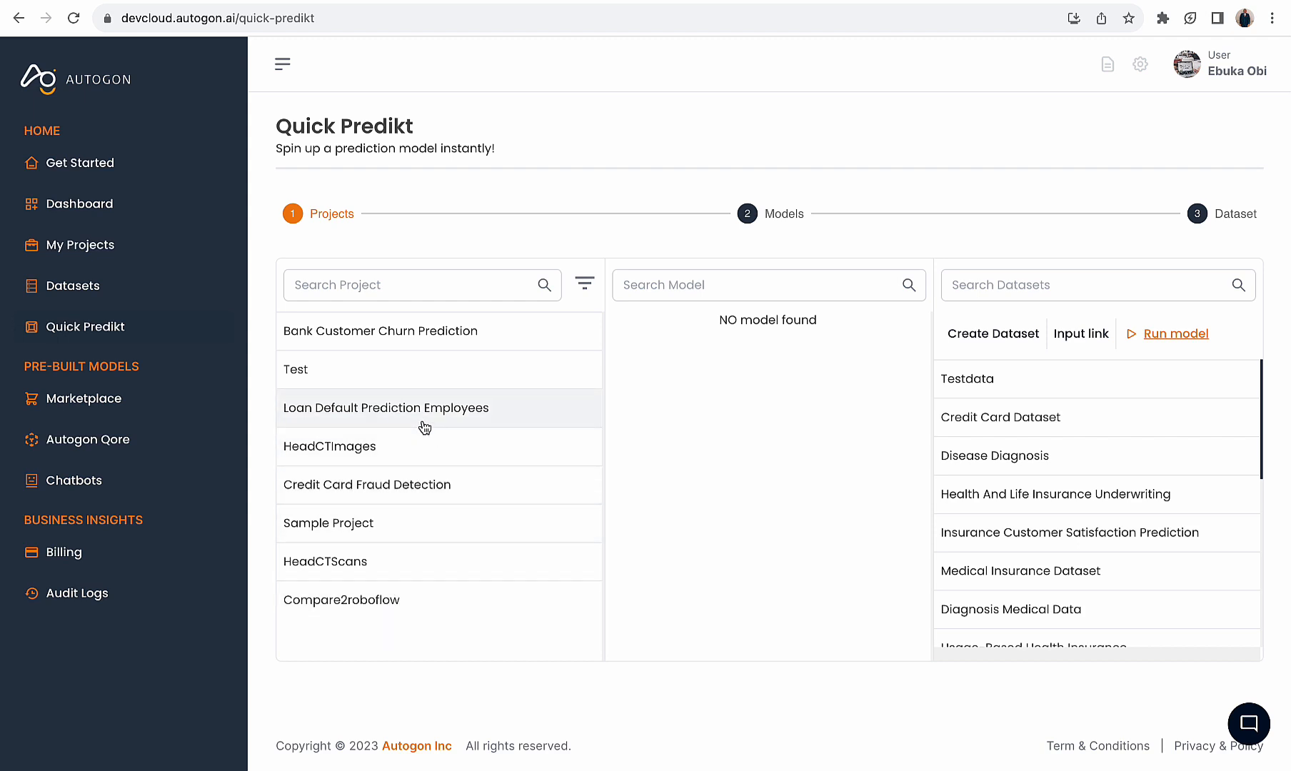
Pick Bank Customer Churn Prediction with the Amlcp model, link the CSV, and run the model
{"action": "left_click", "coordinate": [450, 334]}
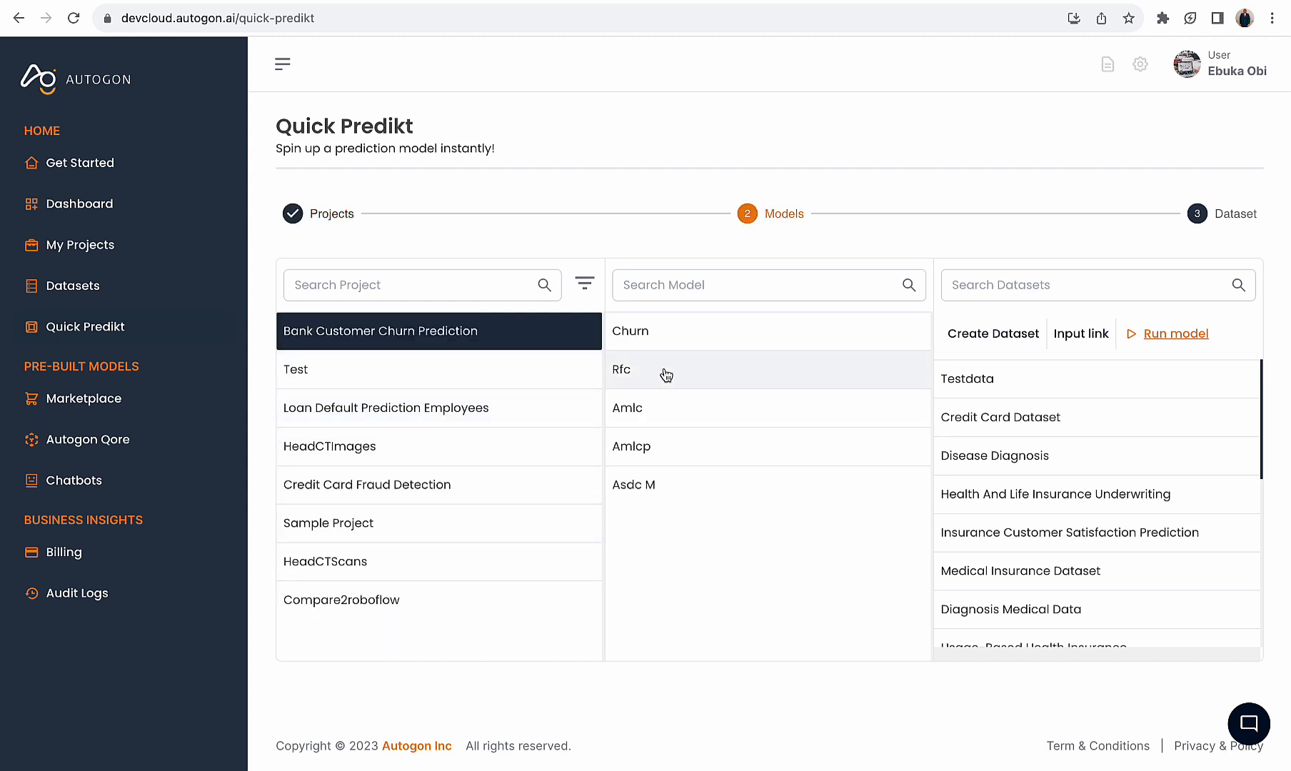
{"action": "left_click", "coordinate": [682, 452]}
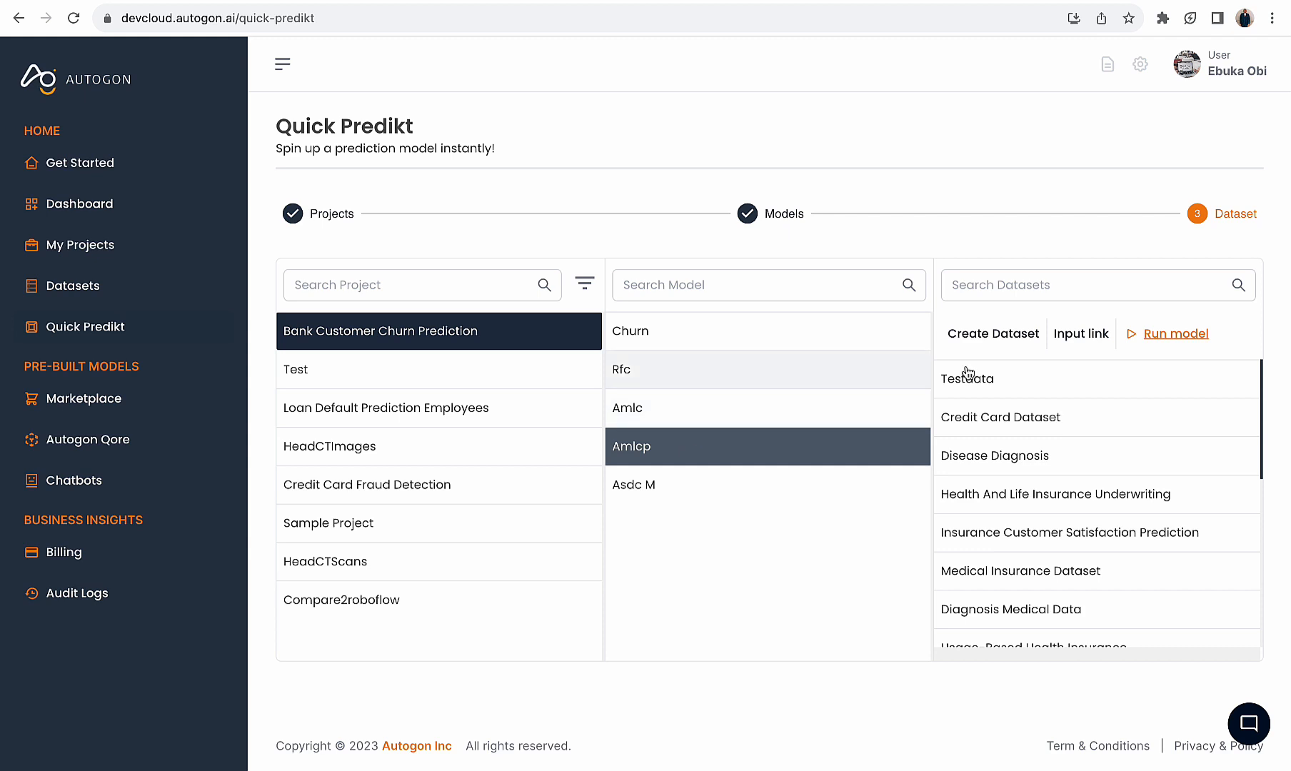
{"action": "left_click", "coordinate": [1080, 336]}
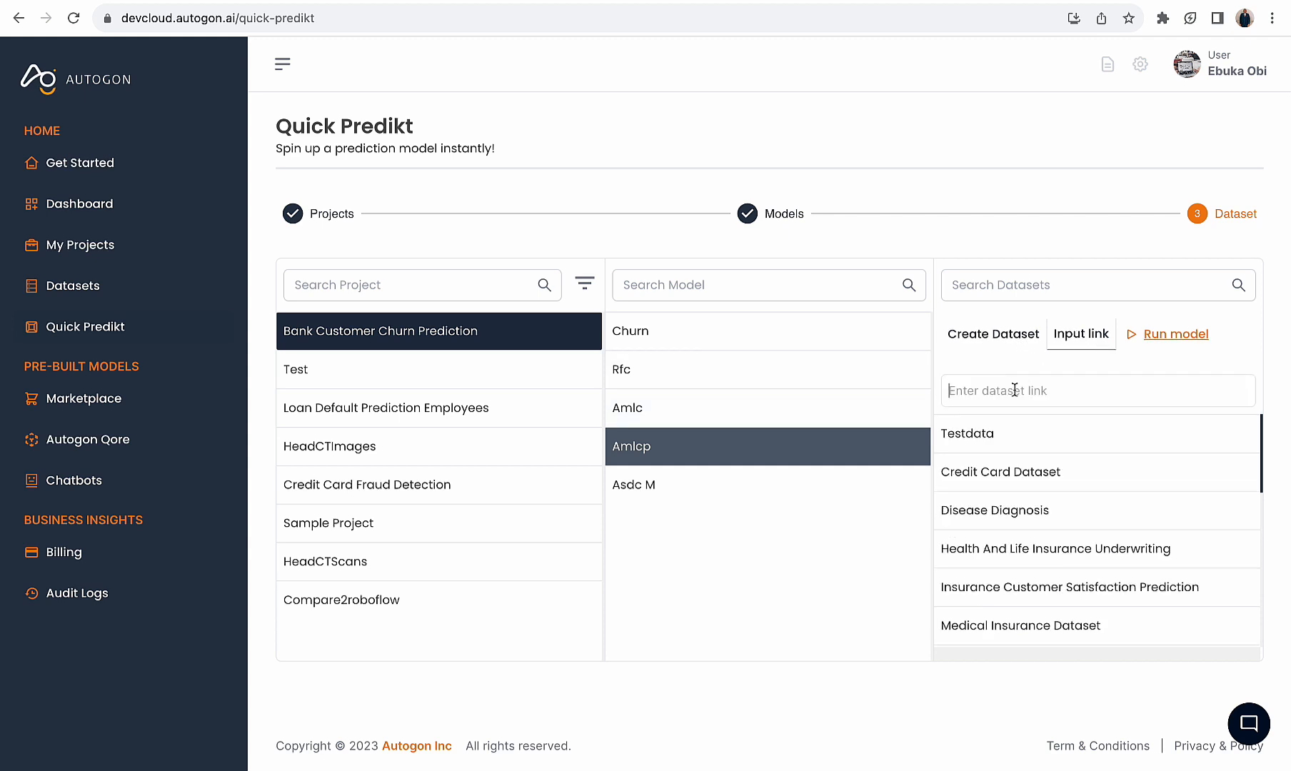
{"action": "key", "text": "super+v"}
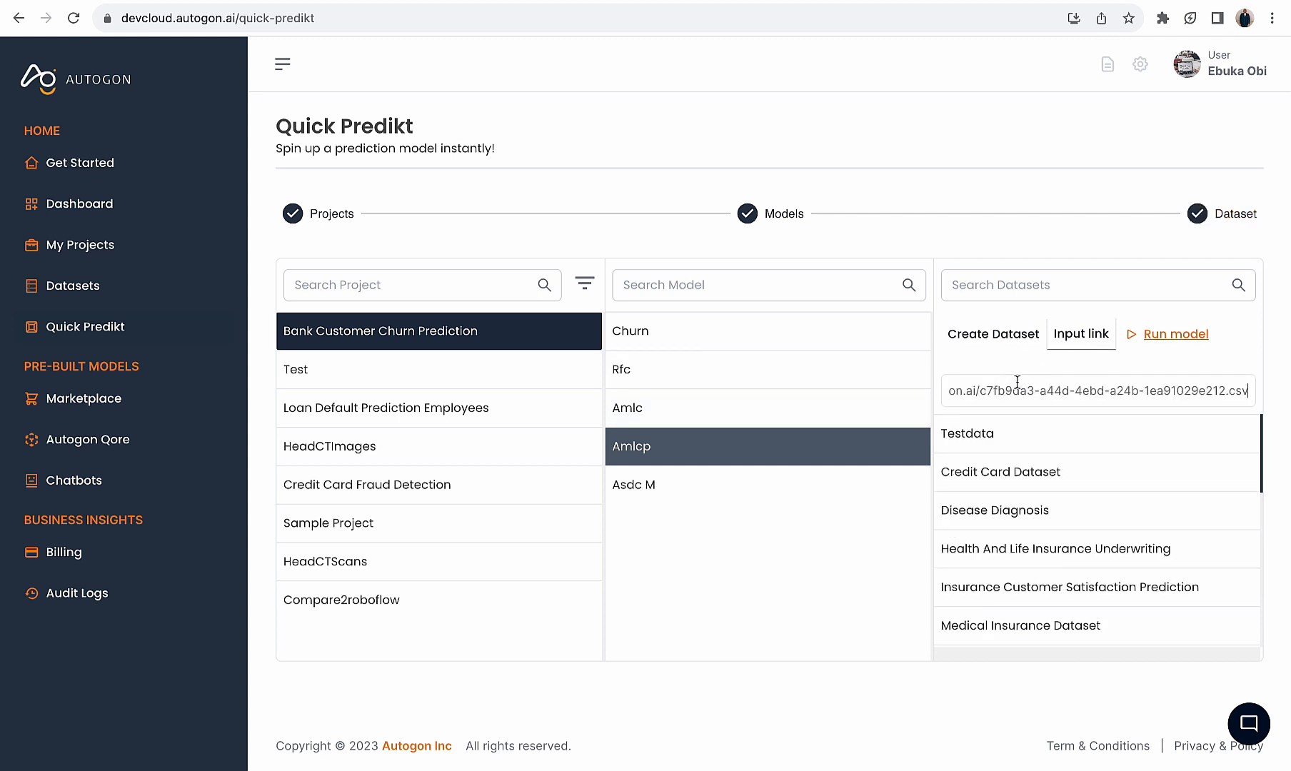
{"action": "left_click", "coordinate": [1163, 339]}
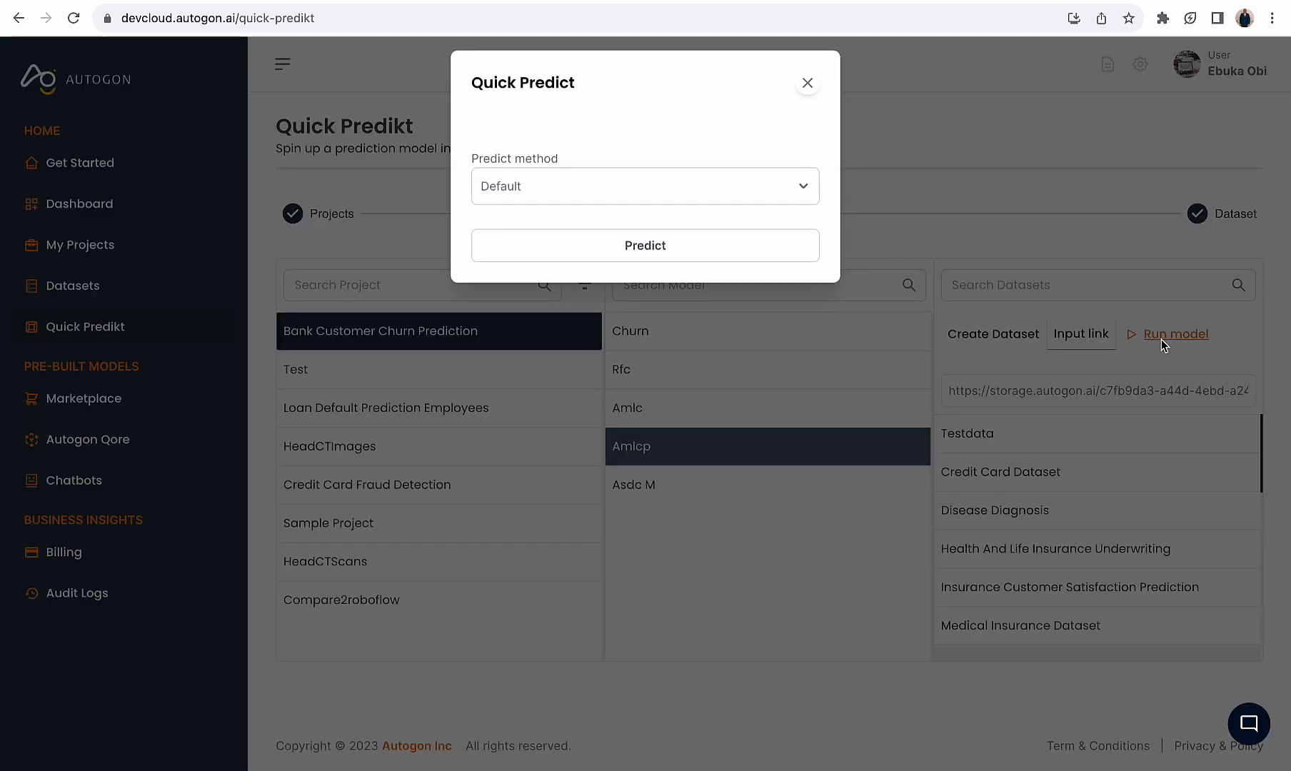
Predict using the Pipeline method with the pipeline_id pipeline
{"action": "left_click", "coordinate": [707, 198]}
{"action": "left_click", "coordinate": [646, 258]}
{"action": "left_click", "coordinate": [628, 280]}
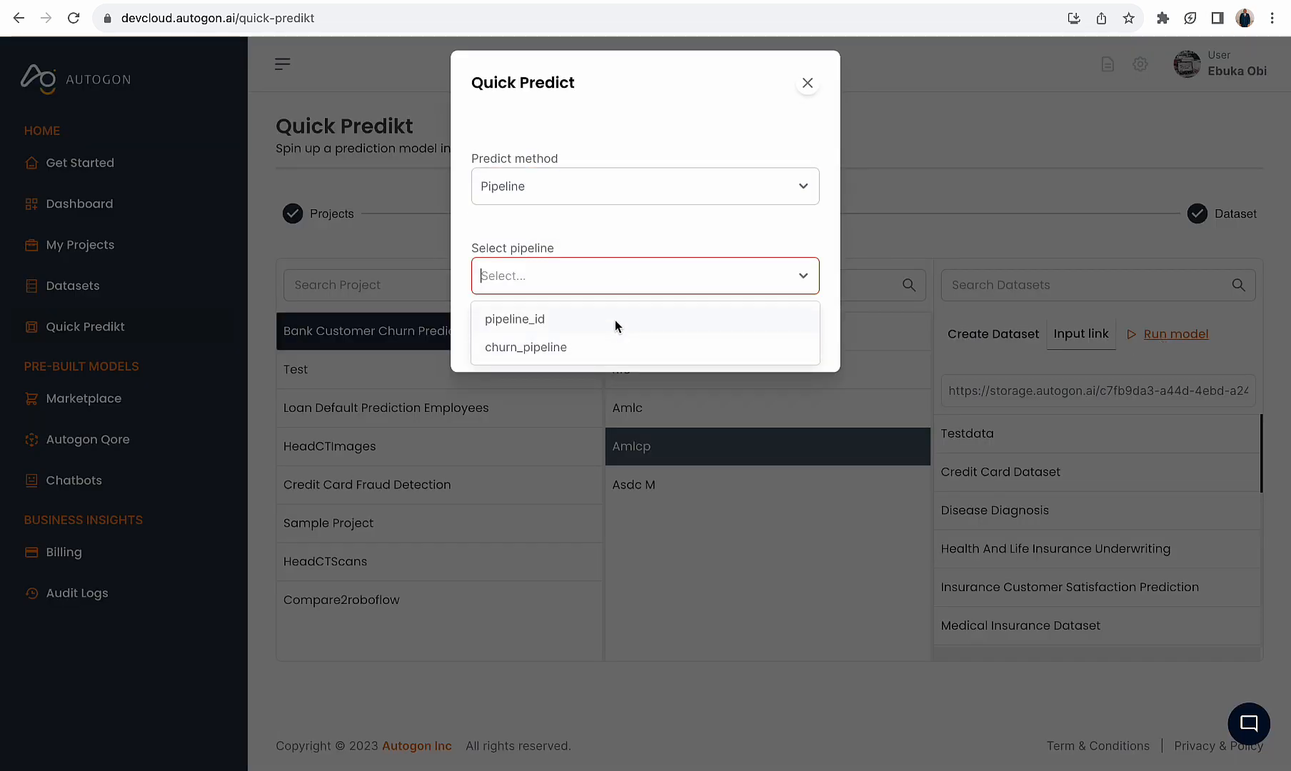
{"action": "left_click", "coordinate": [523, 322]}
{"action": "left_click", "coordinate": [574, 335]}
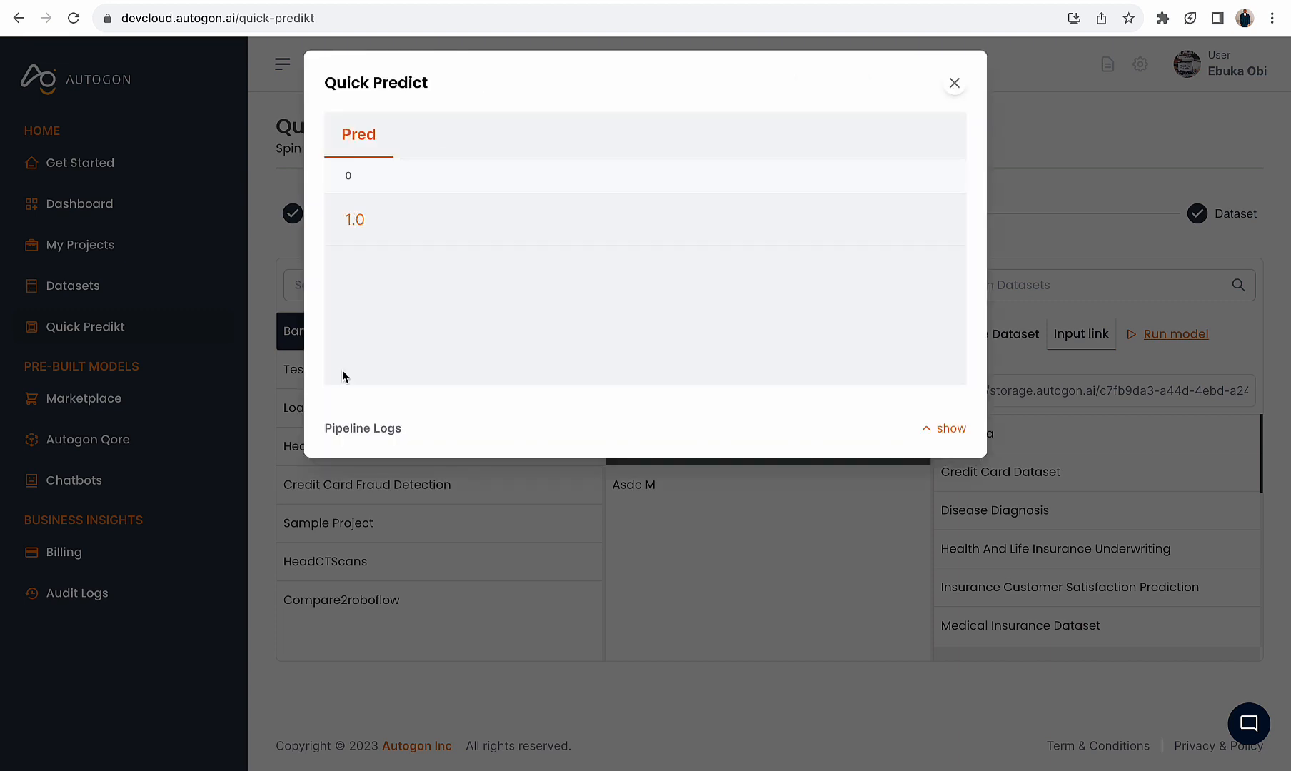
Expand the pipeline logs and inspect the first two steps' parameters and sample data
{"action": "left_click", "coordinate": [936, 430]}
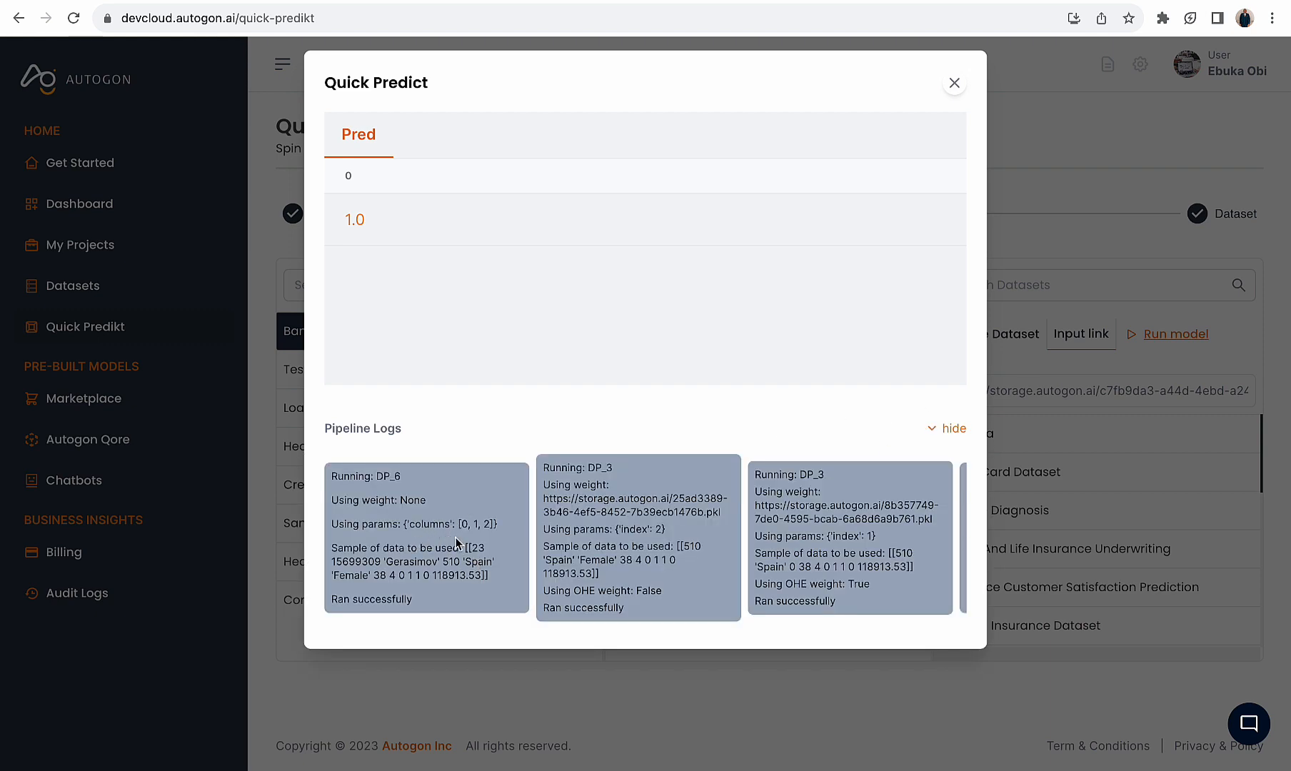
{"action": "left_click_drag", "start_coordinate": [353, 524], "coordinate": [493, 525]}
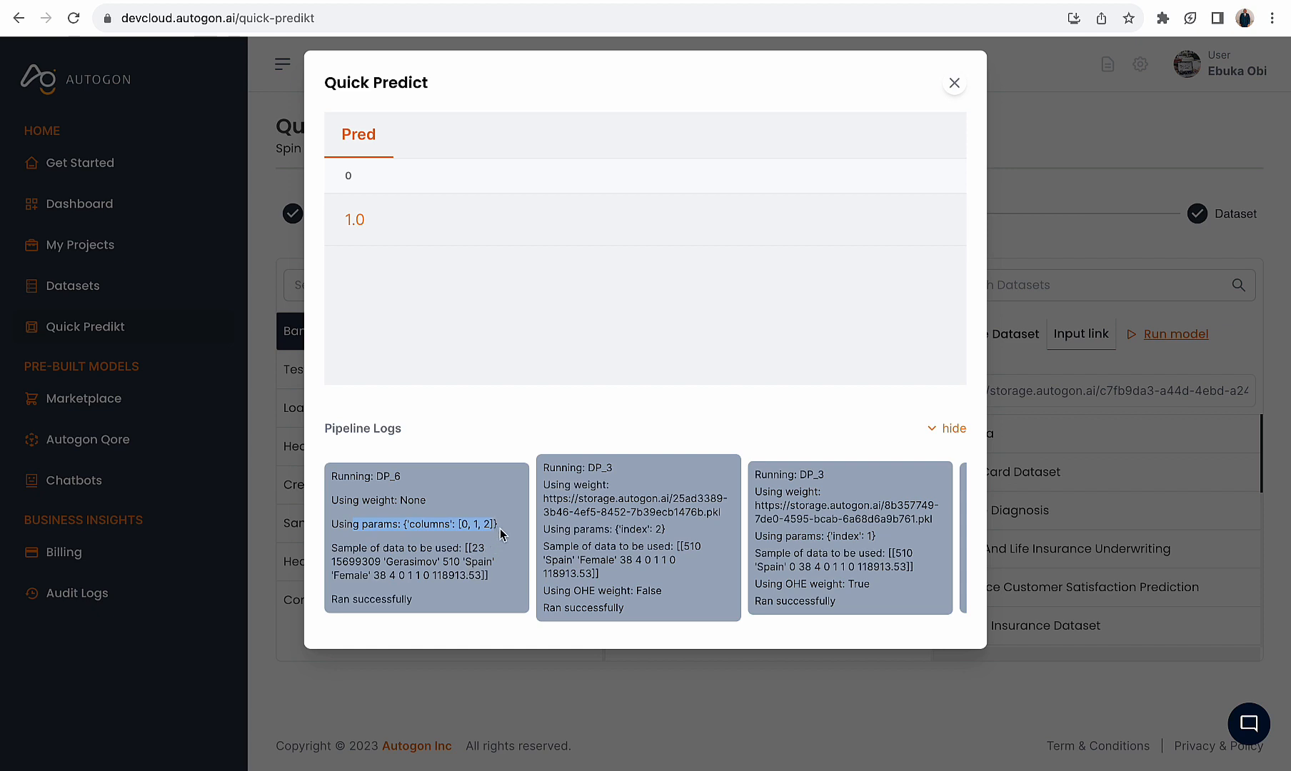
{"action": "left_click", "coordinate": [500, 529]}
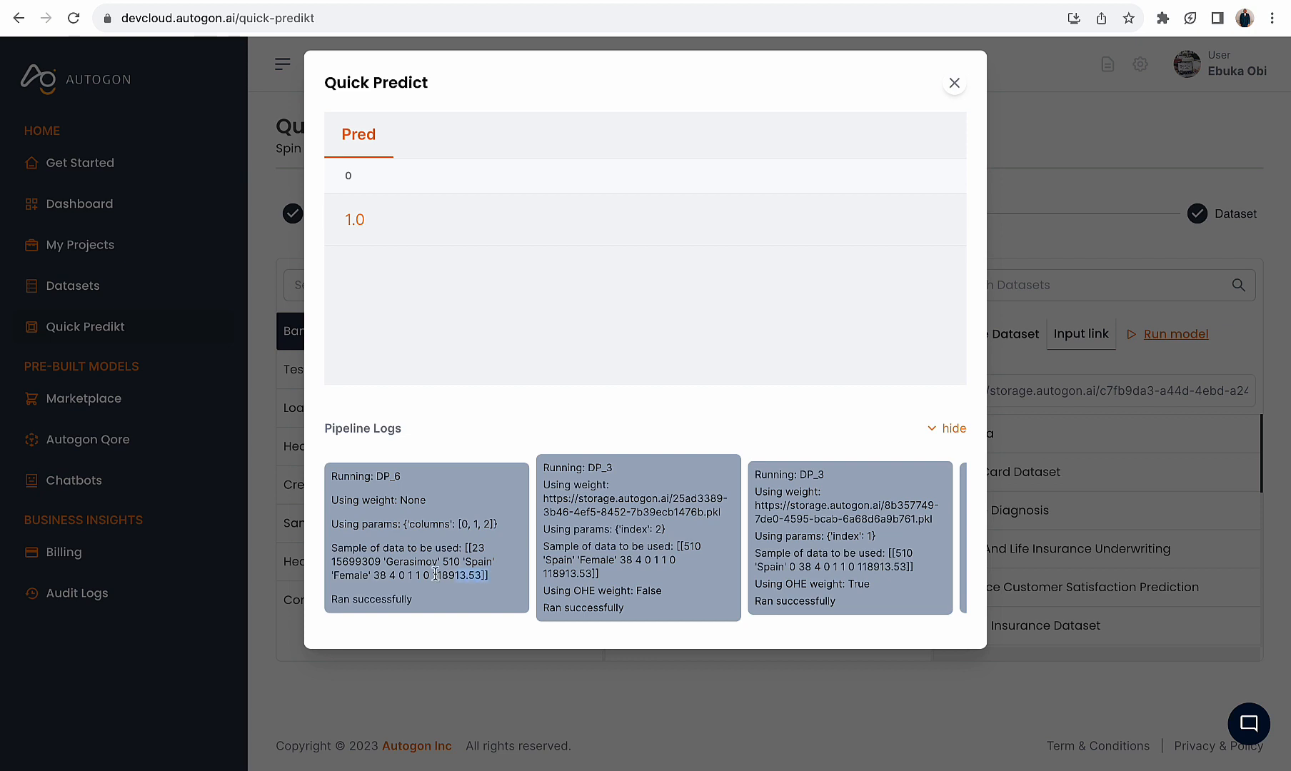
{"action": "left_click_drag", "start_coordinate": [435, 574], "coordinate": [414, 522]}
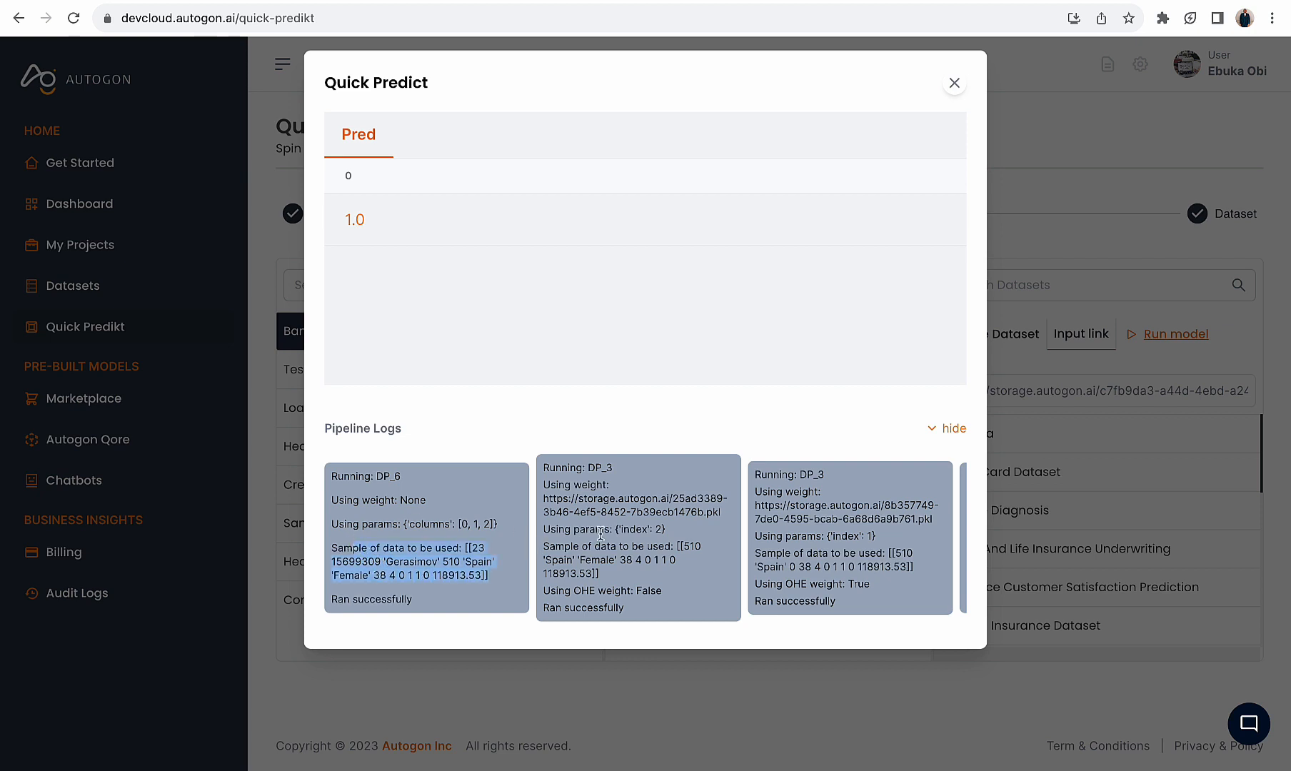
{"action": "left_click_drag", "start_coordinate": [650, 609], "coordinate": [568, 486]}
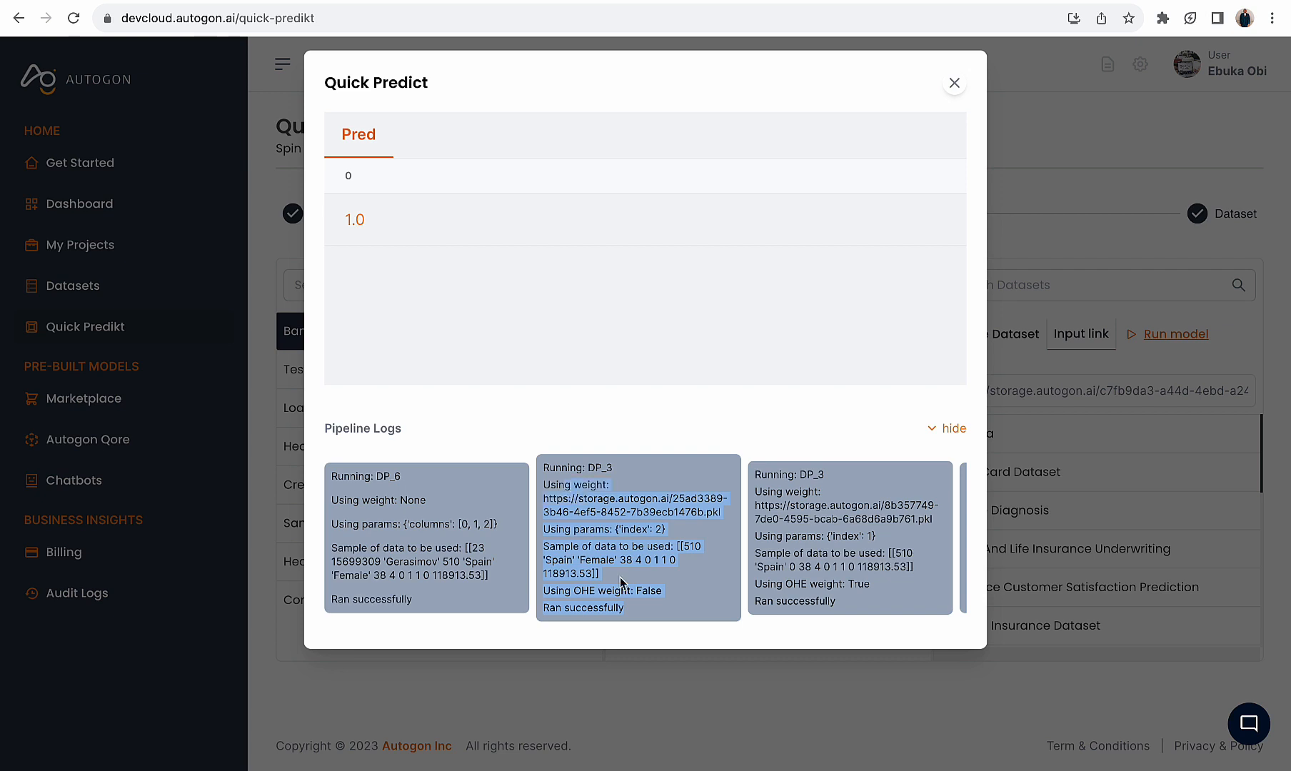
{"action": "left_click", "coordinate": [811, 603]}
Inspect the DP_3, DP_5 boundaries and MP log entries, then hide the logs and close the results
{"action": "scroll", "coordinate": [912, 539], "scroll_direction": "right", "scroll_amount": 5}
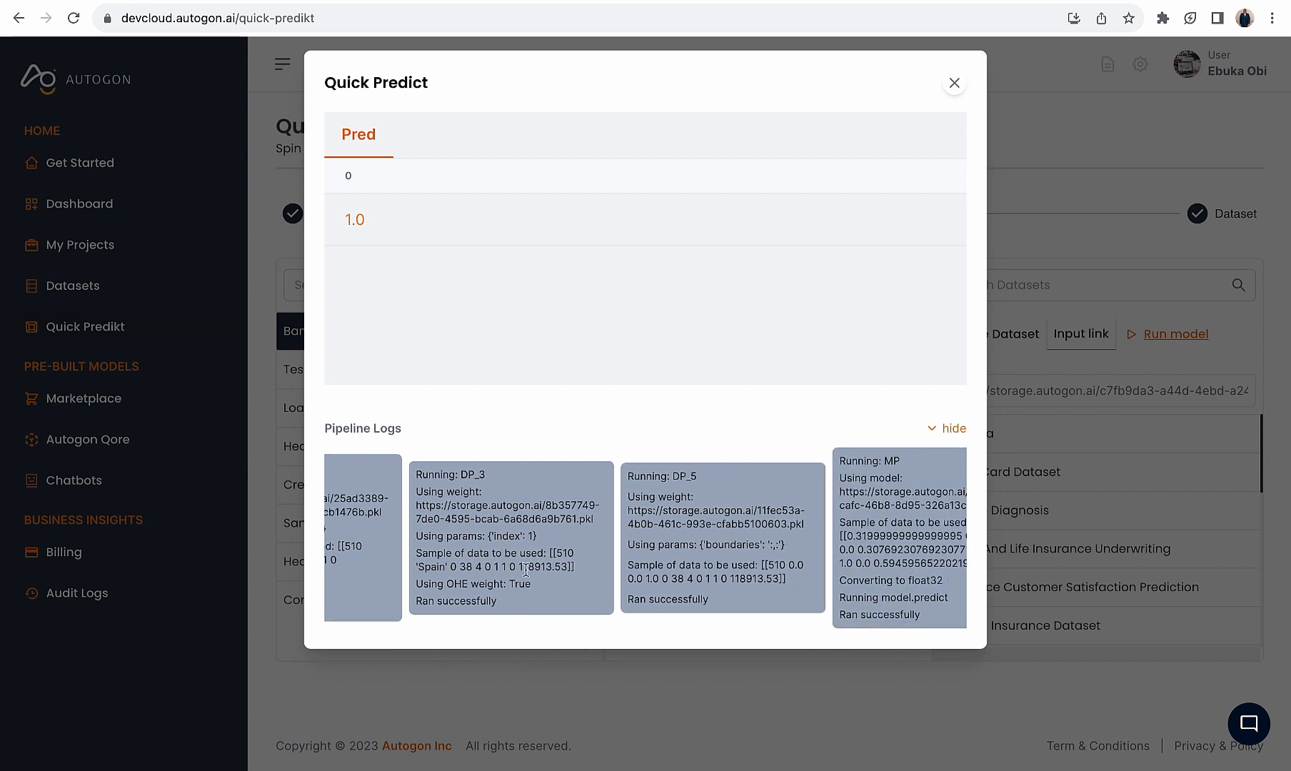
{"action": "left_click_drag", "start_coordinate": [532, 591], "coordinate": [493, 546]}
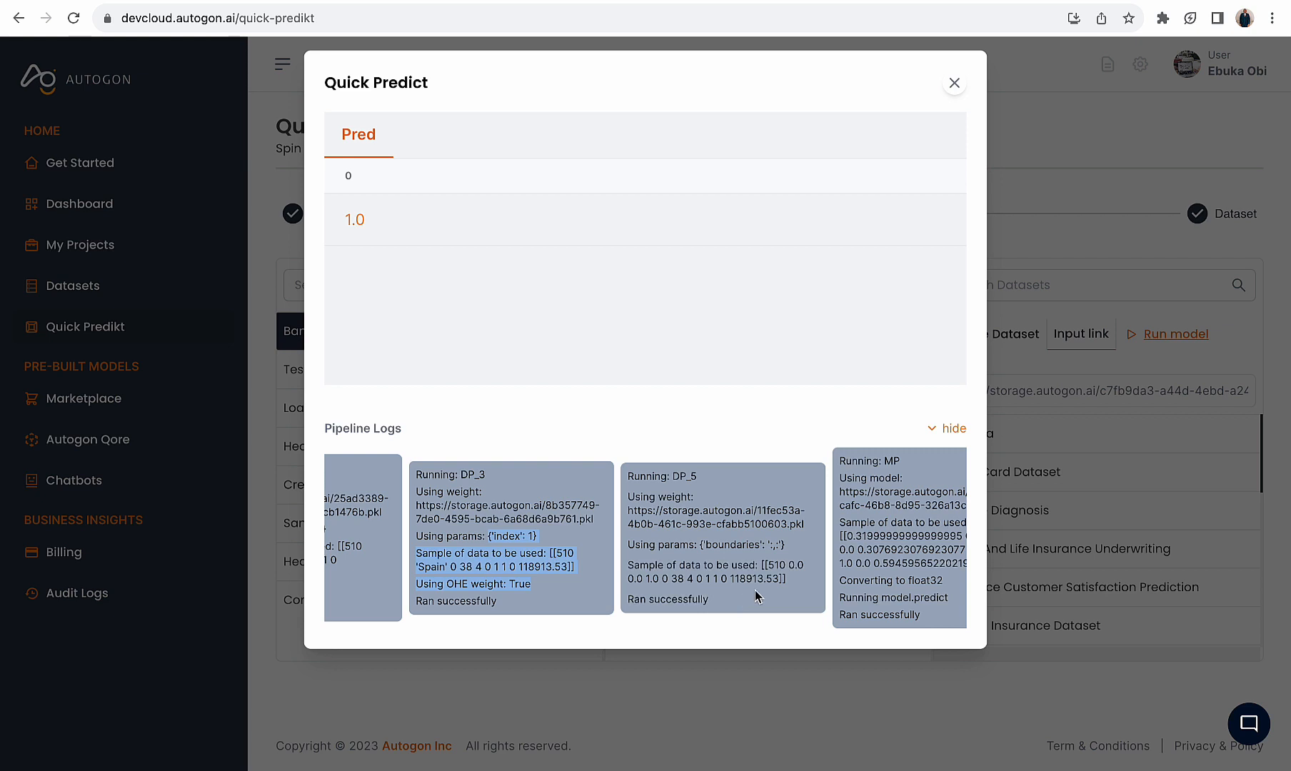
{"action": "left_click_drag", "start_coordinate": [755, 590], "coordinate": [807, 550]}
{"action": "left_click", "coordinate": [764, 540]}
{"action": "scroll", "coordinate": [807, 550], "scroll_direction": "right", "scroll_amount": 1}
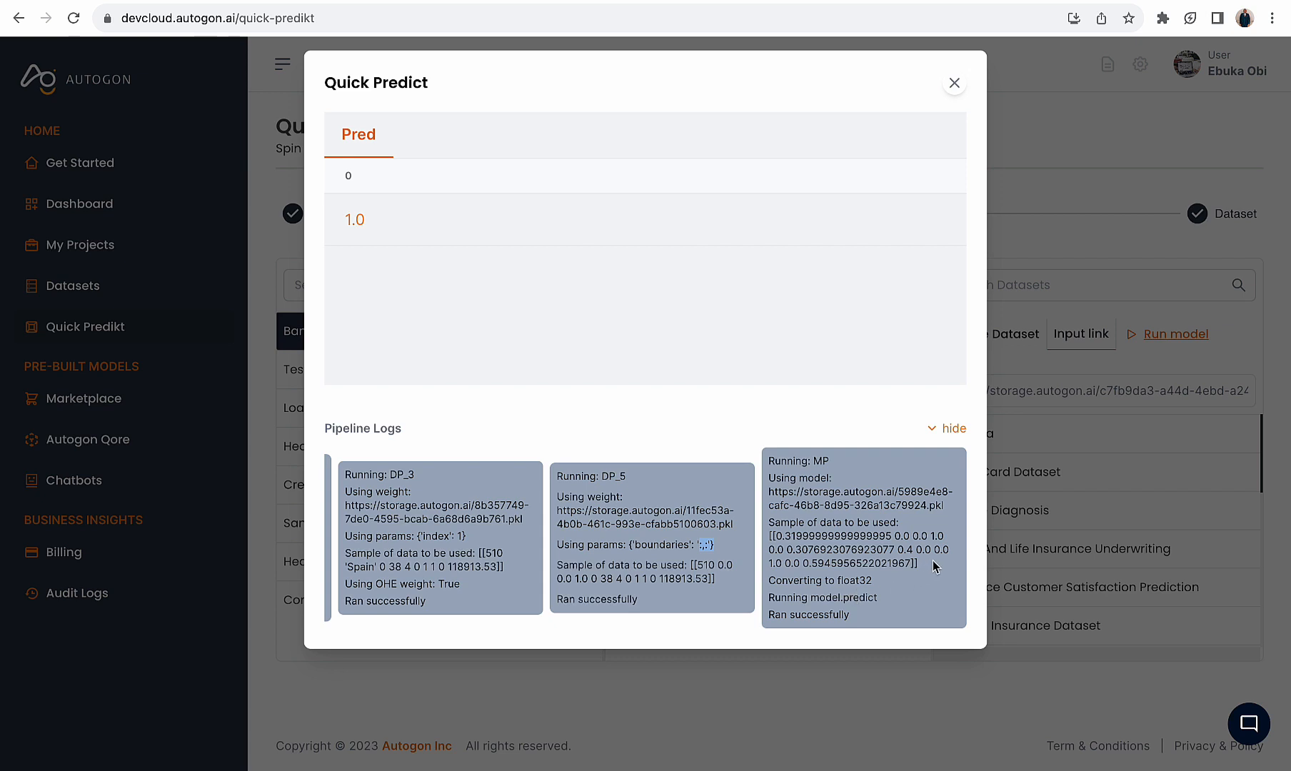
{"action": "left_click_drag", "start_coordinate": [934, 560], "coordinate": [769, 542]}
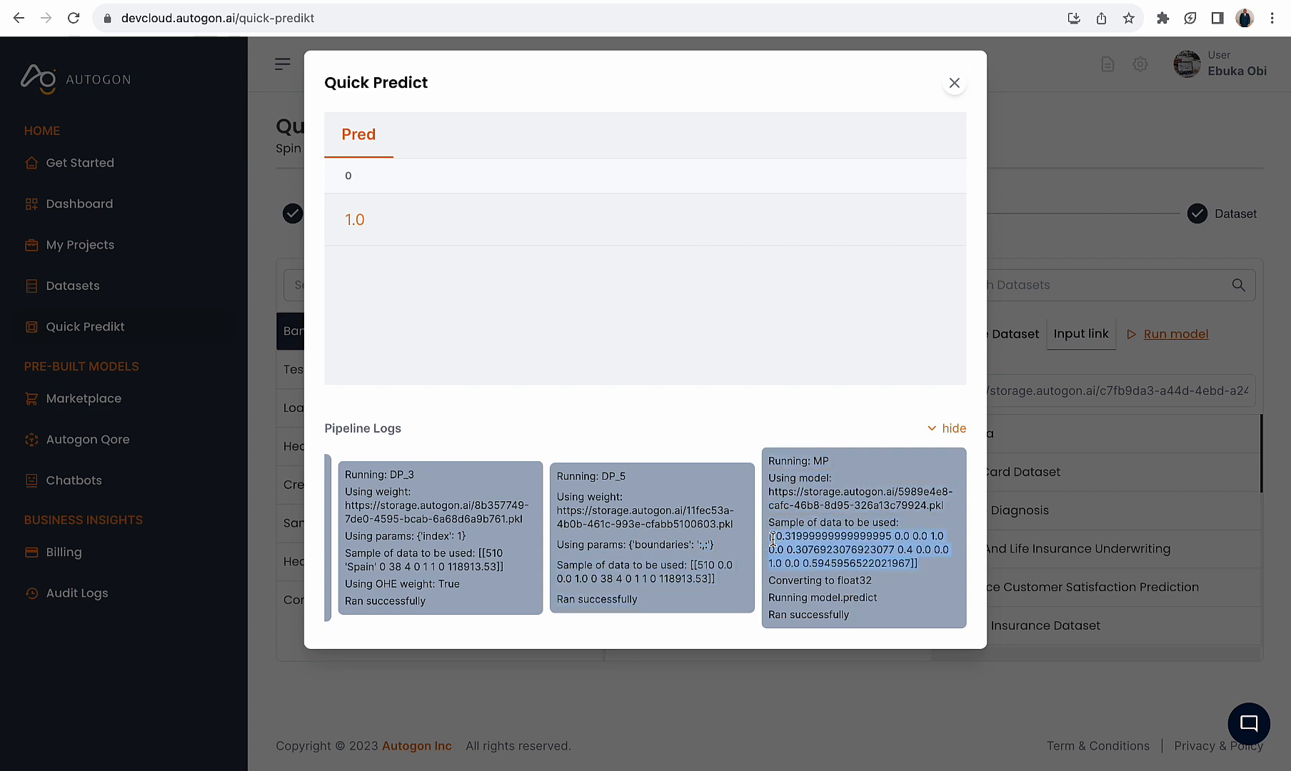
{"action": "left_click", "coordinate": [943, 430]}
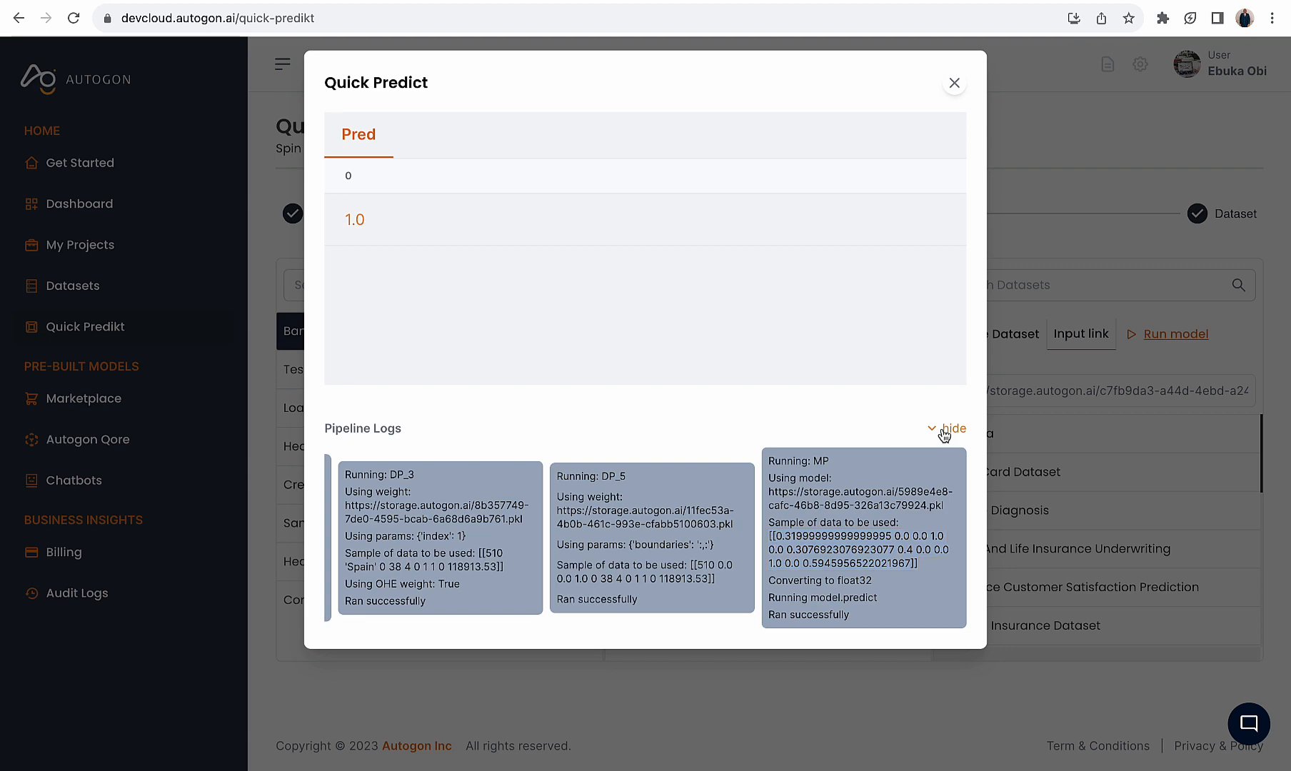
{"action": "left_click", "coordinate": [955, 83]}
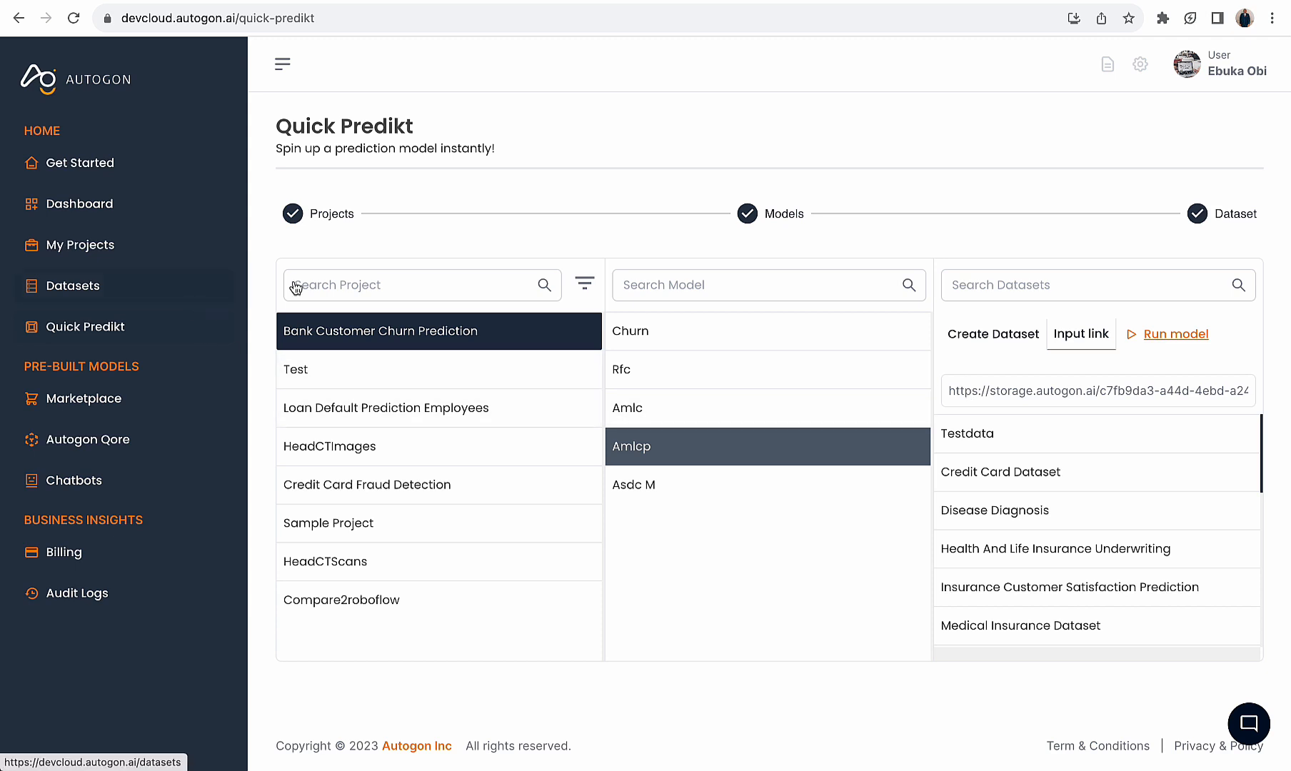
Select the whole of CSV row 1043, then return to Quick Predikt
{"action": "left_click", "coordinate": [1000, 0]}
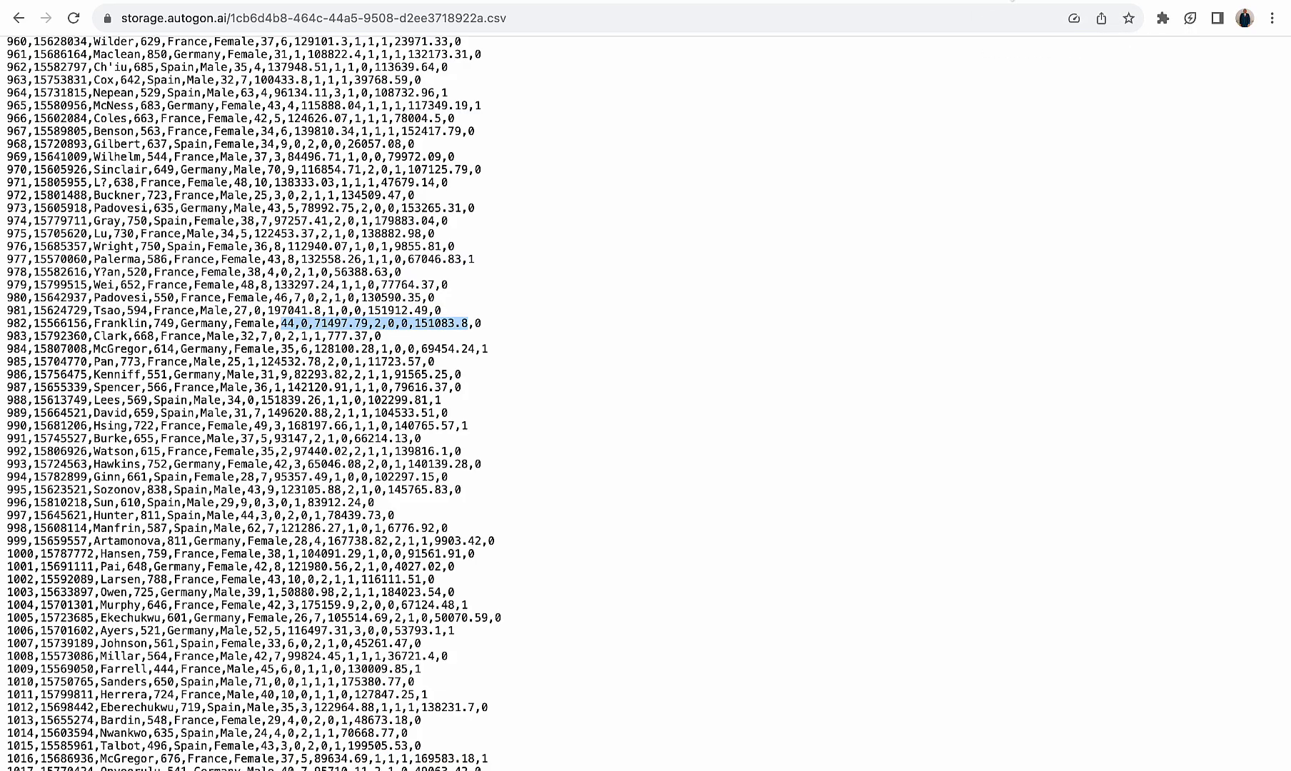
{"action": "scroll", "coordinate": [467, 465], "scroll_direction": "down", "scroll_amount": 7}
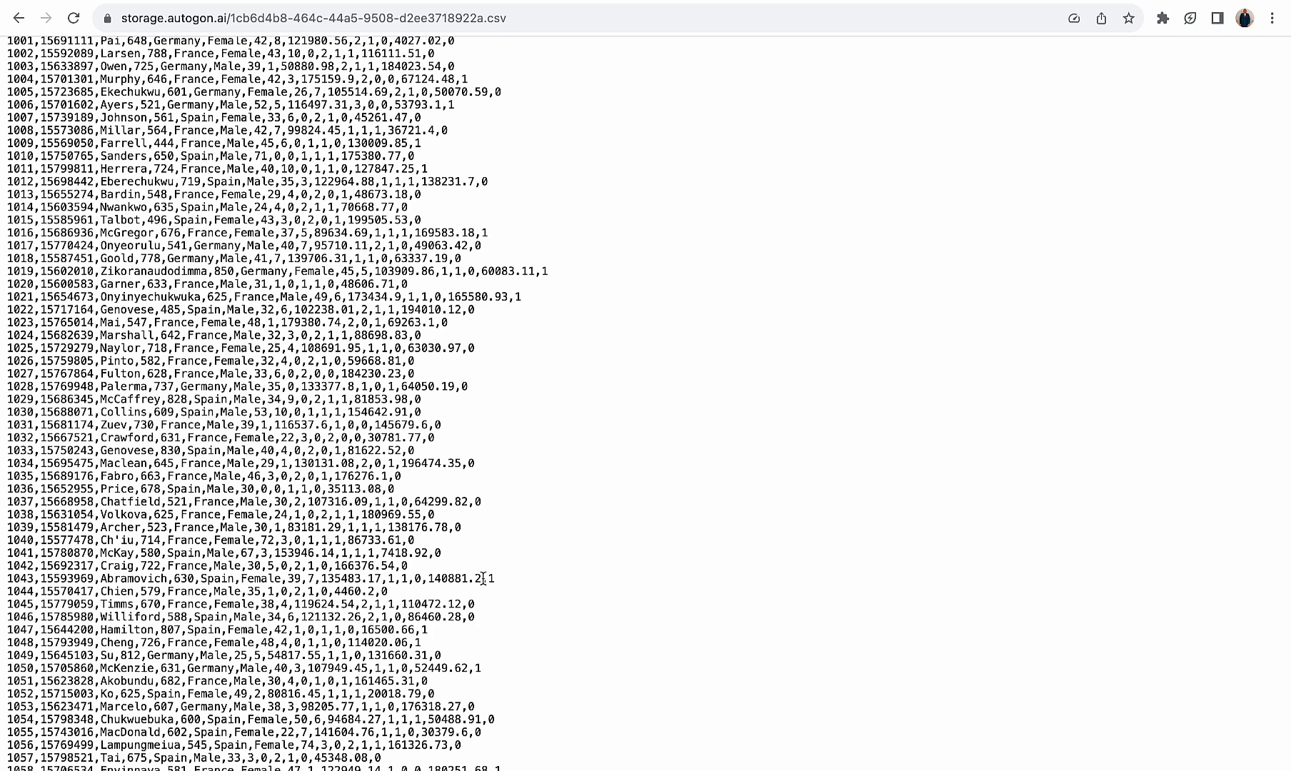
{"action": "left_click_drag", "start_coordinate": [482, 578], "coordinate": [7, 582]}
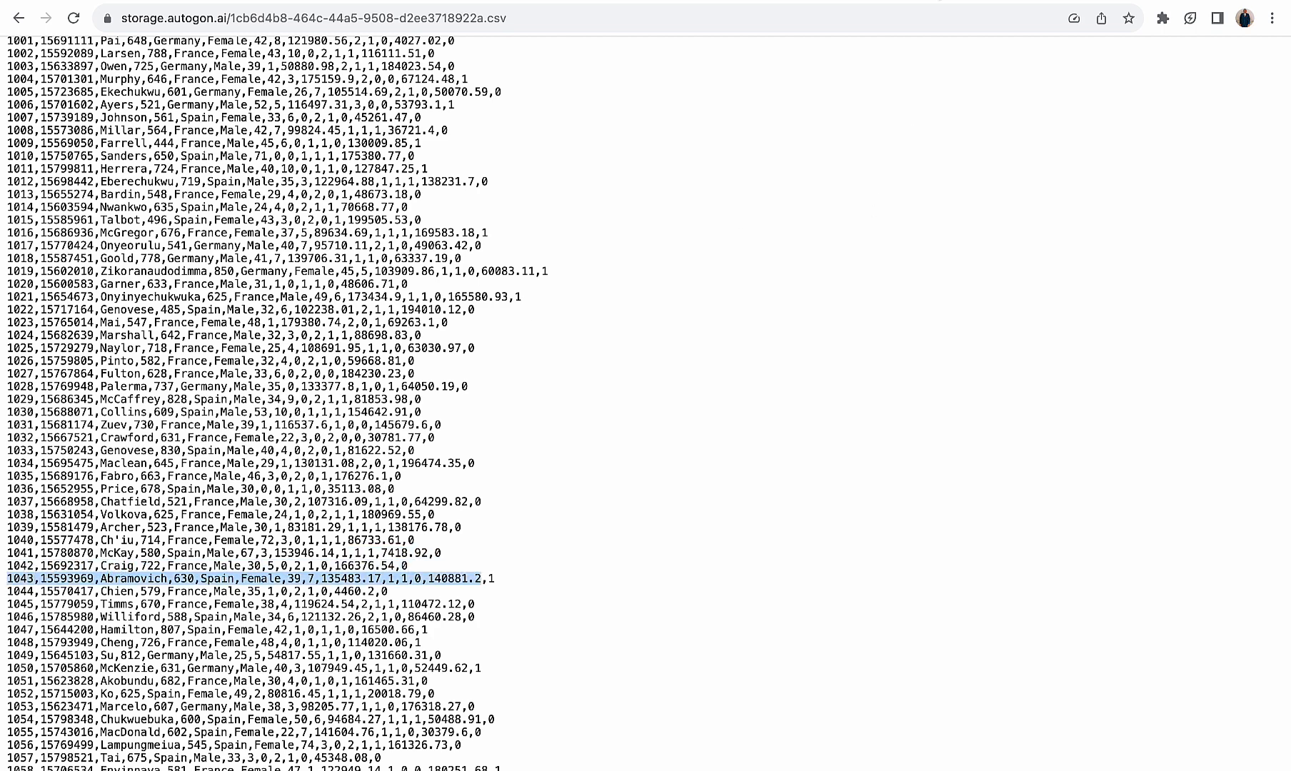
{"action": "left_click", "coordinate": [957, 2]}
Generate a one-row dataset (dimensions 1) from the pasted row 1043 and copy its link
{"action": "left_click", "coordinate": [993, 334]}
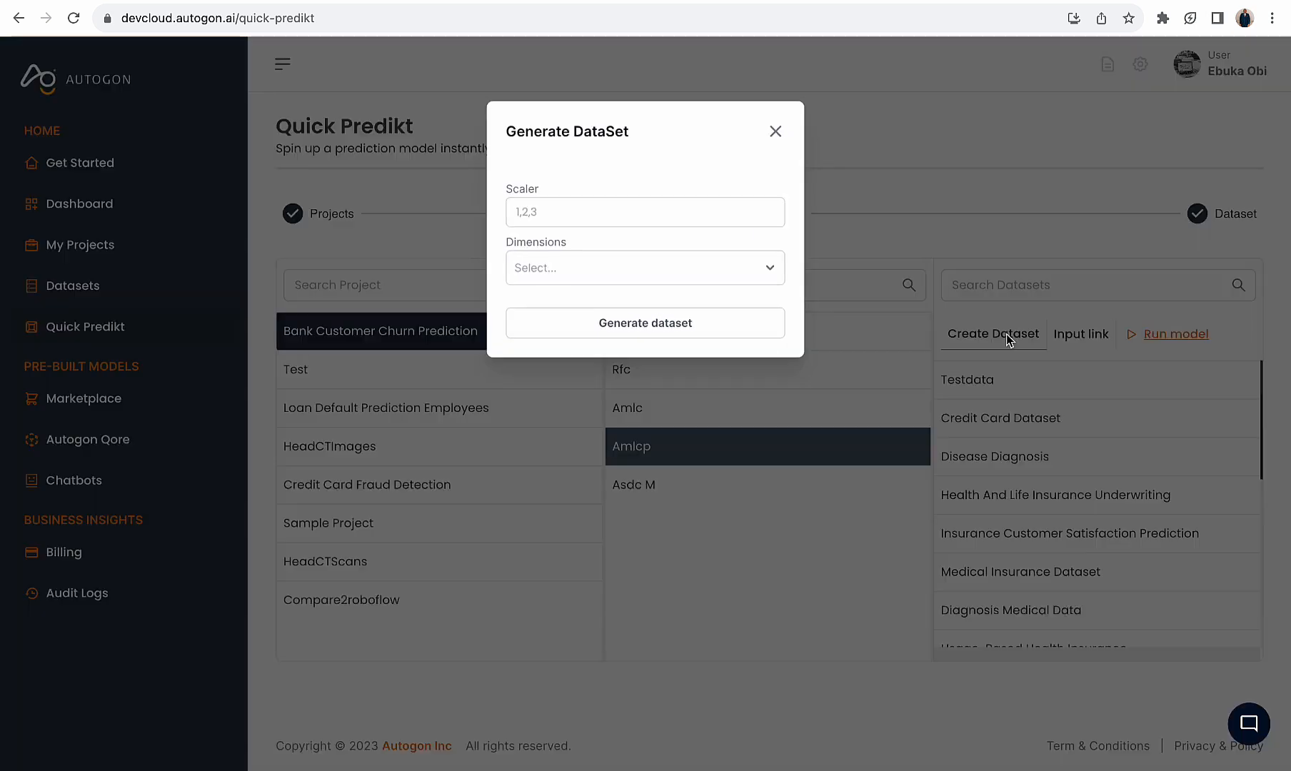
{"action": "left_click", "coordinate": [617, 204]}
{"action": "key", "text": "super+v"}
{"action": "left_click", "coordinate": [621, 271]}
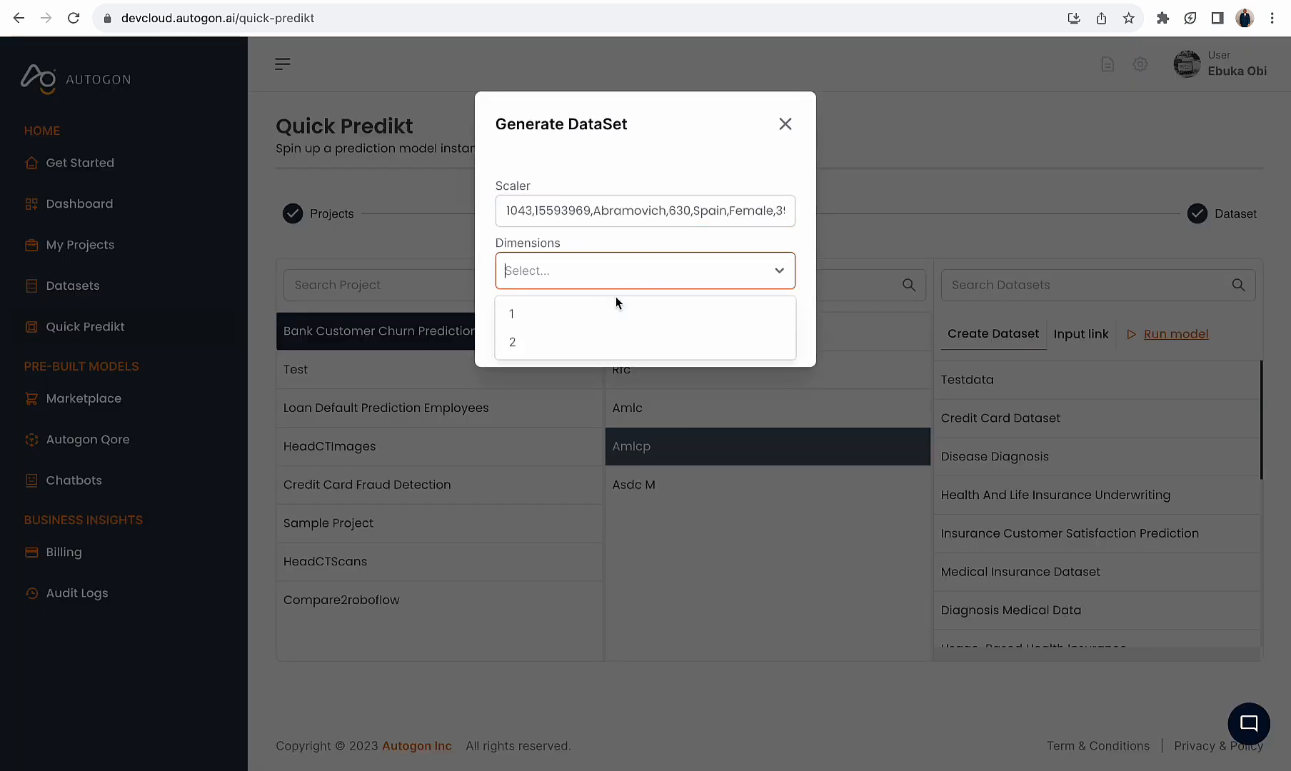
{"action": "left_click", "coordinate": [612, 312]}
{"action": "left_click", "coordinate": [636, 333]}
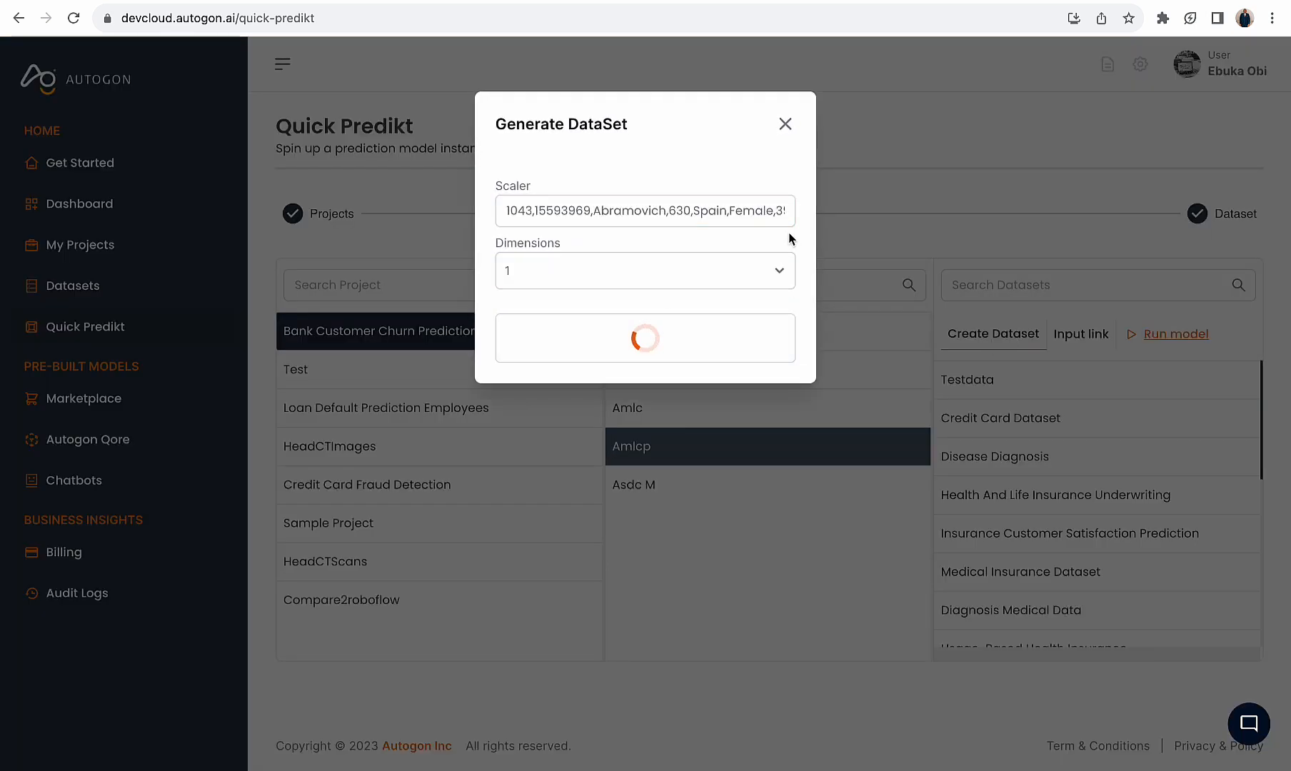
{"action": "left_click", "coordinate": [666, 204]}
{"action": "left_click", "coordinate": [785, 124]}
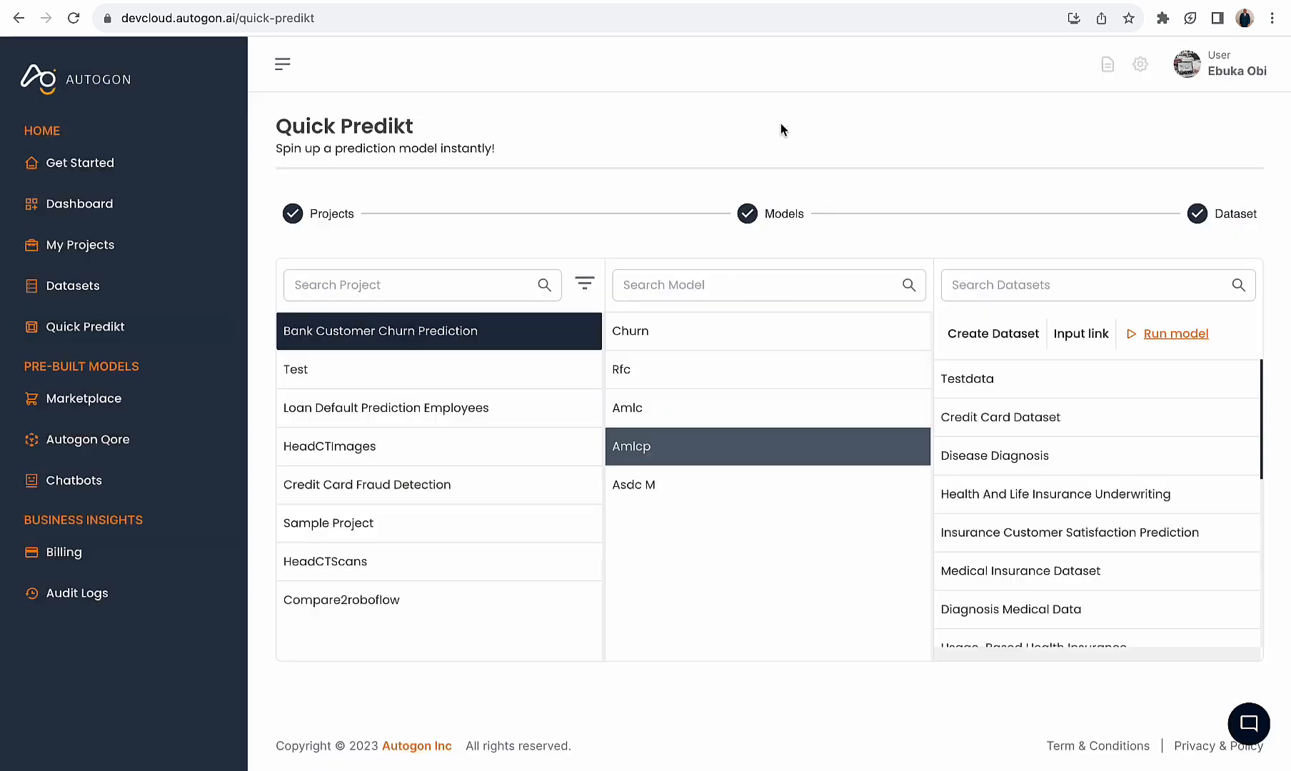
Replace the input link with the new dataset, run the model, and predict via Pipeline pipeline_id
{"action": "left_click", "coordinate": [1084, 335]}
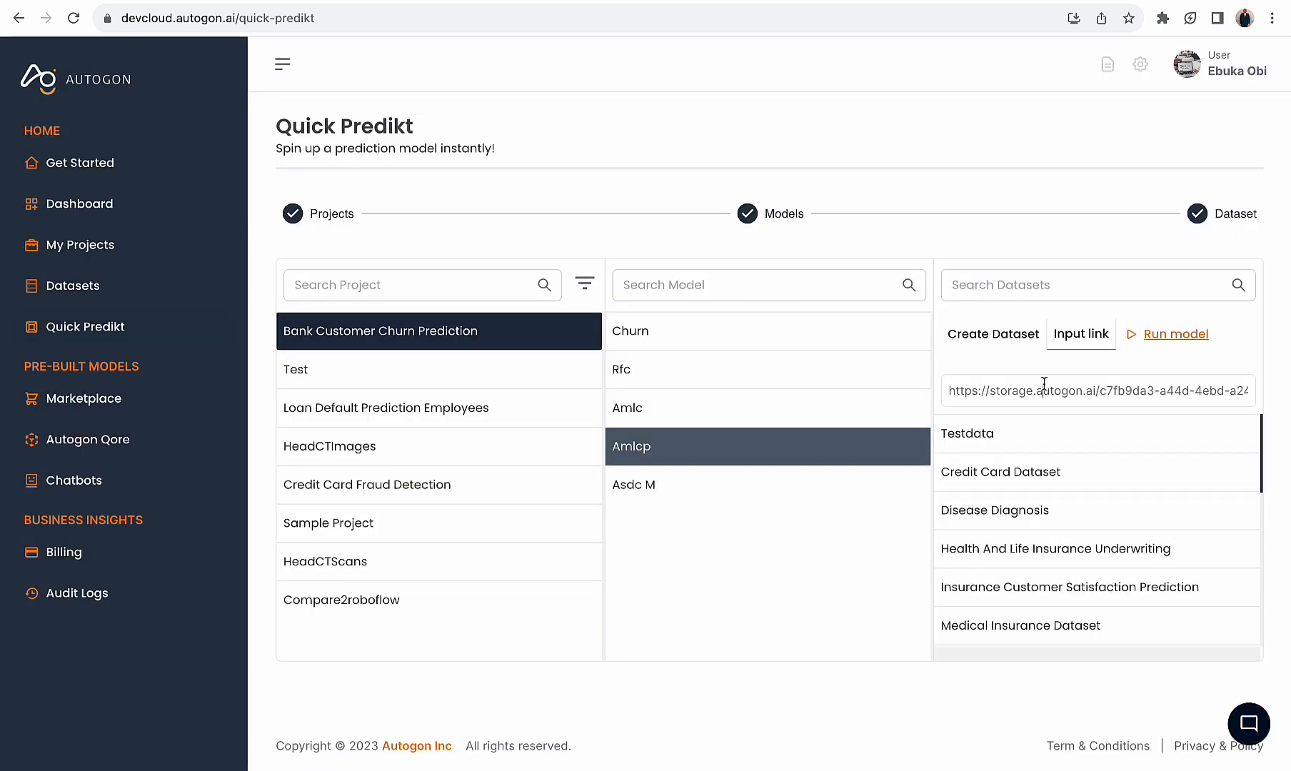
{"action": "triple_click", "coordinate": [1044, 385]}
{"action": "key", "text": "super+v"}
{"action": "left_click", "coordinate": [1148, 334]}
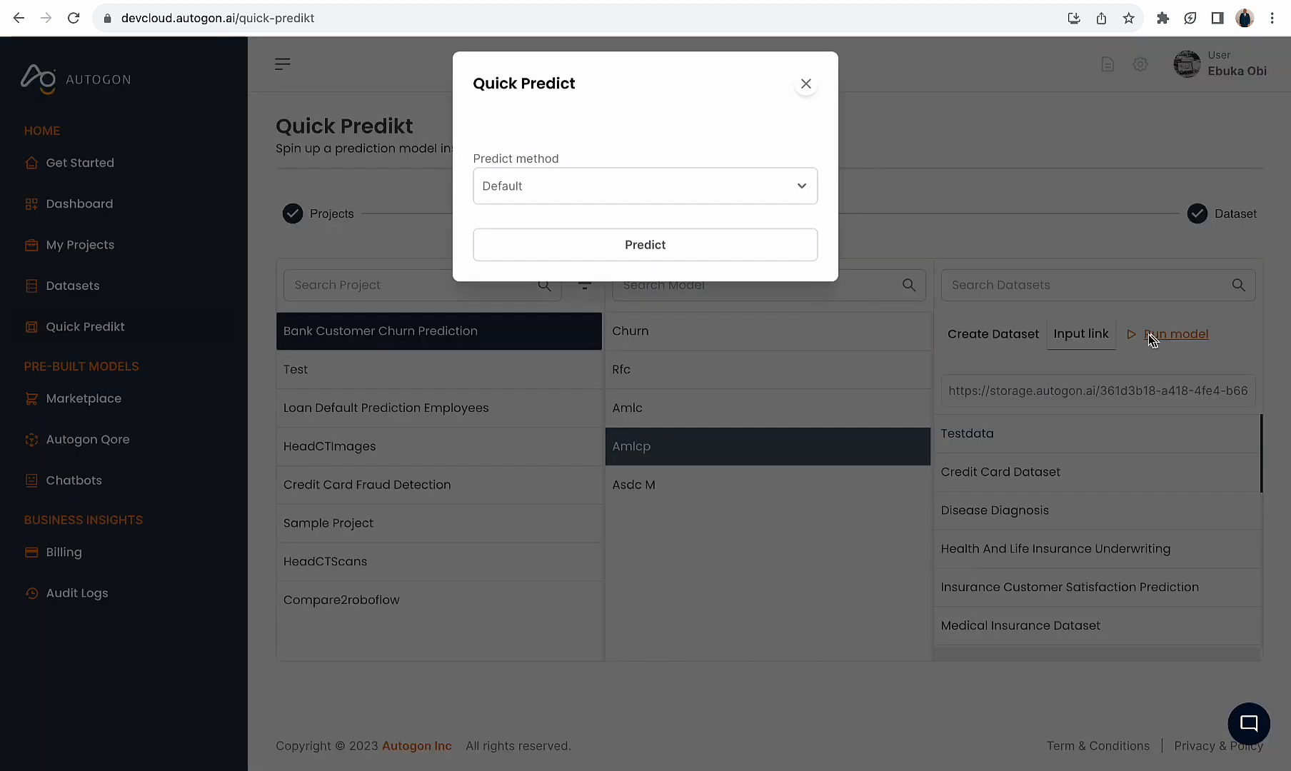
{"action": "left_click", "coordinate": [661, 193]}
{"action": "left_click", "coordinate": [640, 261]}
{"action": "left_click", "coordinate": [647, 285]}
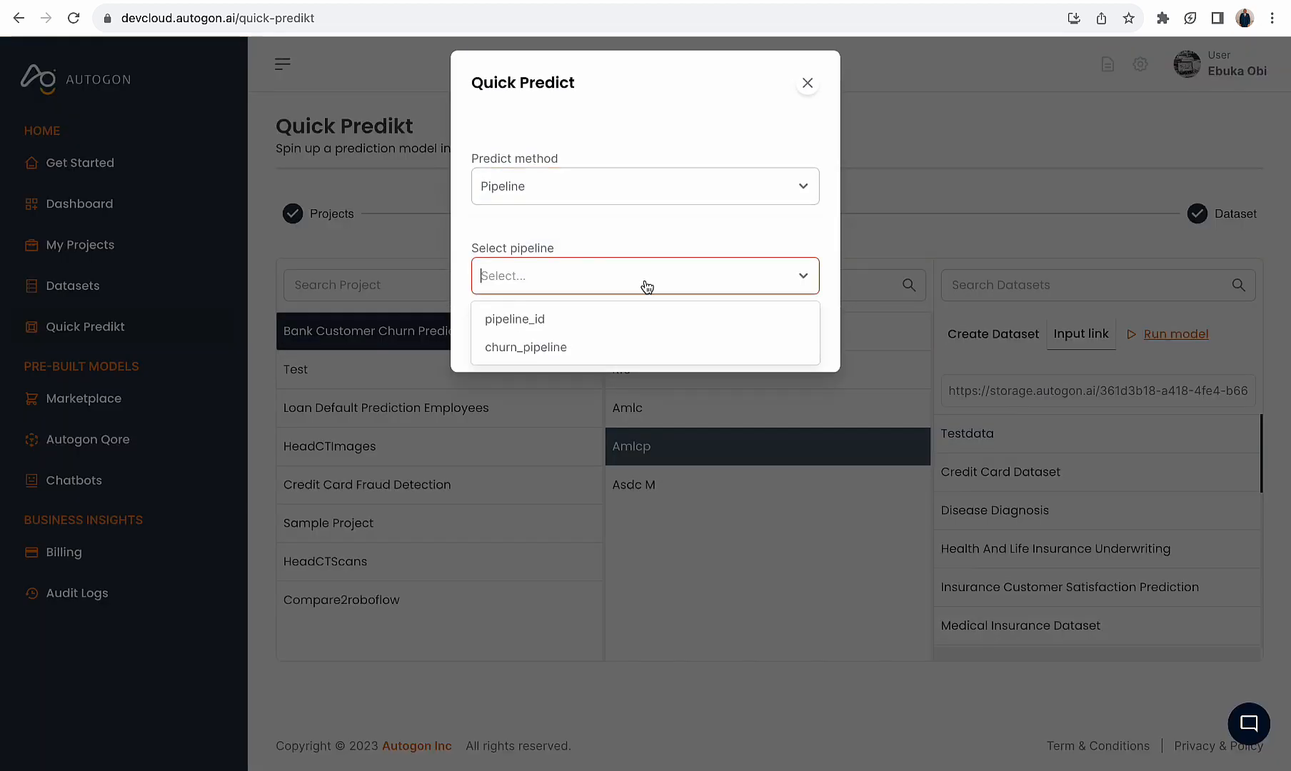
{"action": "left_click", "coordinate": [638, 319]}
{"action": "left_click", "coordinate": [638, 331]}
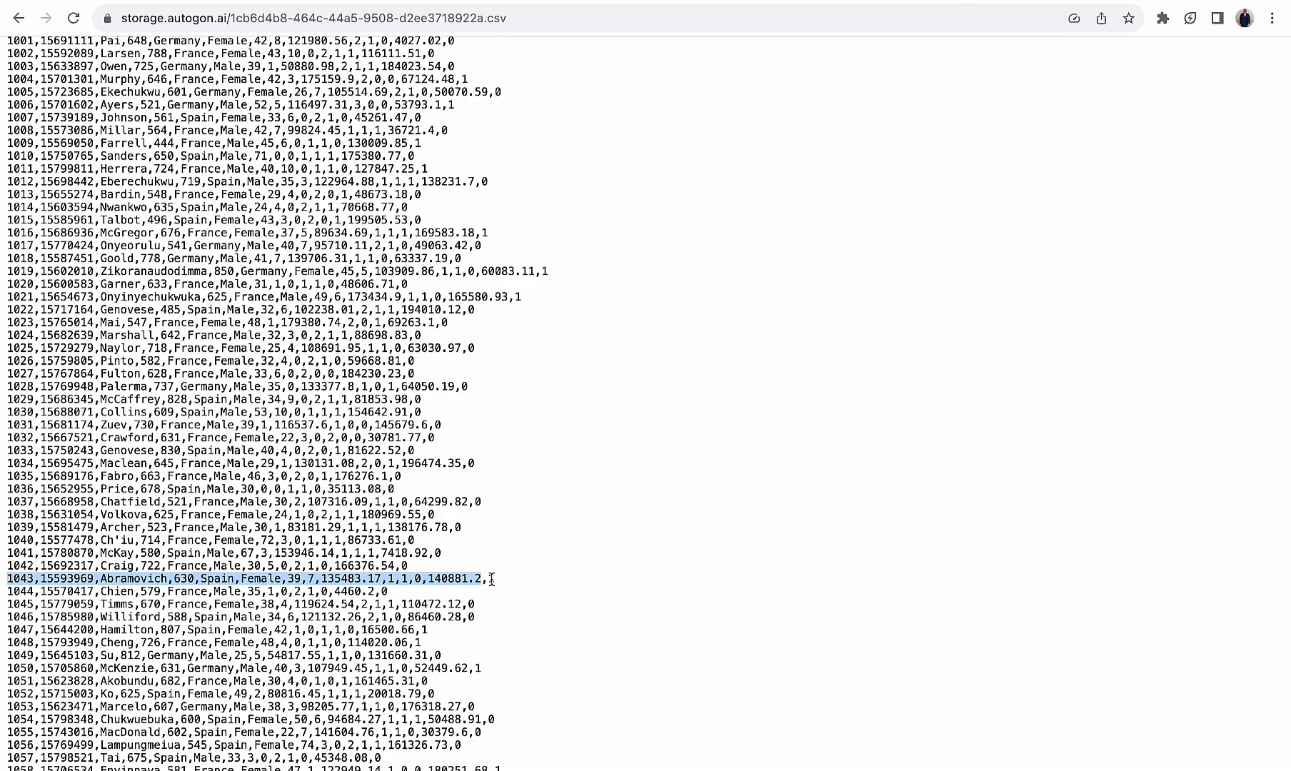
Select CSV row 1053, then return to Quick Predikt and dismiss the earlier result
{"action": "scroll", "coordinate": [540, 574], "scroll_direction": "down", "scroll_amount": 3}
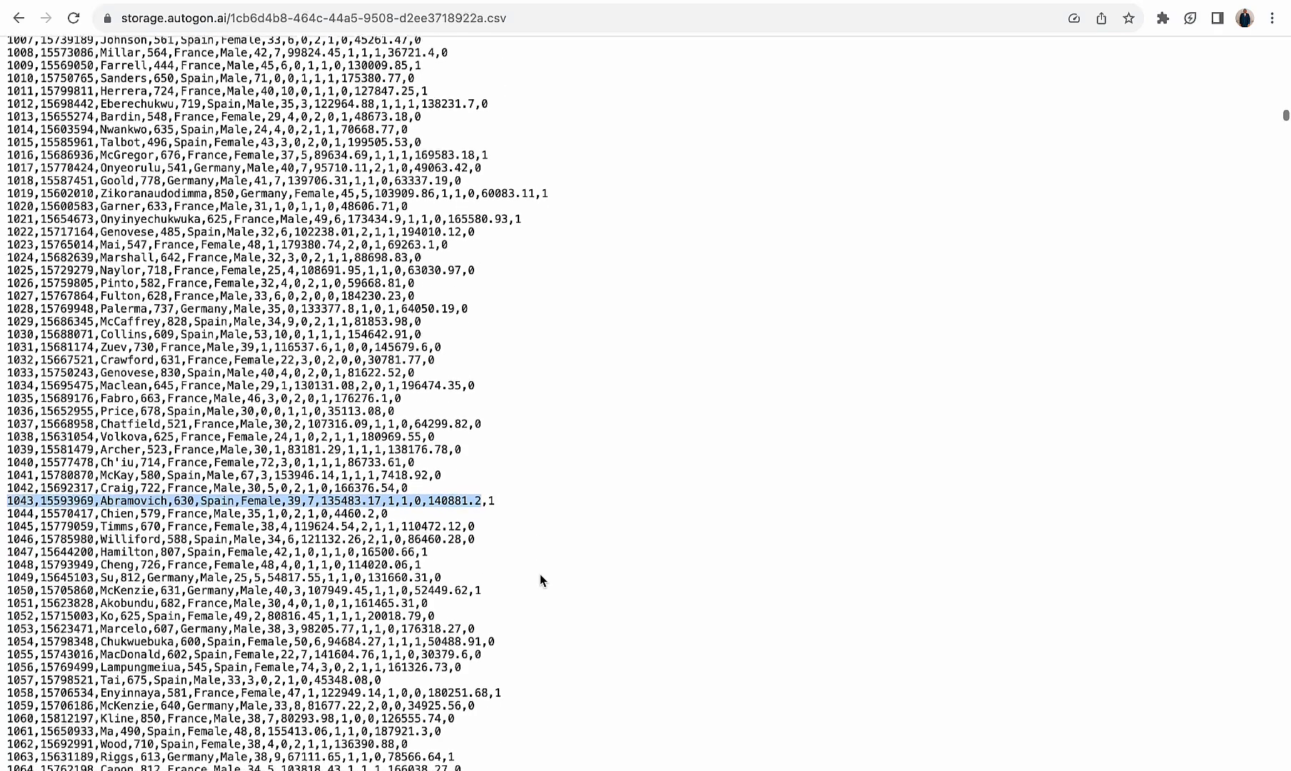
{"action": "scroll", "coordinate": [487, 613], "scroll_direction": "down", "scroll_amount": 2}
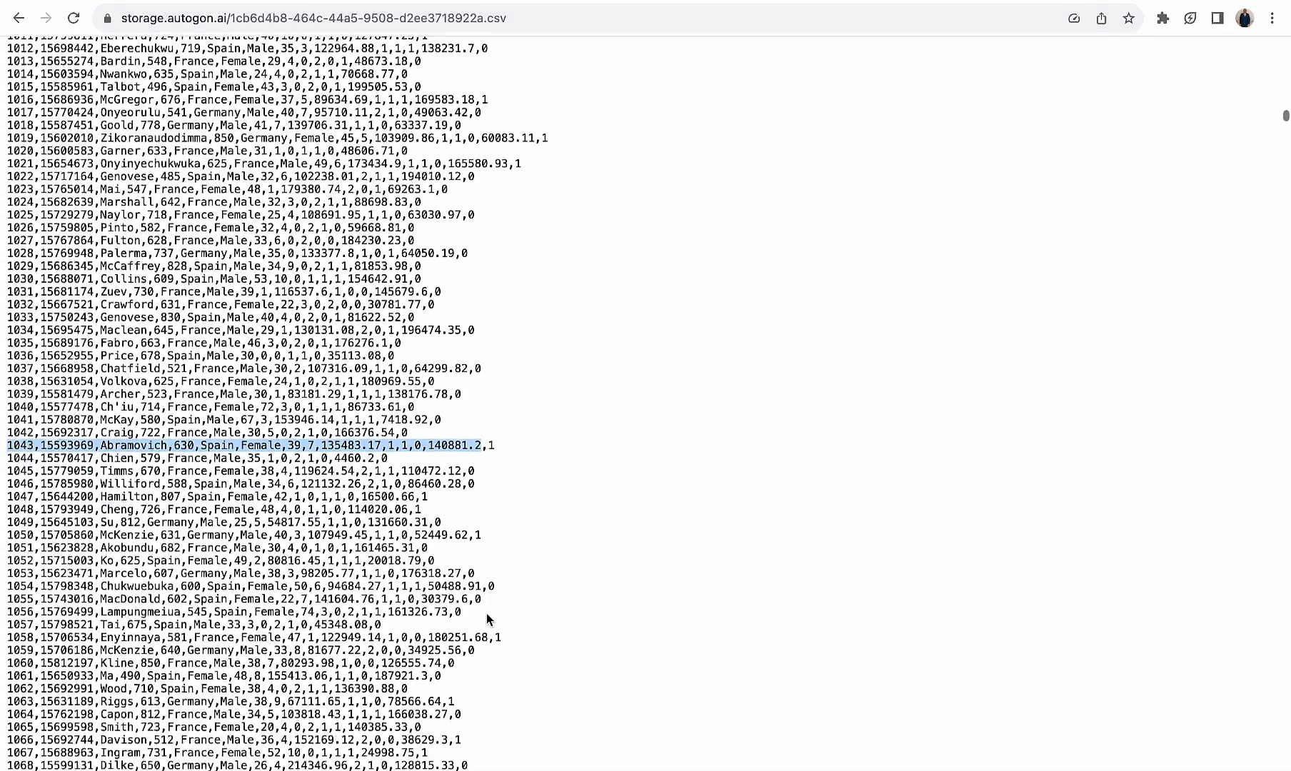
{"action": "left_click_drag", "start_coordinate": [461, 568], "coordinate": [2, 573]}
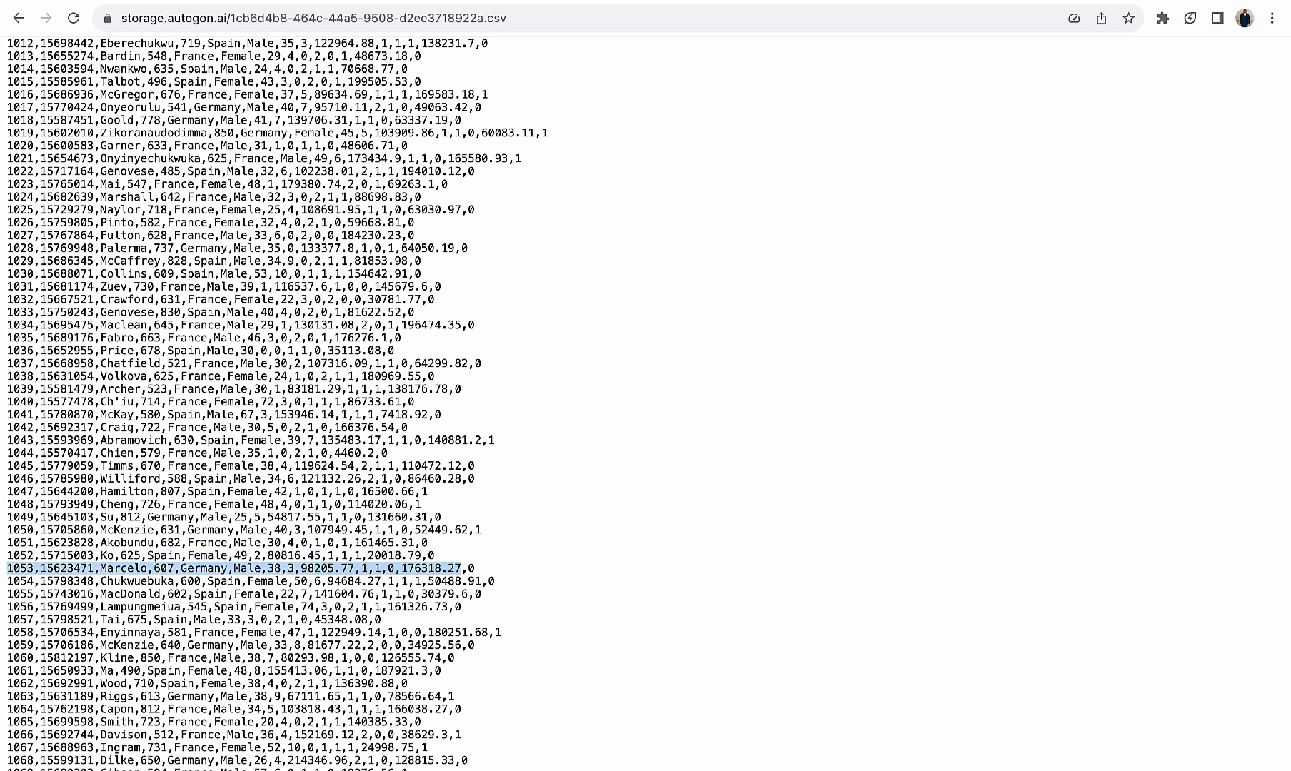
{"action": "key", "text": "ctrl+shift+Tab"}
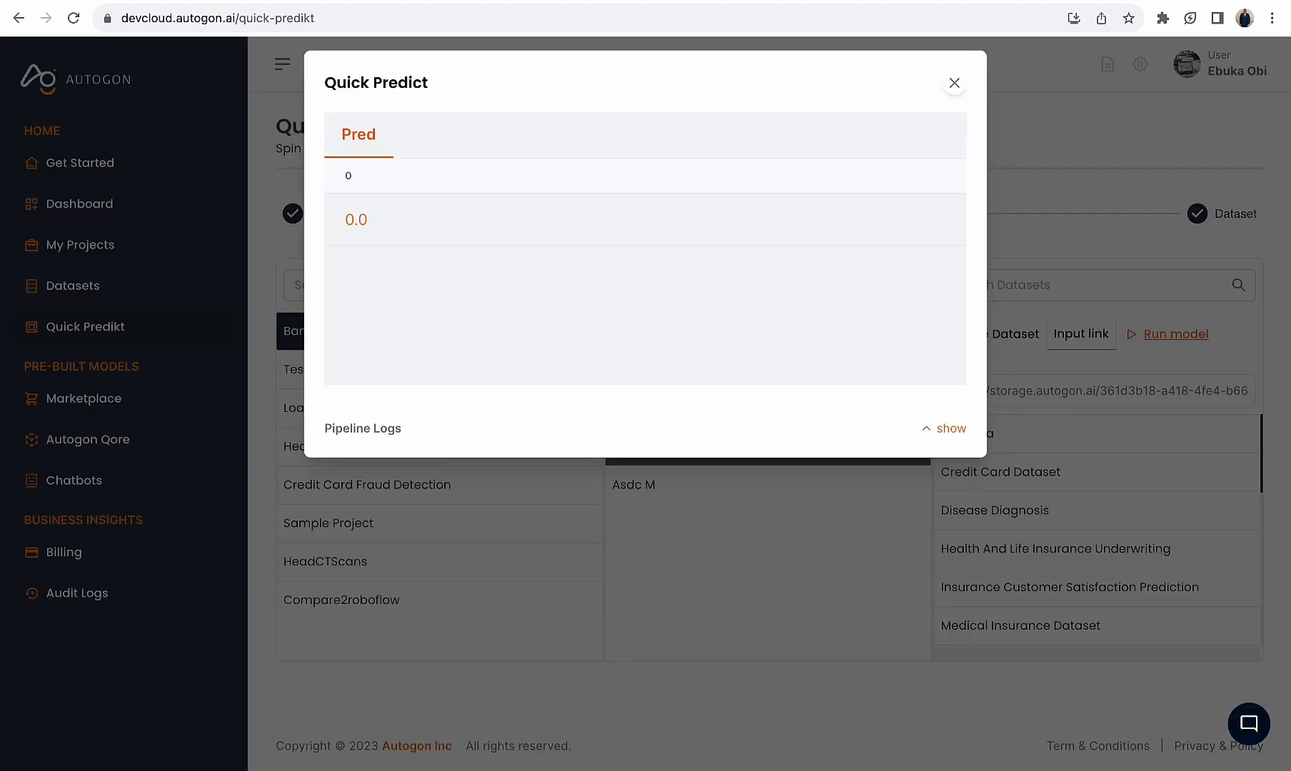
{"action": "left_click", "coordinate": [953, 84]}
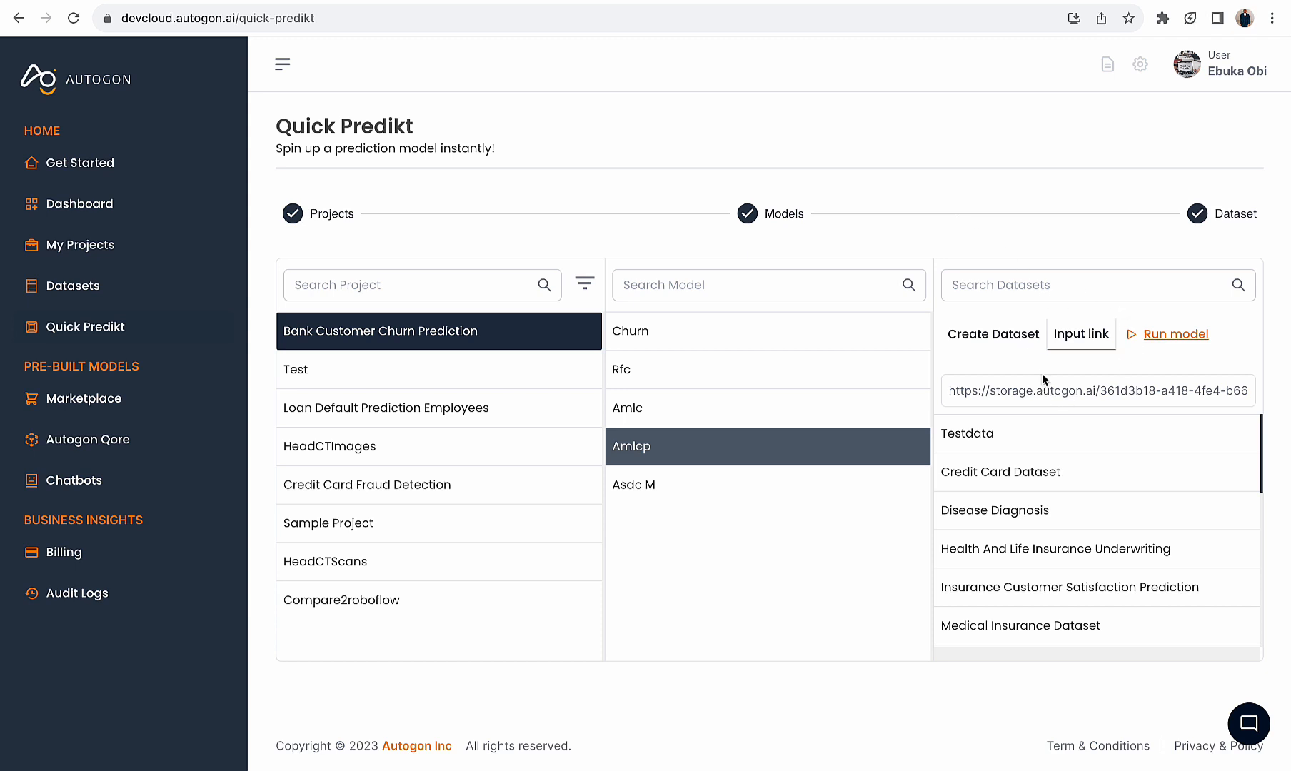
Generate a one-row dataset (dimension 1) from row 1053 and copy its link
{"action": "left_click", "coordinate": [1023, 333]}
{"action": "left_click", "coordinate": [571, 210]}
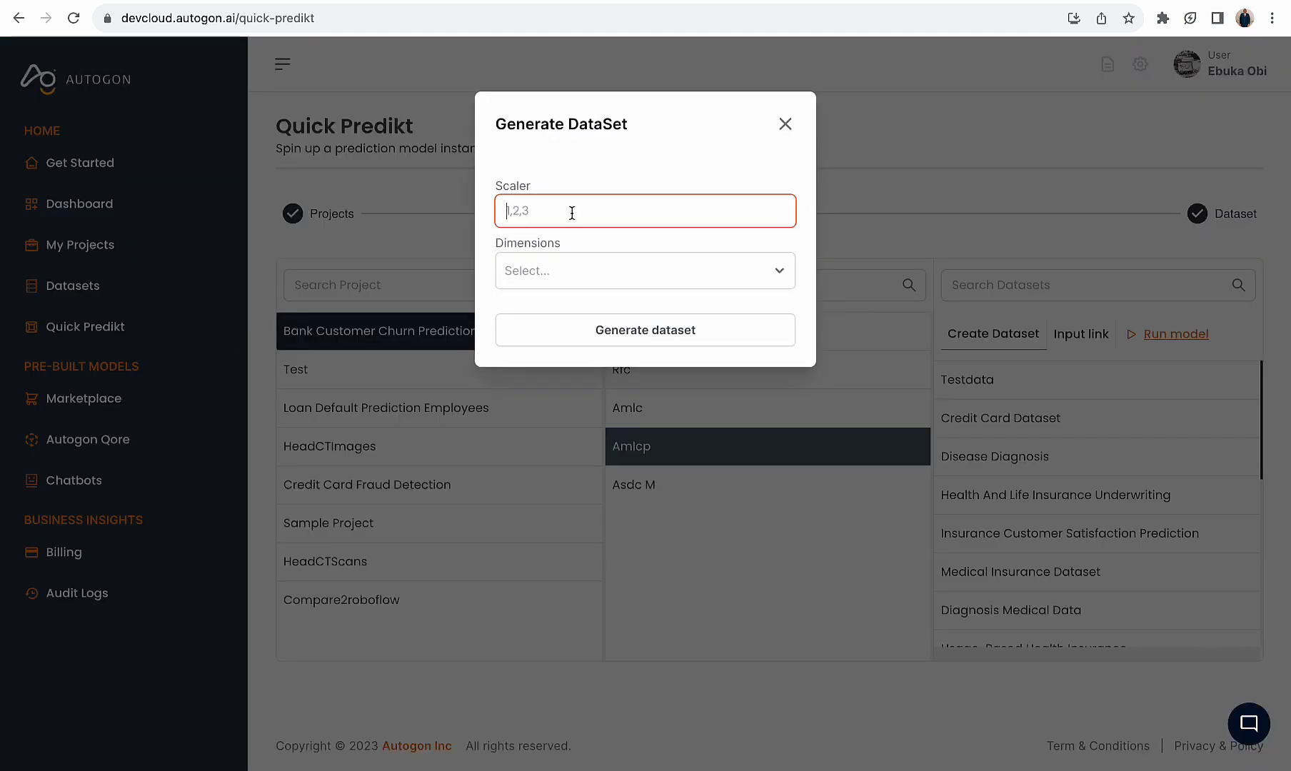
{"action": "key", "text": "super+v"}
{"action": "left_click", "coordinate": [566, 276]}
{"action": "left_click", "coordinate": [563, 316]}
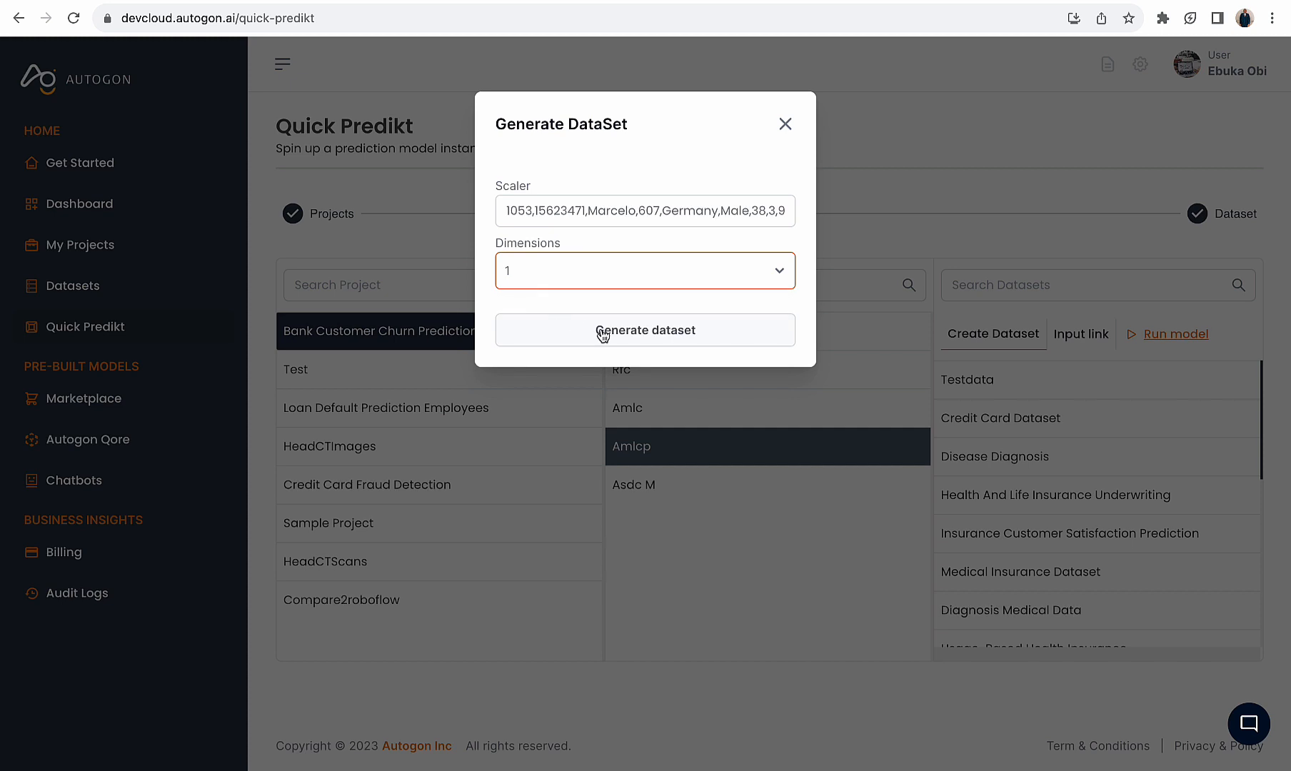
{"action": "left_click", "coordinate": [599, 334]}
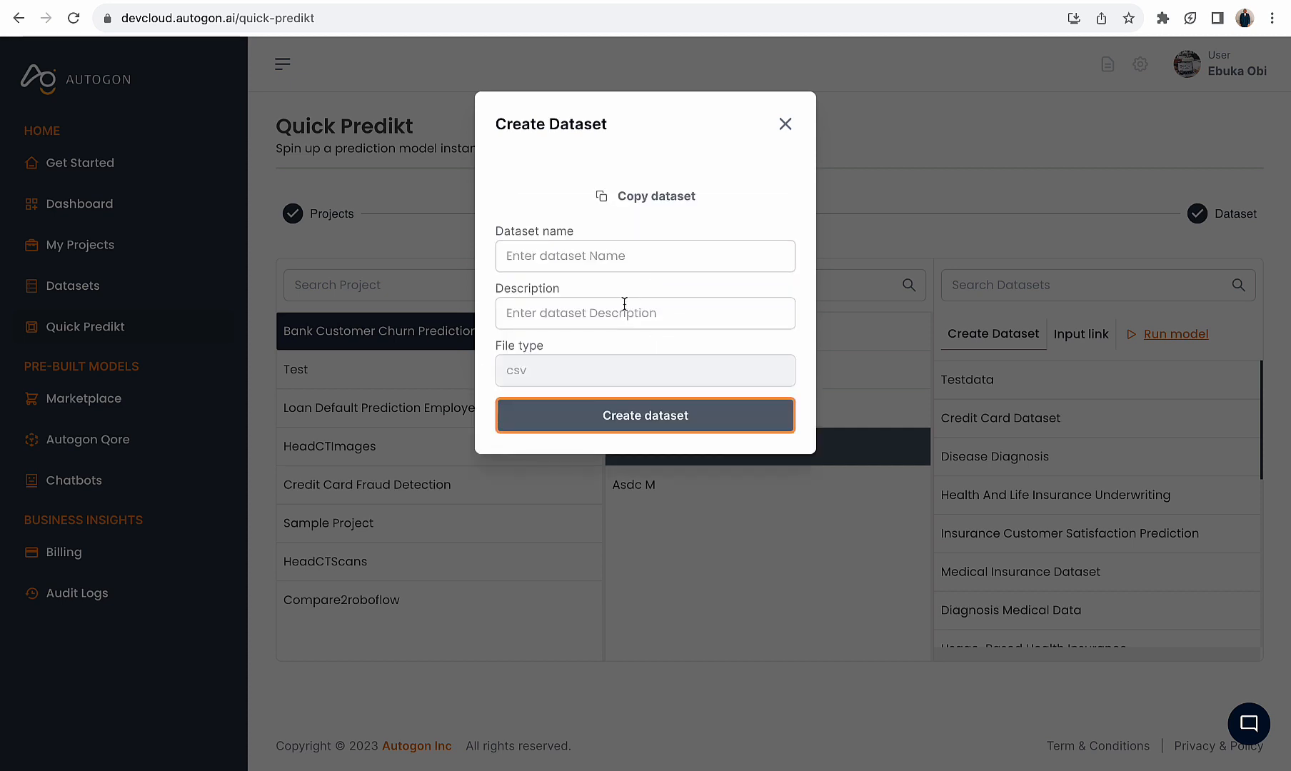
{"action": "left_click", "coordinate": [647, 199]}
{"action": "left_click", "coordinate": [785, 125]}
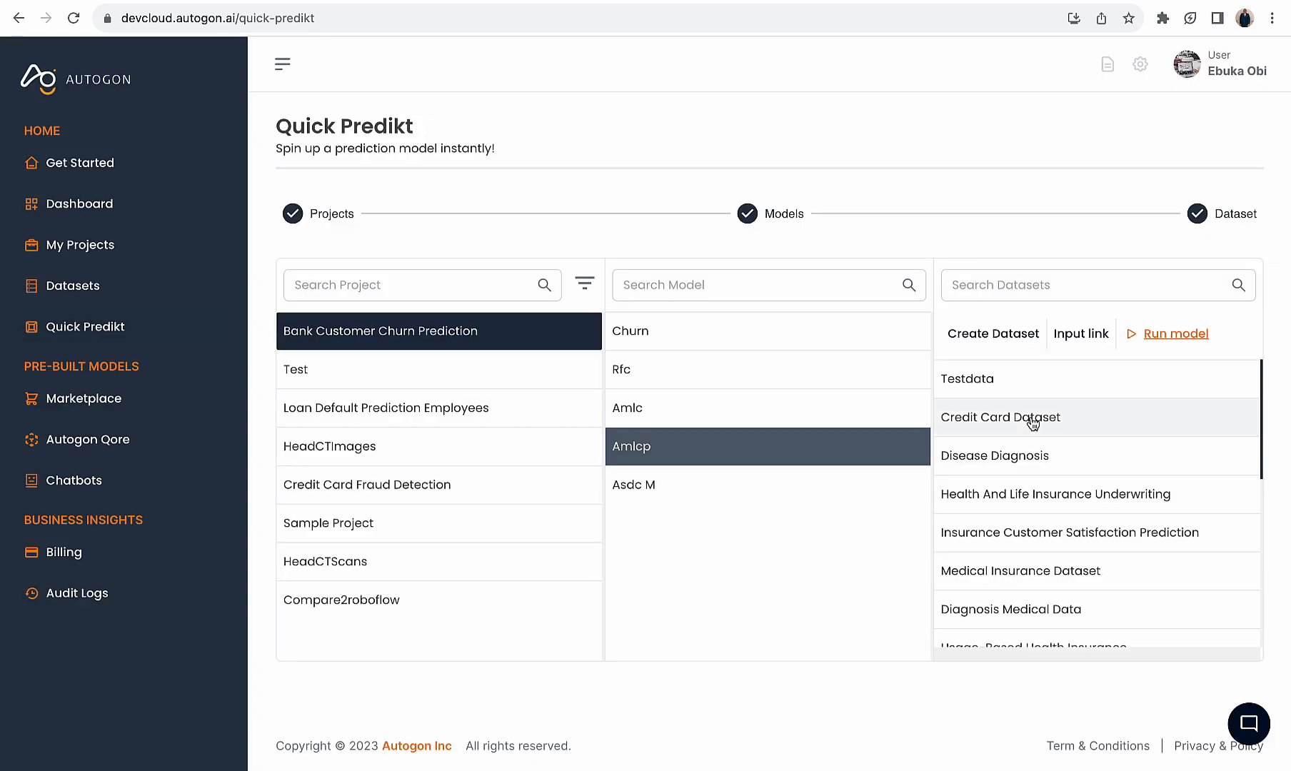
Use the new link as Input link and predict via pipeline_id, getting 1.0
{"action": "left_click", "coordinate": [1072, 339]}
{"action": "triple_click", "coordinate": [1026, 386]}
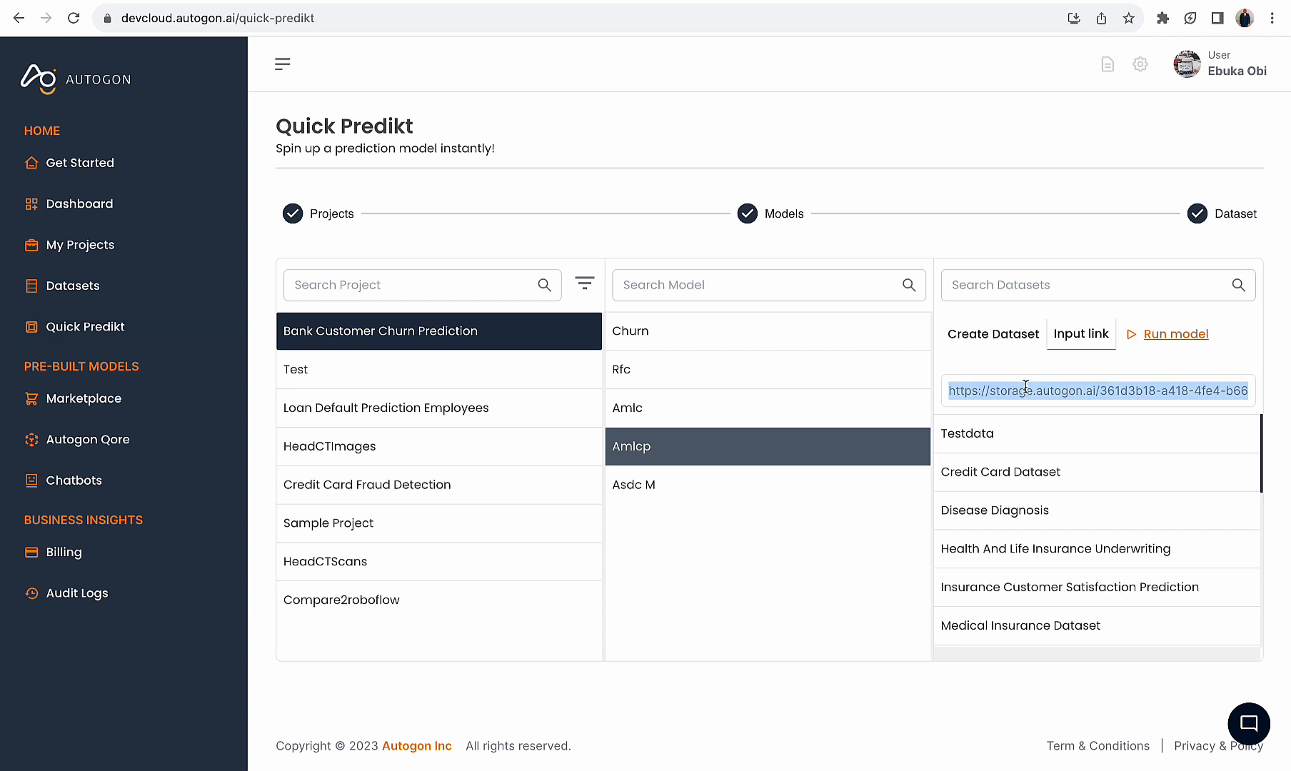
{"action": "key", "text": "ctrl+v"}
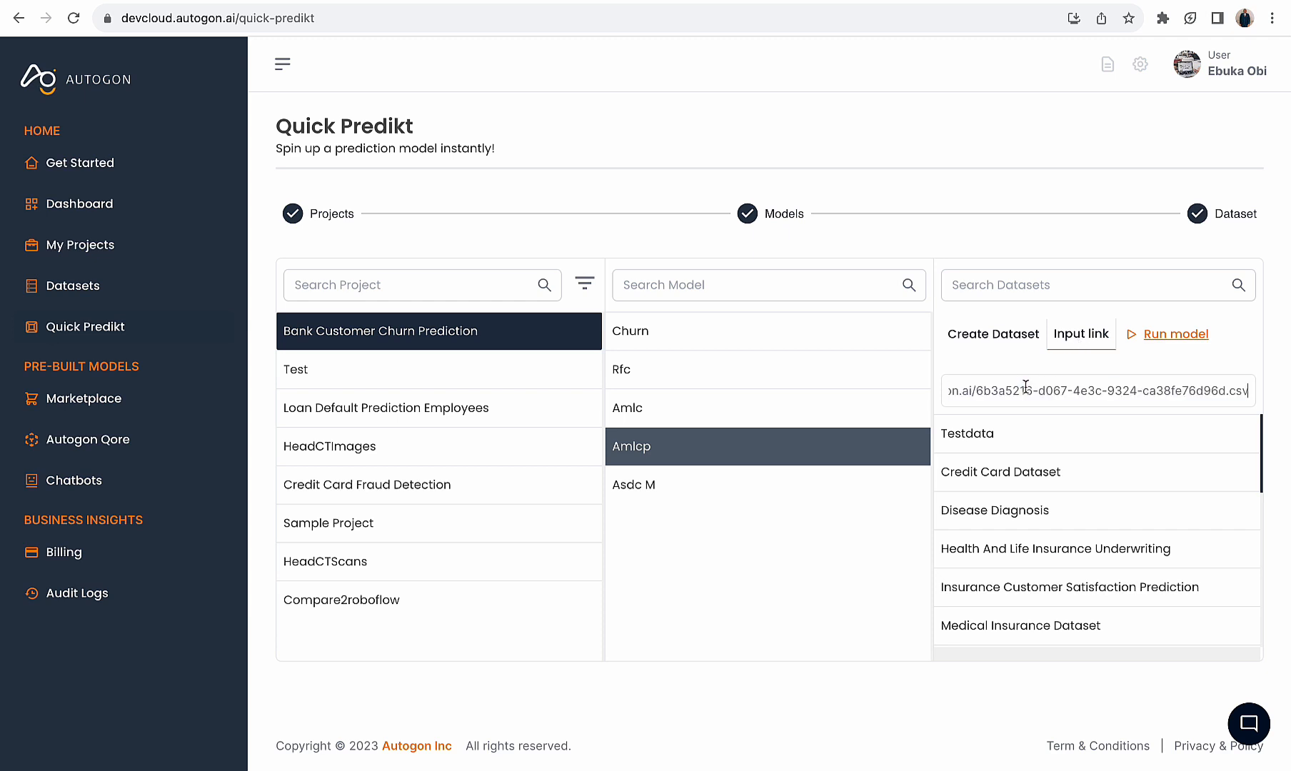
{"action": "left_click", "coordinate": [1151, 336]}
{"action": "left_click", "coordinate": [687, 187]}
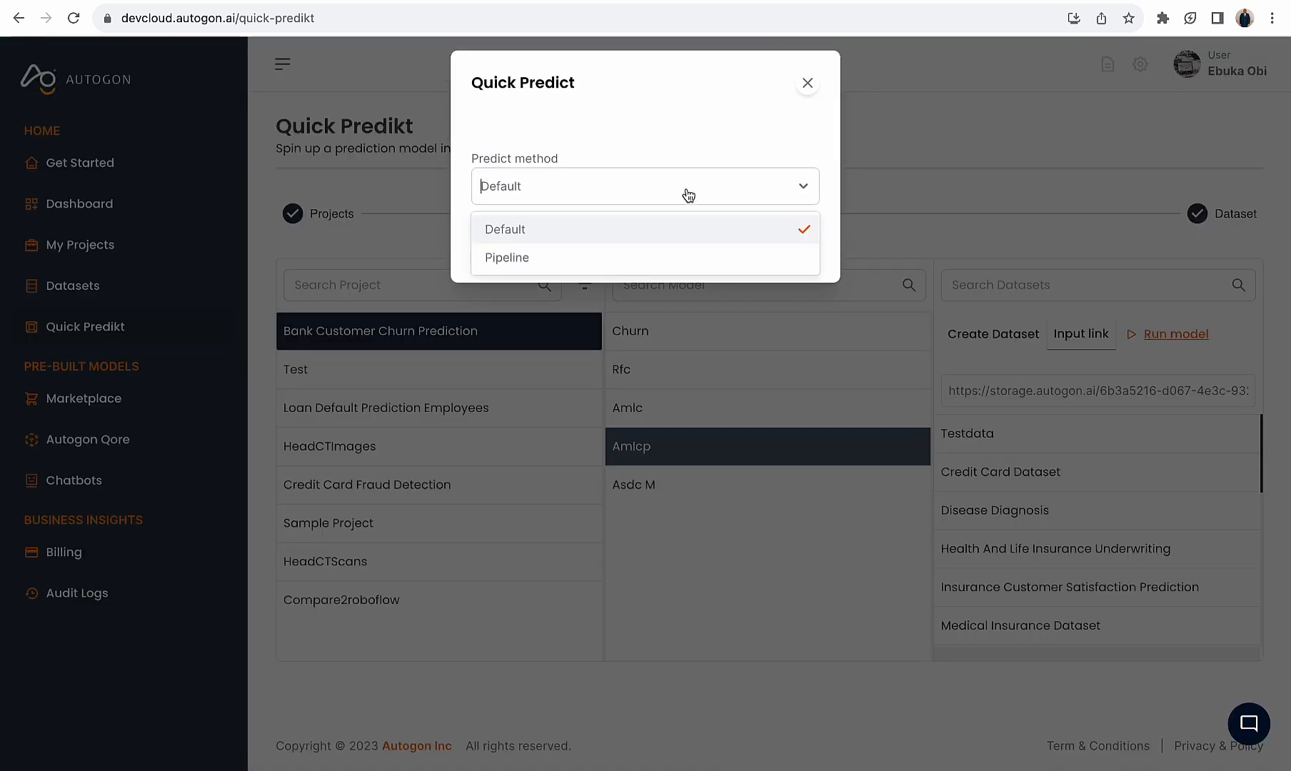
{"action": "left_click", "coordinate": [634, 257]}
{"action": "left_click", "coordinate": [632, 279]}
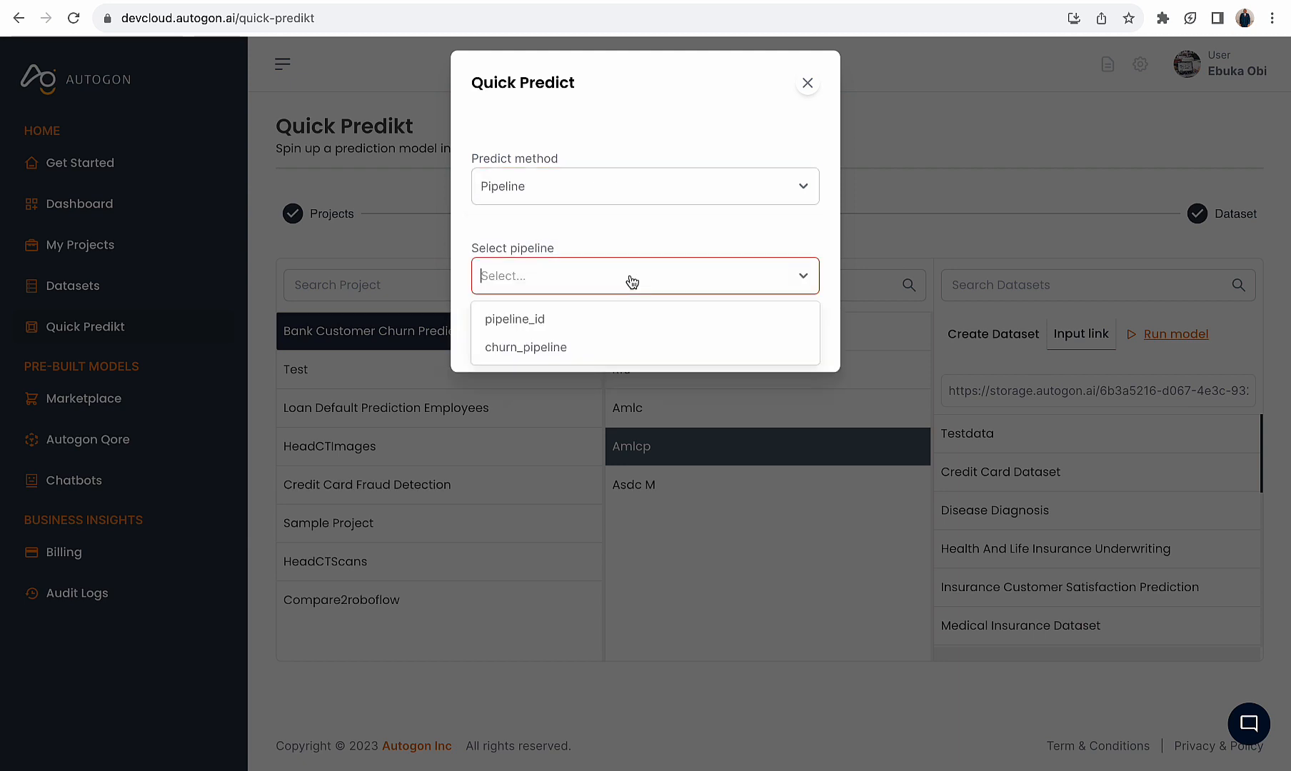
{"action": "left_click", "coordinate": [621, 317]}
{"action": "left_click", "coordinate": [629, 336]}
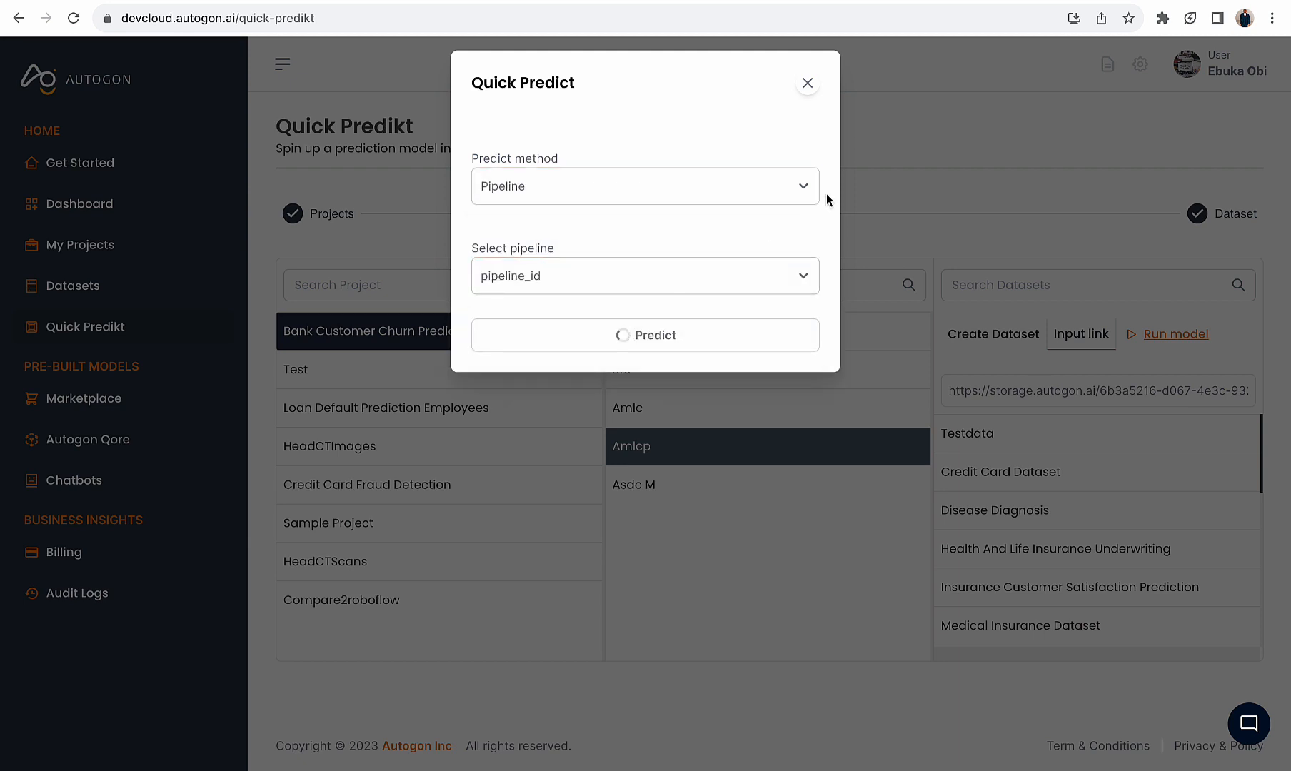
{"action": "left_click", "coordinate": [967, 0]}
{"action": "left_click", "coordinate": [495, 573]}
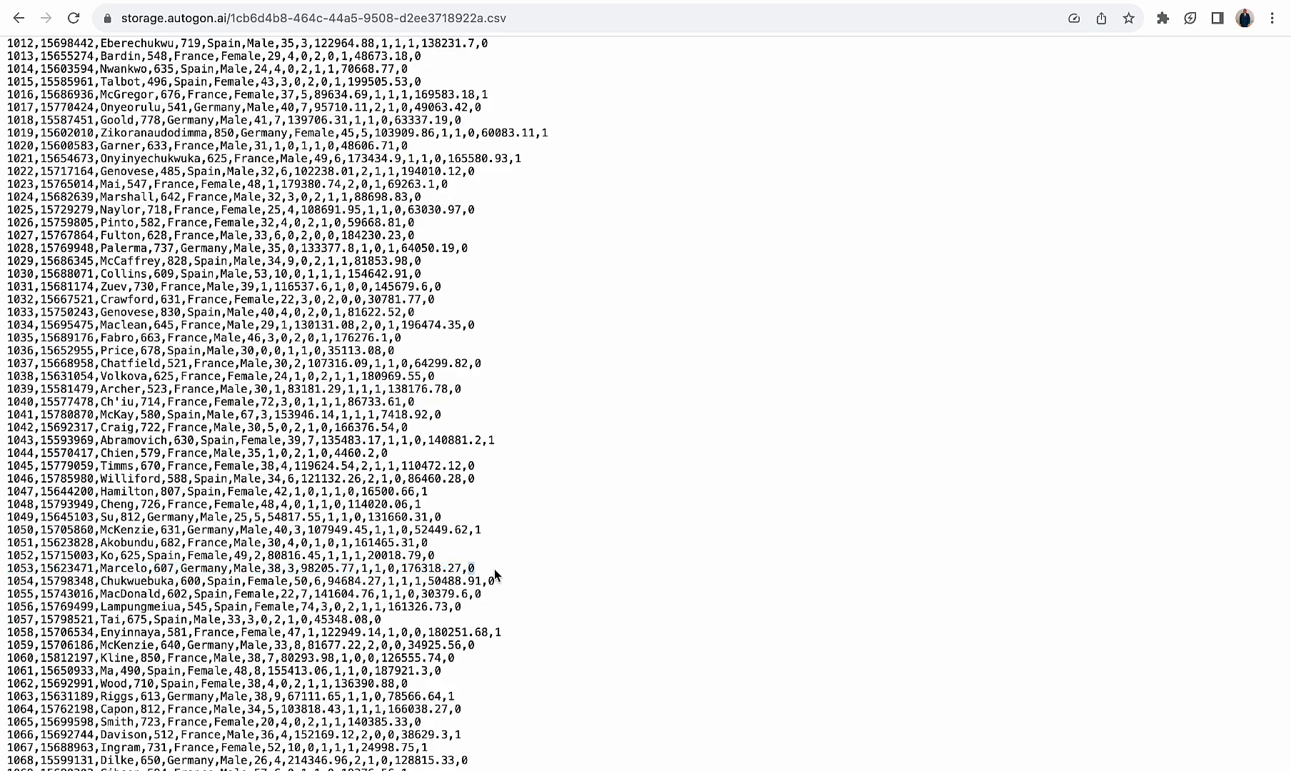
Rerun the linked row 1053 data through churn_pipeline, which predicts 0
{"action": "scroll", "coordinate": [412, 636], "scroll_direction": "down", "scroll_amount": 1}
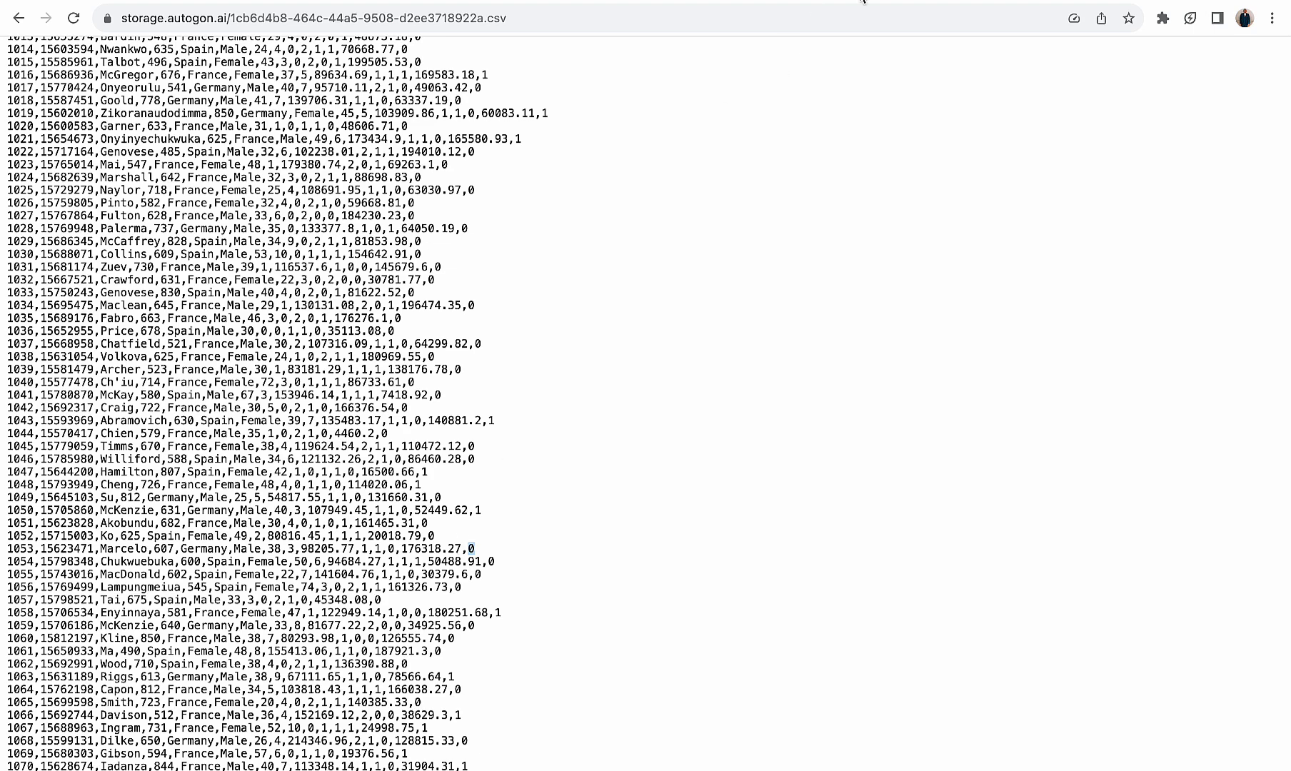
{"action": "left_click", "coordinate": [930, 0]}
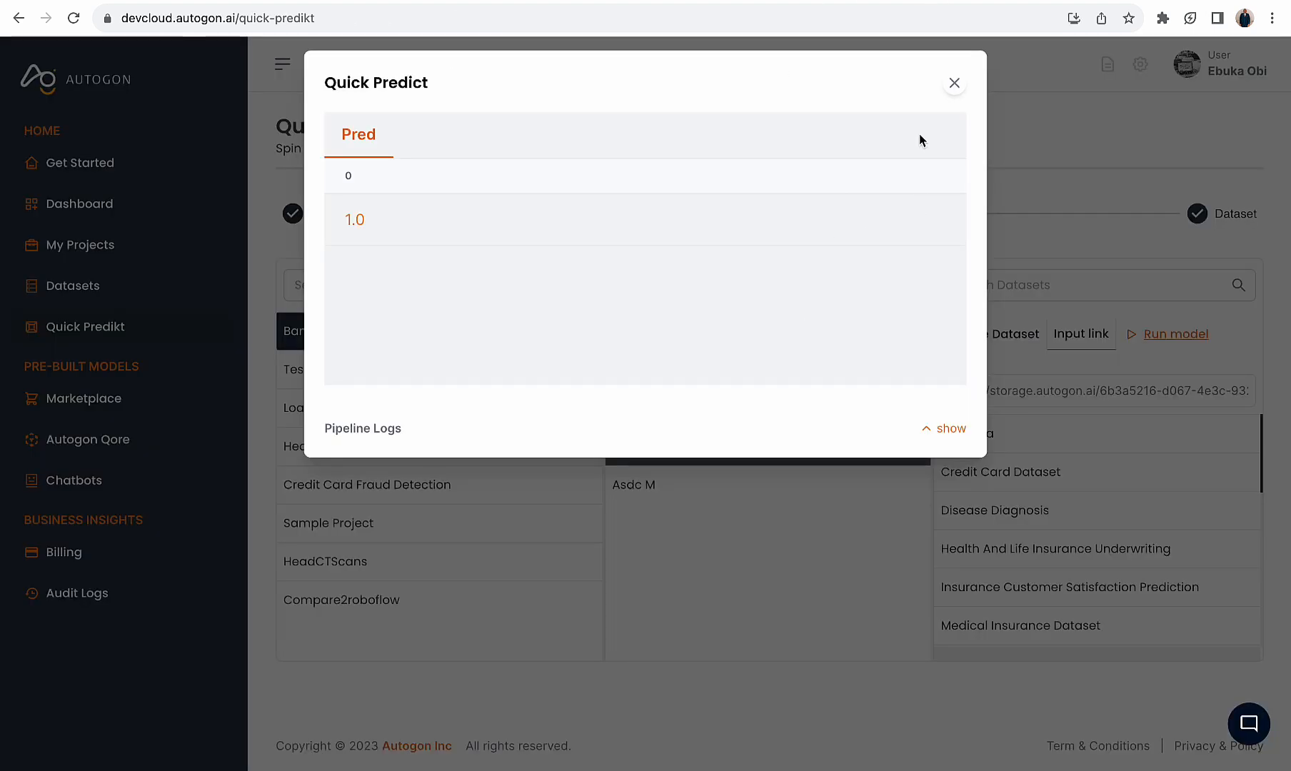
{"action": "left_click", "coordinate": [955, 83]}
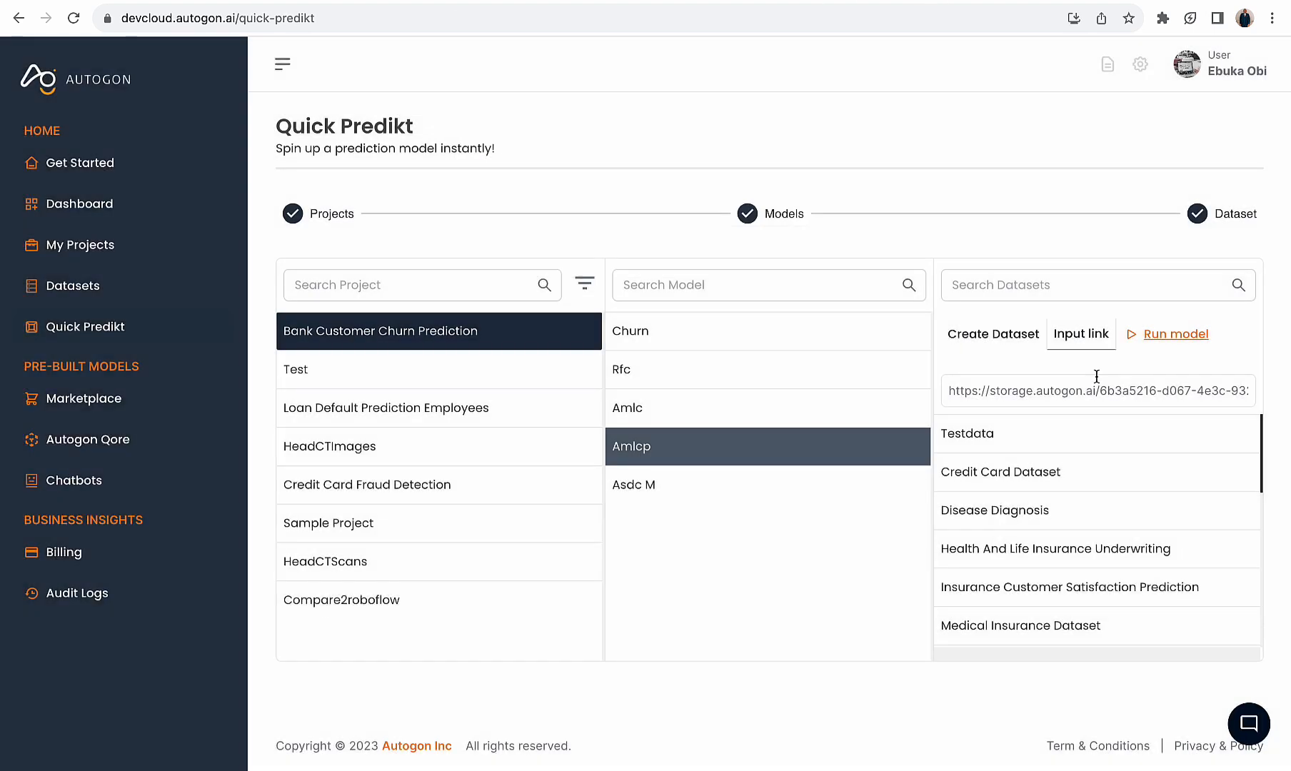
{"action": "left_click", "coordinate": [1161, 334]}
{"action": "left_click", "coordinate": [648, 194]}
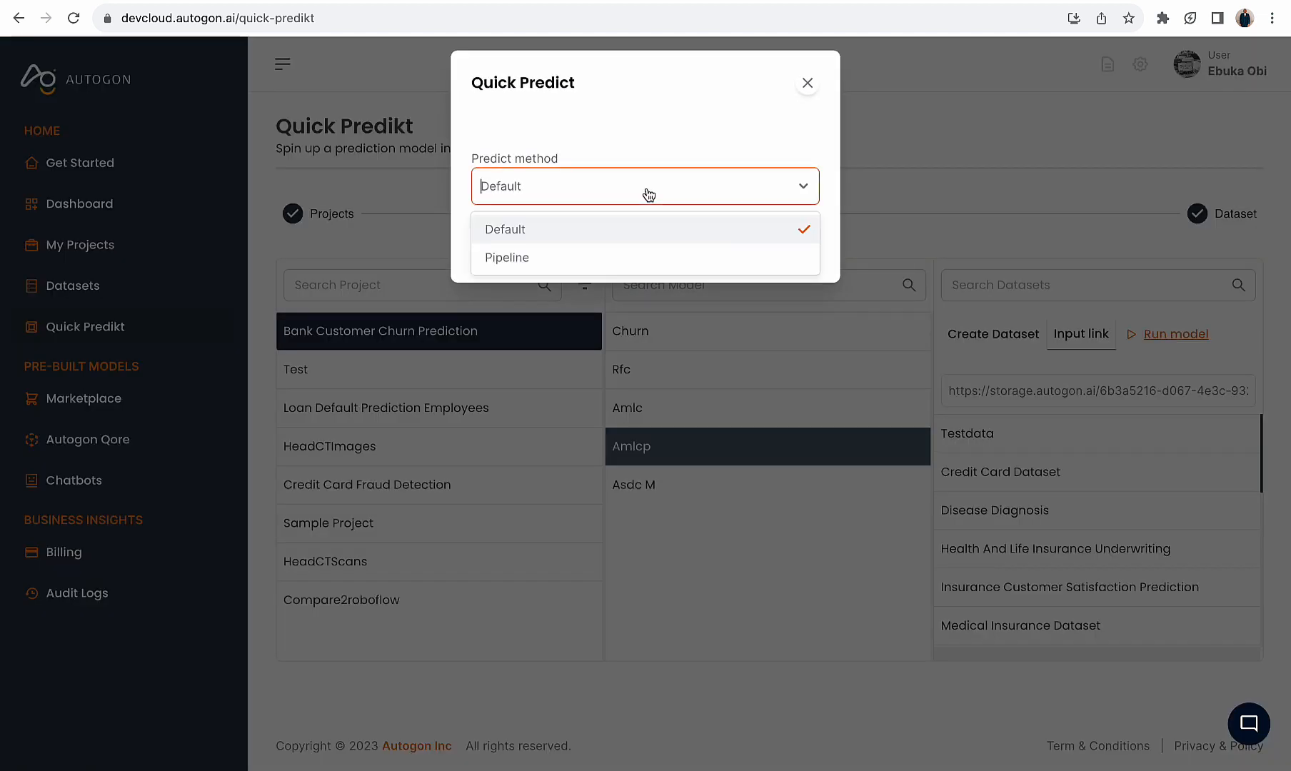
{"action": "left_click", "coordinate": [580, 258]}
{"action": "left_click", "coordinate": [583, 272]}
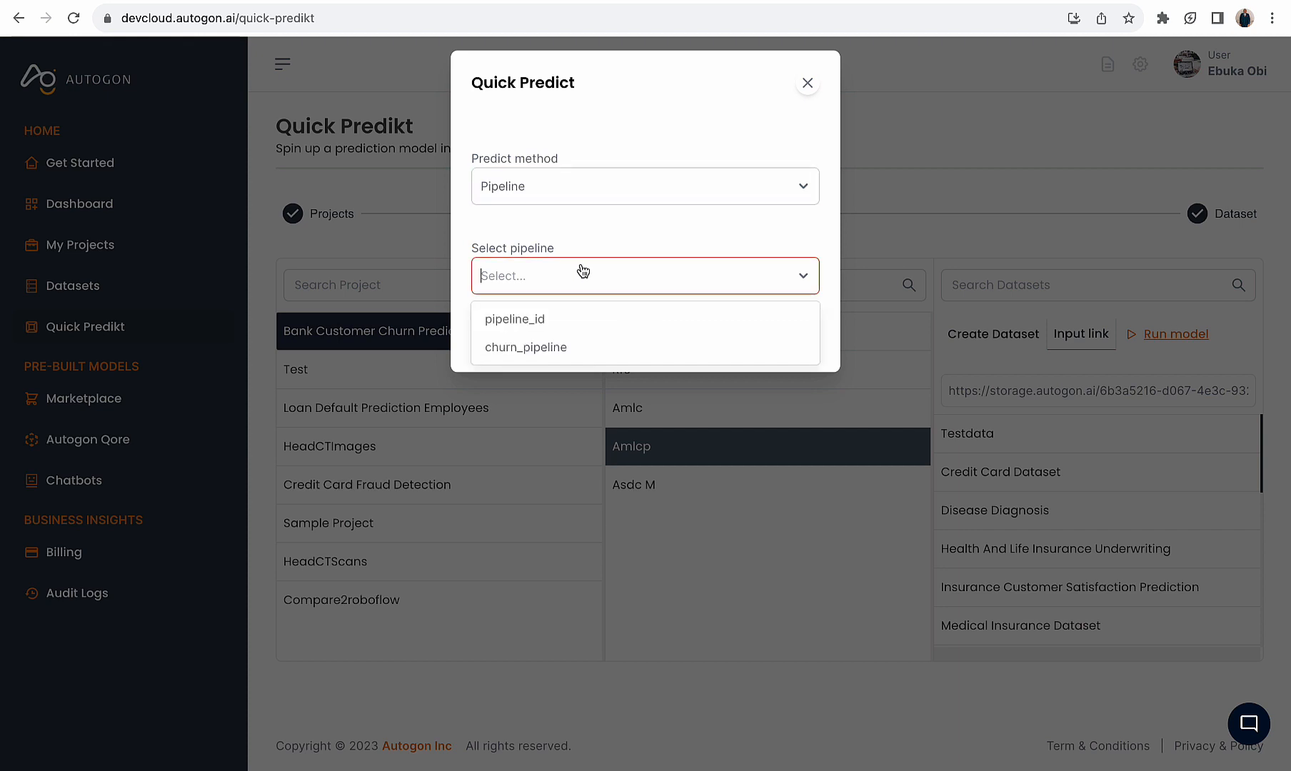
{"action": "left_click", "coordinate": [565, 347]}
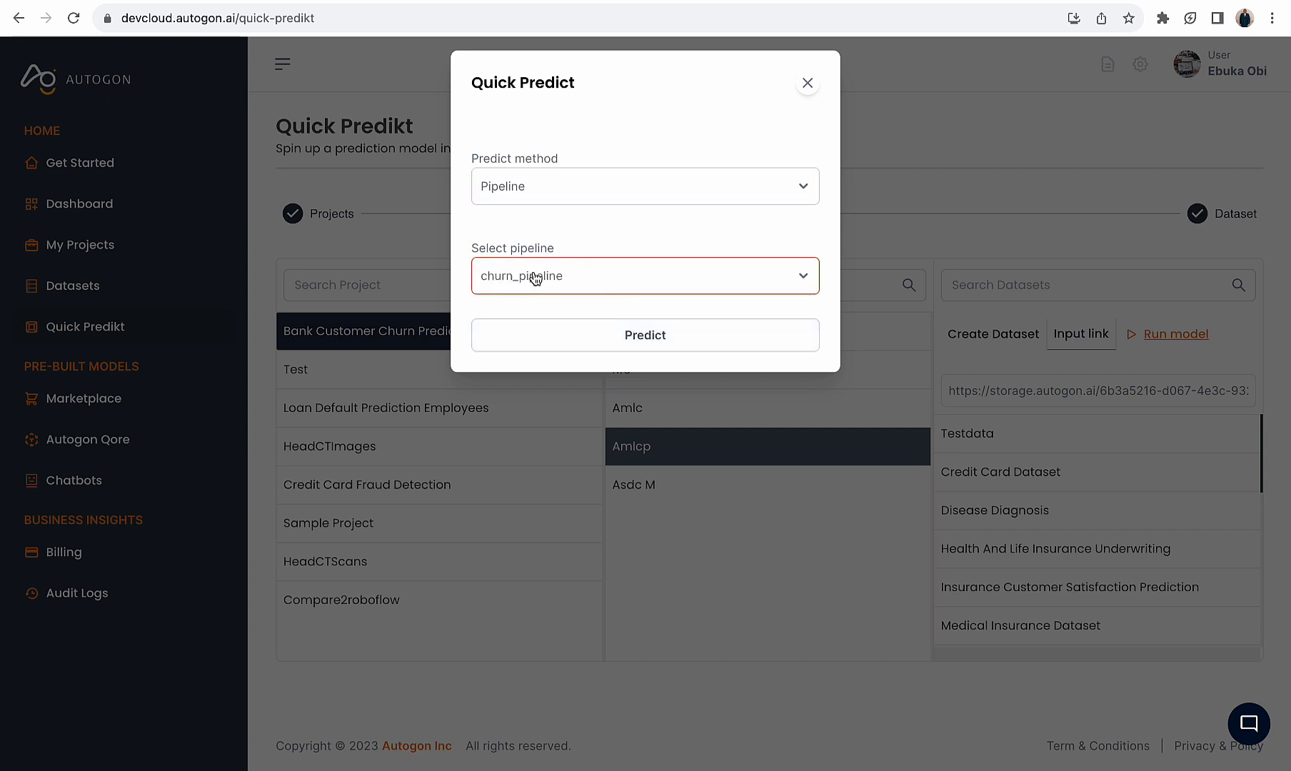
{"action": "left_click", "coordinate": [616, 340]}
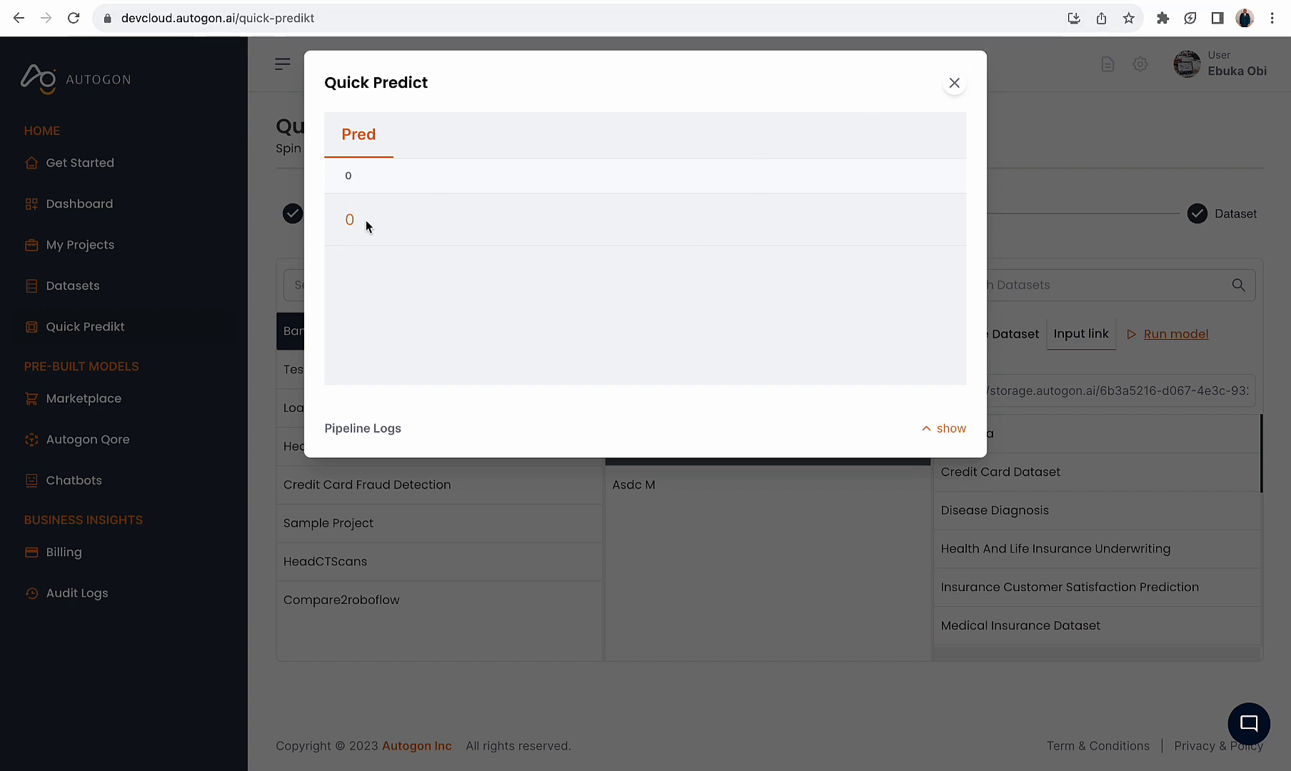
{"action": "key", "text": "ctrl+Tab"}
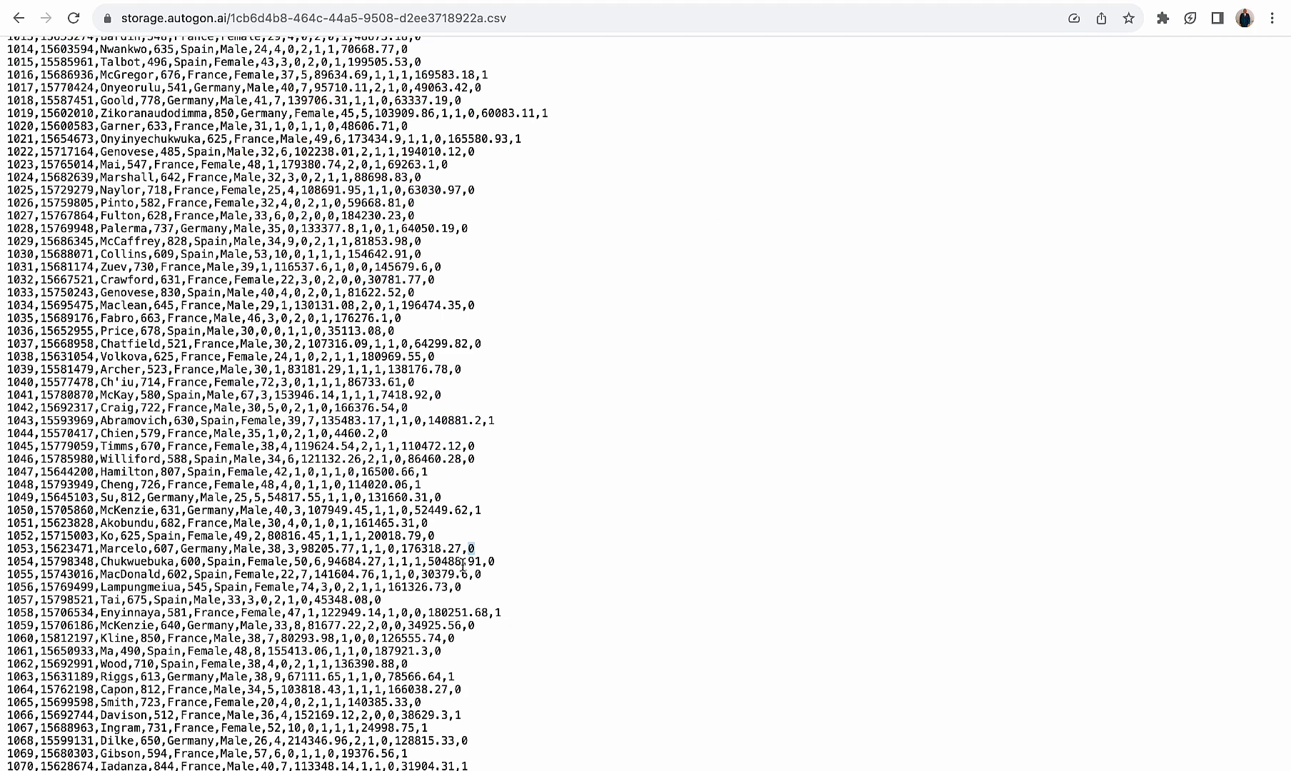
Select CSV row 1063 and dismiss the churn_pipeline result on Quick Predikt
{"action": "left_click_drag", "start_coordinate": [442, 676], "coordinate": [8, 675]}
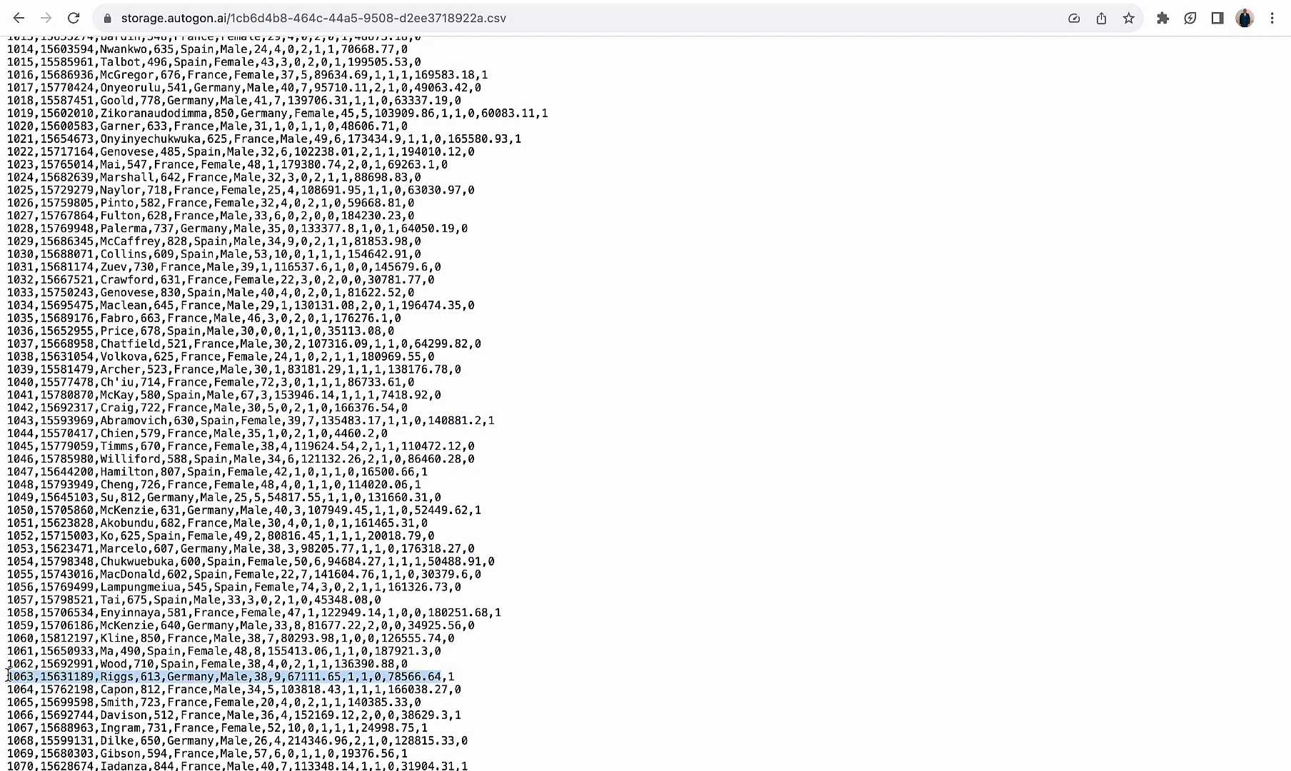
{"action": "key", "text": "ctrl+shift+Tab"}
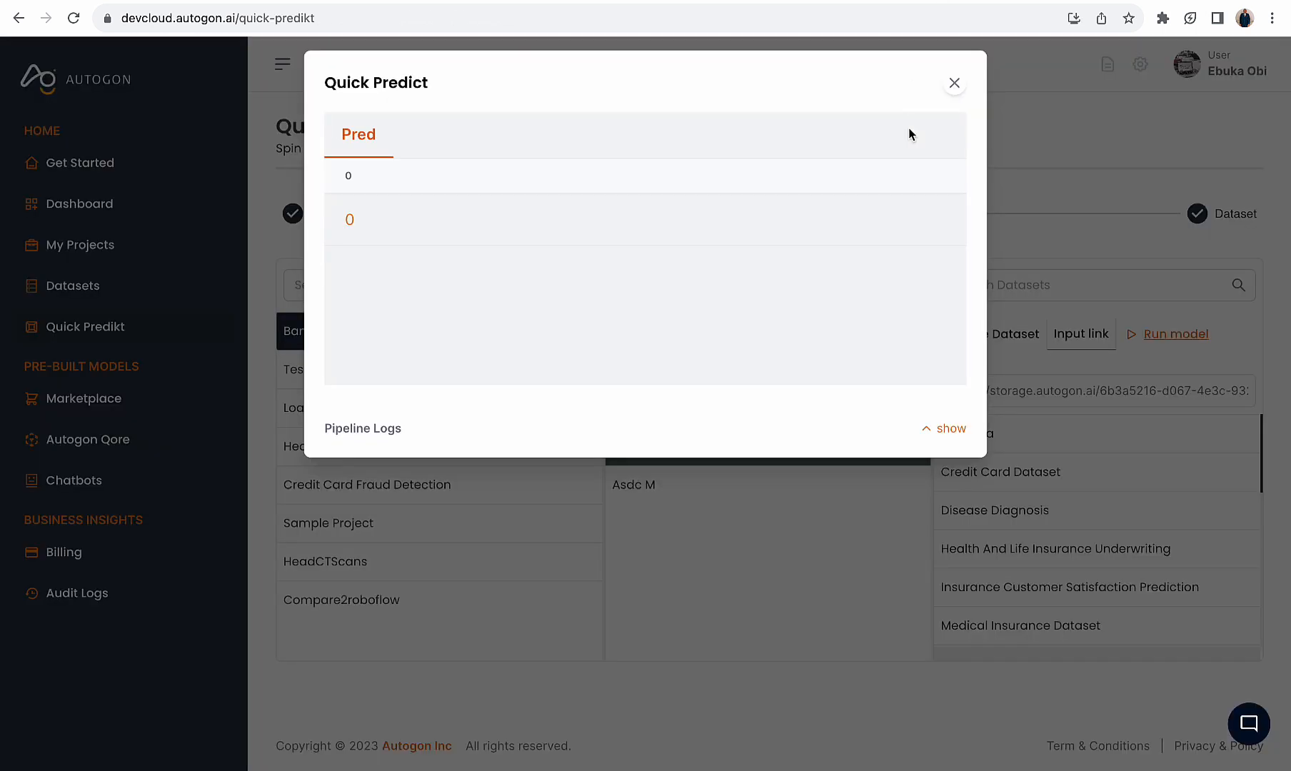
{"action": "left_click", "coordinate": [954, 83]}
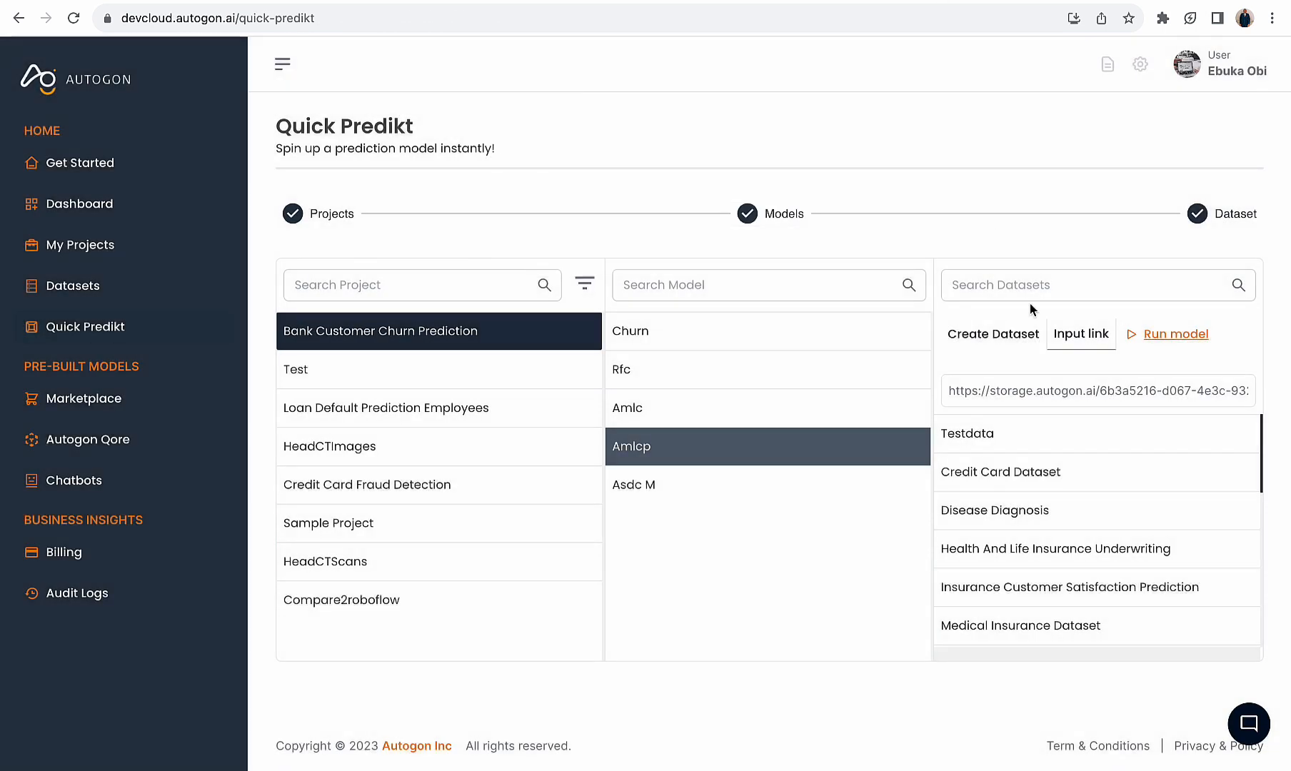
Generate a one-row dataset (dimension 1) from row 1063 and copy its link
{"action": "left_click", "coordinate": [1007, 336]}
{"action": "left_click", "coordinate": [649, 211]}
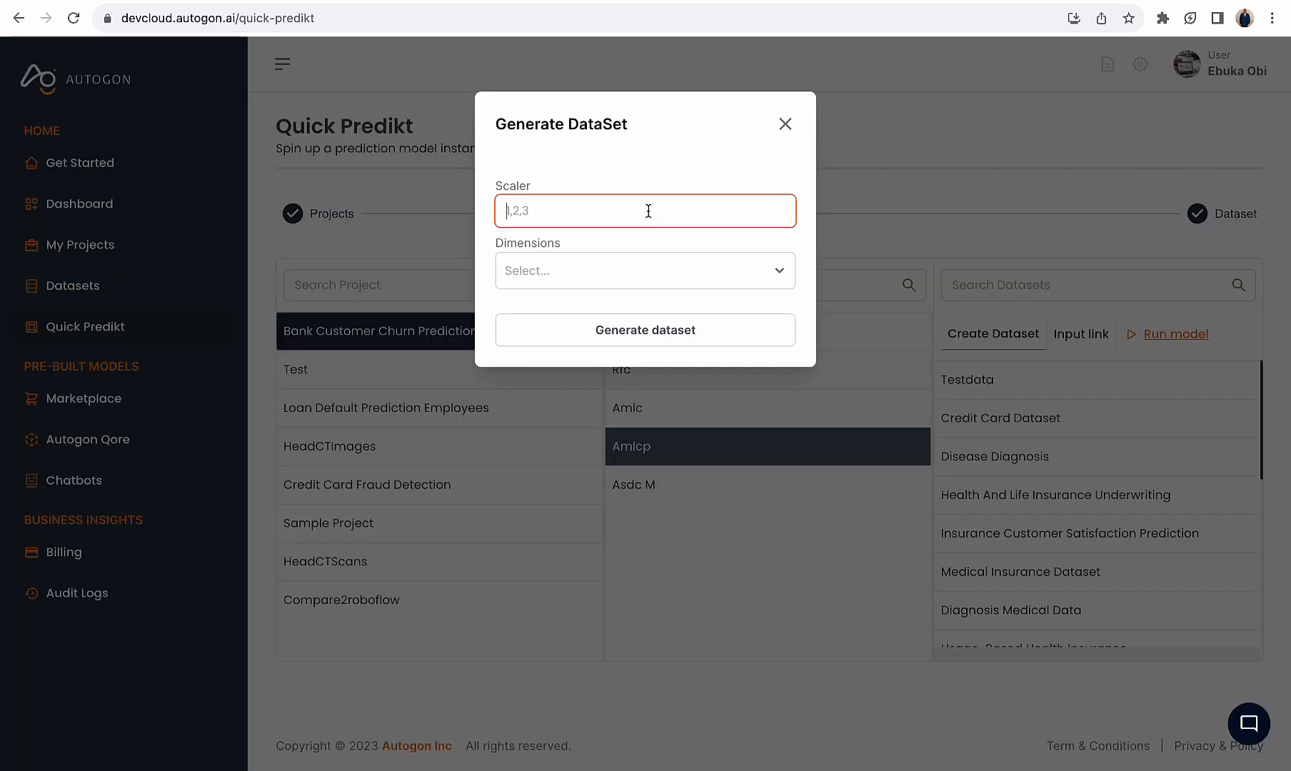
{"action": "key", "text": "ctrl+v"}
{"action": "left_click", "coordinate": [637, 274]}
{"action": "left_click", "coordinate": [617, 311]}
{"action": "left_click", "coordinate": [618, 336]}
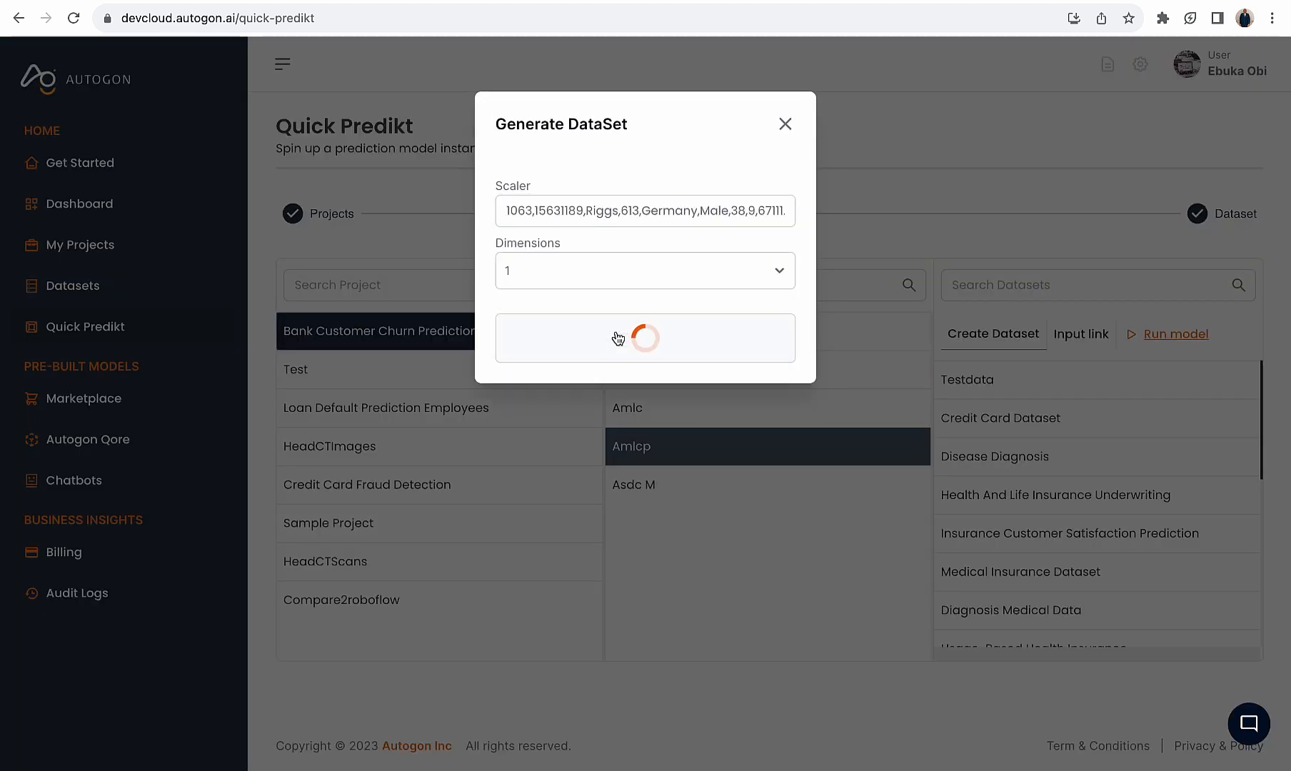
{"action": "left_click", "coordinate": [653, 196]}
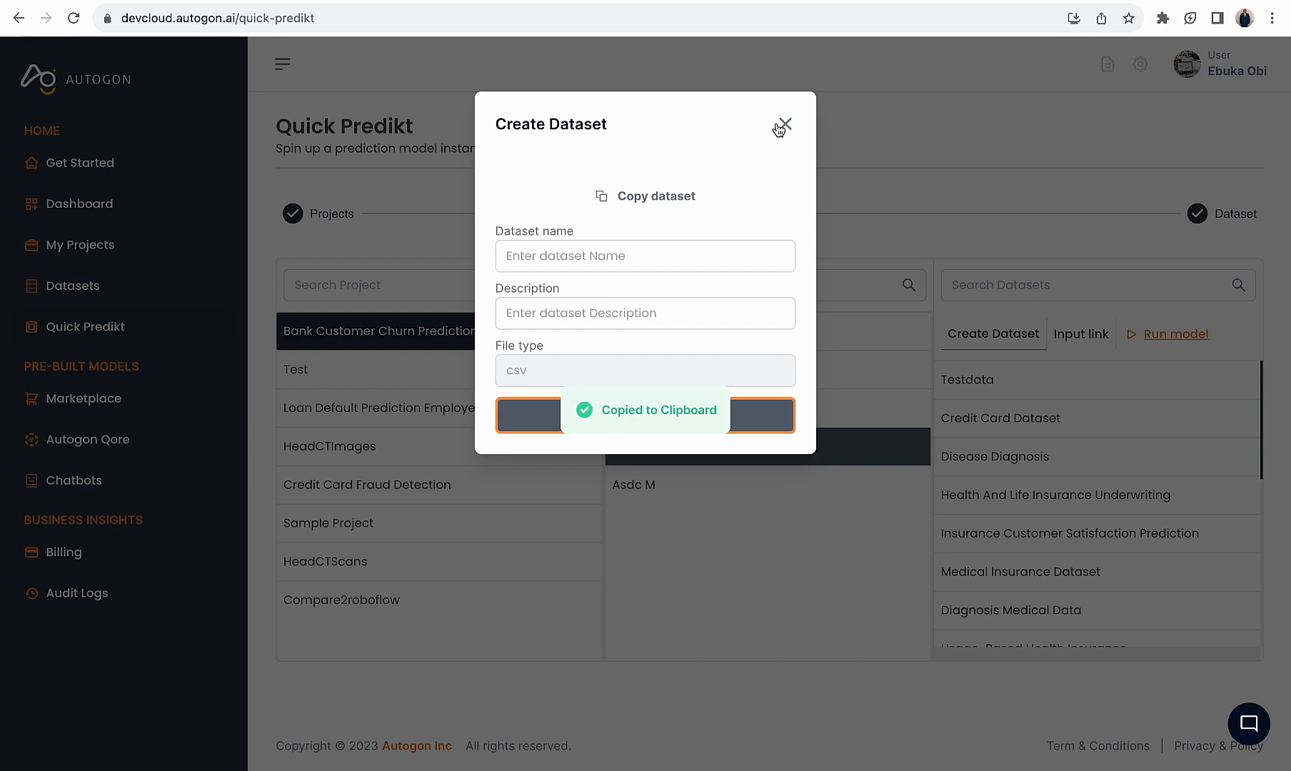
{"action": "left_click", "coordinate": [779, 128]}
Set the copied link as Input link and predict via pipeline_id, getting 0
{"action": "left_click", "coordinate": [1077, 333]}
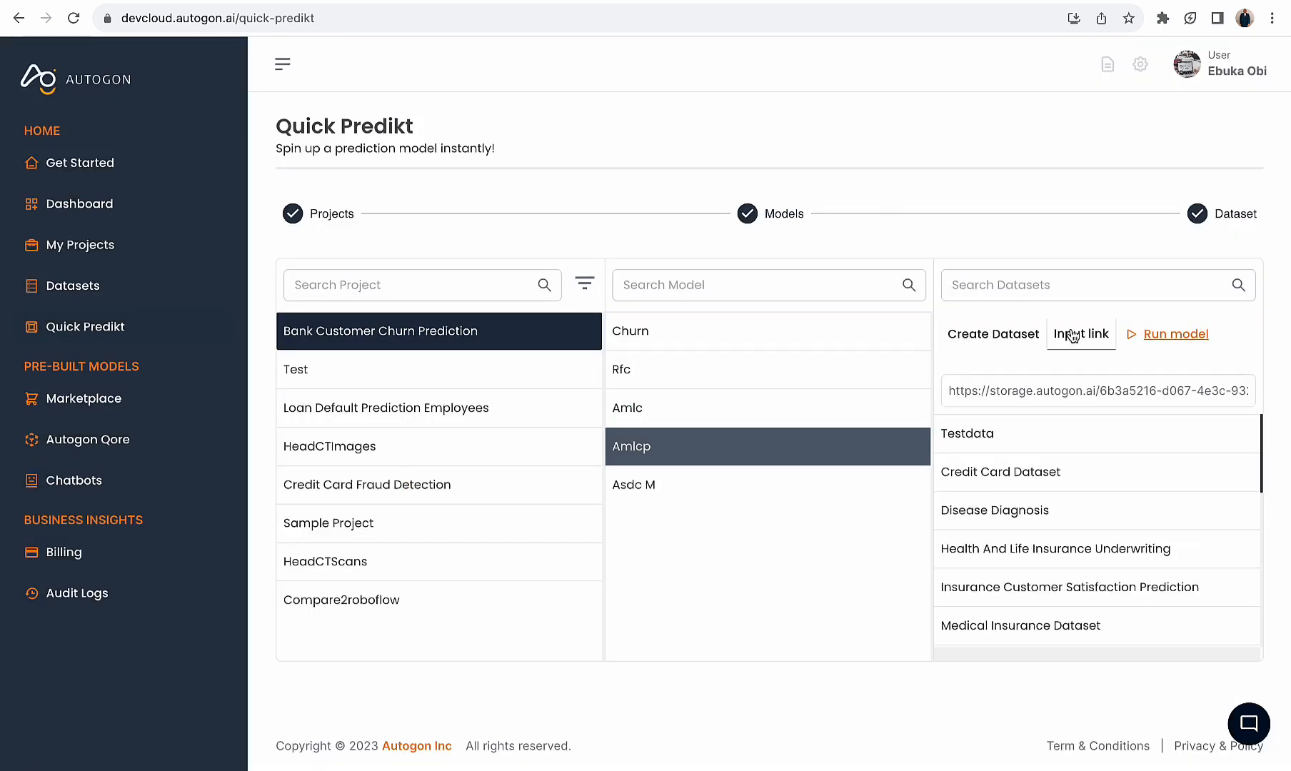
{"action": "triple_click", "coordinate": [1000, 387]}
{"action": "key", "text": "super+v"}
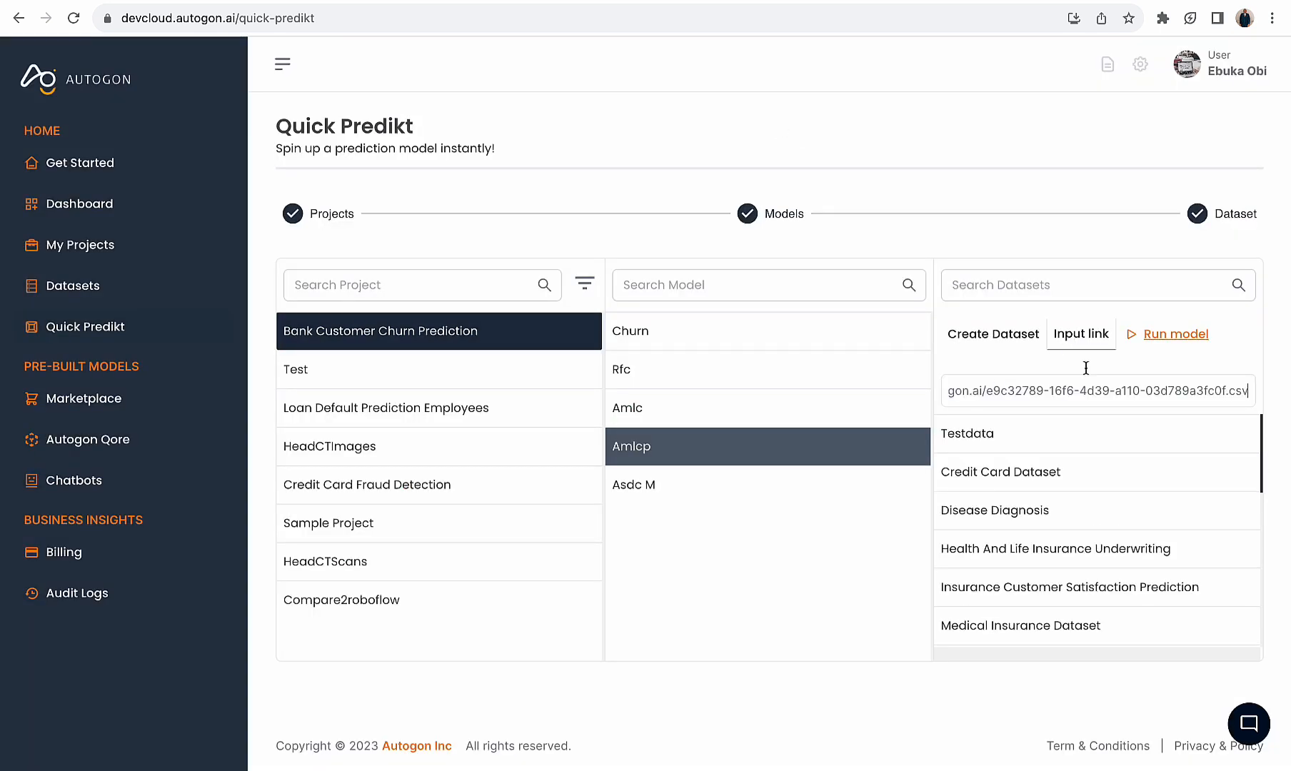
{"action": "left_click", "coordinate": [1177, 335]}
{"action": "left_click", "coordinate": [599, 189]}
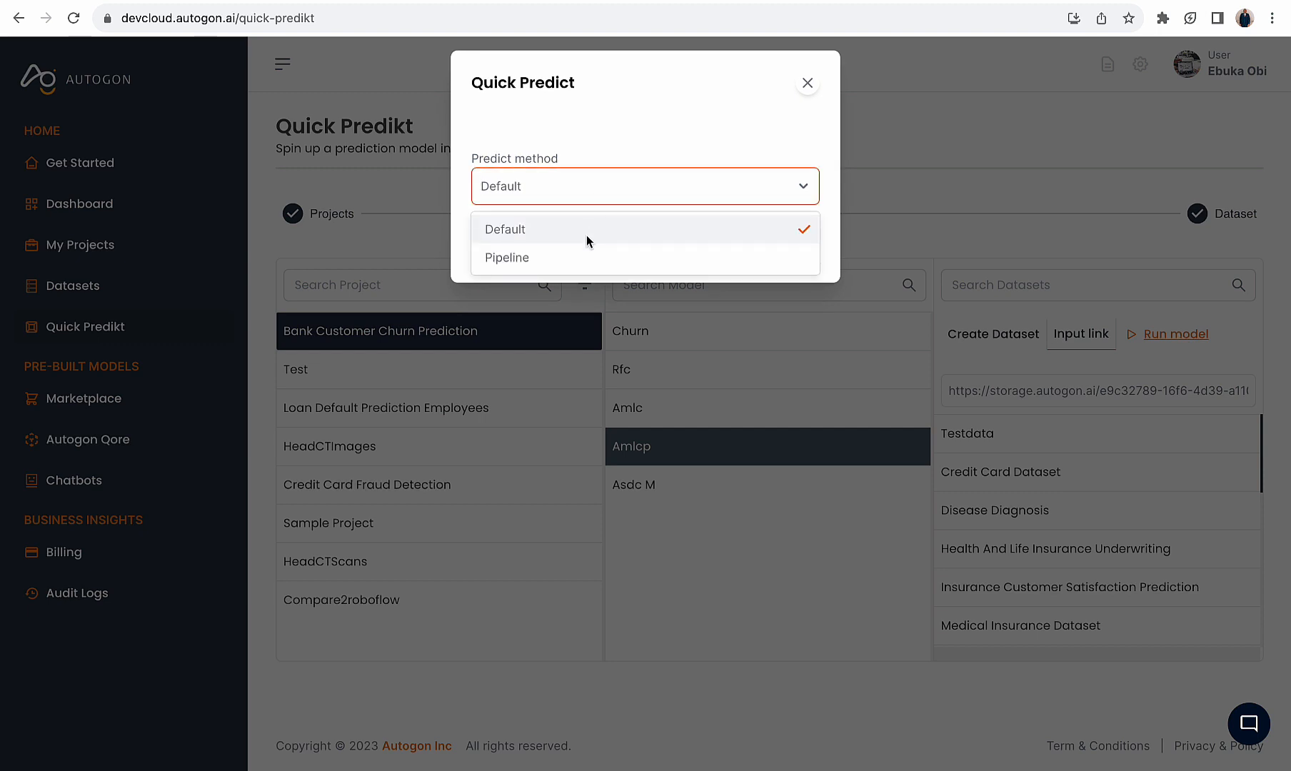
{"action": "left_click", "coordinate": [587, 256]}
{"action": "left_click", "coordinate": [577, 276]}
{"action": "left_click", "coordinate": [565, 319]}
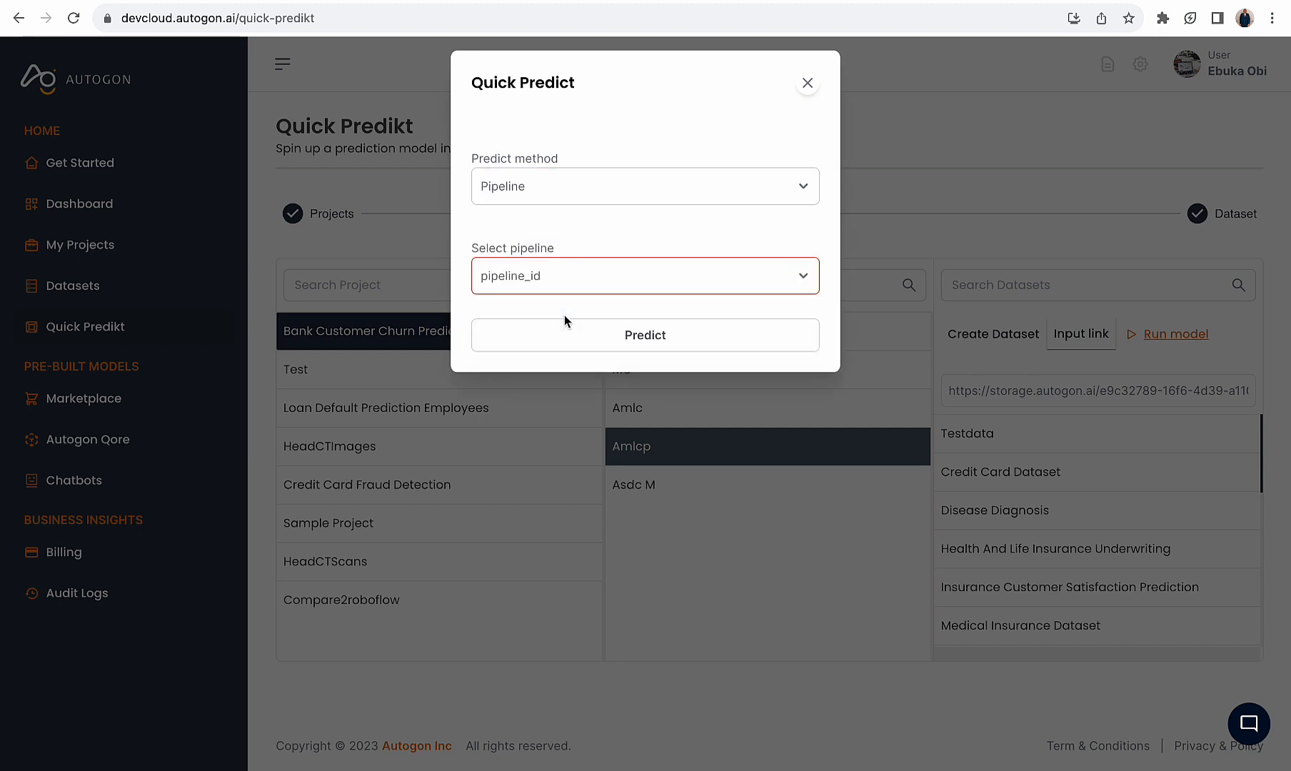
{"action": "left_click", "coordinate": [613, 335]}
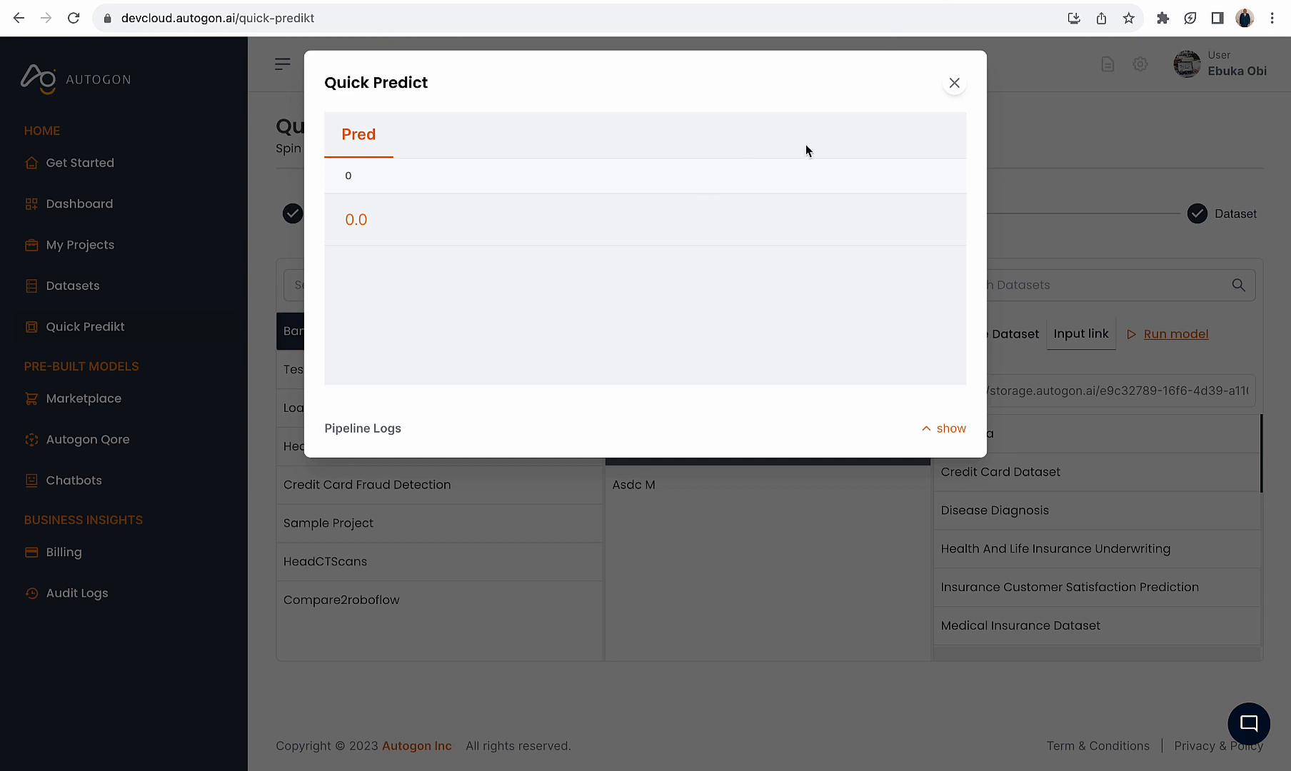
Rerun the same linked data through churn_pipeline, also predicting 0
{"action": "left_click", "coordinate": [955, 83]}
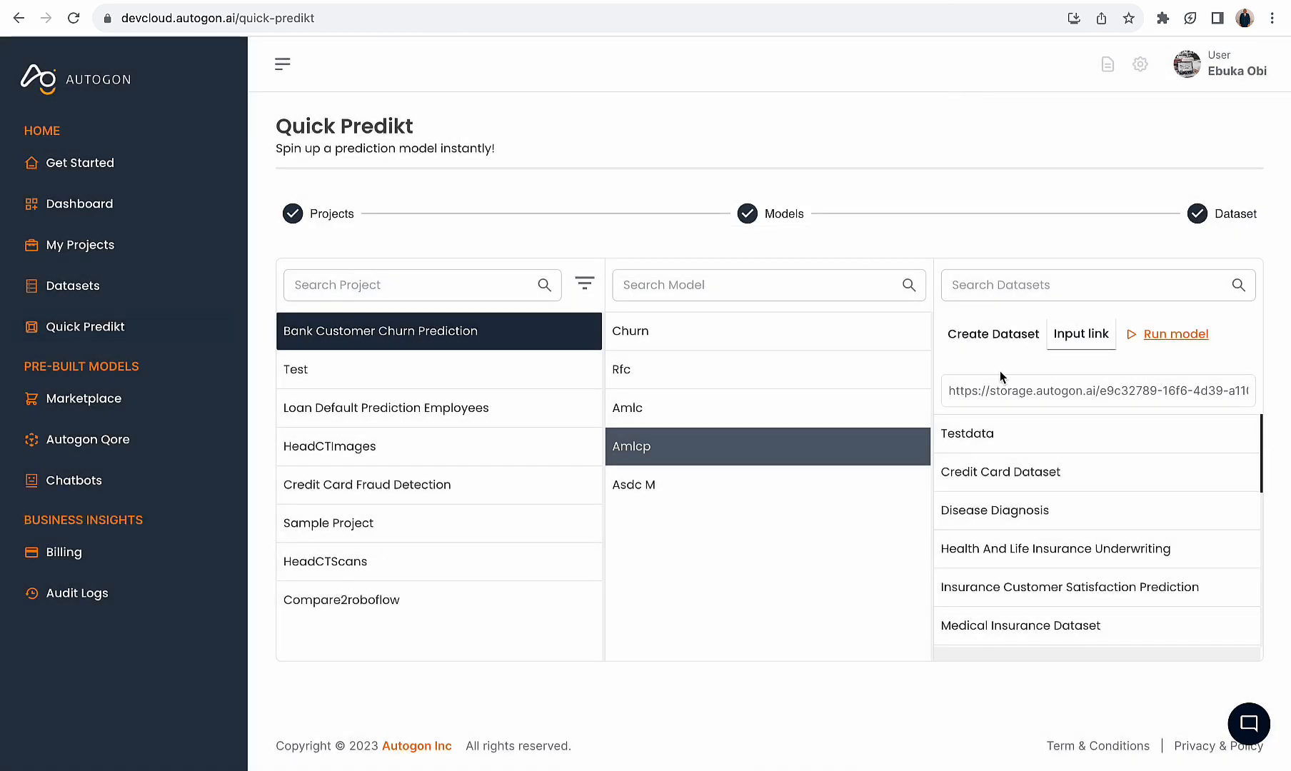
{"action": "left_click", "coordinate": [1176, 333]}
{"action": "left_click", "coordinate": [561, 192]}
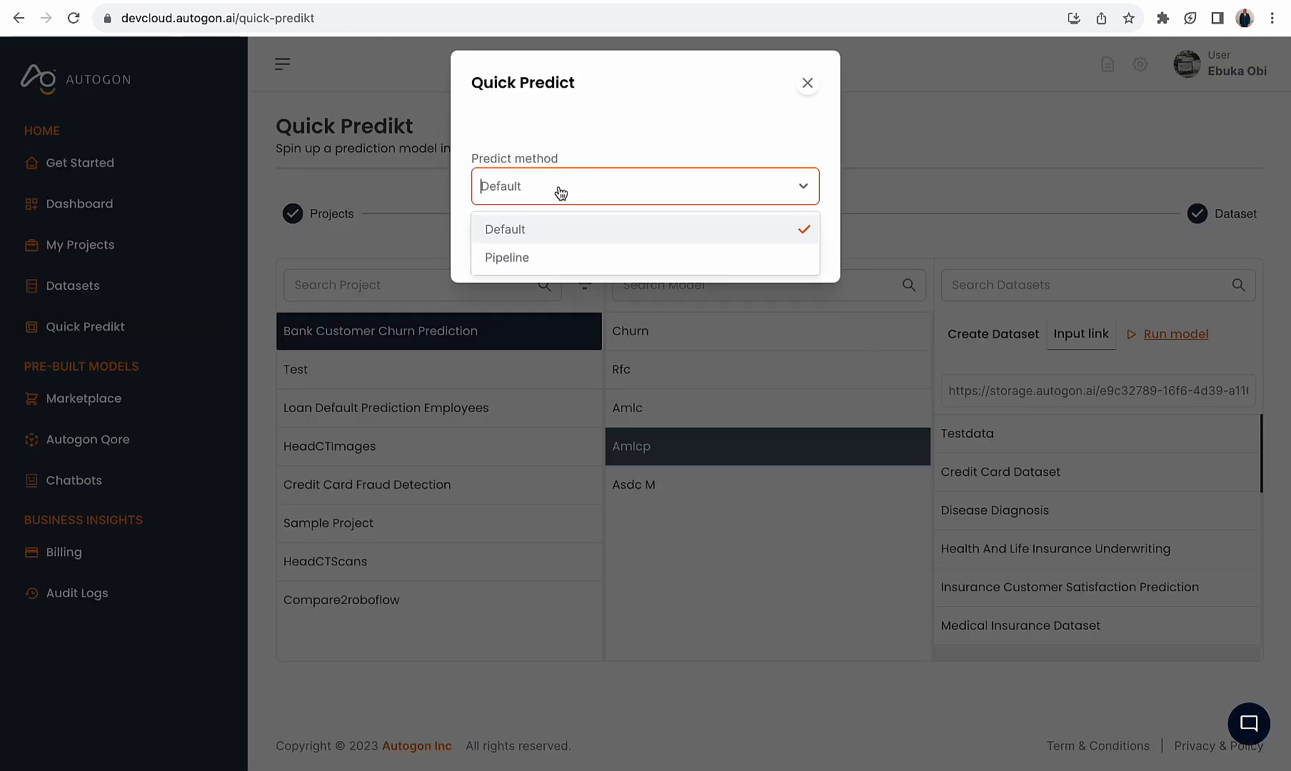
{"action": "left_click", "coordinate": [547, 256]}
{"action": "left_click", "coordinate": [565, 279]}
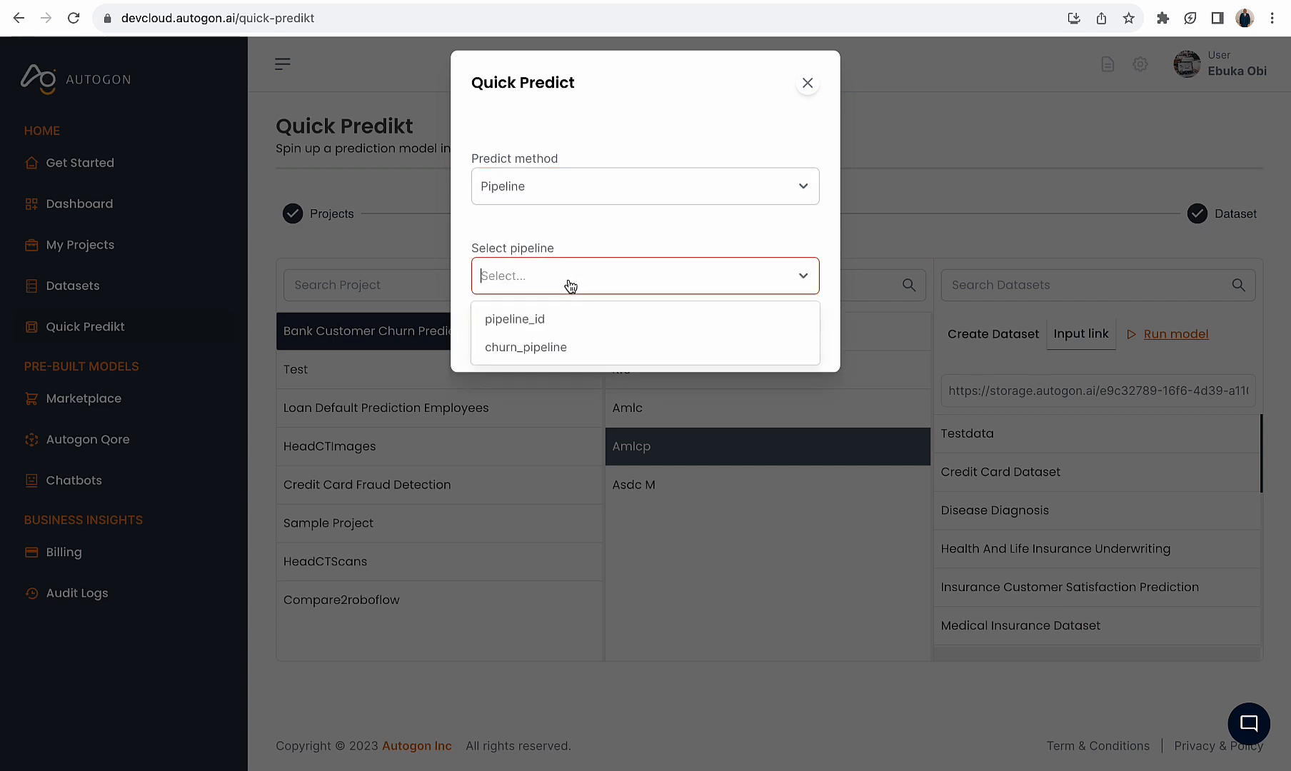
{"action": "left_click", "coordinate": [560, 347]}
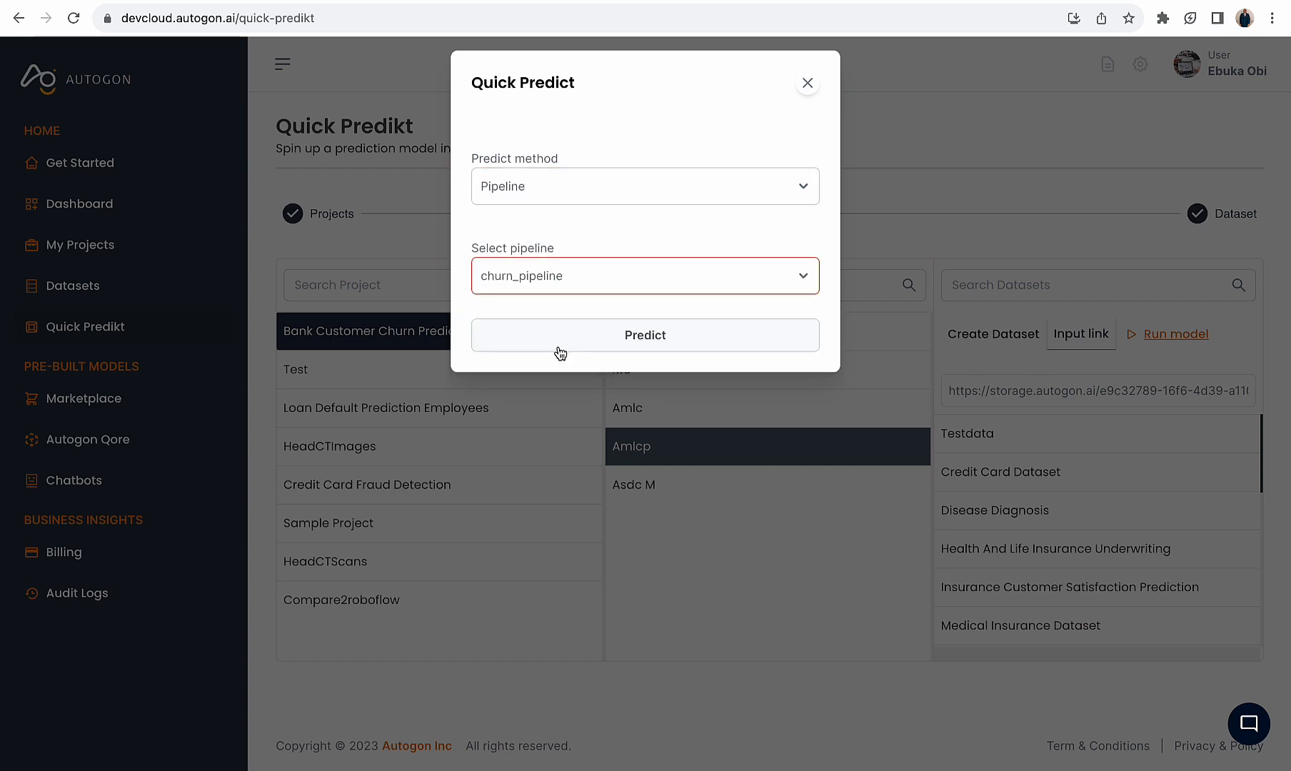
{"action": "left_click", "coordinate": [591, 336]}
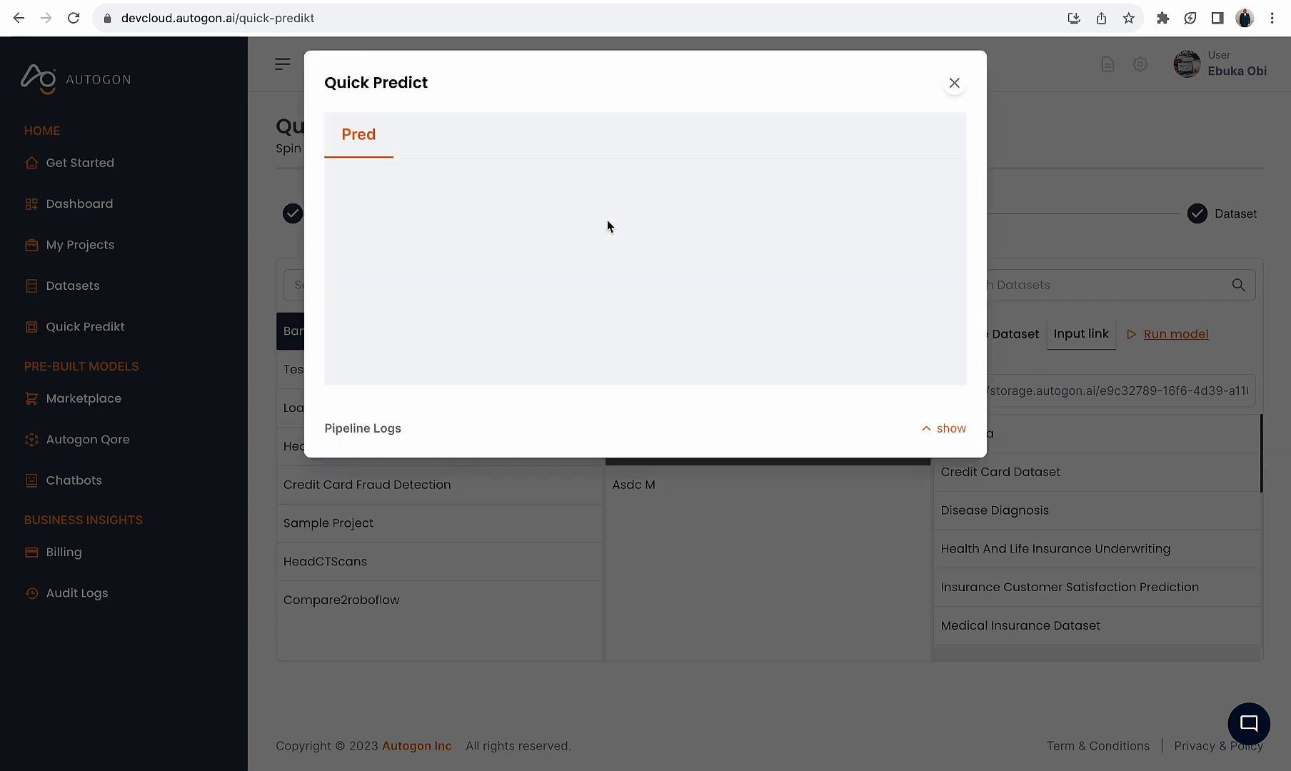
Back in the CSV, select the values of row 1099
{"action": "left_click", "coordinate": [1021, 0]}
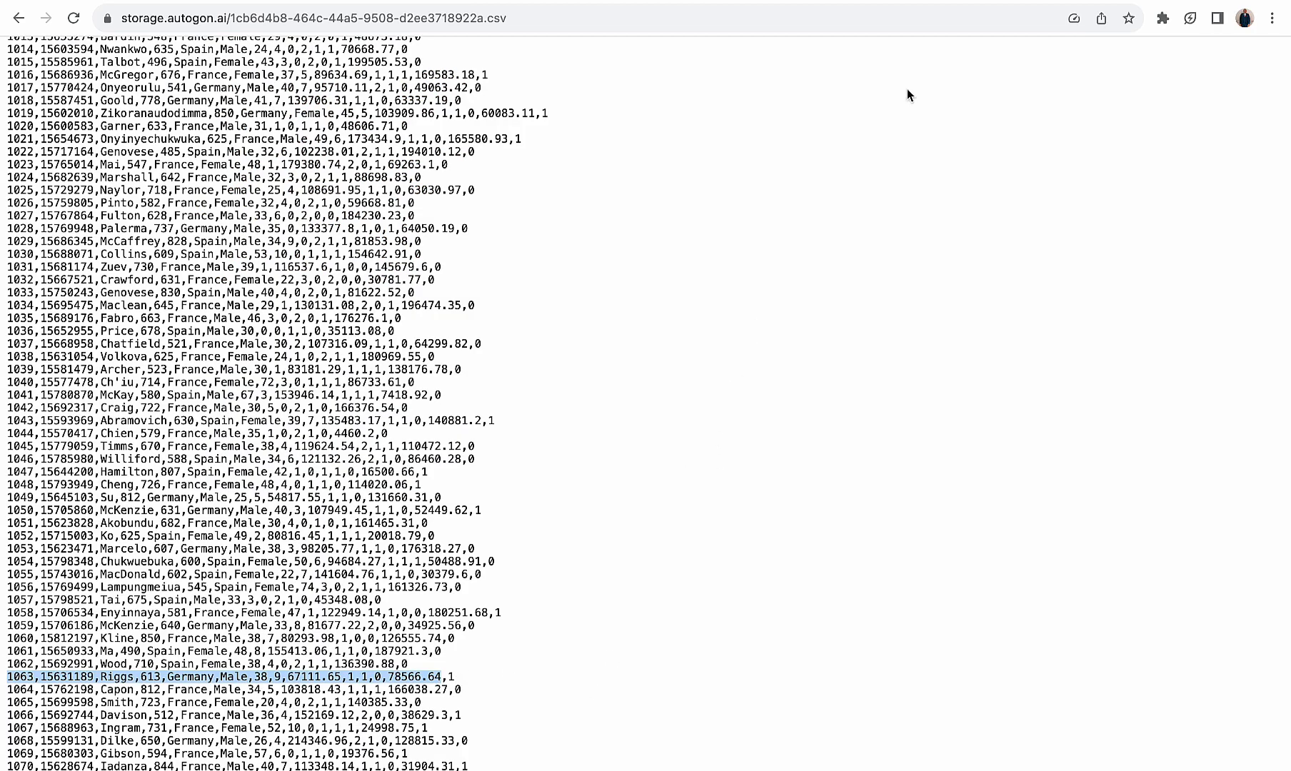
{"action": "left_click", "coordinate": [940, 1]}
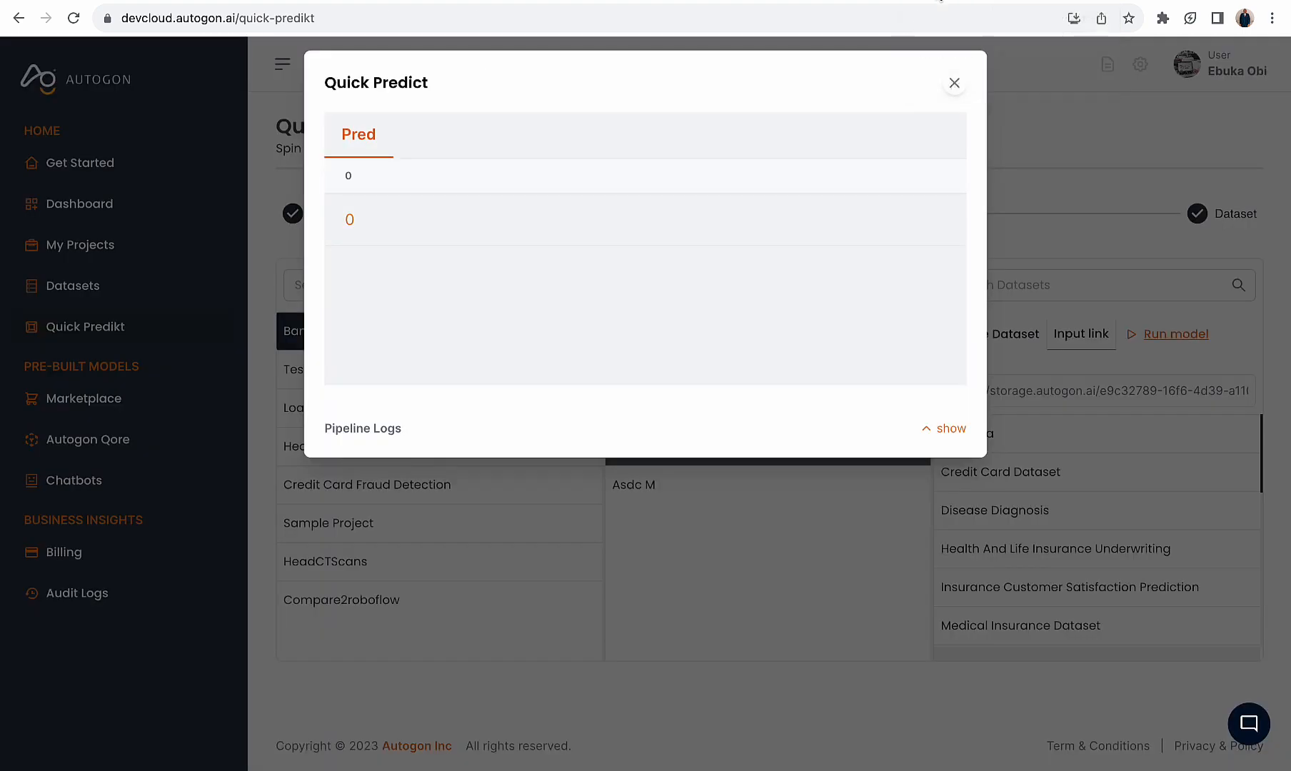
{"action": "left_click", "coordinate": [1013, 0]}
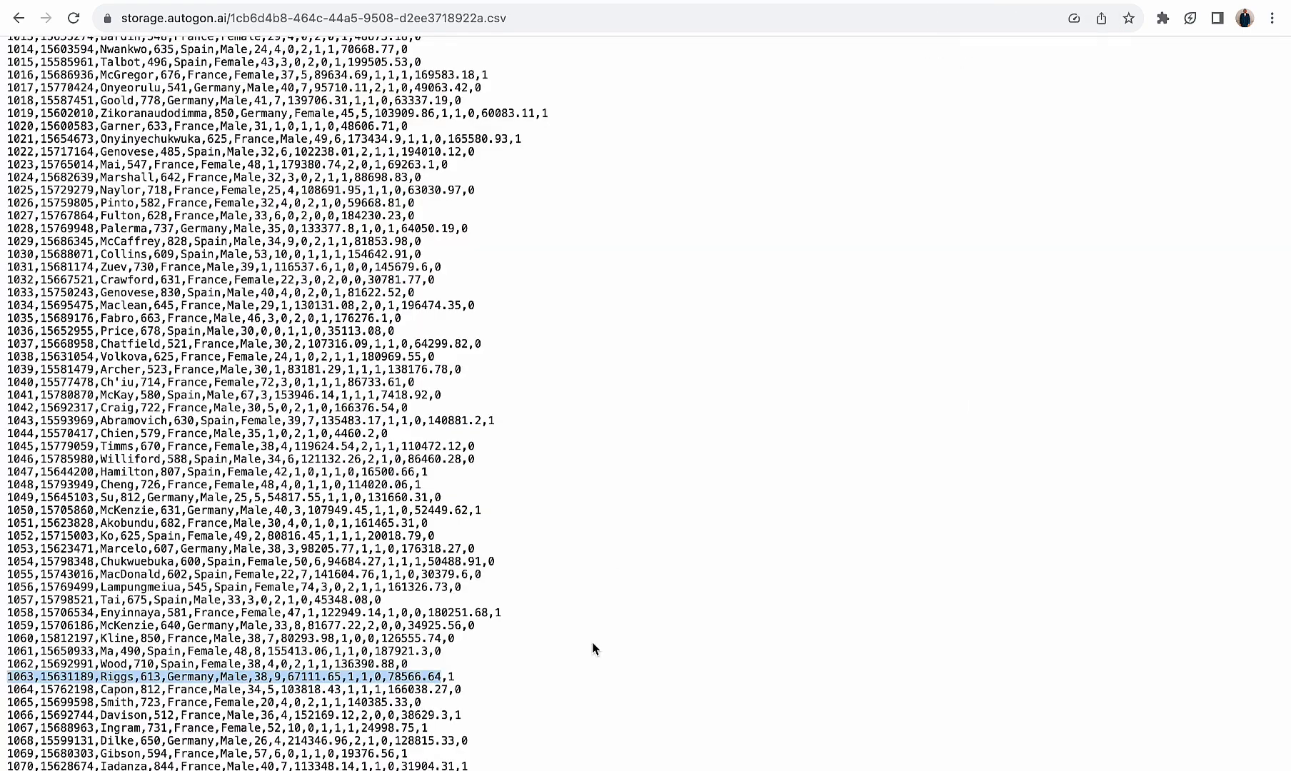
{"action": "scroll", "coordinate": [592, 667], "scroll_direction": "down", "scroll_amount": 5}
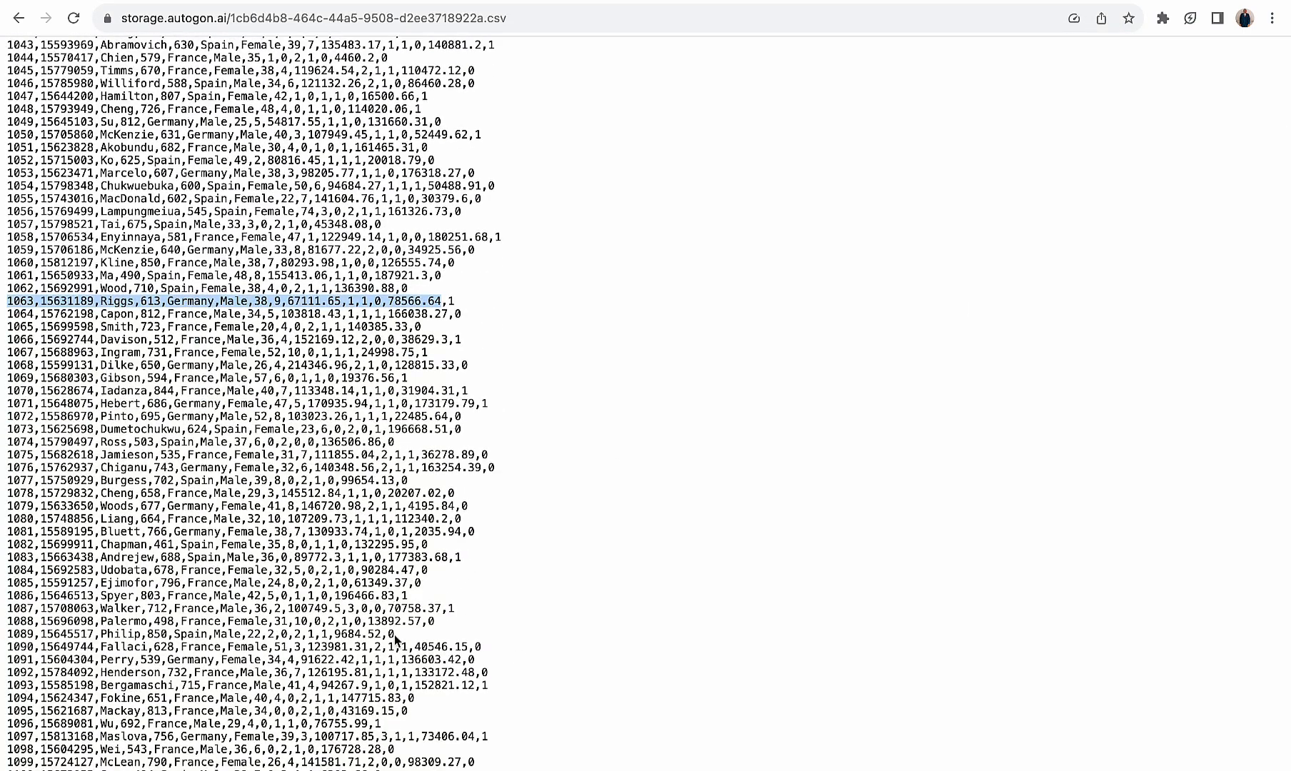
{"action": "scroll", "coordinate": [429, 614], "scroll_direction": "down", "scroll_amount": 2}
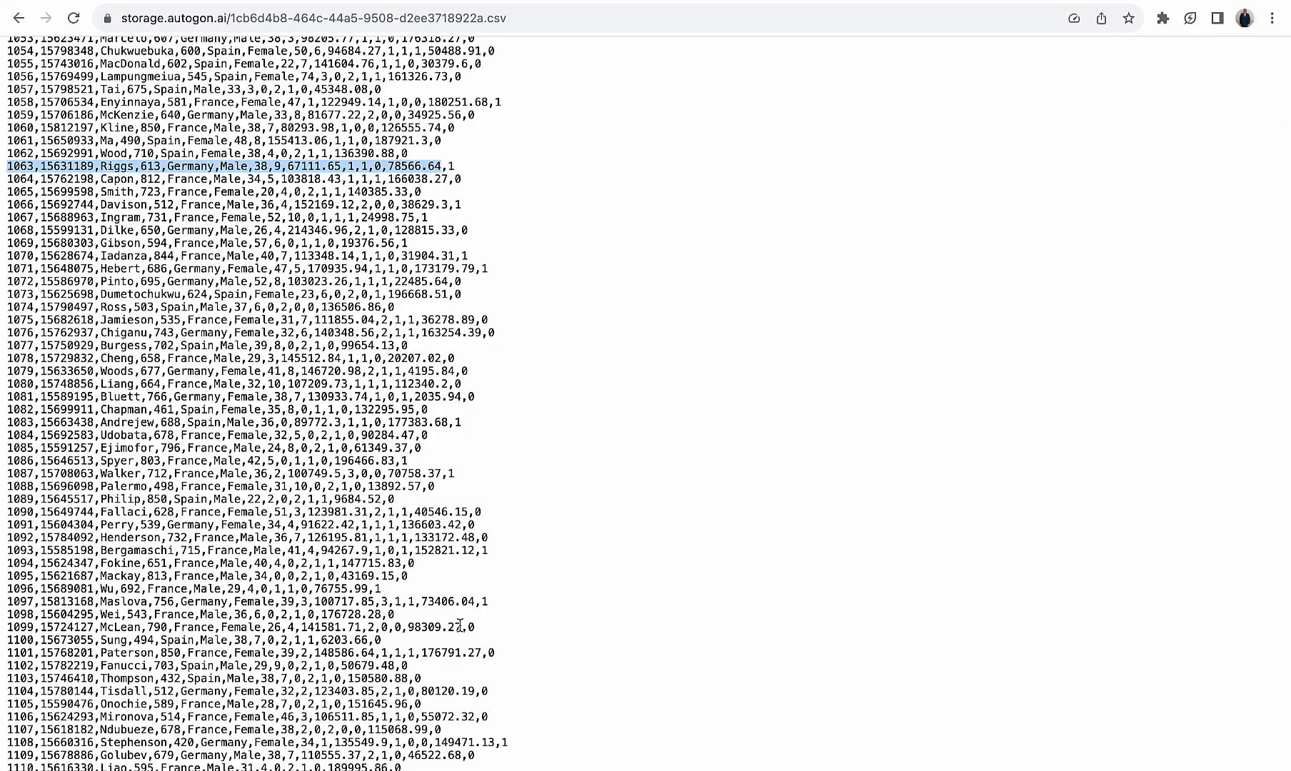
{"action": "left_click_drag", "start_coordinate": [461, 627], "coordinate": [8, 626]}
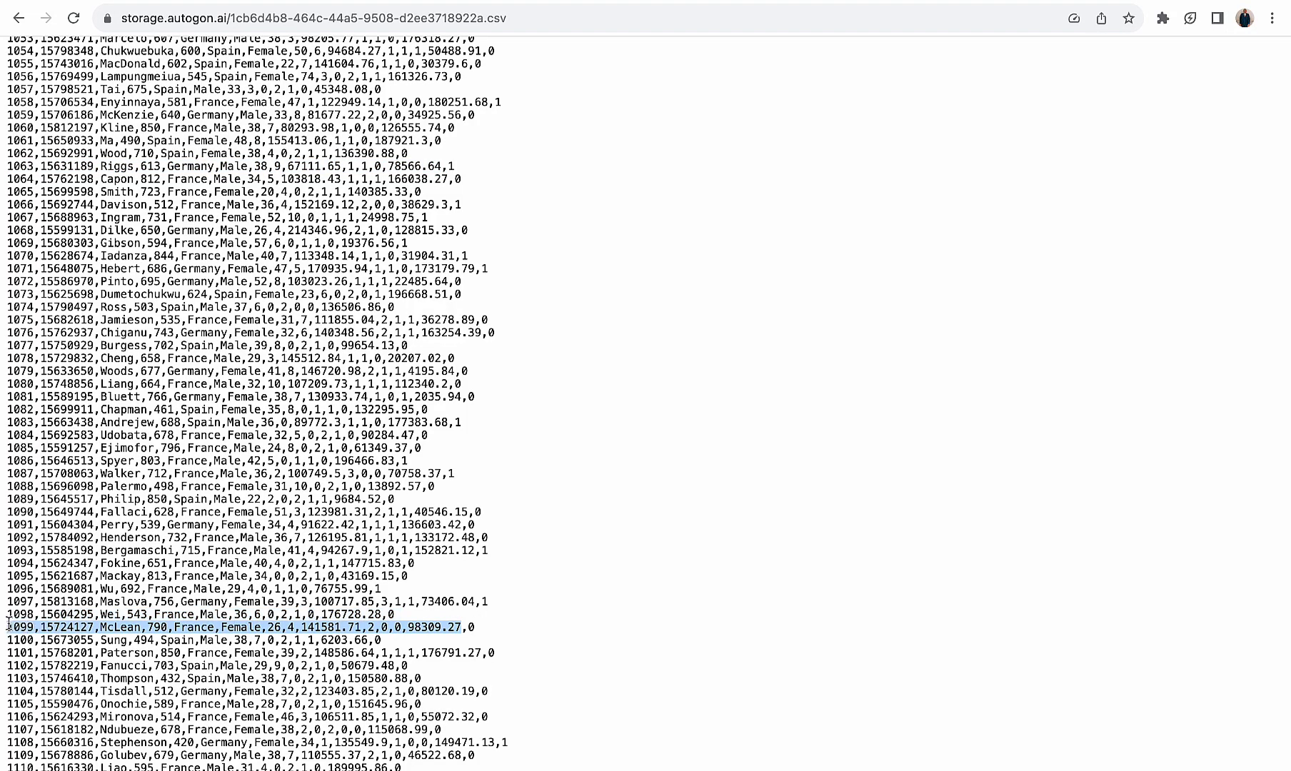
Generate a one-row dataset (dimension 1) from row 1099 and copy its link
{"action": "key", "text": "ctrl+Tab"}
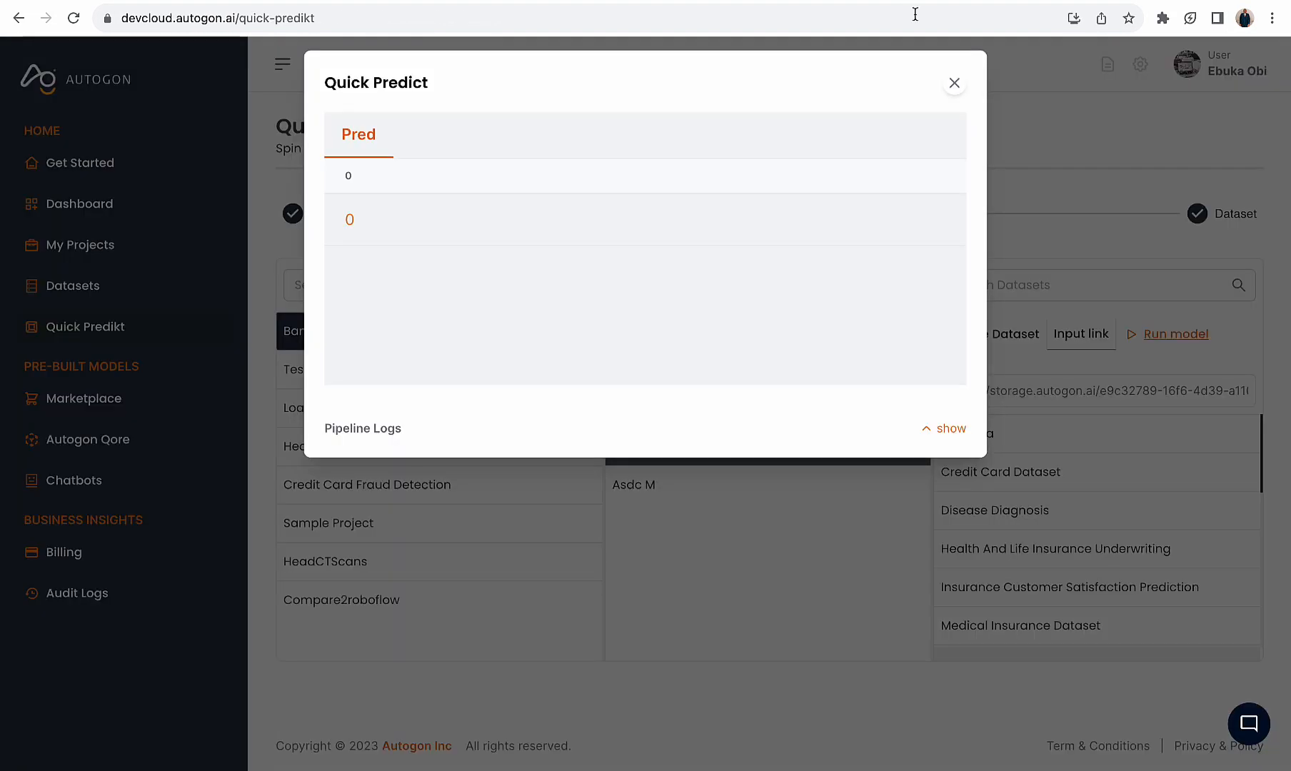
{"action": "left_click", "coordinate": [954, 84]}
{"action": "left_click", "coordinate": [1013, 330]}
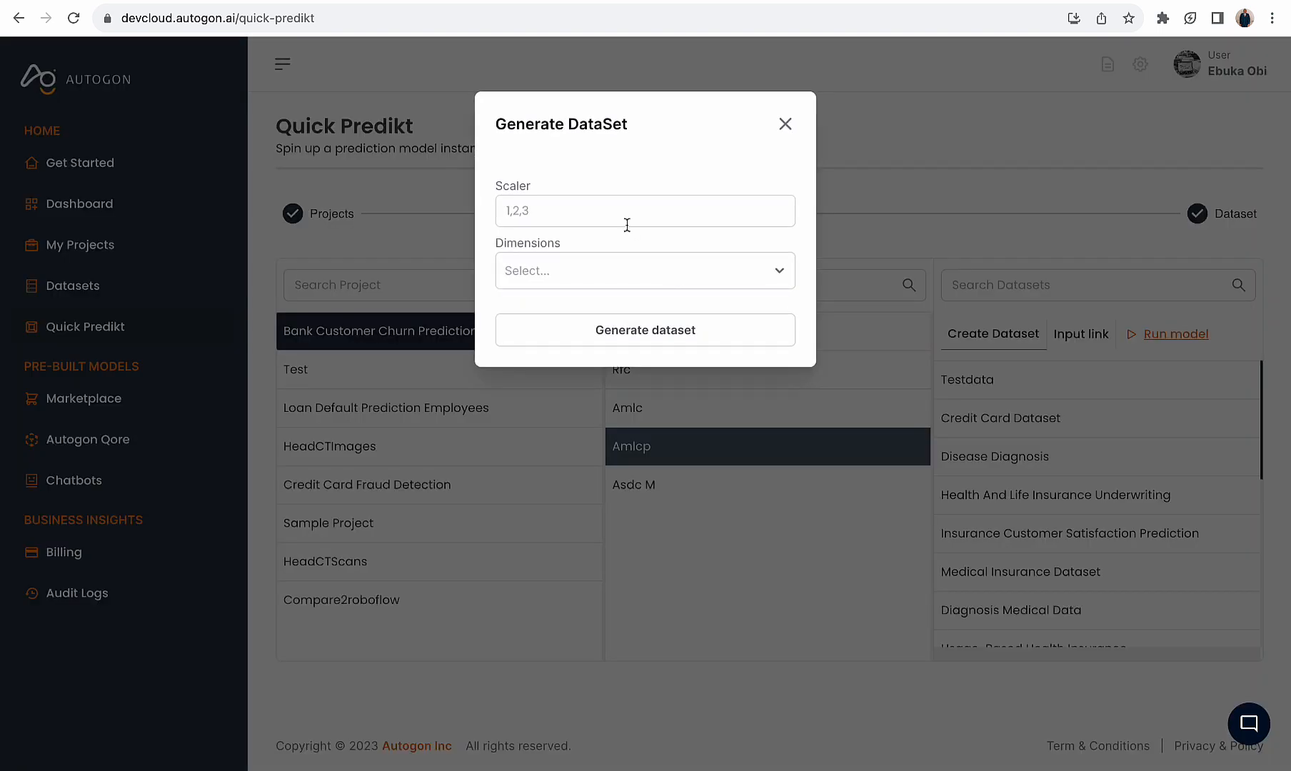
{"action": "left_click", "coordinate": [600, 207]}
{"action": "type", "text": "1099,15724127,McLean,790,France,Female,26,4,145817.73,1,0,0,98309.27"}
{"action": "left_click", "coordinate": [586, 275]}
{"action": "left_click", "coordinate": [575, 314]}
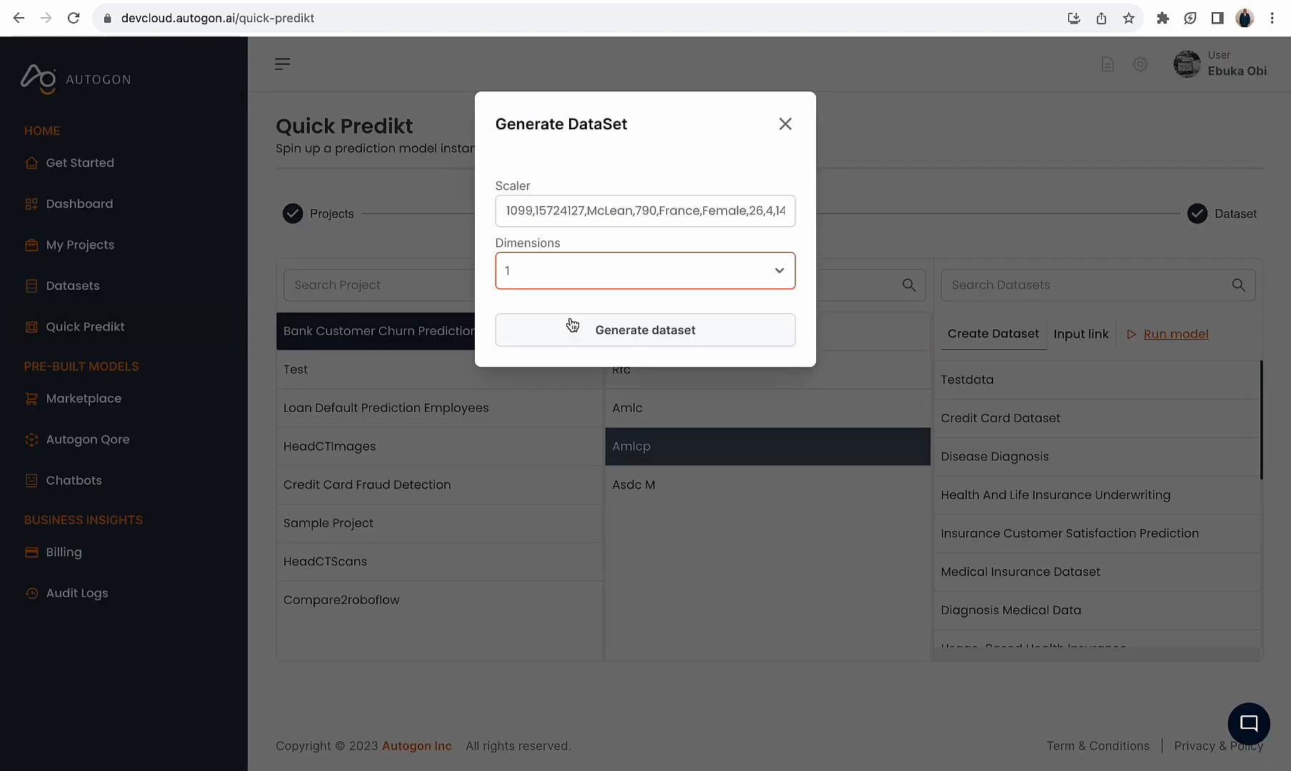
{"action": "left_click", "coordinate": [617, 333]}
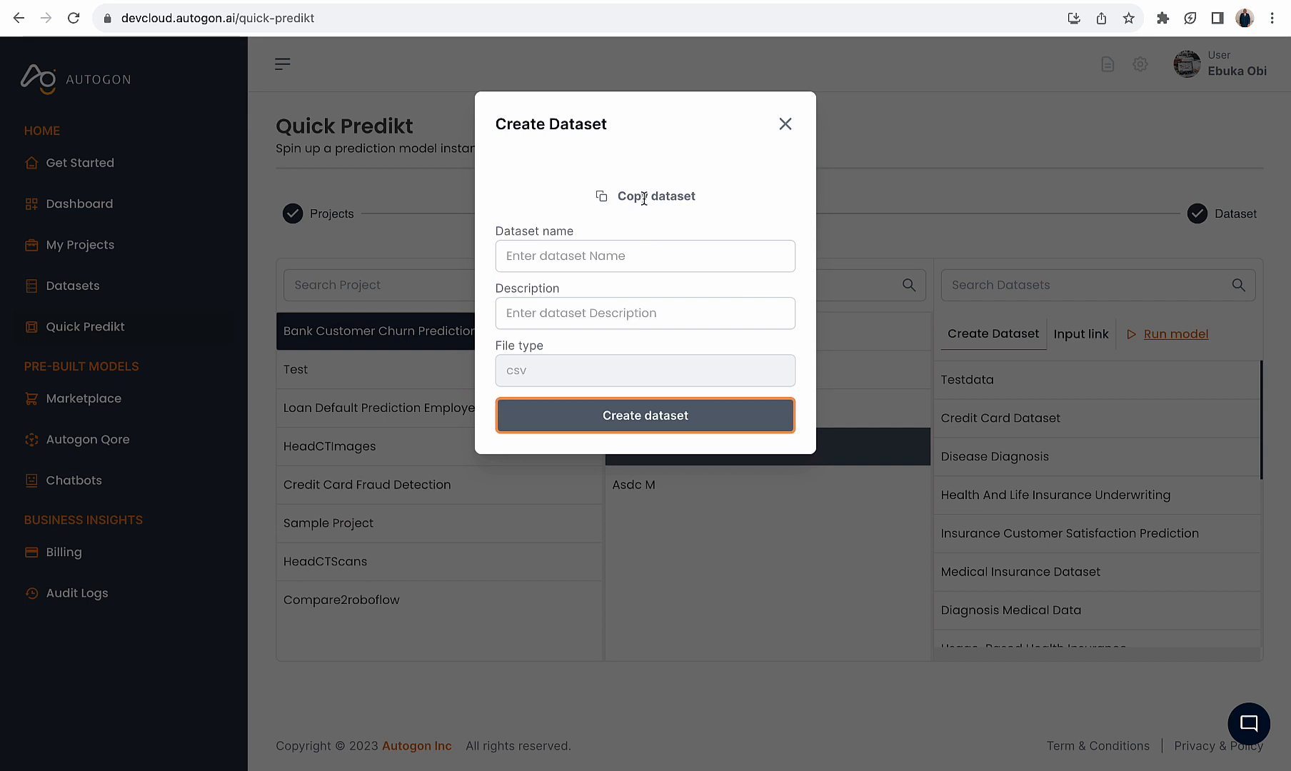
{"action": "left_click", "coordinate": [656, 196]}
{"action": "left_click", "coordinate": [785, 124]}
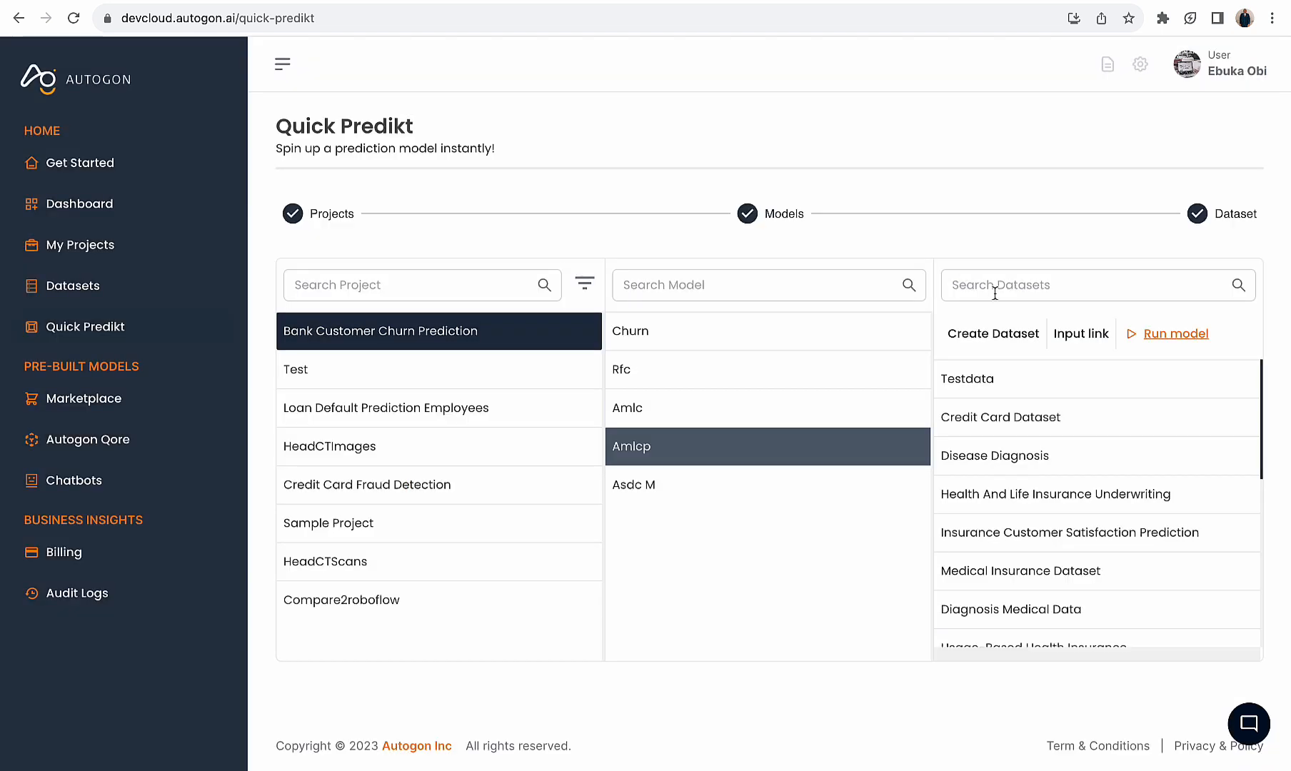
Set the copied link as Input link and predict via the pipeline_id pipeline
{"action": "left_click", "coordinate": [1080, 333]}
{"action": "triple_click", "coordinate": [1021, 385]}
{"action": "key", "text": "ctrl+v"}
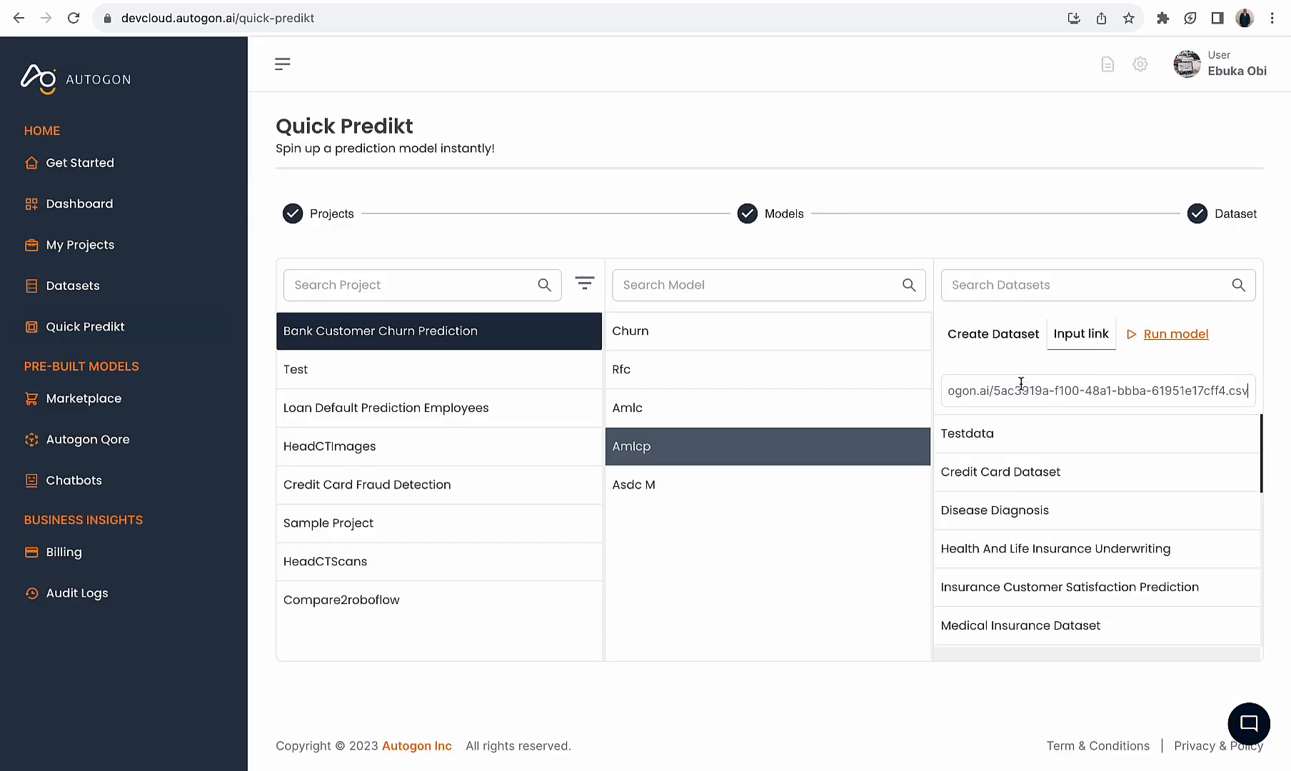
{"action": "left_click", "coordinate": [1171, 334]}
{"action": "left_click", "coordinate": [637, 187]}
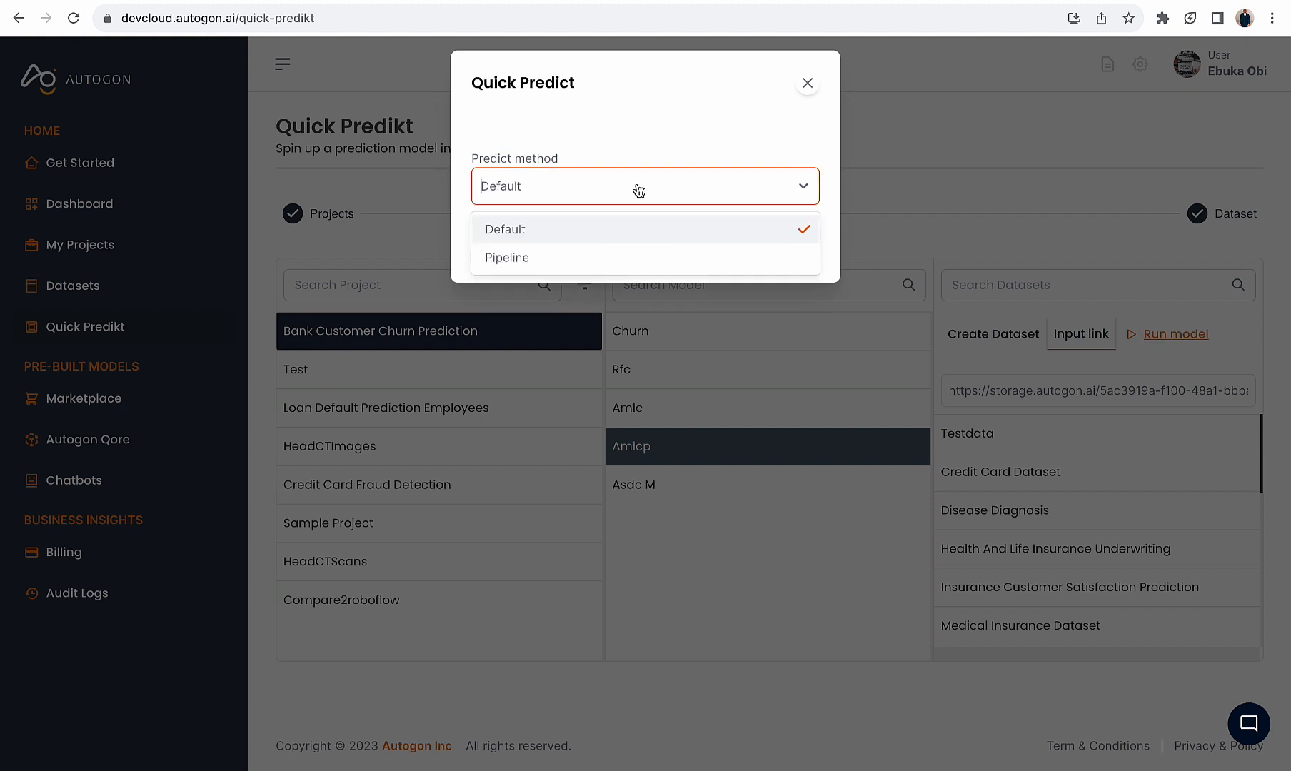
{"action": "left_click", "coordinate": [611, 263]}
{"action": "left_click", "coordinate": [611, 276]}
{"action": "left_click", "coordinate": [610, 311]}
{"action": "left_click", "coordinate": [616, 333]}
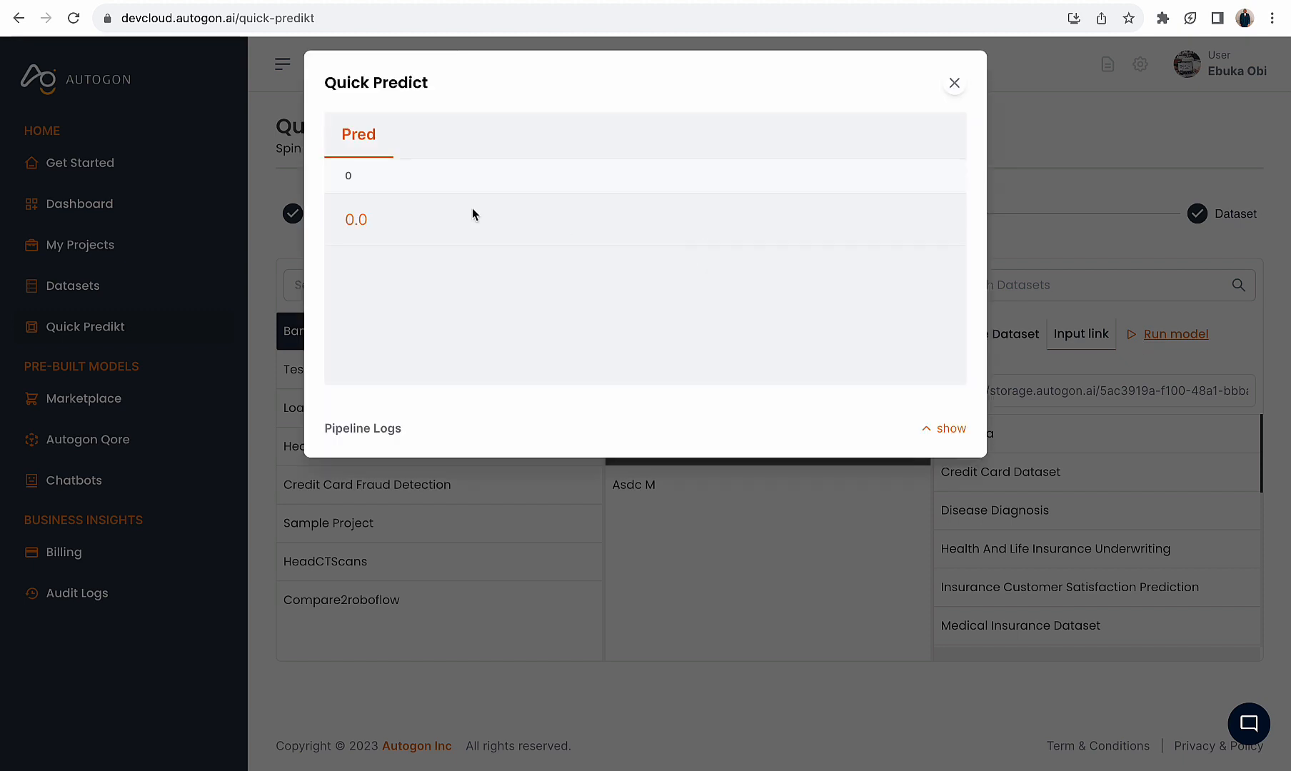
Rerun the row 1099 data through churn_pipeline
{"action": "left_click", "coordinate": [954, 83]}
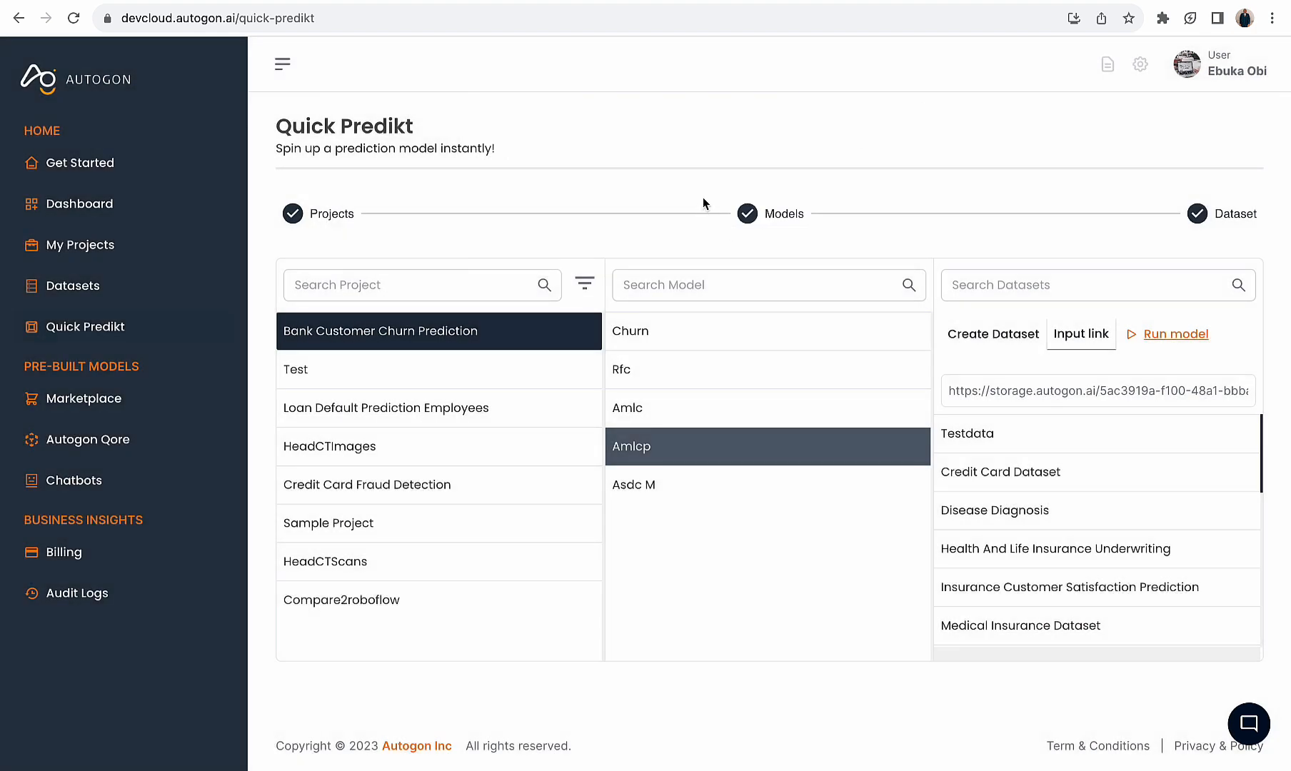
{"action": "left_click", "coordinate": [1153, 336]}
{"action": "left_click", "coordinate": [669, 199]}
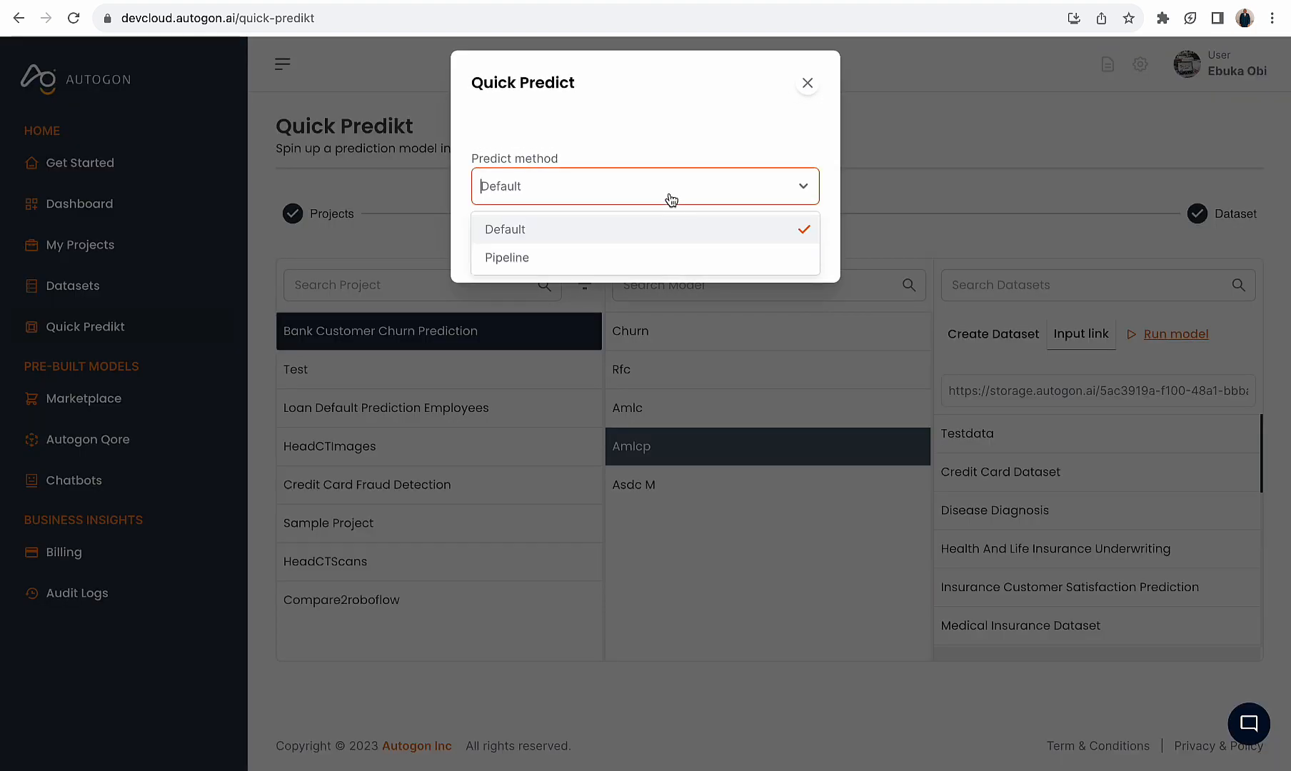
{"action": "left_click", "coordinate": [627, 257]}
{"action": "left_click", "coordinate": [611, 300]}
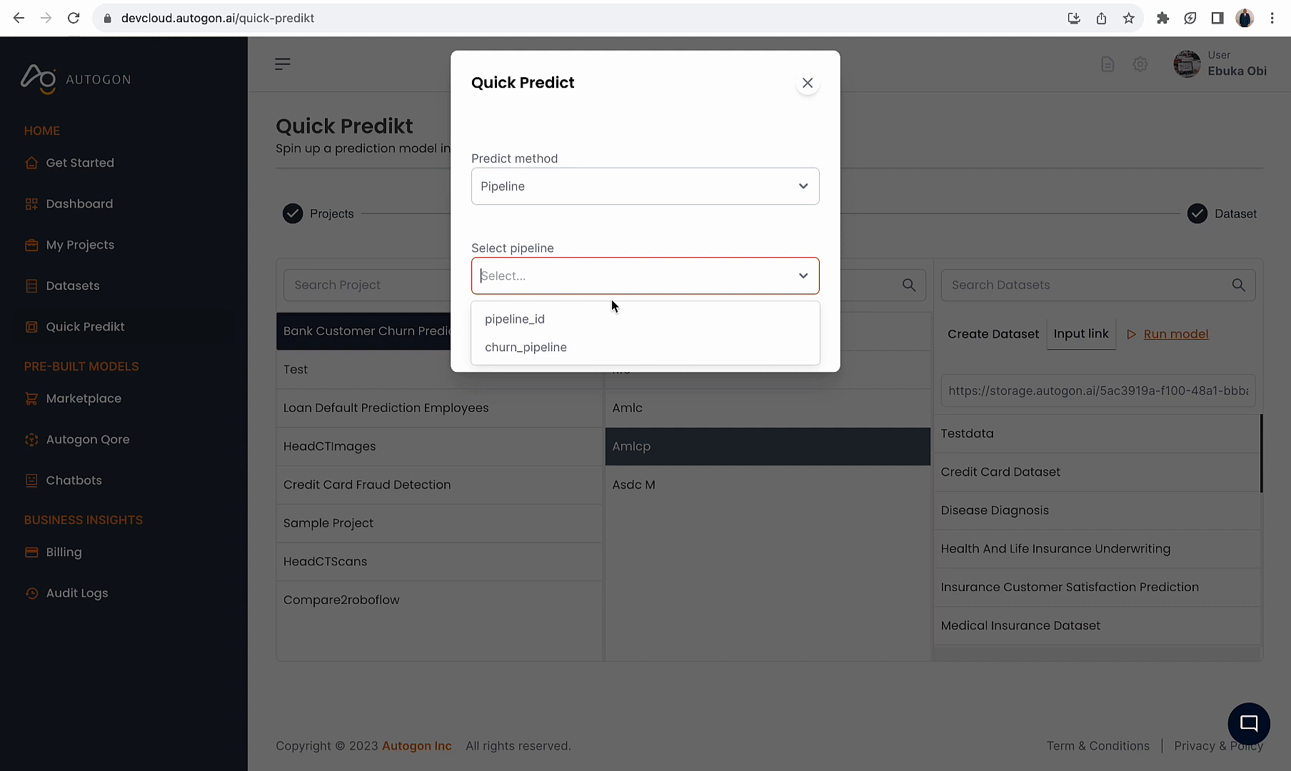
{"action": "left_click", "coordinate": [600, 348]}
{"action": "left_click", "coordinate": [639, 337]}
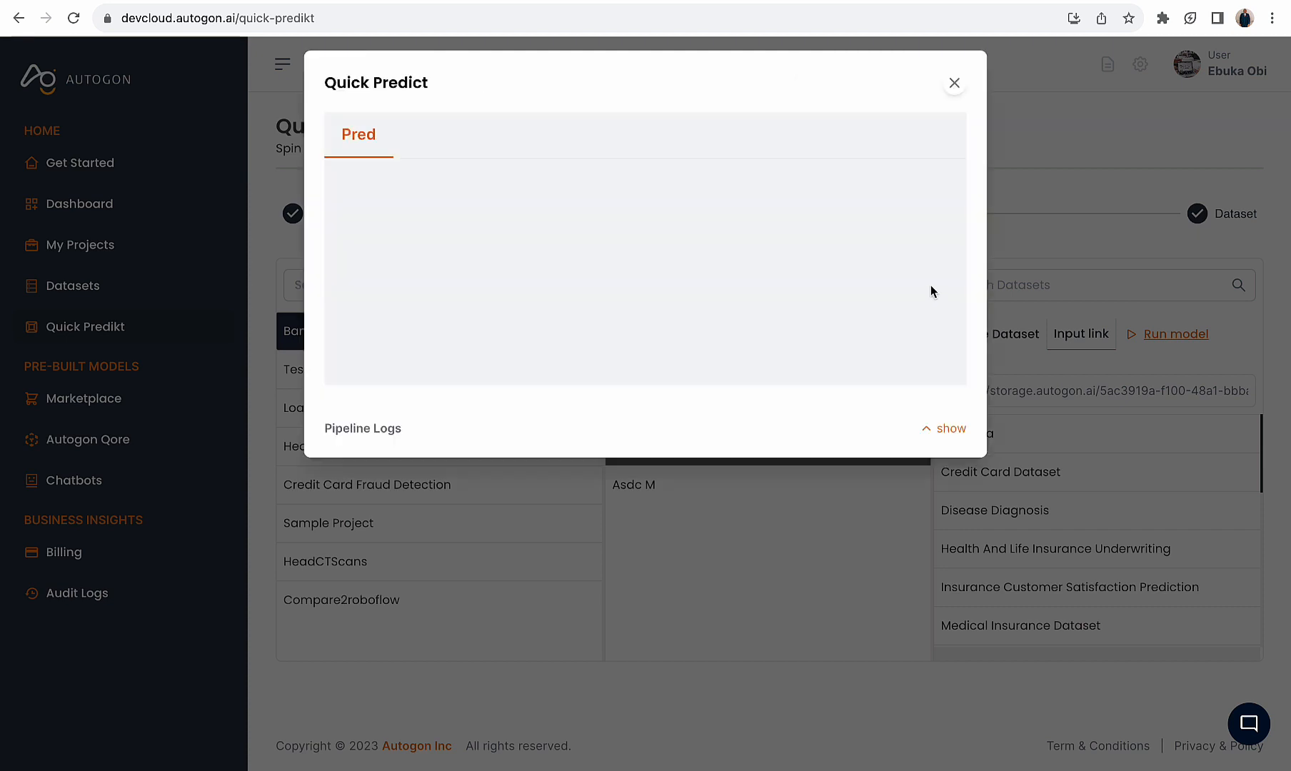
Check the CSV, then dismiss the Pred 0 result on Quick Predikt
{"action": "left_click", "coordinate": [997, 1]}
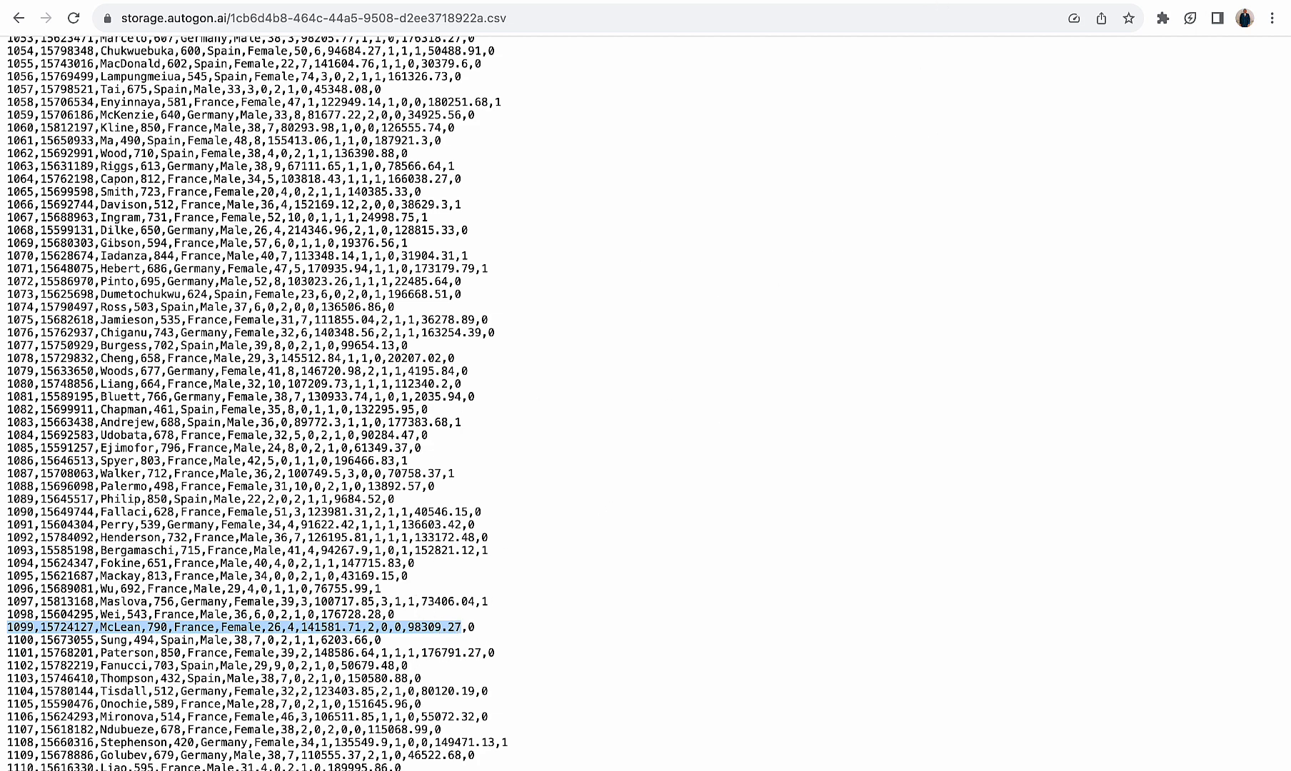
{"action": "left_click", "coordinate": [907, 1]}
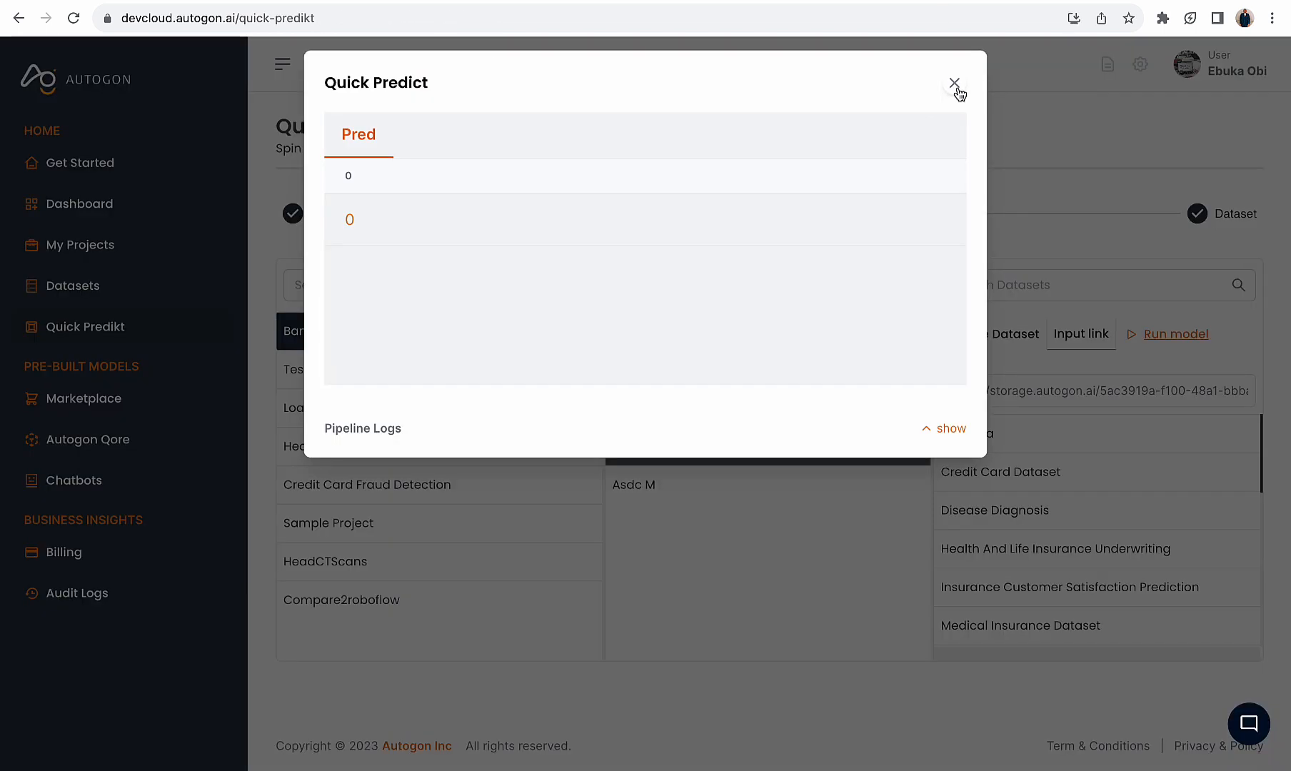
{"action": "left_click", "coordinate": [958, 89]}
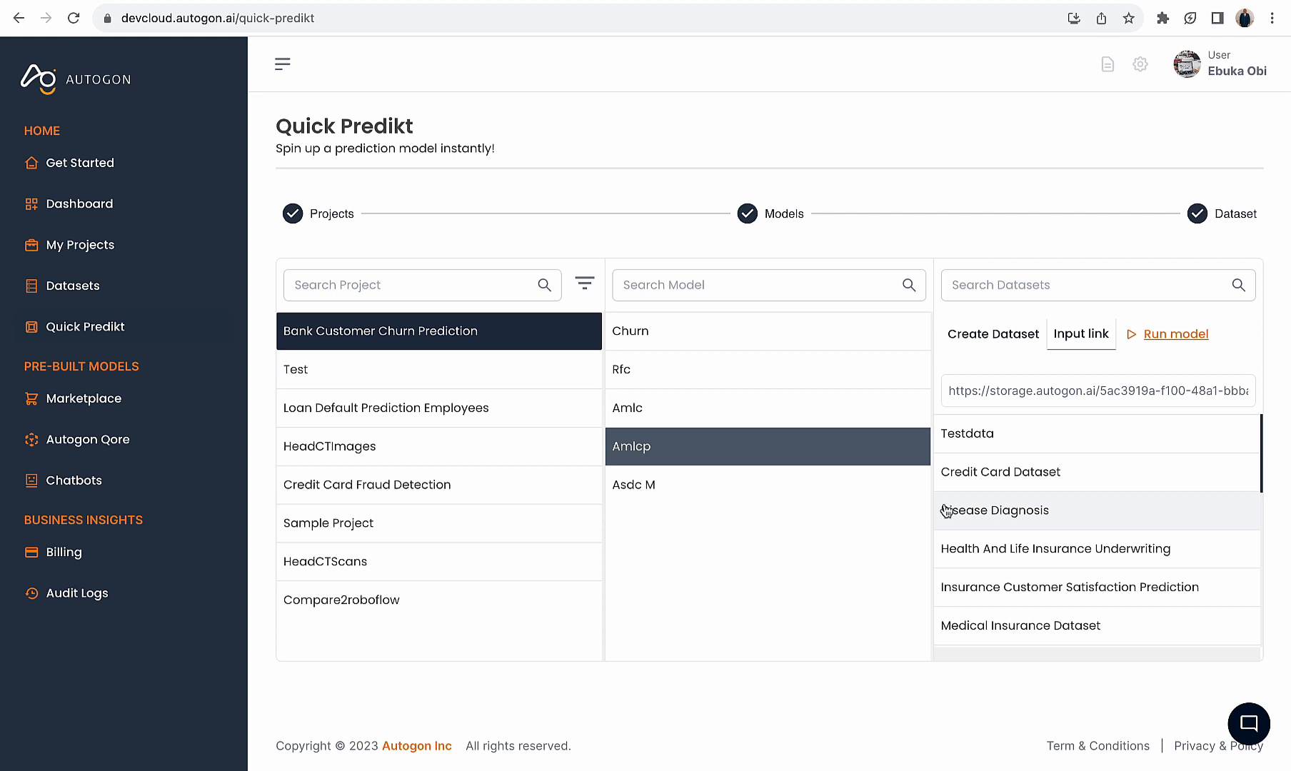
Copy the pipeline_id from the Bank Customer Churn Prediction project details
{"action": "left_click", "coordinate": [127, 258]}
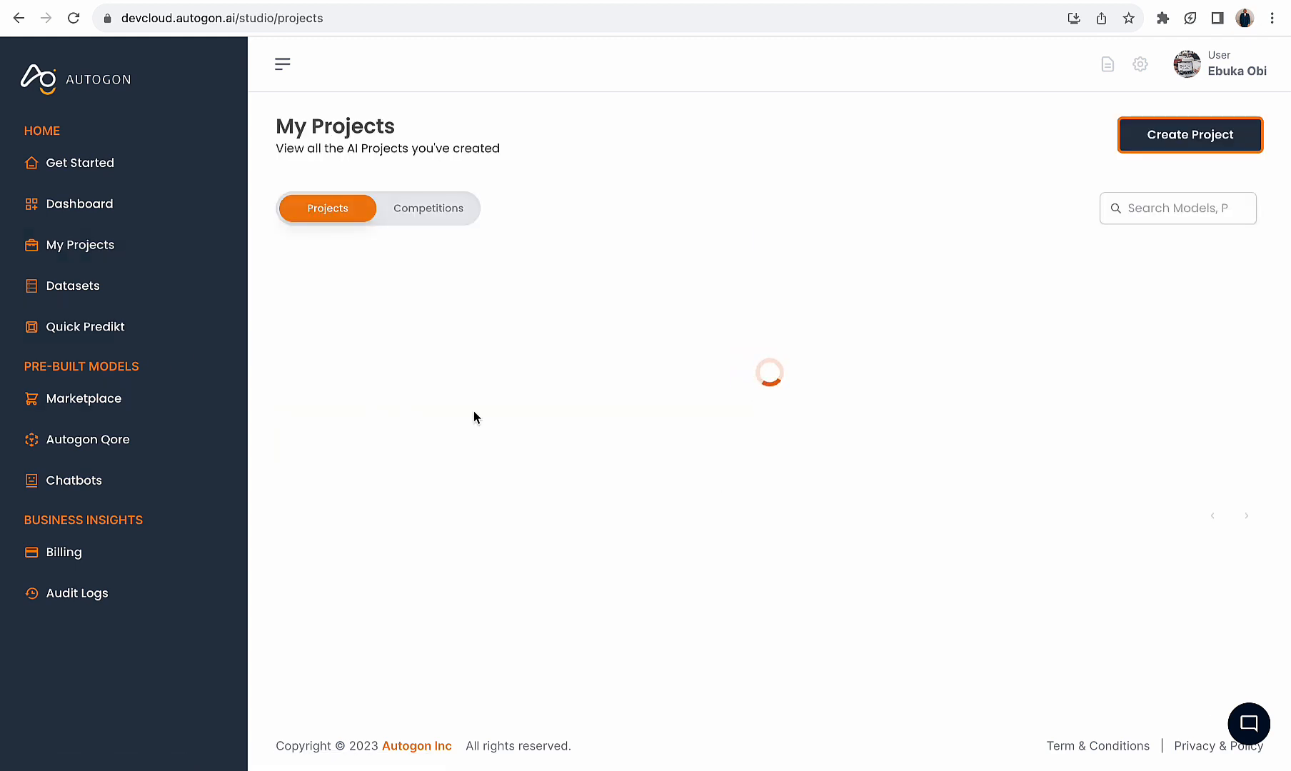
{"action": "left_click", "coordinate": [471, 457]}
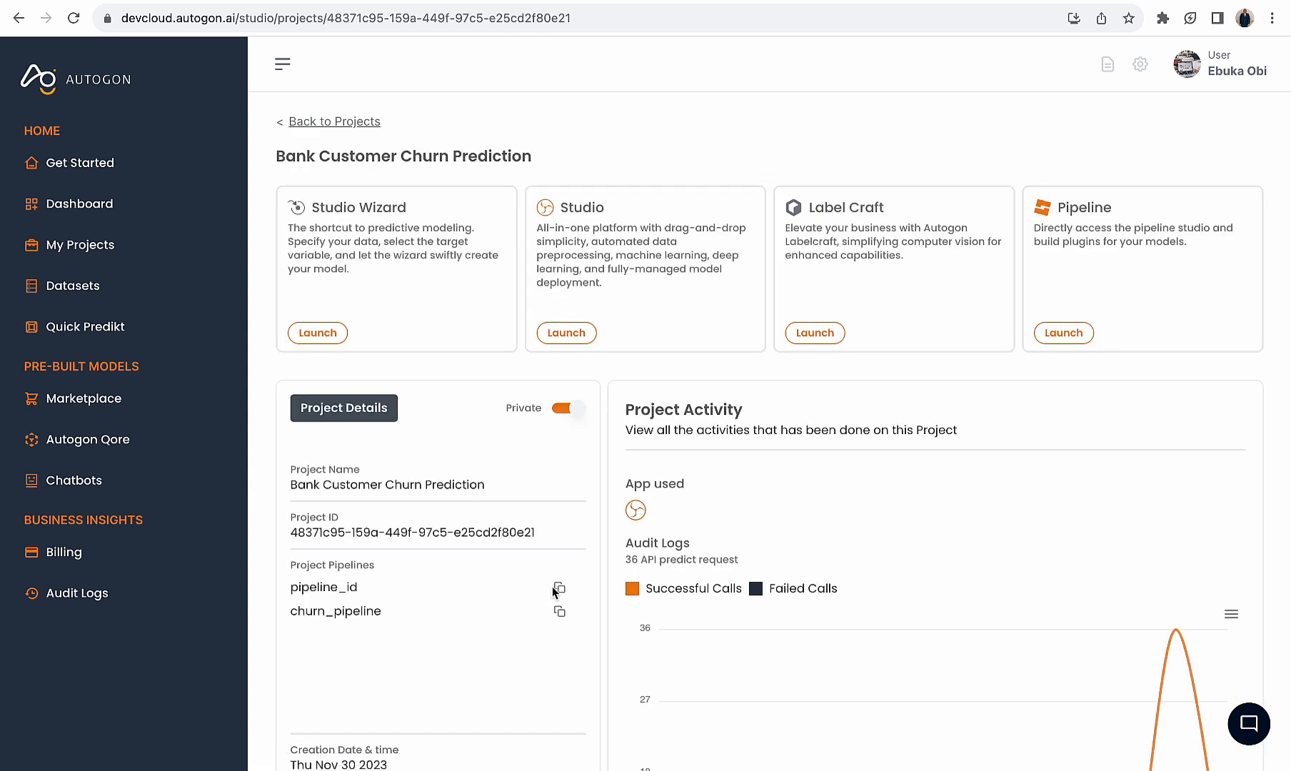
{"action": "left_click", "coordinate": [558, 588]}
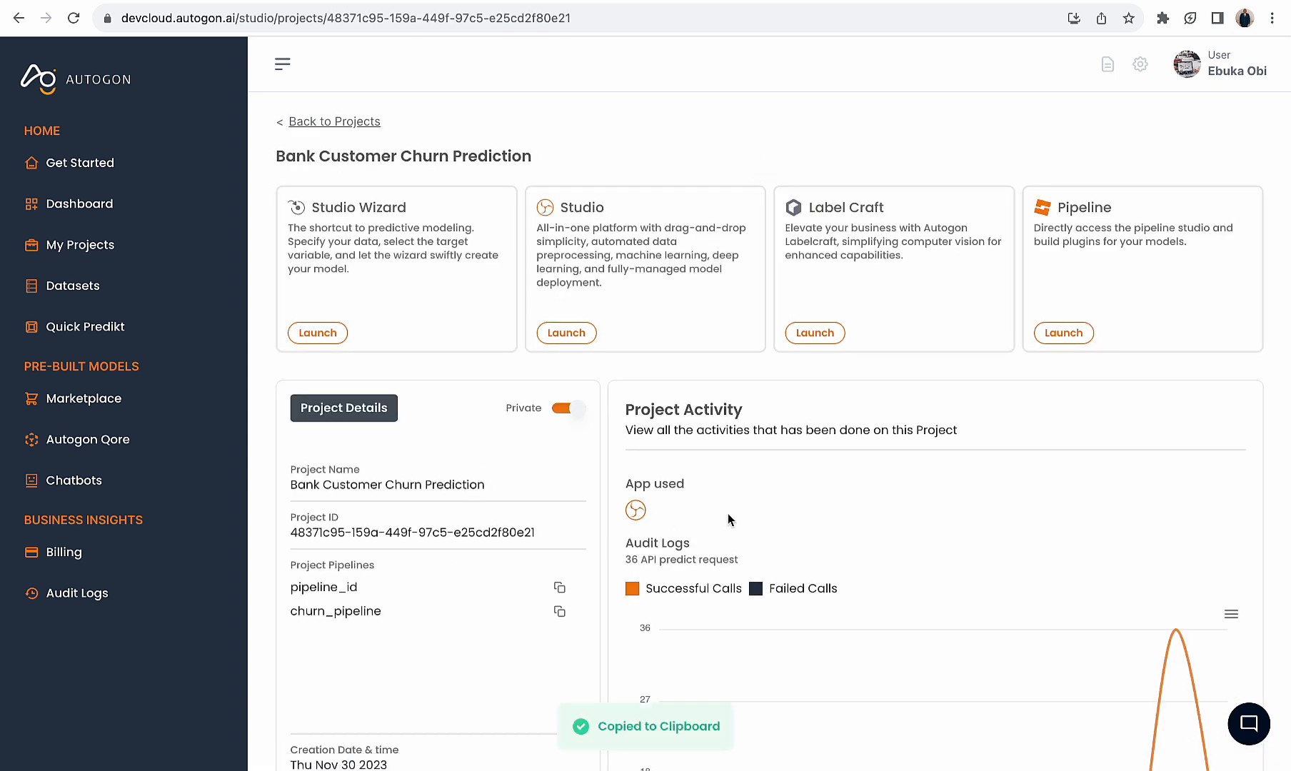
{"action": "key", "text": "ctrl+Up"}
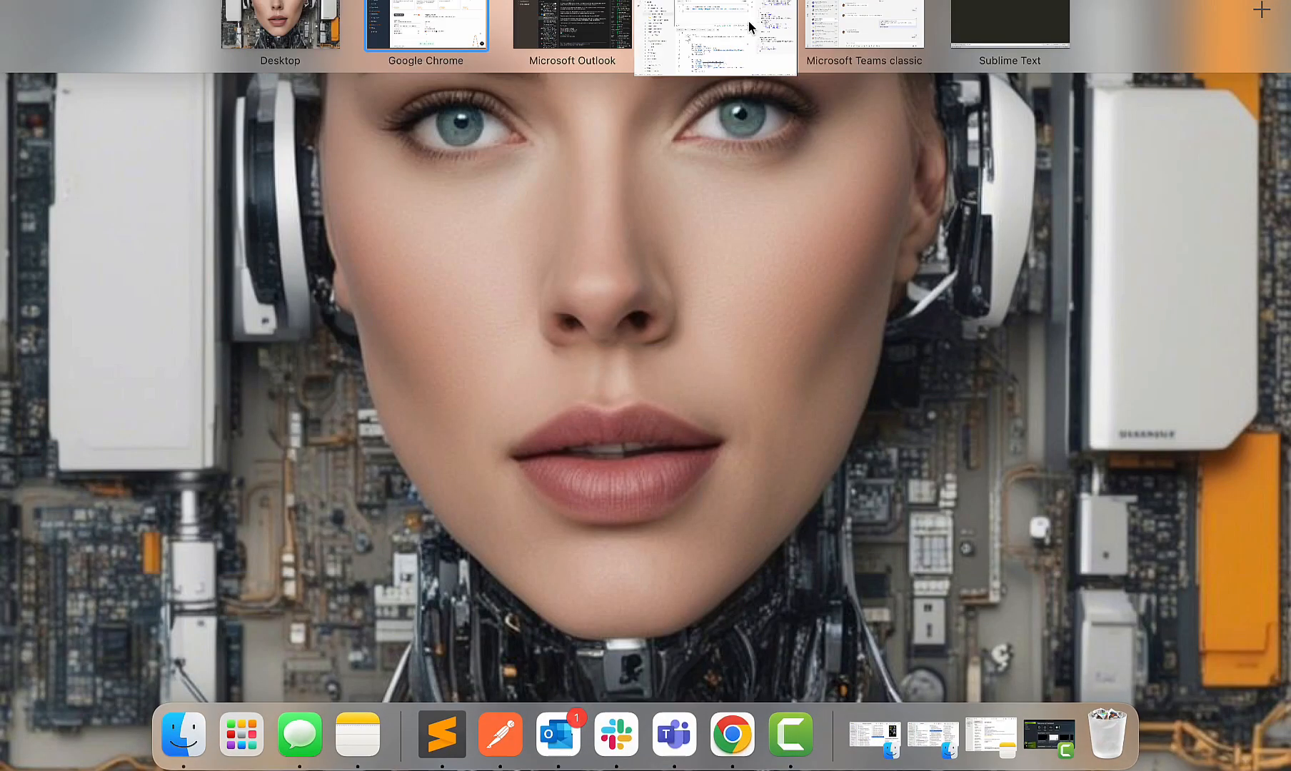
Replace the Postman request's flow_id with the copied pipeline ID
{"action": "left_click", "coordinate": [734, 29]}
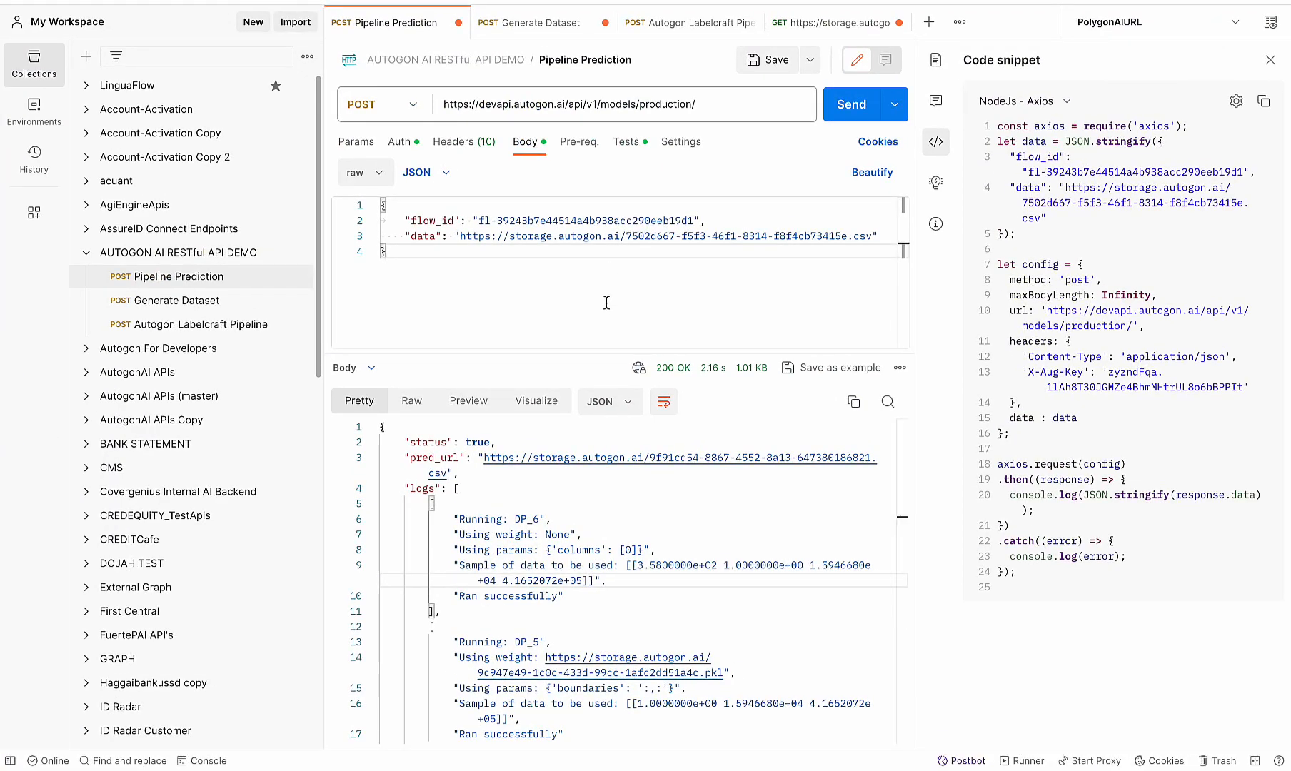
{"action": "left_click_drag", "start_coordinate": [694, 221], "coordinate": [477, 220]}
{"action": "key", "text": "BackSpace"}
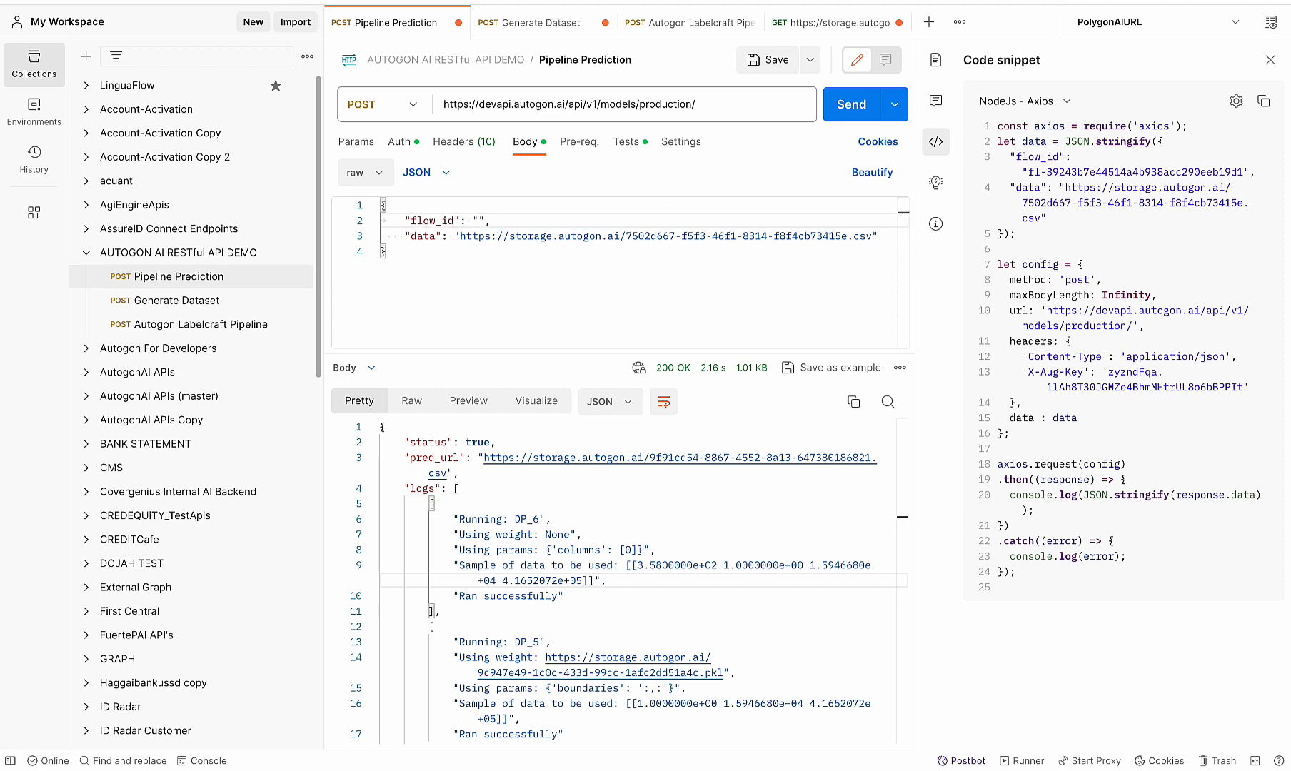
{"action": "key", "text": "super+v"}
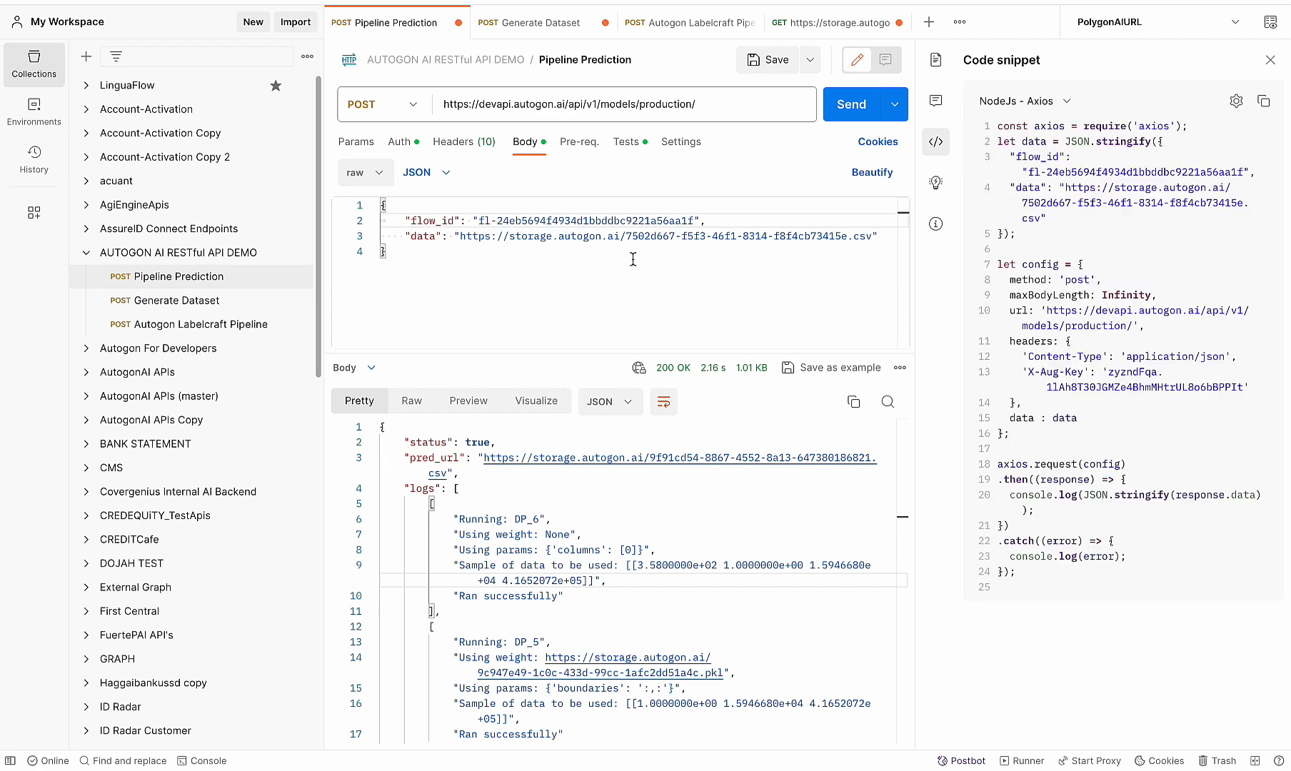
Copy the single-row CSV's storage URL from Chrome's address bar
{"action": "key", "text": "ctrl+Up"}
{"action": "left_click", "coordinate": [454, 17]}
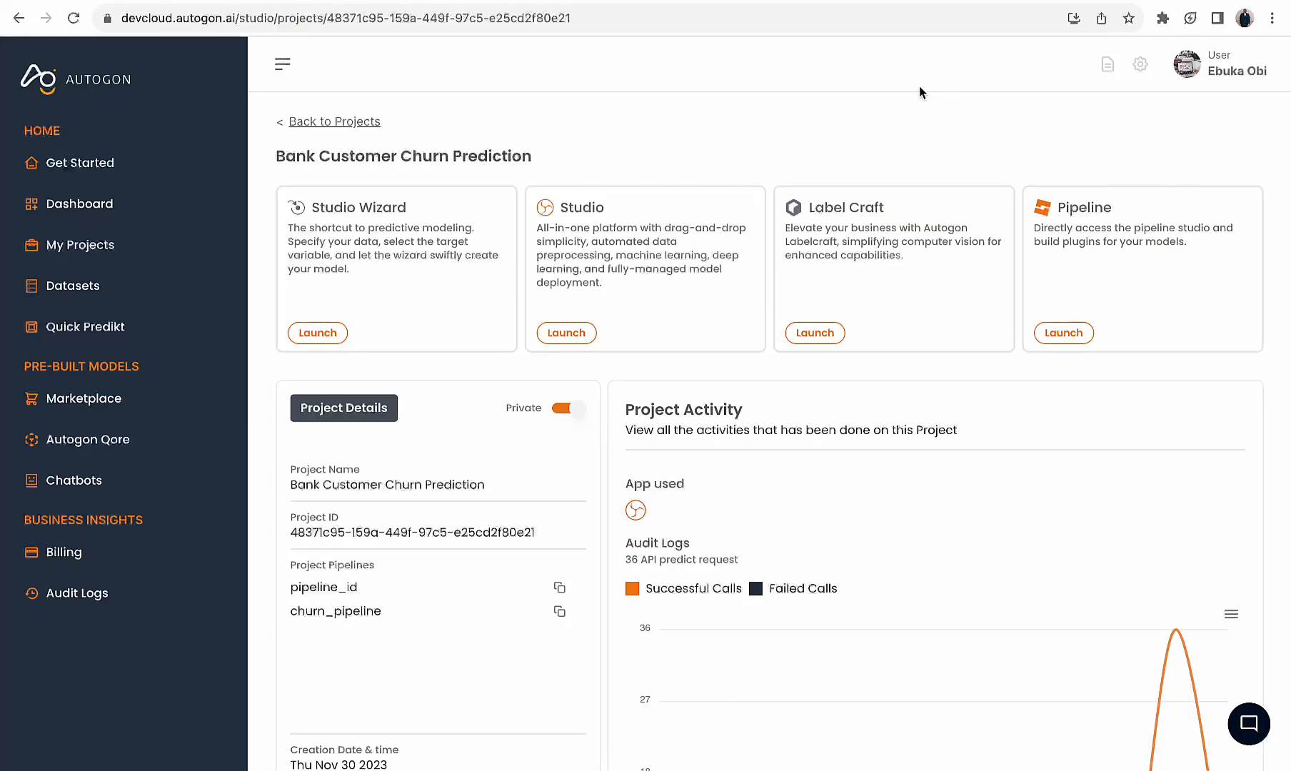
{"action": "left_click", "coordinate": [1013, 1]}
{"action": "left_click", "coordinate": [1063, 0]}
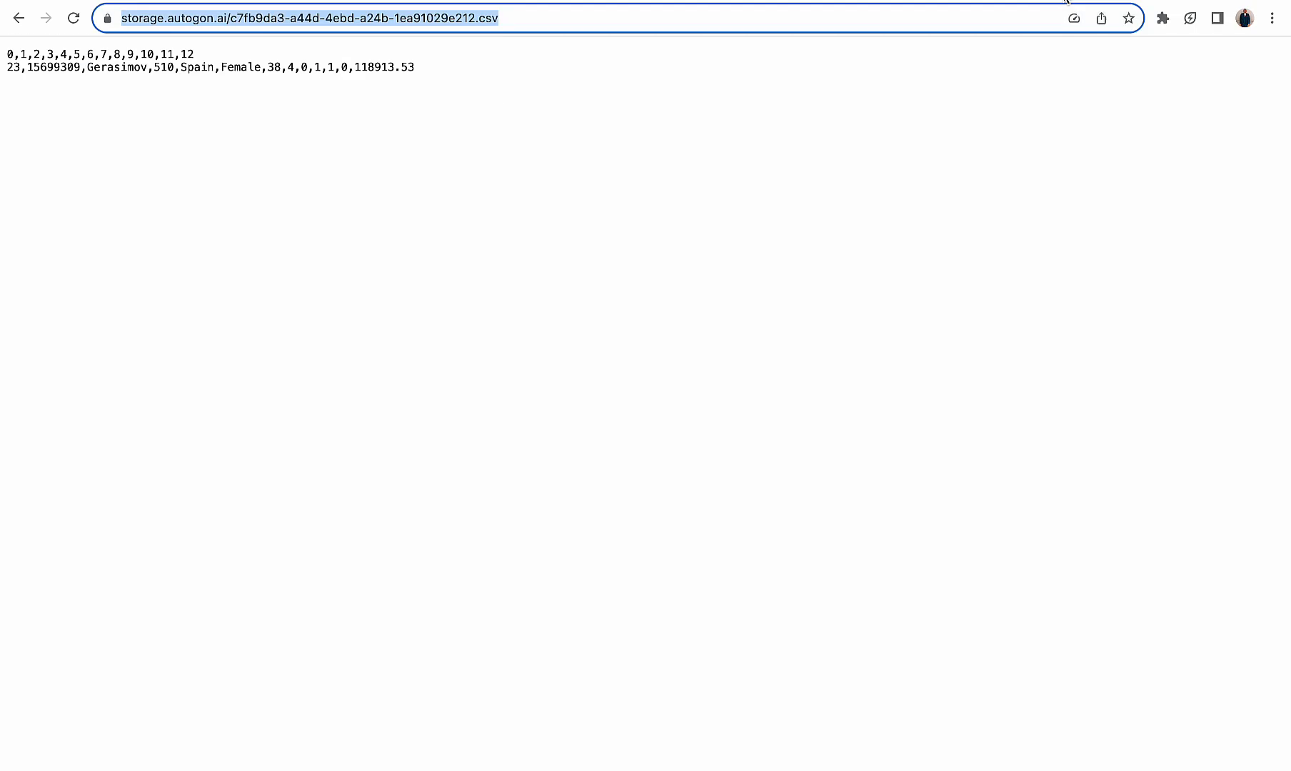
{"action": "left_click", "coordinate": [896, 26]}
{"action": "key", "text": "super+a"}
Set the request's data field to the single-row CSV URL and send it
{"action": "key", "text": "ctrl+Up"}
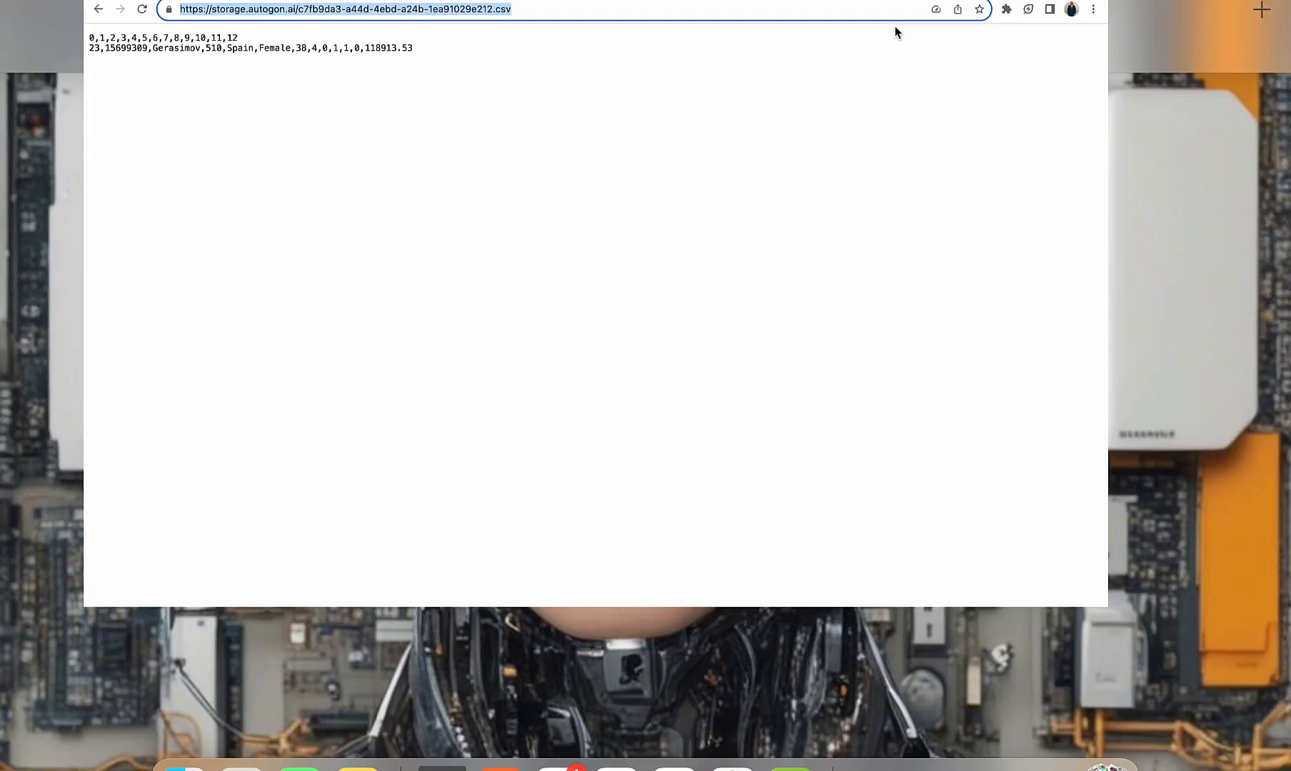
{"action": "left_click", "coordinate": [718, 25]}
{"action": "left_click", "coordinate": [674, 236]}
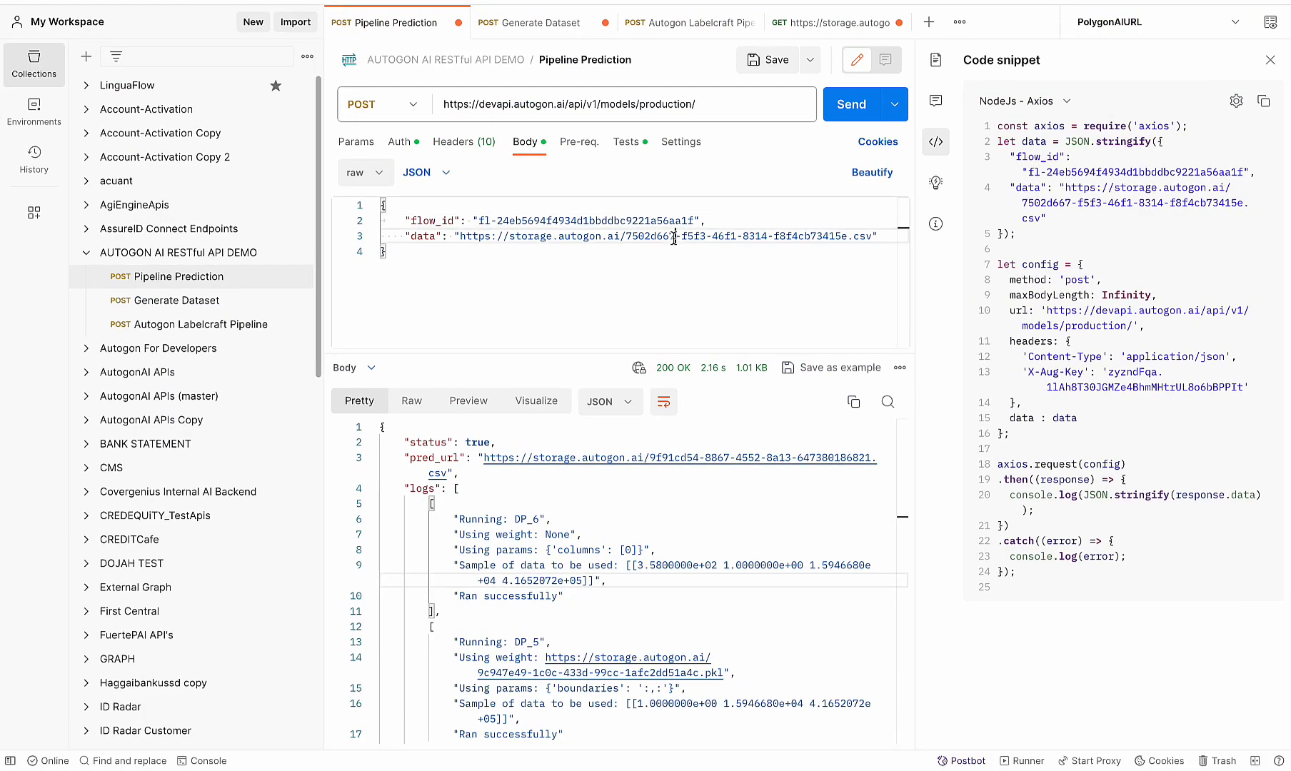
{"action": "left_click_drag", "start_coordinate": [870, 235], "coordinate": [463, 240]}
{"action": "key", "text": "BackSpace"}
{"action": "key", "text": "ctrl+v"}
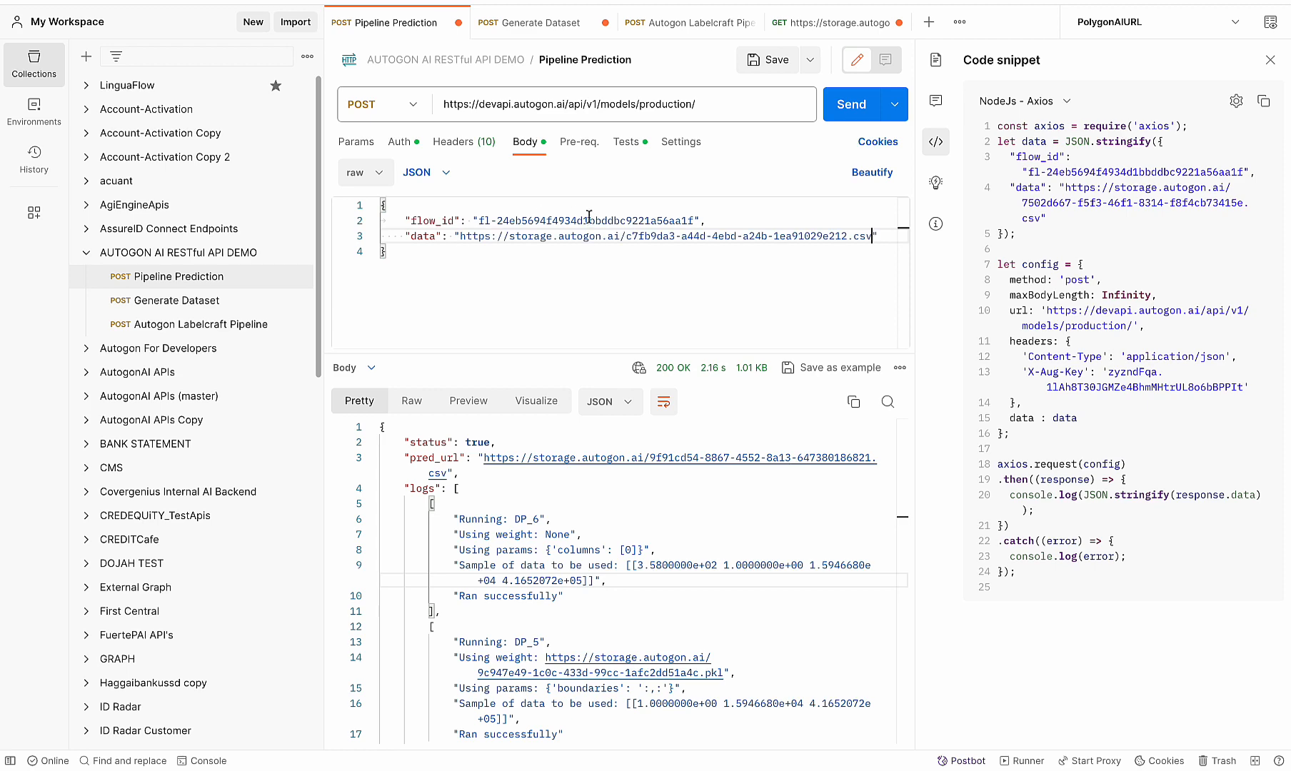
{"action": "left_click", "coordinate": [841, 114]}
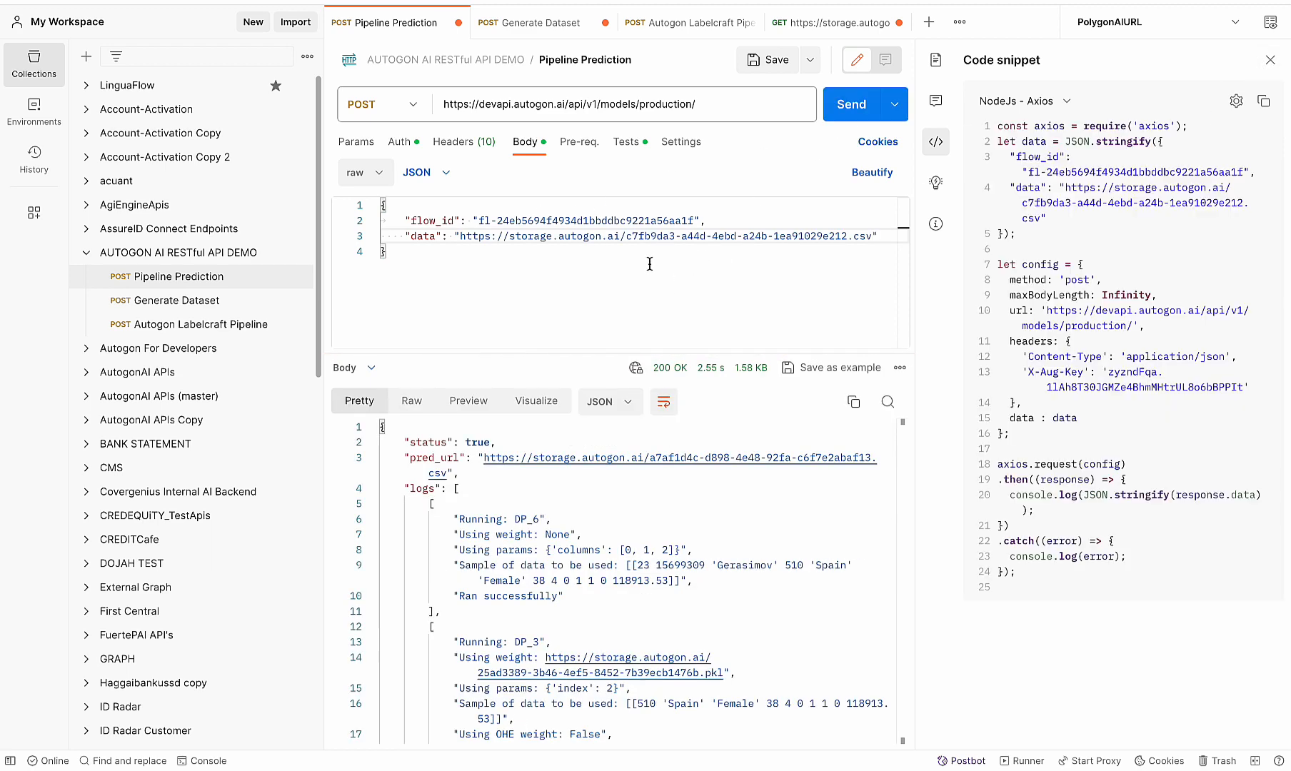
Fetch the returned pred_url file, which shows a prediction of 1.0
{"action": "left_click", "coordinate": [520, 463]}
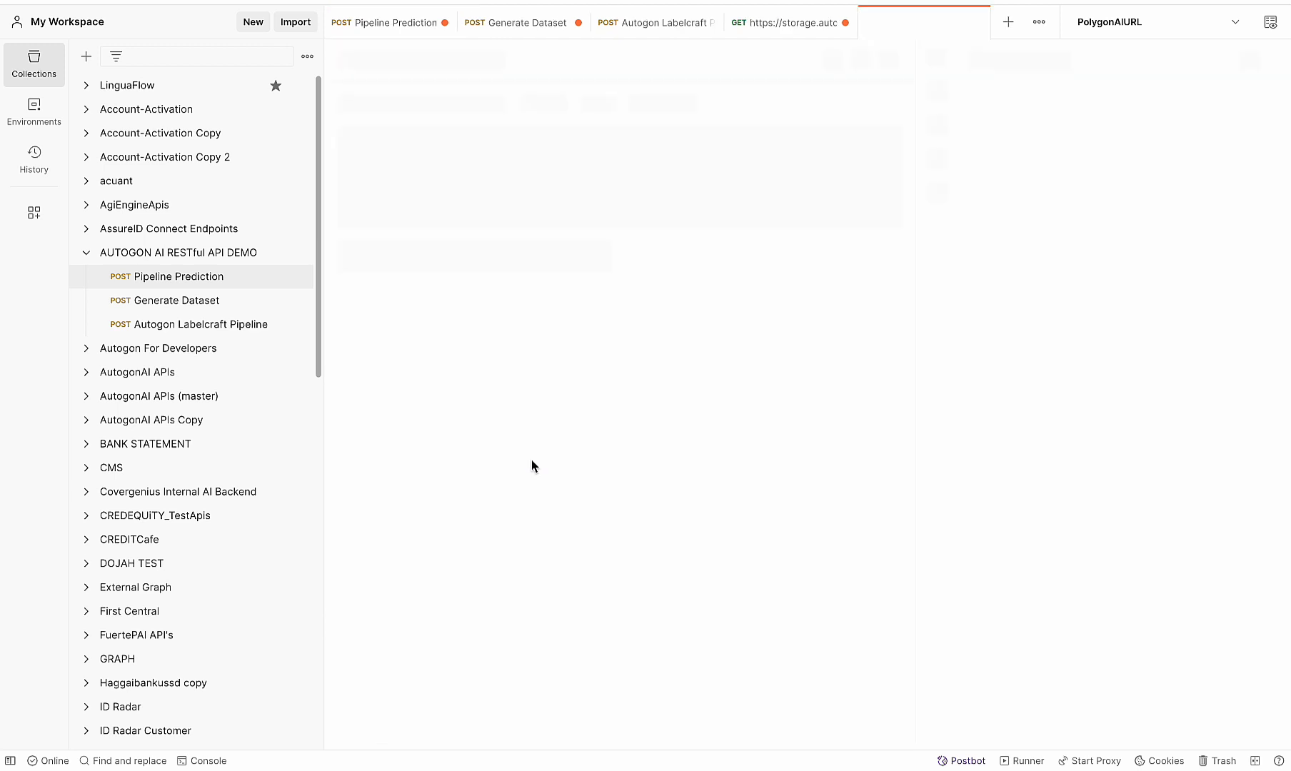
{"action": "left_click", "coordinate": [1185, 105]}
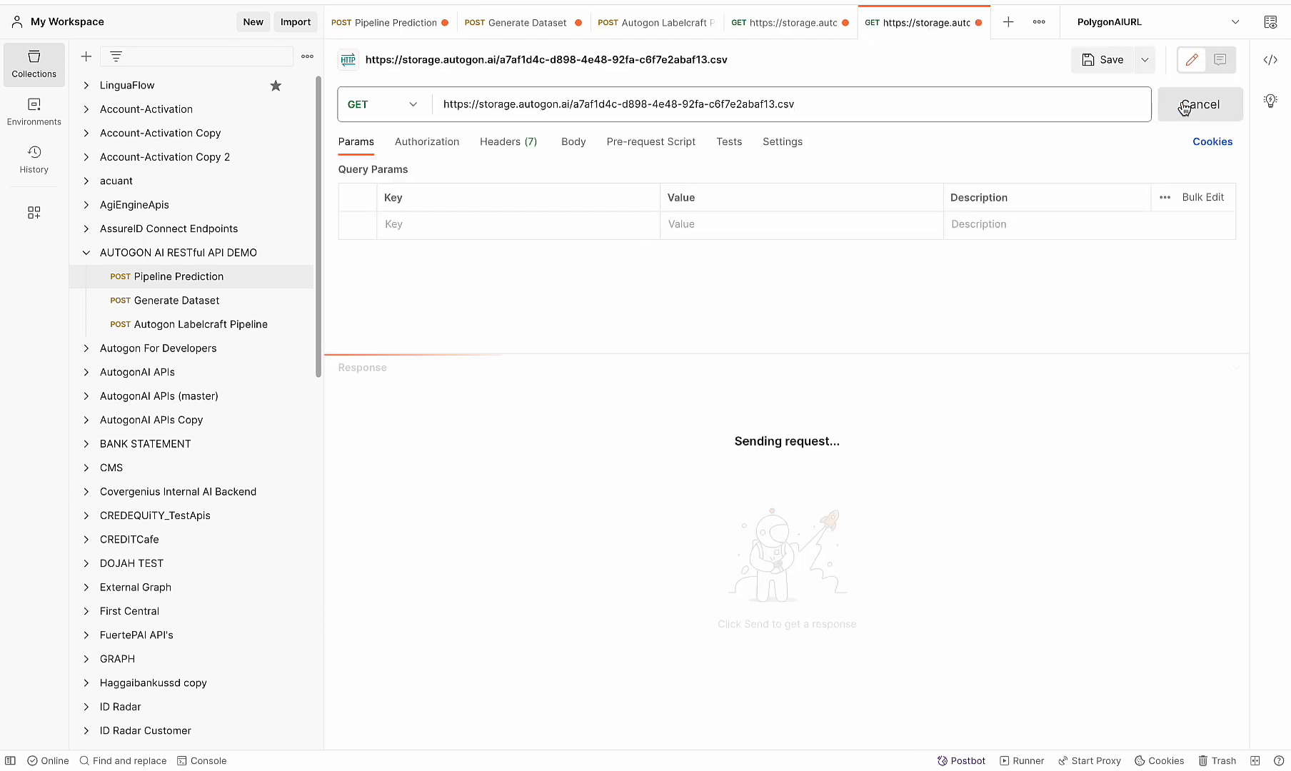
{"action": "left_click_drag", "start_coordinate": [423, 444], "coordinate": [344, 449]}
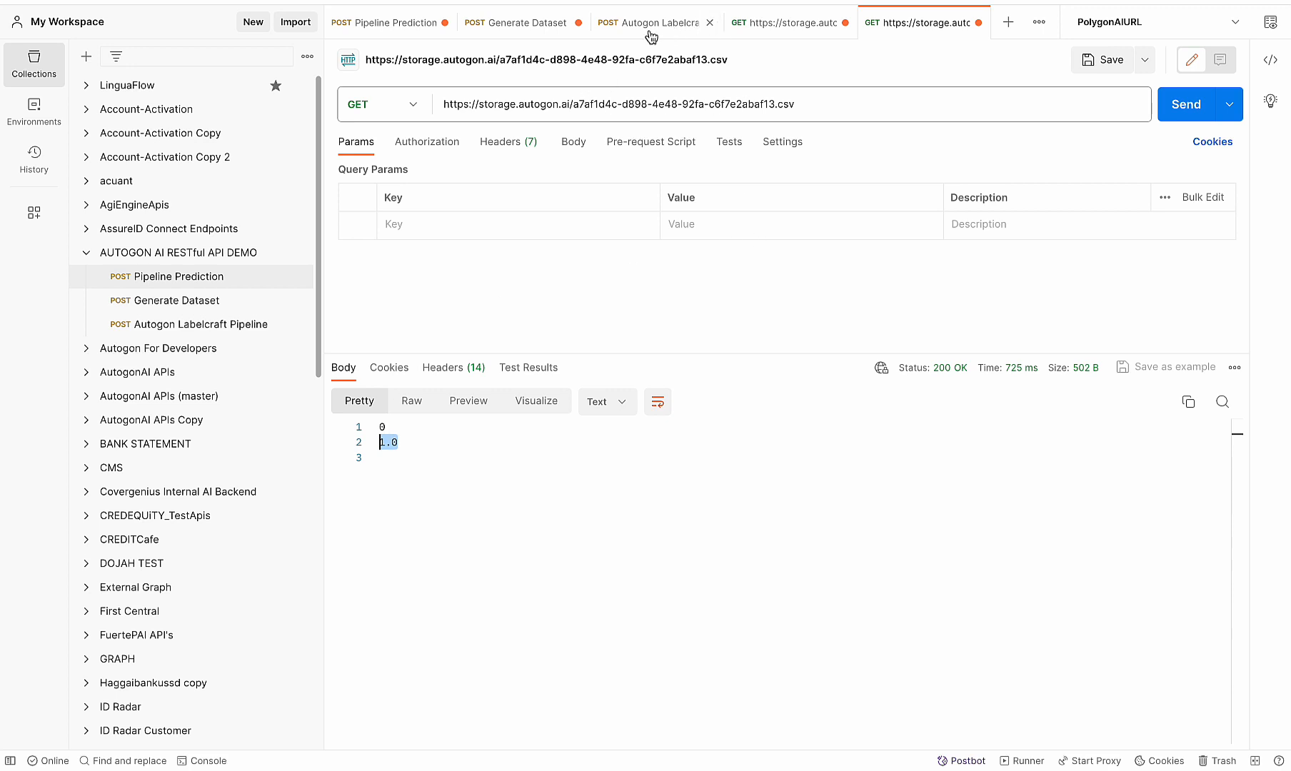
{"action": "left_click", "coordinate": [400, 27]}
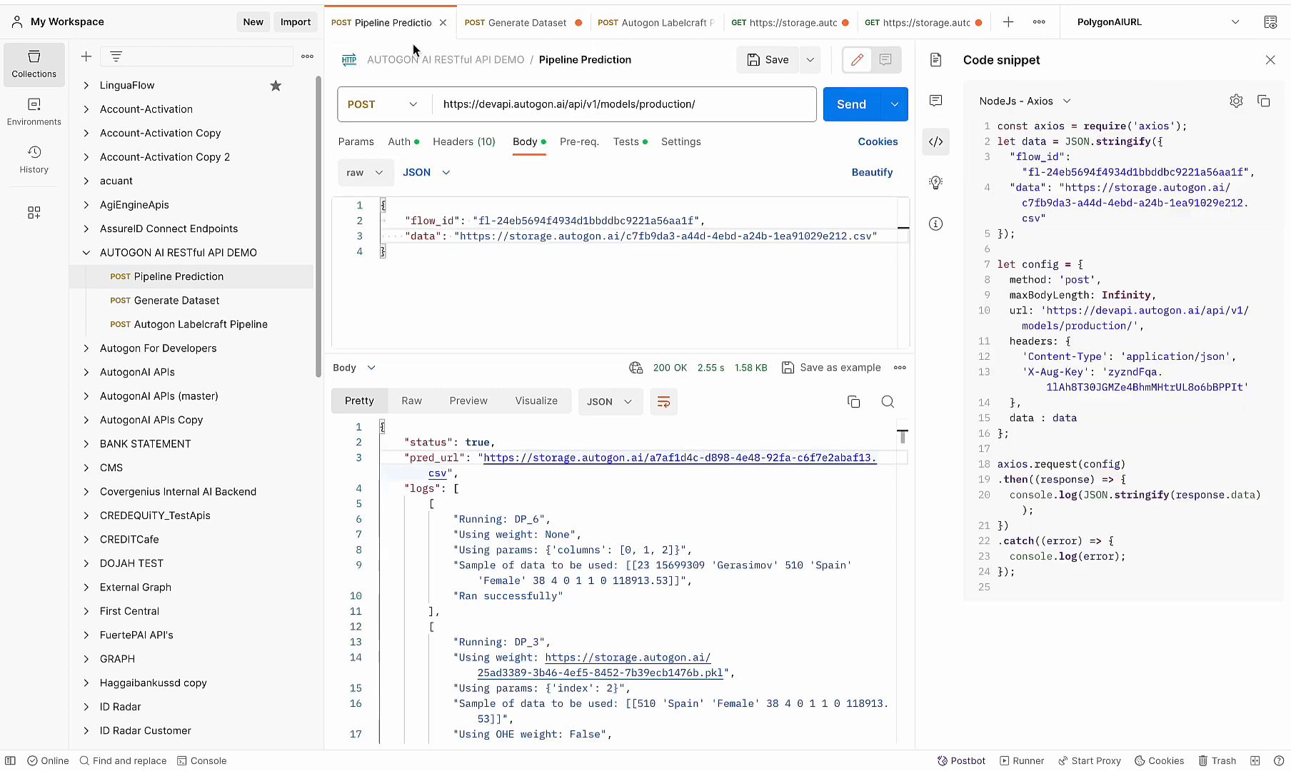
Review the snippet headers, then switch its language to Java - OkHttp, then PHP - cURL
{"action": "left_click", "coordinate": [638, 250]}
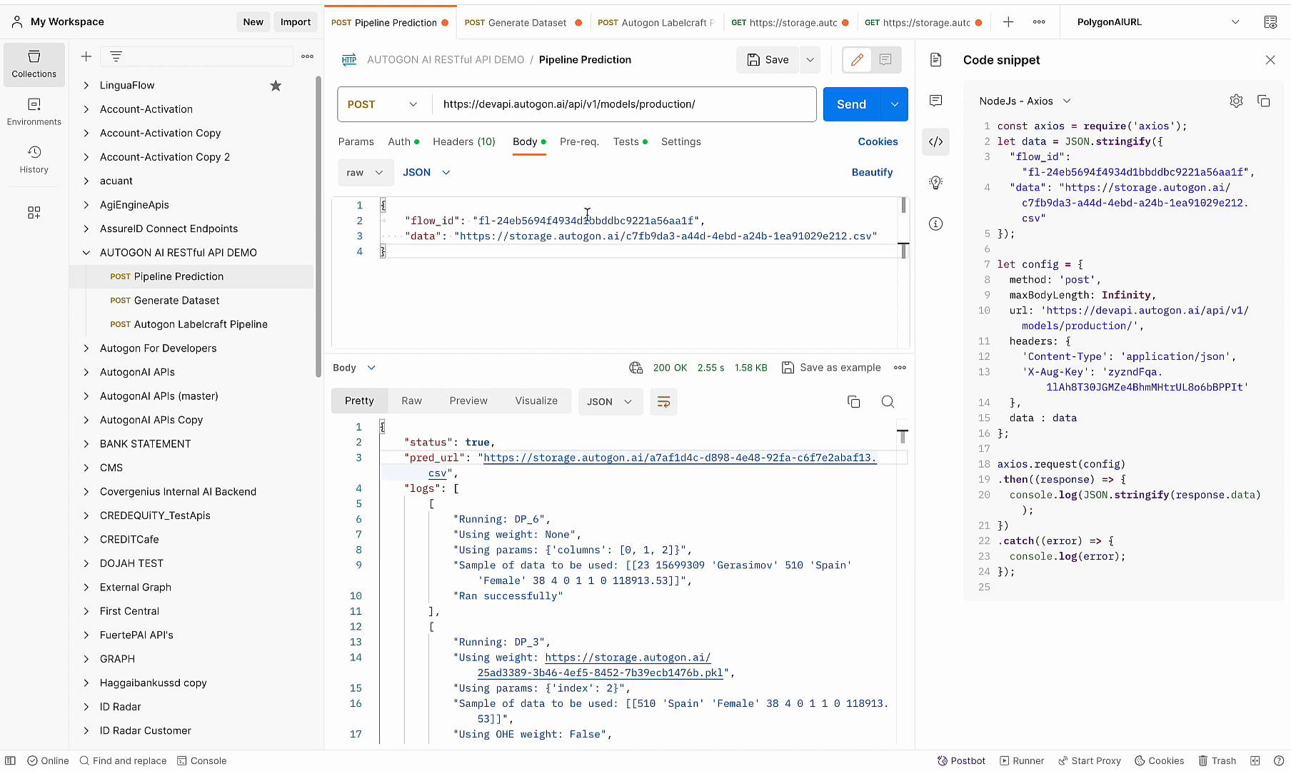
{"action": "left_click", "coordinate": [1047, 342]}
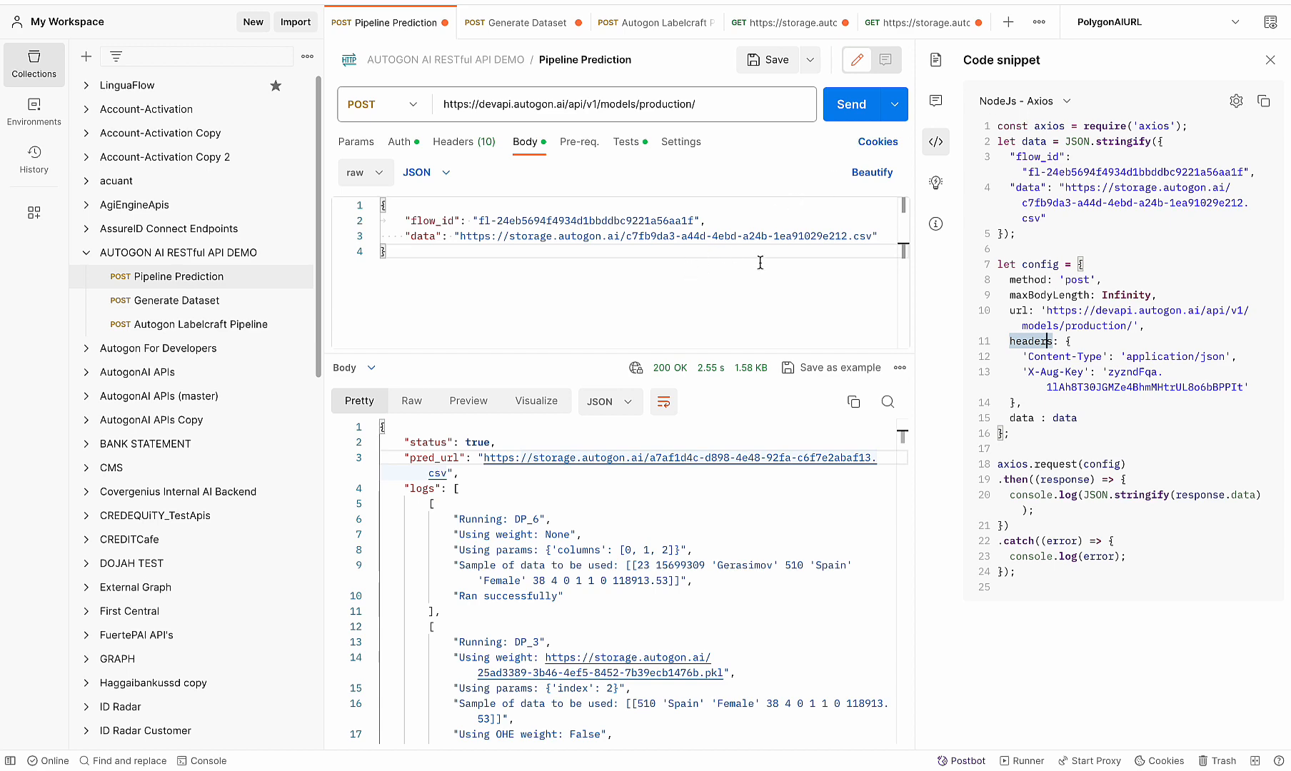
{"action": "left_click", "coordinate": [1066, 101]}
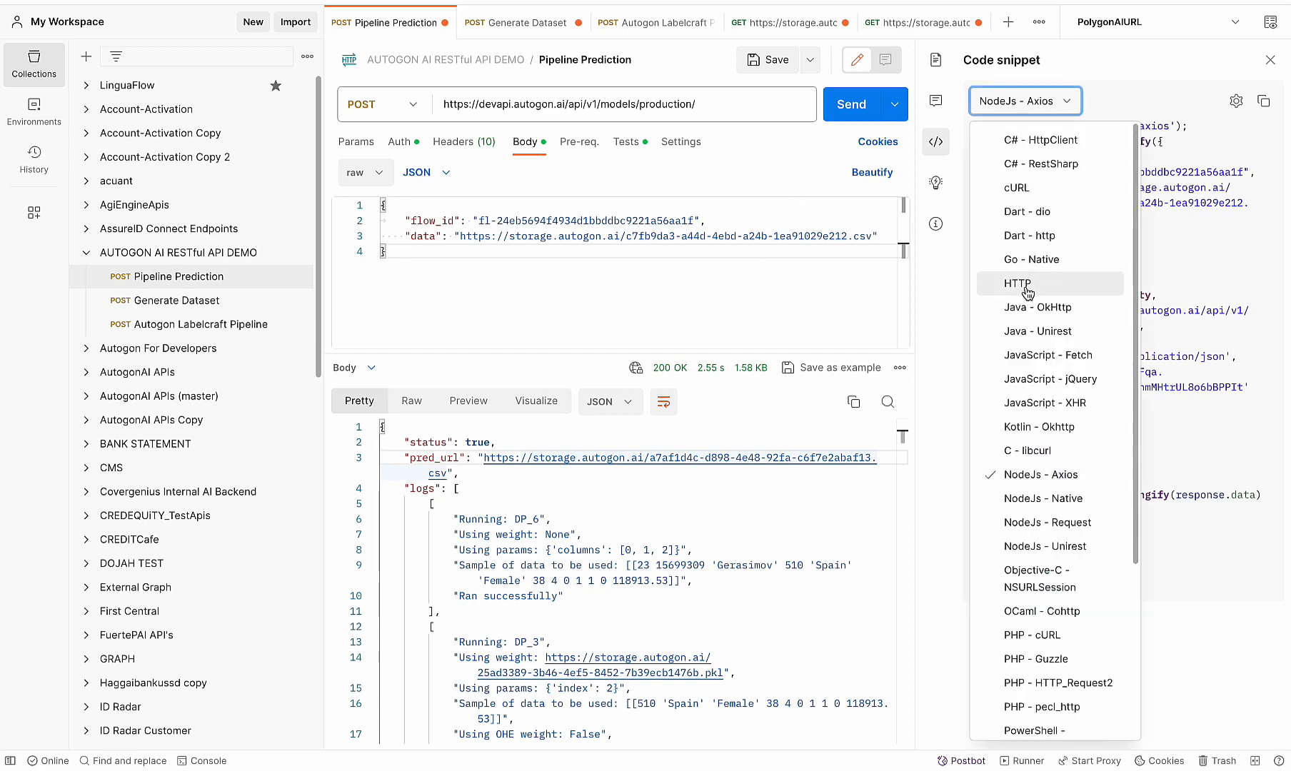
{"action": "left_click", "coordinate": [1040, 307]}
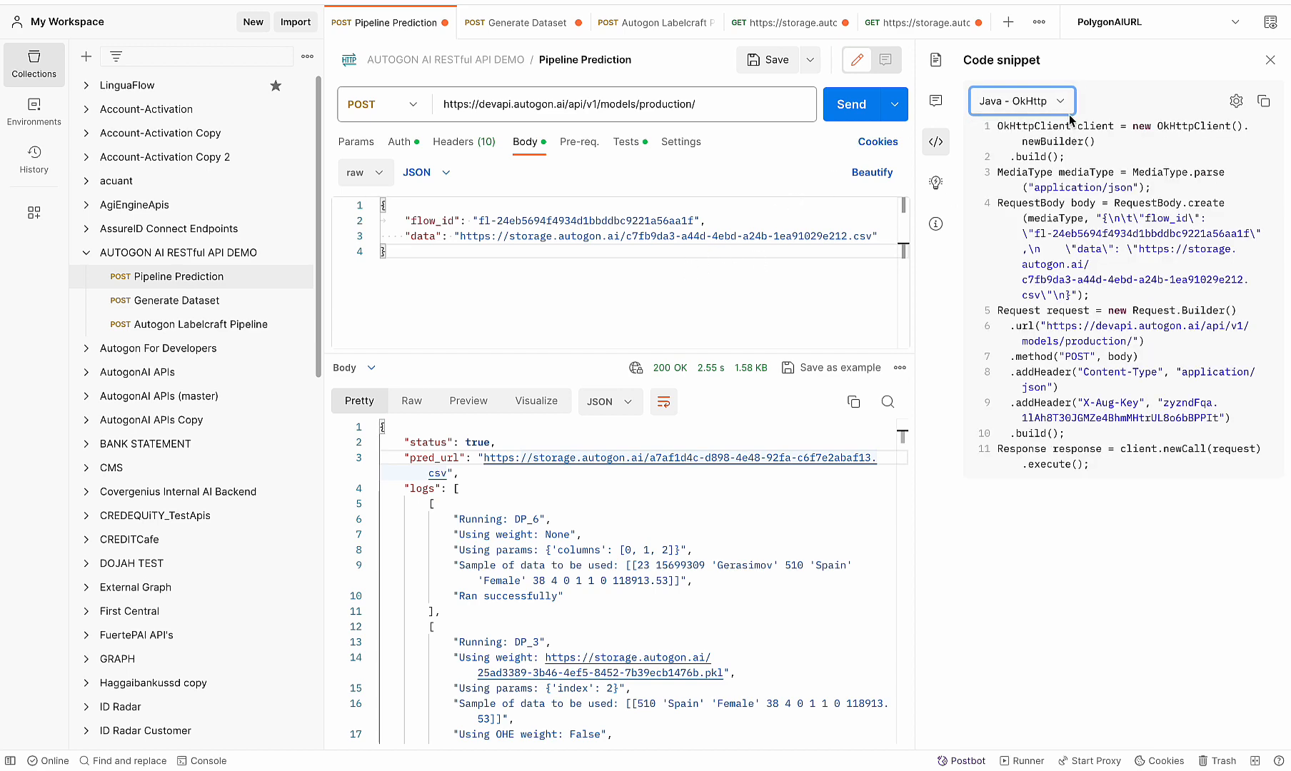
{"action": "left_click", "coordinate": [1060, 102]}
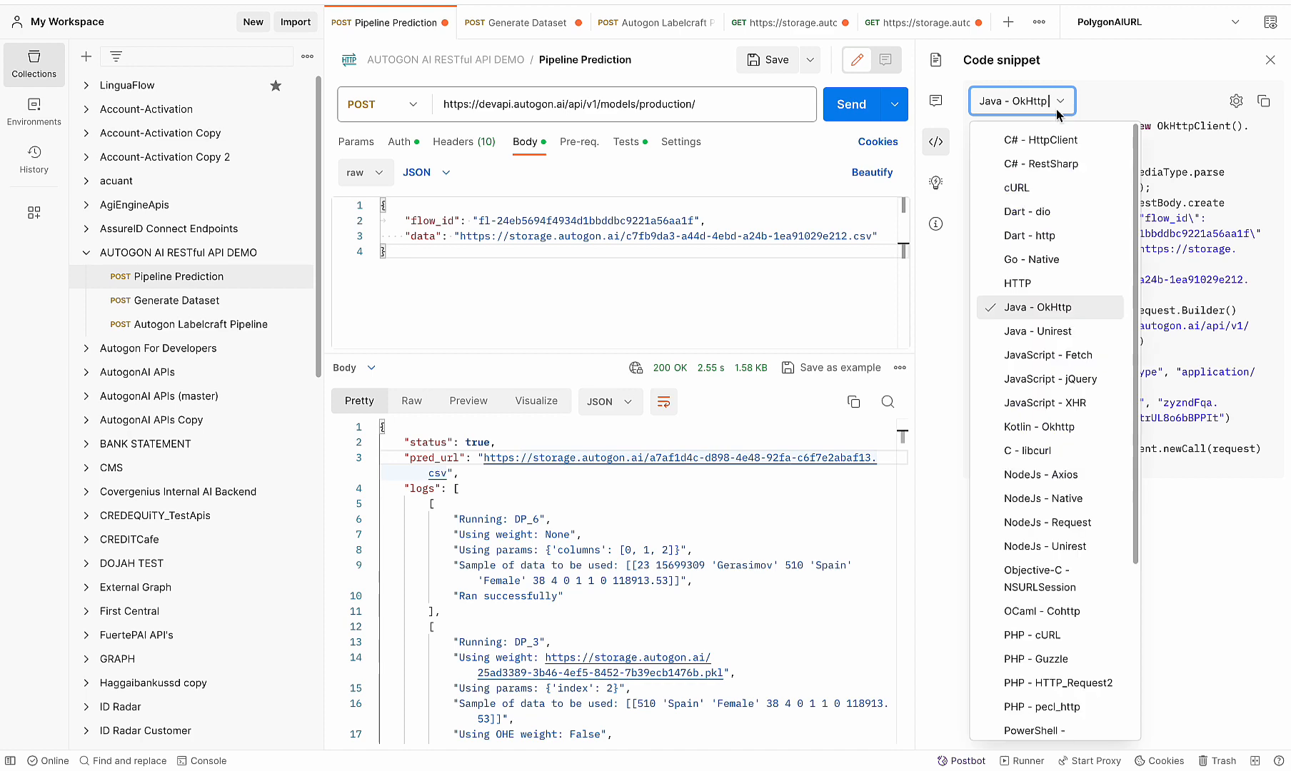
{"action": "left_click", "coordinate": [1033, 635]}
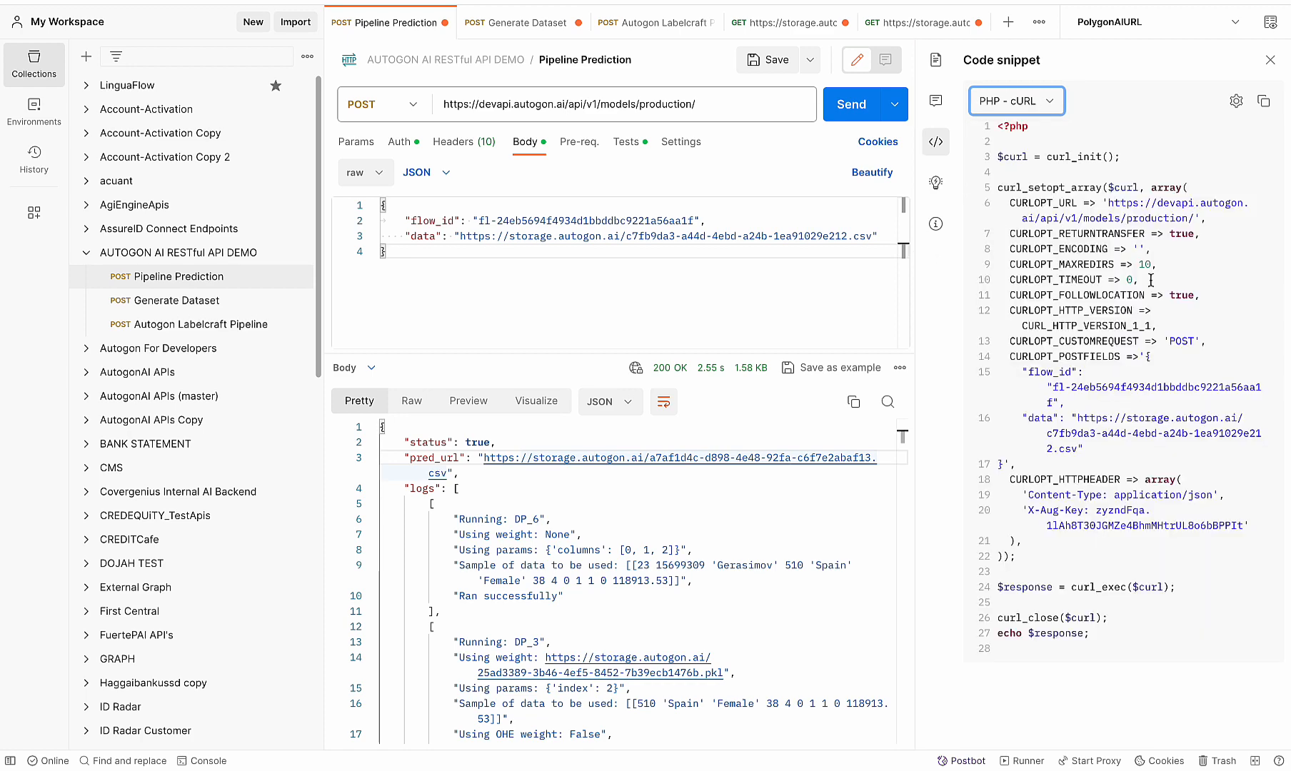